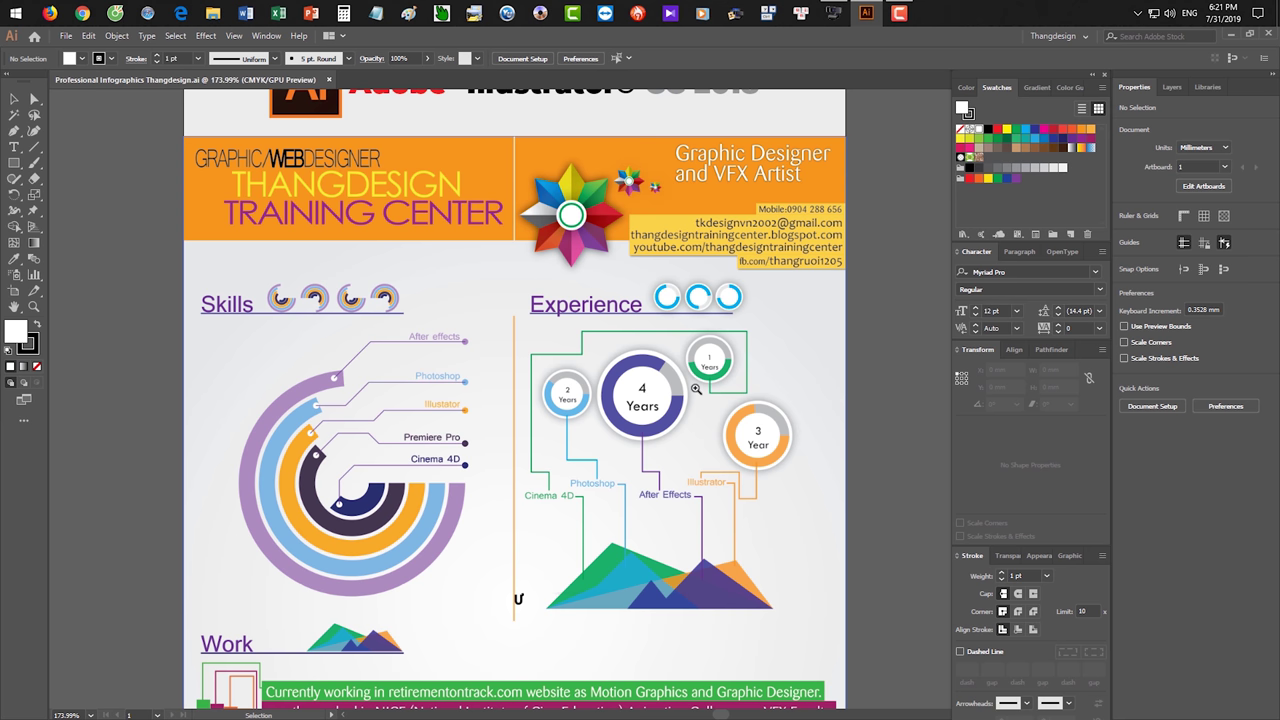
Zoom in on the Skills chart, then on the star logo area beside the small logos.
scroll(305, 470, "up", 1)
mouse_move(342, 472)
left_mouse_down()
mouse_move(380, 428)
mouse_move(388, 386)
left_mouse_up()
scroll(380, 428, "up", 1)
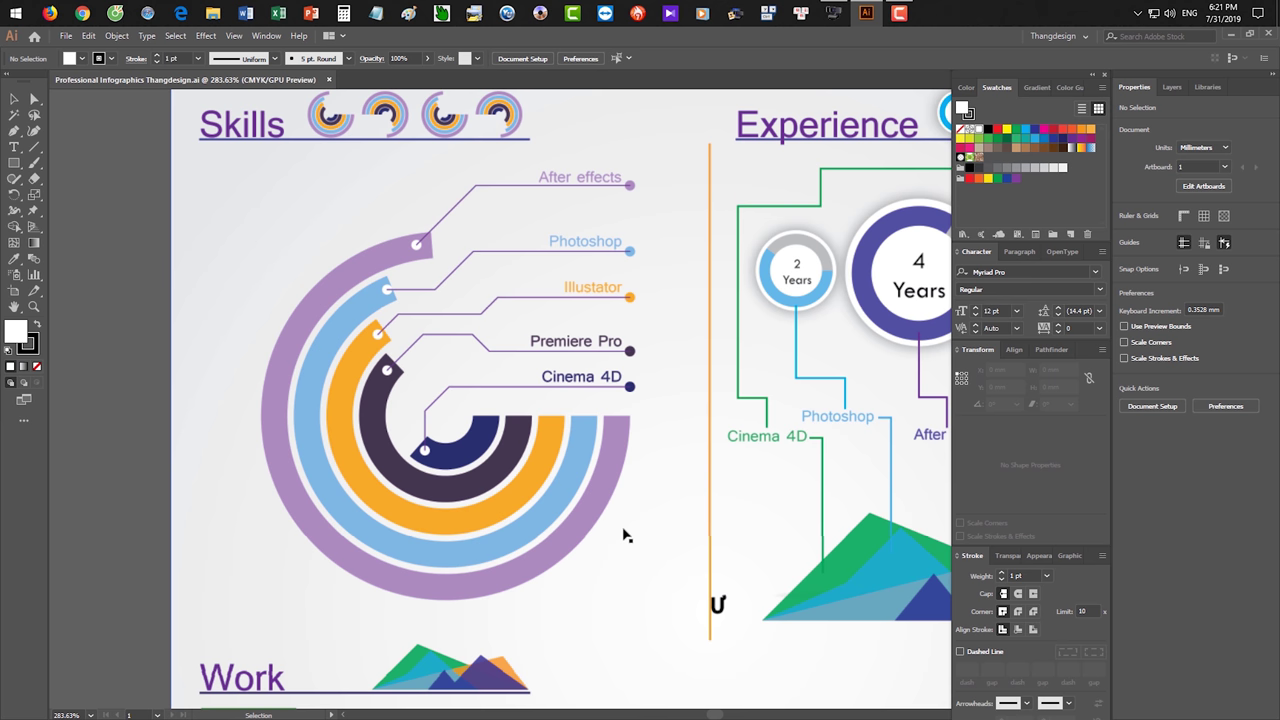
scroll(626, 531, "right", 2)
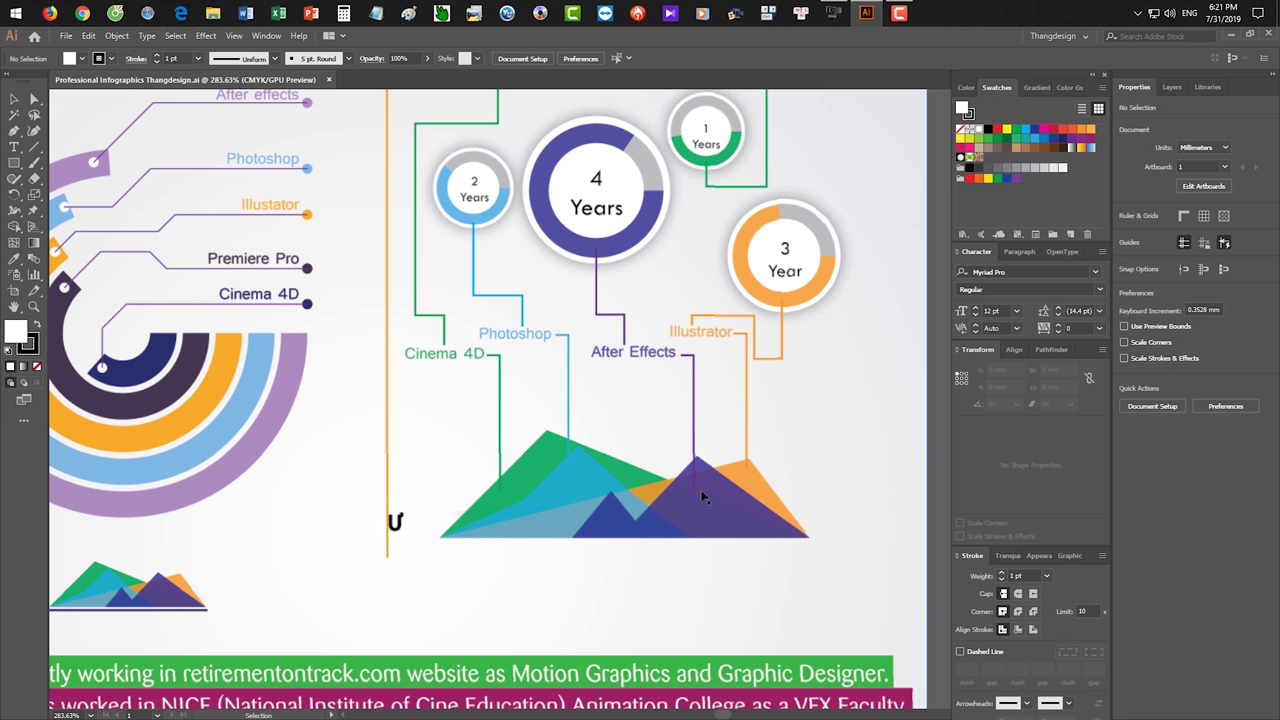
scroll(700, 460, "up", 5)
scroll(522, 360, "up", 3)
left_click_drag(478, 323, 696, 472)
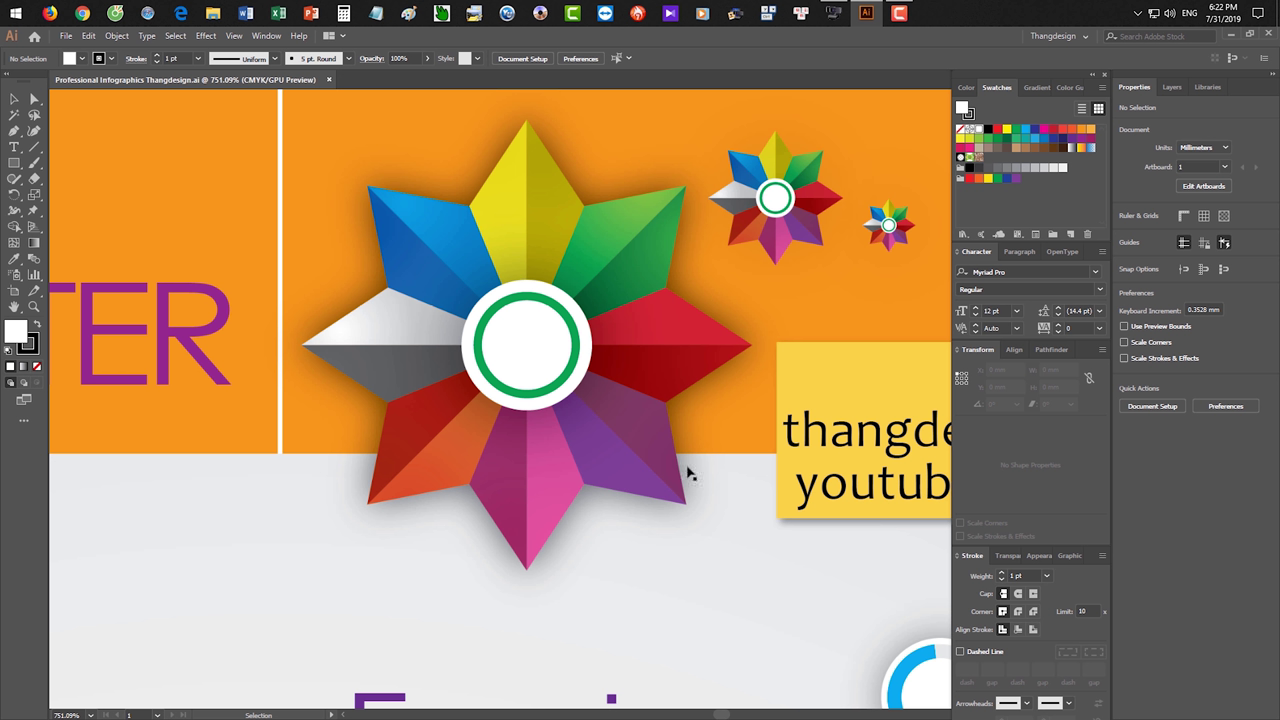
scroll(594, 370, "down", 1)
scroll(594, 360, "right", 3)
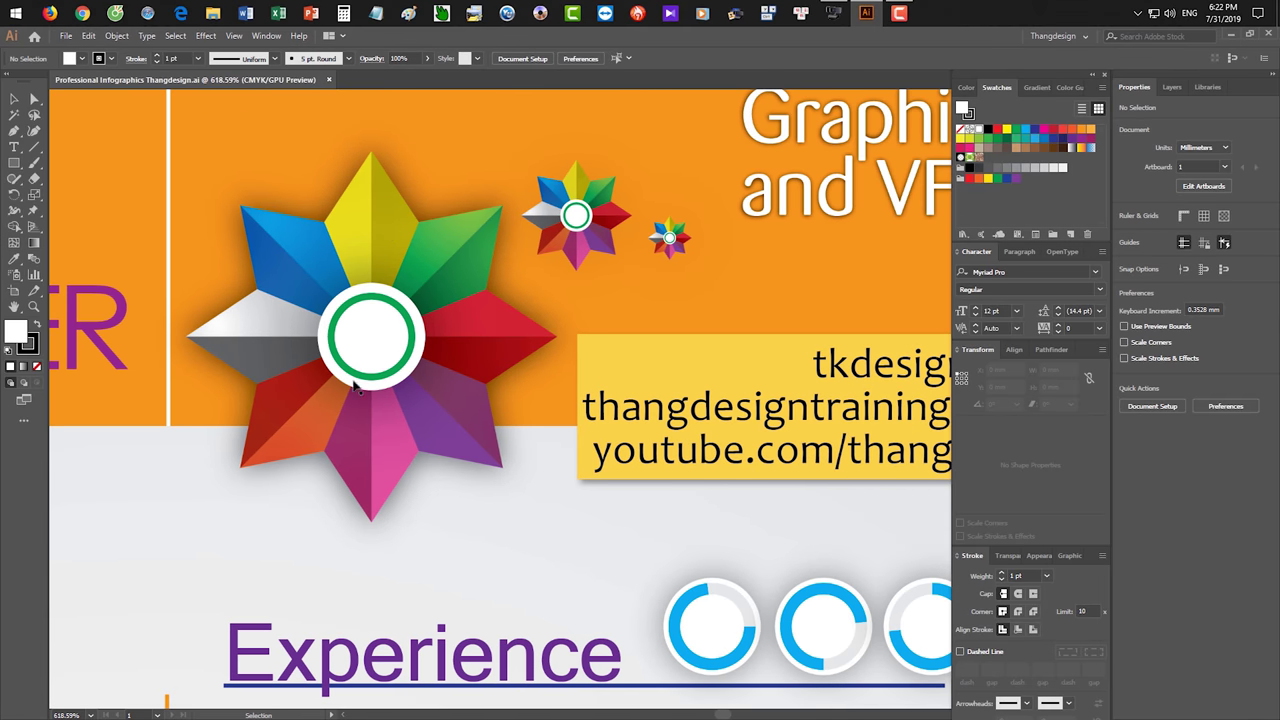
scroll(526, 294, "right", 2)
scroll(526, 294, "right", 3)
Draw an eight-pointed star about 23 mm across beside the small star logos.
left_click_drag(14, 162, 52, 226)
left_click_drag(526, 284, 621, 353)
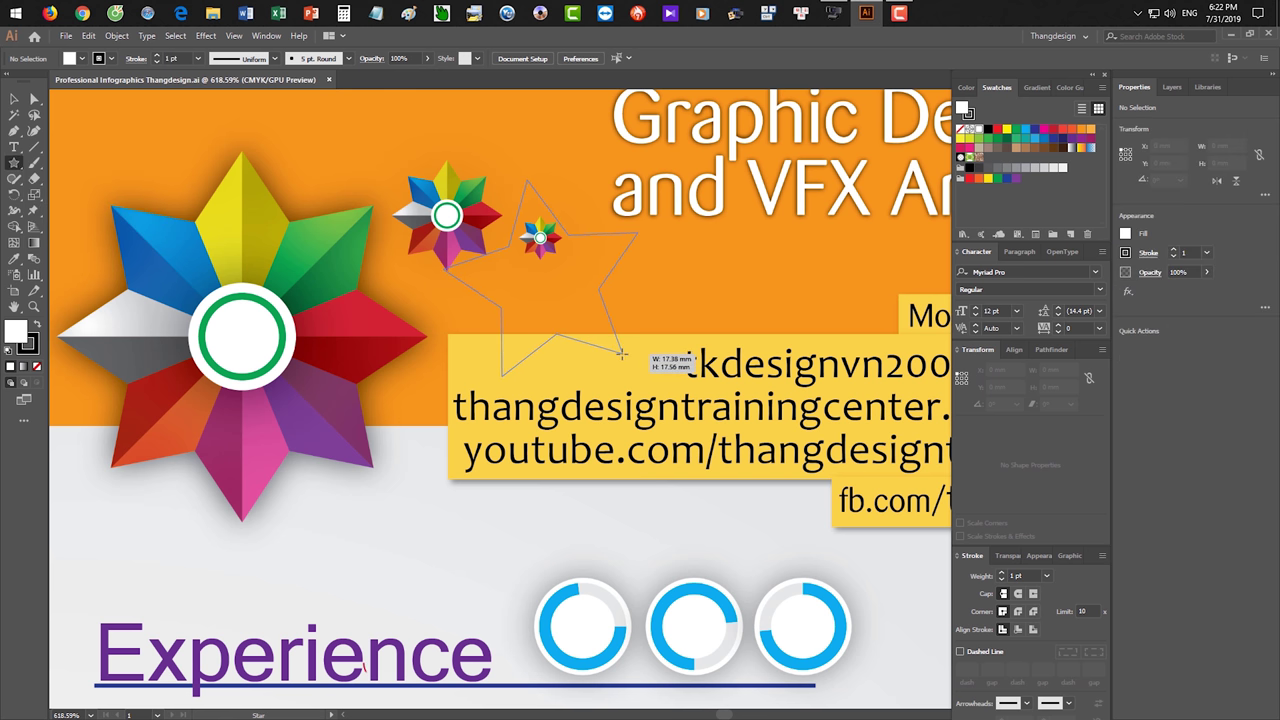
key("Up")
key("Up")
key("Up")
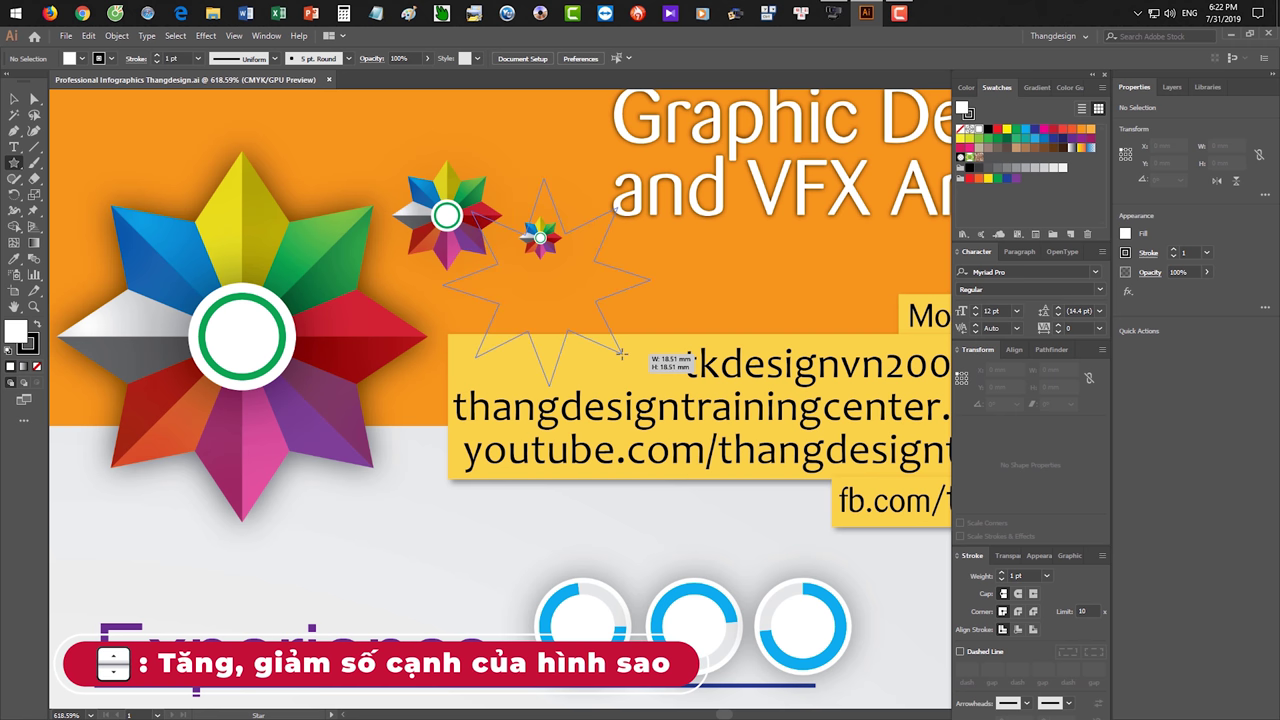
left_click_drag(620, 352, 627, 349)
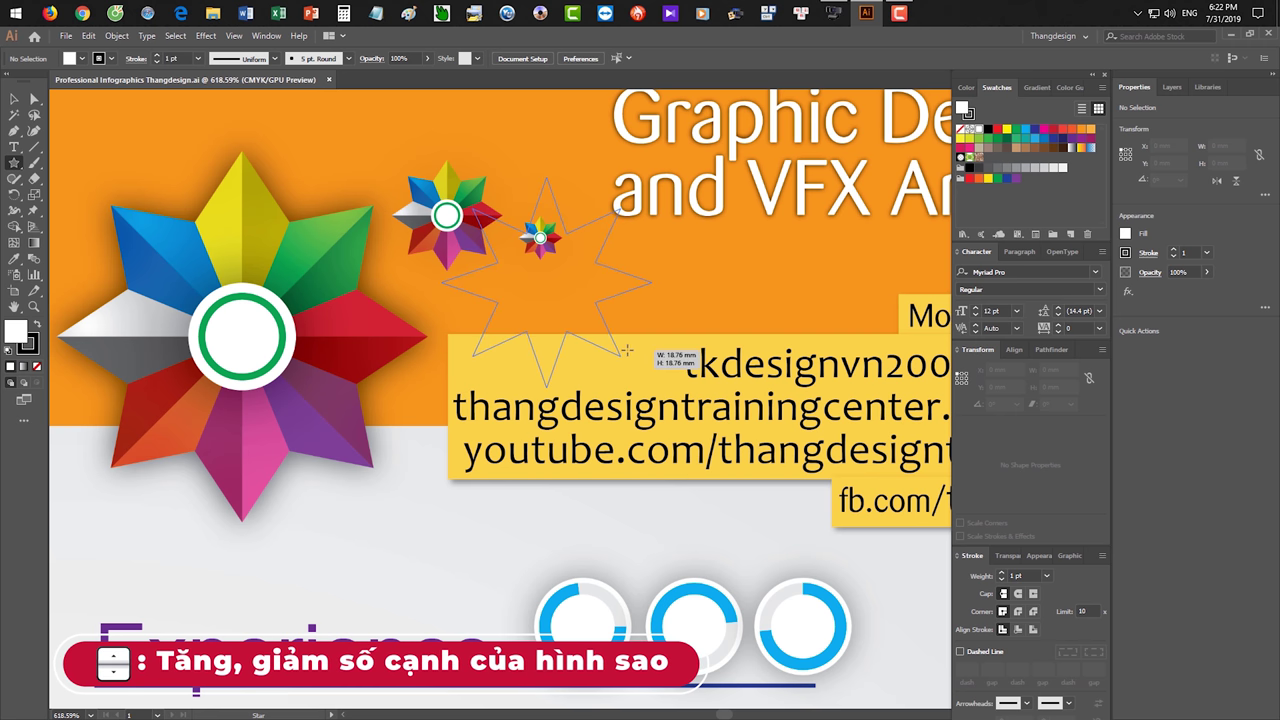
left_click_drag(627, 349, 648, 362)
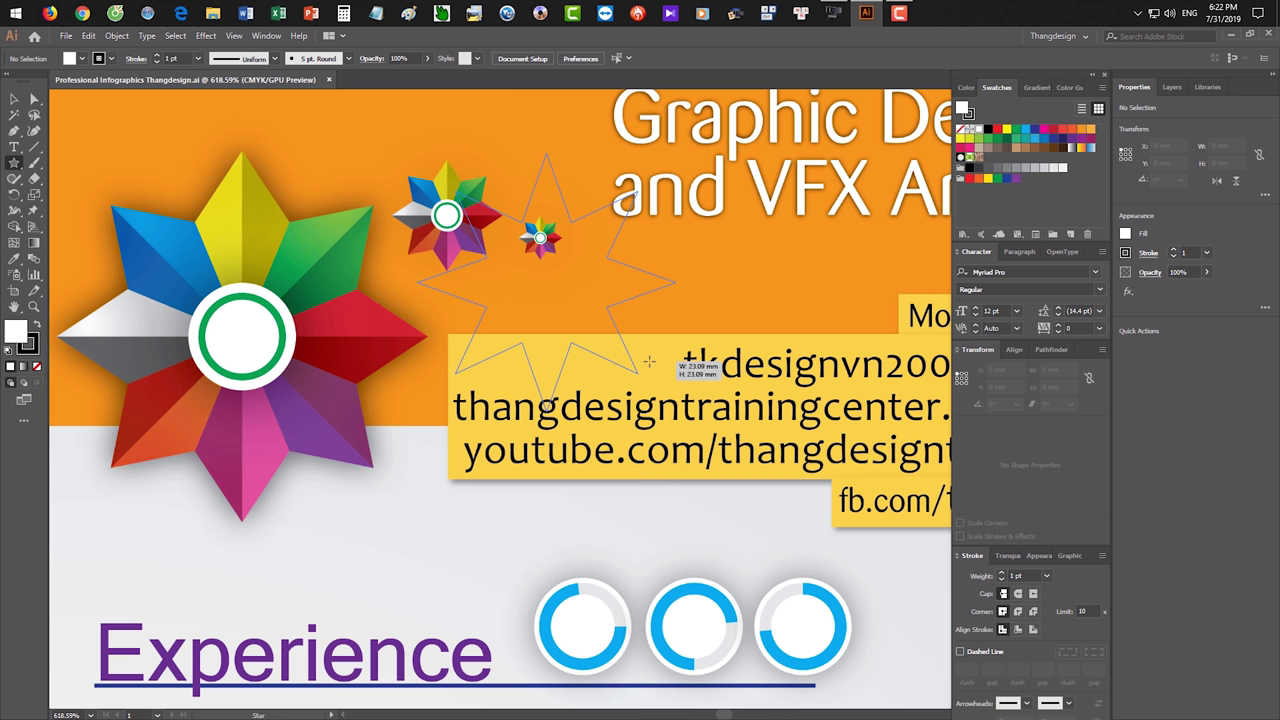
left_click_drag(648, 362, 648, 362)
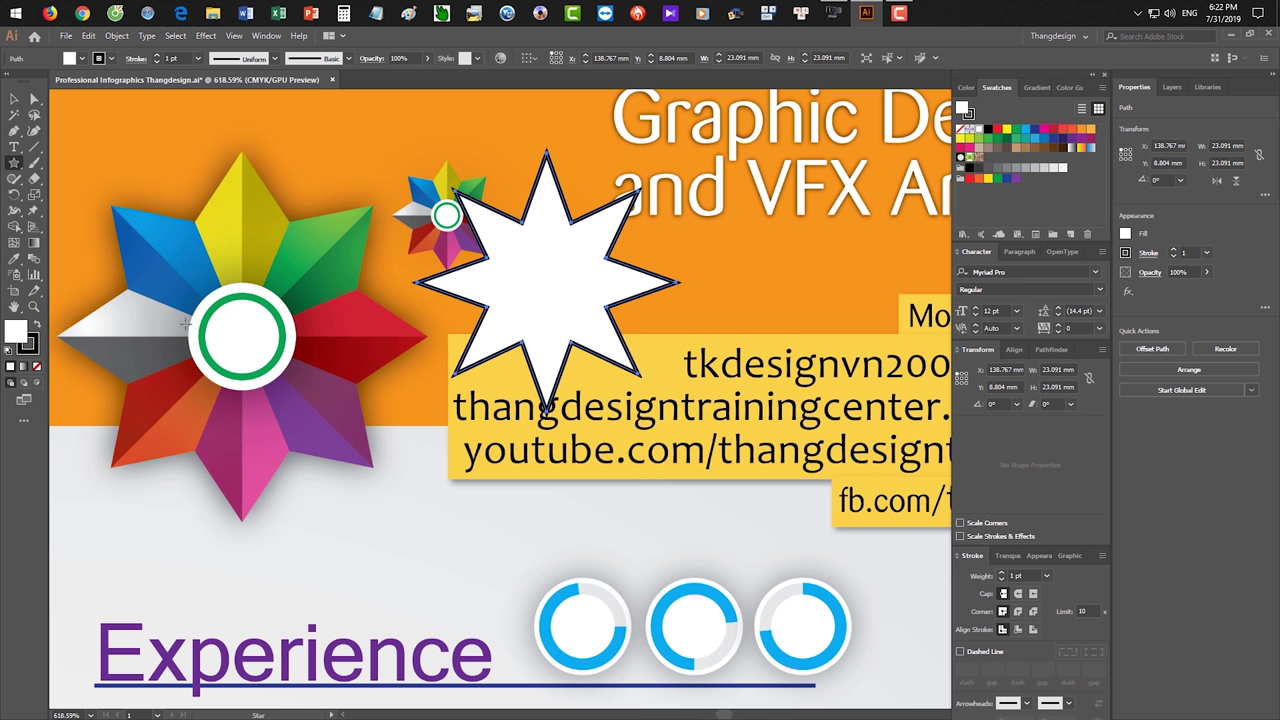
Set the star's fill to None so only its outline remains.
key("slash")
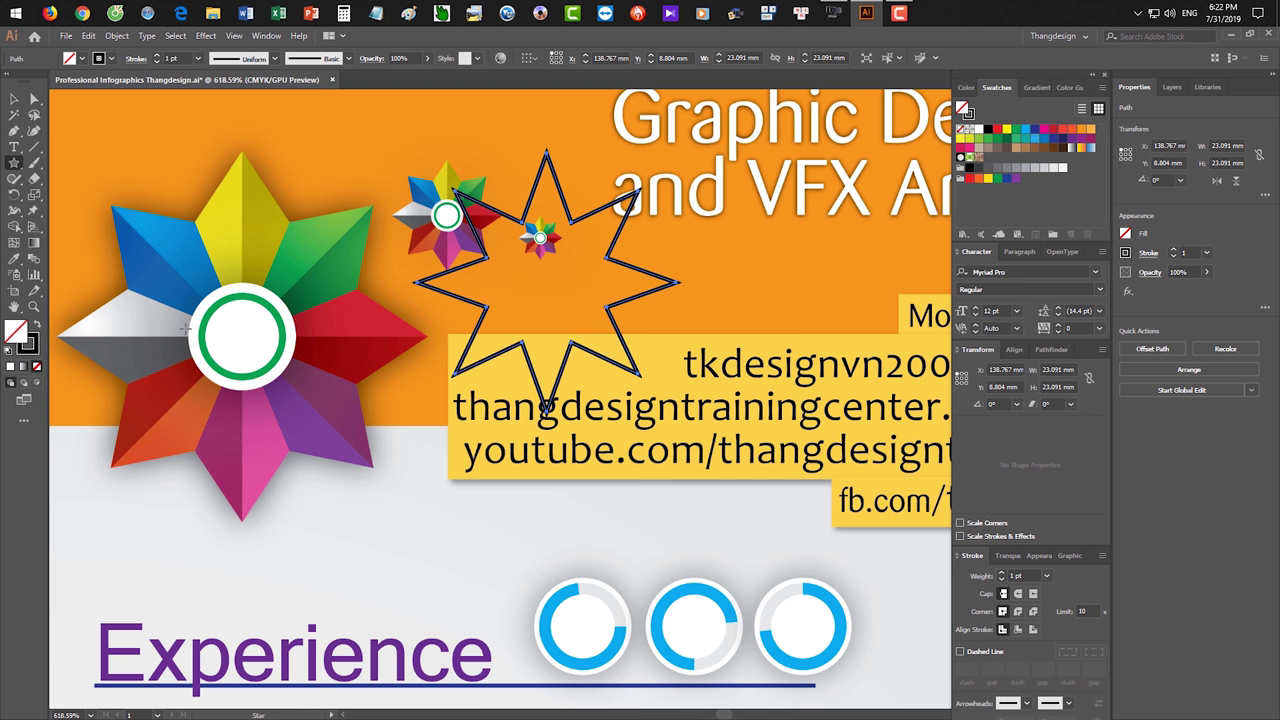
key("v")
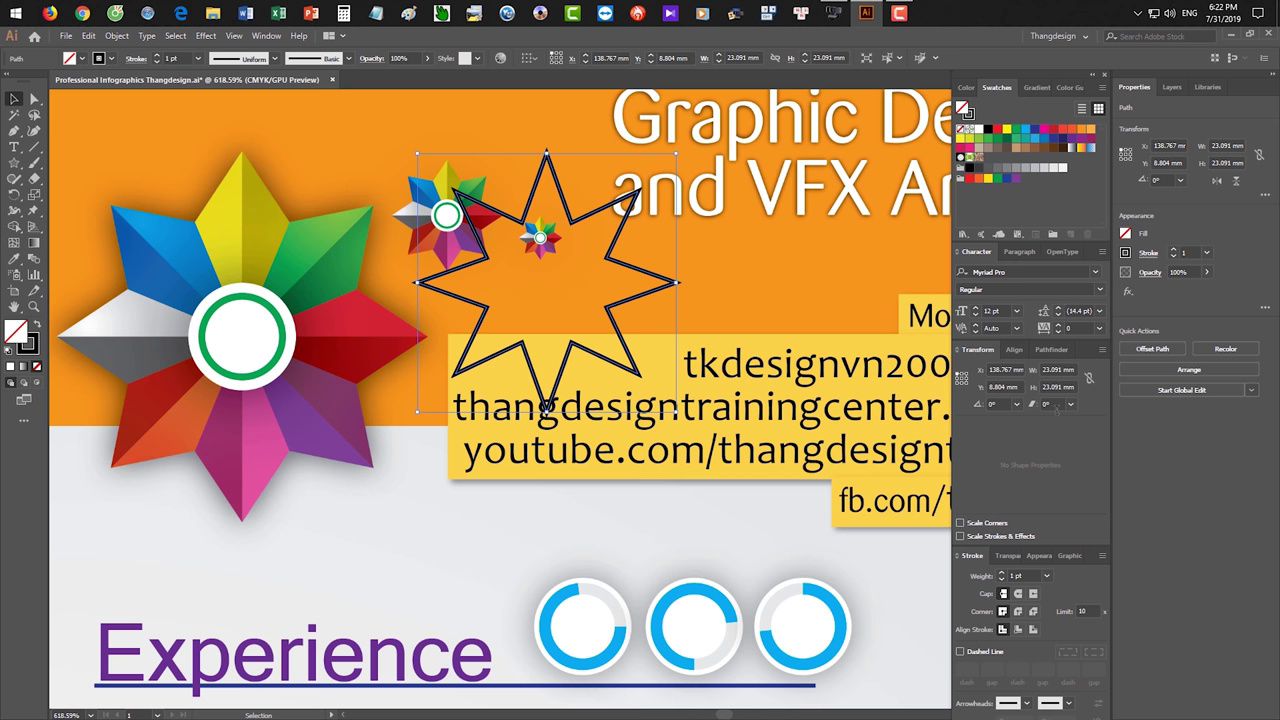
left_click(1046, 576)
Give the star a 0.25 pt stroke and place it on the grey area below the orange banner.
left_click(1066, 256)
left_click_drag(577, 224, 587, 256)
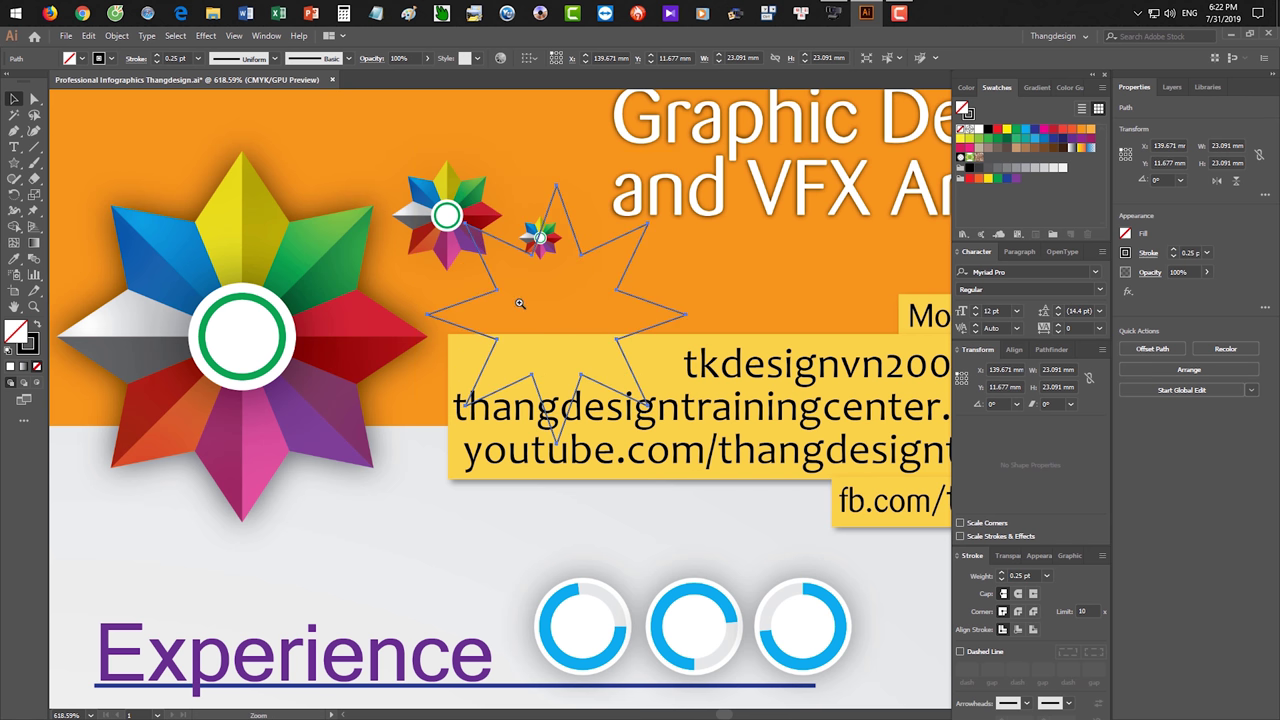
scroll(607, 300, "up", 1)
left_click_drag(504, 294, 771, 284)
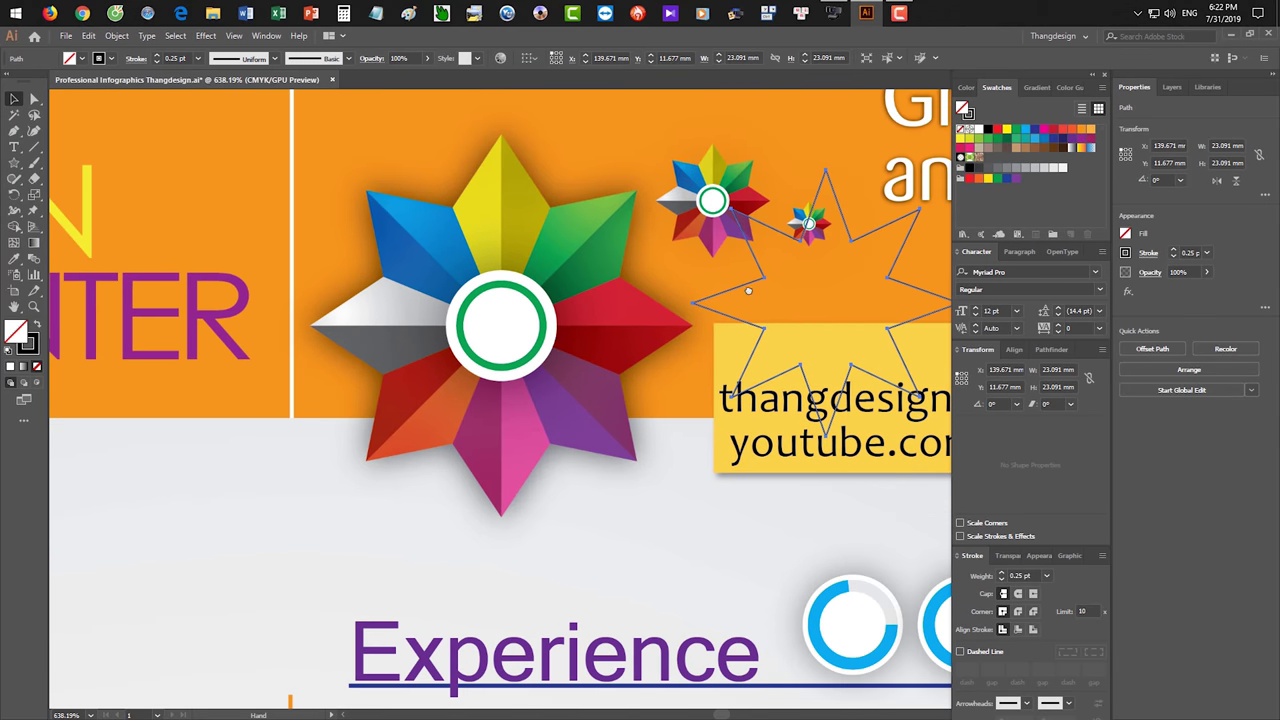
left_click_drag(673, 343, 177, 514)
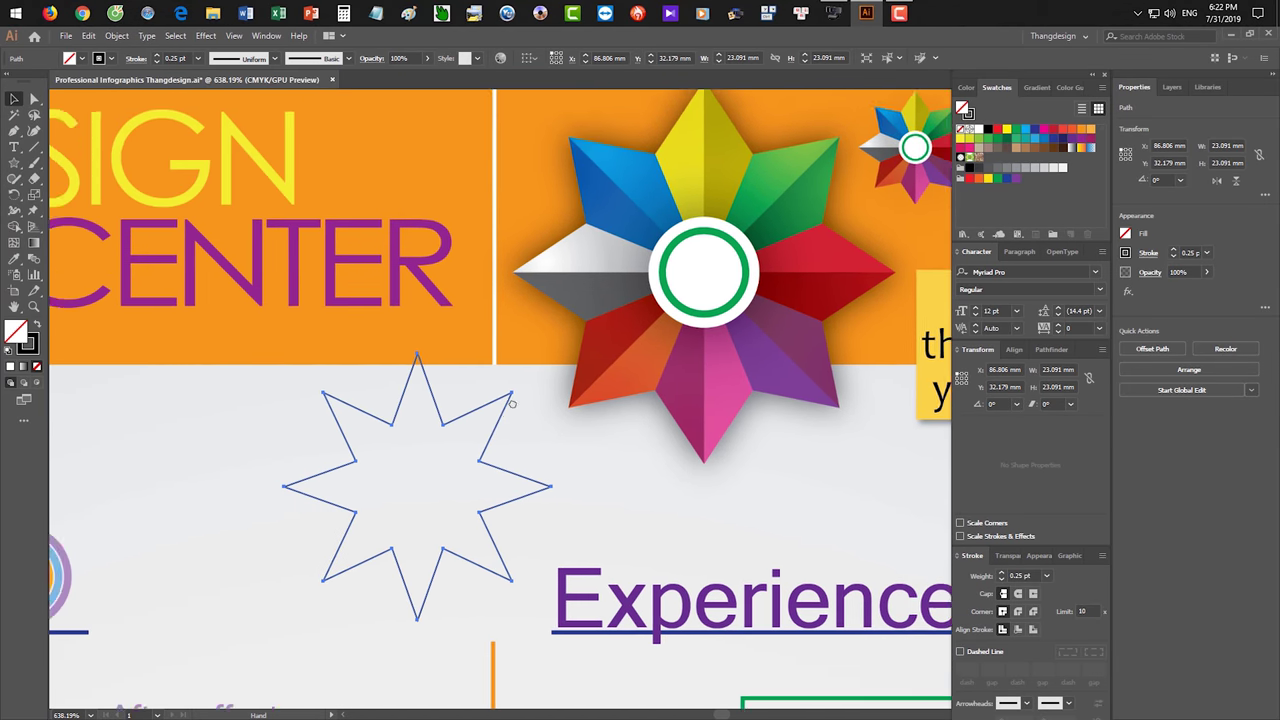
left_click_drag(280, 452, 548, 400)
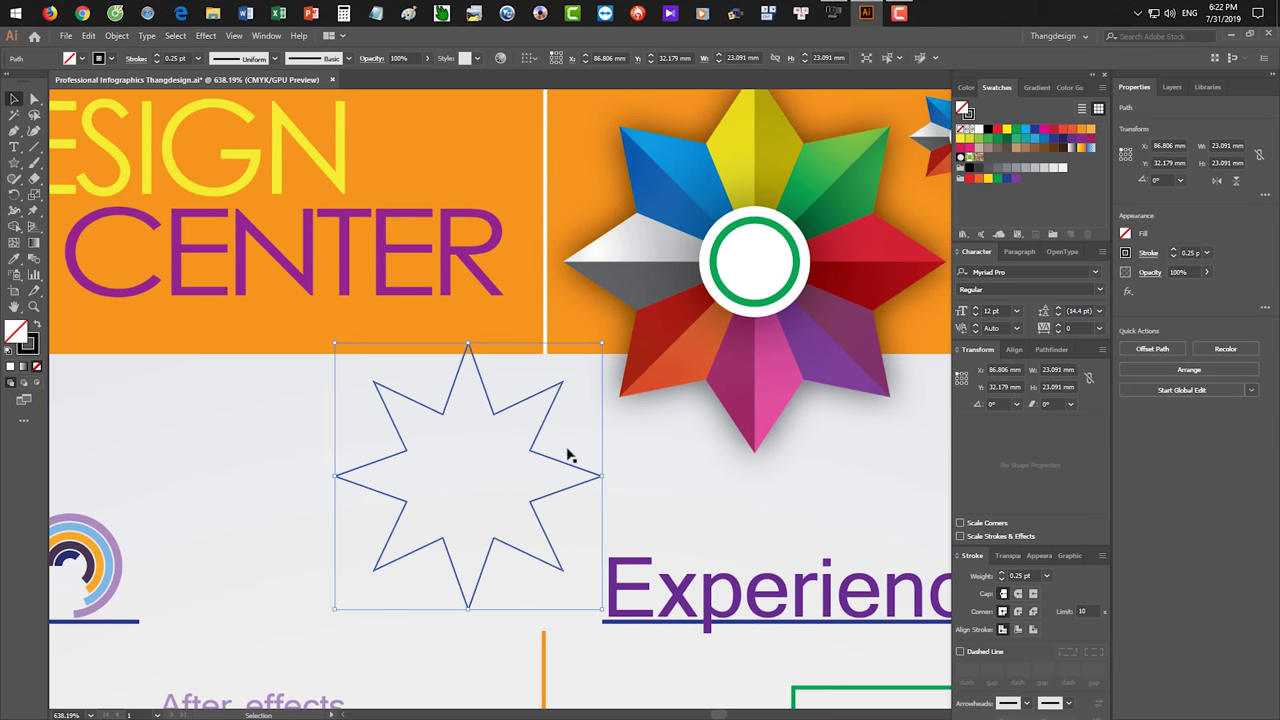
left_click(35, 148)
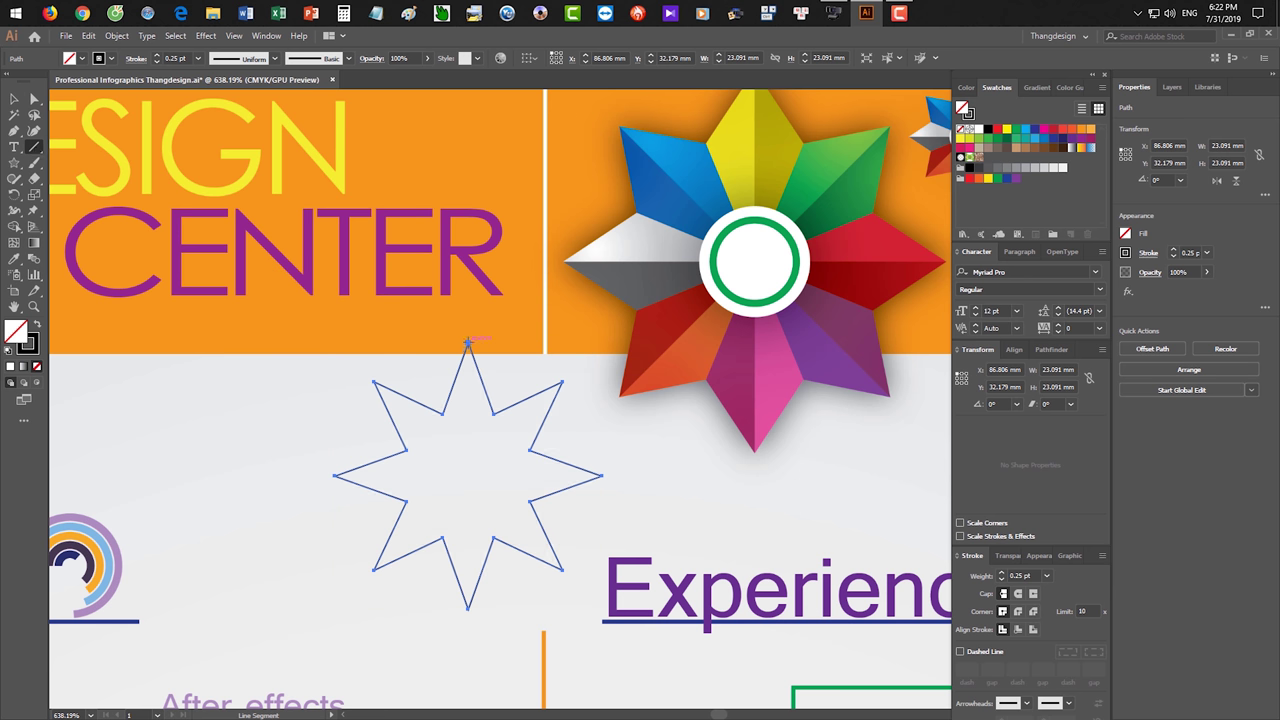
Draw a 25.775 mm vertical line through the star's points and add a copy rotated 360/8 degrees.
left_click_drag(468, 342, 468, 640)
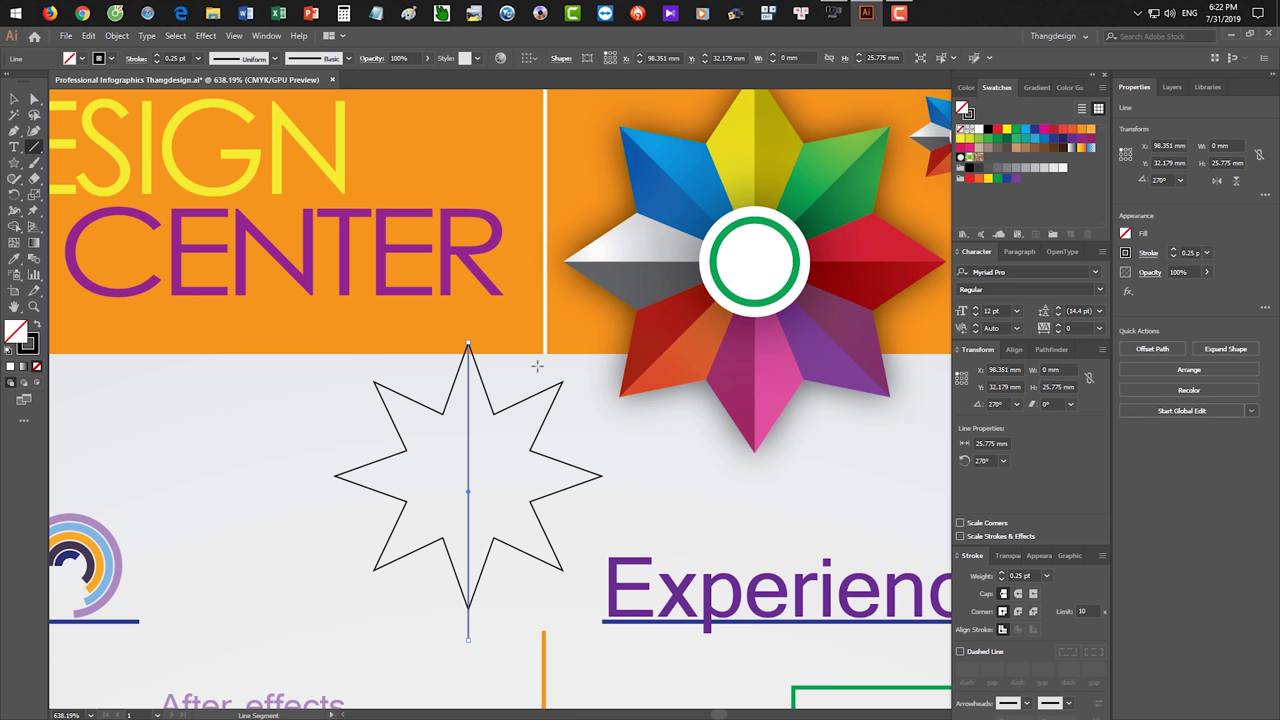
key("v")
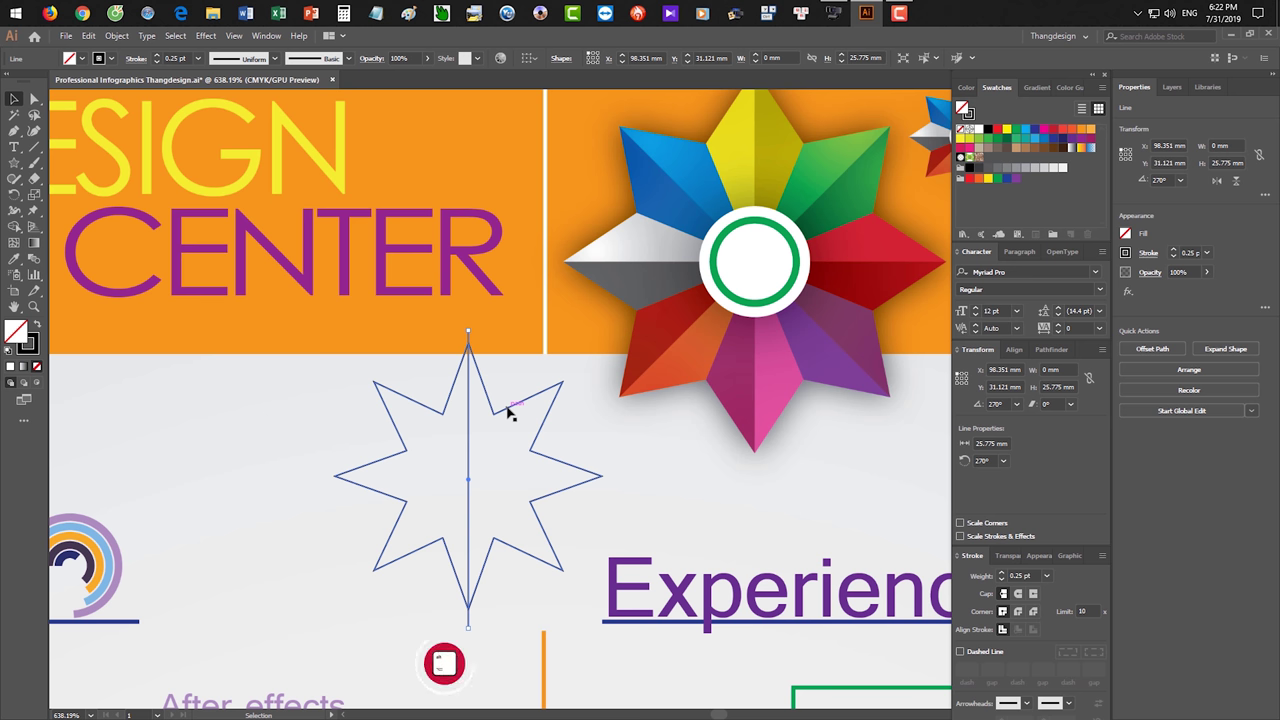
key("r")
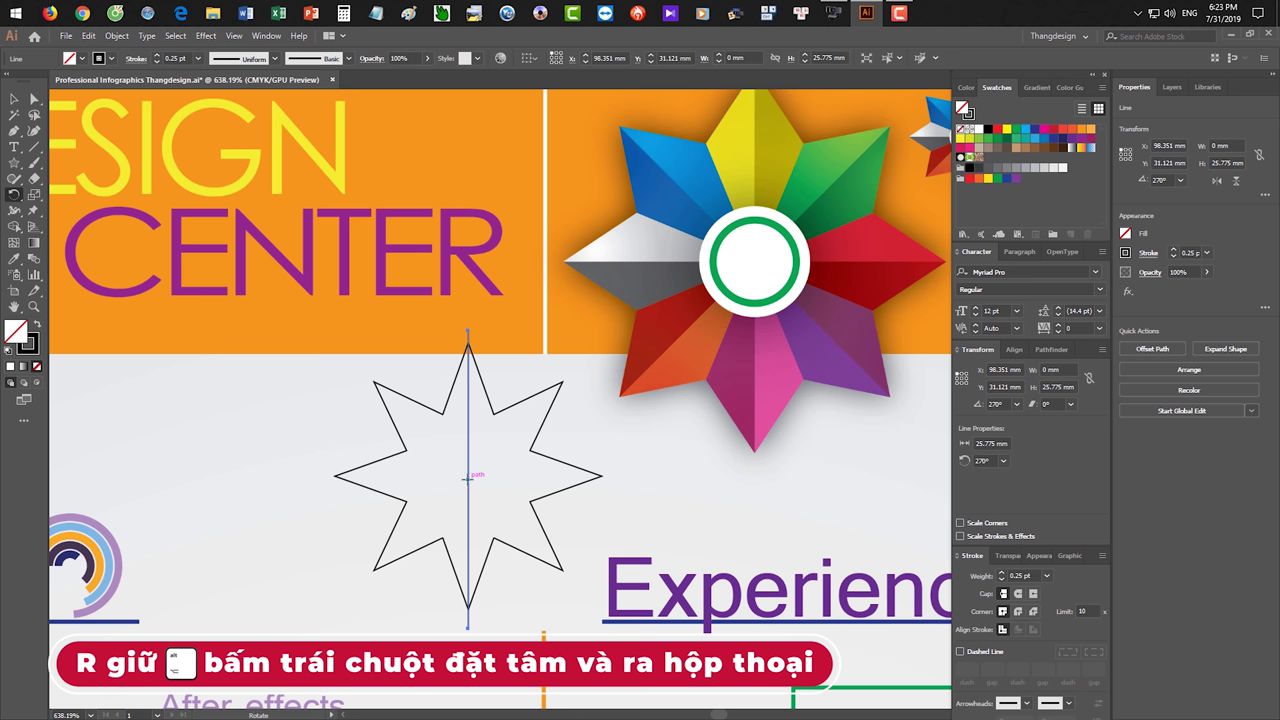
left_click(466, 478, "alt")
type("360/8")
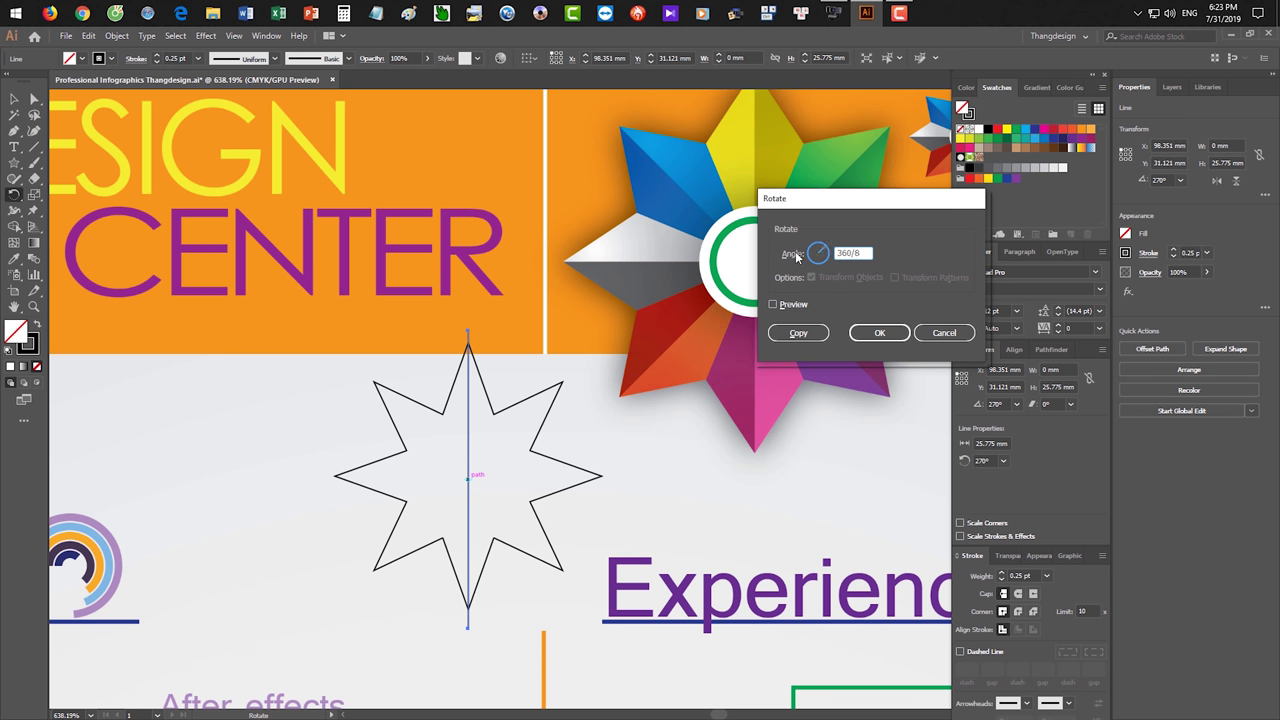
left_click(799, 332)
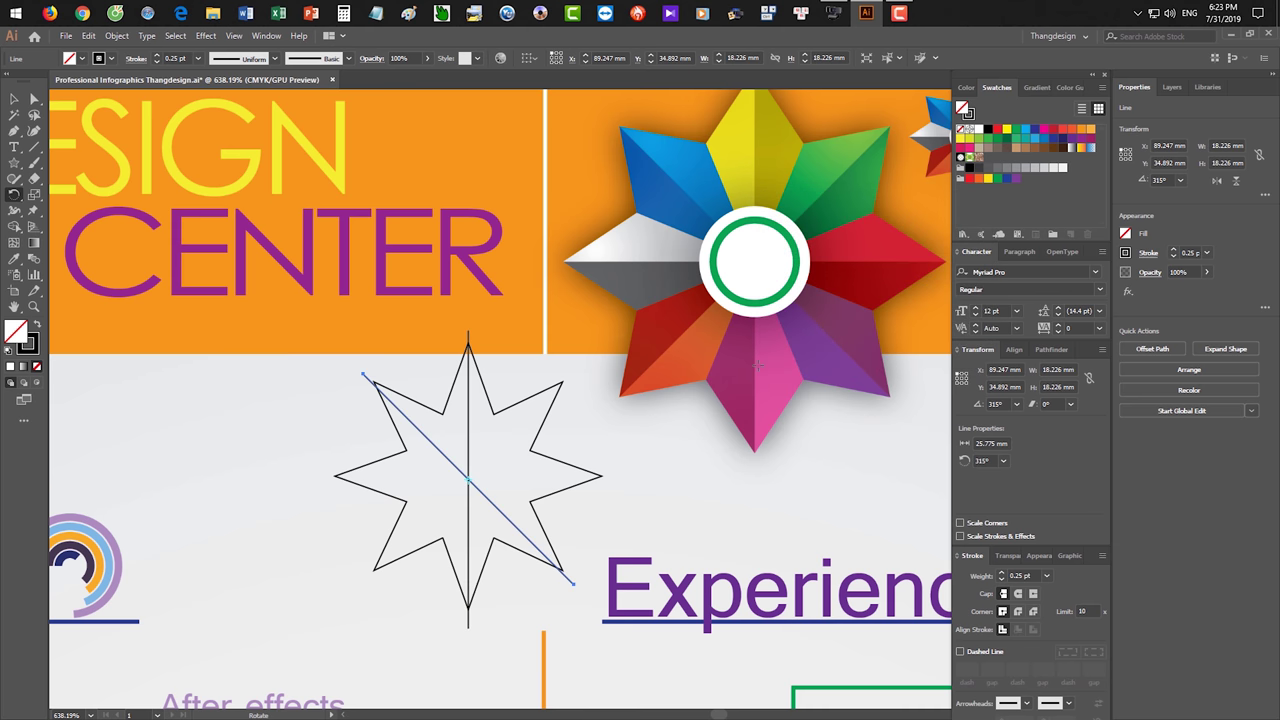
Repeat the rotated copy to complete four crossing lines, and lock the background image.
key("ctrl+d")
key("ctrl+d")
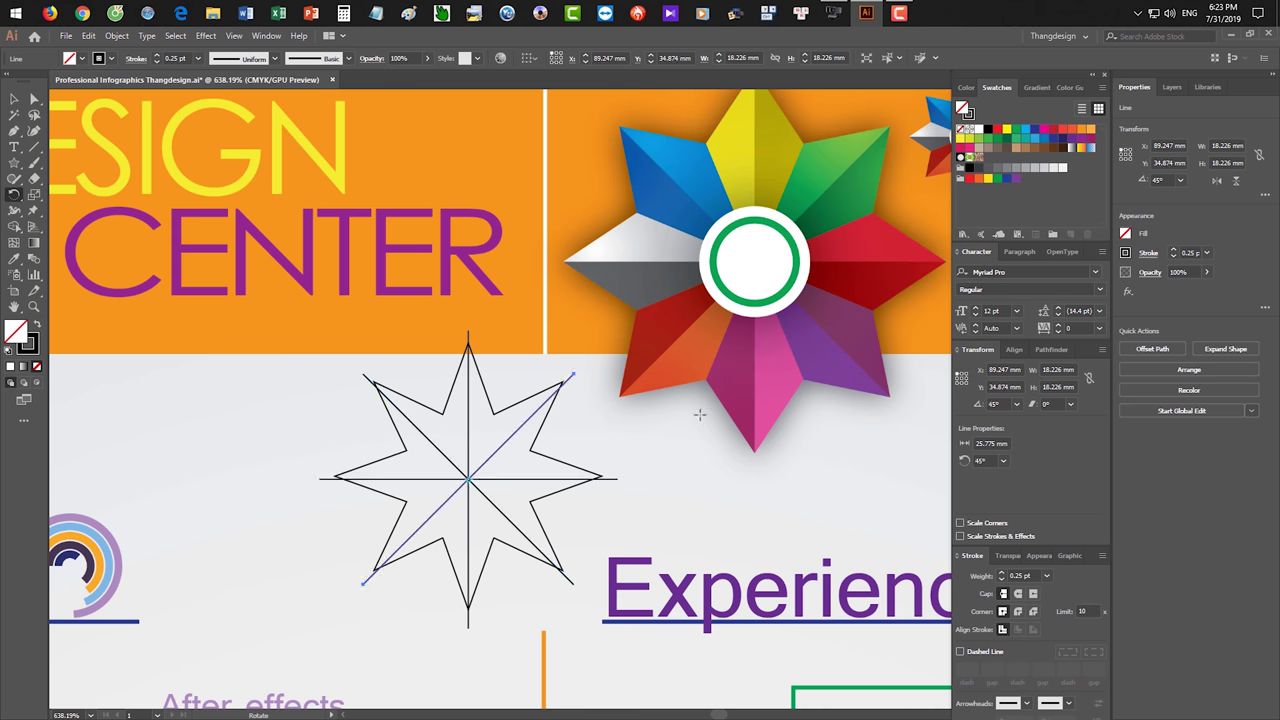
key("v")
left_click(434, 469)
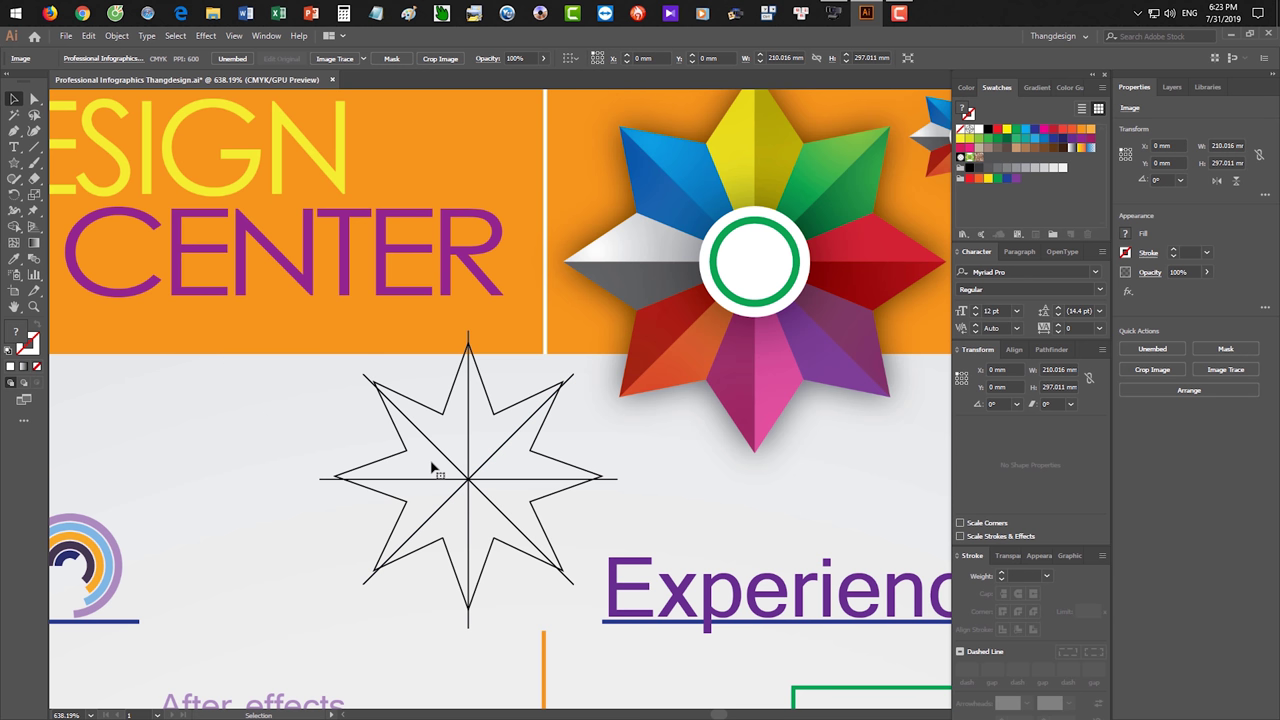
key("a")
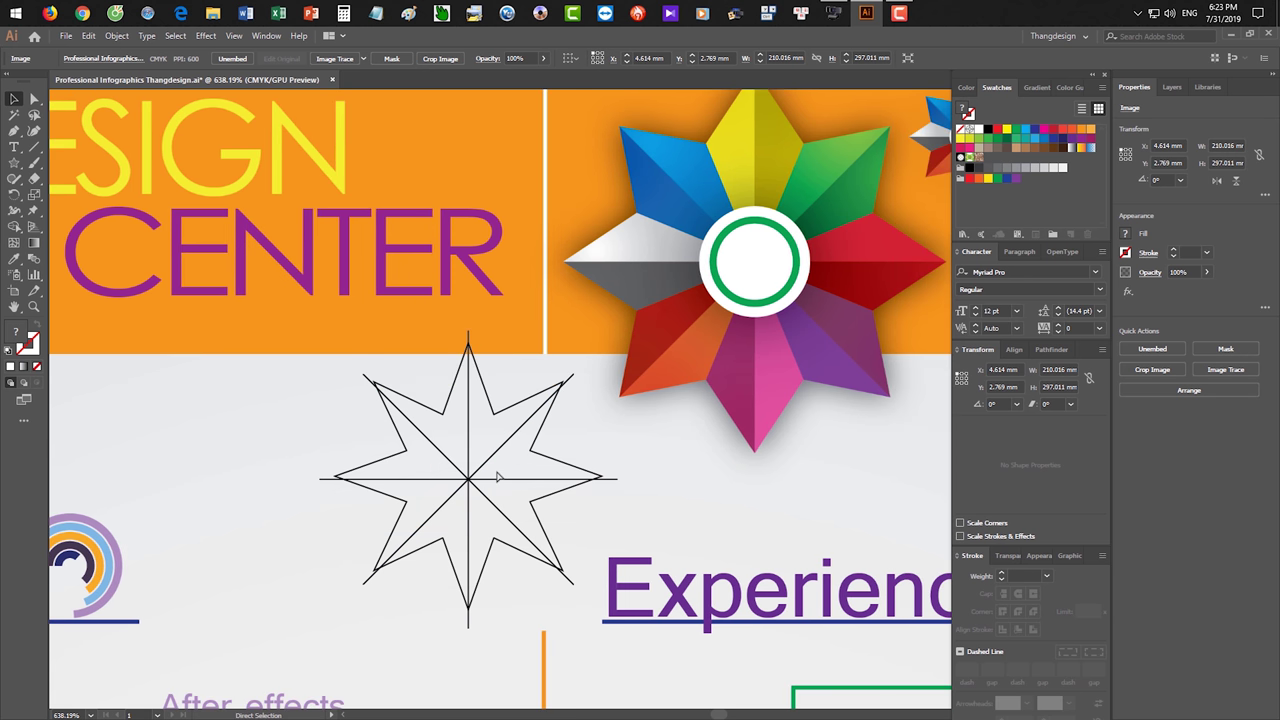
key("ctrl+2")
Select the crossing lines and lock the diagonal line in place.
left_click(455, 467)
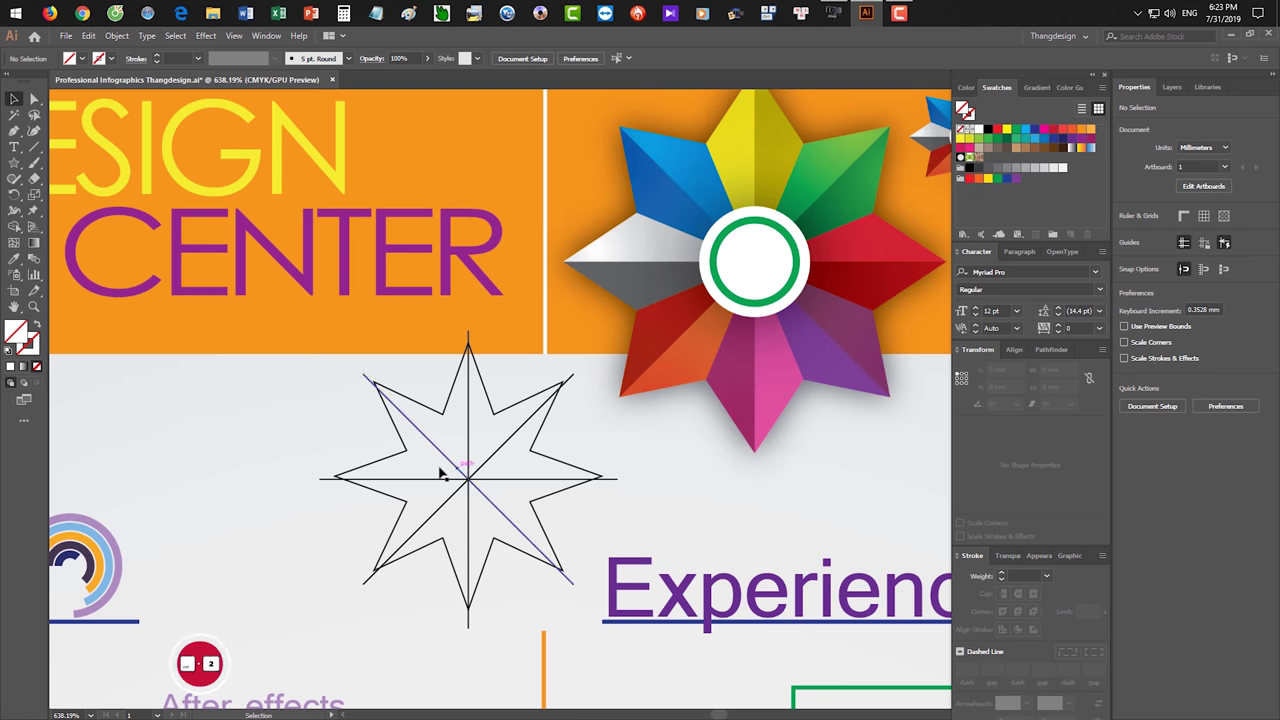
left_click(485, 490)
left_click(478, 490)
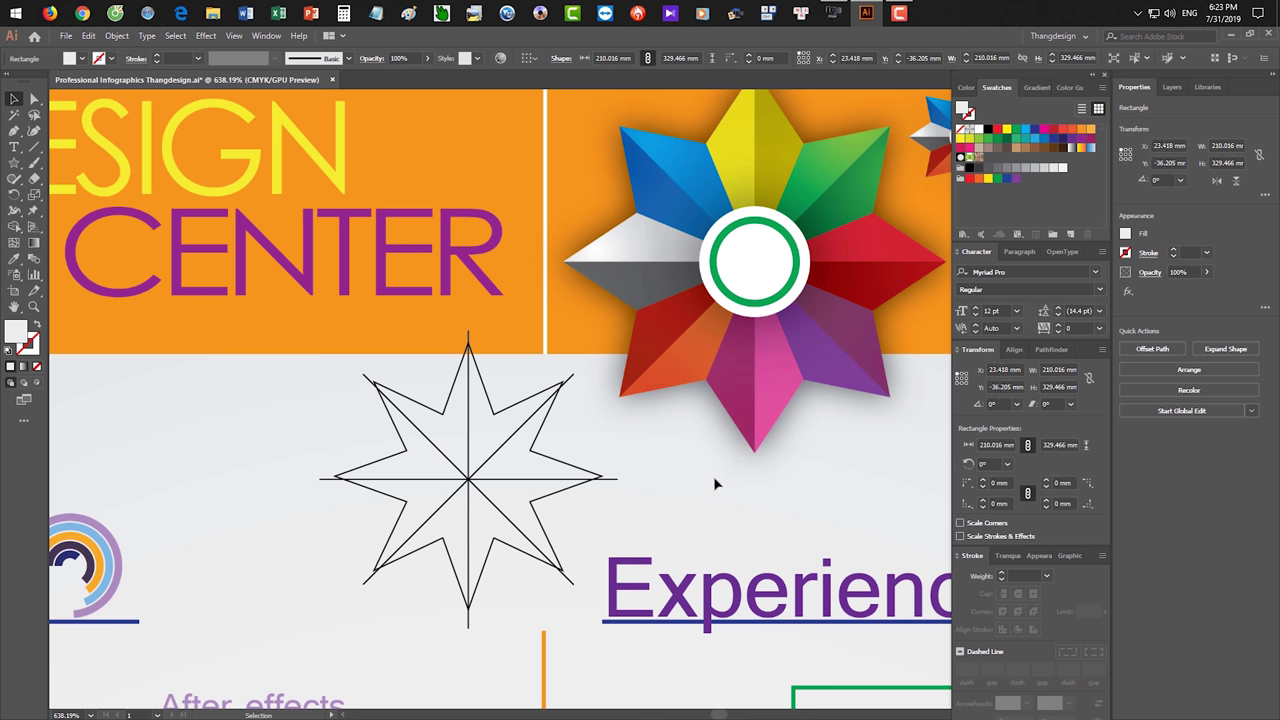
left_click(481, 498)
scroll(481, 498, "up", 1)
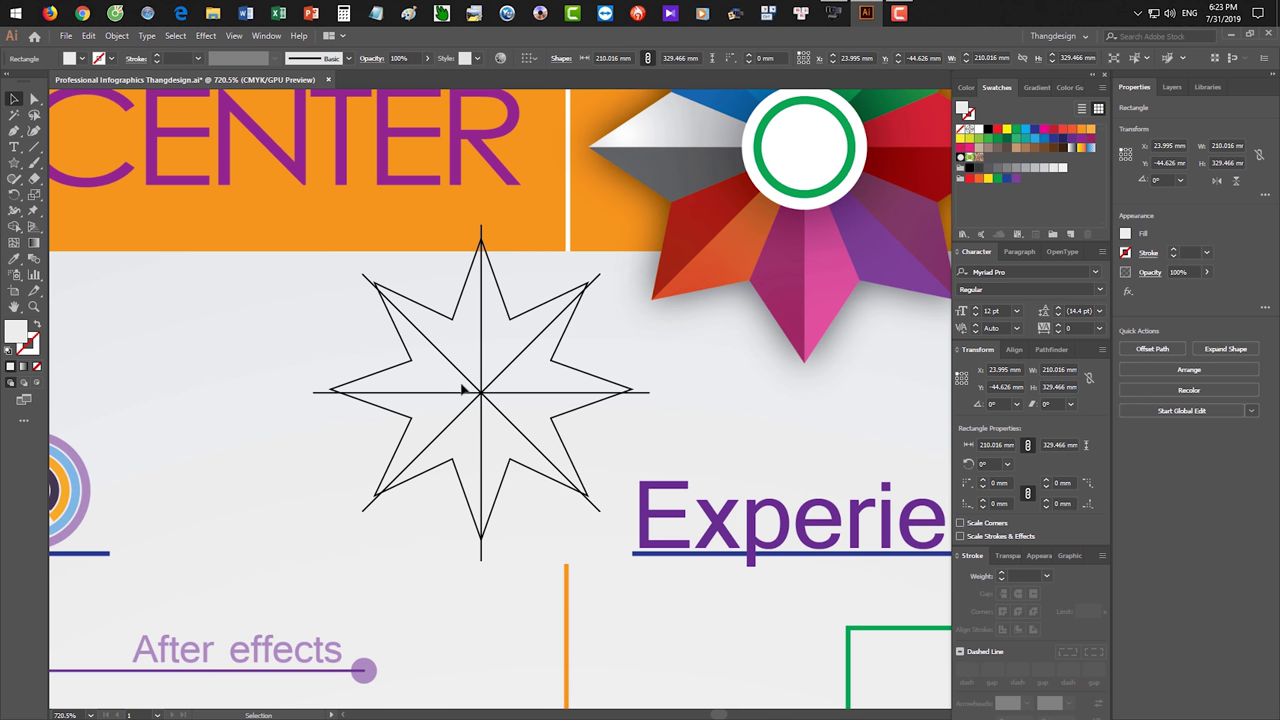
left_click(485, 396)
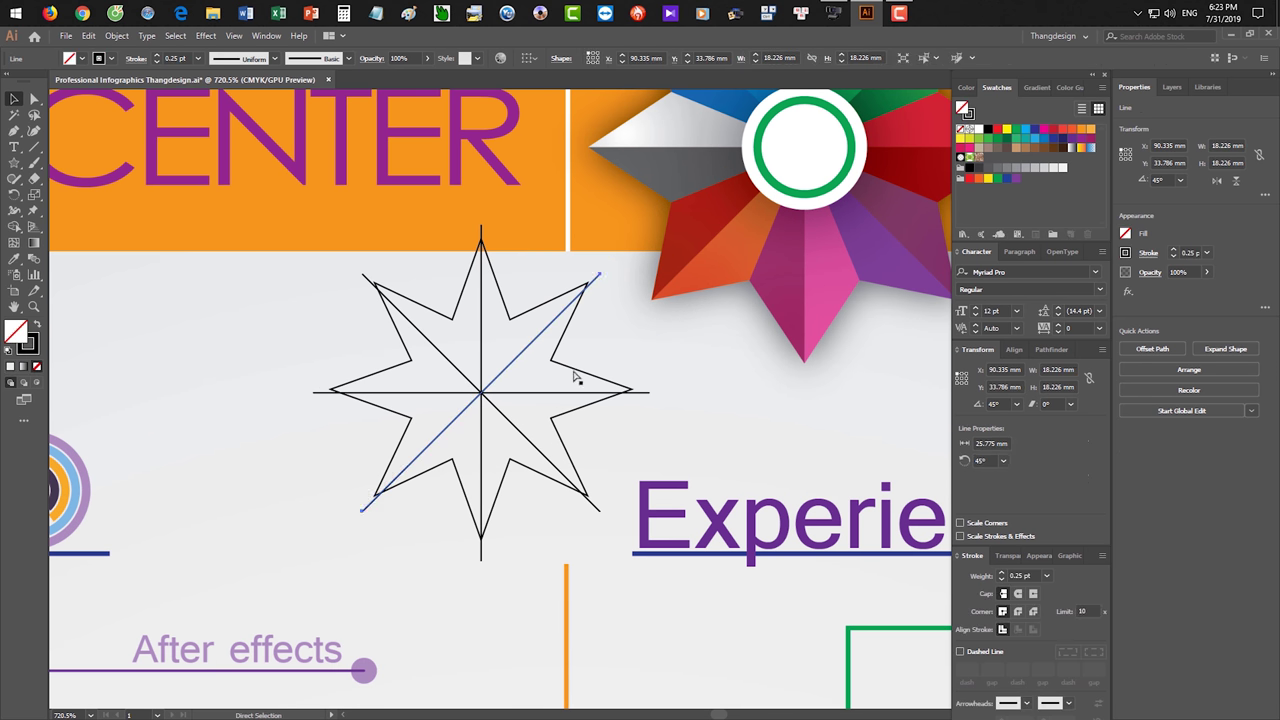
key("ctrl+2")
left_click_drag(183, 167, 701, 541)
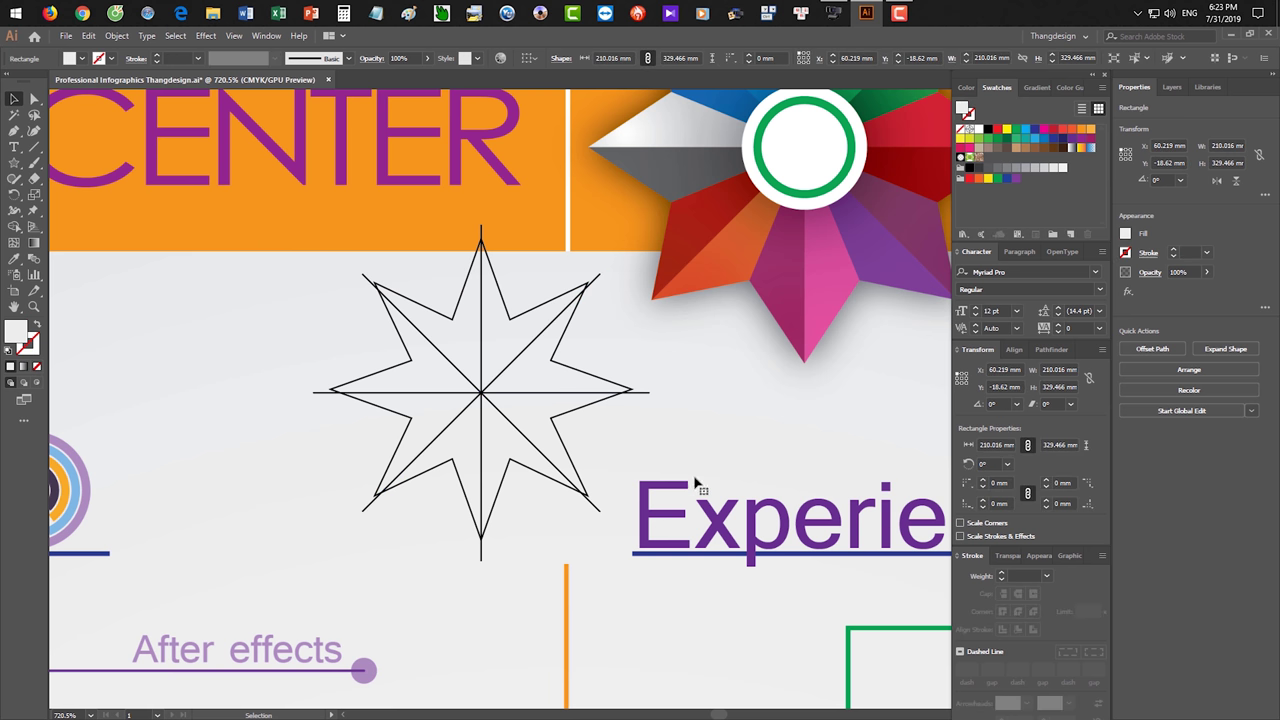
Delete the grey demo rectangle, then zoom into the star and nudge its crossing lines upward.
key("ctrl+minus")
key("ctrl+minus")
key("ctrl+minus")
key("ctrl+minus")
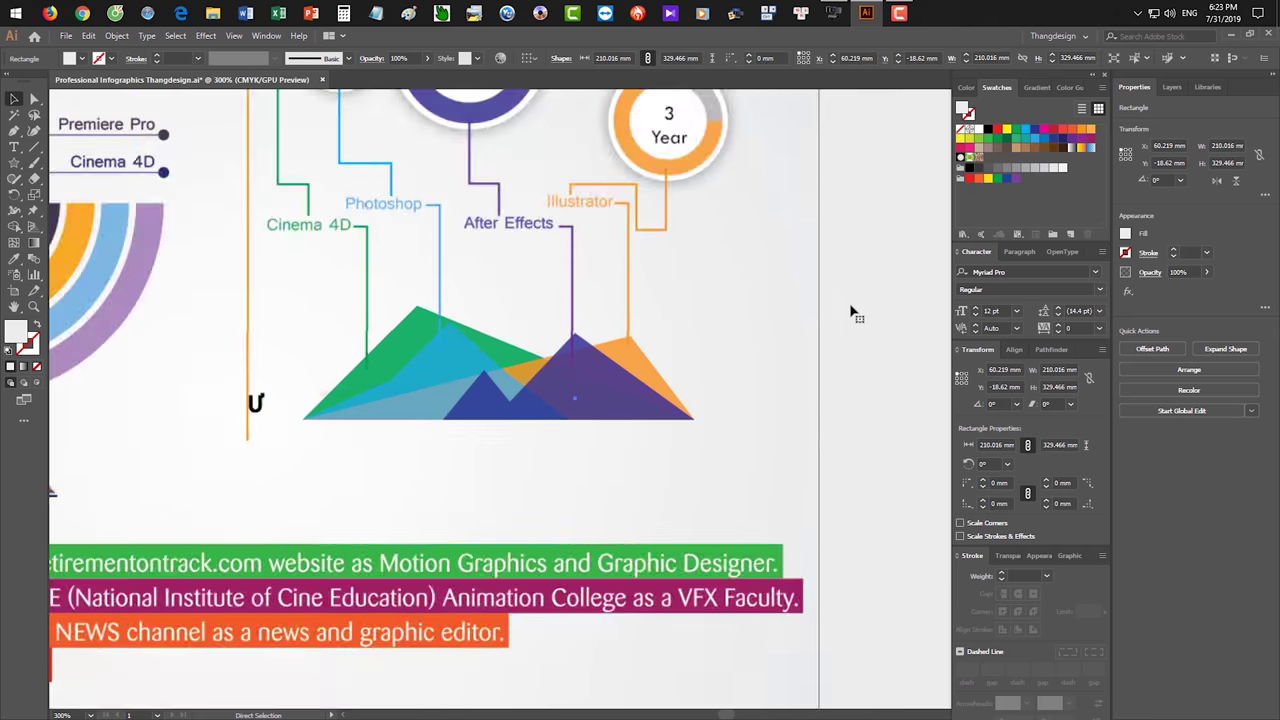
key("ctrl+minus")
key("ctrl+minus")
key("ctrl+minus")
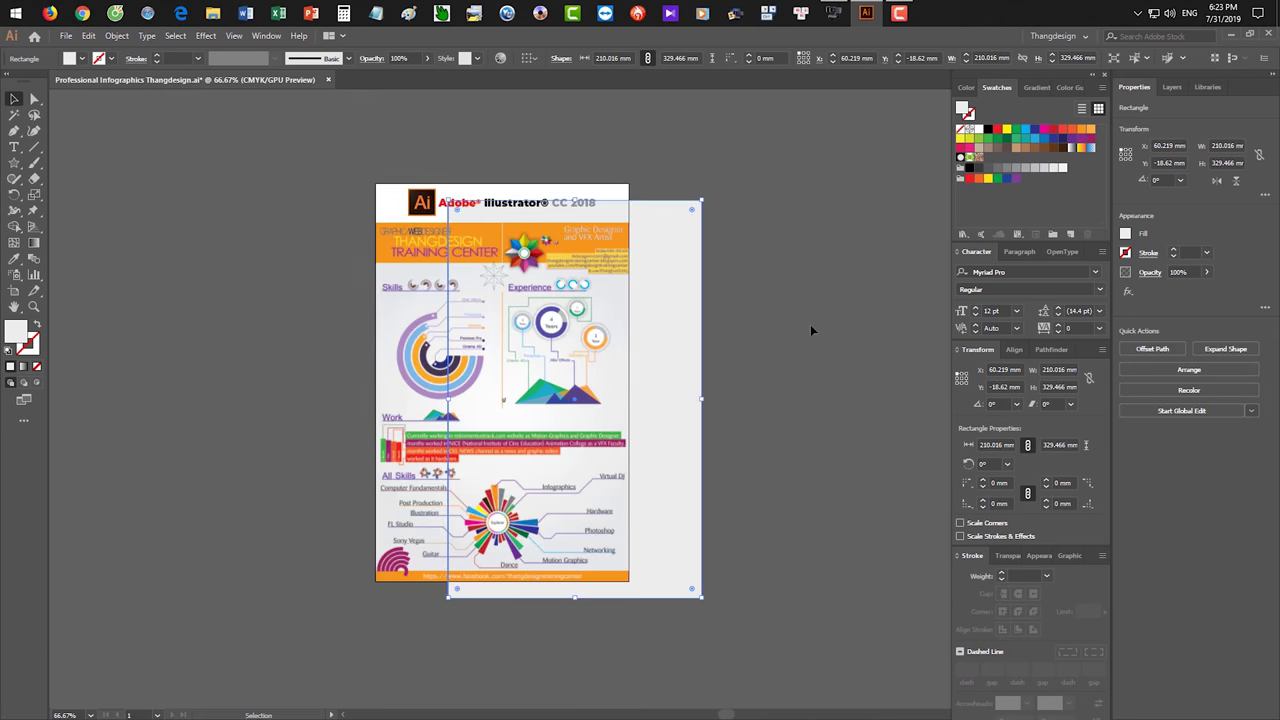
key("Delete")
left_click_drag(473, 277, 654, 372)
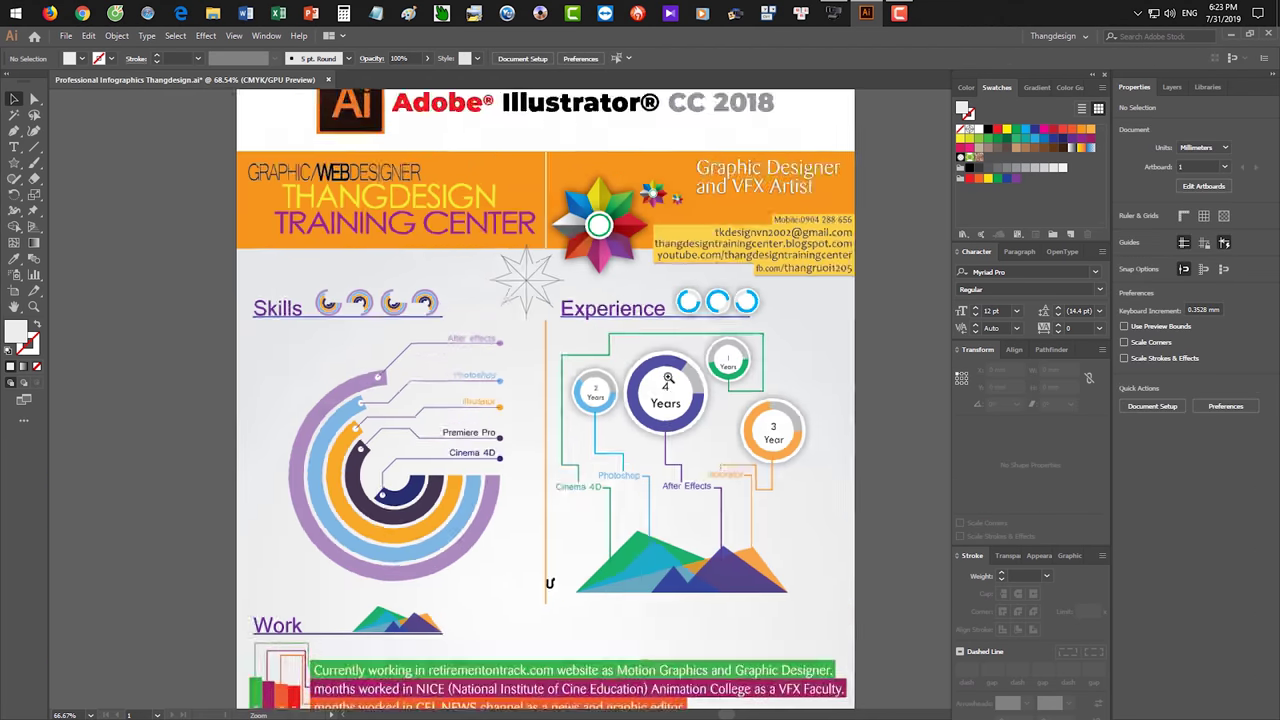
left_click_drag(522, 260, 660, 429)
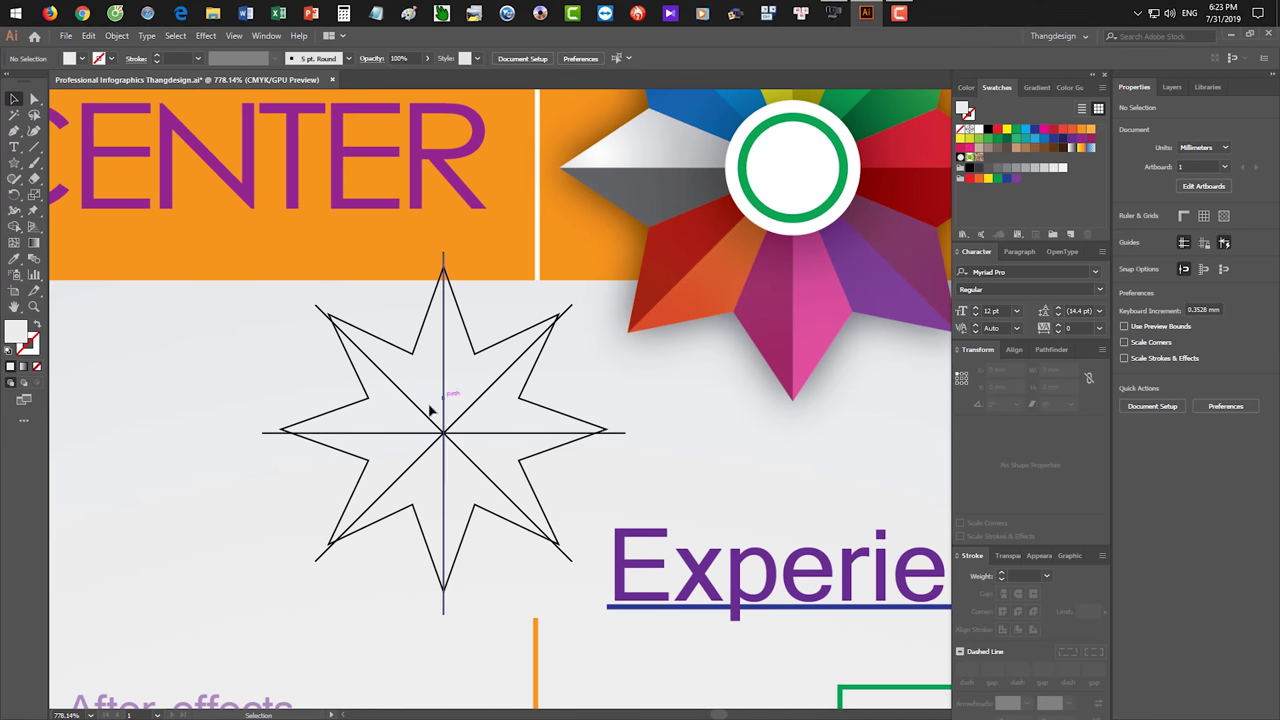
left_click(488, 477)
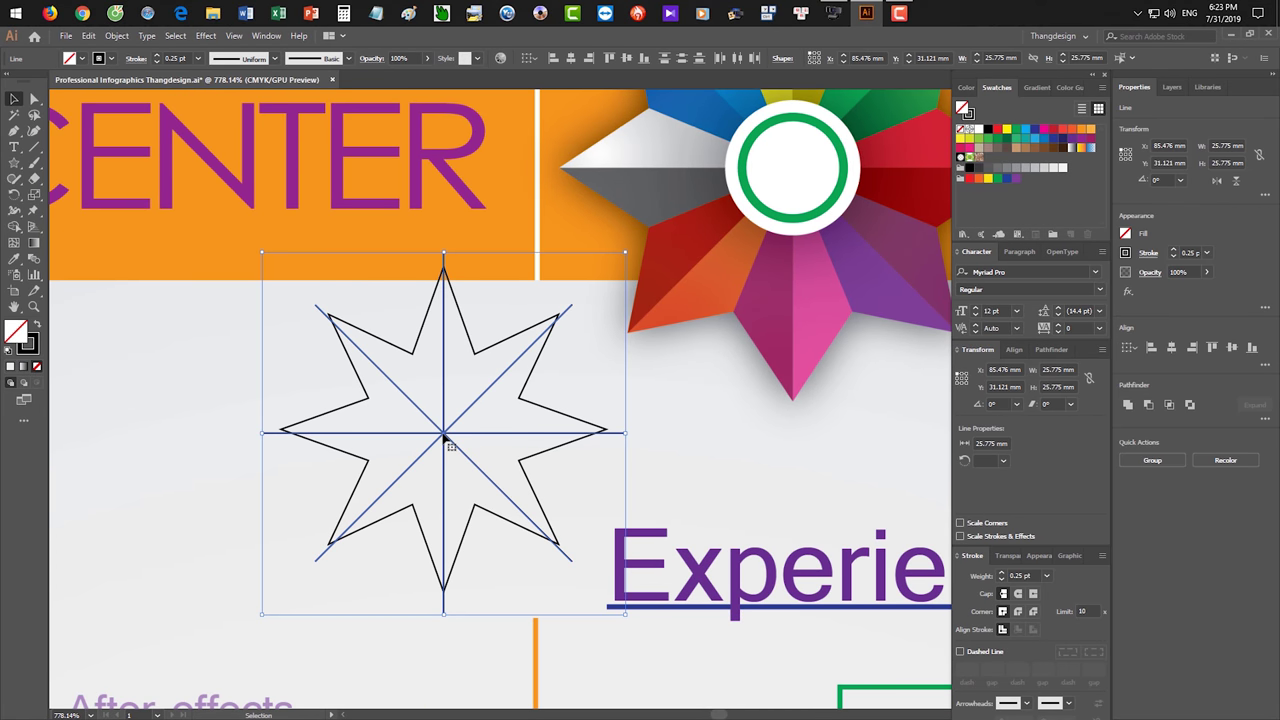
left_click_drag(444, 436, 444, 431)
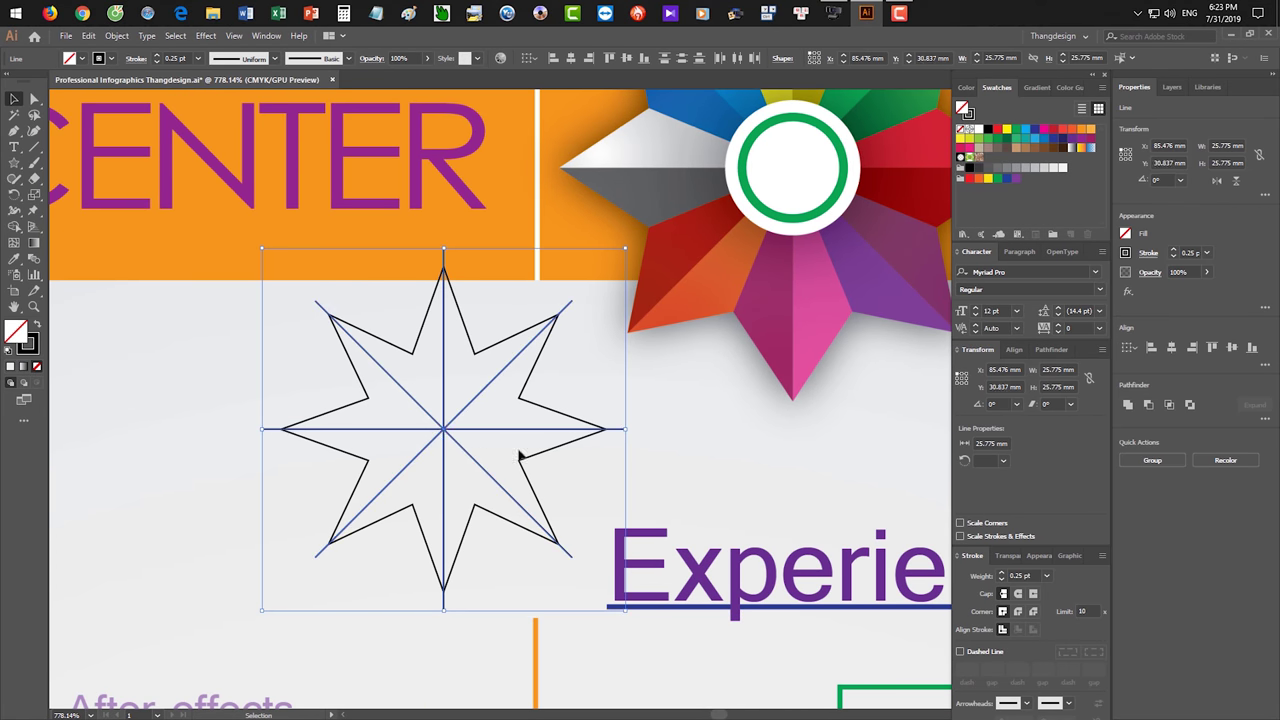
left_click(708, 443)
key("z")
mouse_move(537, 451)
left_mouse_down()
mouse_move(651, 463)
mouse_move(551, 443)
left_mouse_up()
Check the line star in Outline view, return to Preview, and zoom in on it.
key("v")
key("ctrl+y")
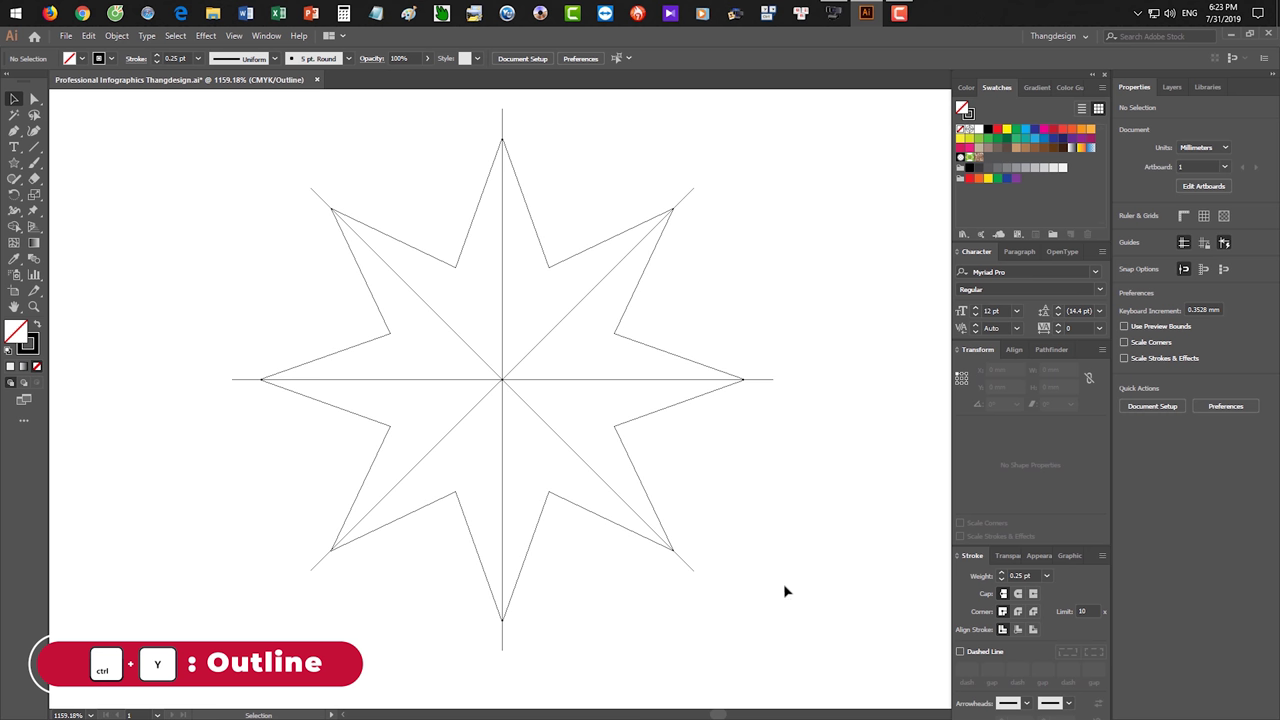
key("a")
key("ctrl+y")
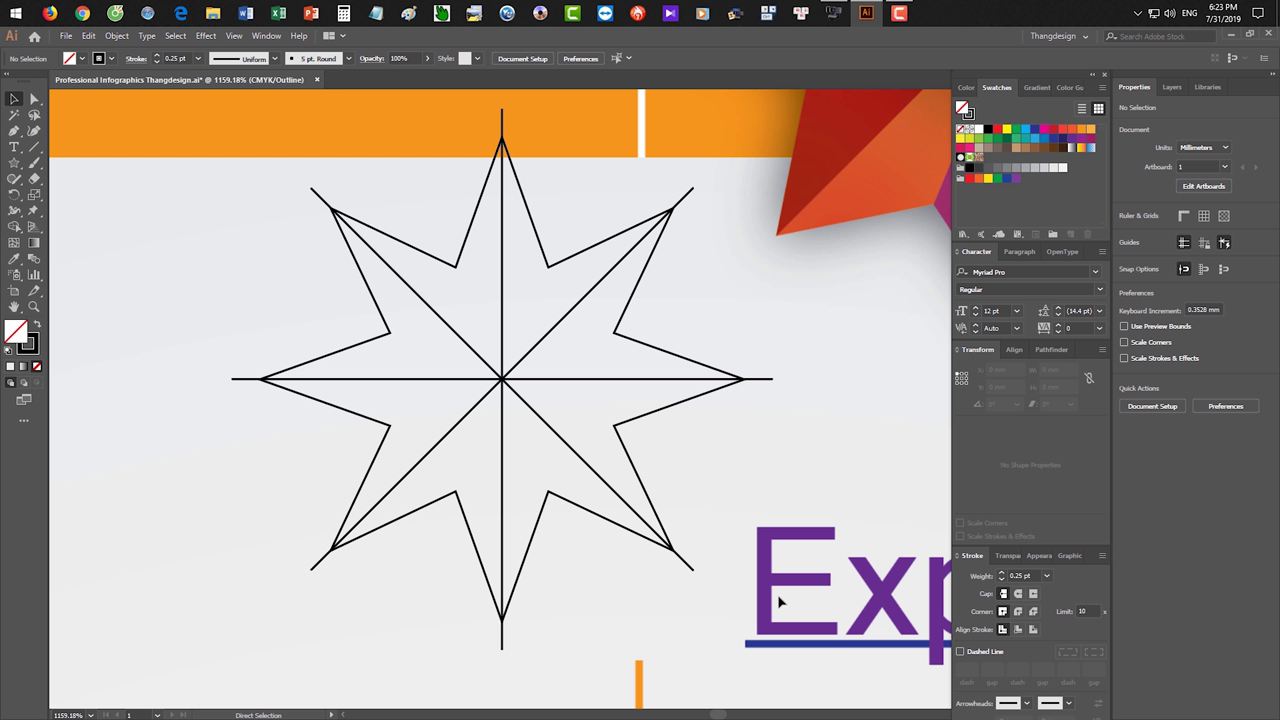
key("z")
left_click_drag(748, 486, 732, 432)
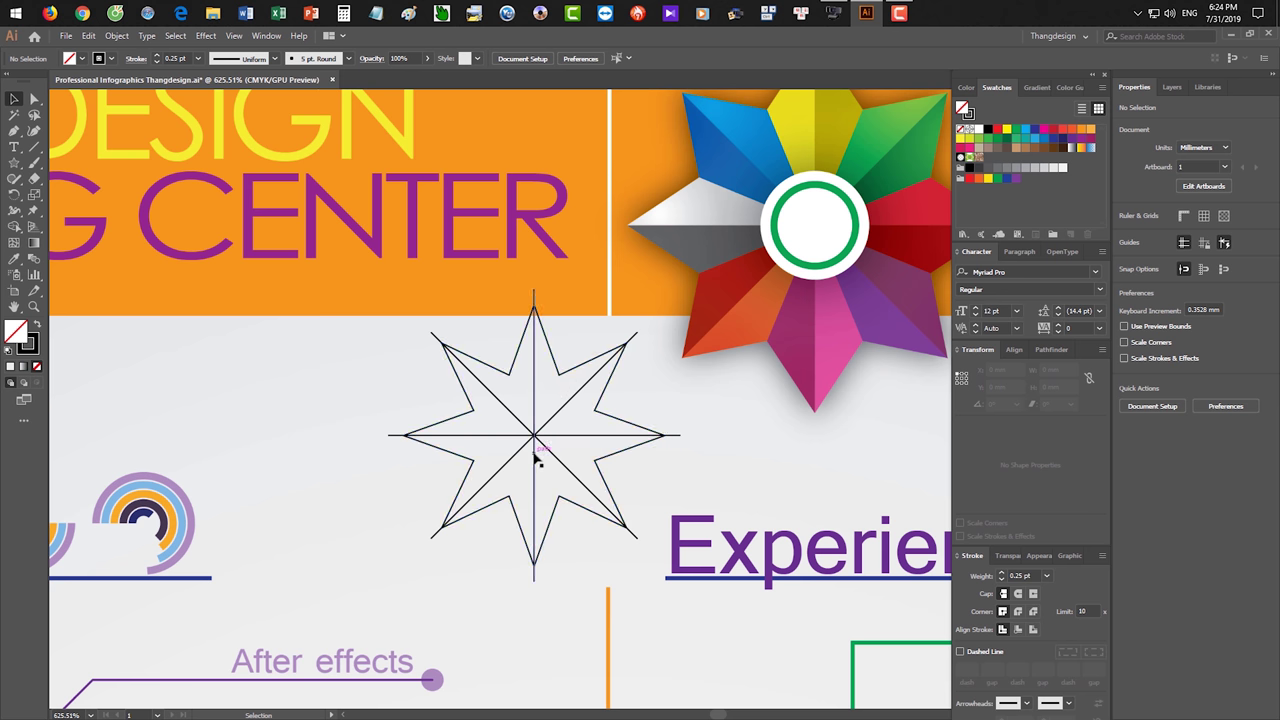
key("ctrl+space")
left_click(530, 392)
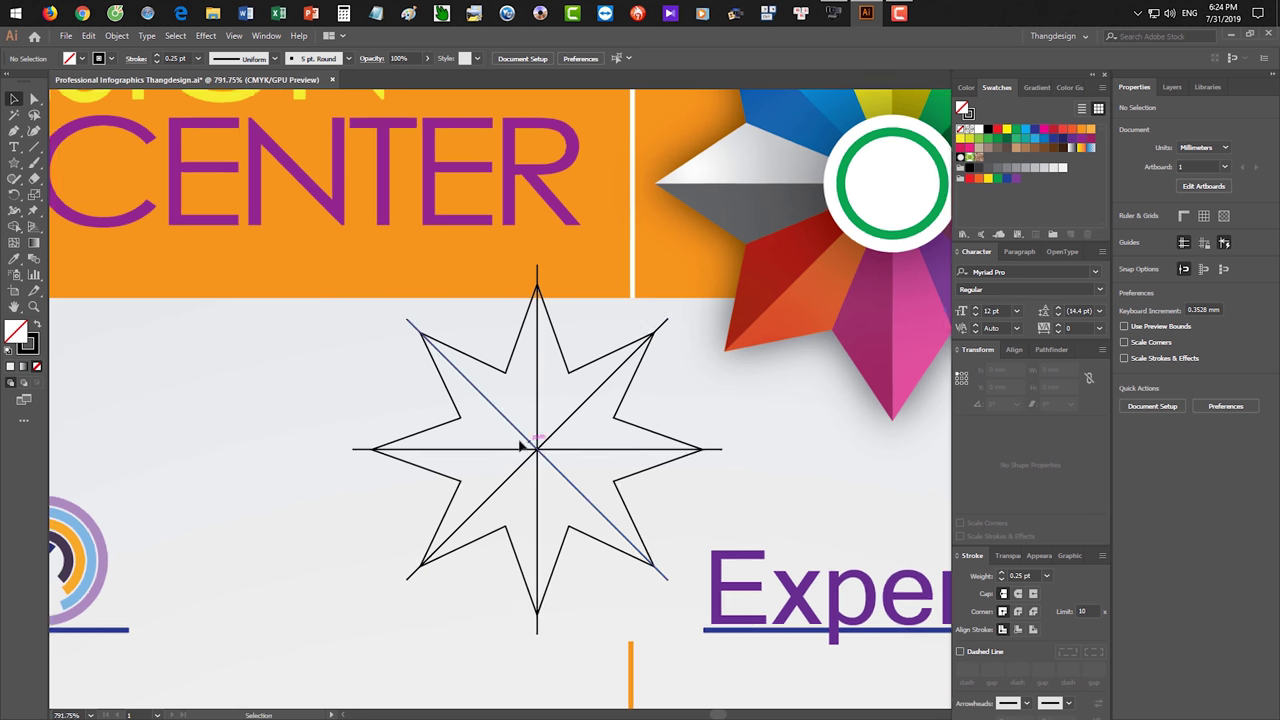
Copy the line star group and paste it in front of the original.
left_click(572, 494)
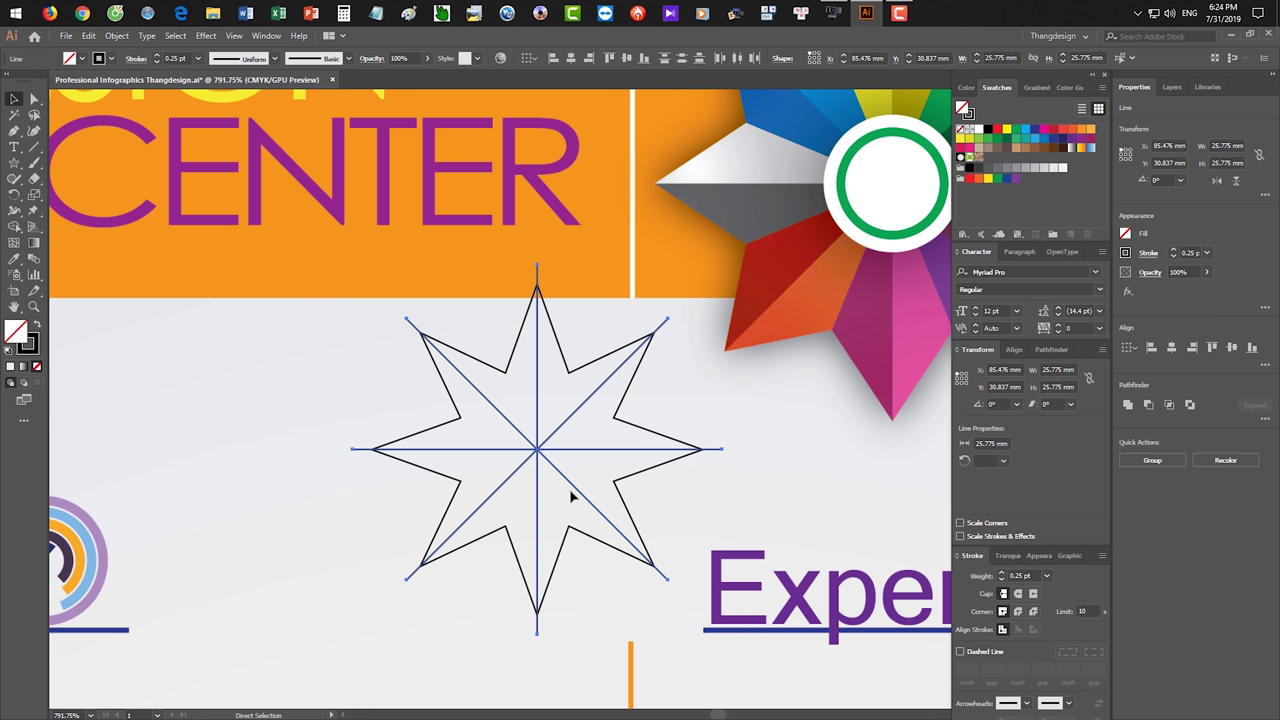
left_click(653, 411)
left_click(653, 411)
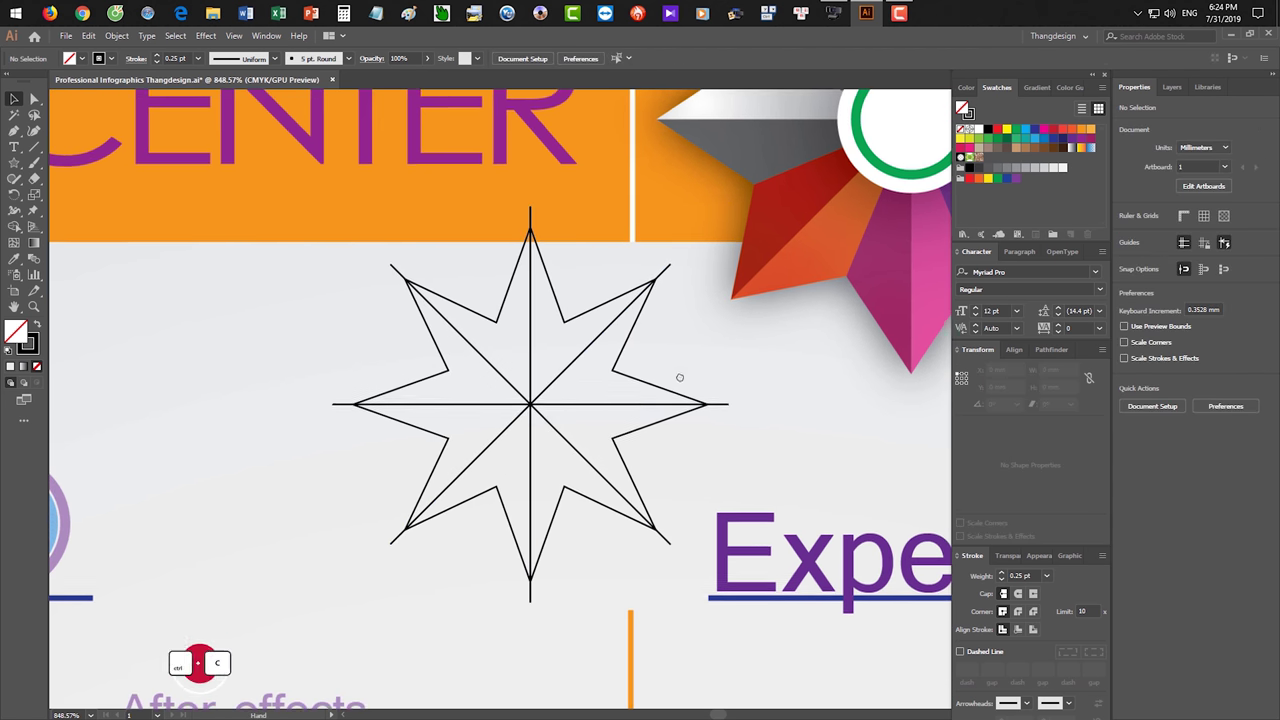
left_click(563, 443)
key("ctrl+c")
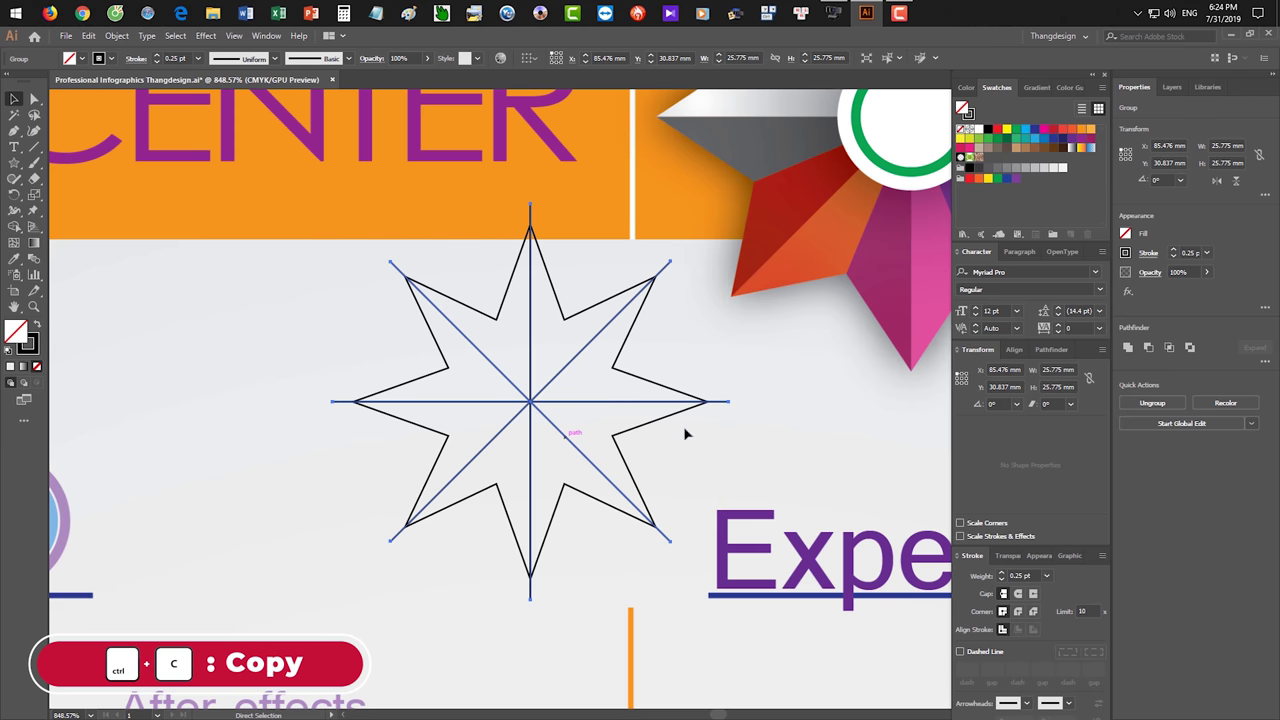
left_click(864, 465)
key("ctrl+f")
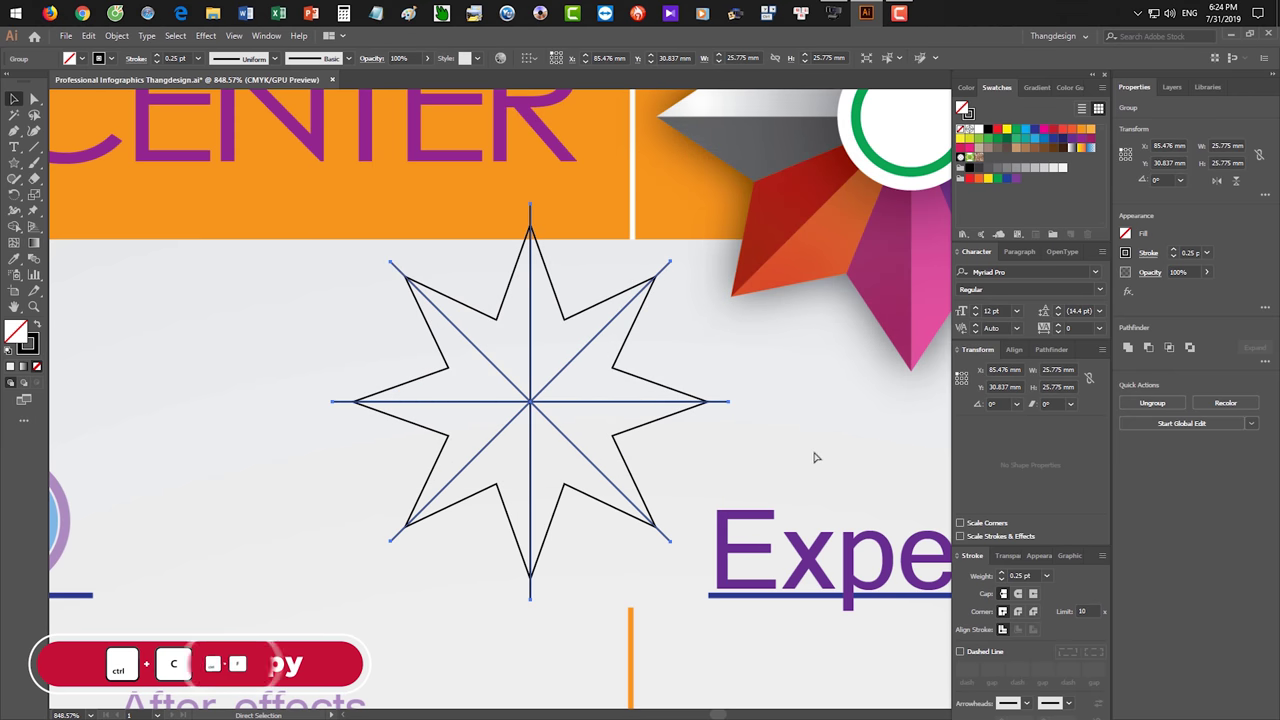
key("r")
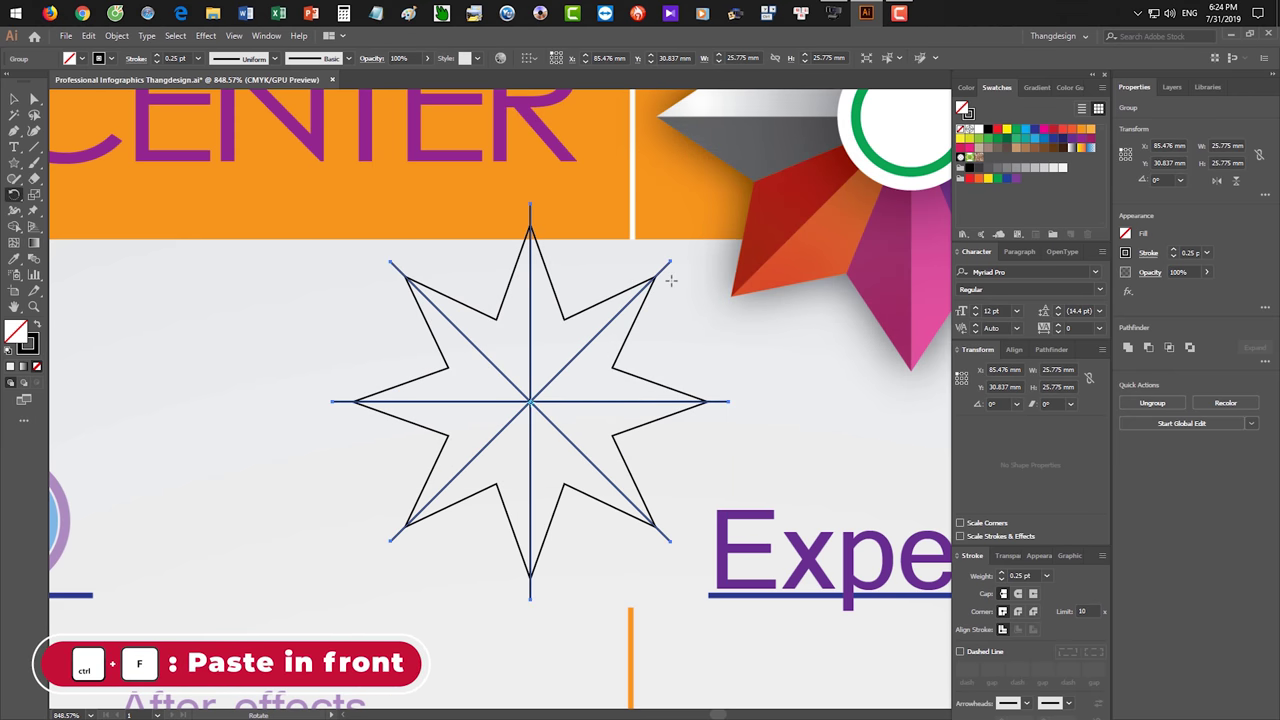
Rotate the pasted copy about 22.5° to make a sixteen-point star, then deselect.
left_click_drag(670, 260, 565, 325)
key("v")
left_click(790, 463)
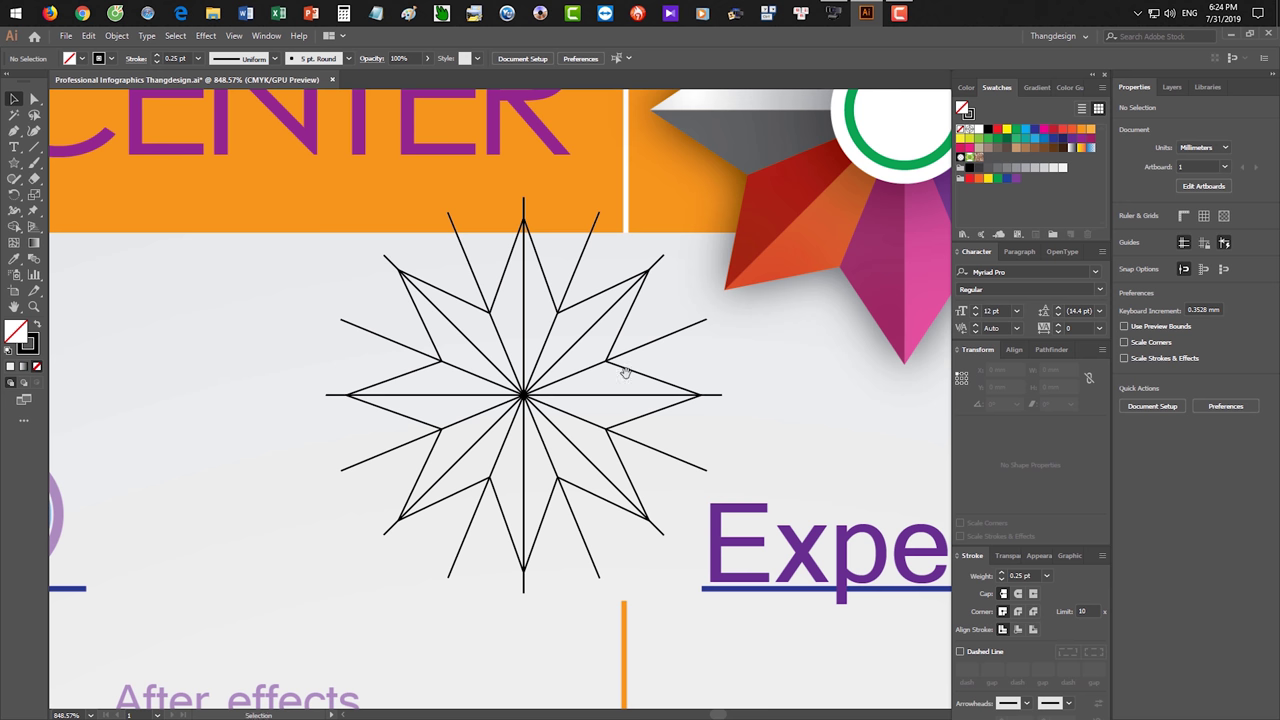
Scroll around the artboard and bring the sixteen-point star back into close view.
scroll(586, 334, "up", 1)
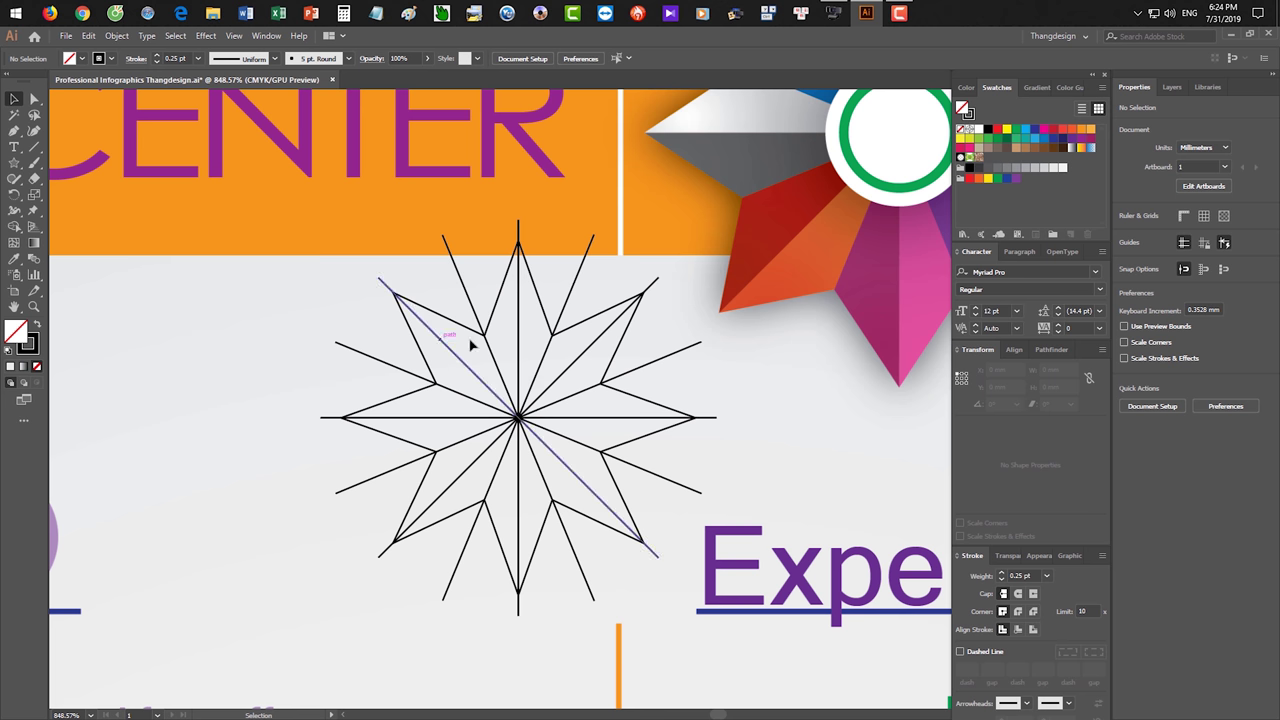
scroll(660, 360, "up", 2)
scroll(660, 360, "right", 3)
scroll(666, 400, "up", 2)
scroll(666, 400, "right", 2)
scroll(666, 409, "down", 1, "alt")
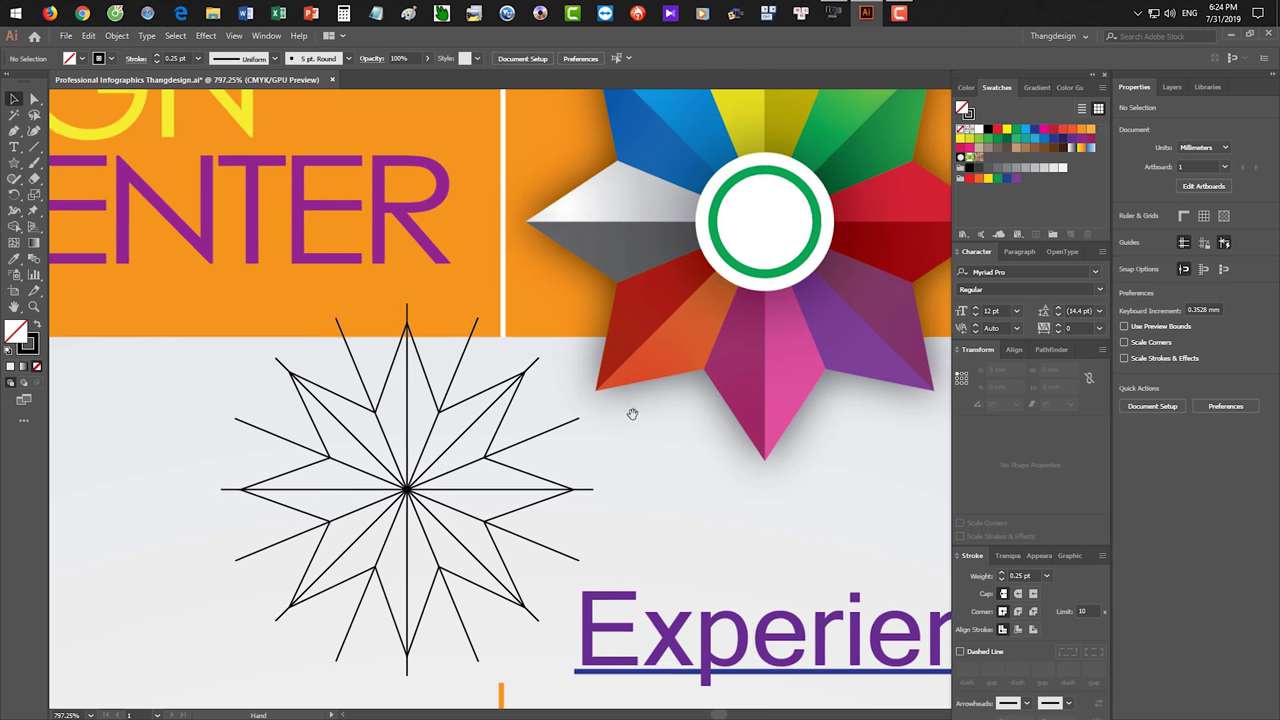
scroll(631, 408, "down", 1, "alt")
scroll(697, 417, "down", 1, "alt")
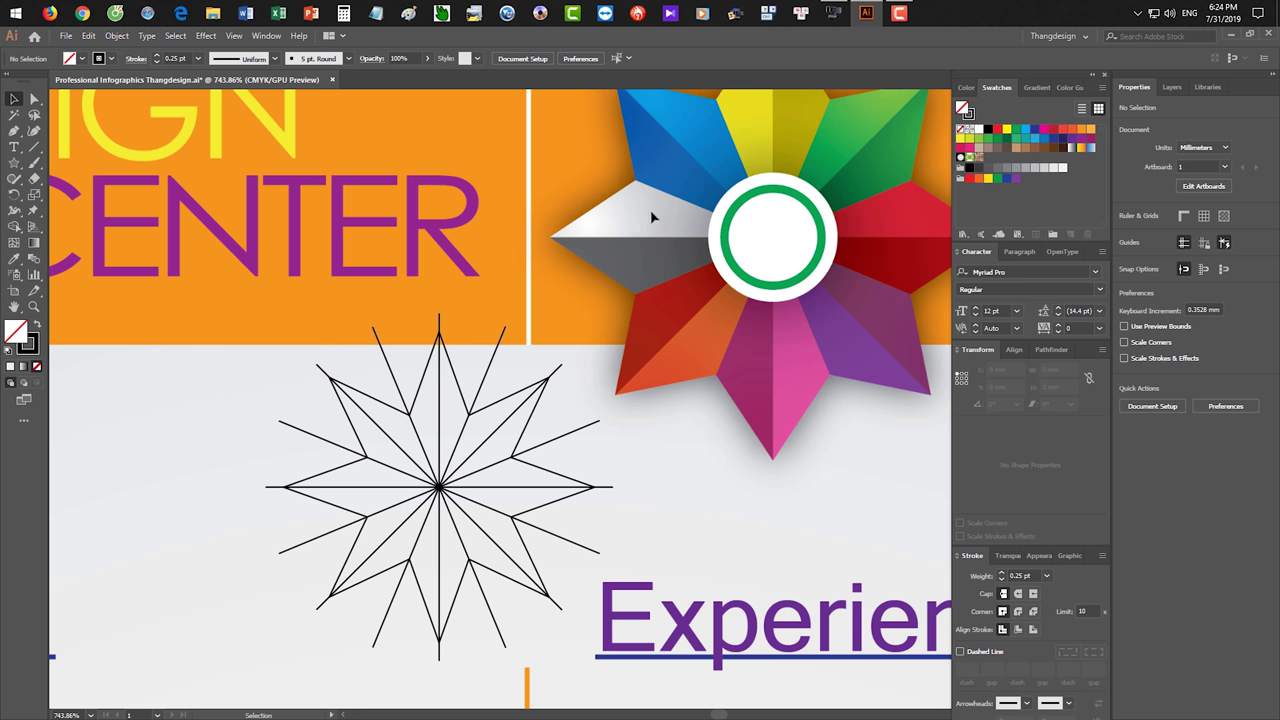
key("a")
scroll(716, 421, "down", 2)
scroll(594, 420, "down", 5)
scroll(797, 646, "down", 2)
scroll(797, 646, "down", 2)
scroll(701, 610, "down", 5)
scroll(701, 610, "up", 3)
scroll(701, 600, "up", 5)
scroll(696, 566, "up", 3)
mouse_move(696, 566)
left_mouse_down()
mouse_move(428, 329)
mouse_move(508, 374)
left_mouse_up()
scroll(428, 329, "up", 2)
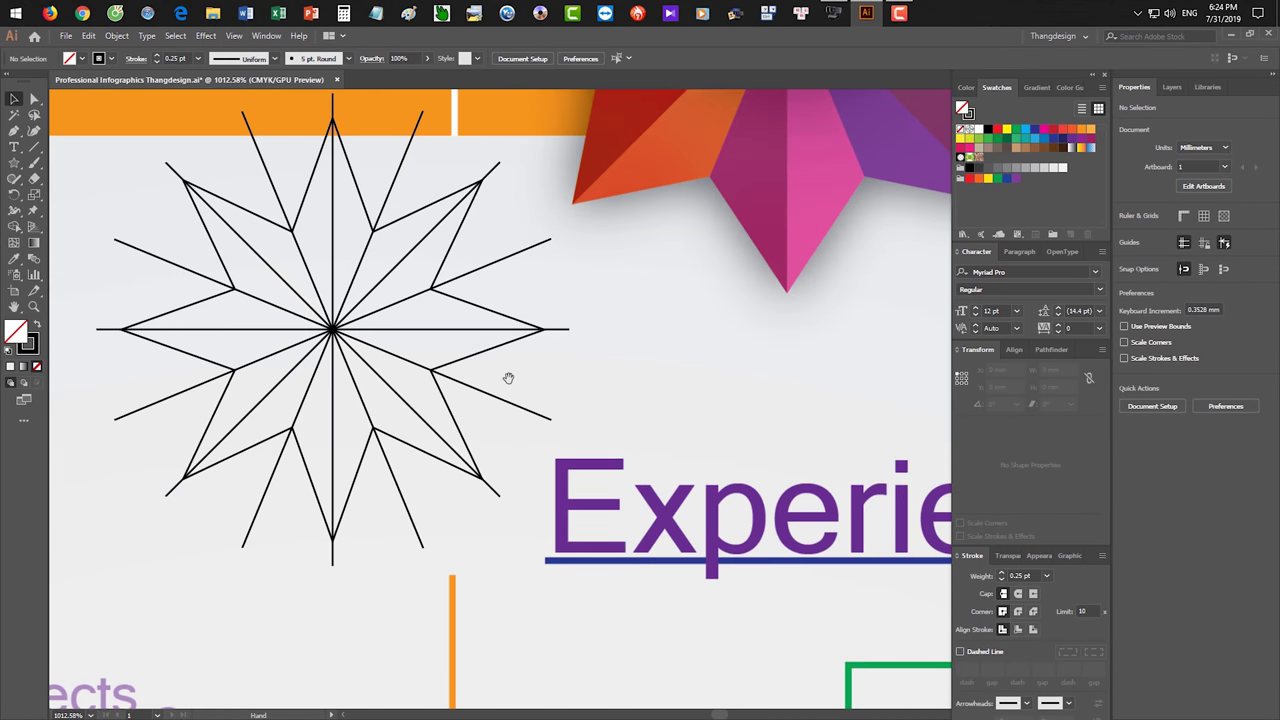
key("ctrl+n")
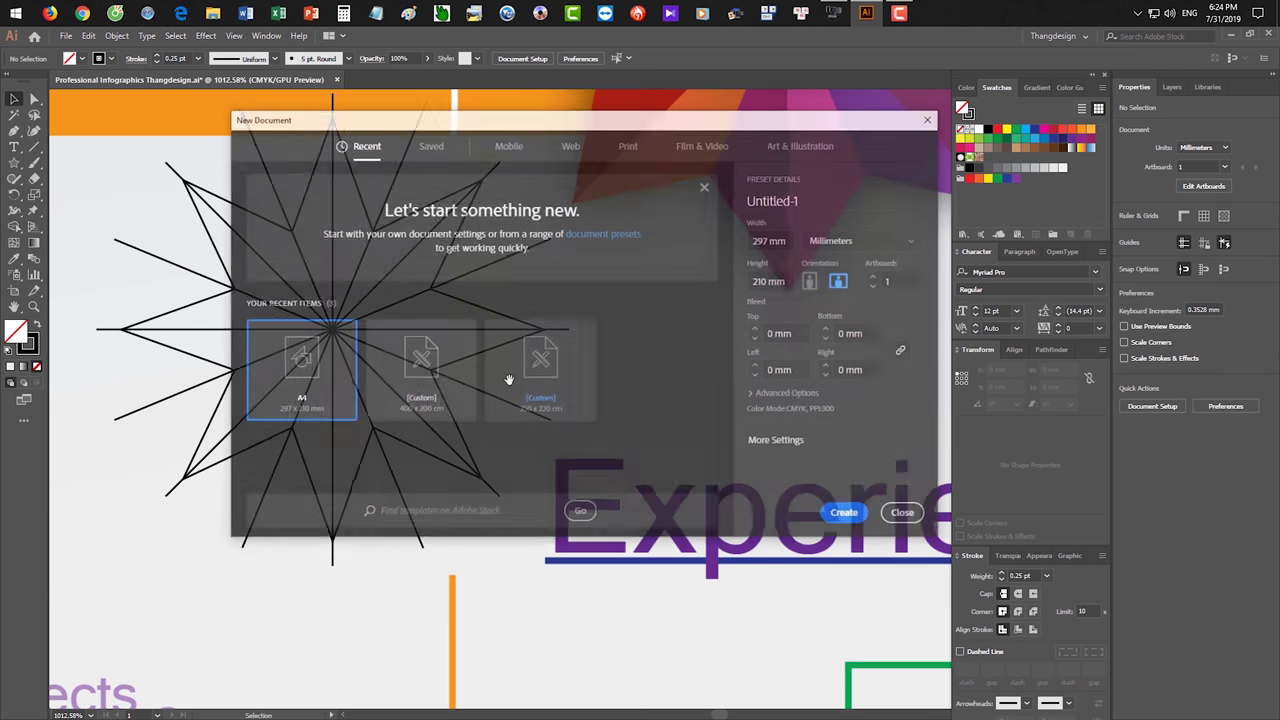
Create a blank document, show the Live Paint Bucket tool group, and launch Photoshop.
key("Return")
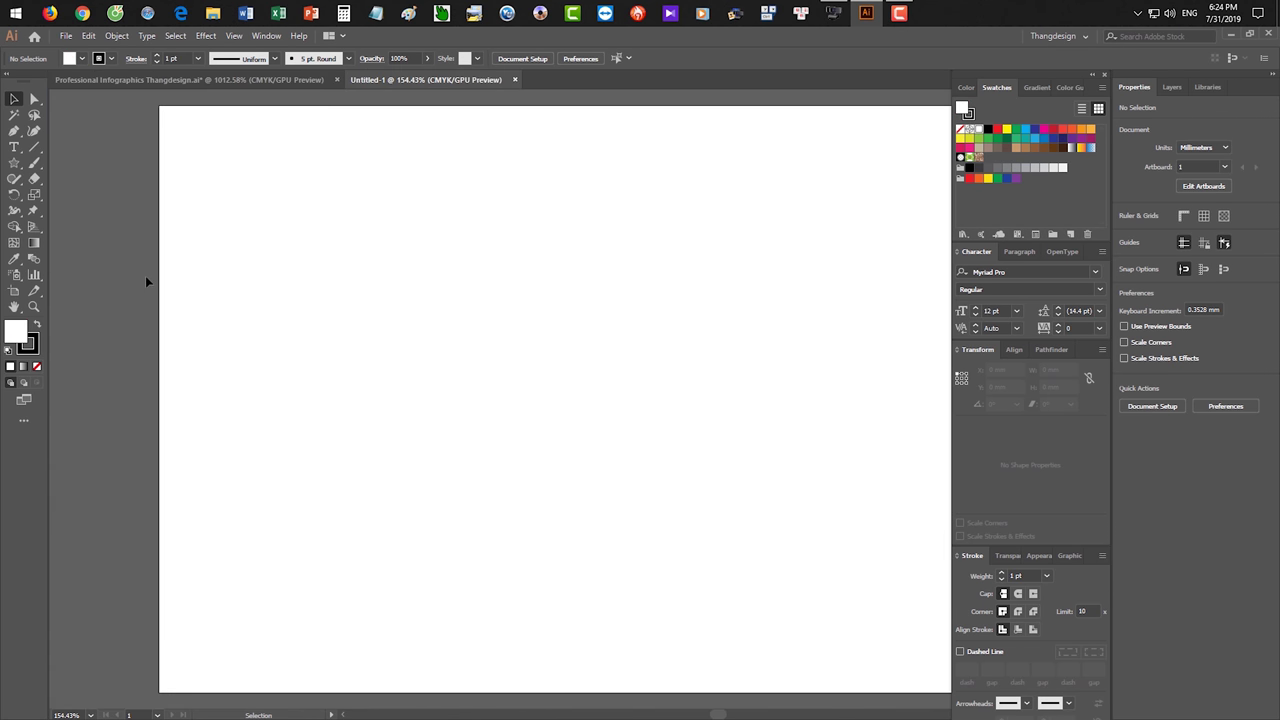
key("k")
right_click(14, 227)
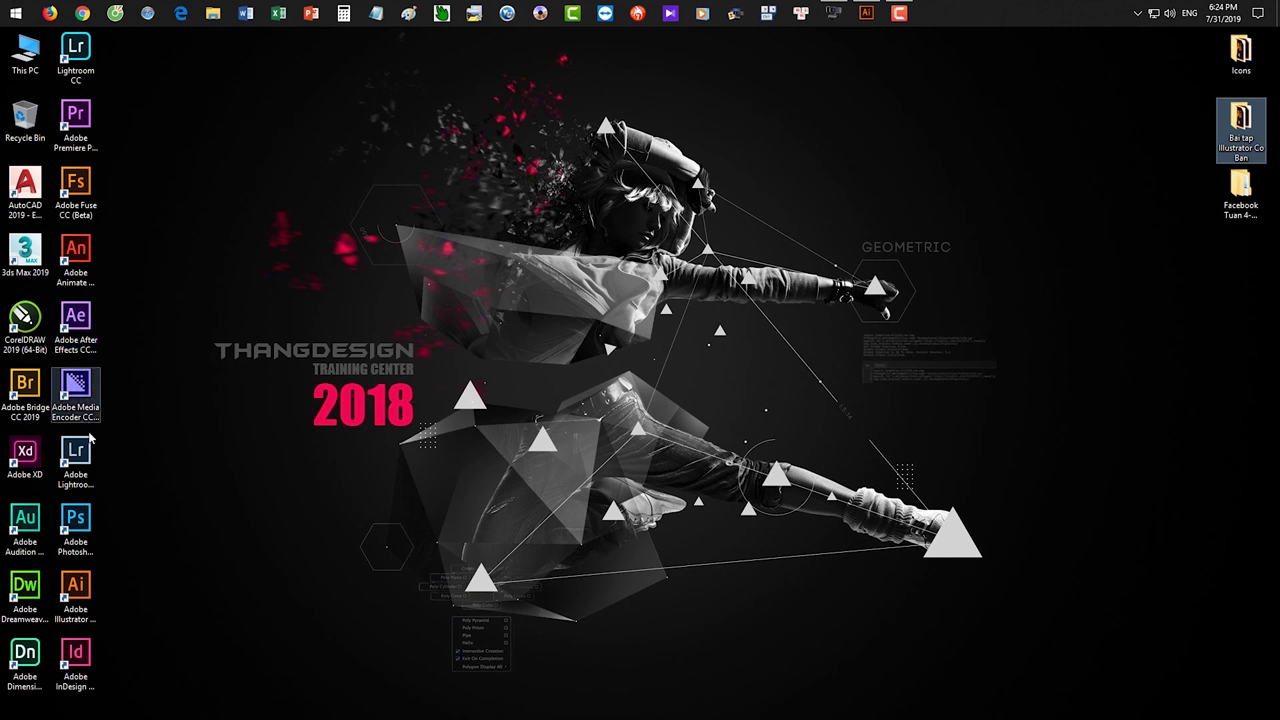
double_click(78, 525)
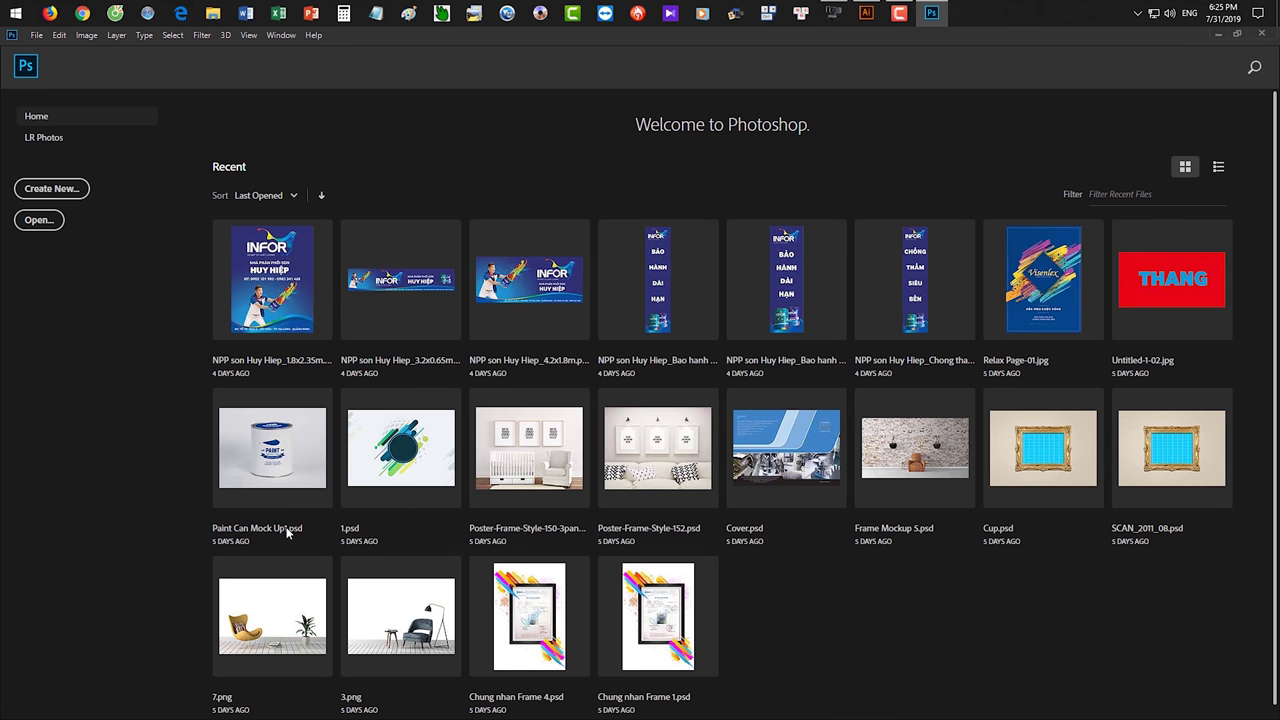
Paste the Illustrator tool-group screenshot into a new Photoshop document and draw a red line under Live Paint Bucket.
key("ctrl+n")
key("Return")
key("ctrl+v")
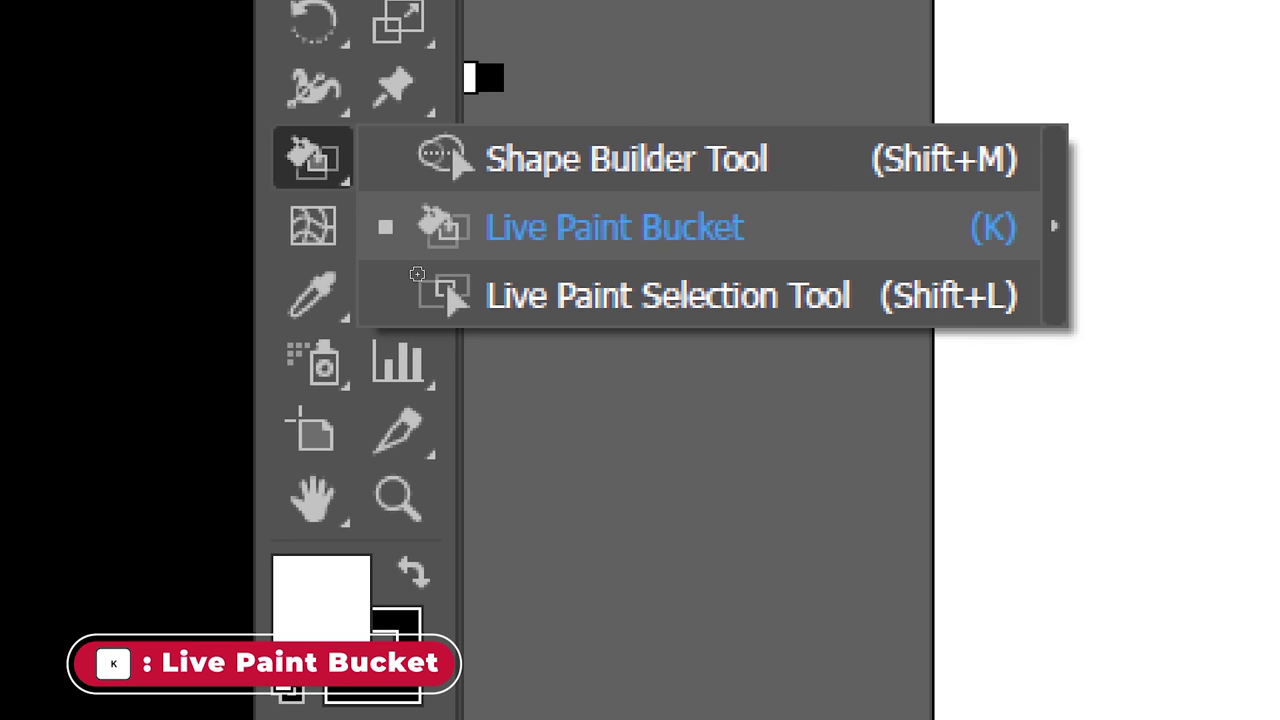
left_click_drag(400, 272, 1000, 270)
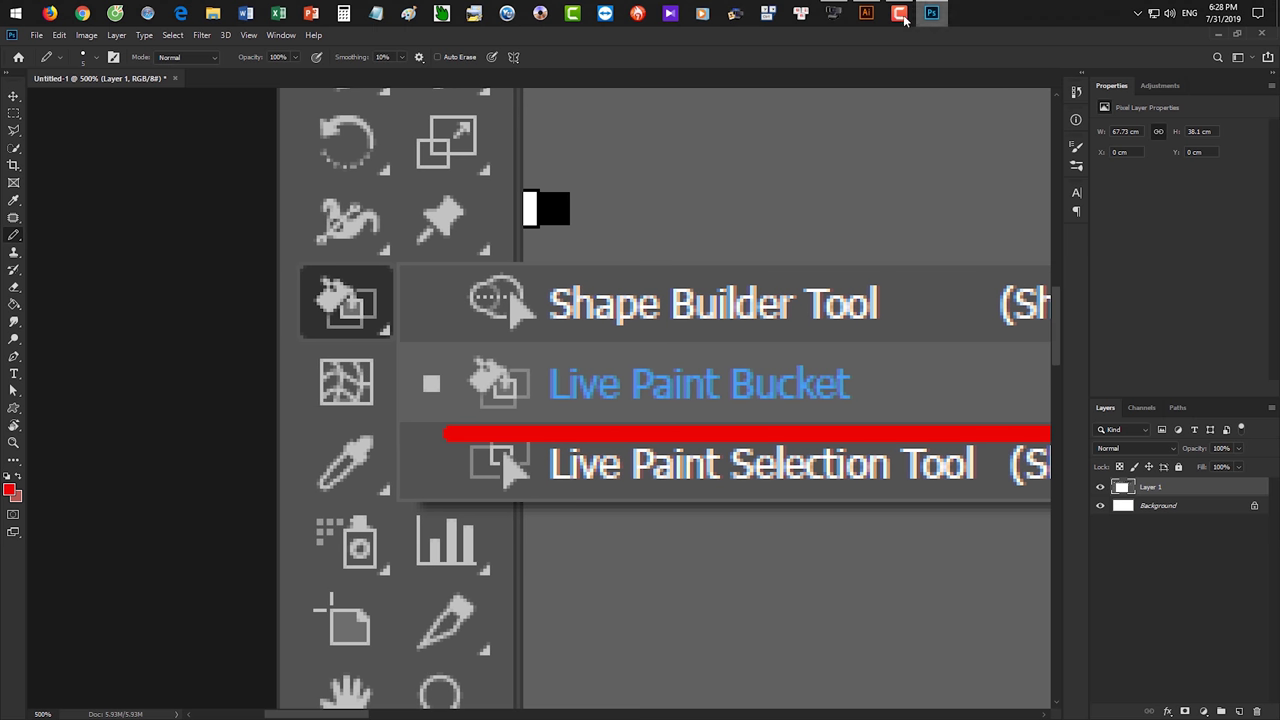
Bring Illustrator back to the front, showing the blank Untitled-1 document.
left_click(866, 13)
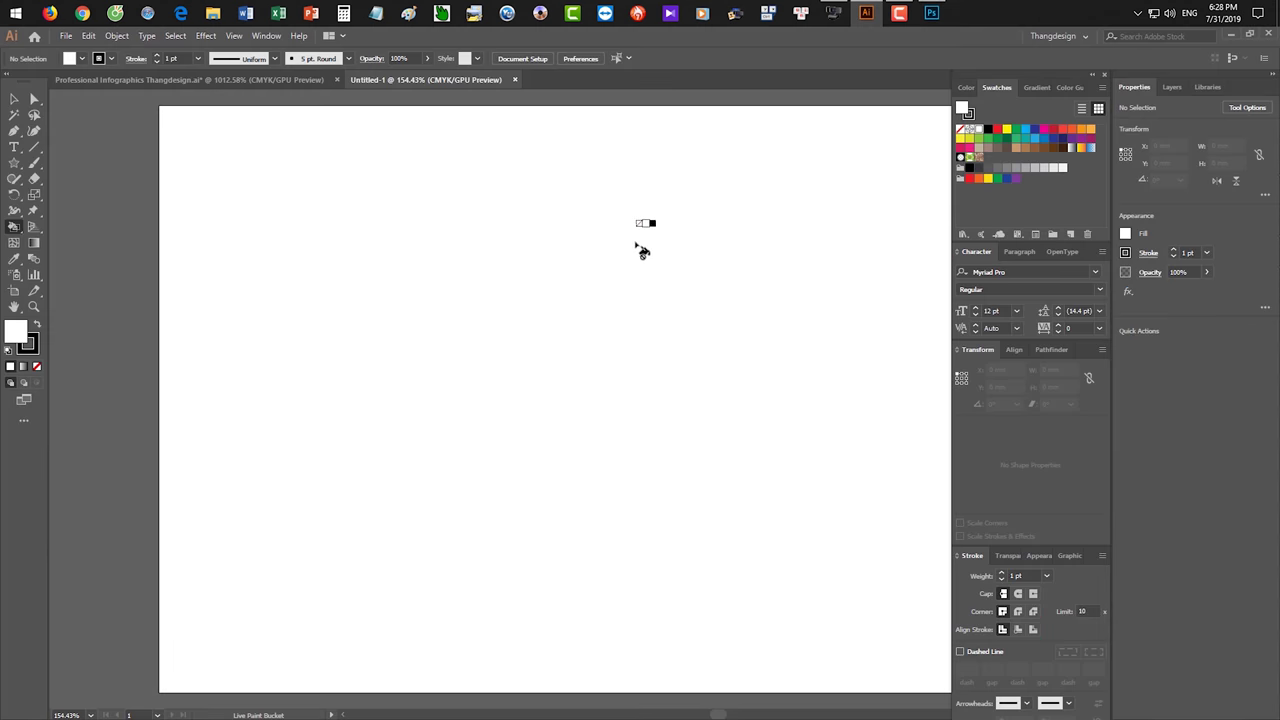
In the infographic document, recentre the rotated line group so all lines cross at the star's middle.
left_click(206, 80)
left_click_drag(437, 324, 597, 341)
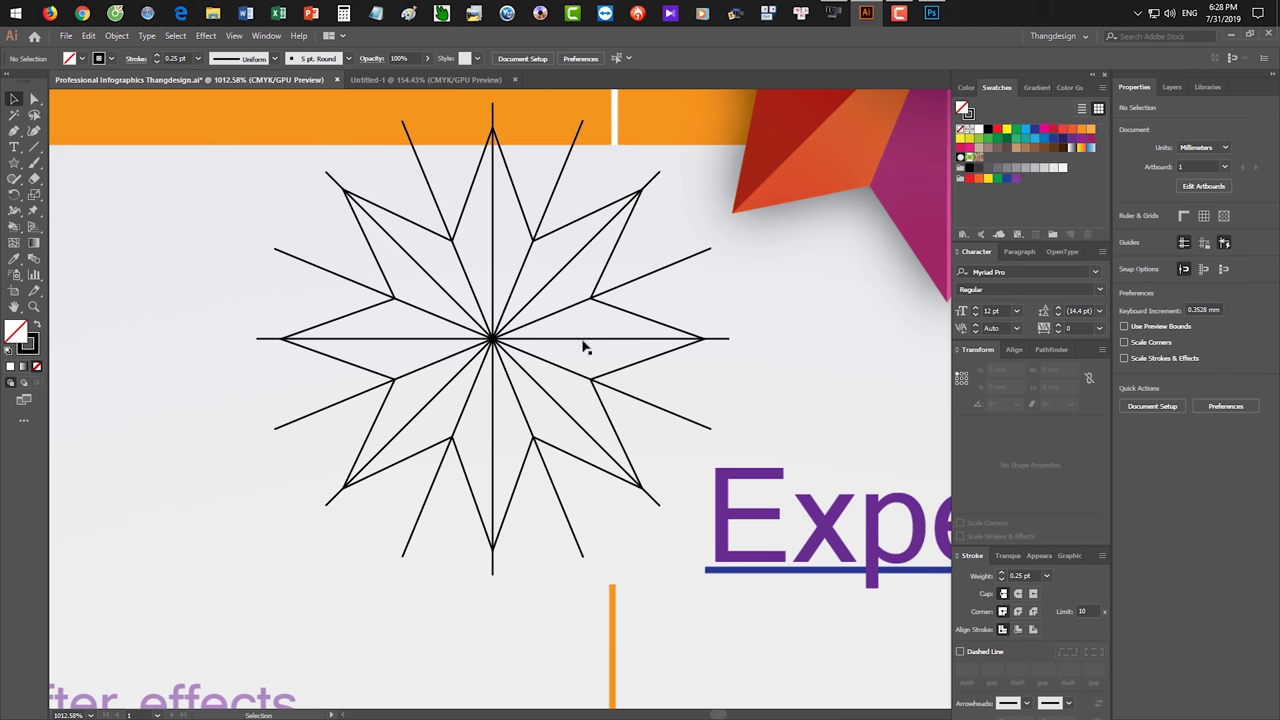
left_click_drag(258, 221, 828, 660)
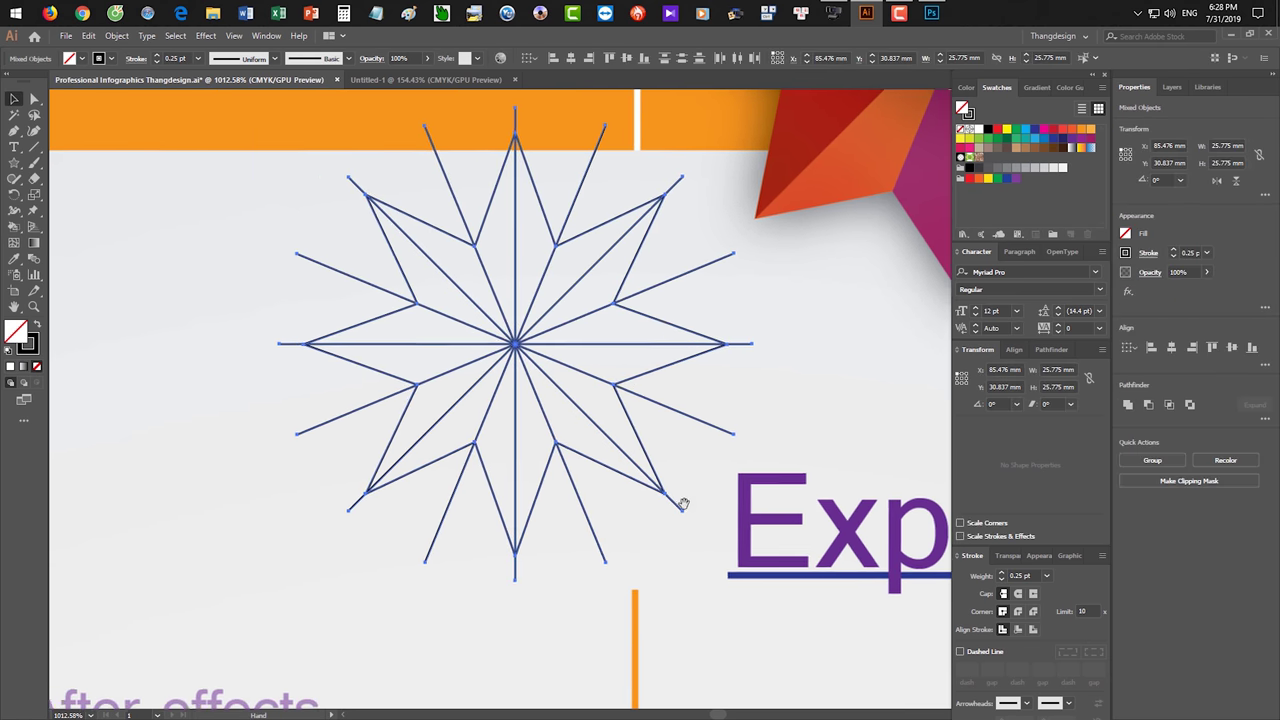
mouse_move(529, 349)
left_mouse_down()
mouse_move(468, 411)
mouse_move(641, 320)
mouse_move(541, 388)
mouse_move(494, 392)
left_mouse_up()
scroll(641, 320, "up", 1)
left_click(806, 337)
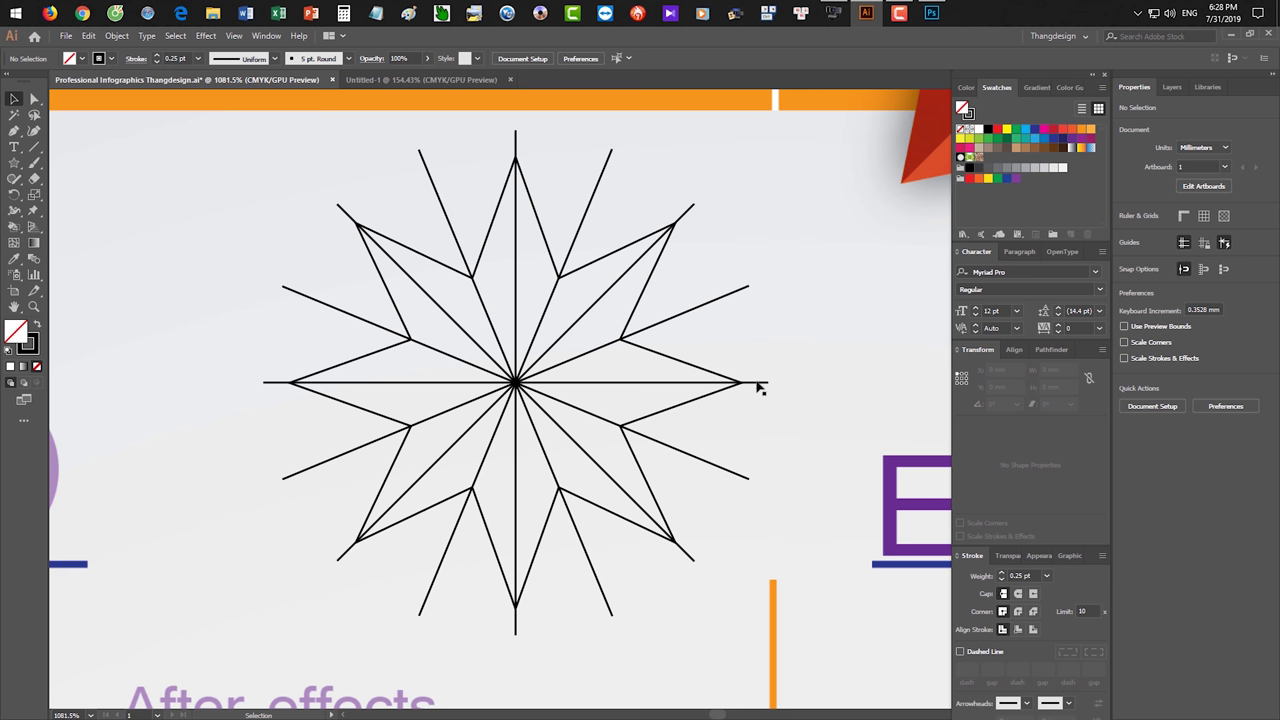
left_click_drag(434, 200, 389, 198)
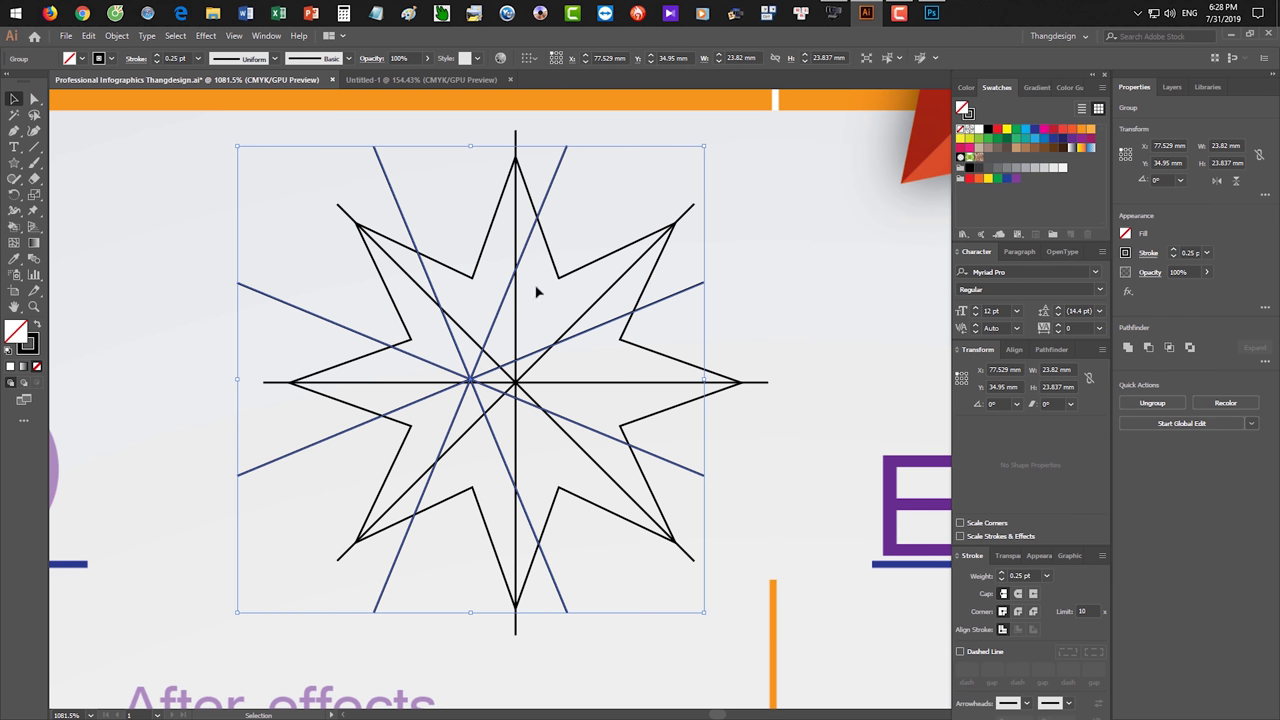
key("ctrl+z")
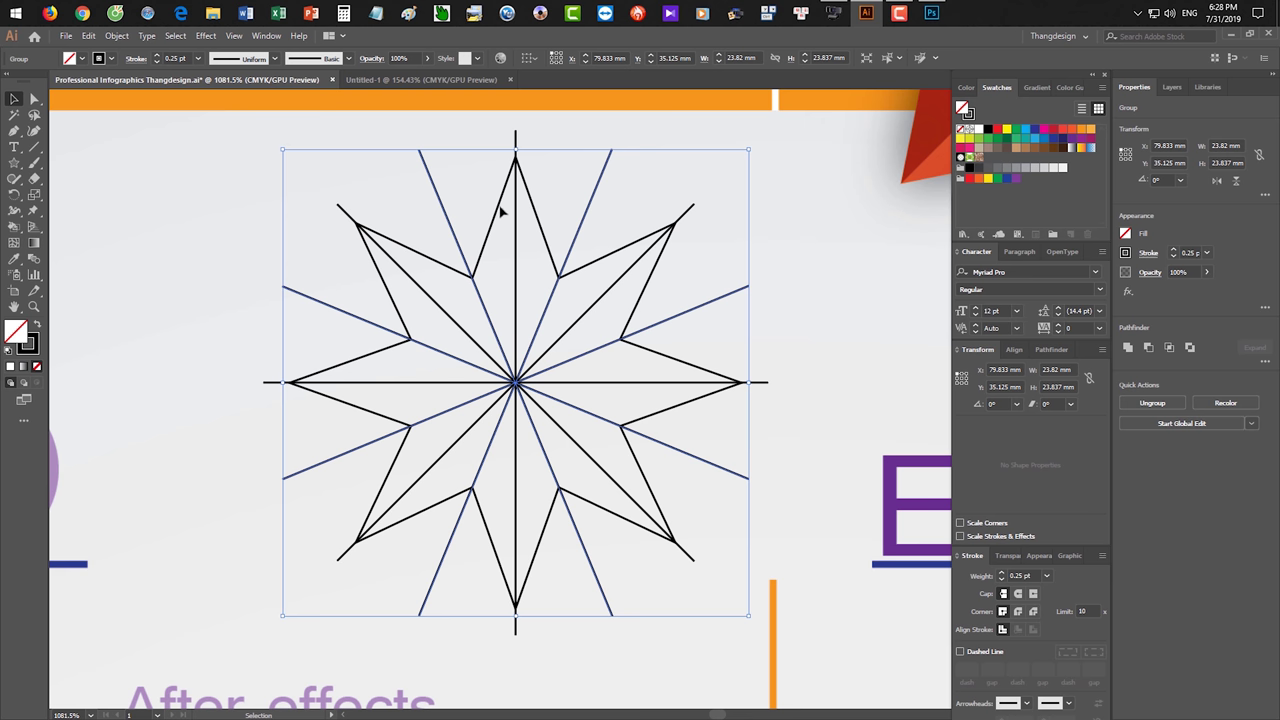
left_click(312, 168)
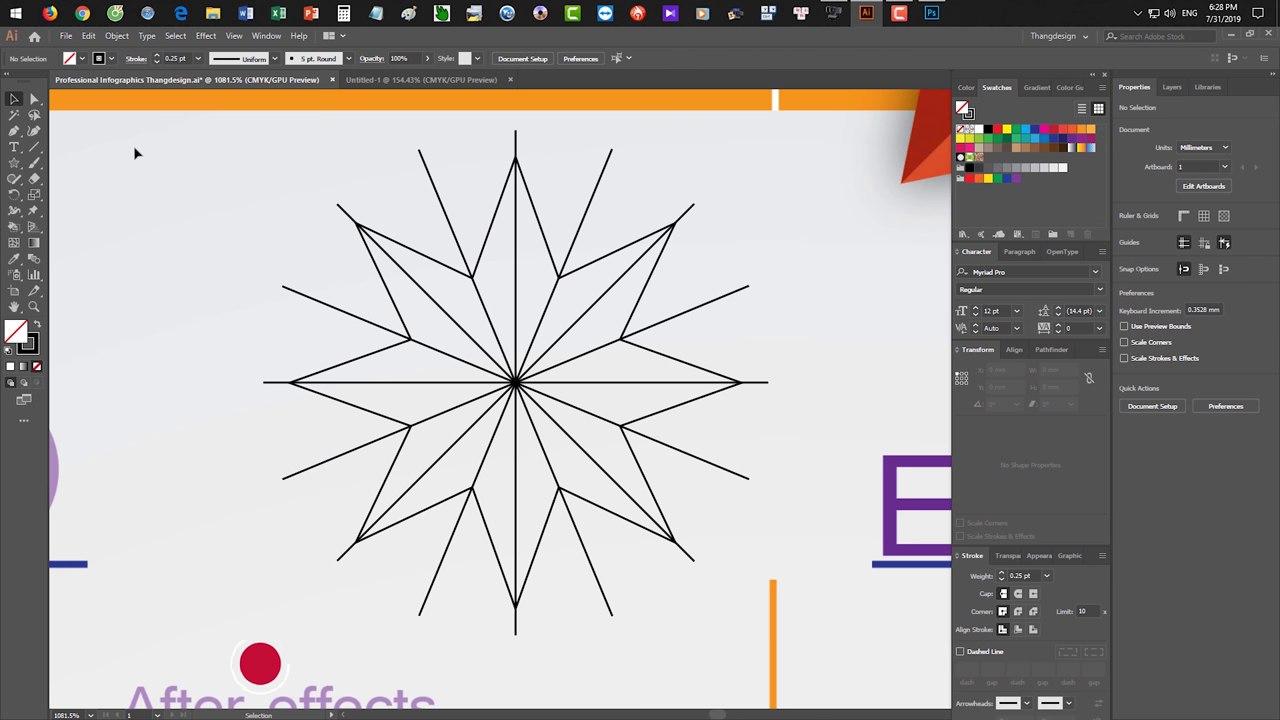
left_click_drag(136, 153, 799, 632)
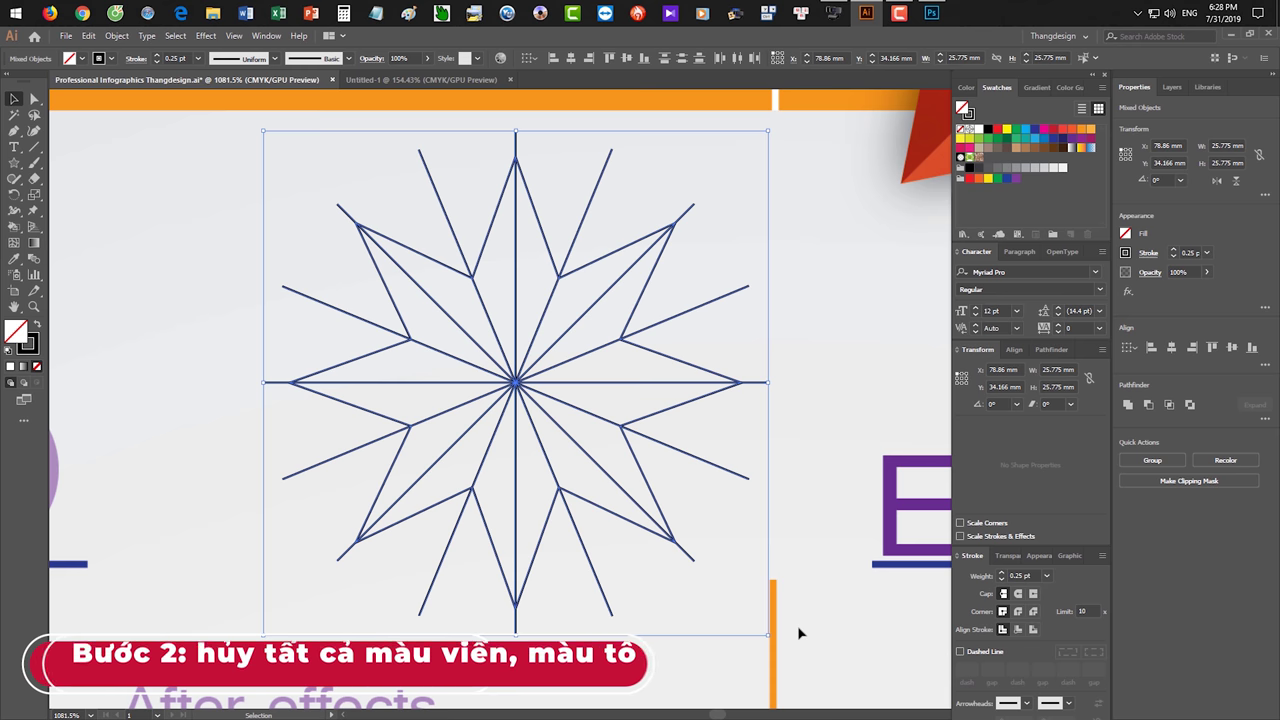
Set the star lines' stroke to None, then live-paint the top spike's left face red.
key("x")
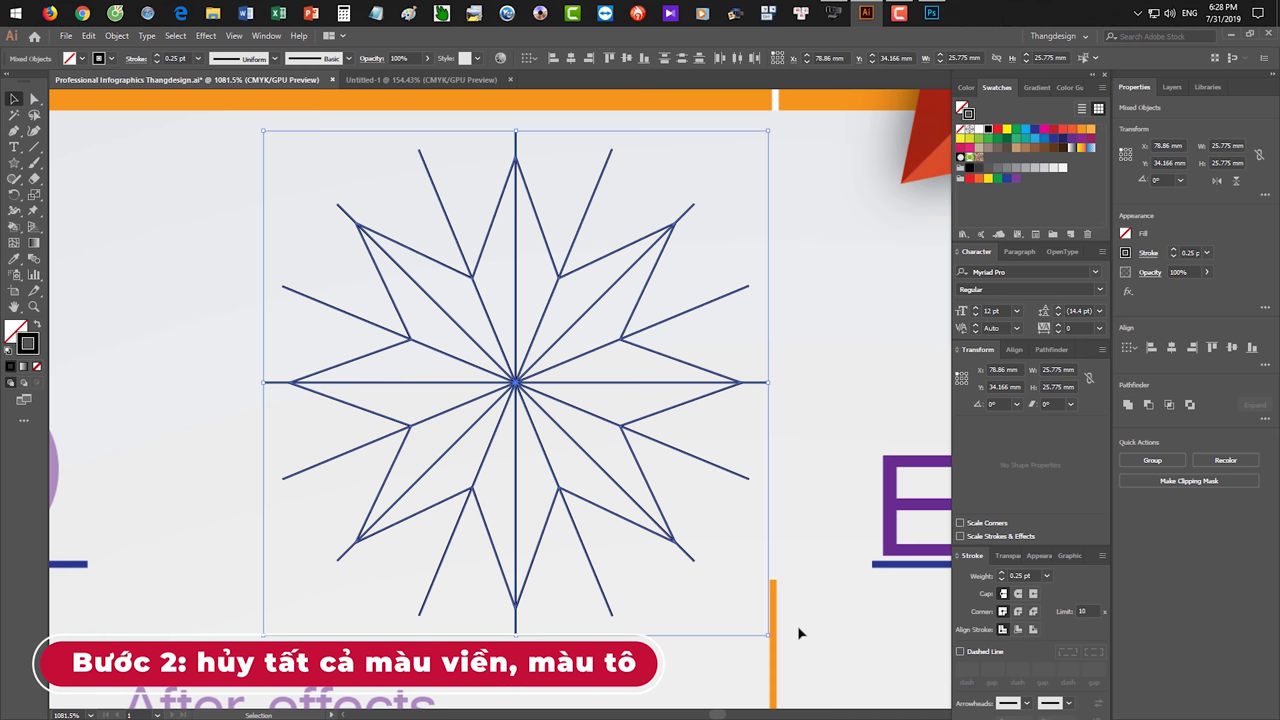
key("slash")
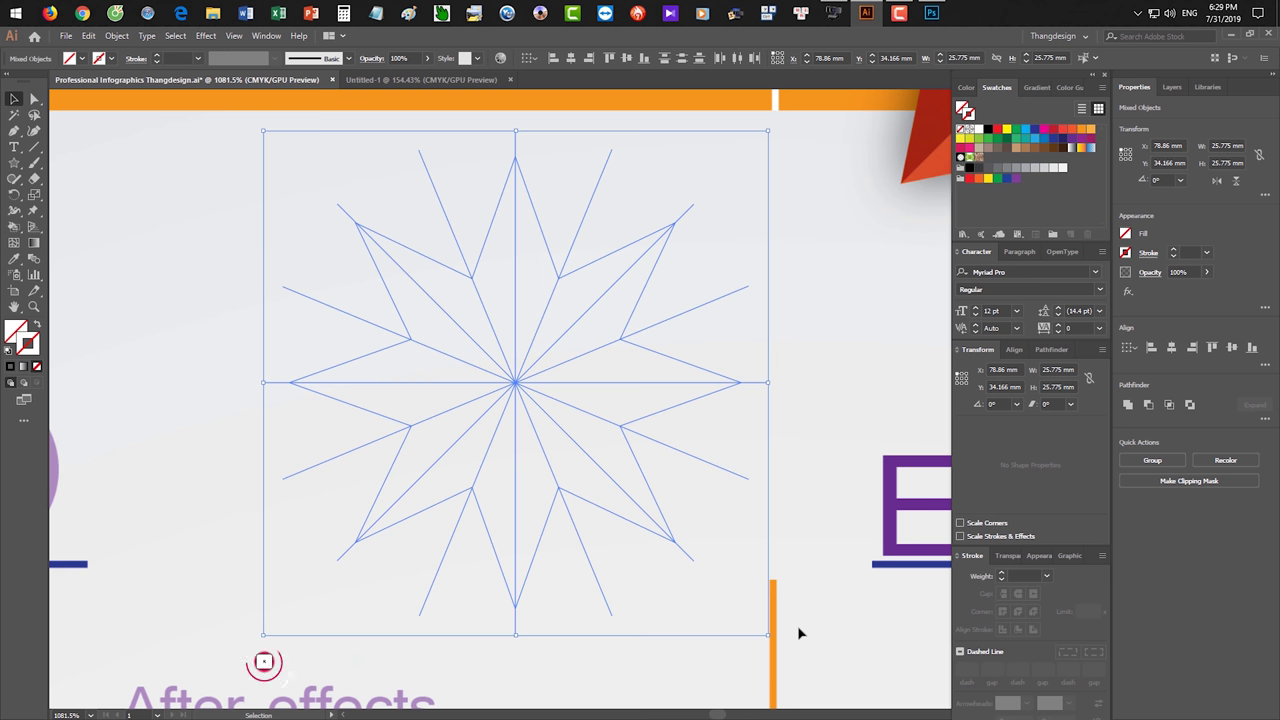
key("k")
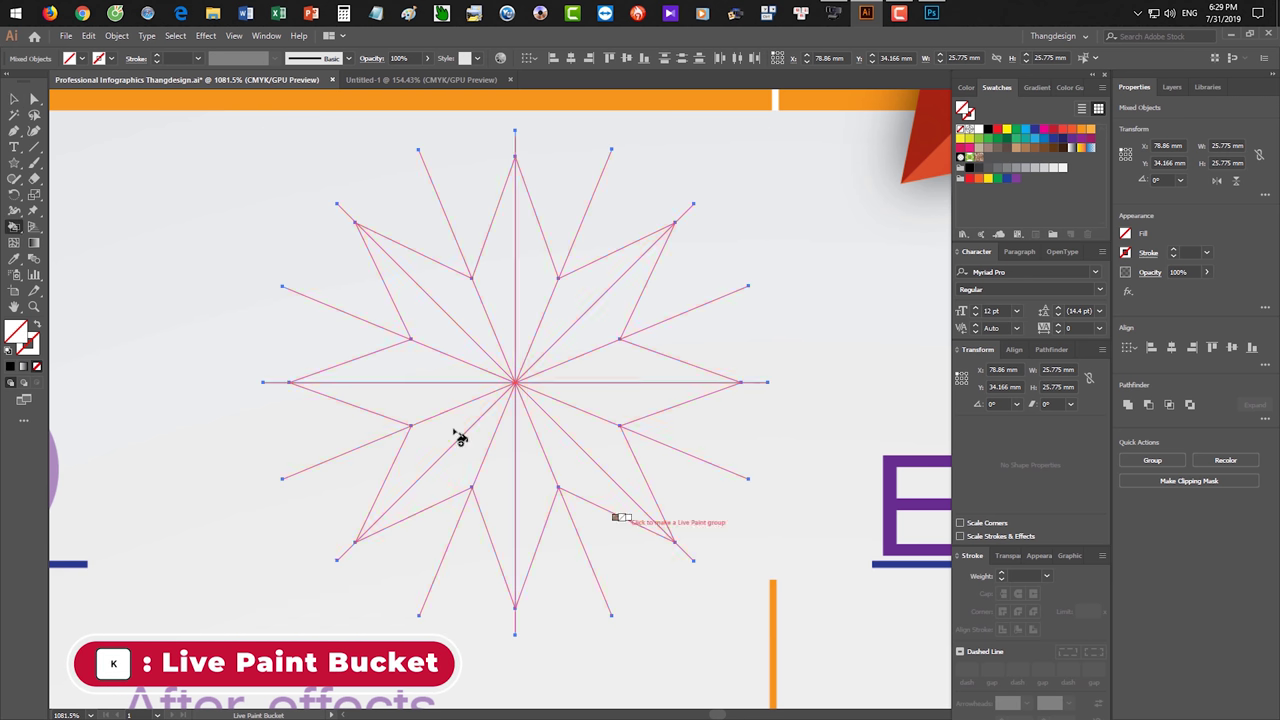
left_click_drag(14, 226, 98, 250)
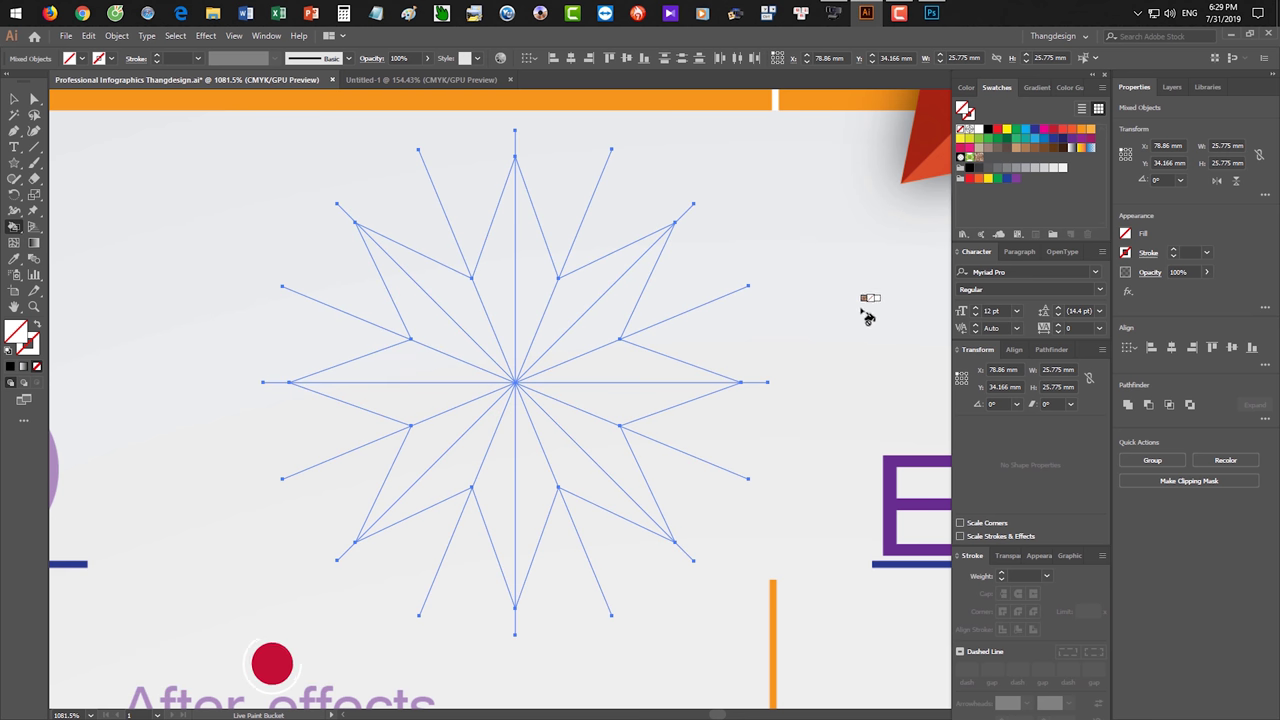
key("Right")
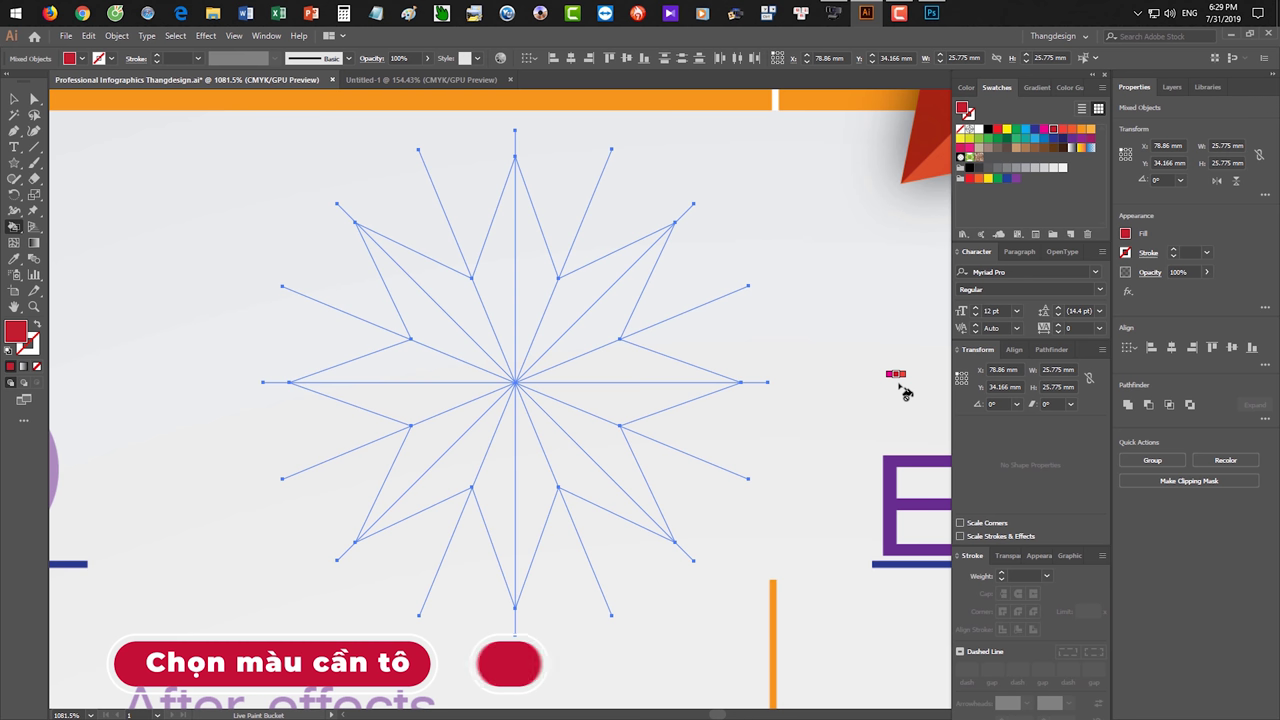
left_click(507, 256)
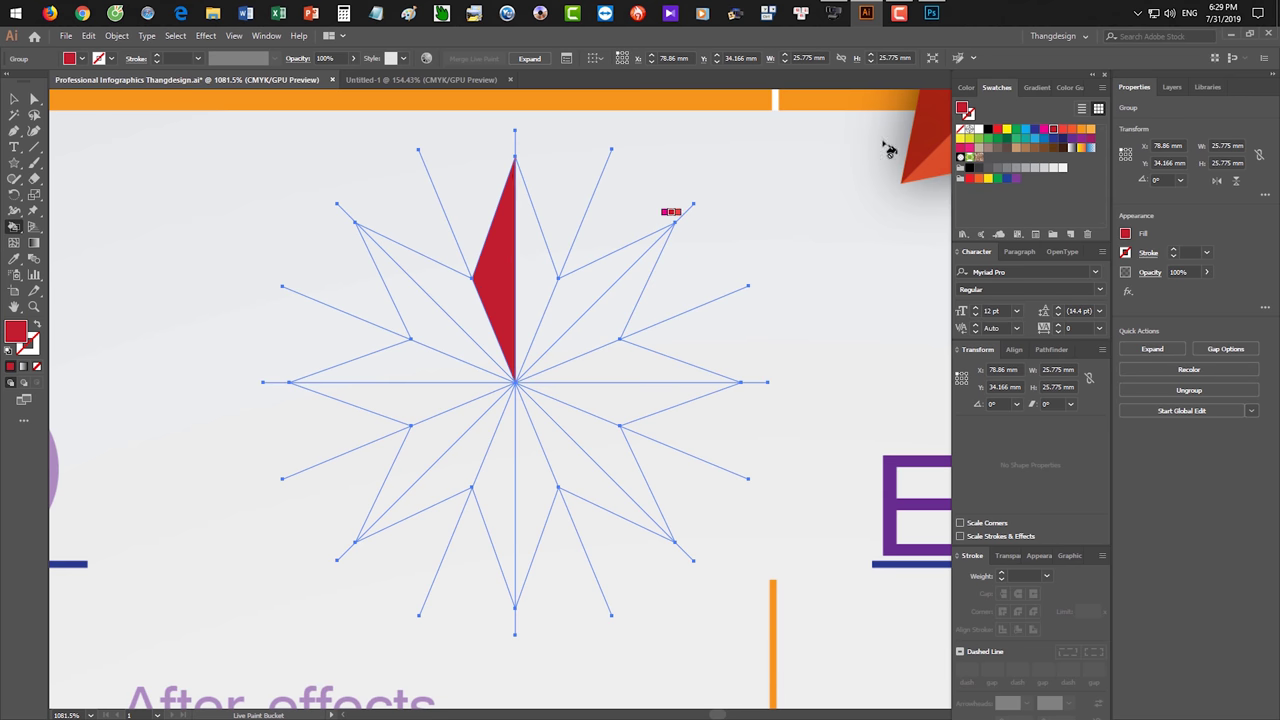
Paint the top spike's right face magenta and both upper-right spike faces red.
left_click(1044, 128)
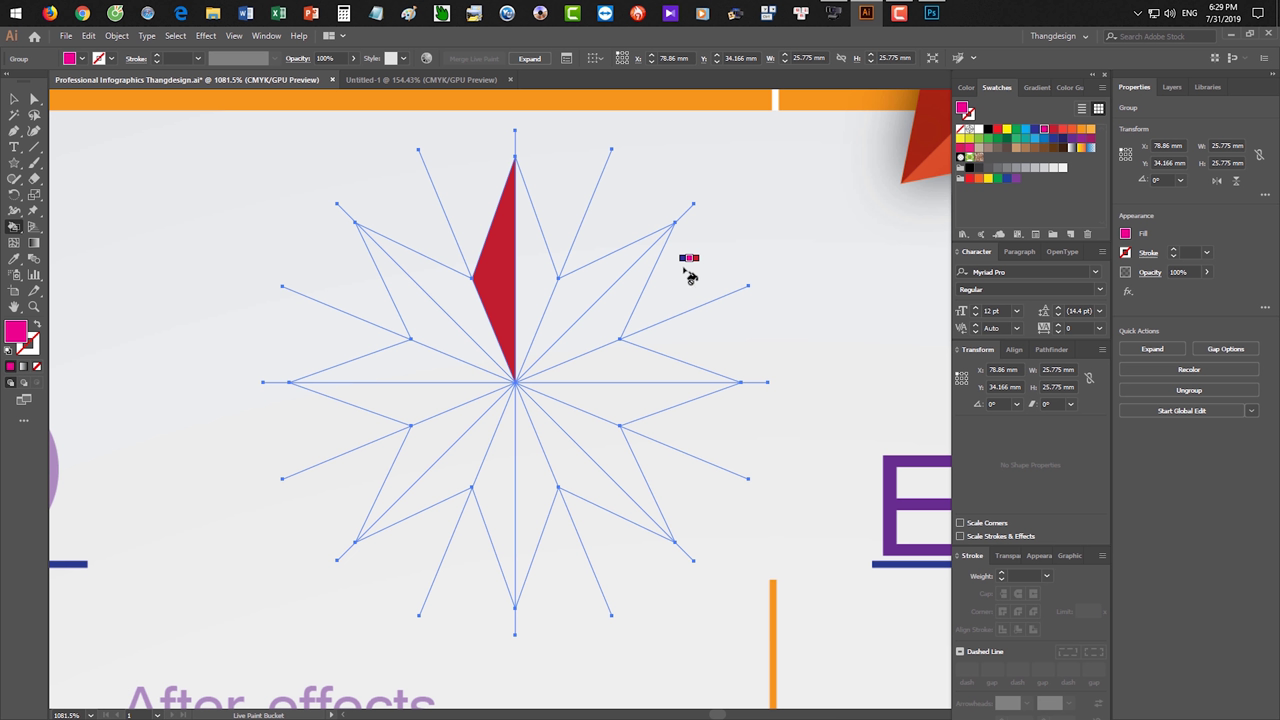
left_click(546, 262)
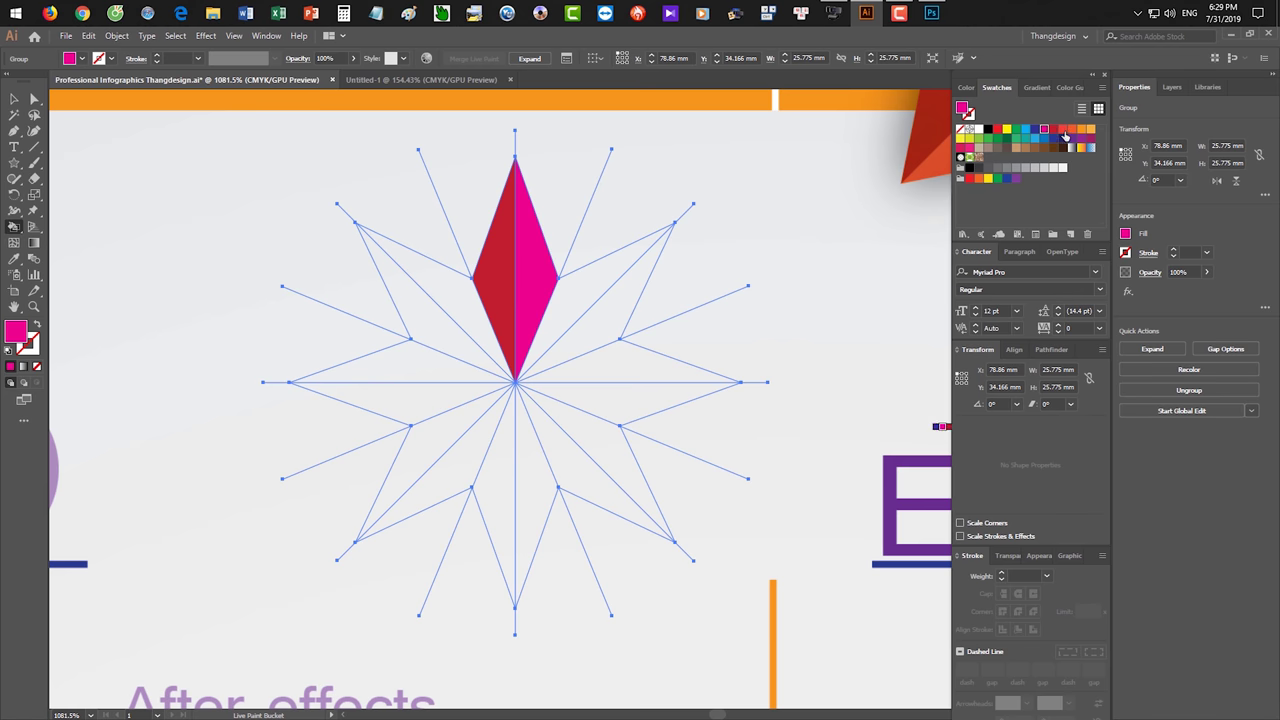
left_click(1062, 129)
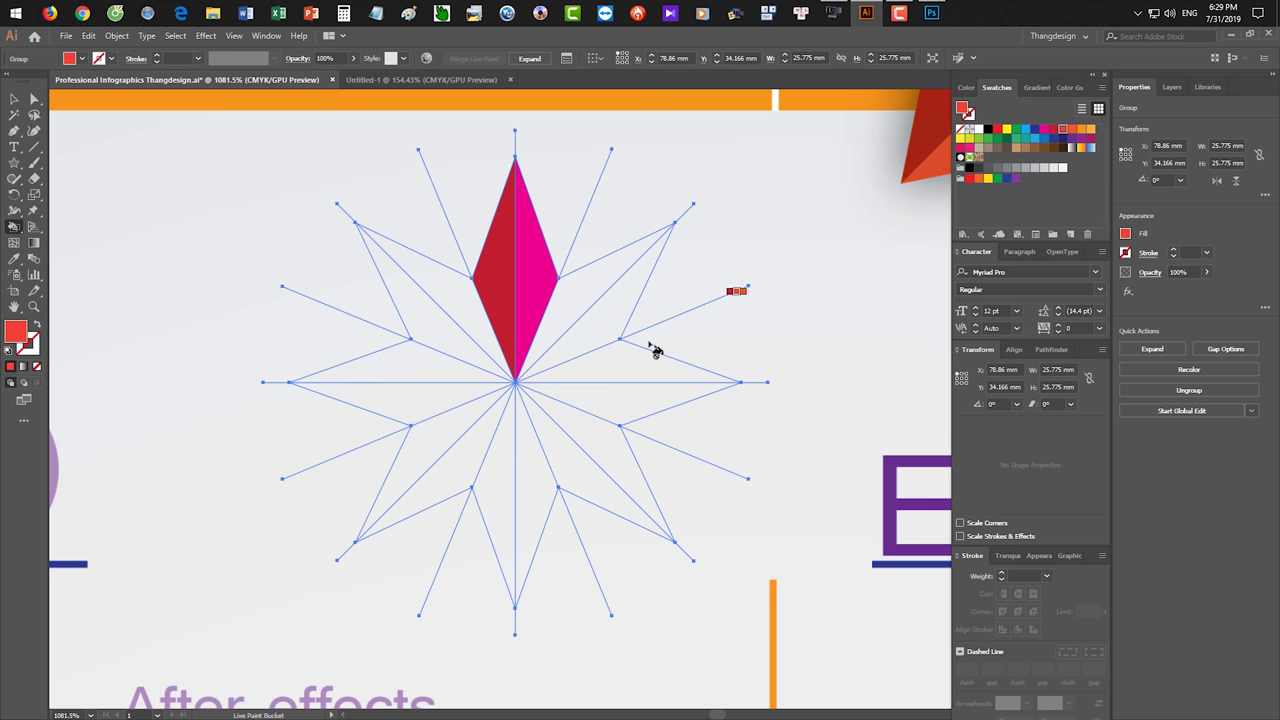
left_click(578, 300)
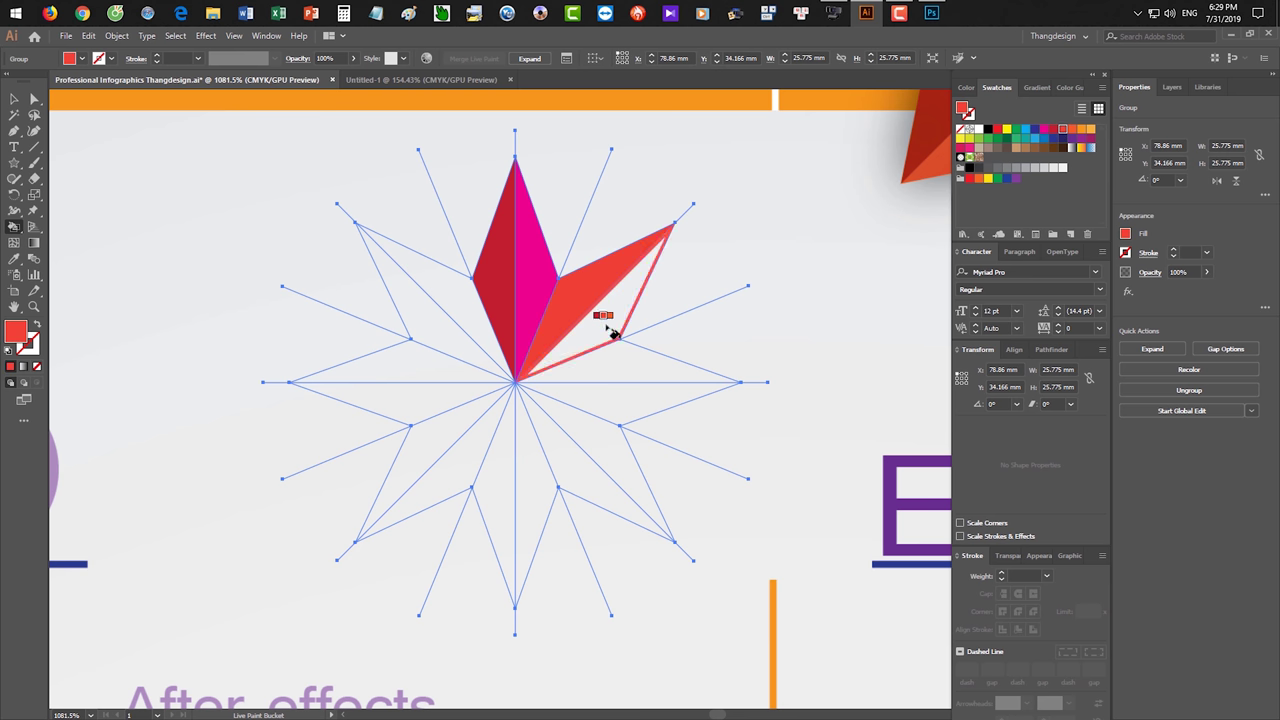
left_click(609, 328)
Paint the right spike orange and light orange, and the lower-right spike in yellows.
left_click(1083, 129)
left_click(660, 368)
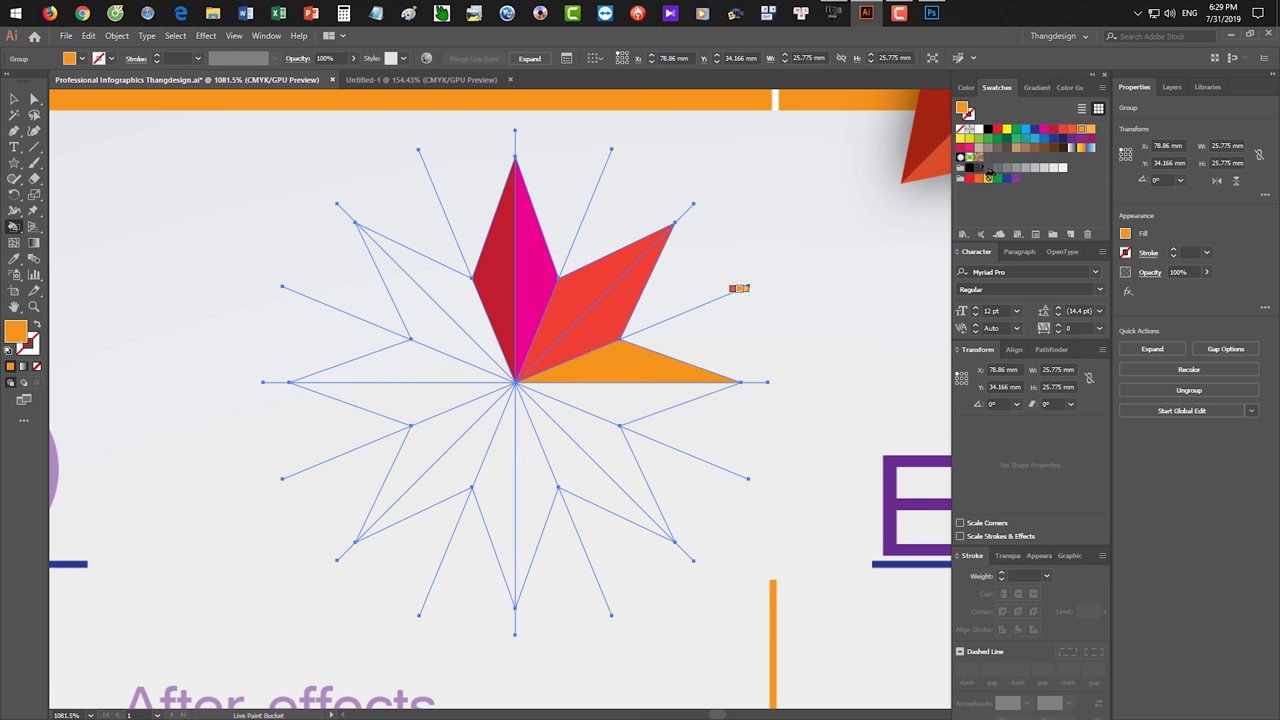
left_click(1090, 130)
left_click(660, 408)
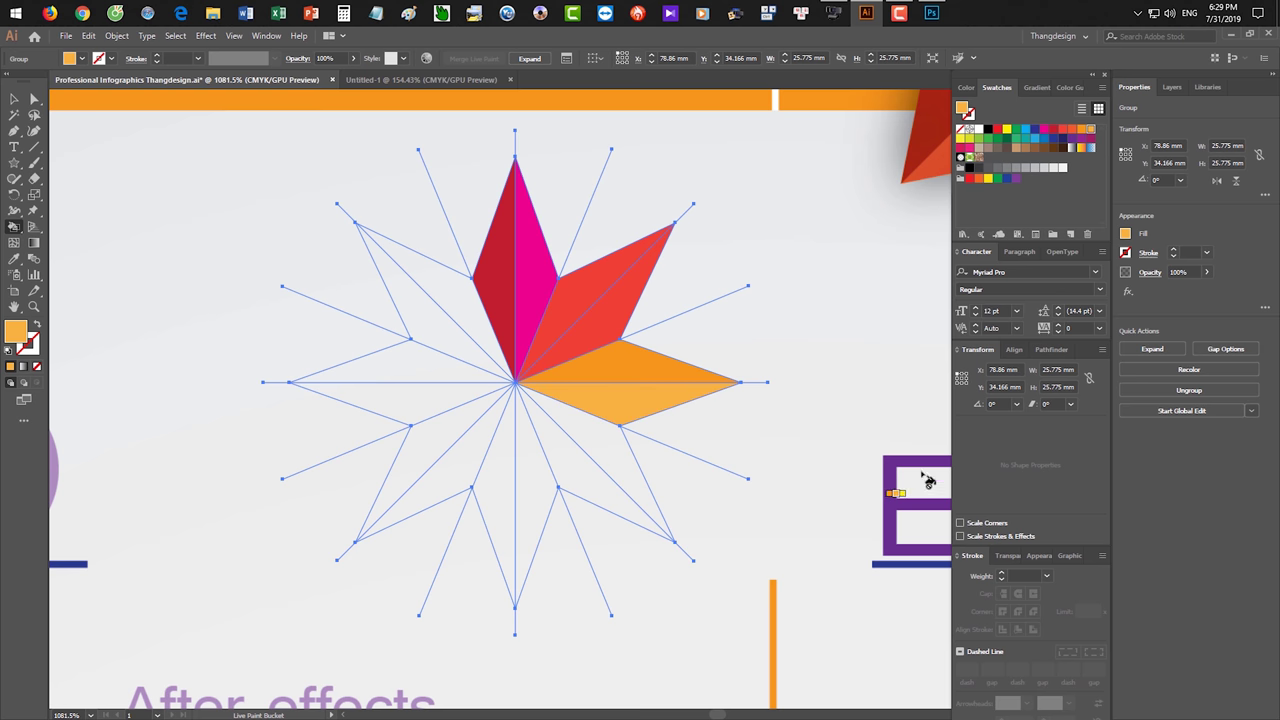
left_click(966, 141)
left_click(608, 440)
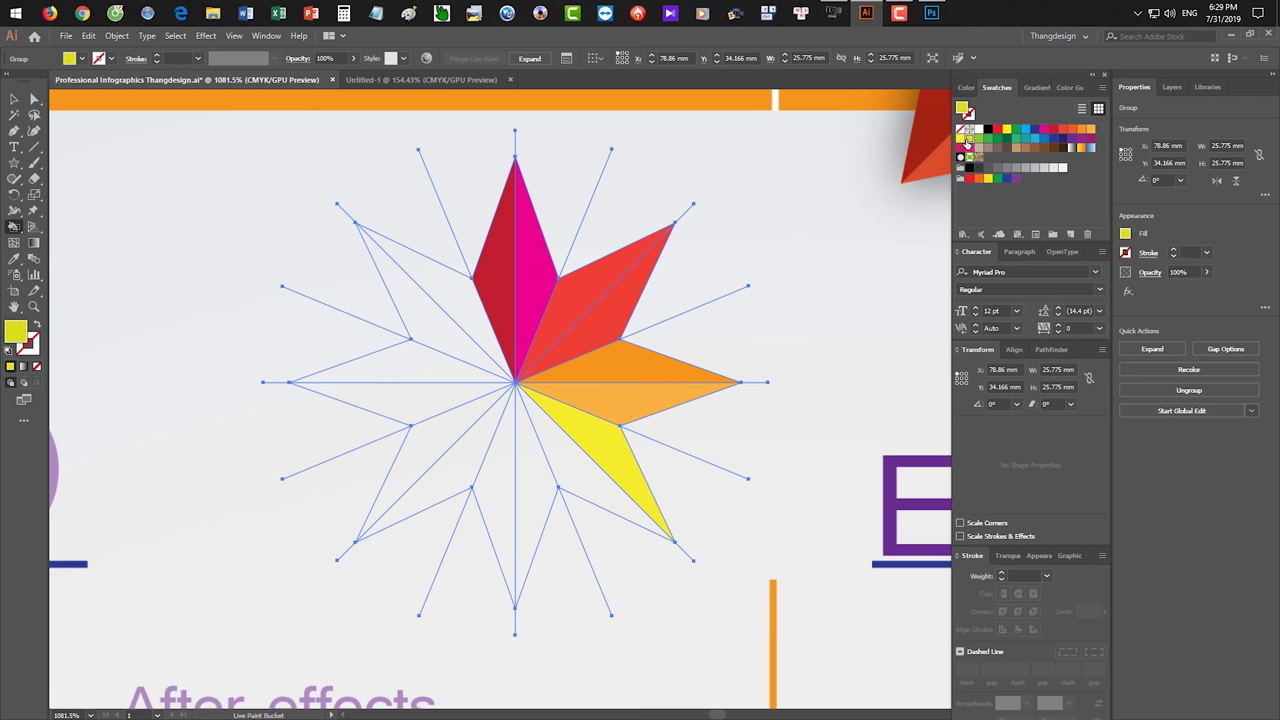
left_click(565, 481)
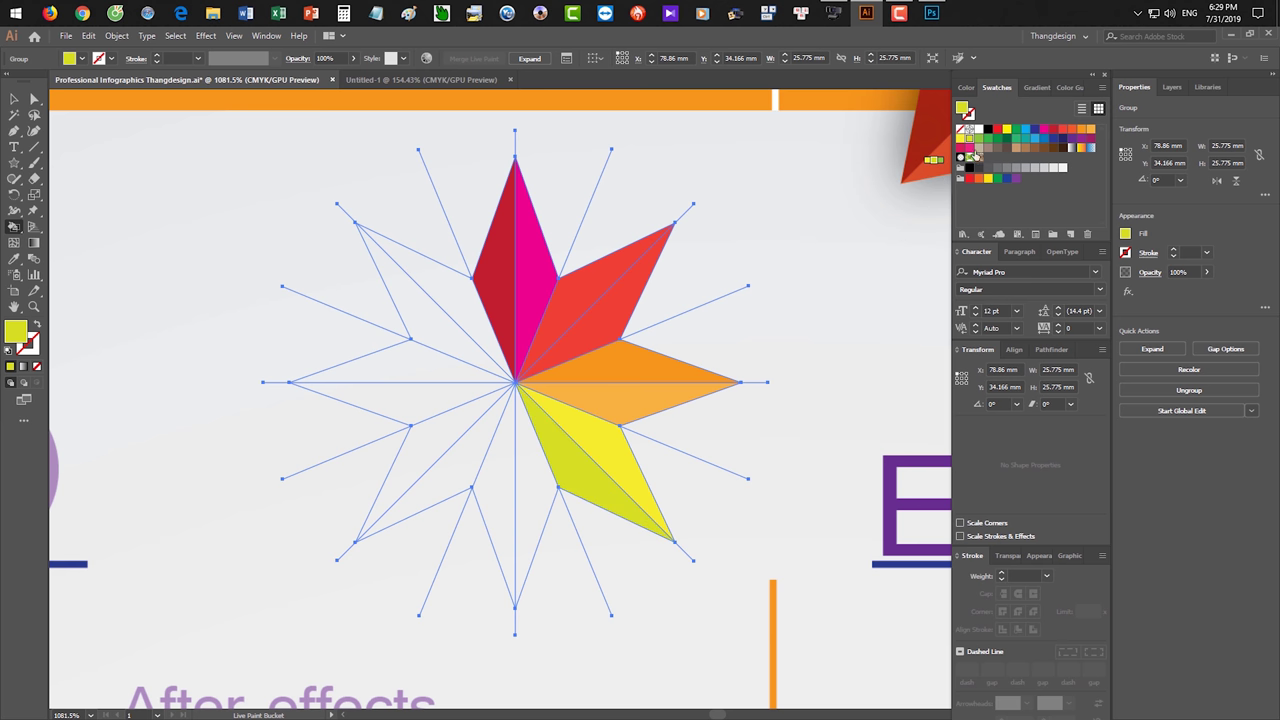
Paint the bottom and lower-left spike faces in progressively darker greens.
left_click(980, 143)
left_click(532, 452)
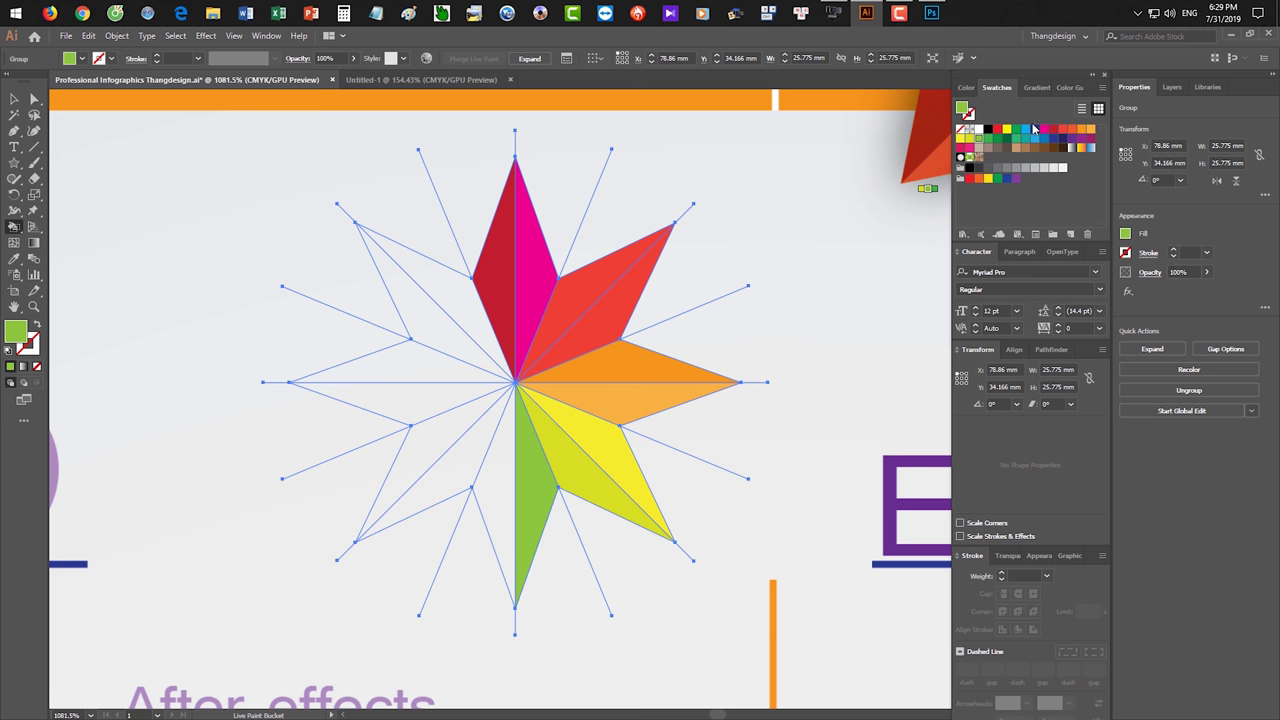
left_click(993, 143)
left_click(500, 466)
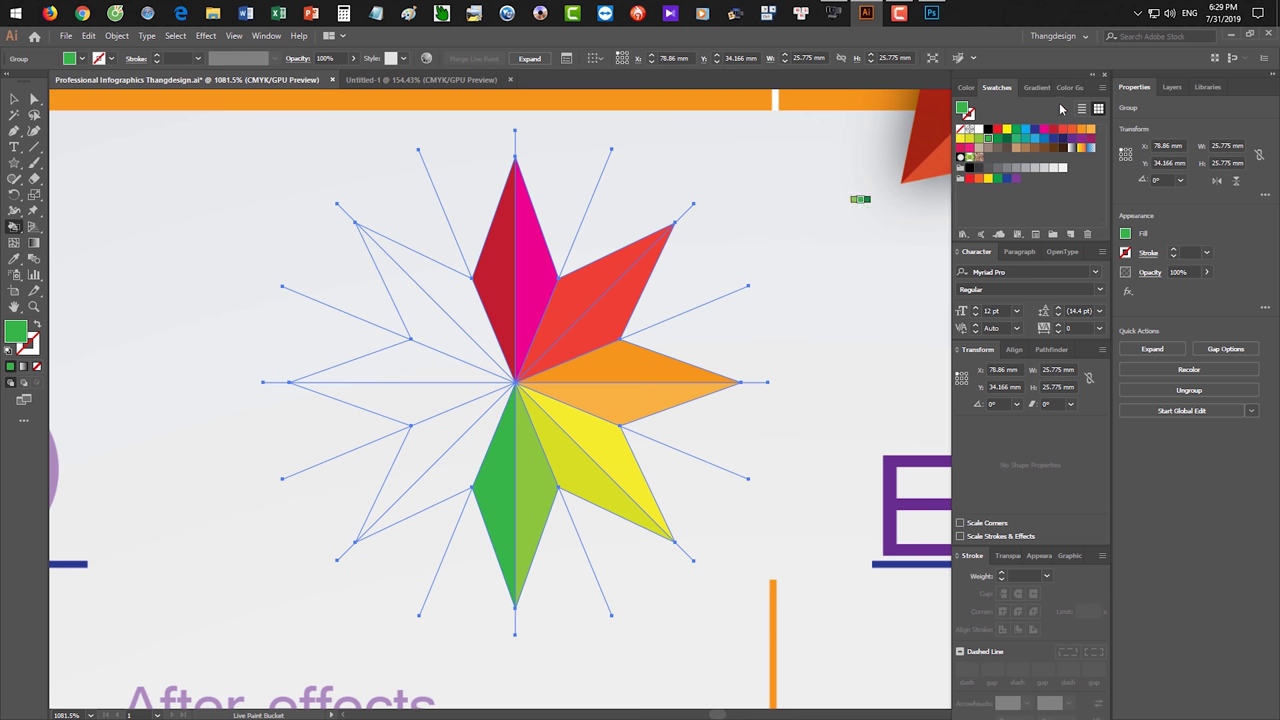
left_click(455, 462)
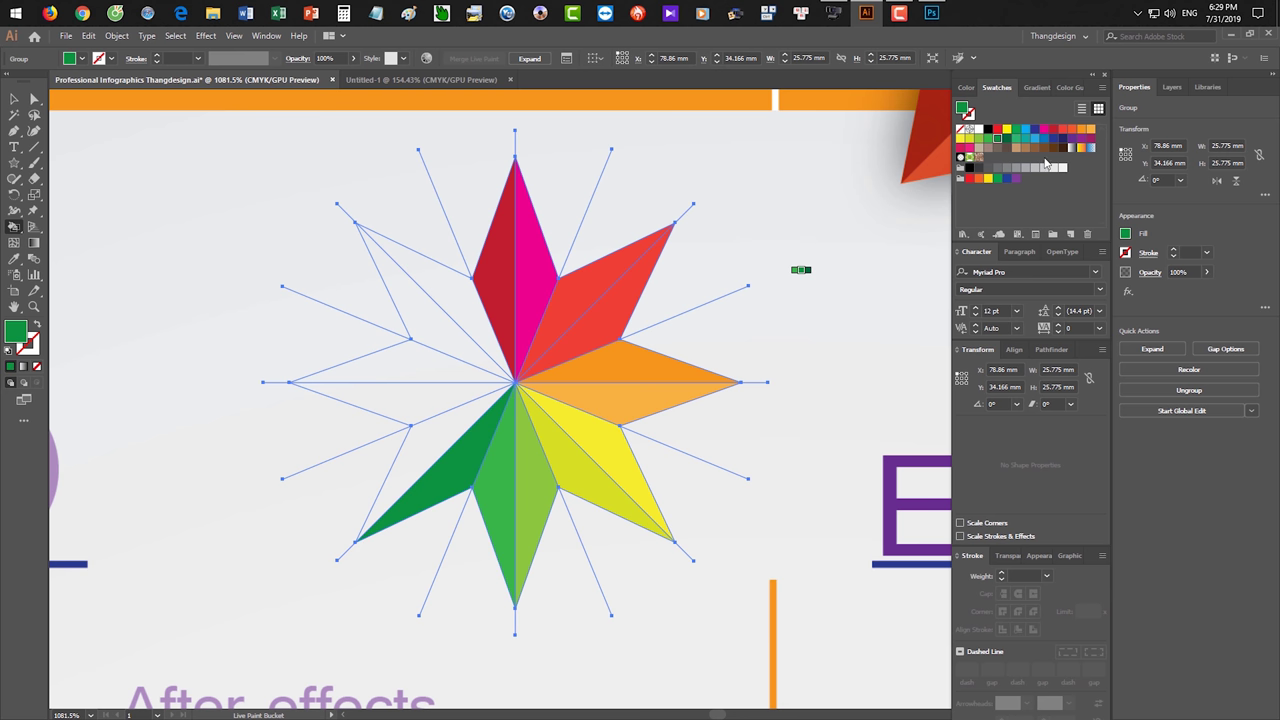
left_click(1006, 141)
left_click(452, 428)
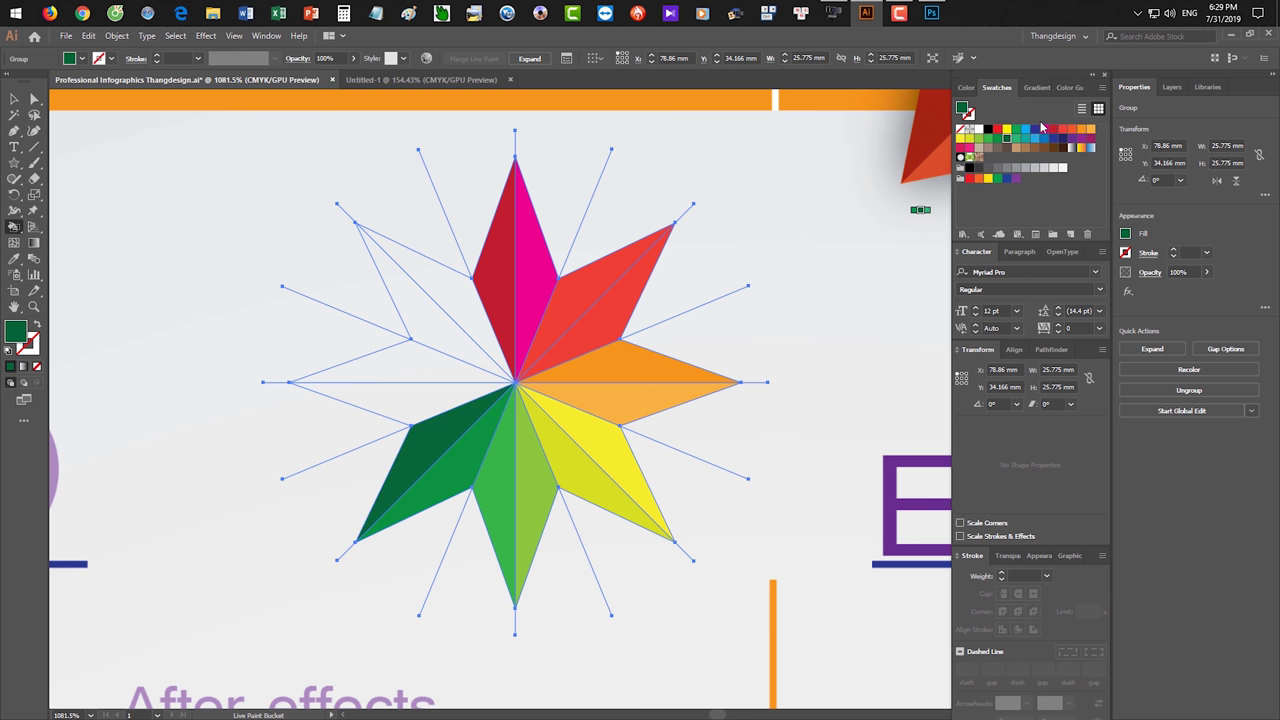
Paint the left spike teal and the upper-left spike light and dark blue, then deselect.
left_click(1019, 143)
left_click(414, 400)
left_click(1026, 139)
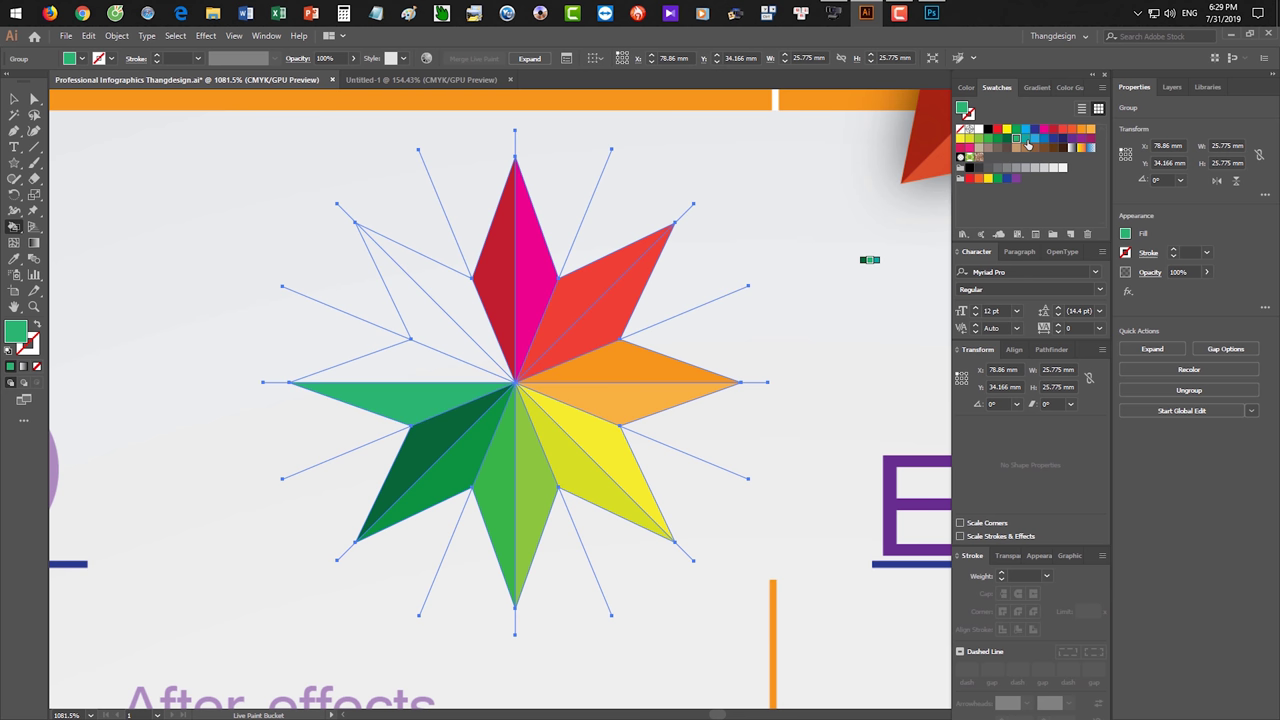
left_click(405, 360)
left_click(1034, 138)
left_click(414, 320)
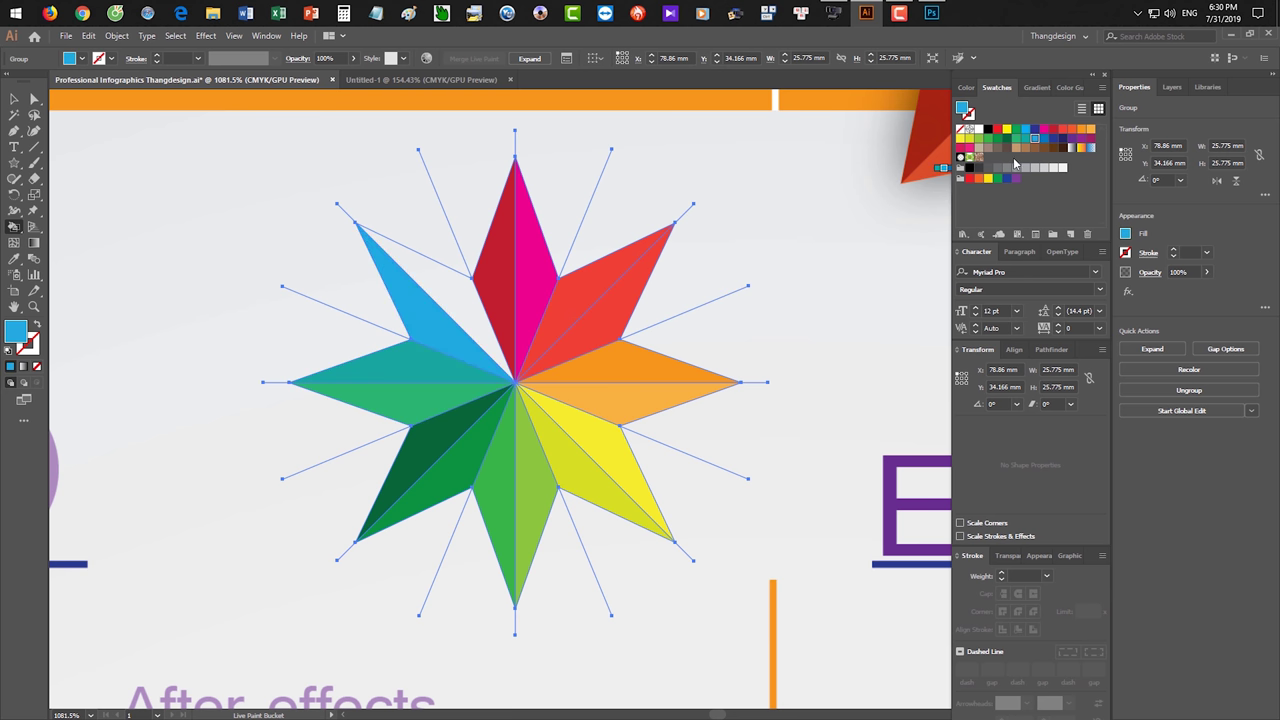
left_click(1043, 140)
left_click(455, 285)
left_click(15, 99)
left_click(145, 248)
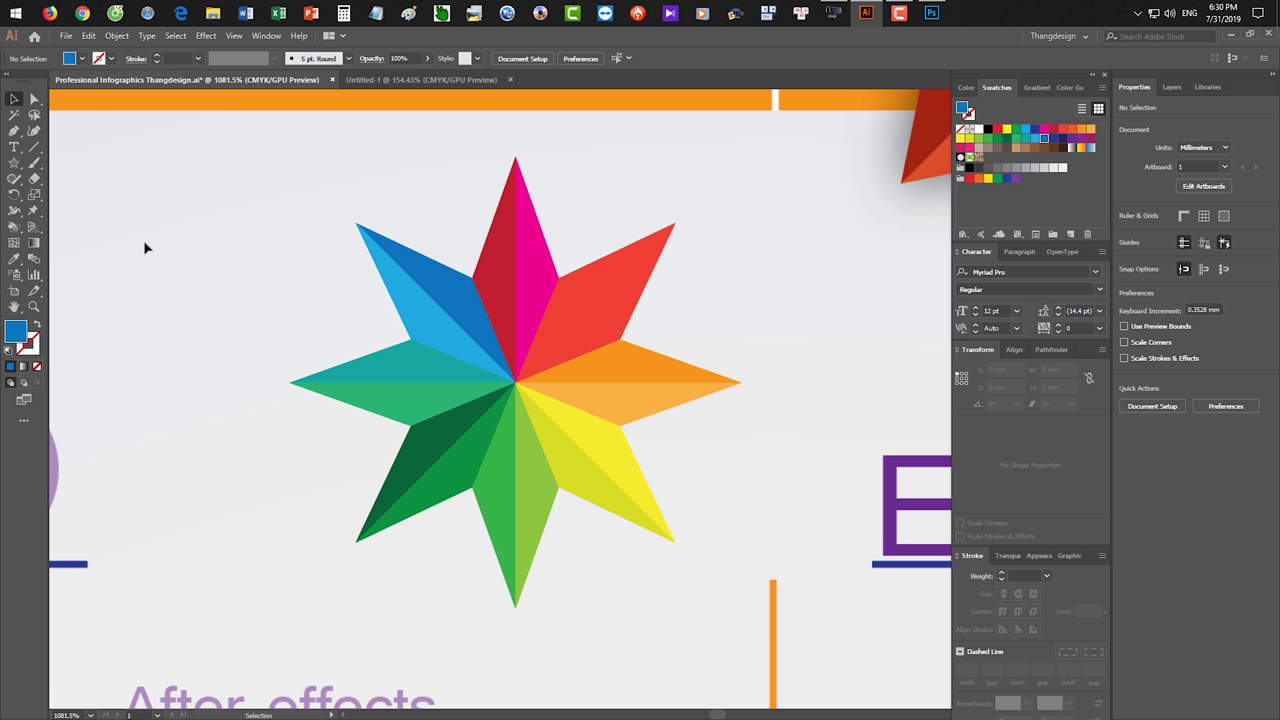
Select the whole rainbow star group, open the Object menu, and switch to Photoshop.
left_click_drag(245, 171, 563, 386)
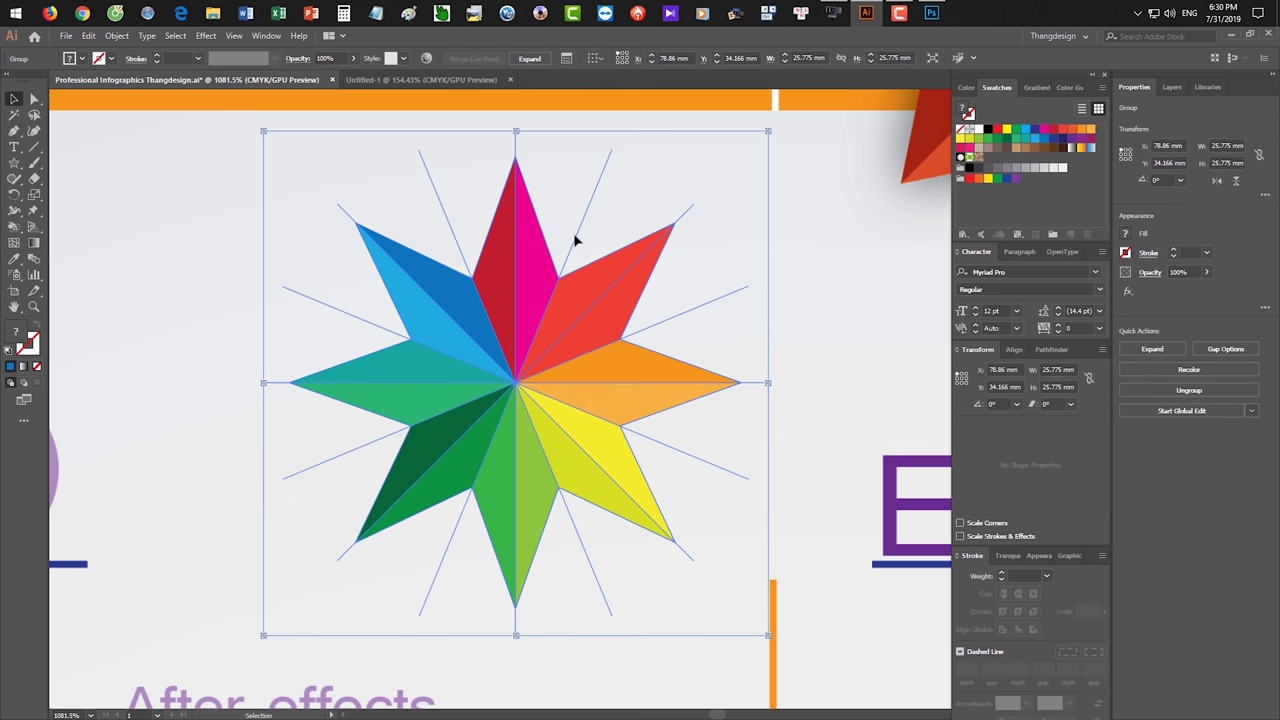
left_click_drag(206, 180, 487, 383)
left_click(194, 200)
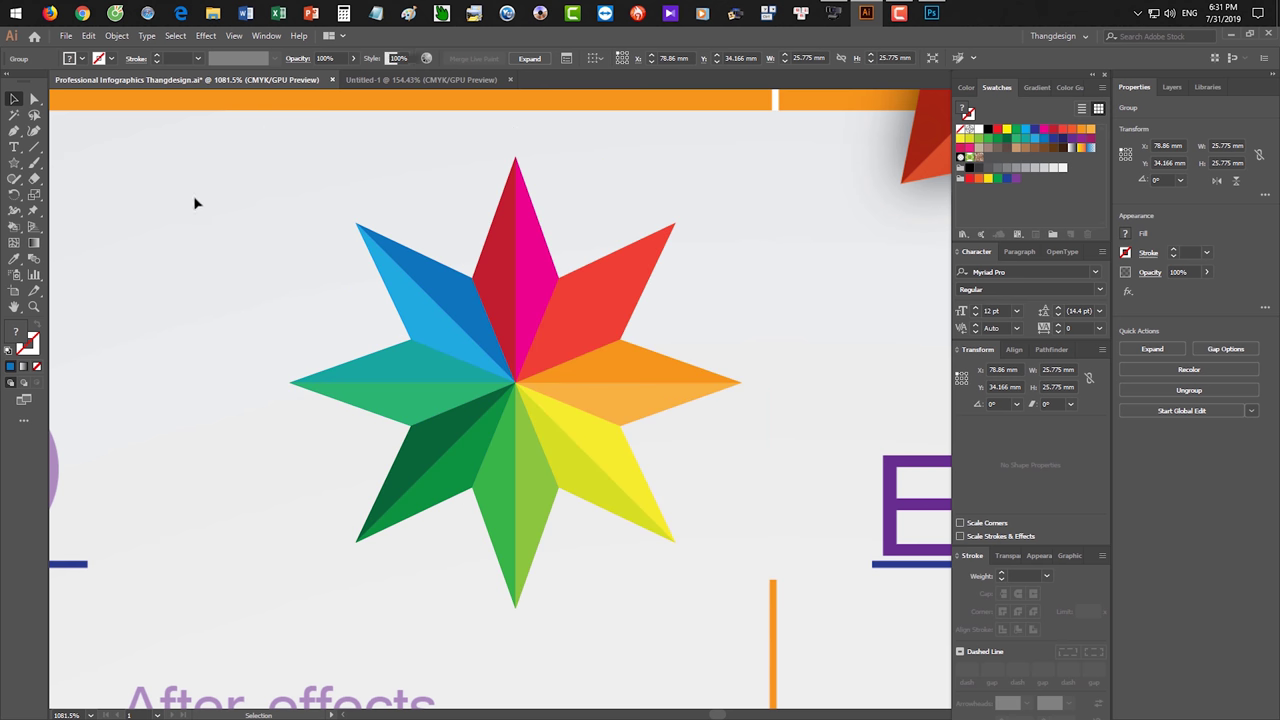
left_click(412, 324)
left_click(116, 35)
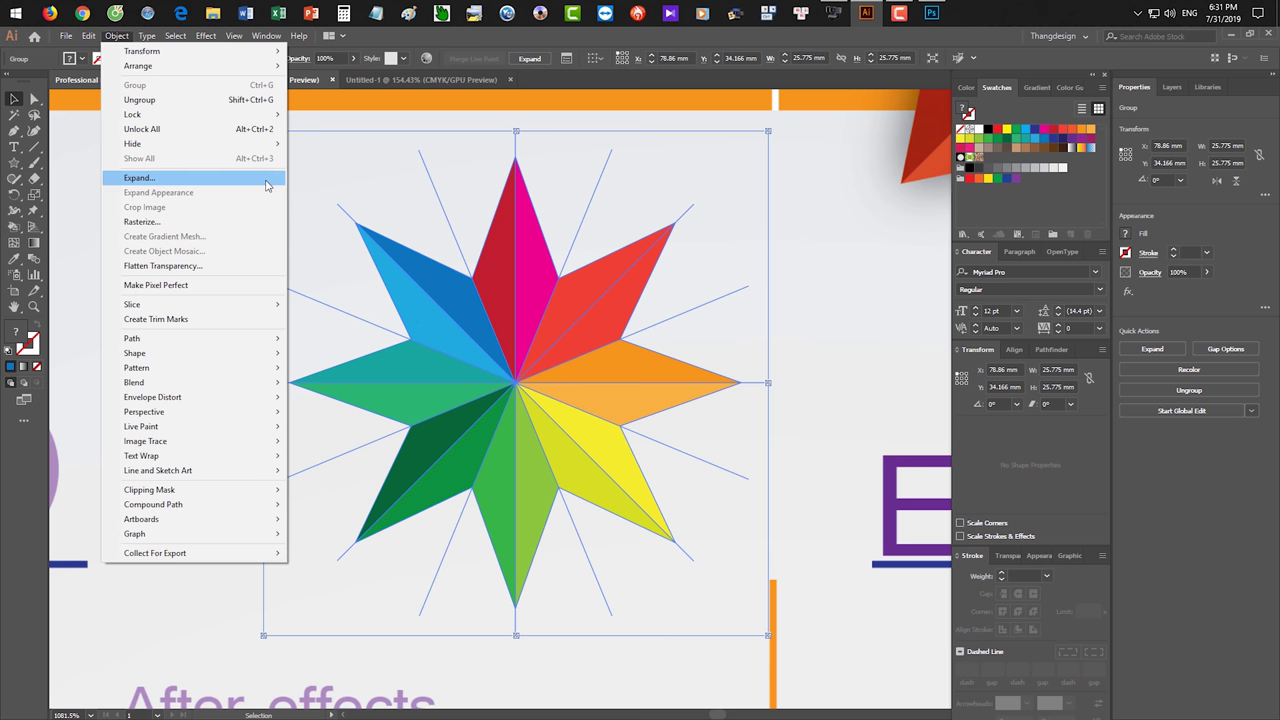
left_click(931, 12)
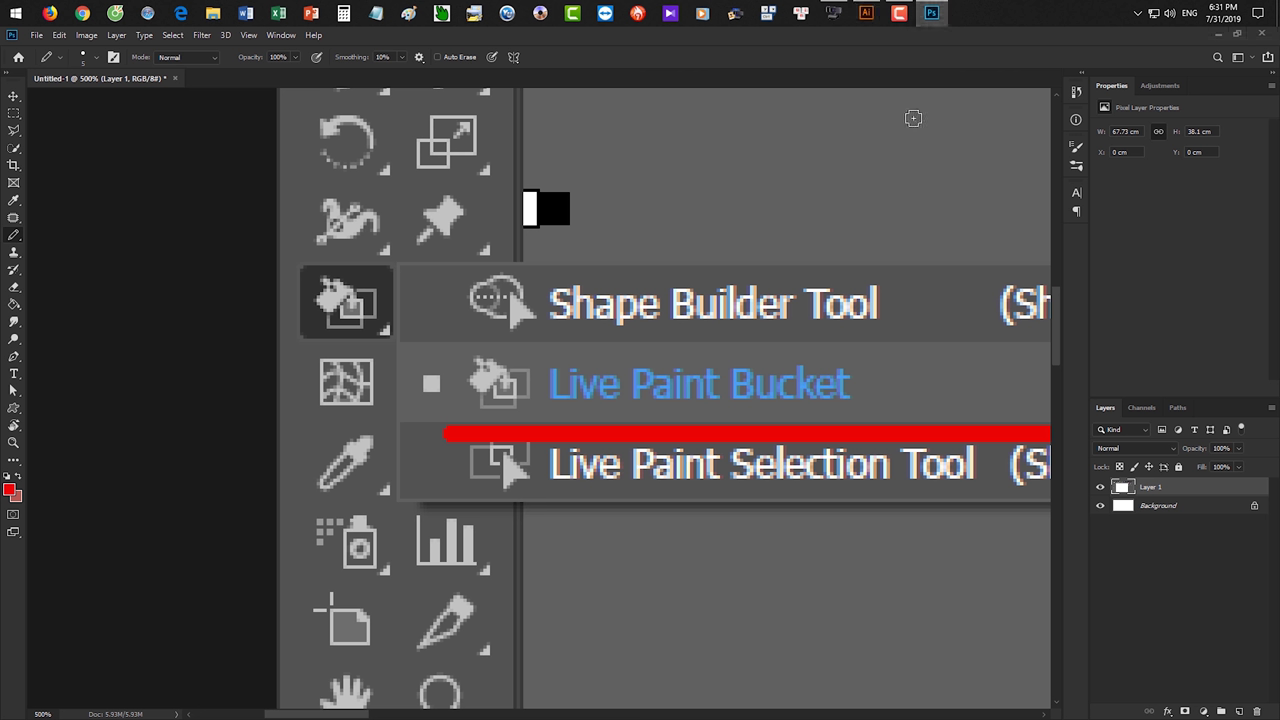
Paste the Object menu screenshot into Photoshop as a new layer and fit it in view.
key("ctrl+v")
key("ctrl+0")
scroll(184, 241, "up", 2)
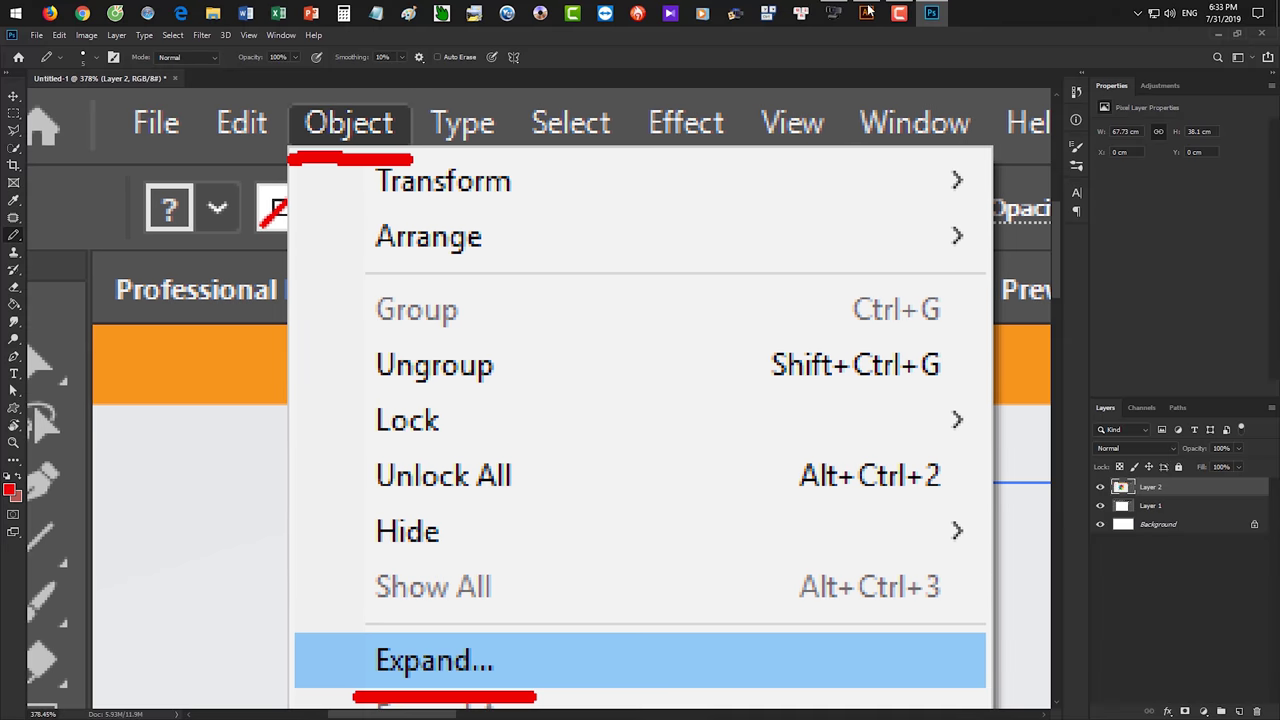
Nudge one diagonal guide line with Direct Selection, then open Object > Expand for the star.
left_click(901, 385)
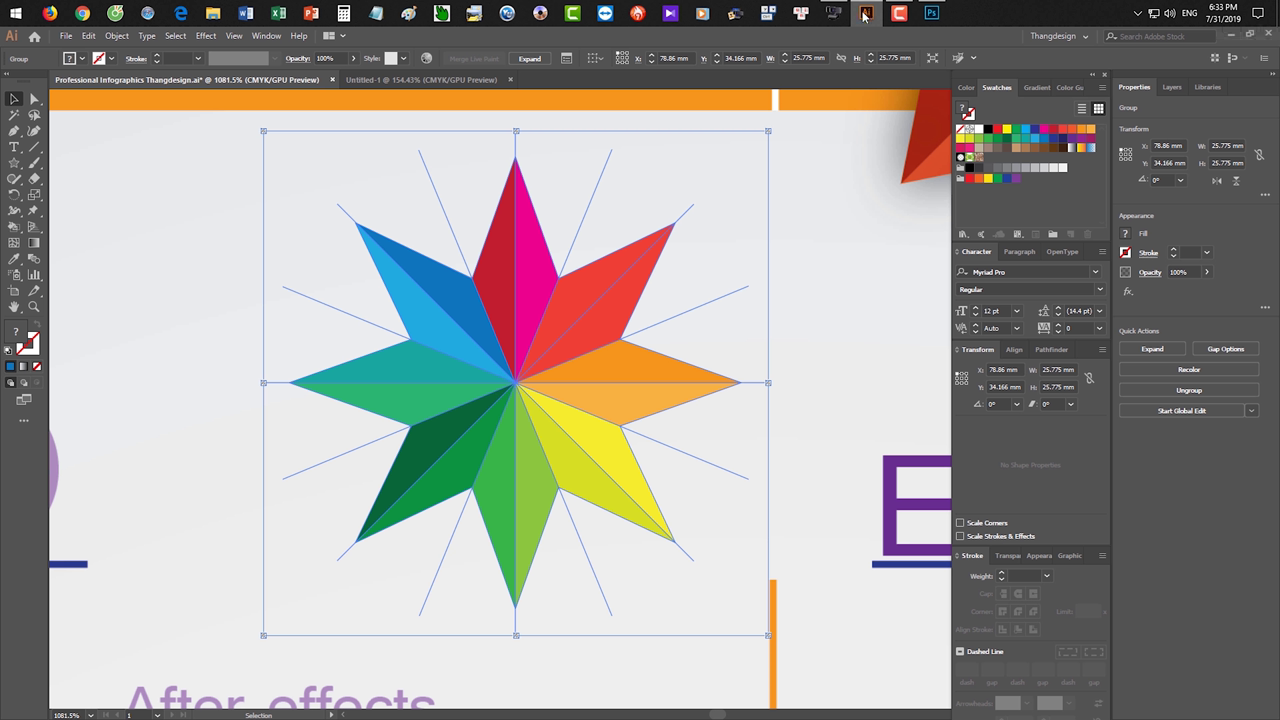
left_click(770, 333)
left_click(609, 324)
left_click(34, 98)
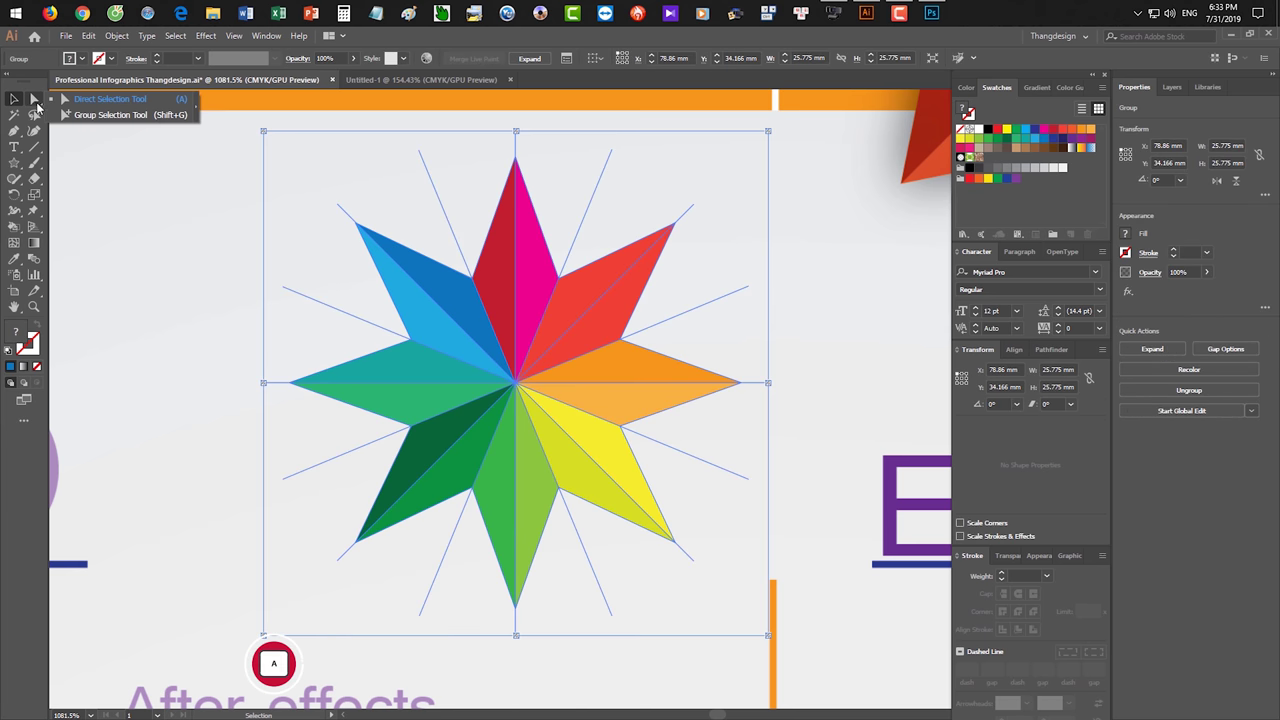
left_click(226, 207)
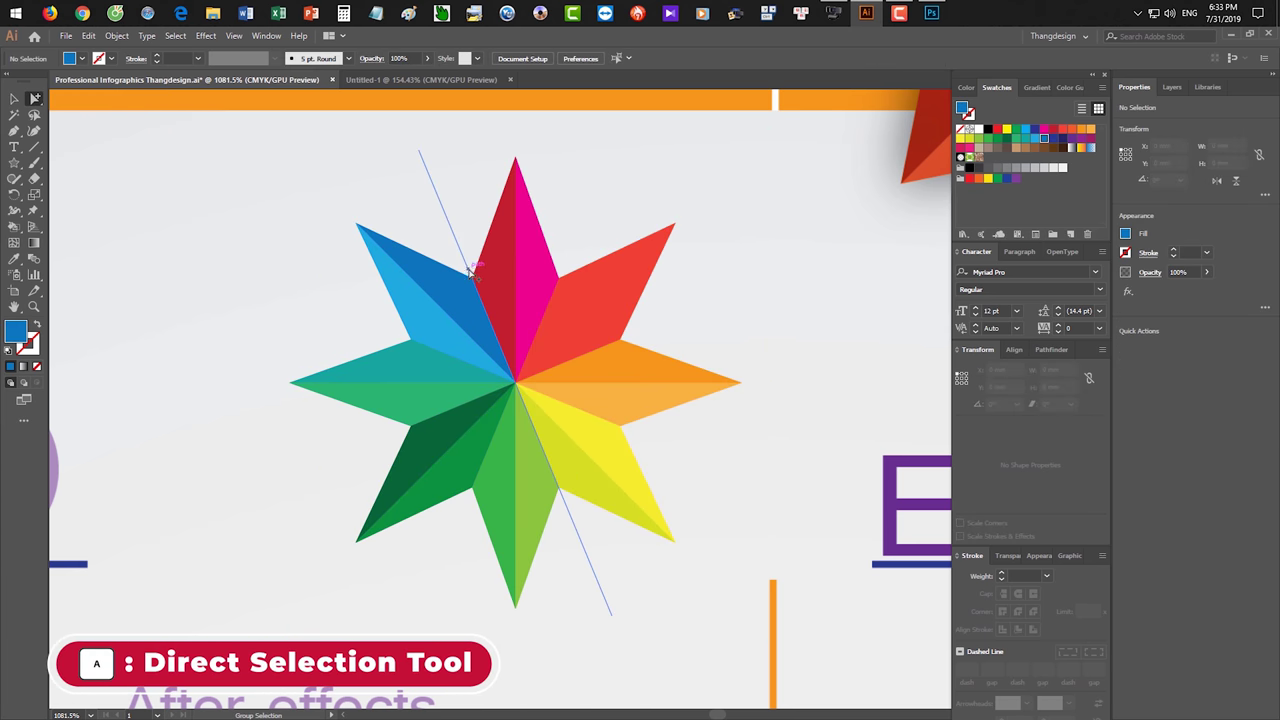
left_click(486, 271)
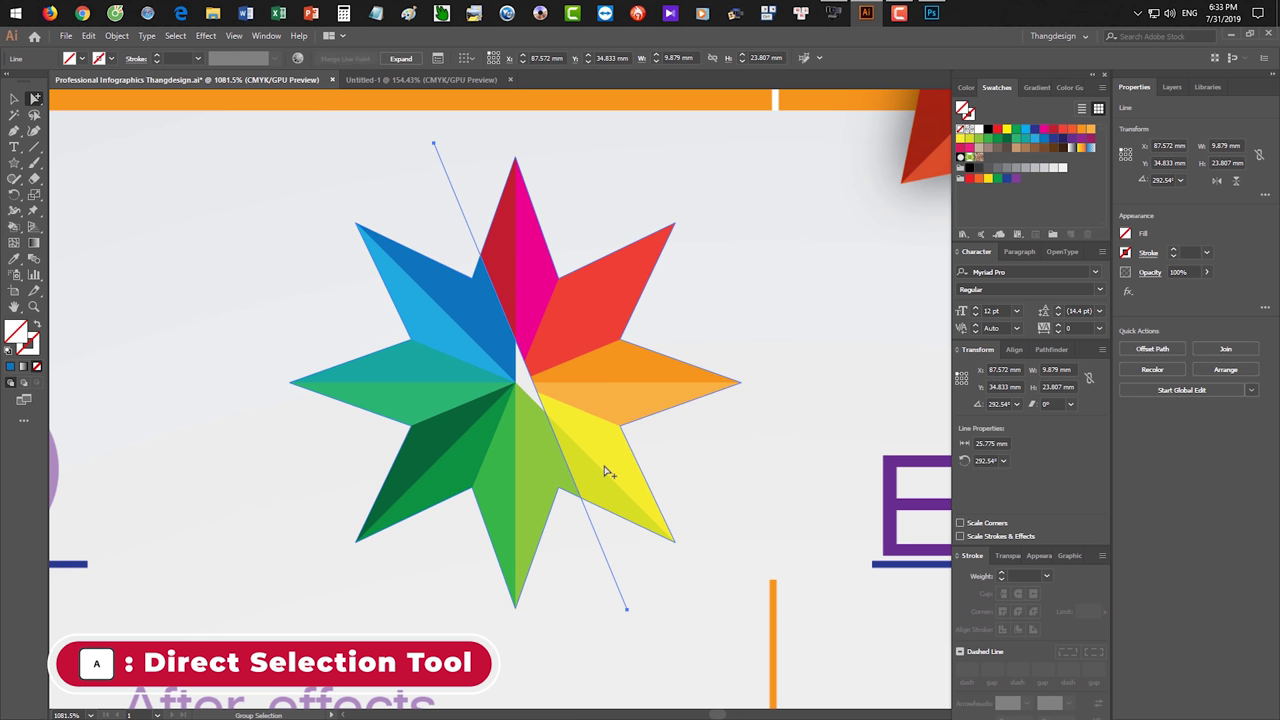
left_click_drag(560, 445, 545, 451)
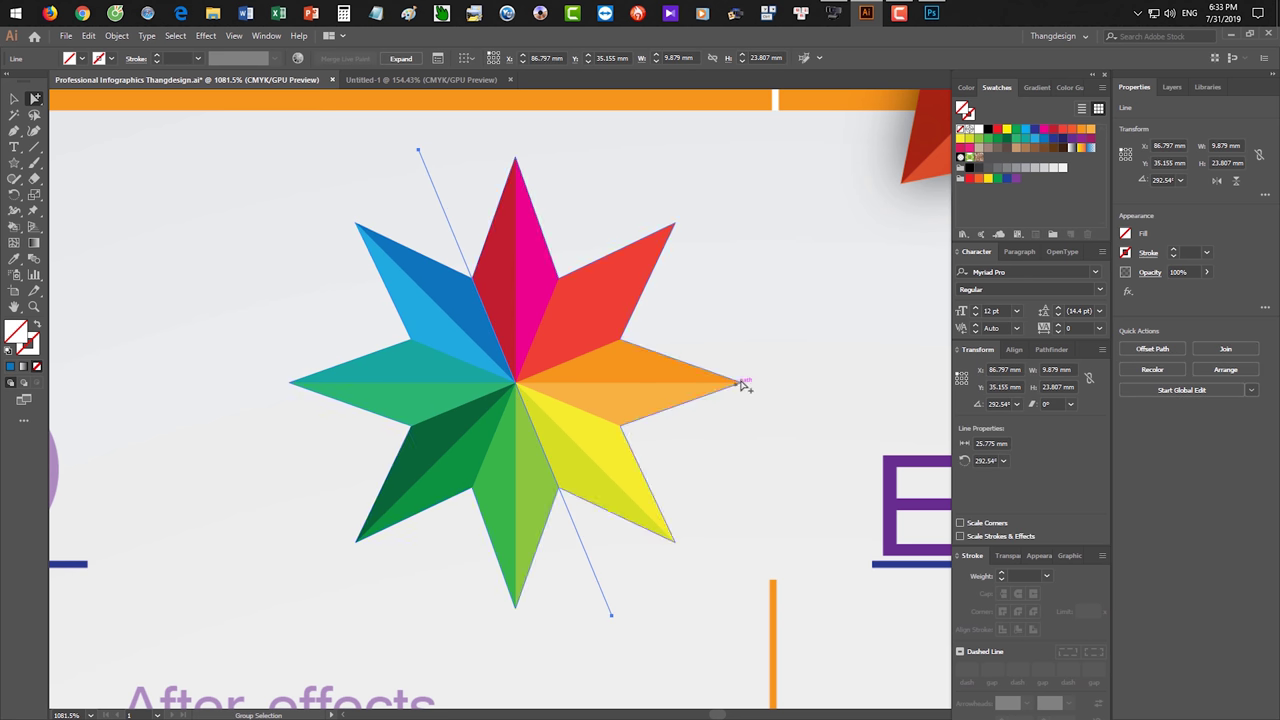
left_click(117, 35)
left_click(125, 178)
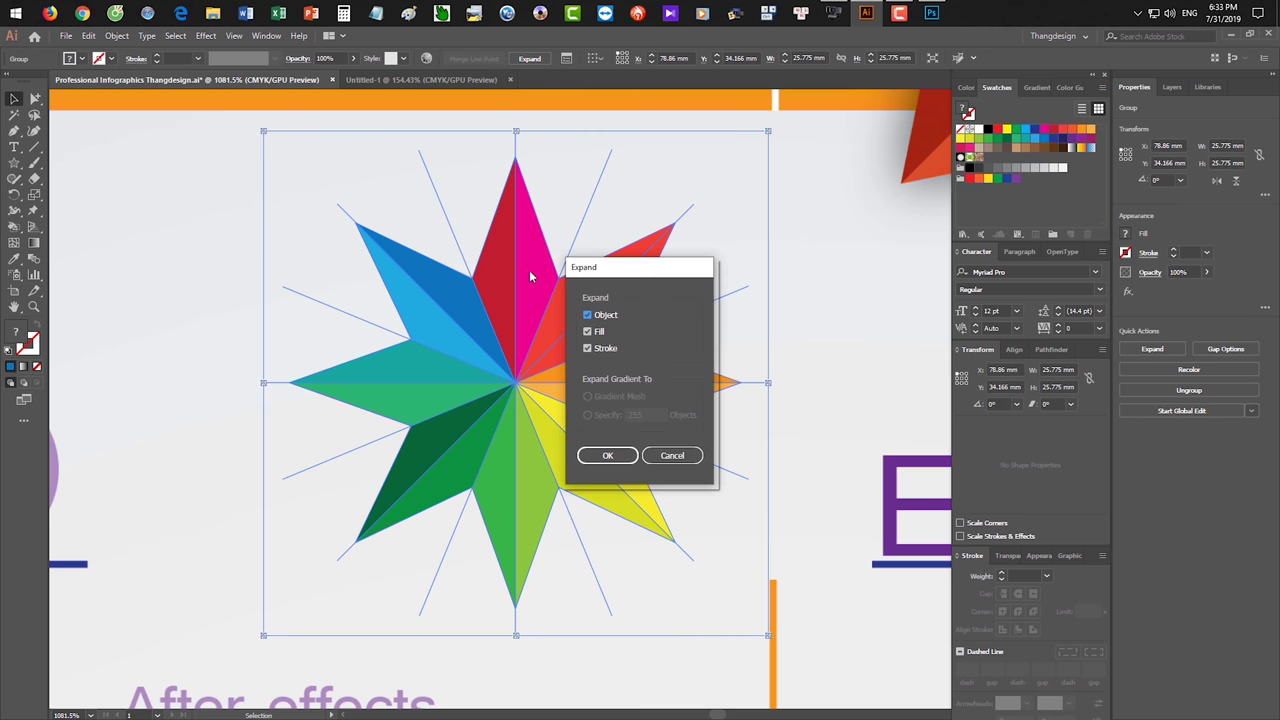
Underline Object, Fill and Stroke in red on the Expand dialog screenshot.
left_click_drag(597, 269, 859, 229)
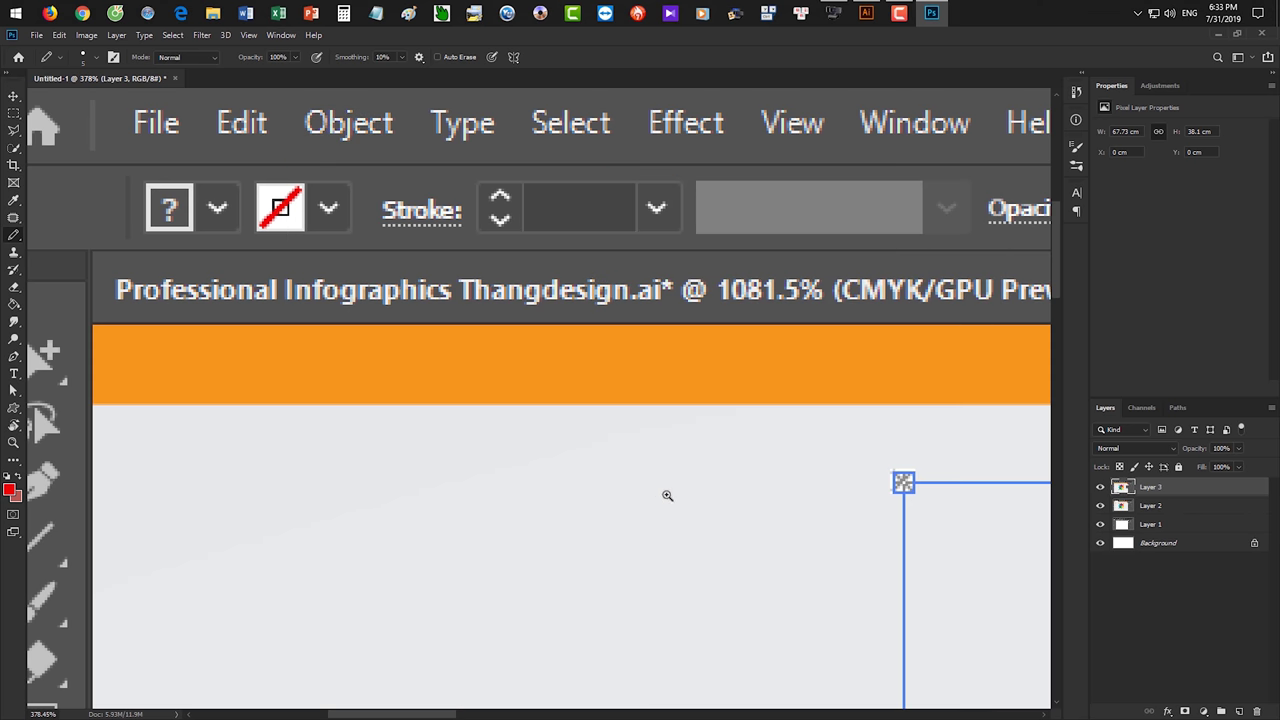
key("ctrl+1")
left_click_drag(713, 330, 789, 394)
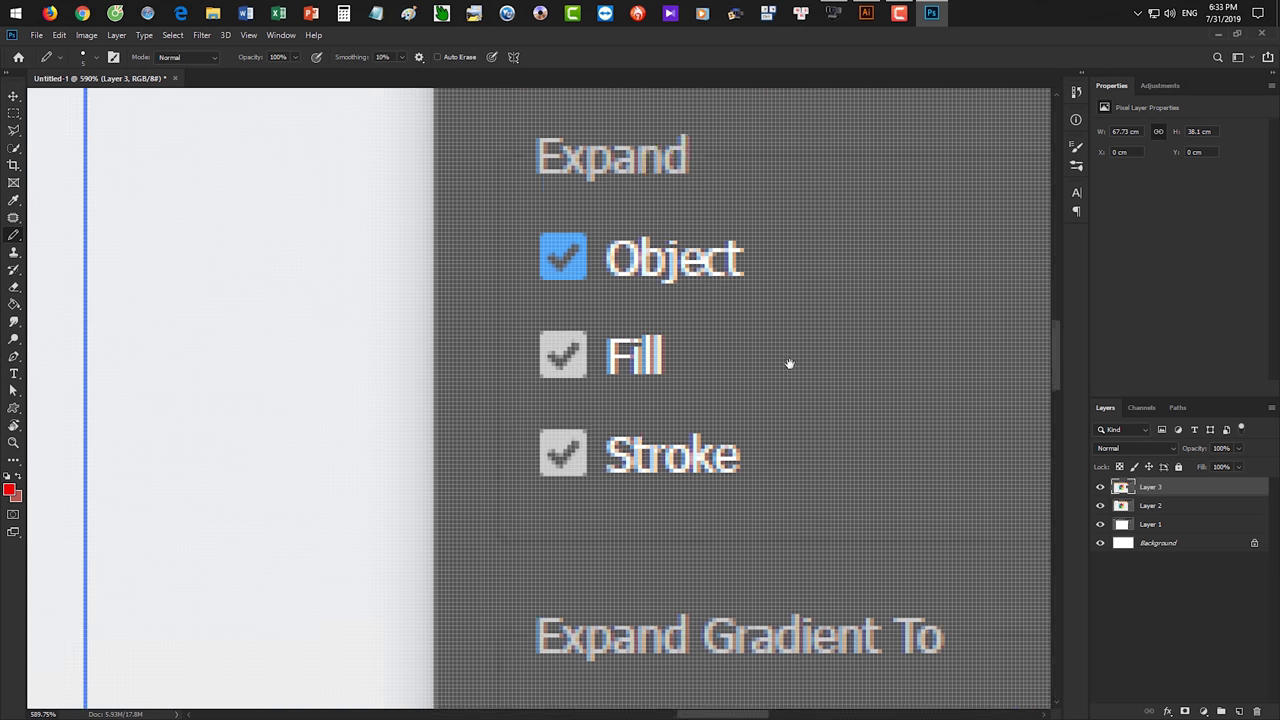
scroll(789, 364, "down", 5)
scroll(666, 357, "up", 2)
left_click_drag(576, 329, 700, 329)
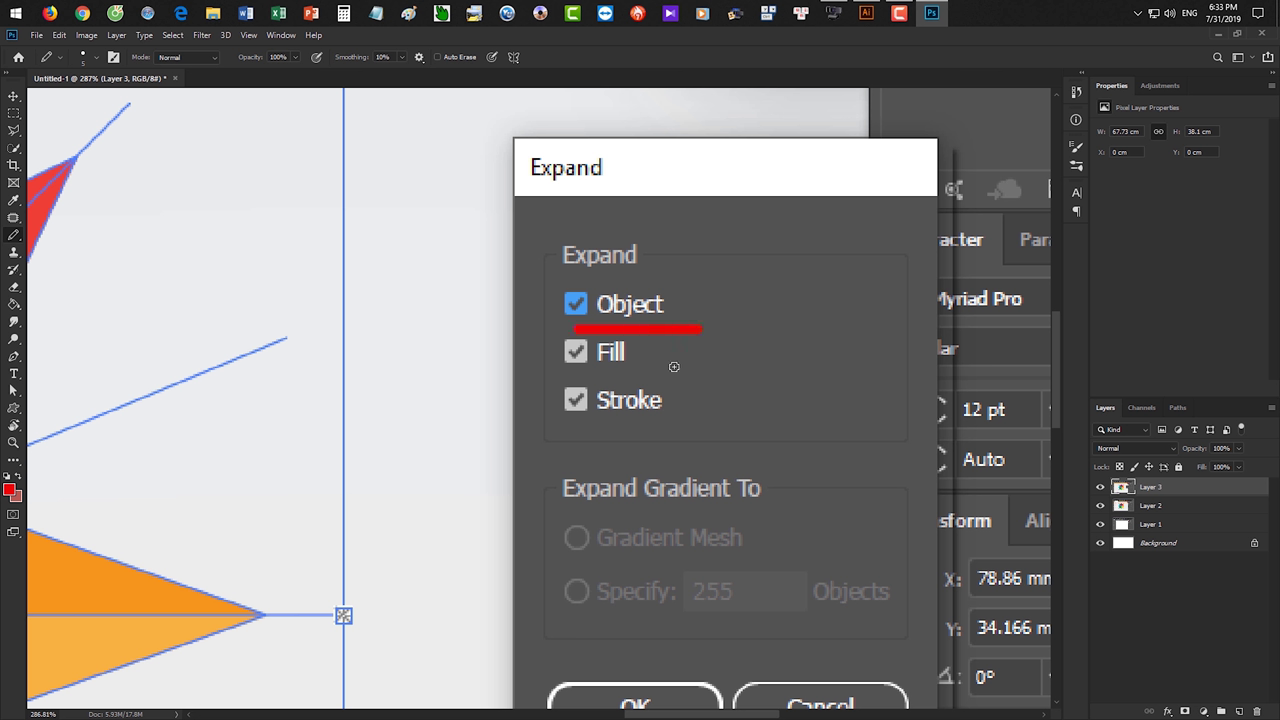
left_click_drag(562, 377, 656, 377)
left_click_drag(569, 426, 660, 426)
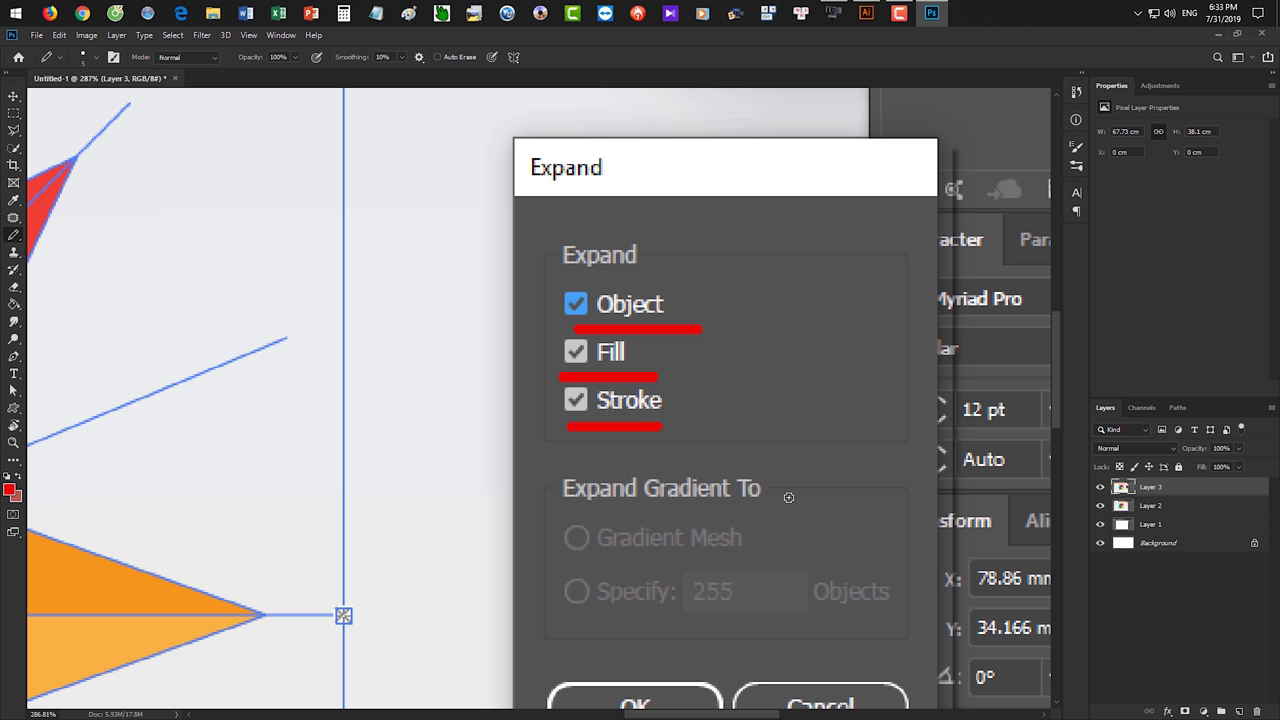
Back in Illustrator, confirm Expand with Object, Fill and Stroke checked.
left_click(866, 13)
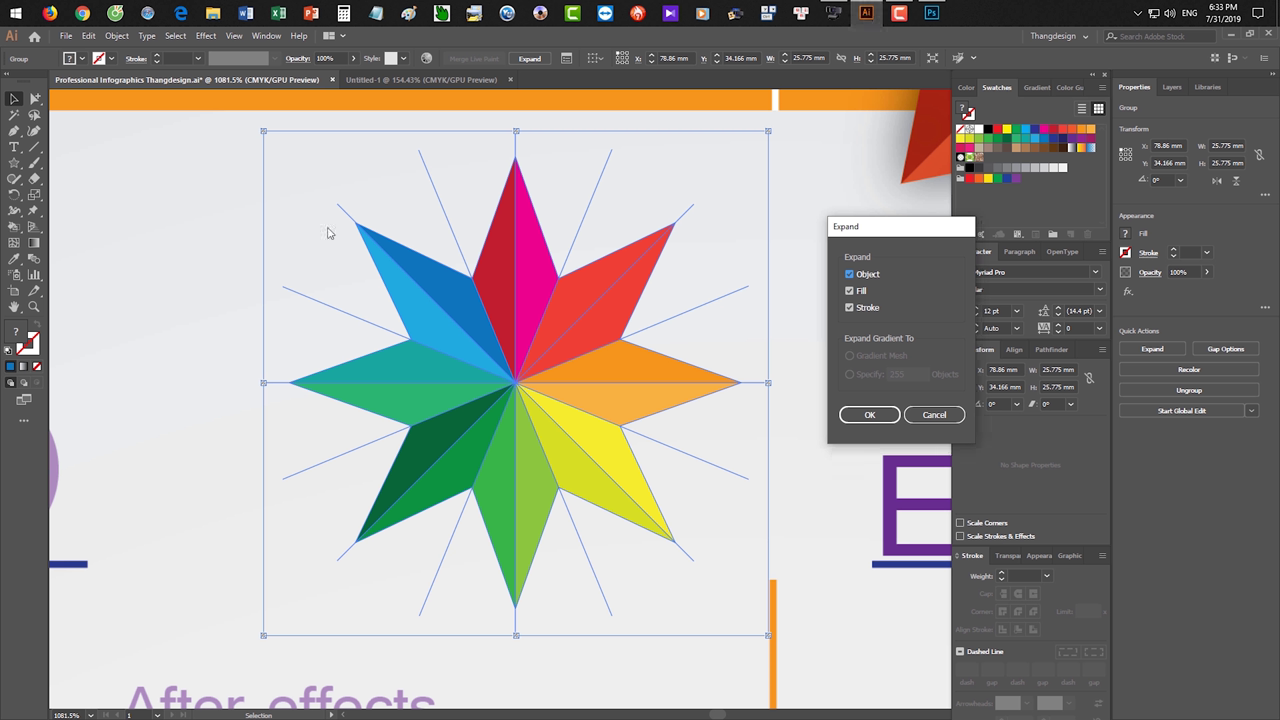
left_click(127, 43)
left_click(866, 418)
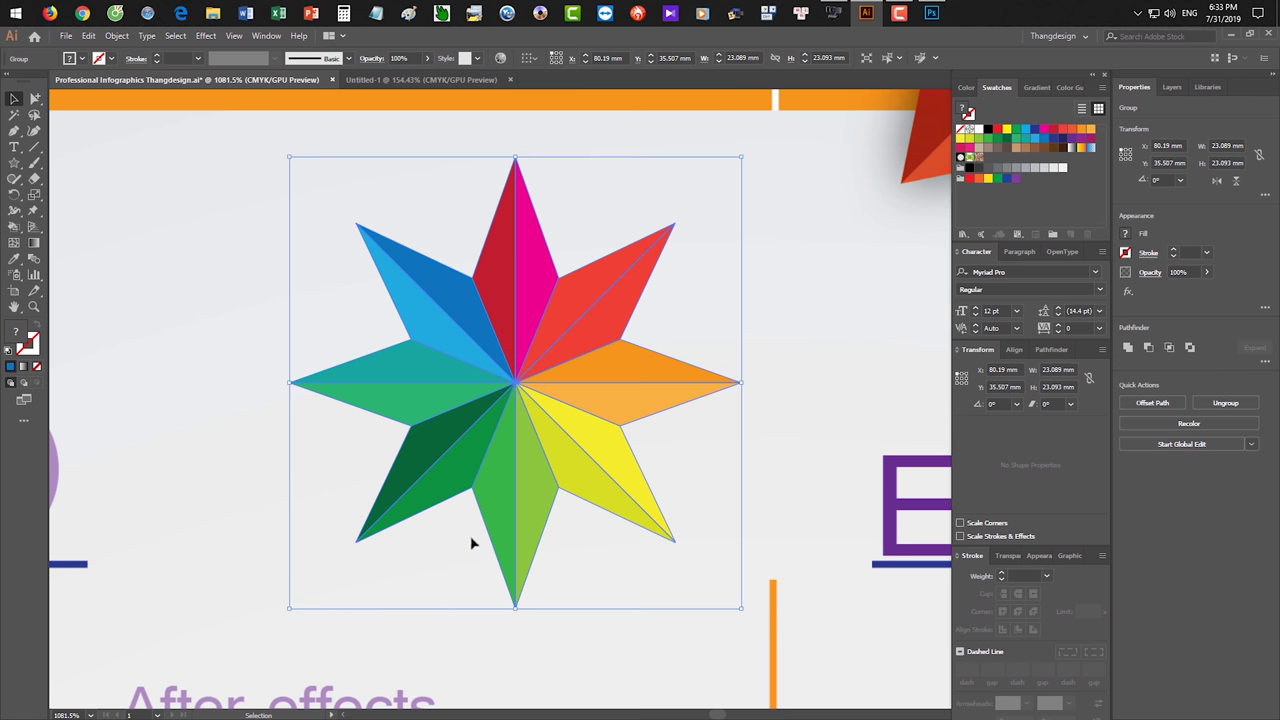
Select the expanded star and ungroup it twice via Object > Ungroup.
left_click(795, 326)
left_click(606, 277)
left_click(116, 35)
left_click(148, 100)
mouse_move(542, 269)
left_mouse_down()
mouse_move(614, 230)
mouse_move(501, 297)
left_mouse_up()
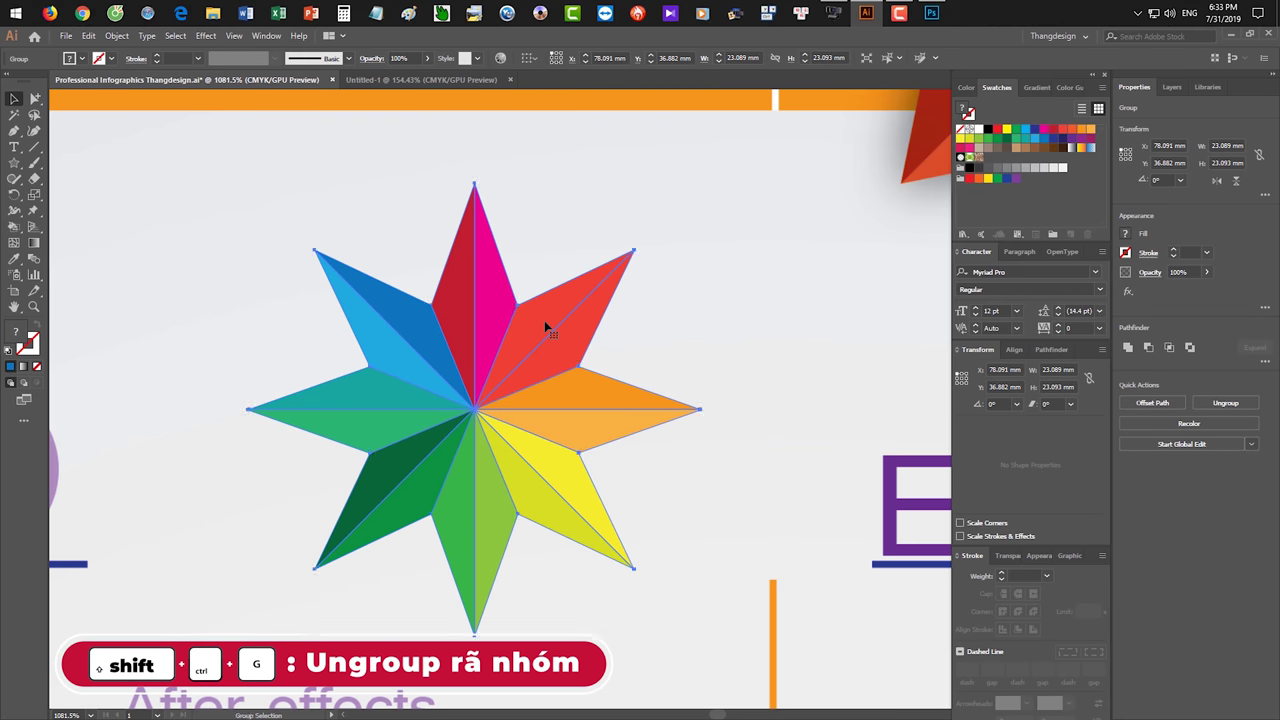
left_click(116, 35)
left_click(148, 100)
Ungroup the star once more until Ungroup is no longer available.
left_click(400, 251)
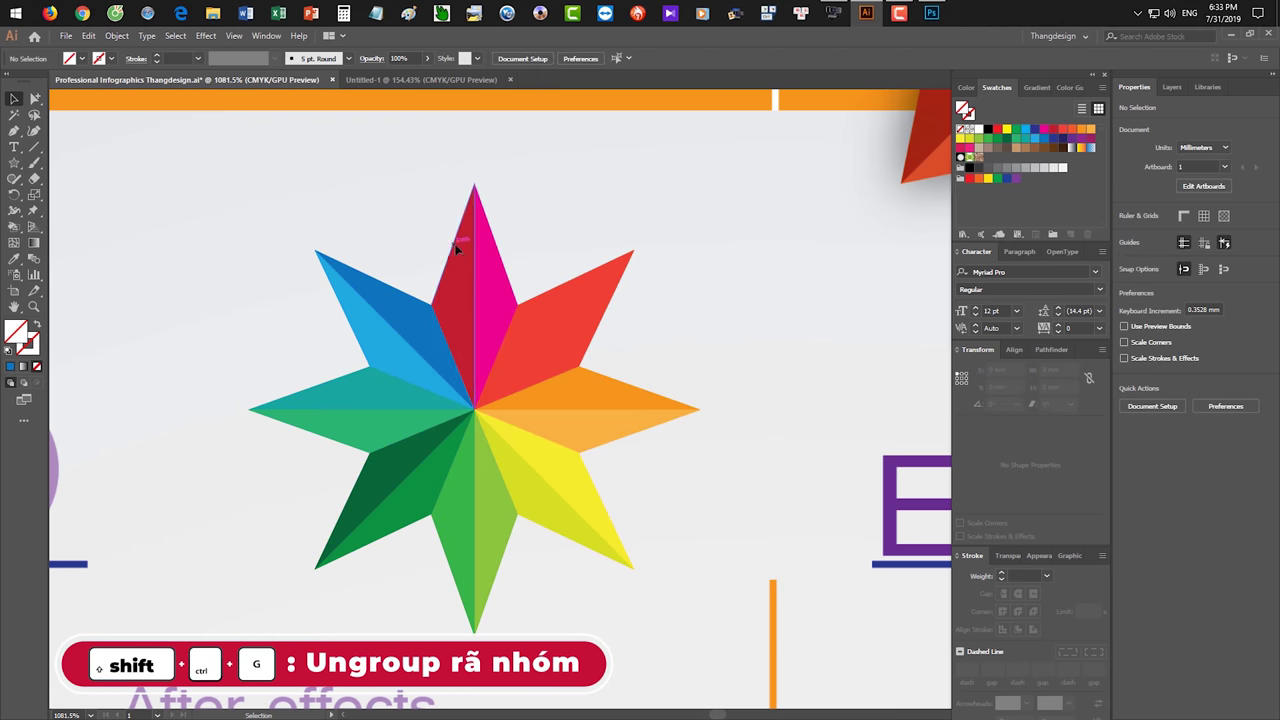
left_click_drag(455, 248, 408, 200)
left_click_drag(423, 251, 439, 273)
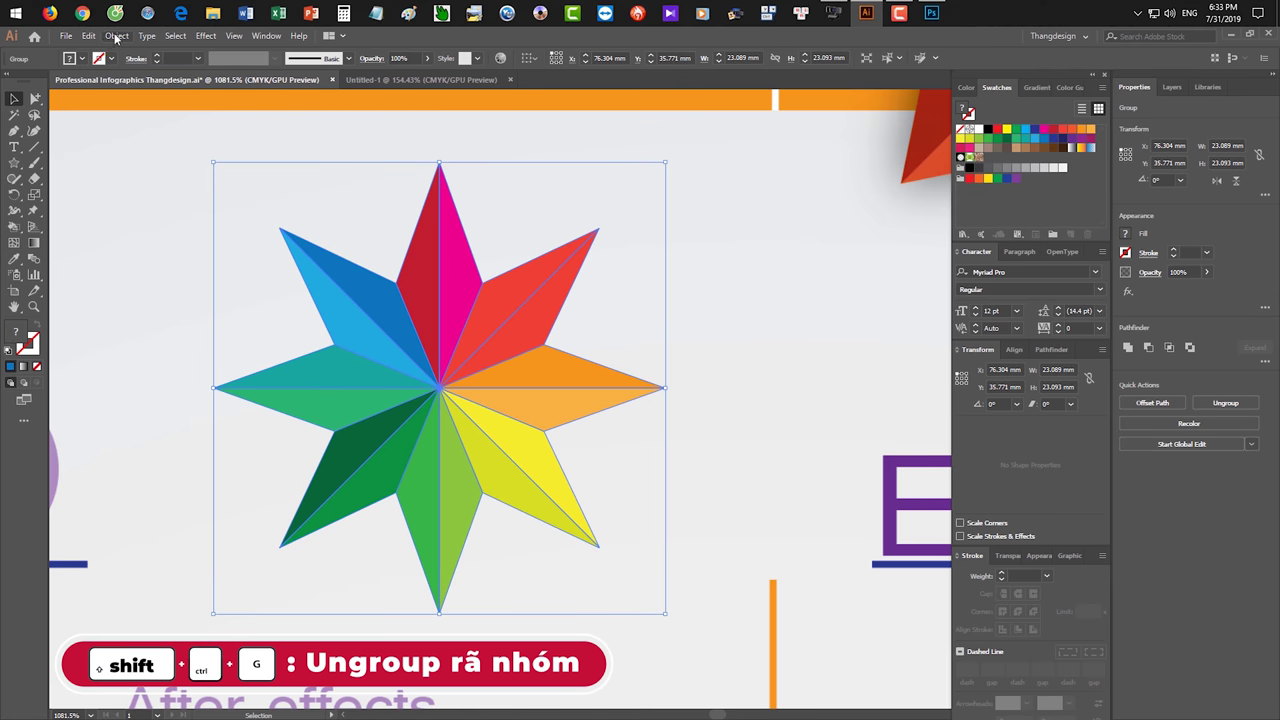
left_click(116, 35)
left_click(140, 100)
left_click(116, 35)
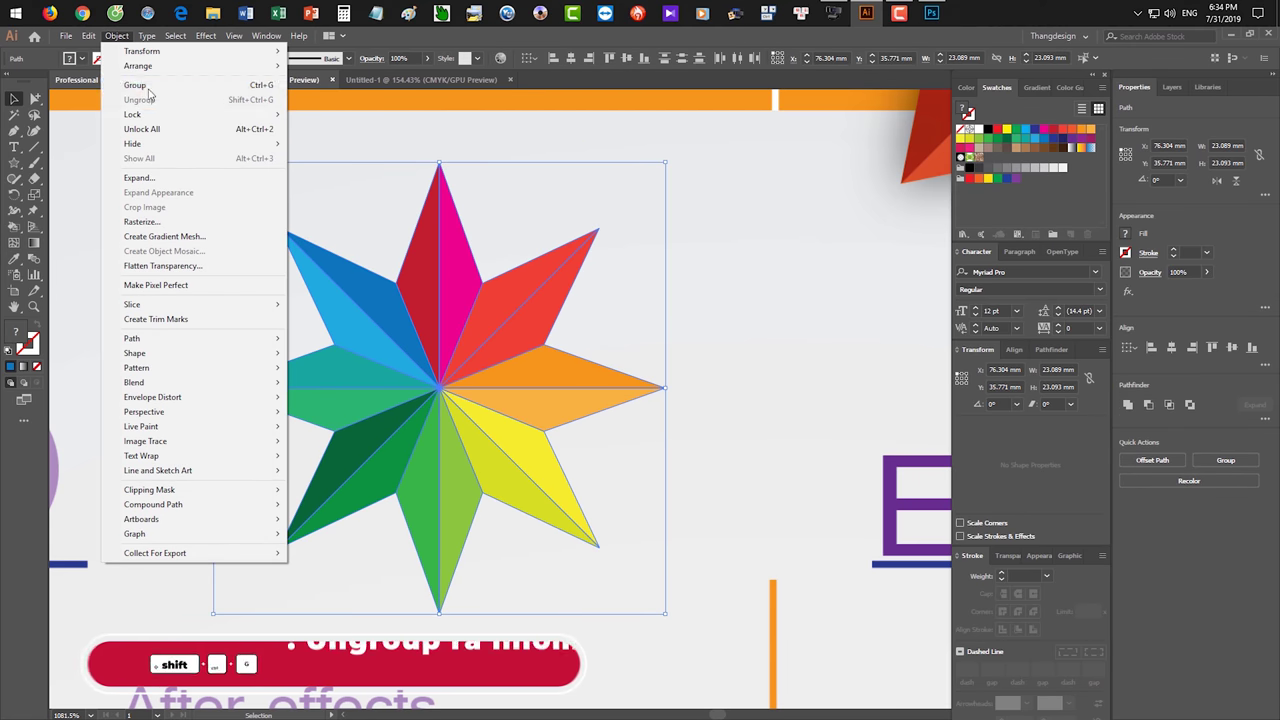
left_click(604, 258)
Pull four rays out from the star, then undo the last two moves.
left_click_drag(576, 270, 681, 262)
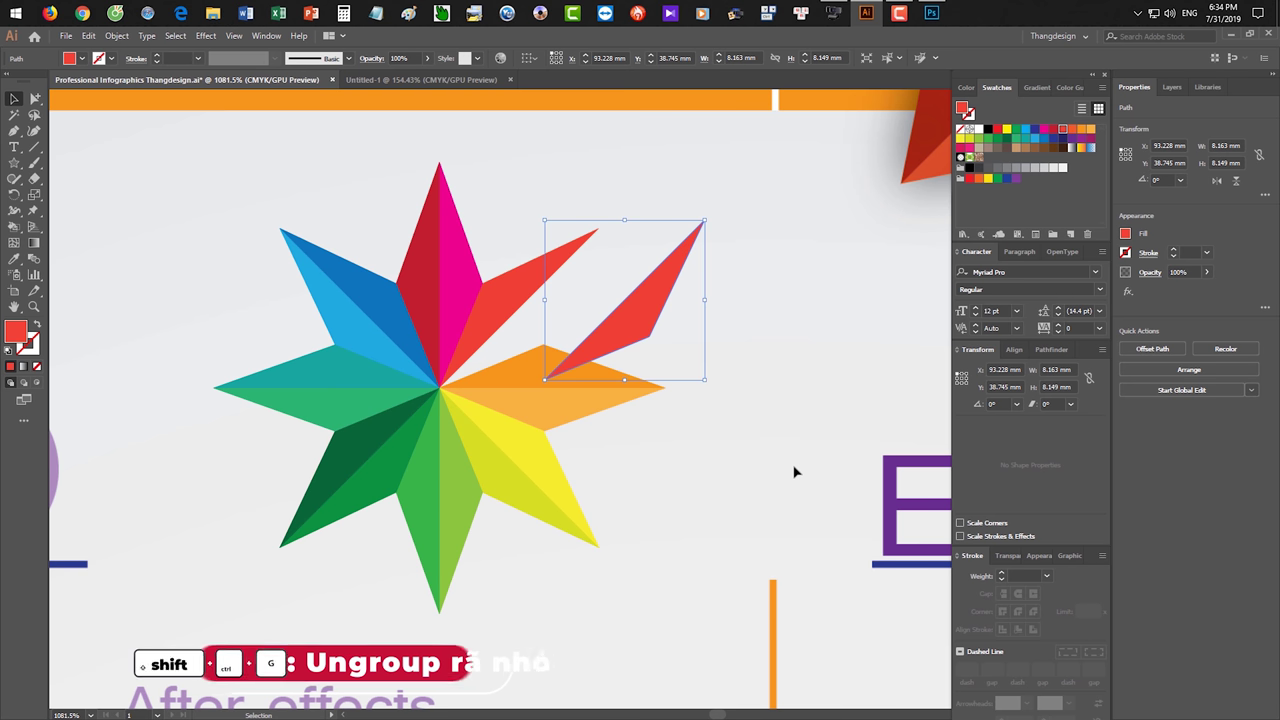
left_click_drag(533, 285, 607, 207)
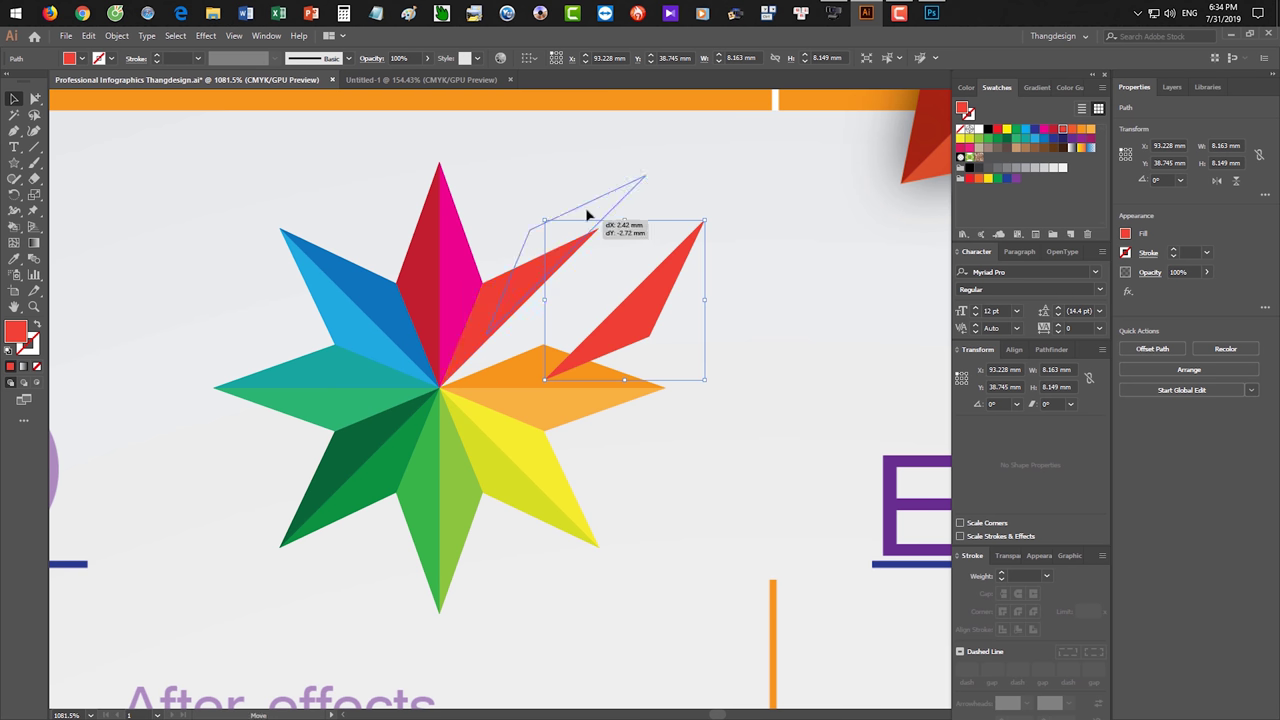
left_click_drag(465, 250, 508, 229)
left_click_drag(434, 256, 382, 219)
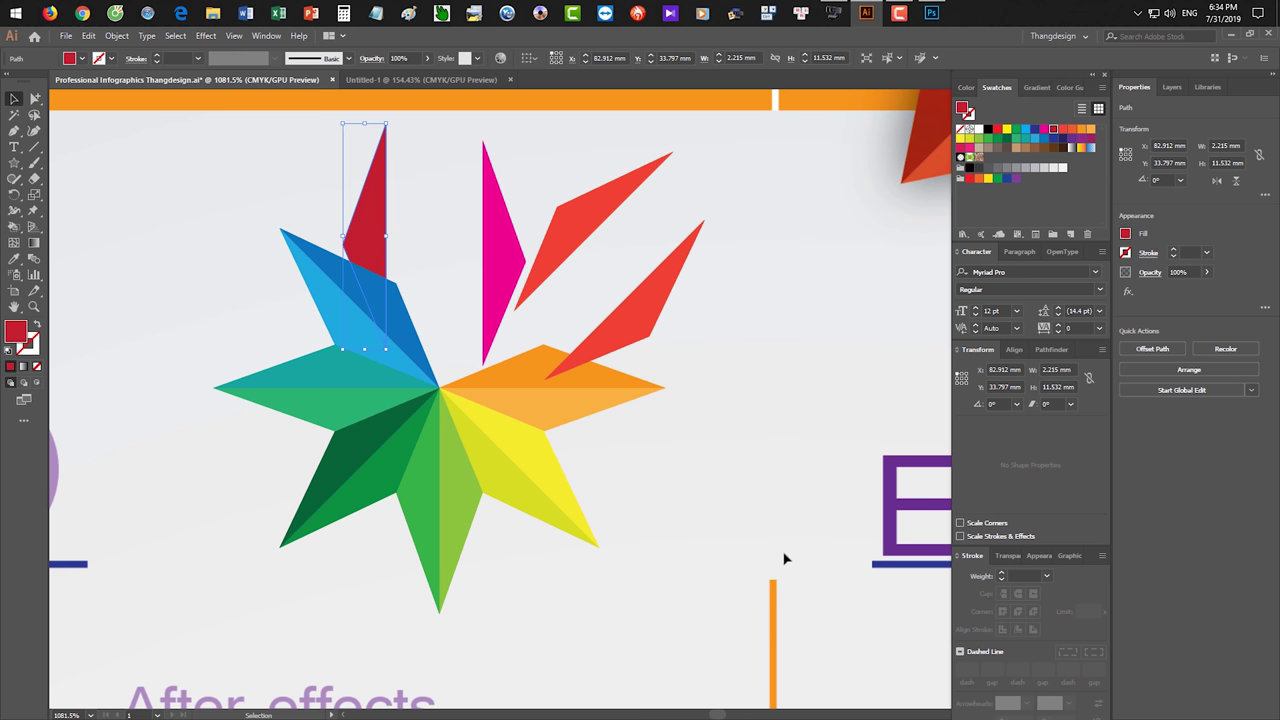
key("ctrl+z")
key("ctrl+z")
key("ctrl+z")
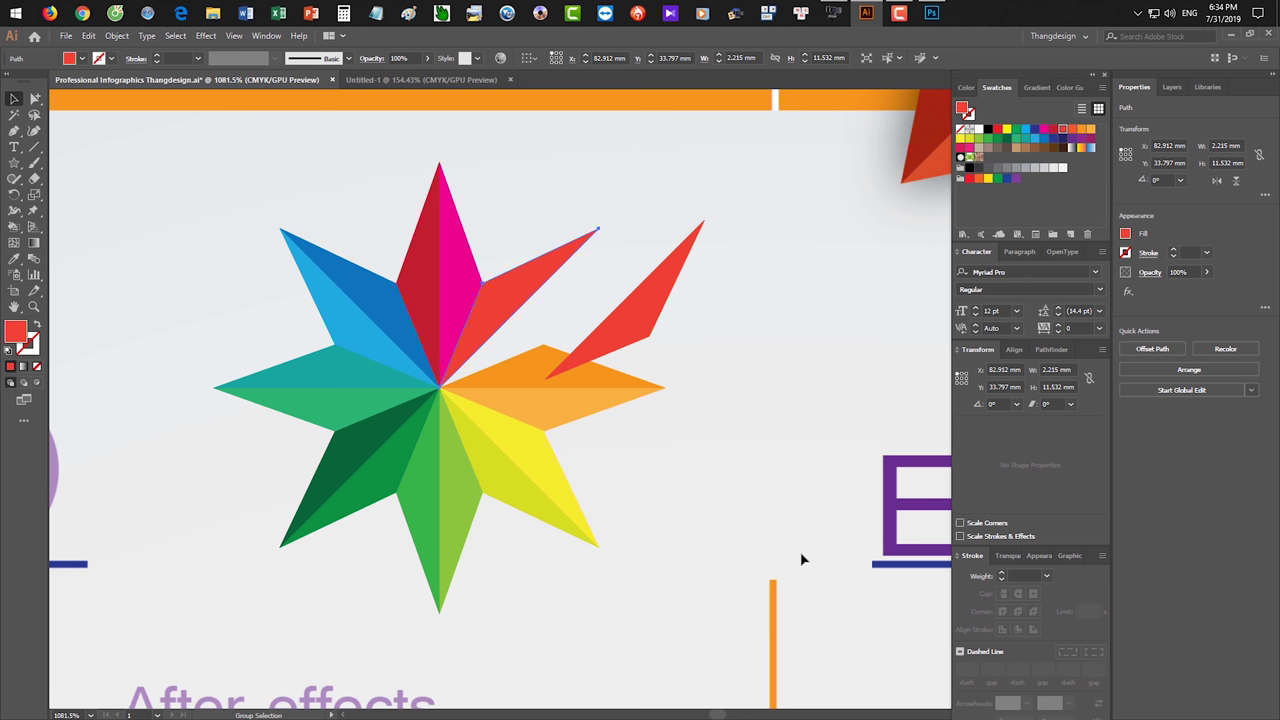
key("ctrl+z")
Zoom and pan around the rainbow star on the infographic.
left_click(700, 540)
scroll(700, 540, "down", 3)
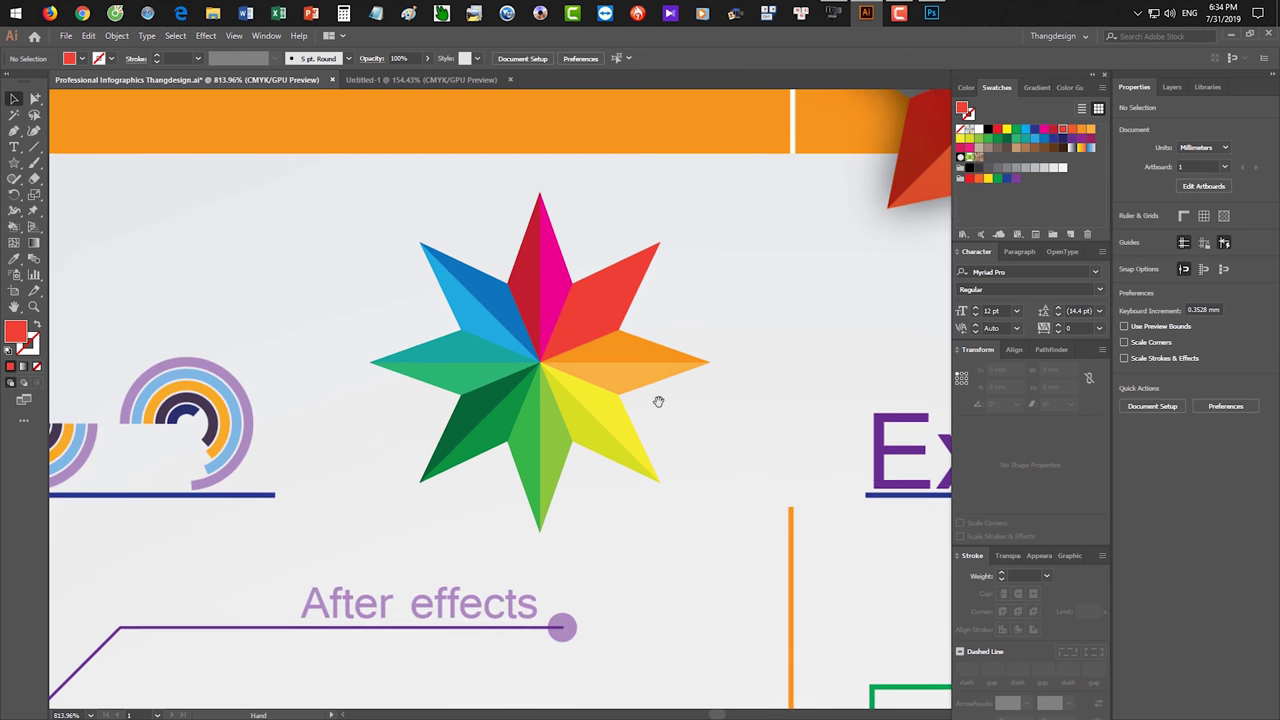
scroll(660, 430, "down", 2)
scroll(662, 494, "down", 2)
left_click_drag(662, 494, 612, 534)
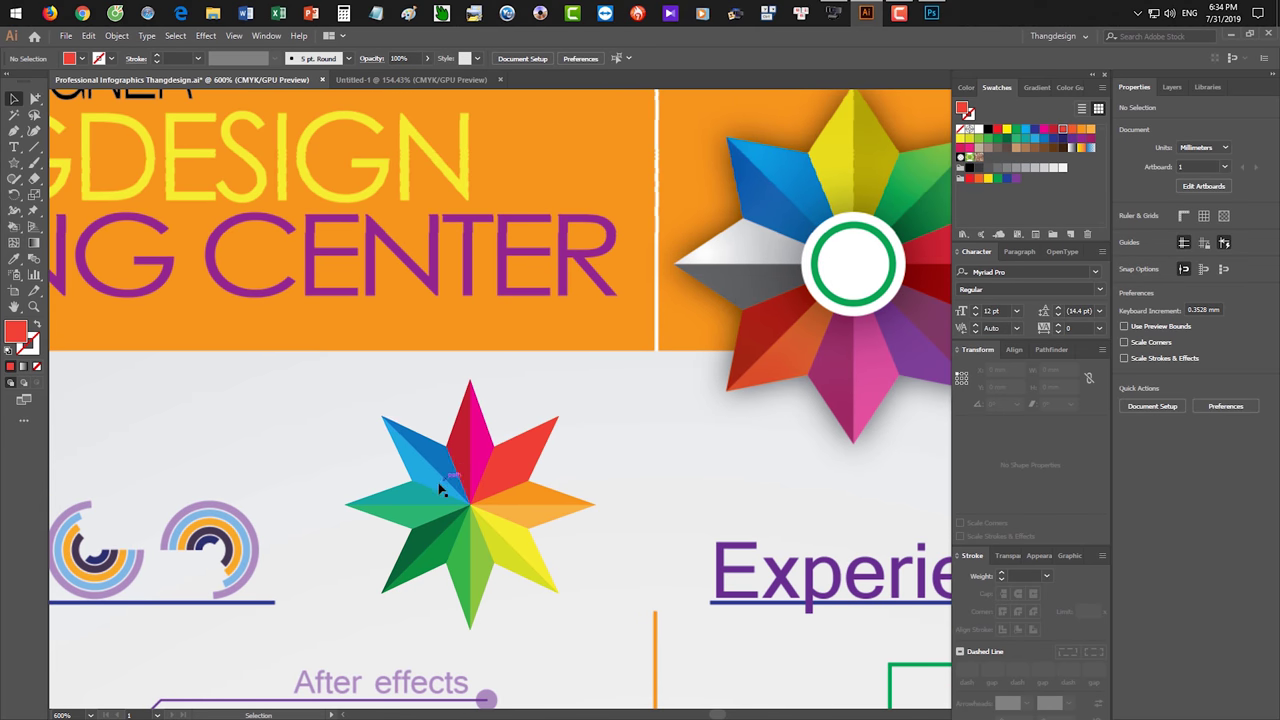
scroll(420, 480, "up", 2)
scroll(420, 480, "up", 3)
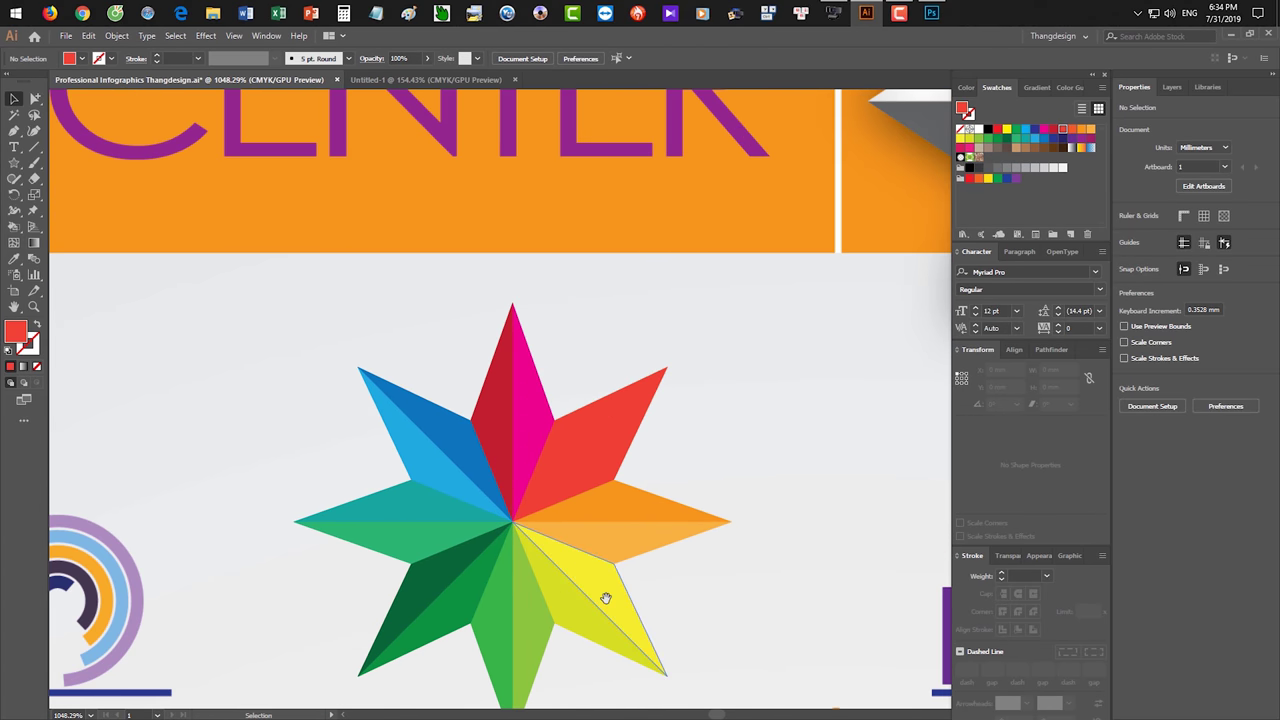
mouse_move(605, 598)
left_mouse_down()
mouse_move(571, 500)
mouse_move(431, 451)
left_mouse_up()
Pan over the skills arcs and Experience years circles, then bring Untitled-1 to front.
scroll(611, 520, "down", 1)
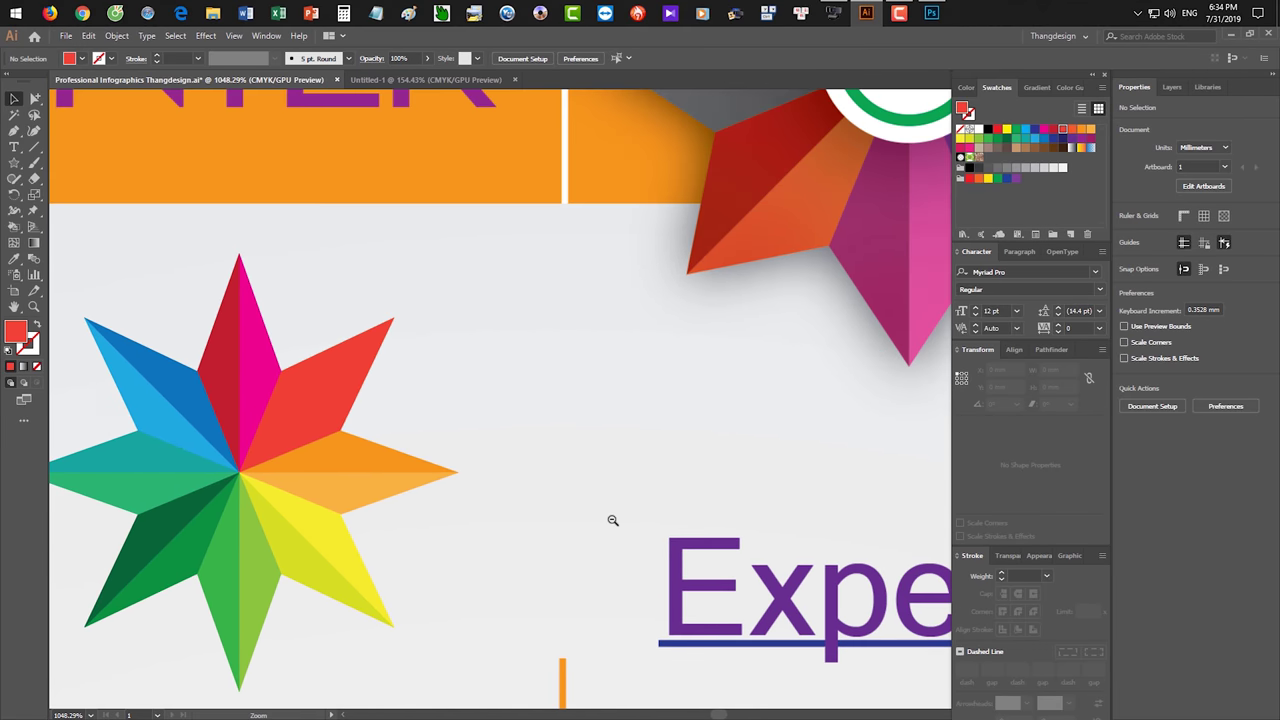
scroll(571, 500, "down", 2)
scroll(678, 384, "down", 1)
scroll(596, 448, "down", 2)
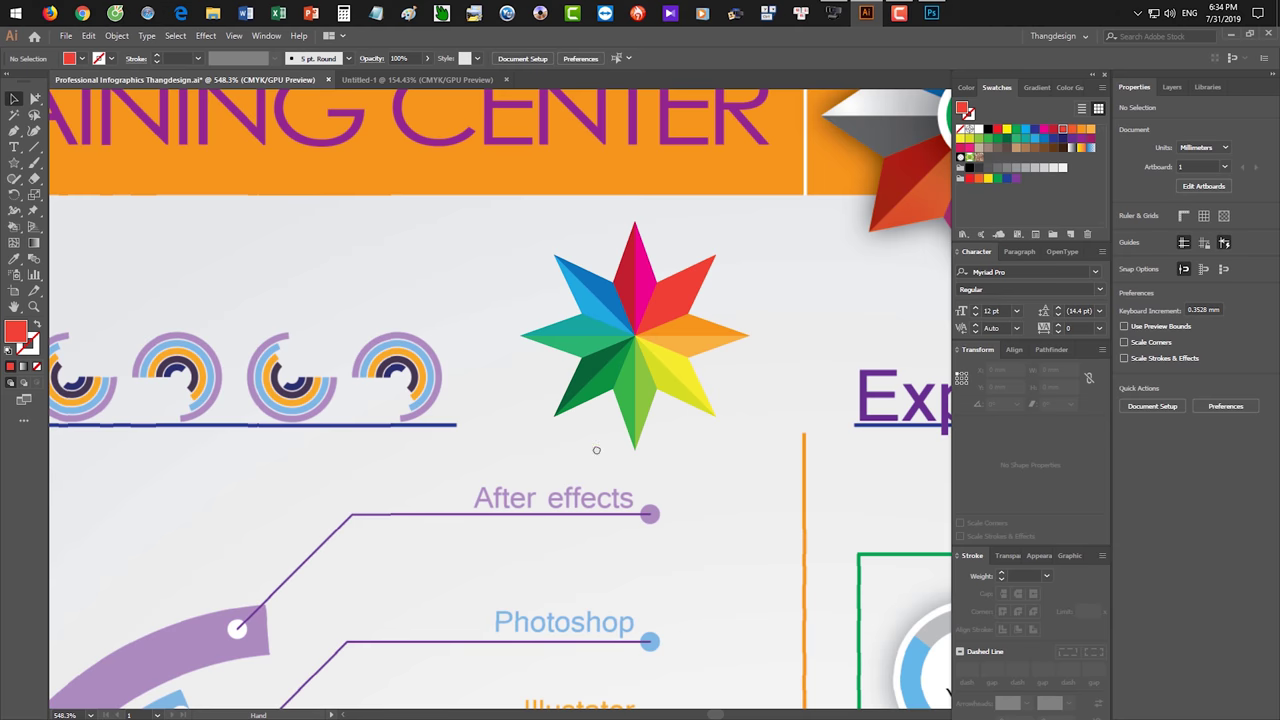
scroll(596, 448, "down", 3)
scroll(596, 448, "down", 1)
scroll(596, 448, "down", 2)
left_click_drag(598, 444, 610, 350)
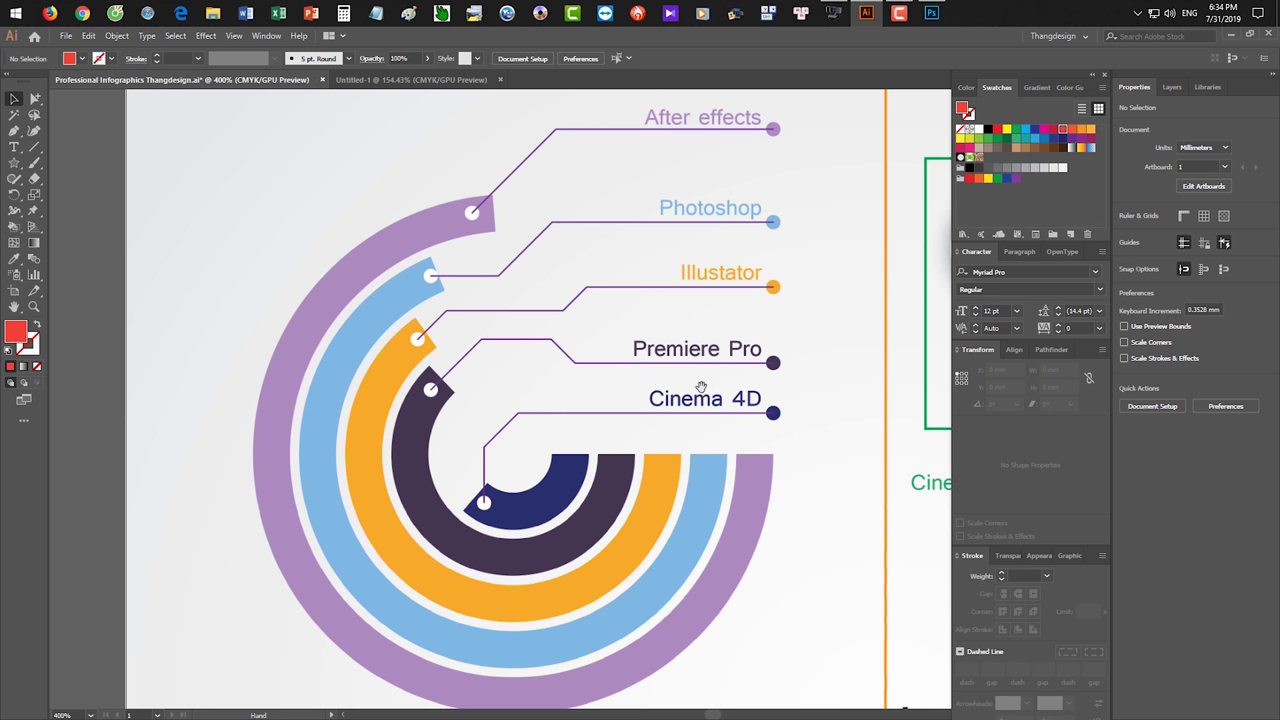
left_click_drag(705, 385, 389, 349)
mouse_move(783, 459)
left_mouse_down()
mouse_move(625, 380)
mouse_move(639, 369)
left_mouse_up()
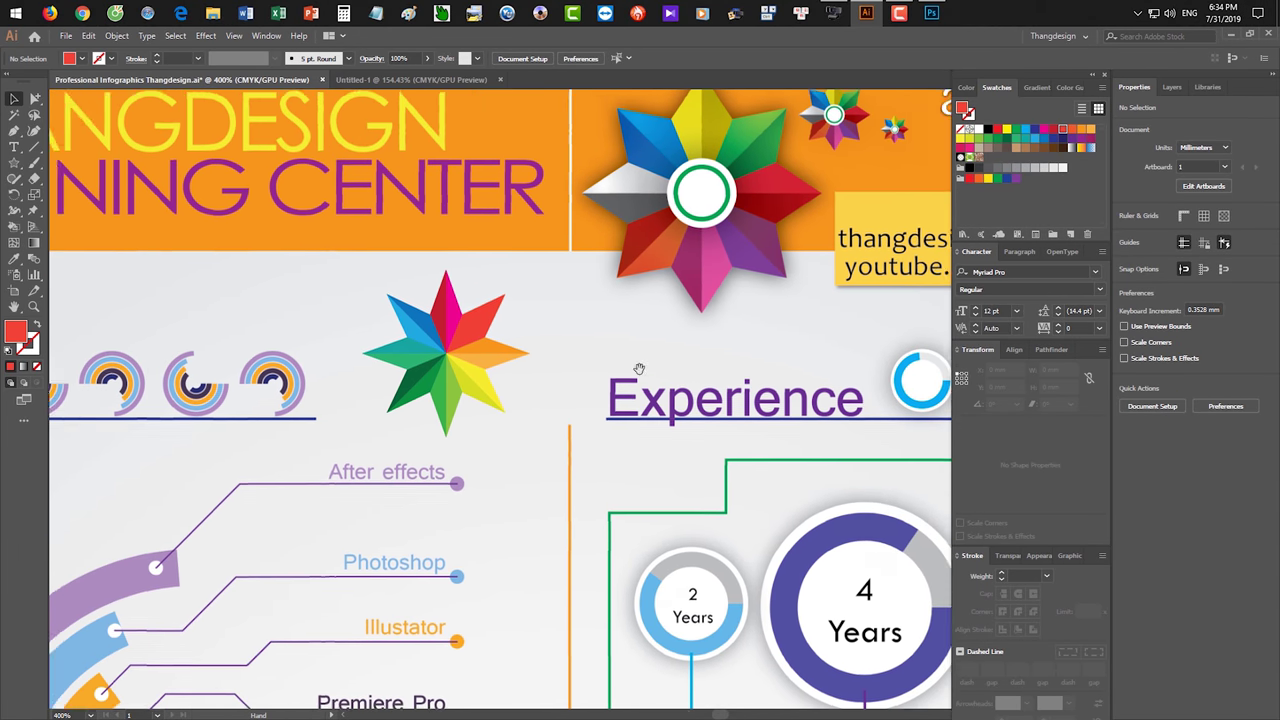
left_click(410, 79)
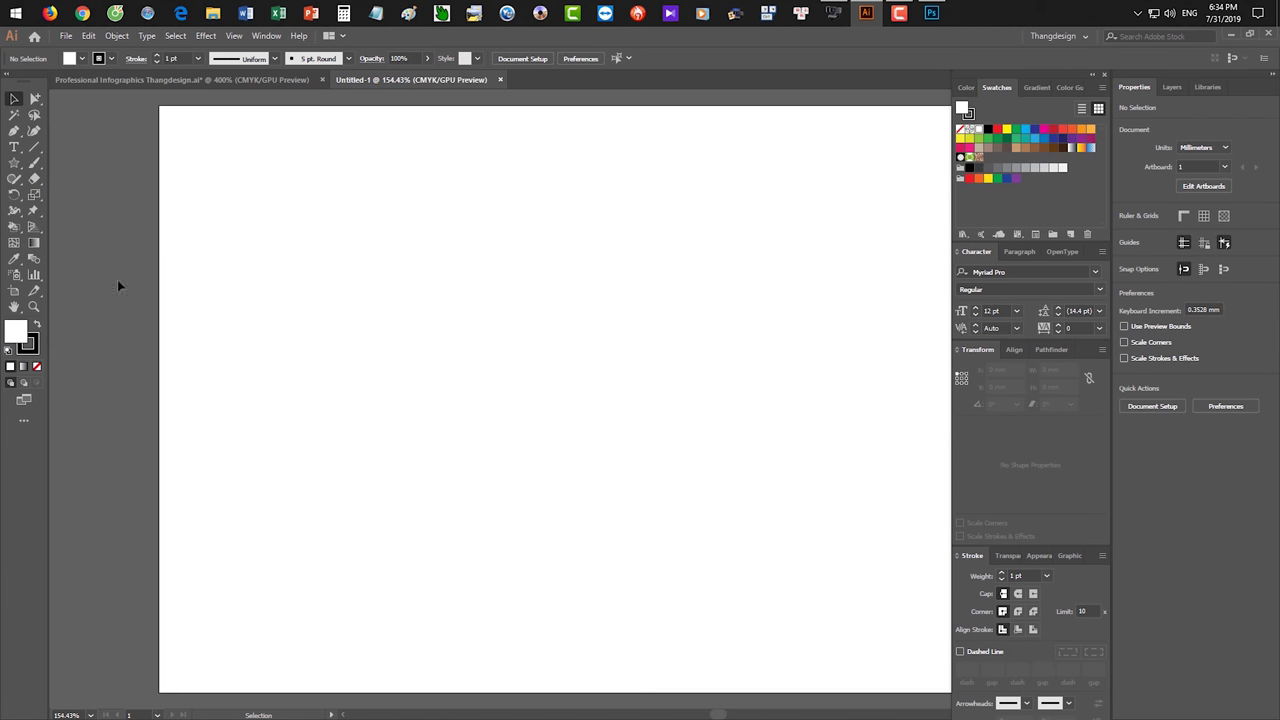
Pick the Gradient Tool and return to the Professional Infographics Thangdesign.ai document.
left_click(34, 243)
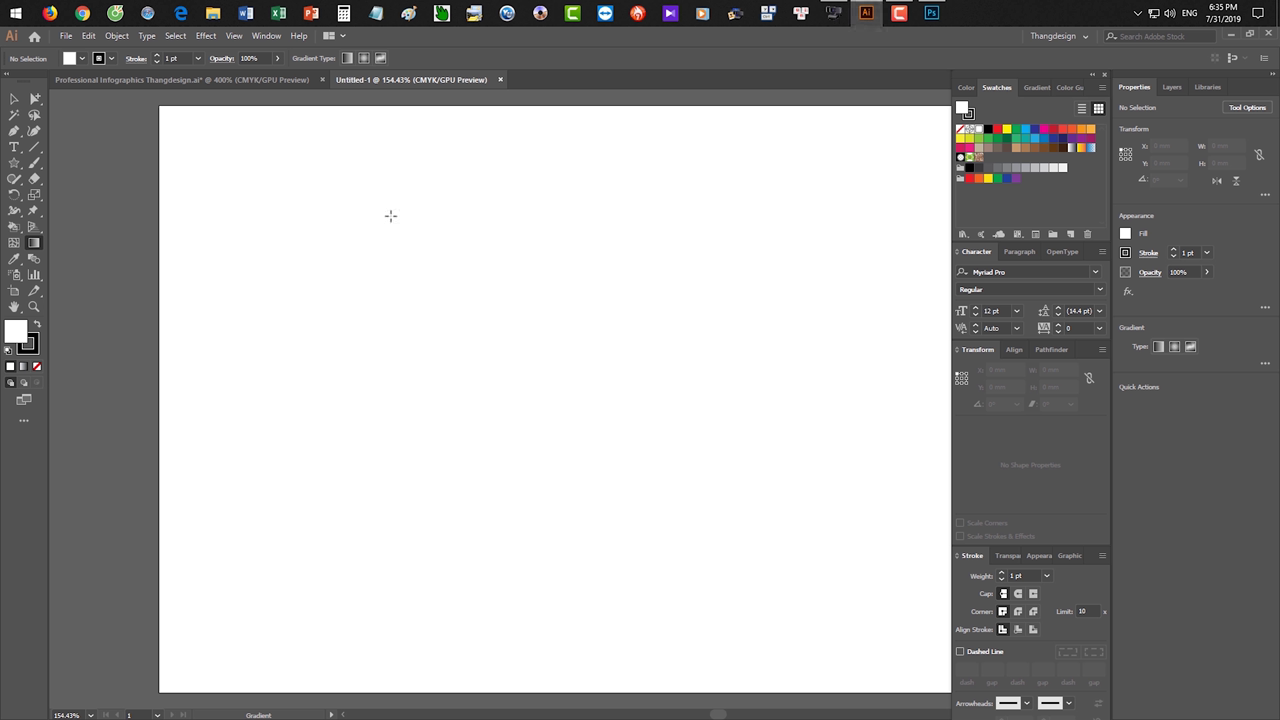
left_click(191, 80)
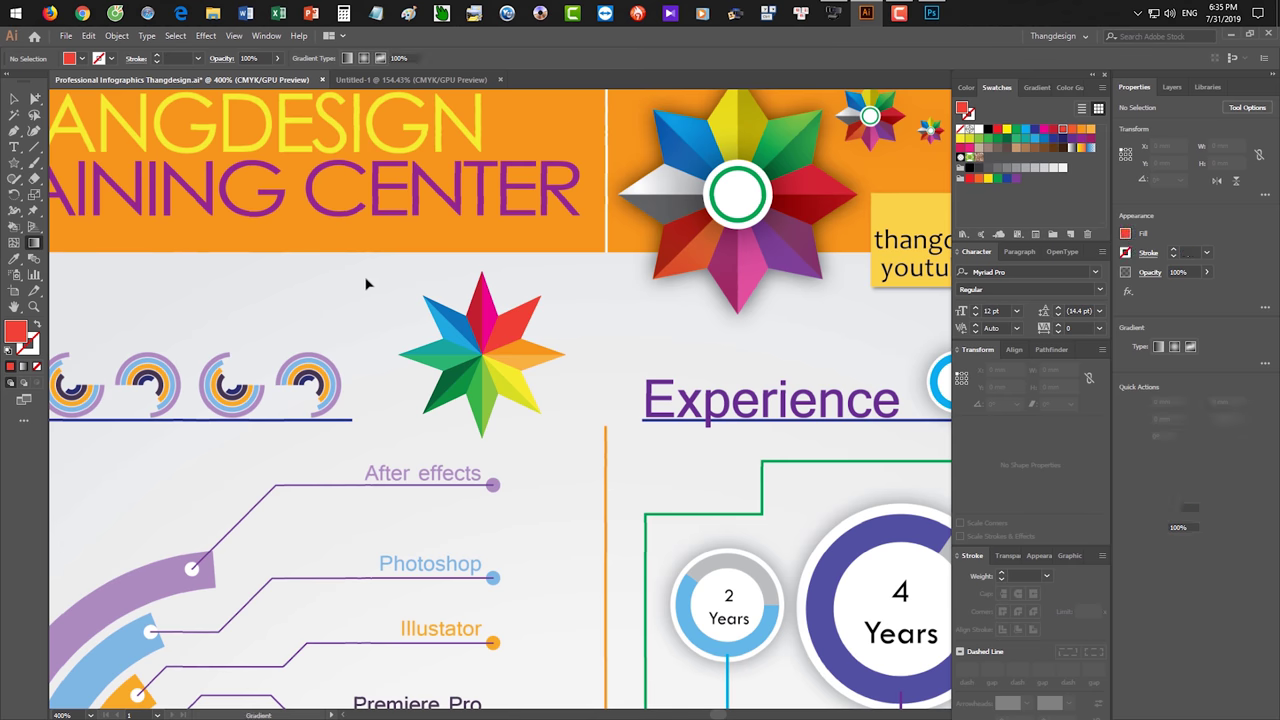
Copy the infographic star and paste it into the Untitled-1 document.
key("v")
left_click(480, 350)
key("ctrl+c")
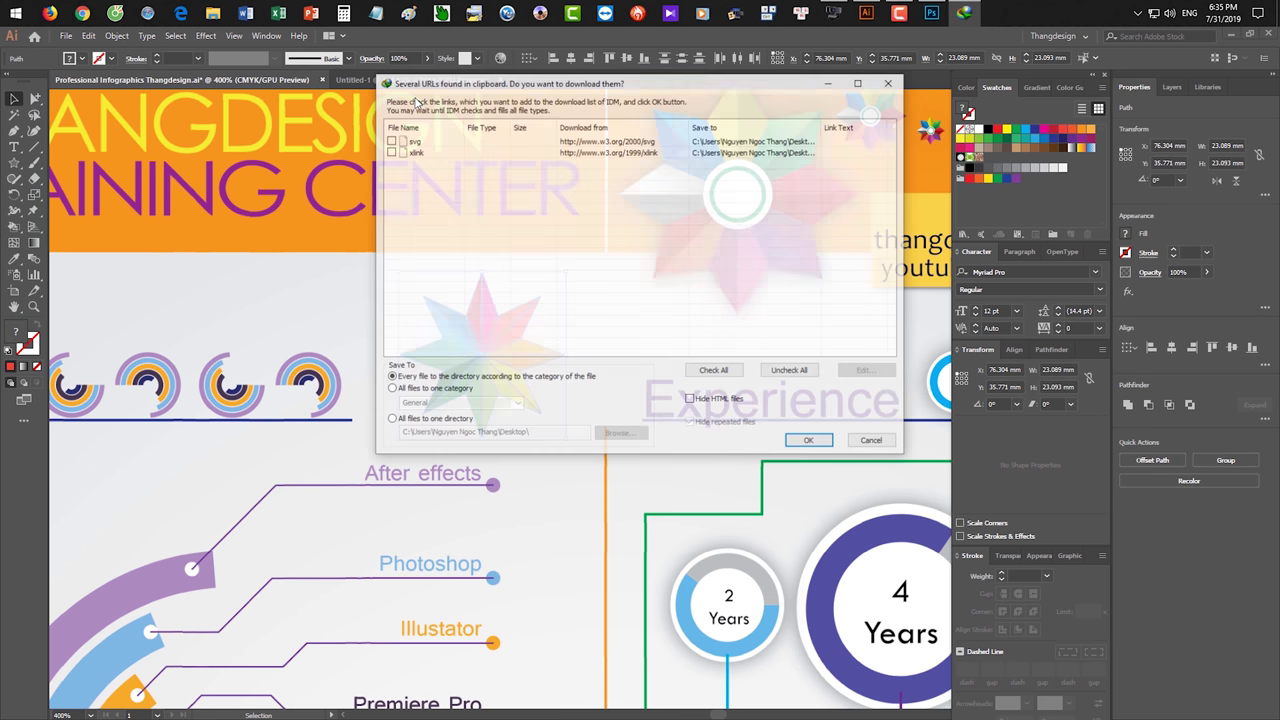
key("Escape")
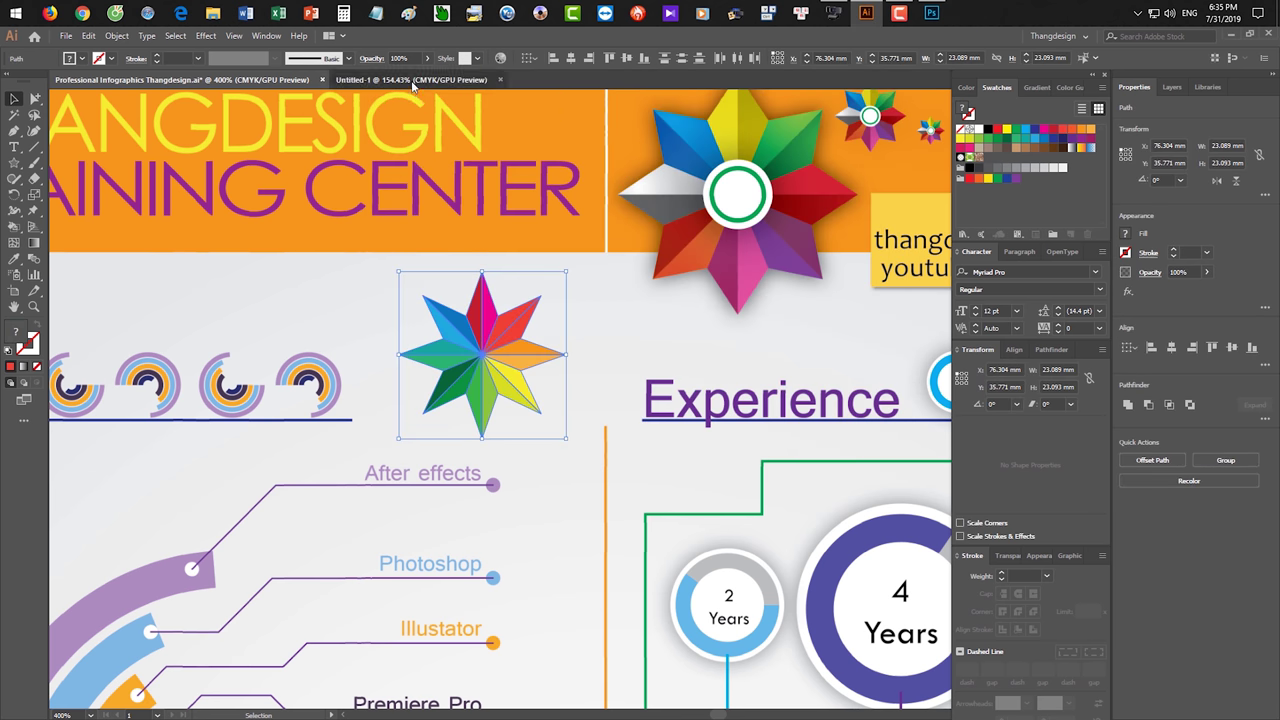
left_click(412, 80)
key("ctrl+v")
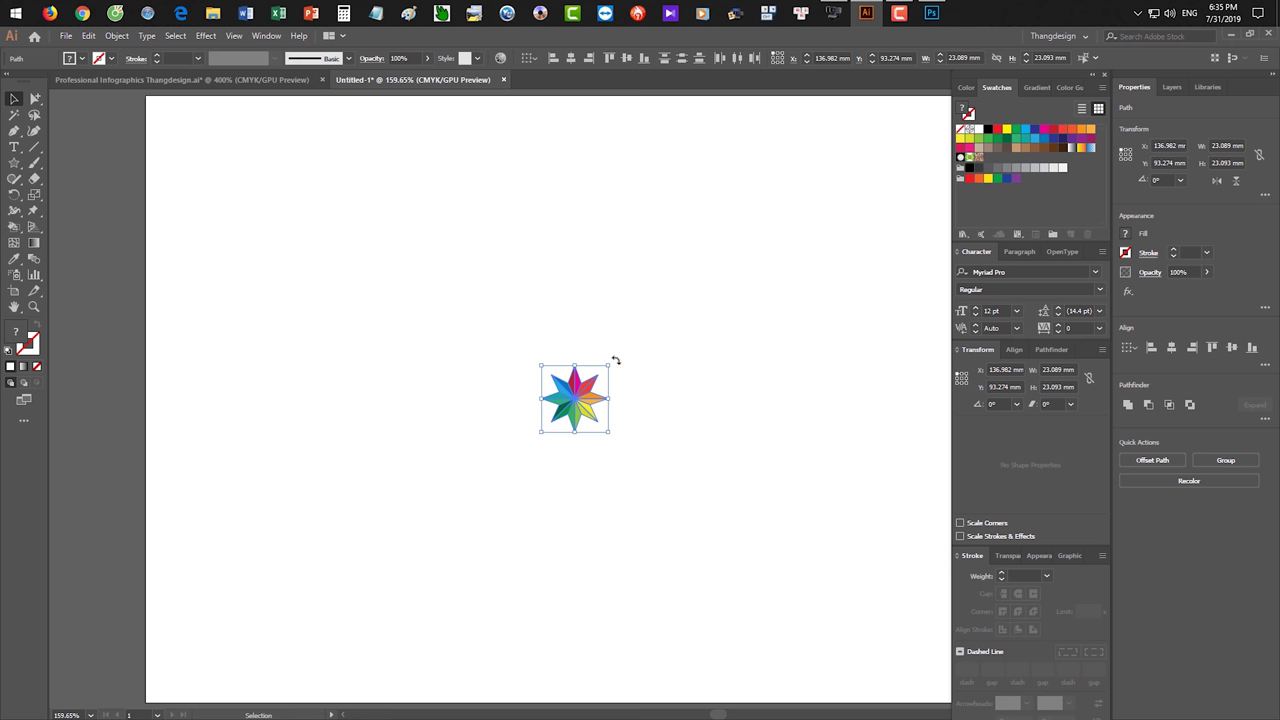
Scale the pasted star up from 23.089 mm to about 72.29 mm wide.
left_click_drag(609, 366, 705, 300)
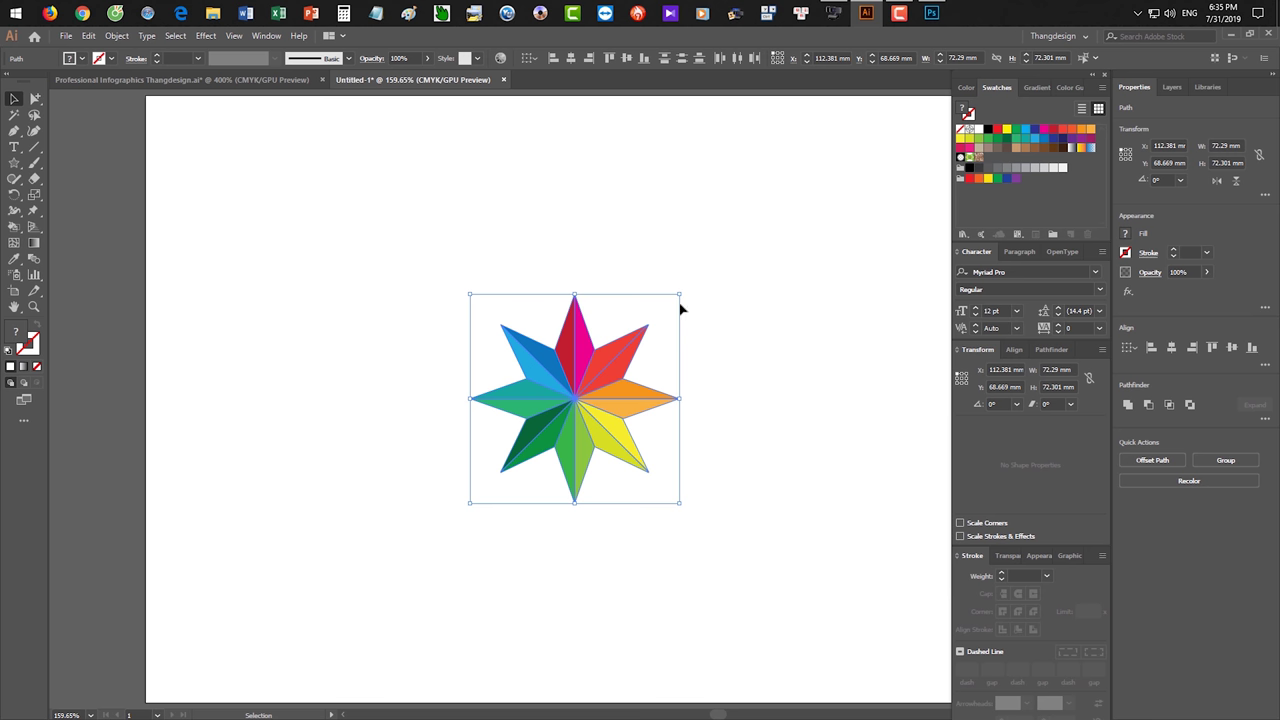
left_click_drag(679, 295, 735, 240)
left_click(831, 354)
scroll(760, 380, "up", 2)
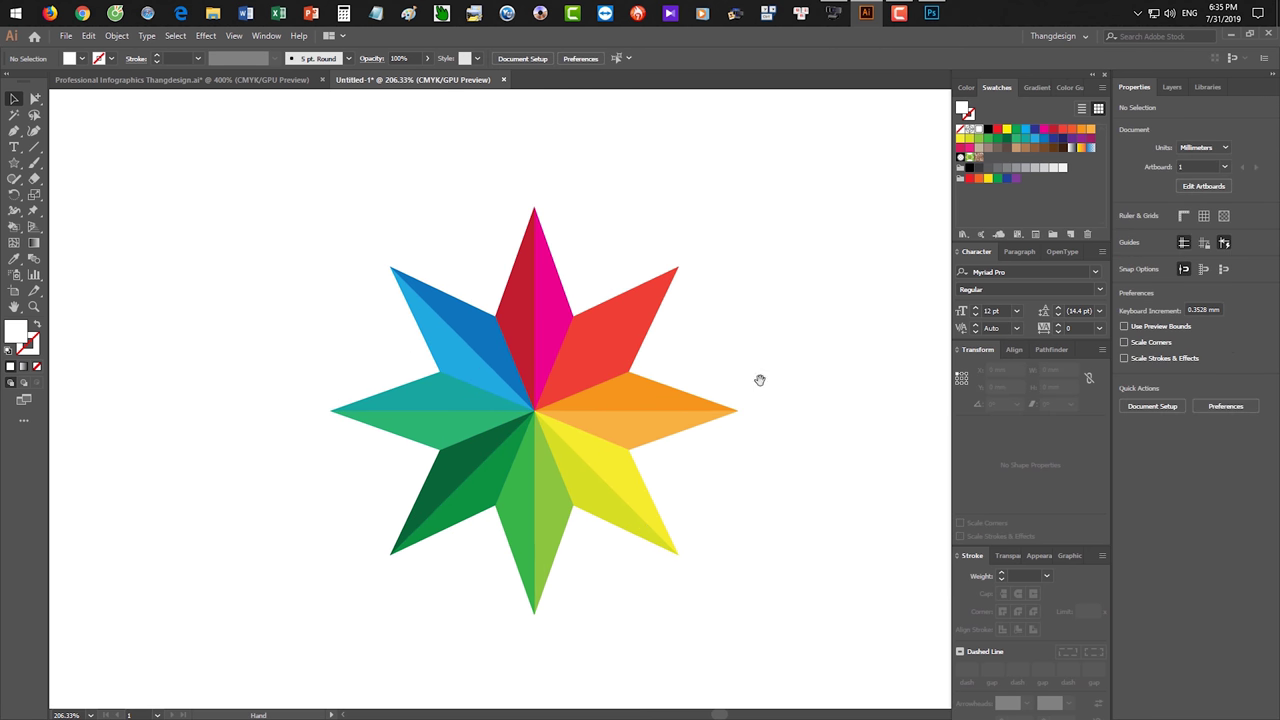
scroll(758, 350, "up", 1)
scroll(775, 345, "up", 1)
scroll(765, 354, "up", 1)
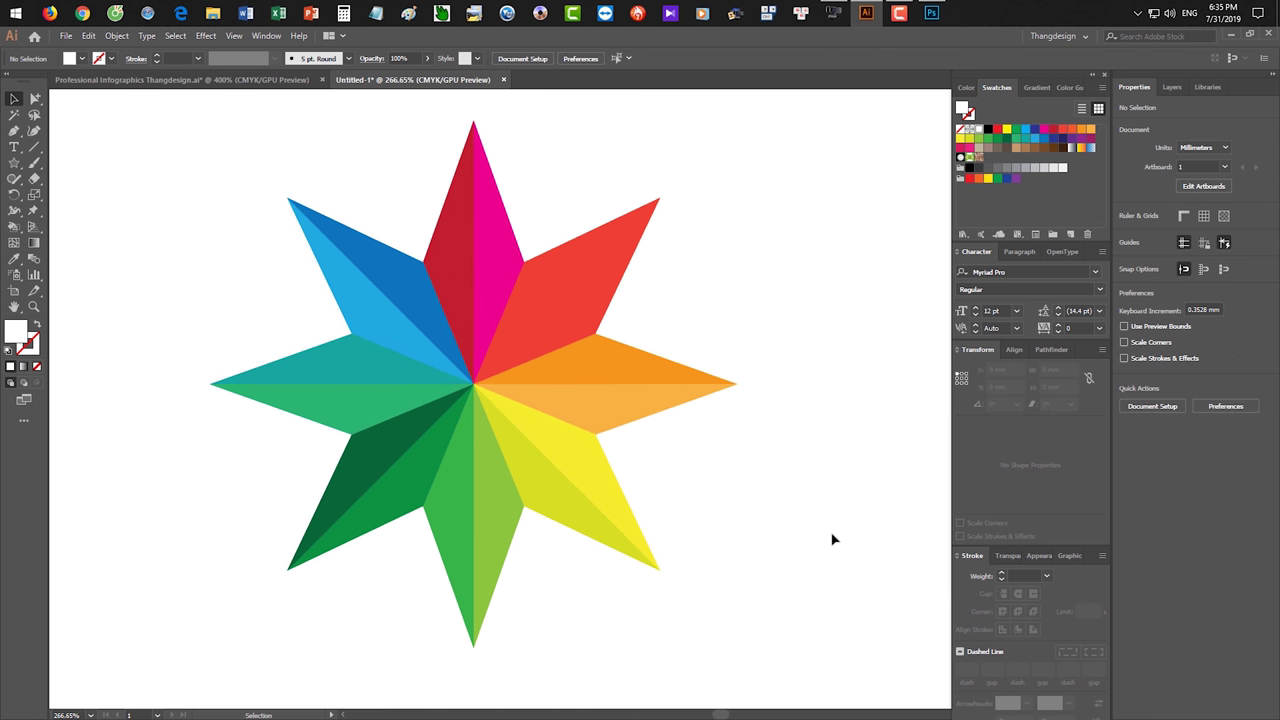
Switch to the Gradient tool and bring up the Gradient panel from the panel list.
left_click(34, 243)
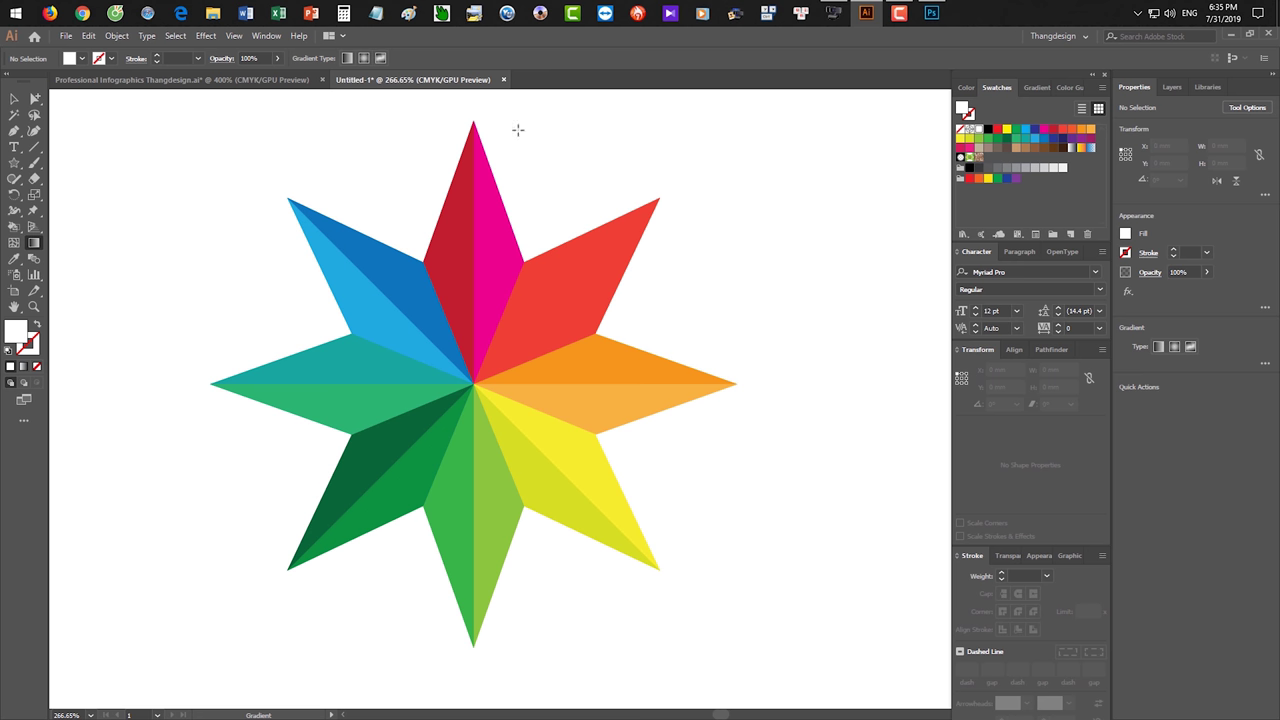
left_click(1033, 89)
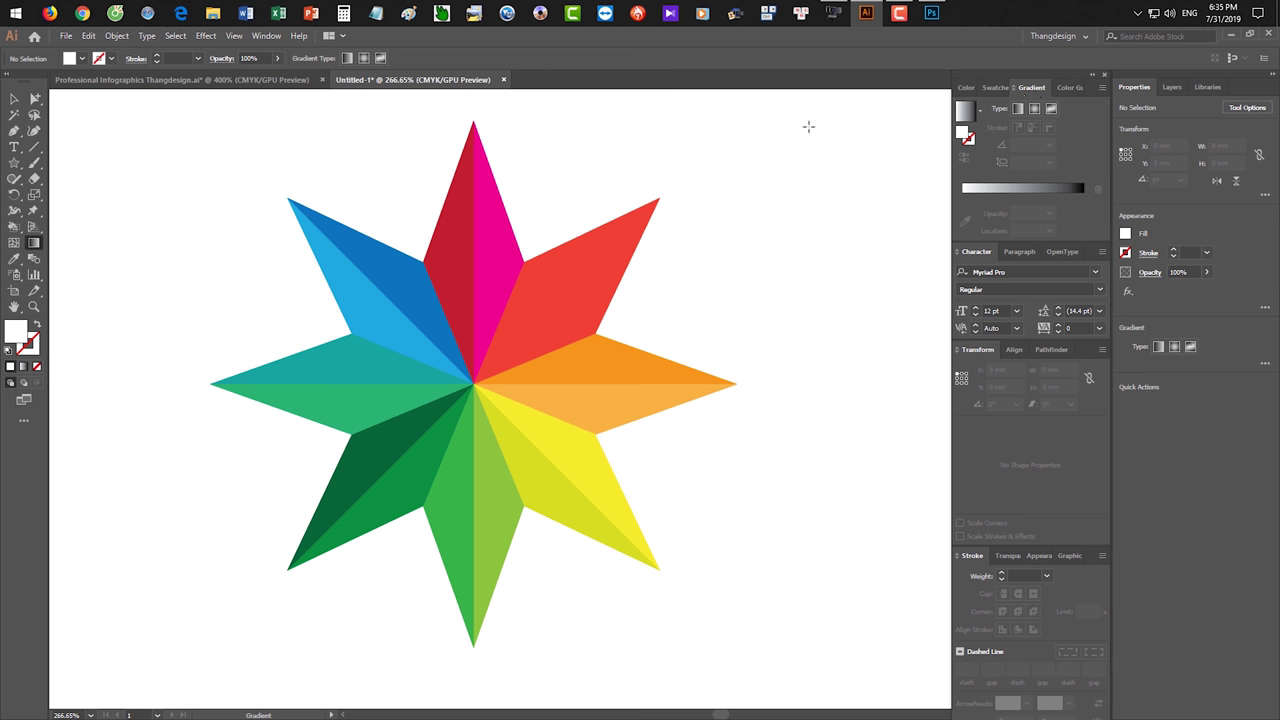
left_click(266, 36)
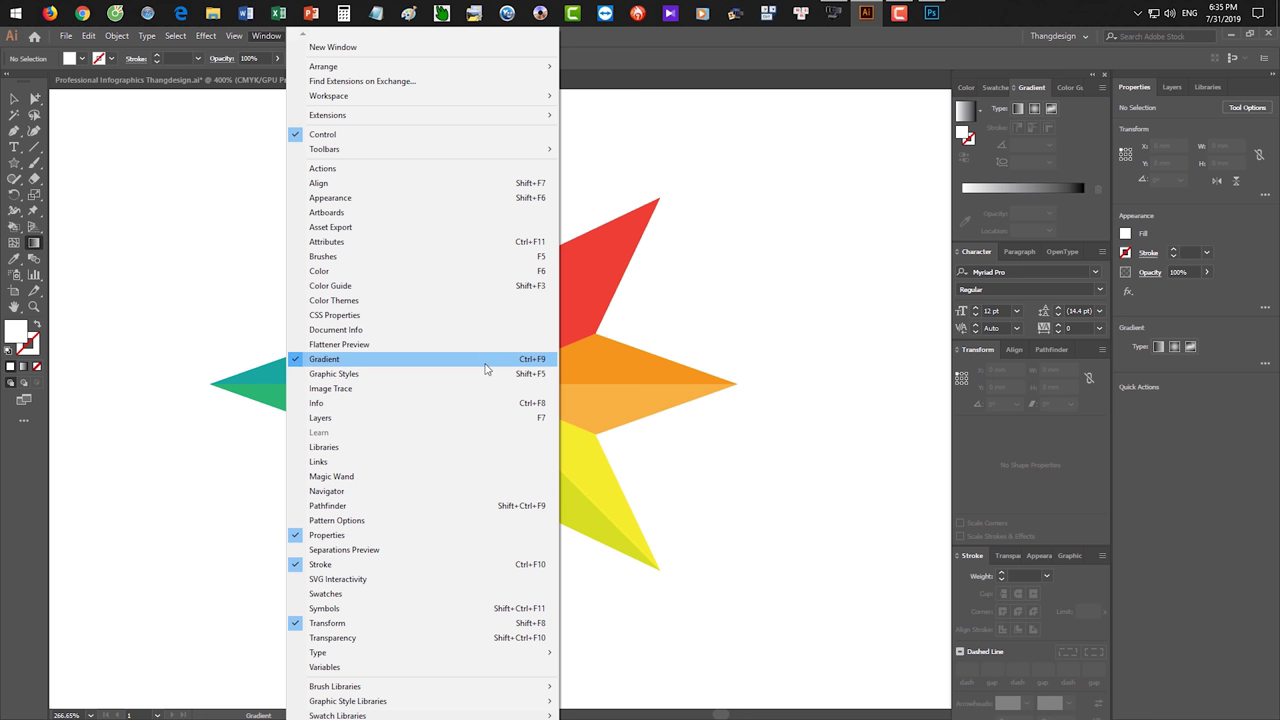
In Photoshop, underline the Gradient menu entry in red on the full-screen screenshot.
left_click(930, 12)
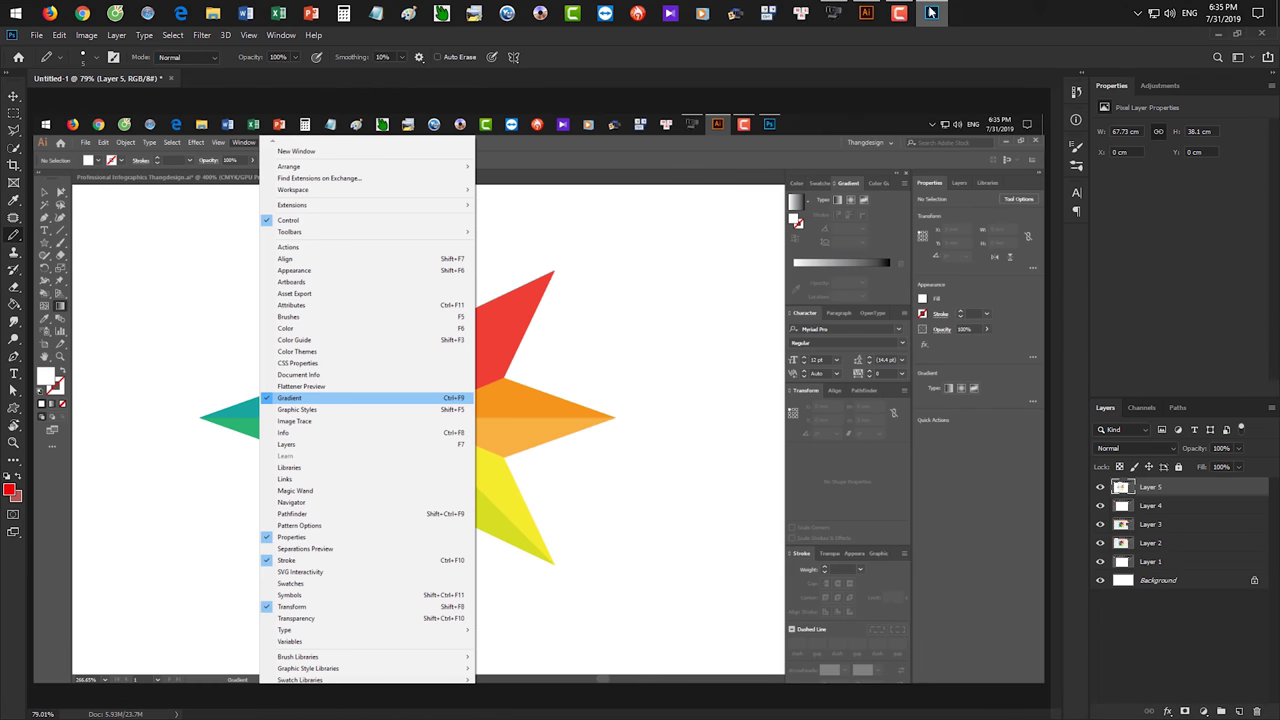
key("f")
key("f")
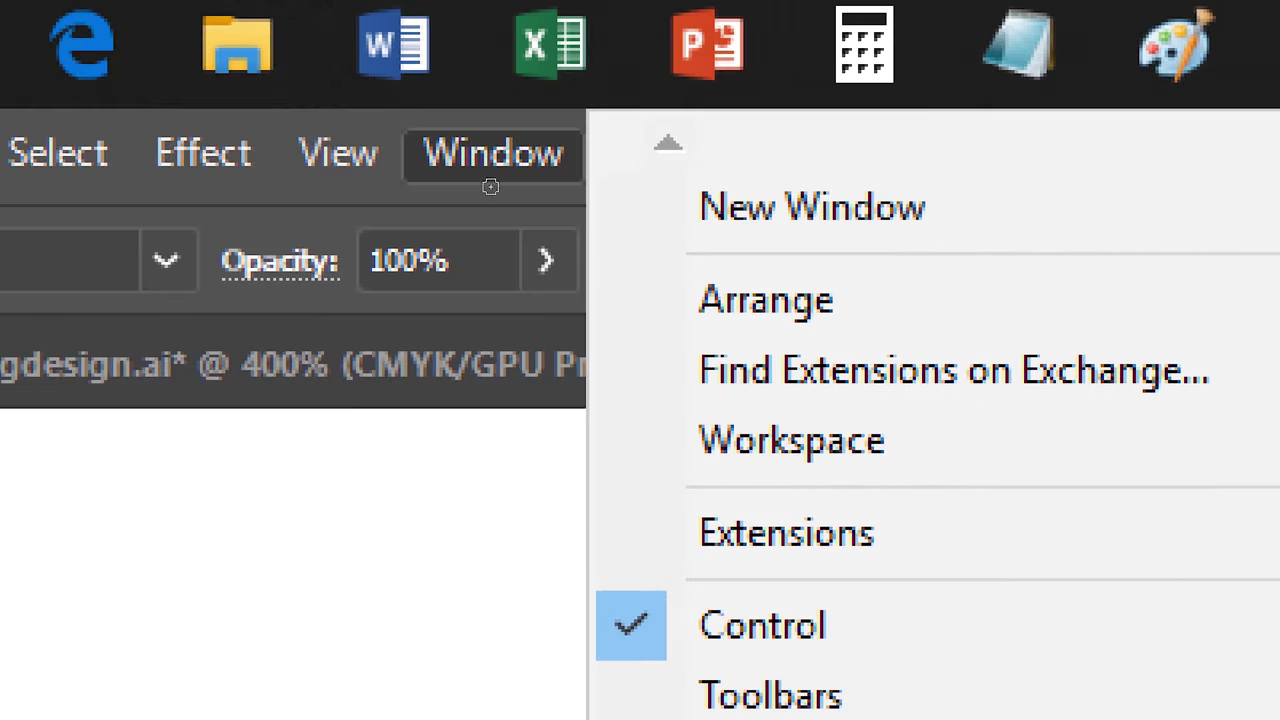
left_click_drag(410, 190, 578, 190)
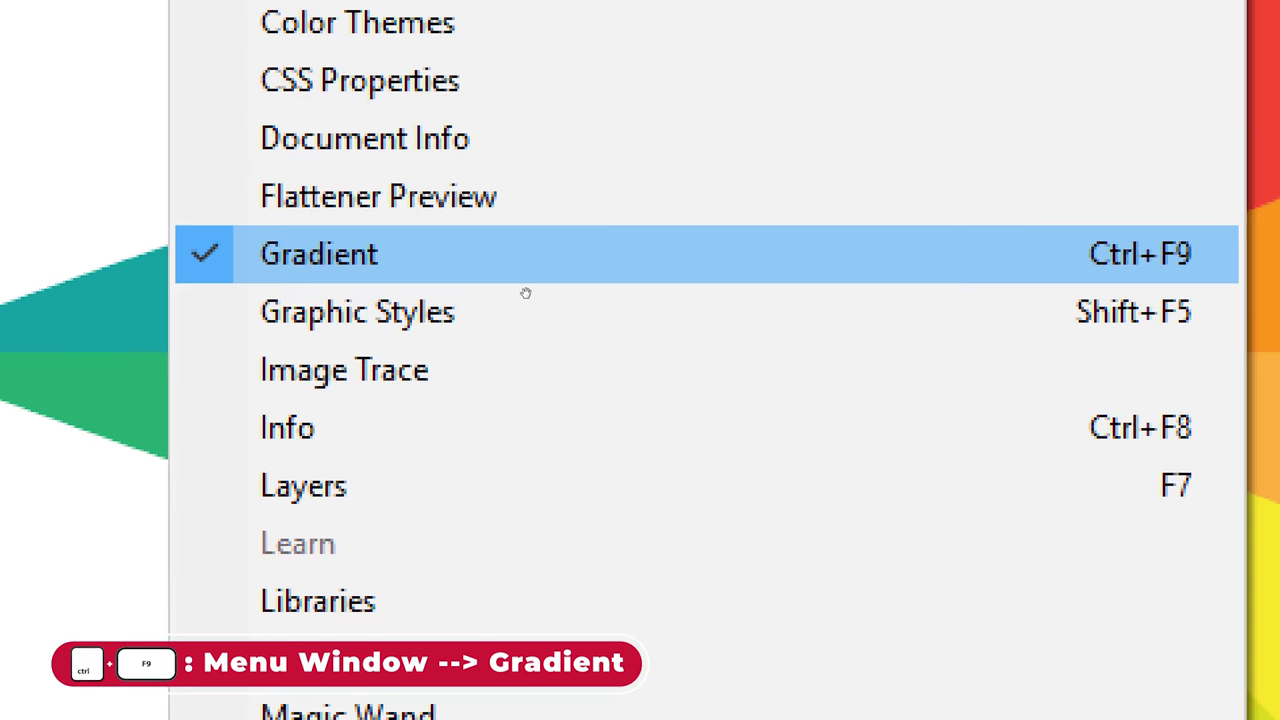
left_click_drag(240, 294, 1188, 295)
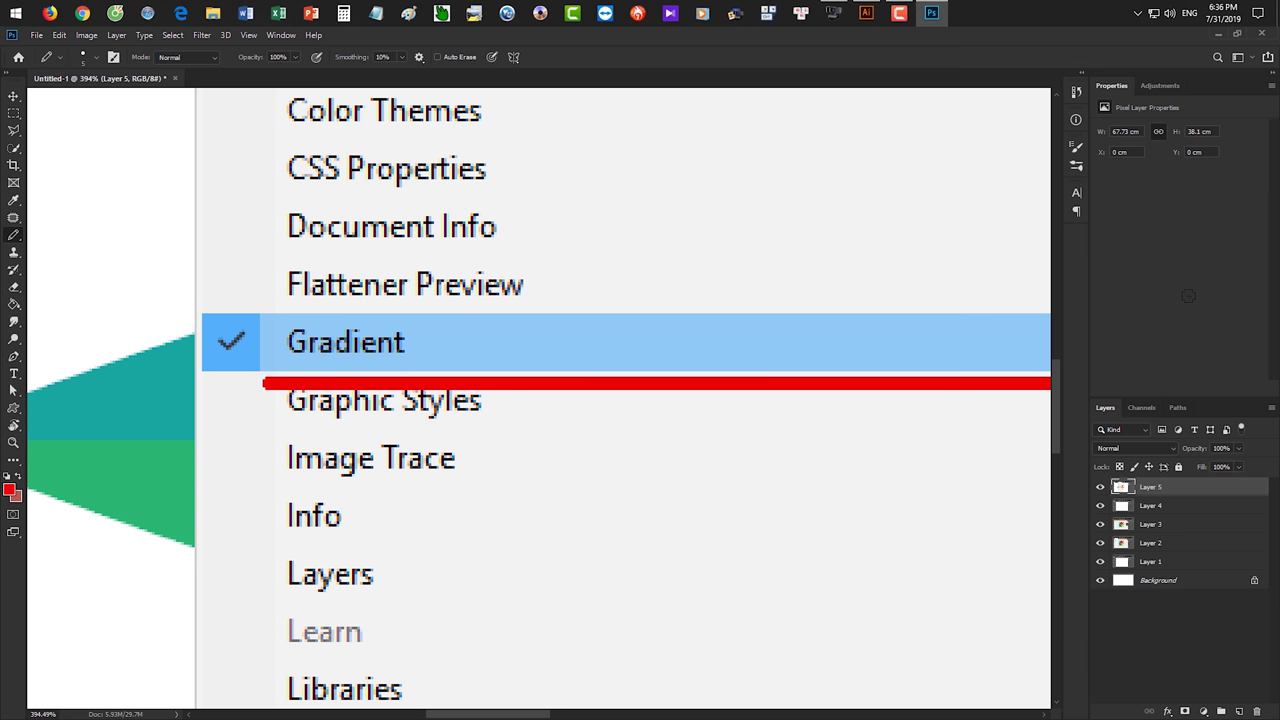
Back in Illustrator, close the panel list and return to the Selection tool.
left_click(866, 13)
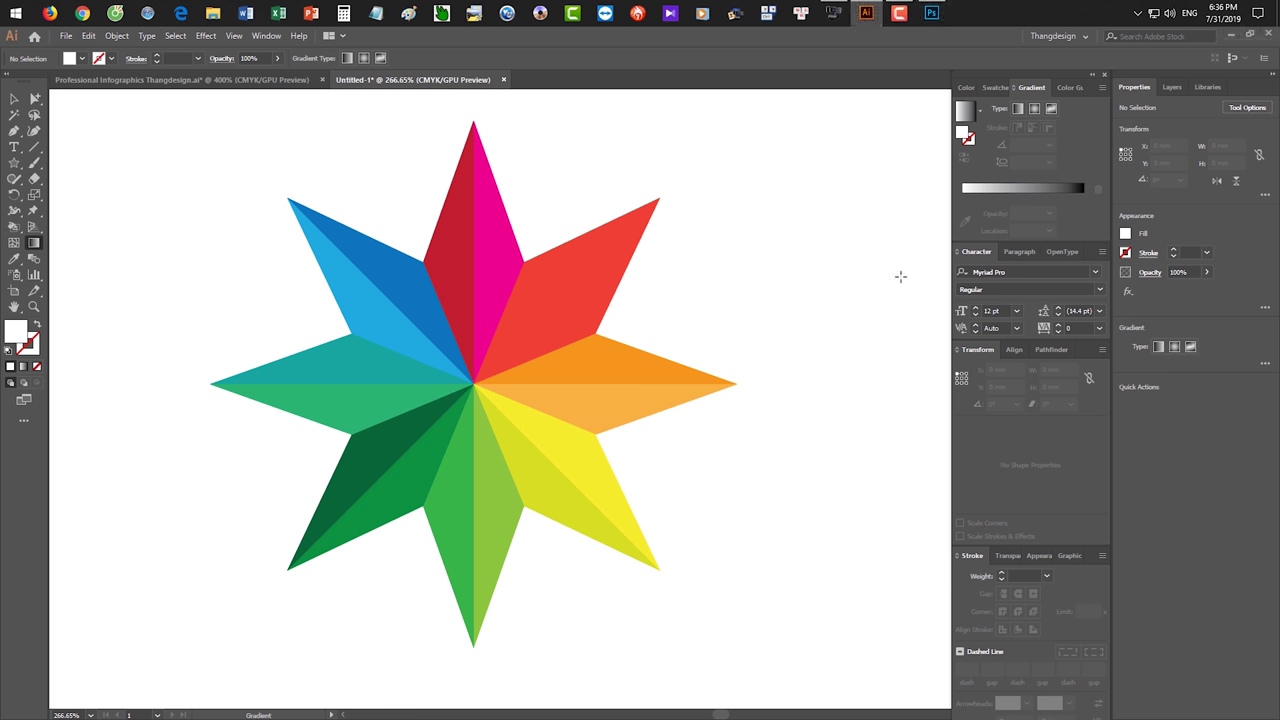
left_click(266, 36)
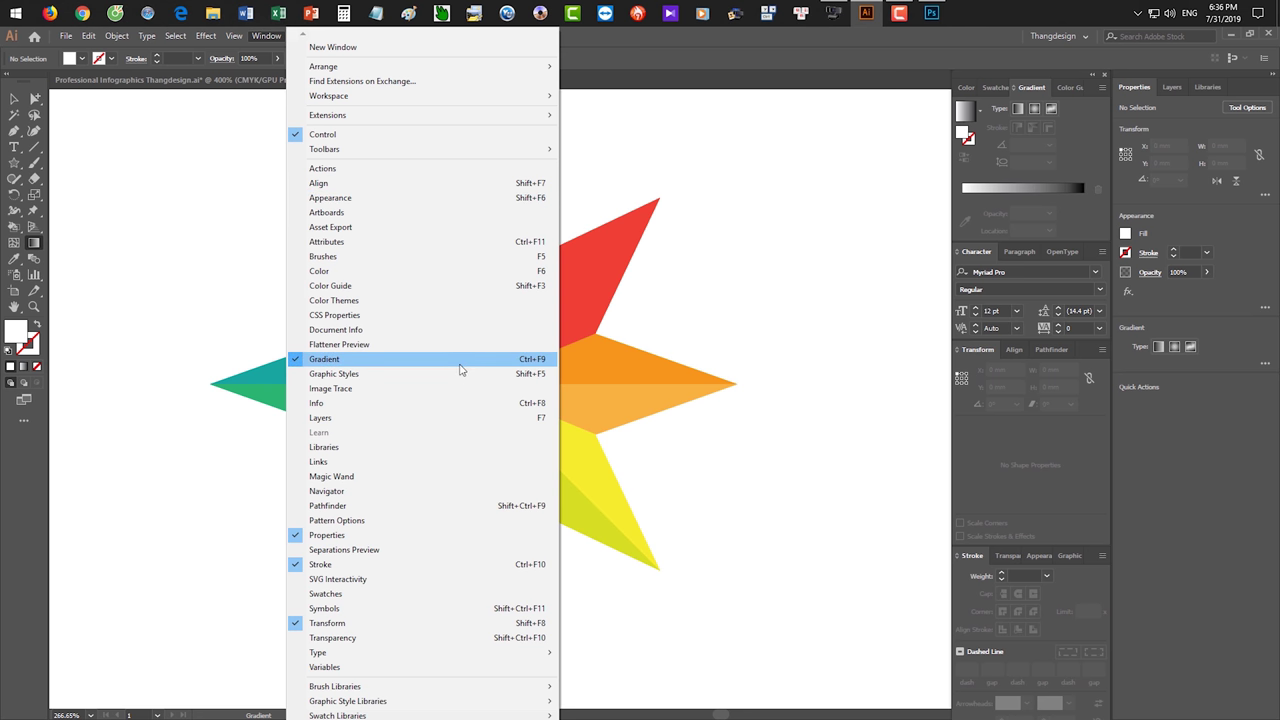
left_click(756, 151)
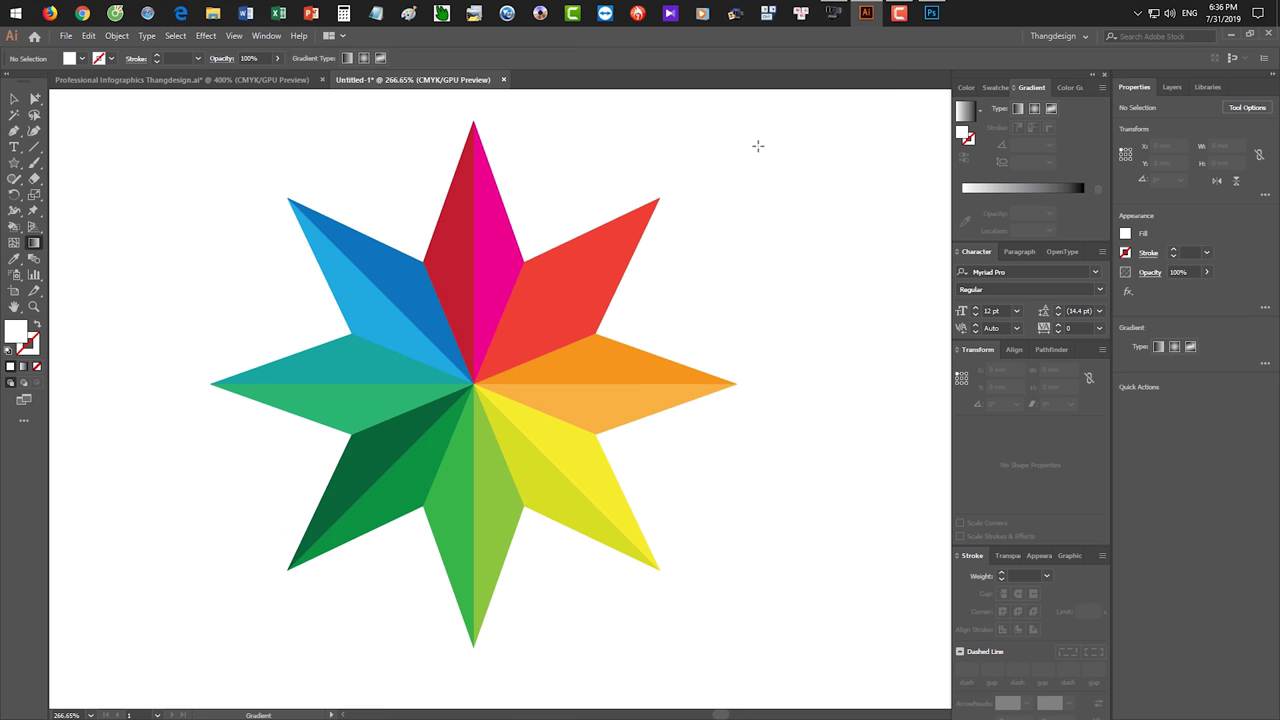
left_click(14, 98)
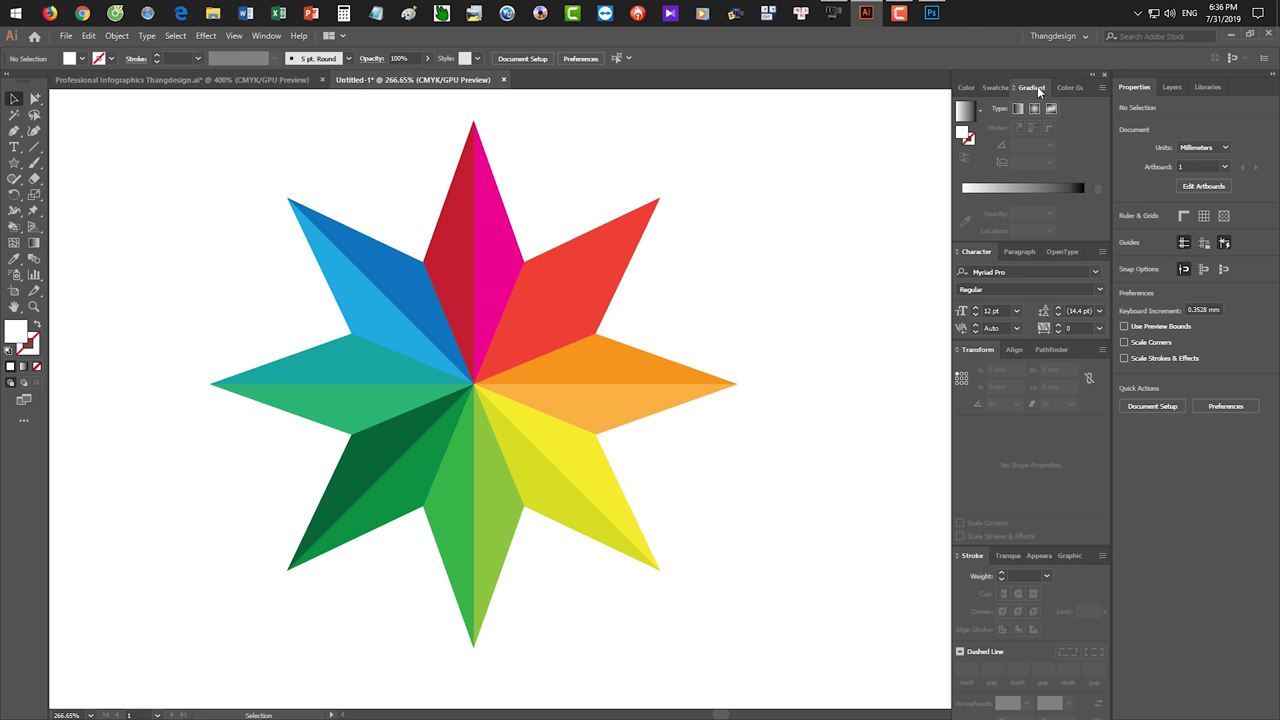
Dock the Gradient panel as the first tab in the Character group, then select half of the red point.
left_click_drag(1039, 92, 803, 163)
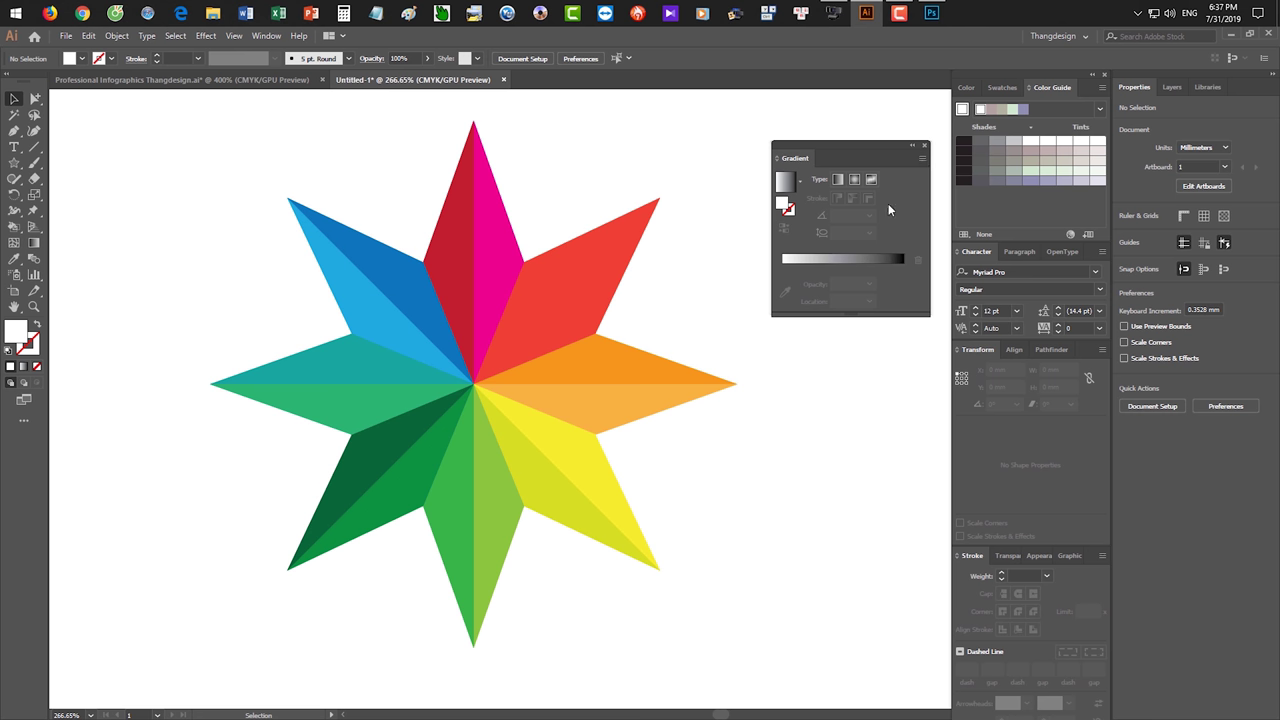
mouse_move(868, 148)
left_mouse_down()
mouse_move(997, 560)
mouse_move(962, 257)
left_mouse_up()
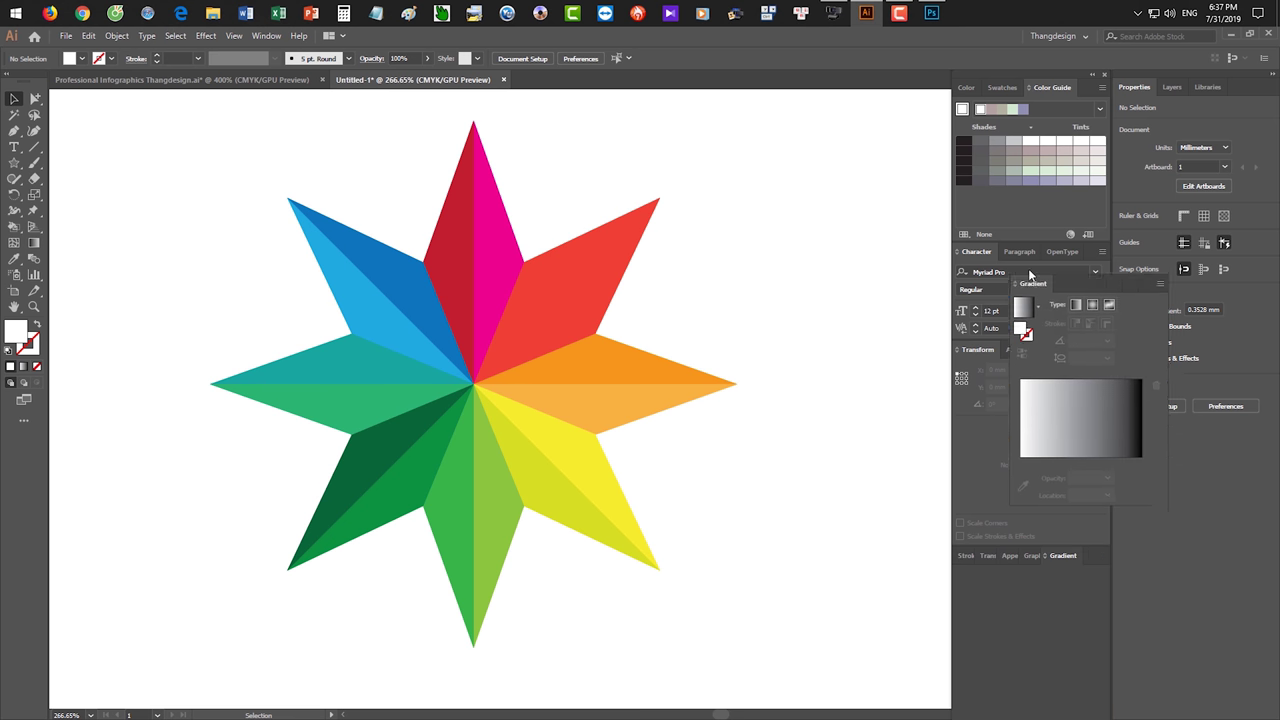
mouse_move(962, 257)
left_mouse_down()
mouse_move(1016, 254)
mouse_move(967, 252)
left_mouse_up()
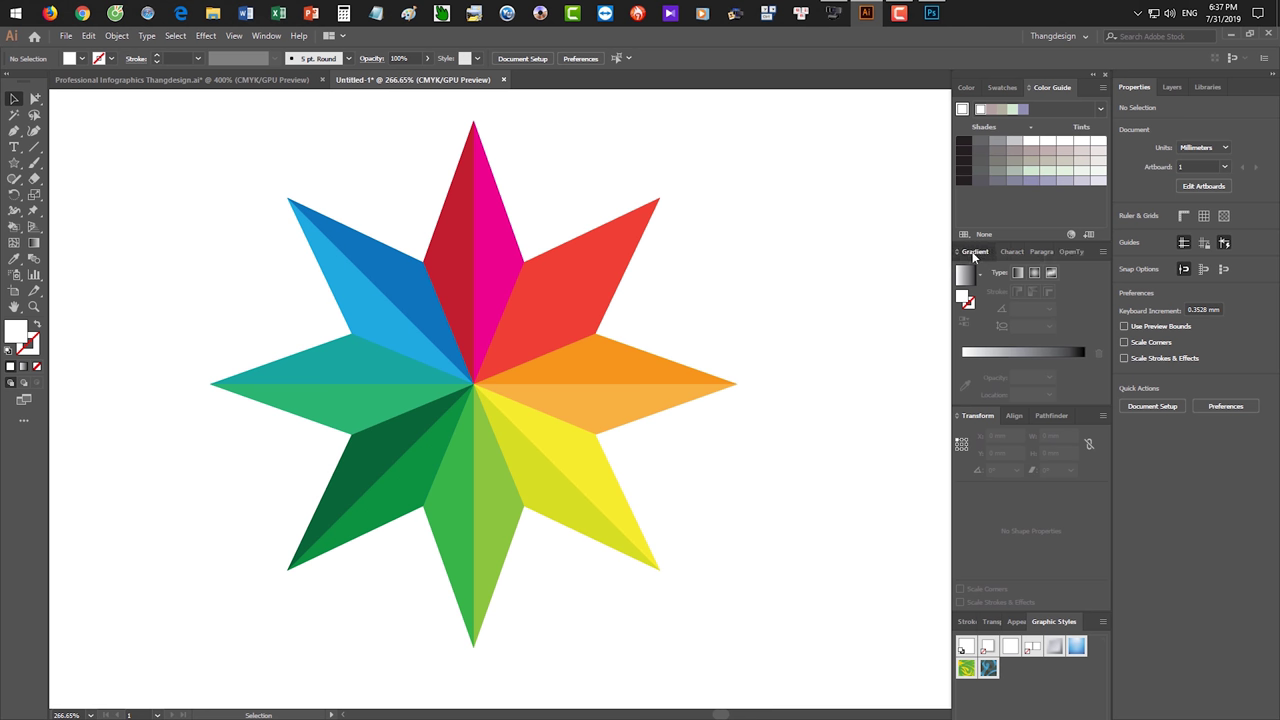
left_click(1002, 87)
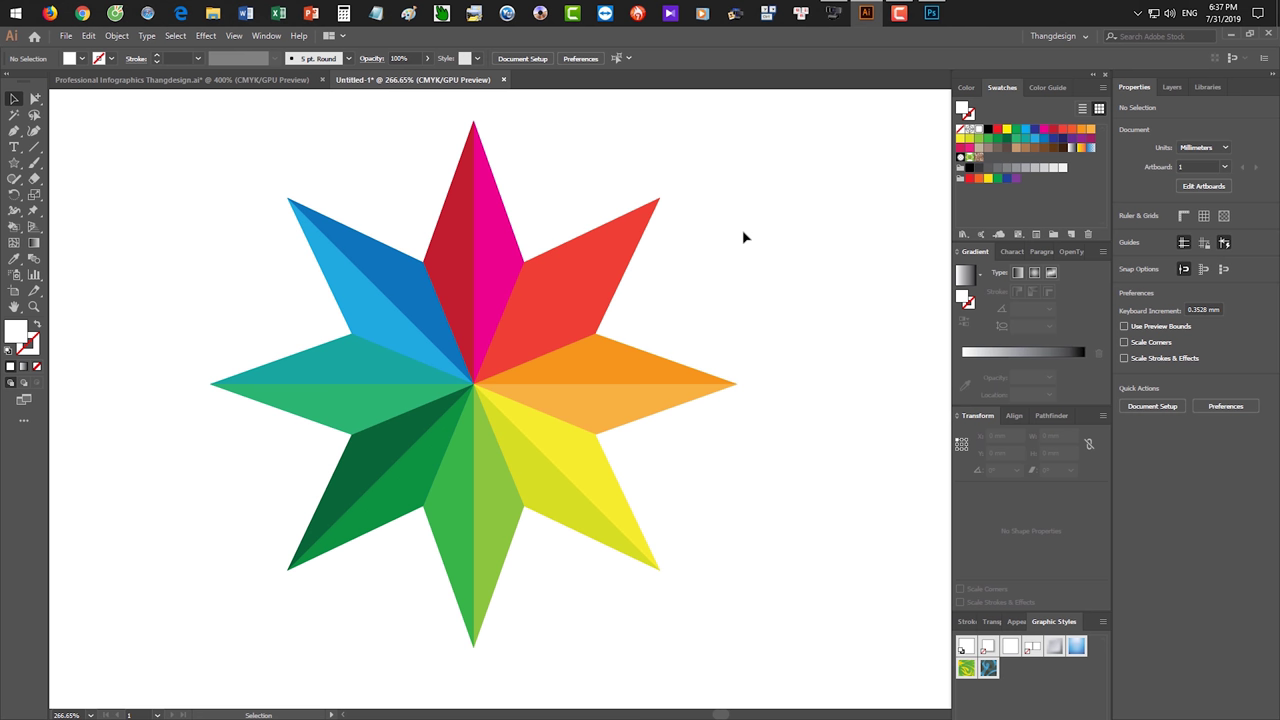
left_click(567, 253)
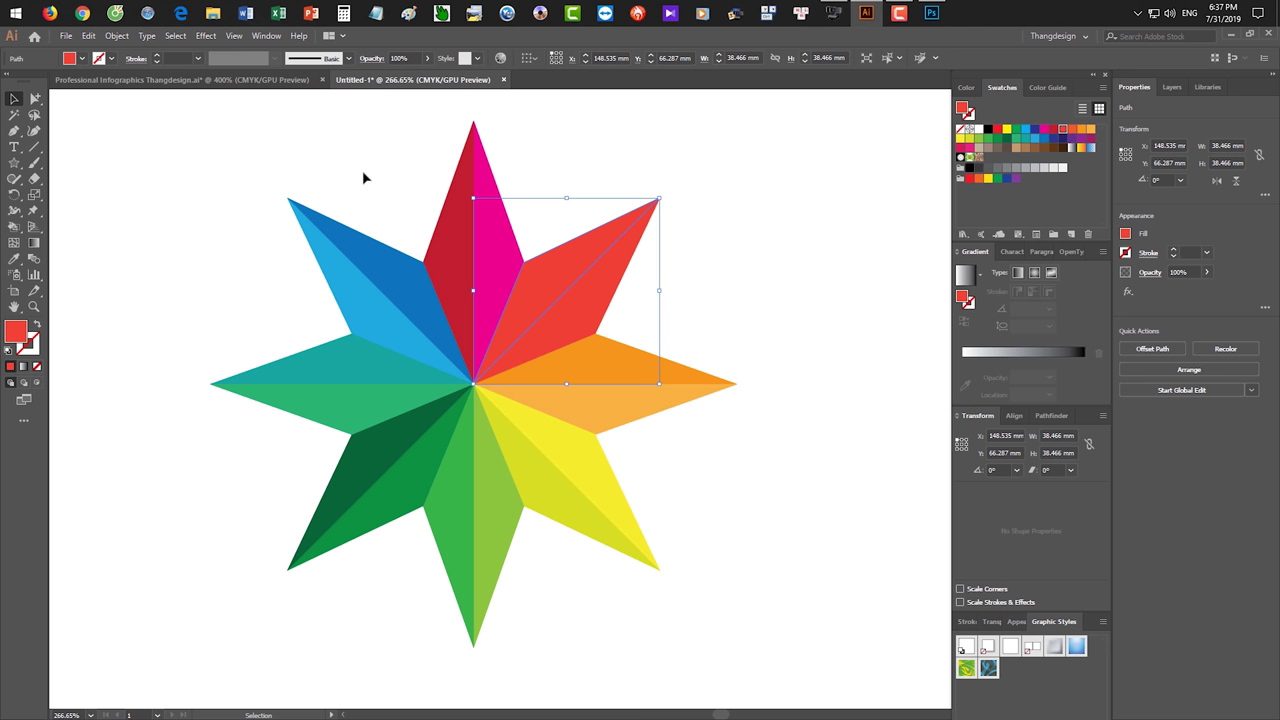
Apply a white-to-black gradient fill to the selected red piece, then undo it.
left_click(34, 243)
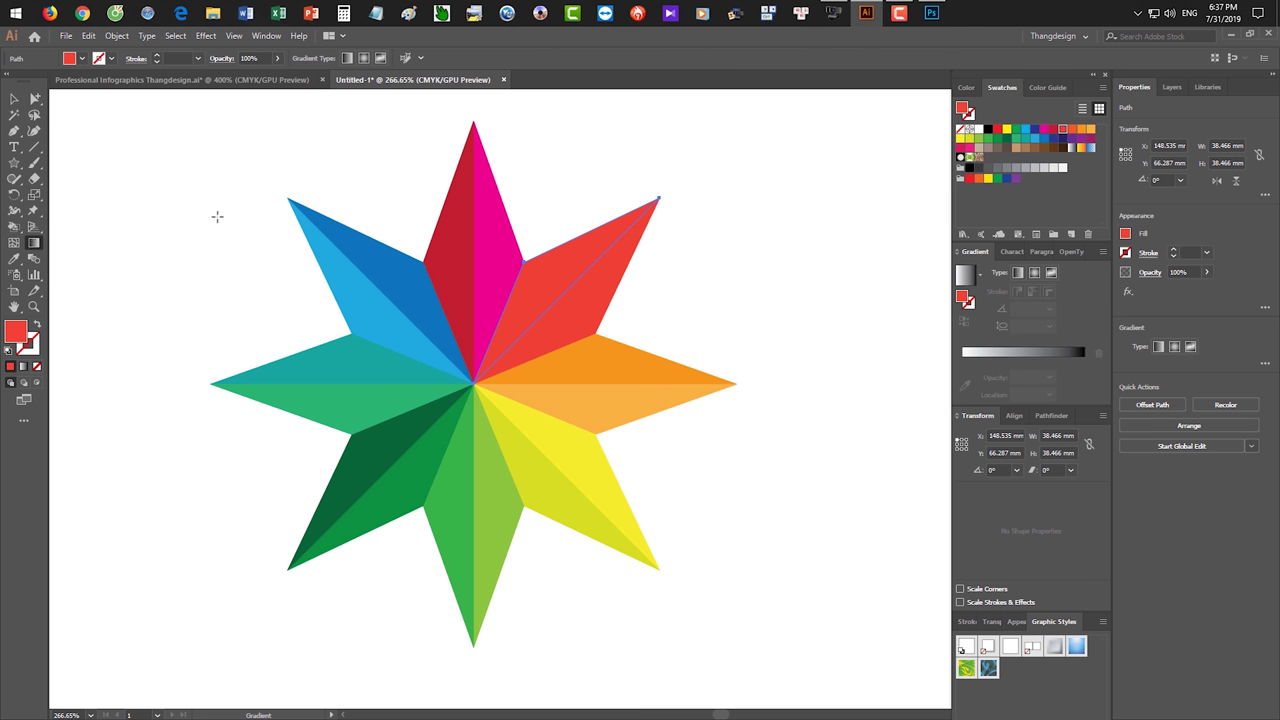
left_click(960, 272)
left_click(986, 352)
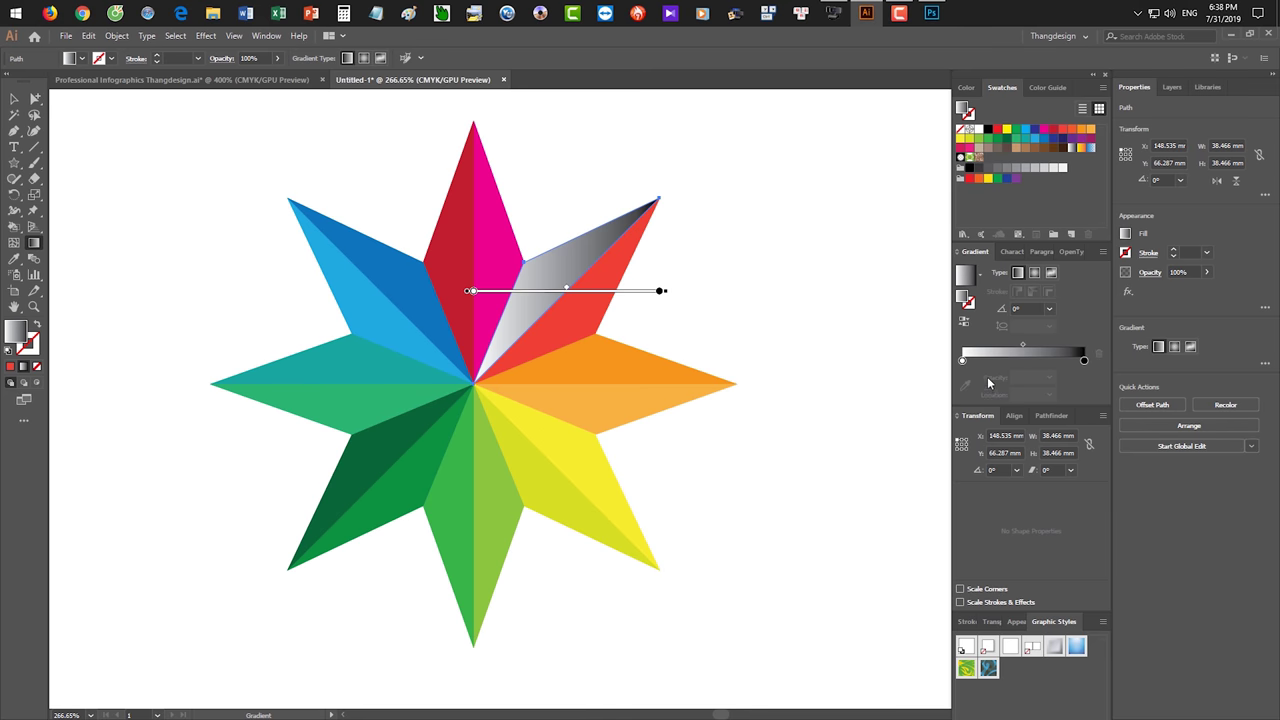
key("ctrl+z")
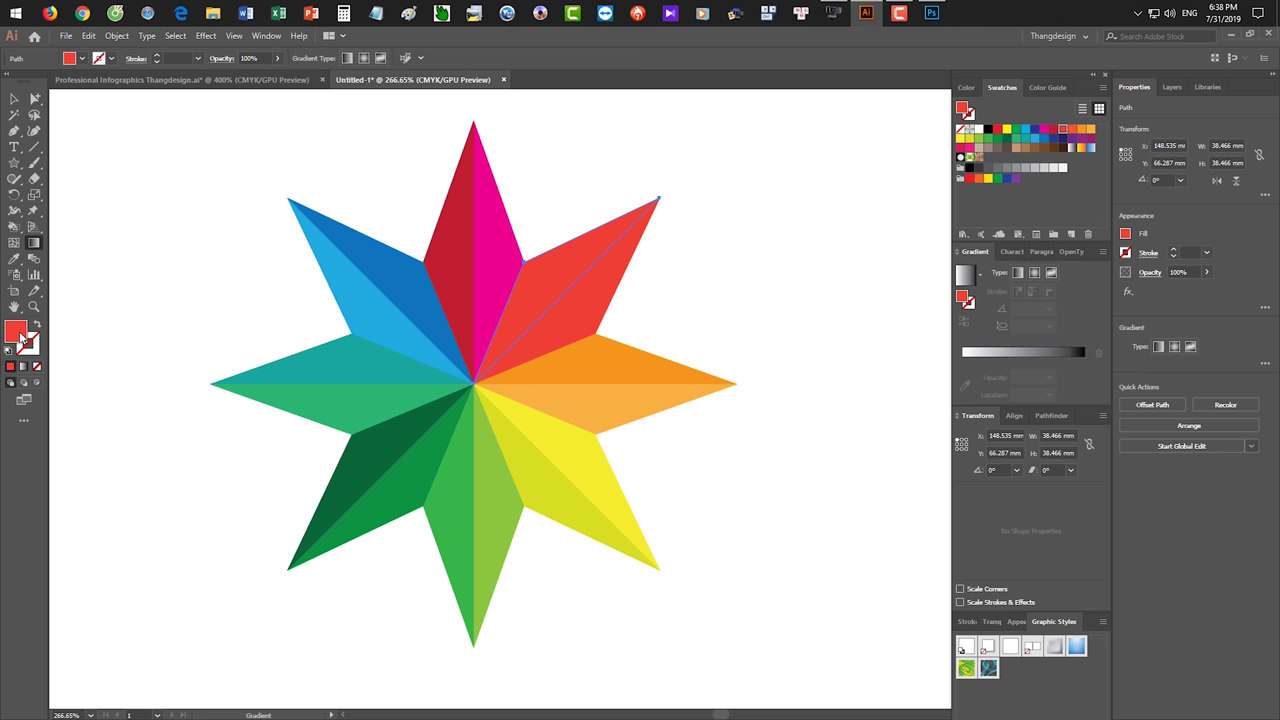
Reapply and undo the white-to-black gradient, then swap the piece's fill and stroke.
left_click(995, 350)
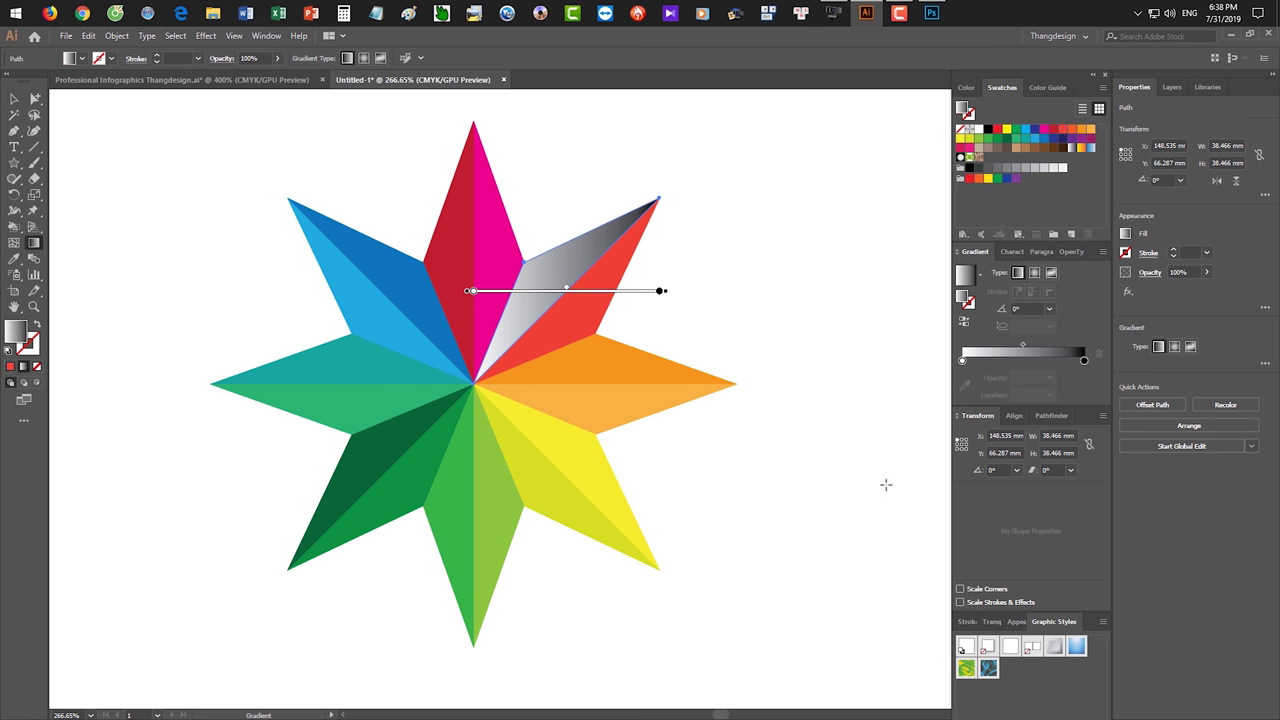
key("ctrl+z")
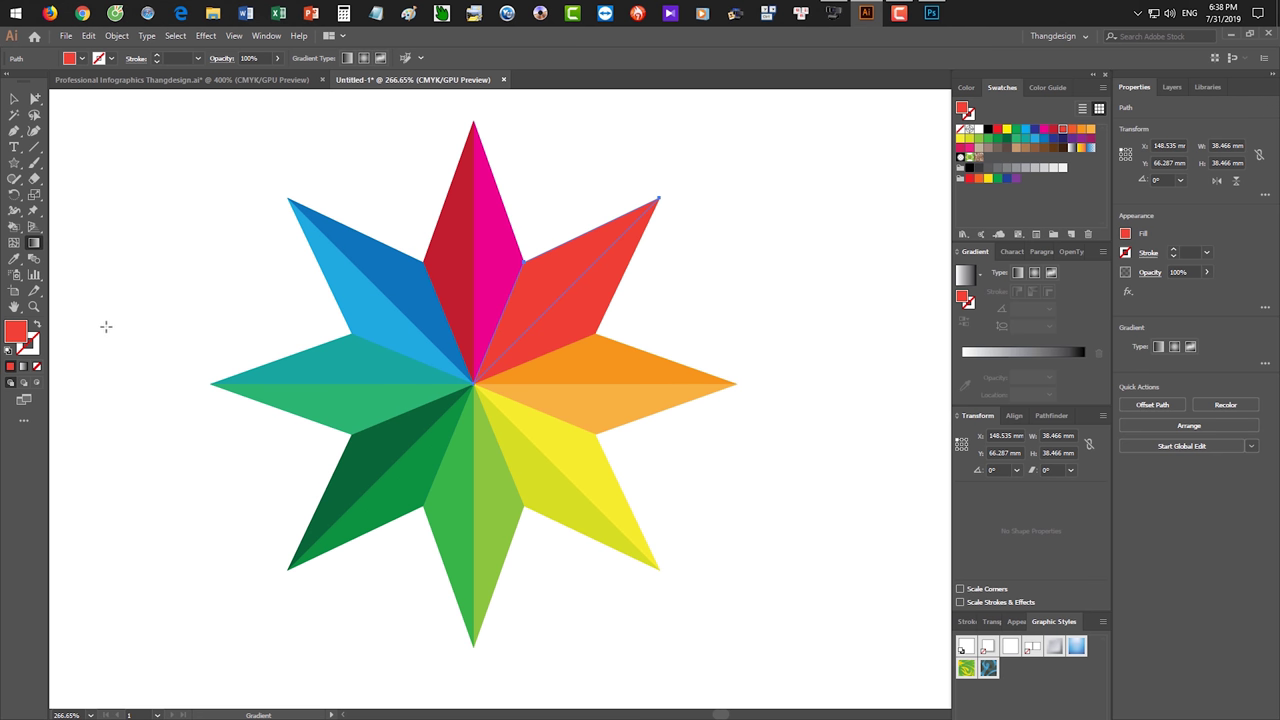
left_click(36, 324)
left_click(30, 346)
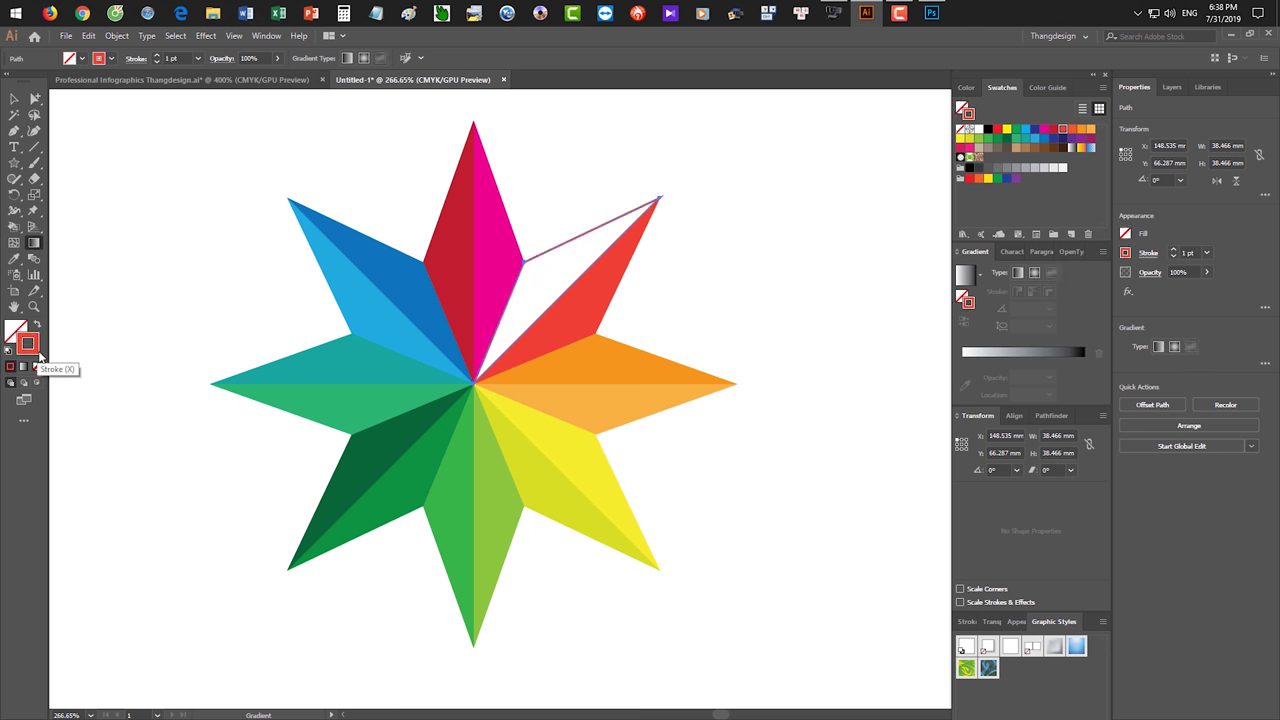
Fill the face light blue via the colour picker and give its outline a white-to-black gradient.
left_click(30, 336)
double_click(30, 332)
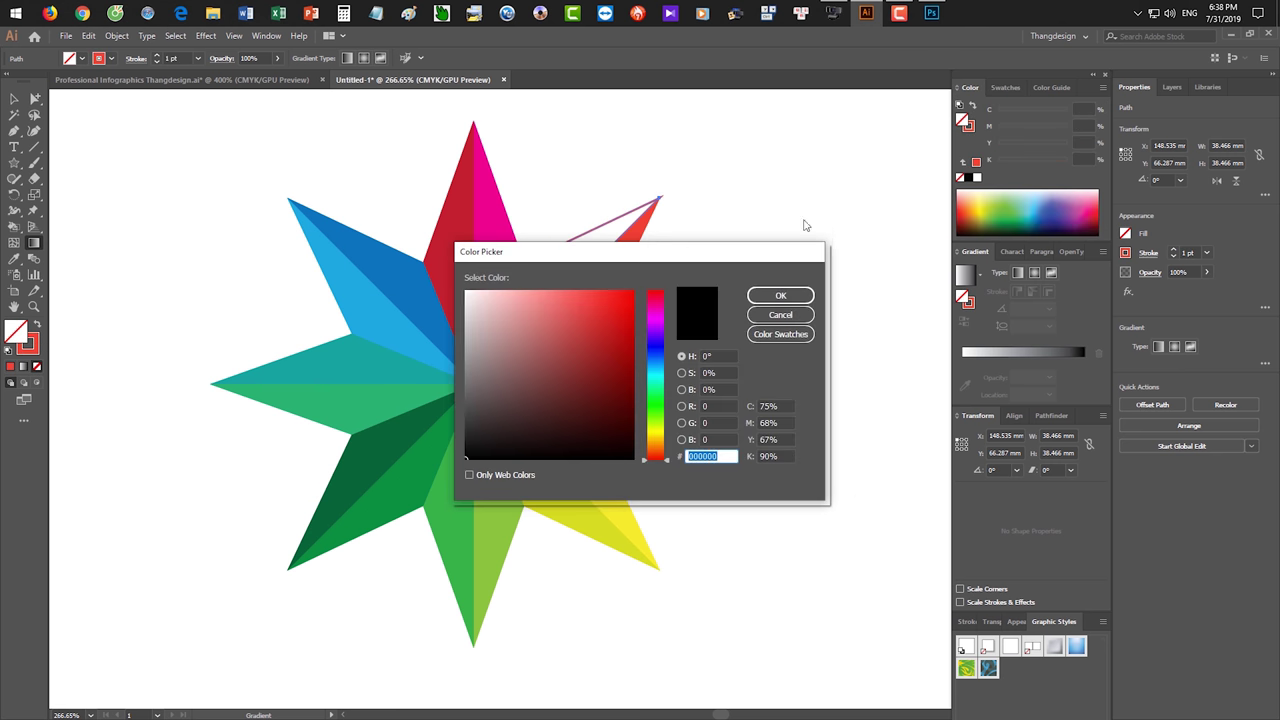
left_click(604, 313)
left_click(655, 360)
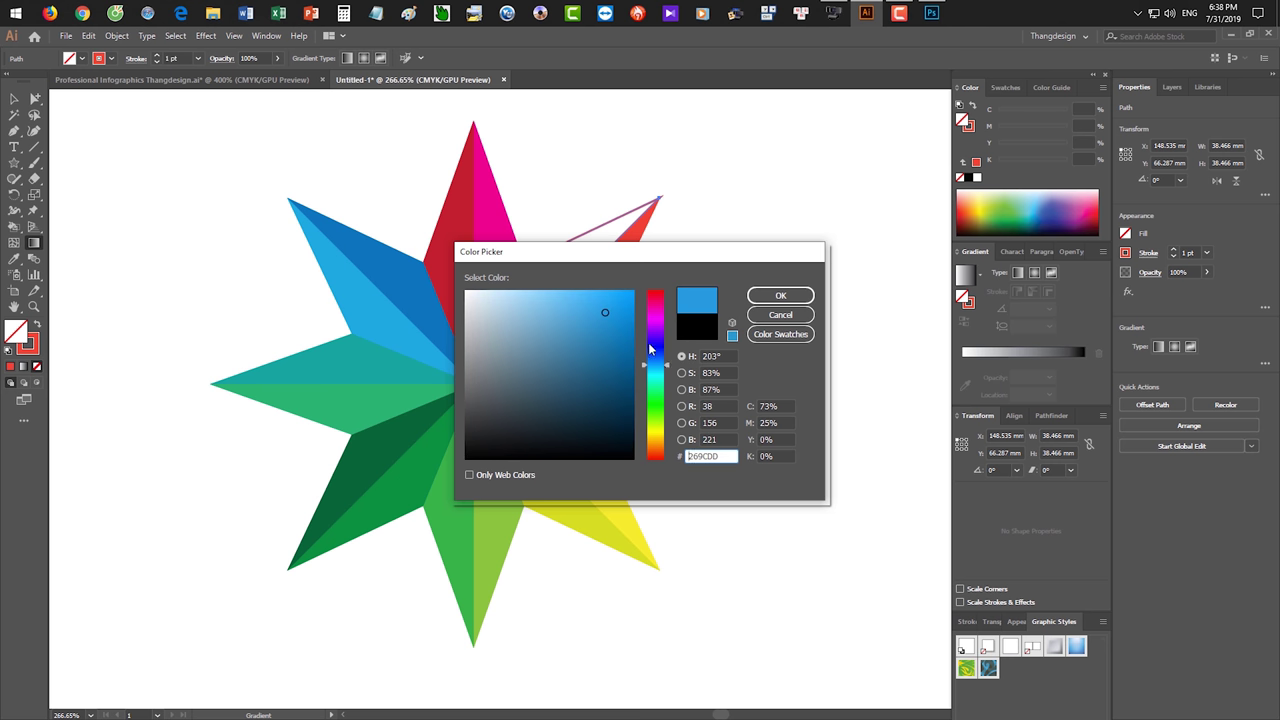
left_click(780, 295)
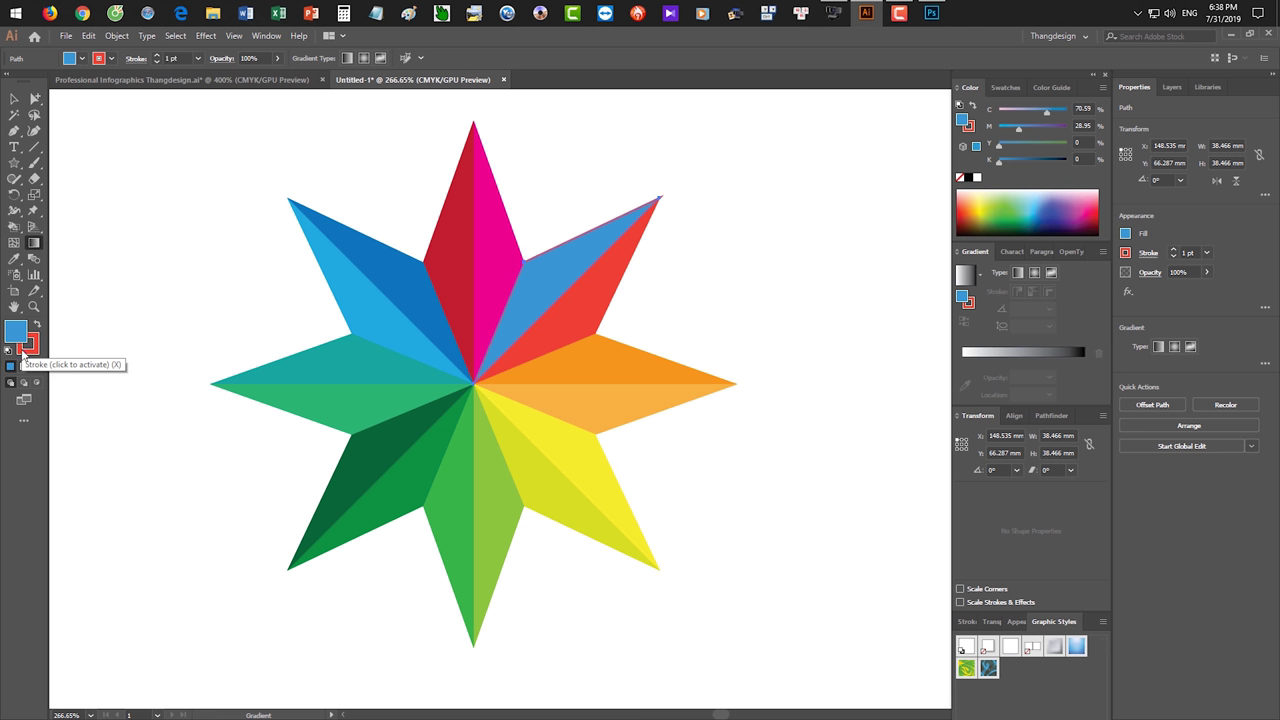
left_click(23, 354)
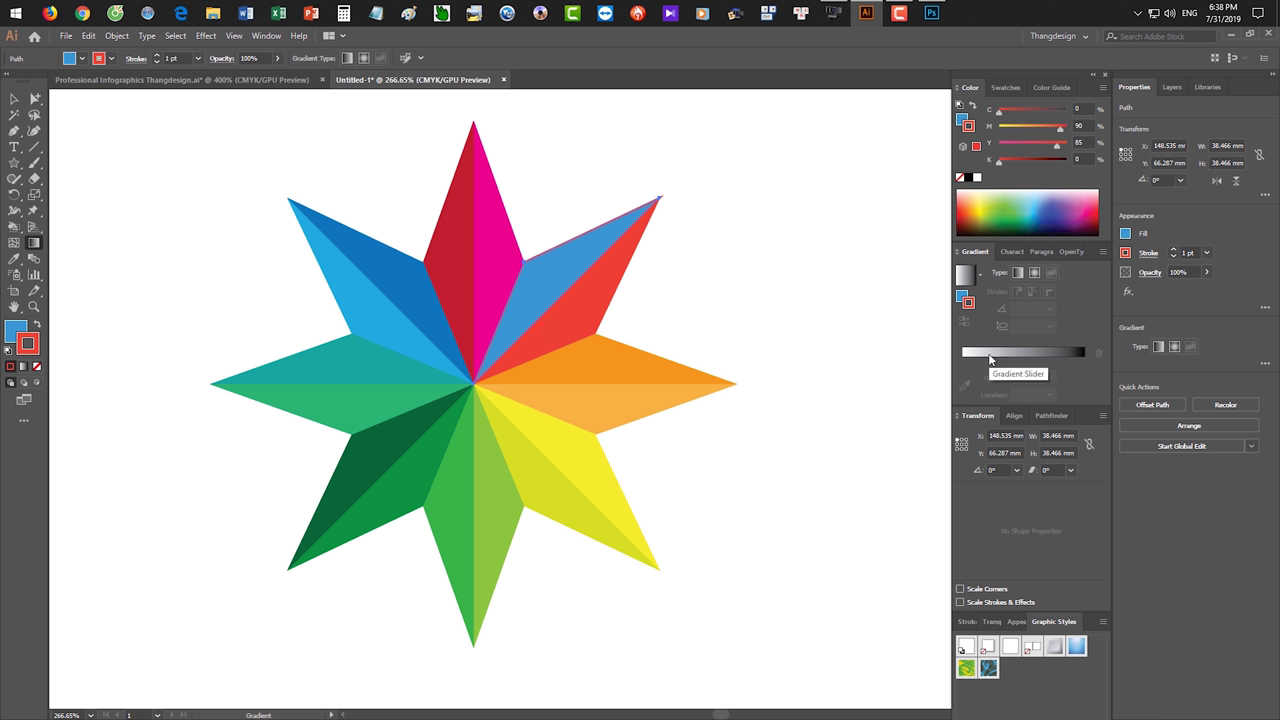
left_click(989, 355)
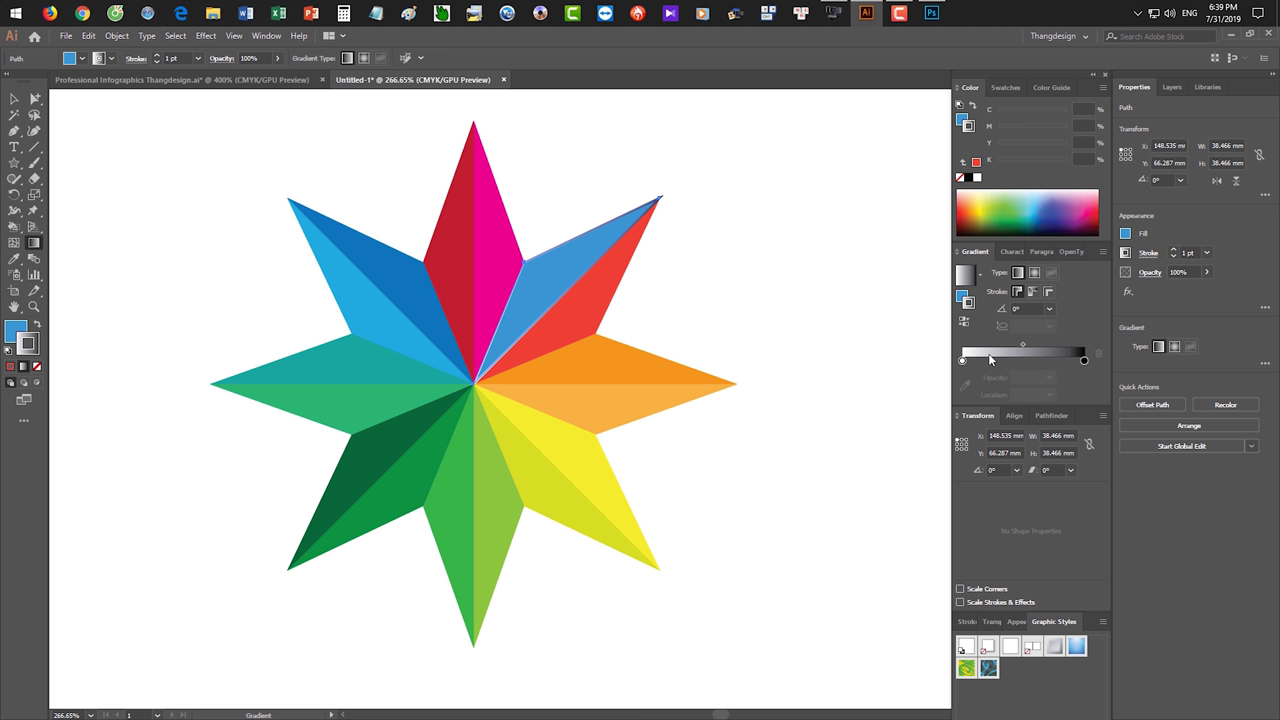
Set the stroke to None, fill the light-blue face with a white-to-black gradient, and show Swatches.
key("slash")
key("x")
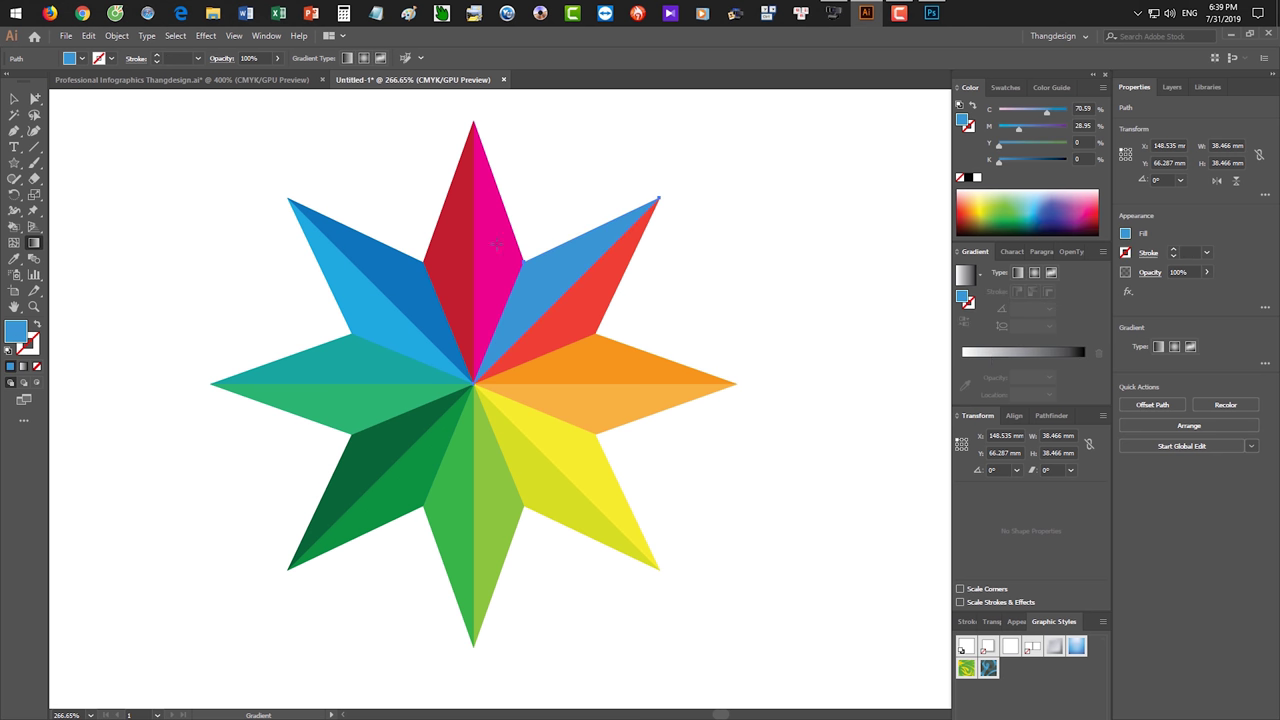
left_click(1031, 355)
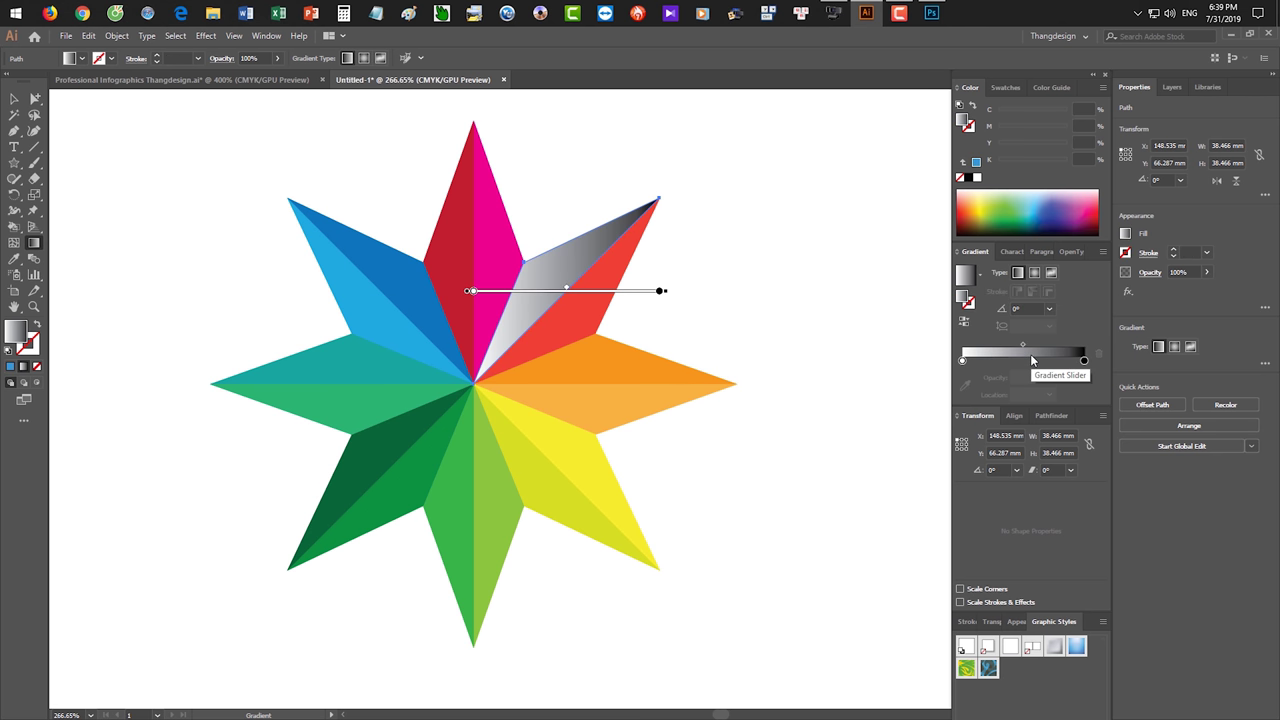
left_click(1005, 88)
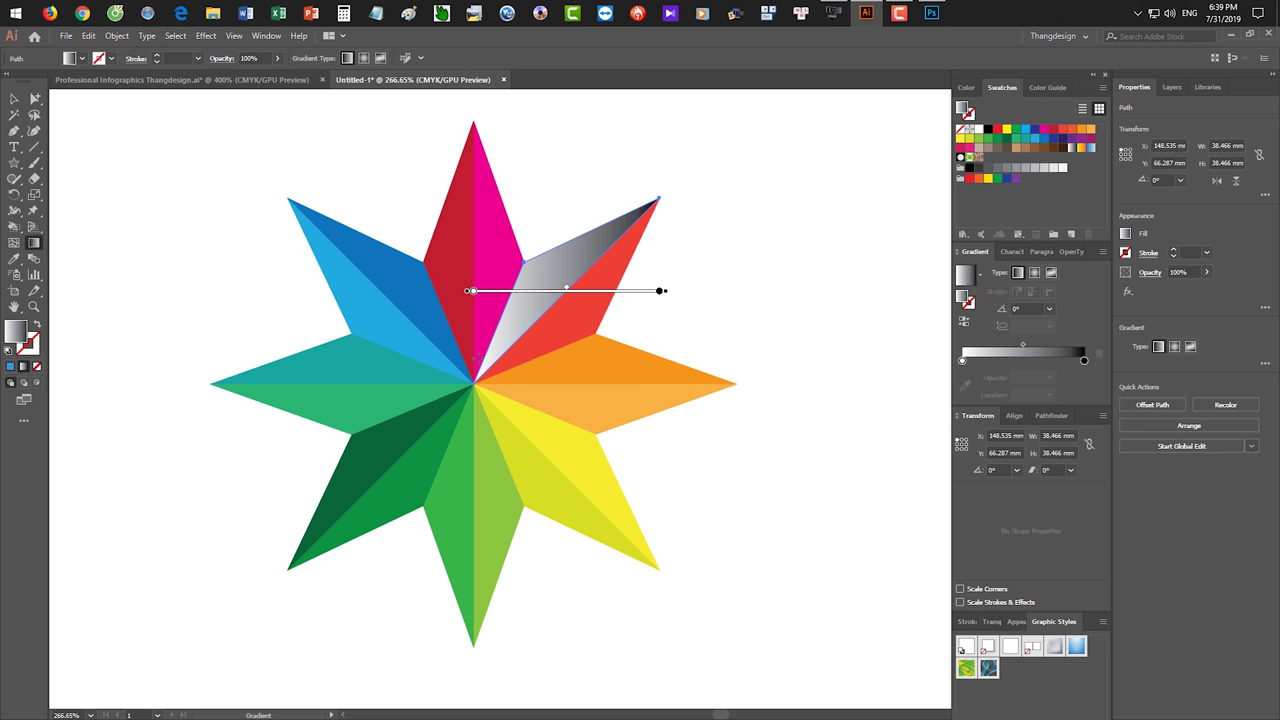
Redraw the gradient from the star's centre to the upper-right tip at about 45°, then add a colour stop.
left_click_drag(473, 383, 680, 171)
mouse_move(469, 384)
left_mouse_down()
mouse_move(455, 236)
mouse_move(656, 192)
left_mouse_up()
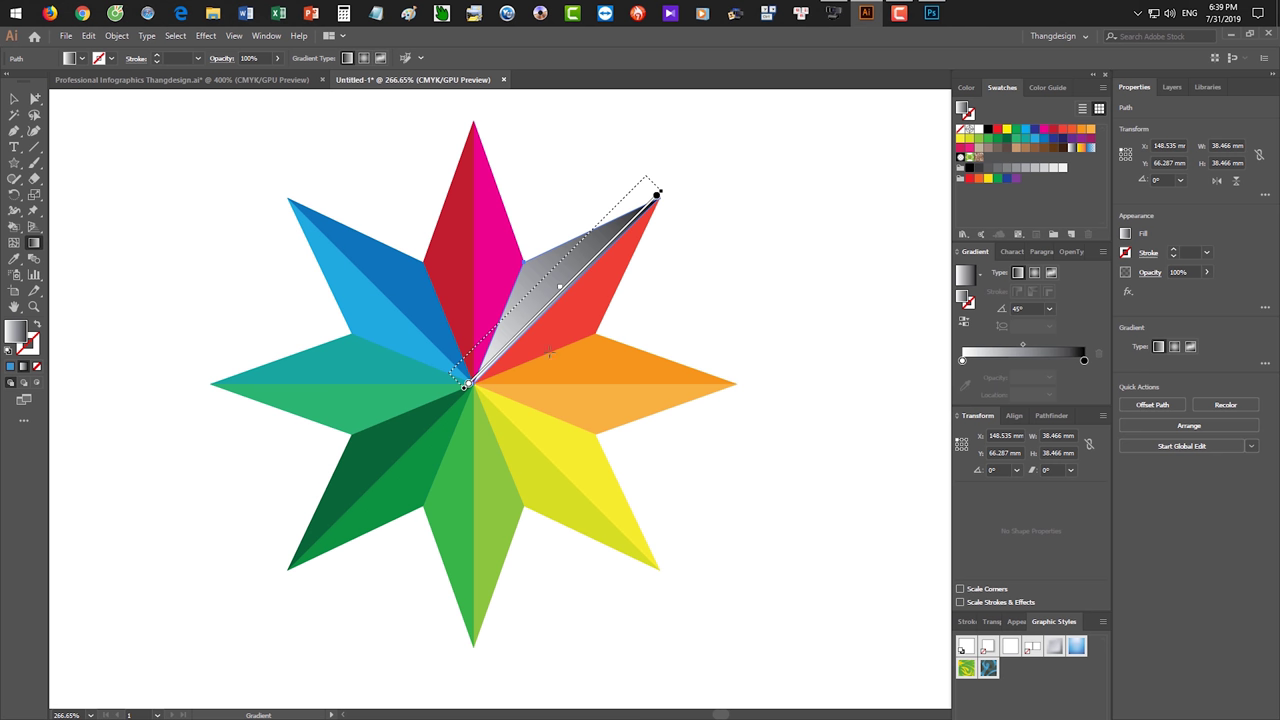
scroll(540, 340, "up", 3)
left_click_drag(557, 366, 532, 506)
left_click_drag(438, 567, 713, 291)
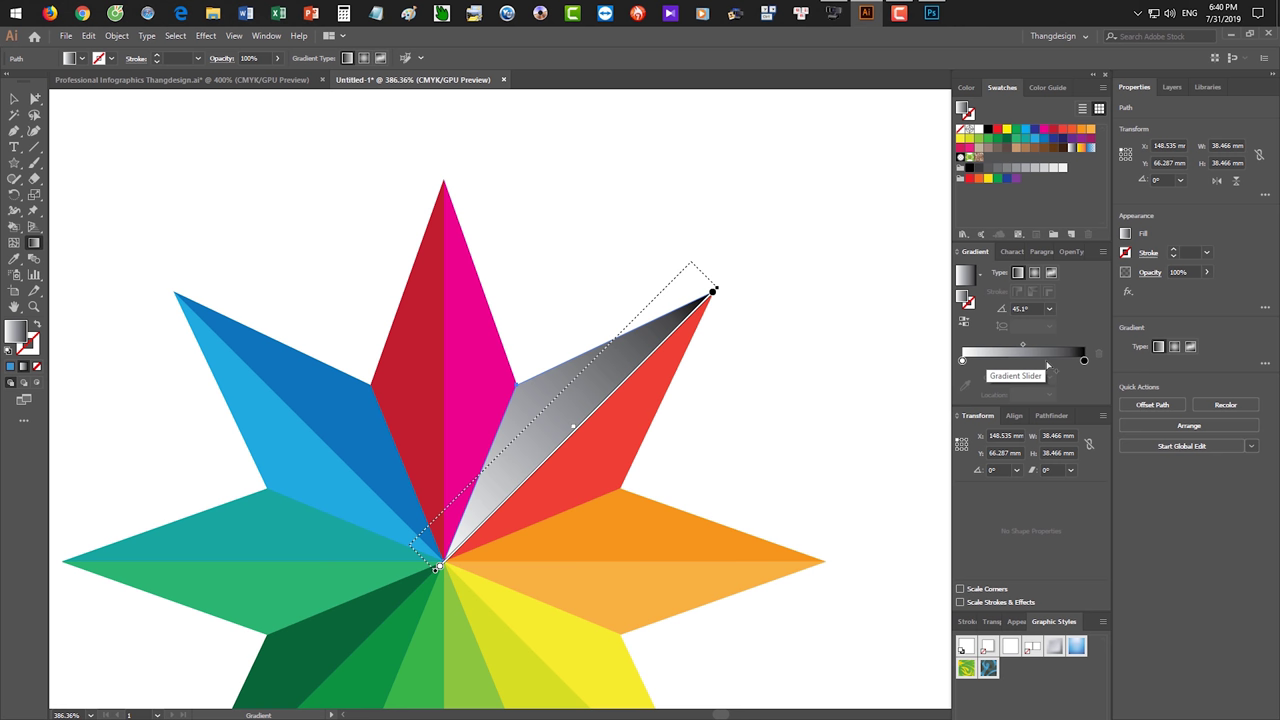
left_click(1046, 361)
Add colour stops, delete the extras, and move a second stop to 69.77%, then redraw the gradient centre-to-tip.
left_click(1000, 361)
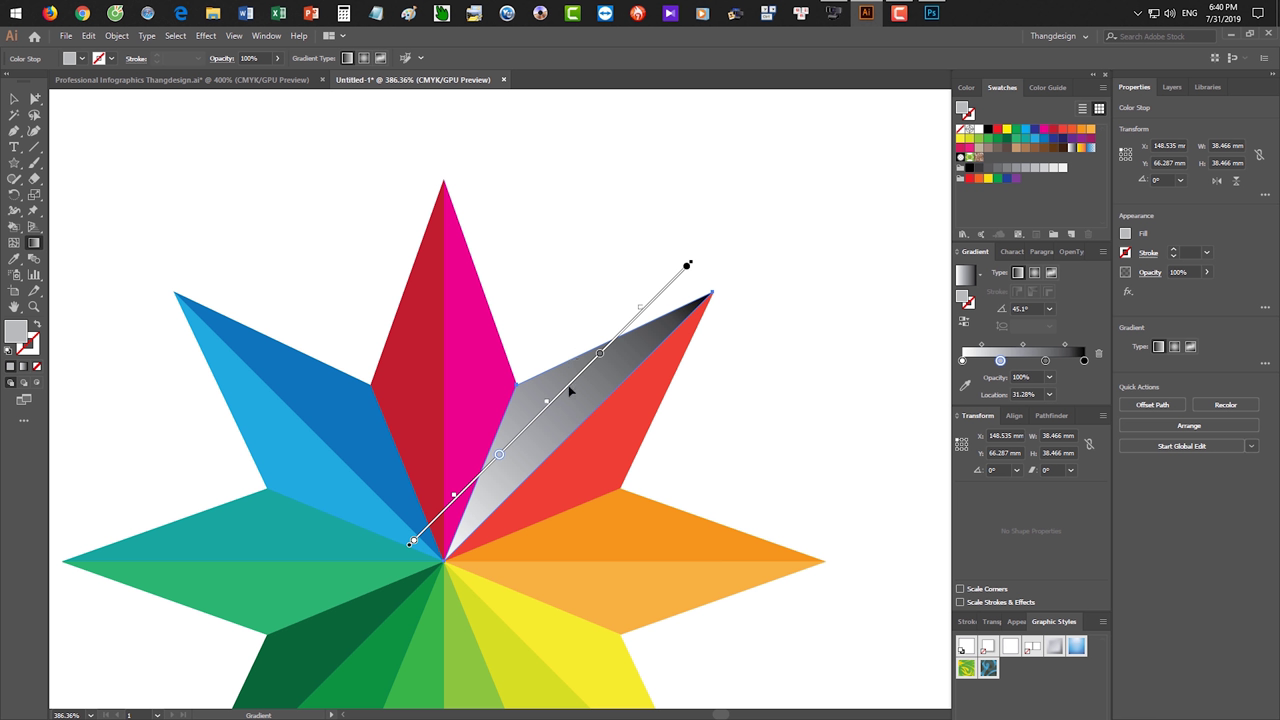
left_click(574, 388)
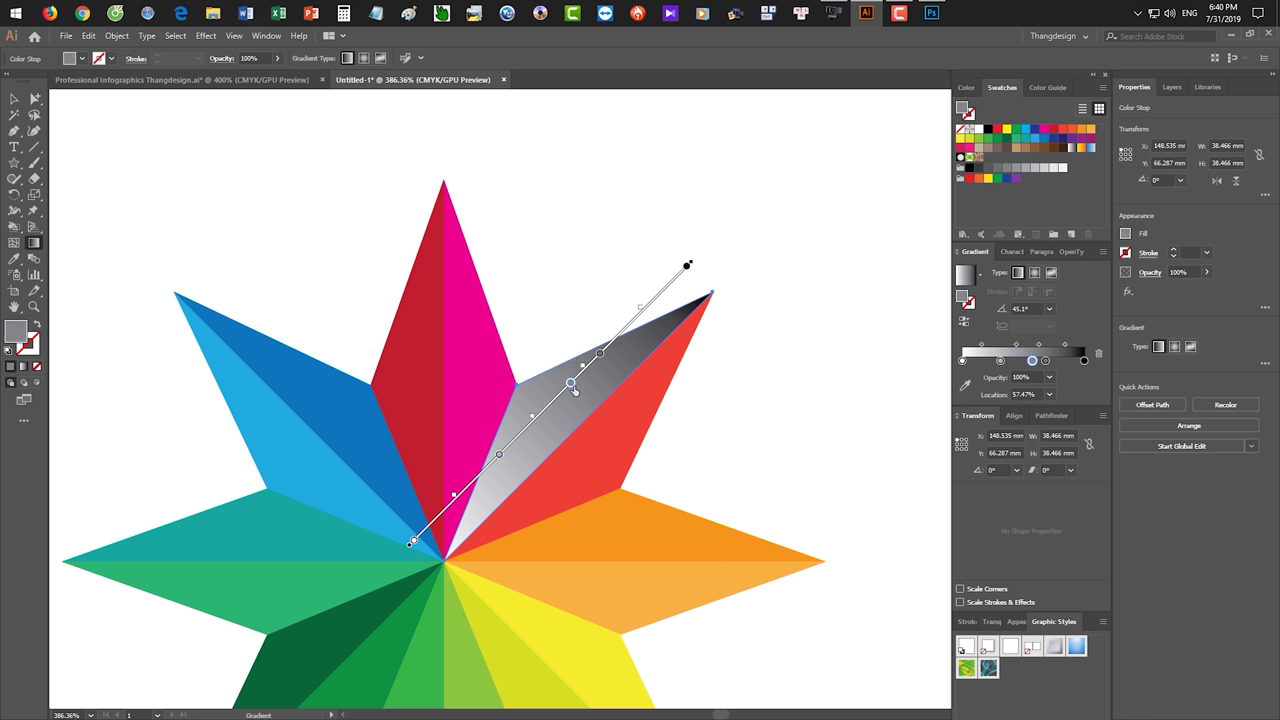
left_click(535, 422)
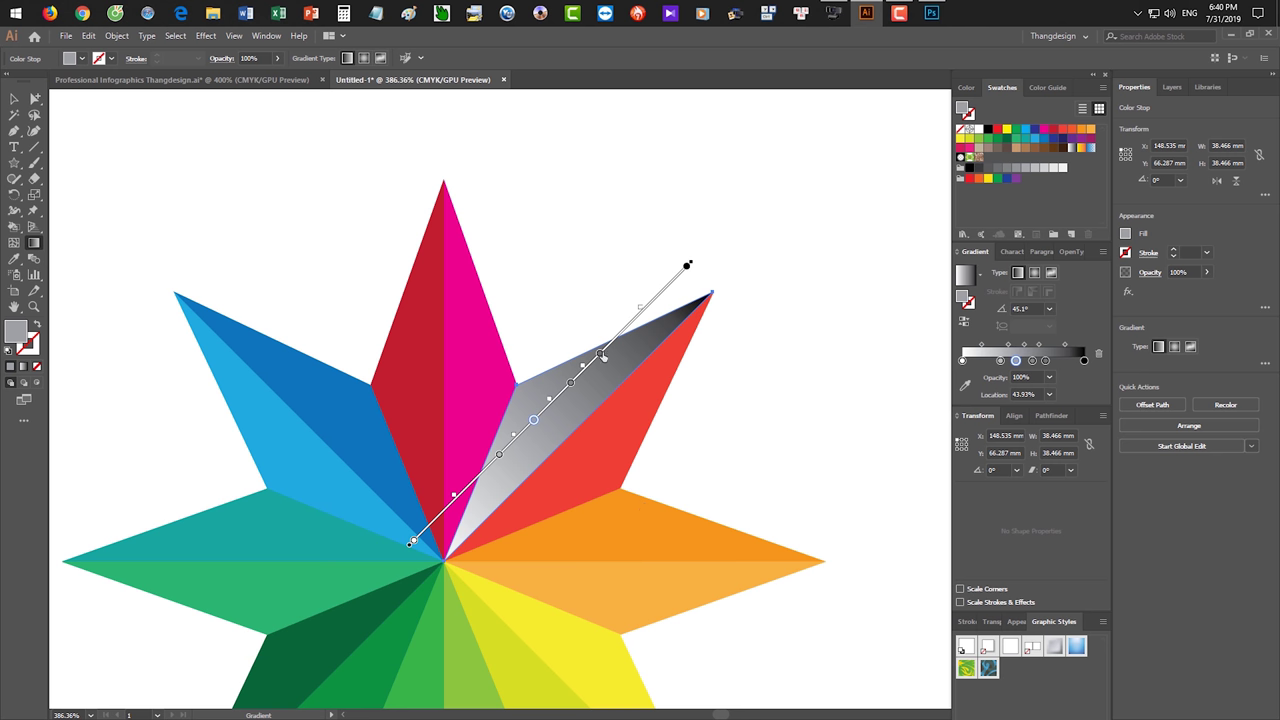
left_click_drag(600, 356, 631, 382)
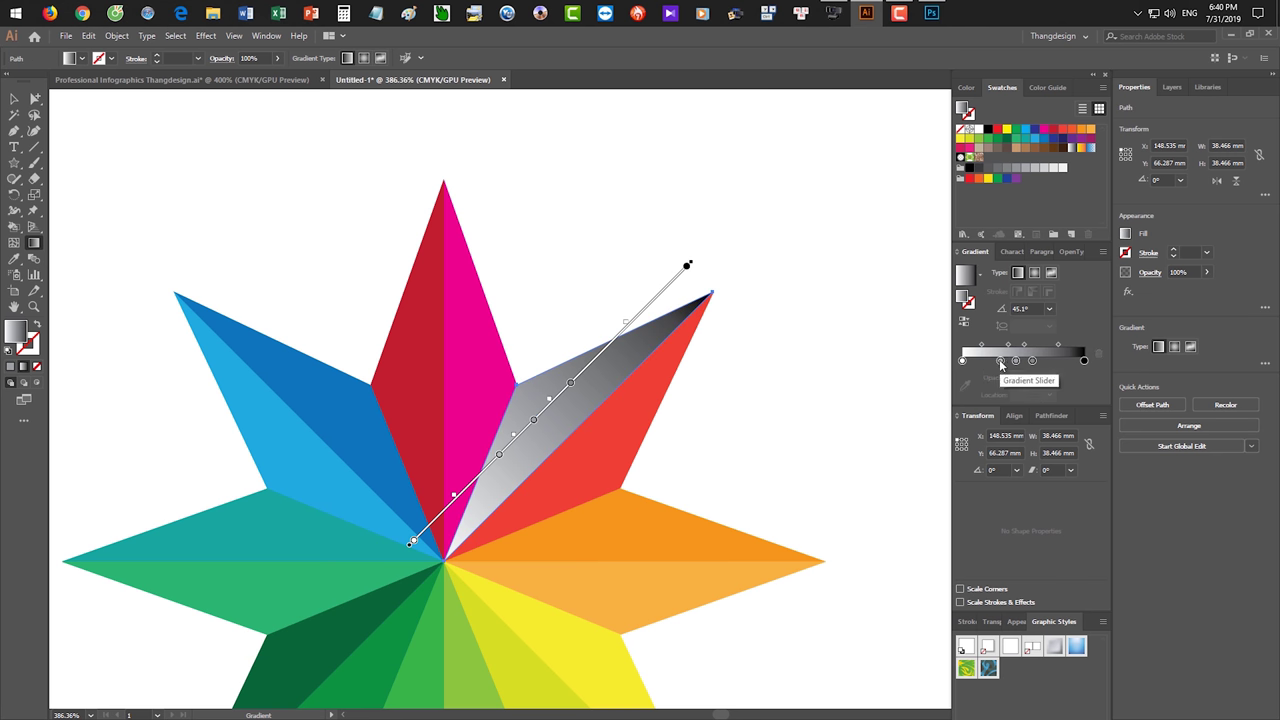
left_click_drag(1001, 362, 1003, 385)
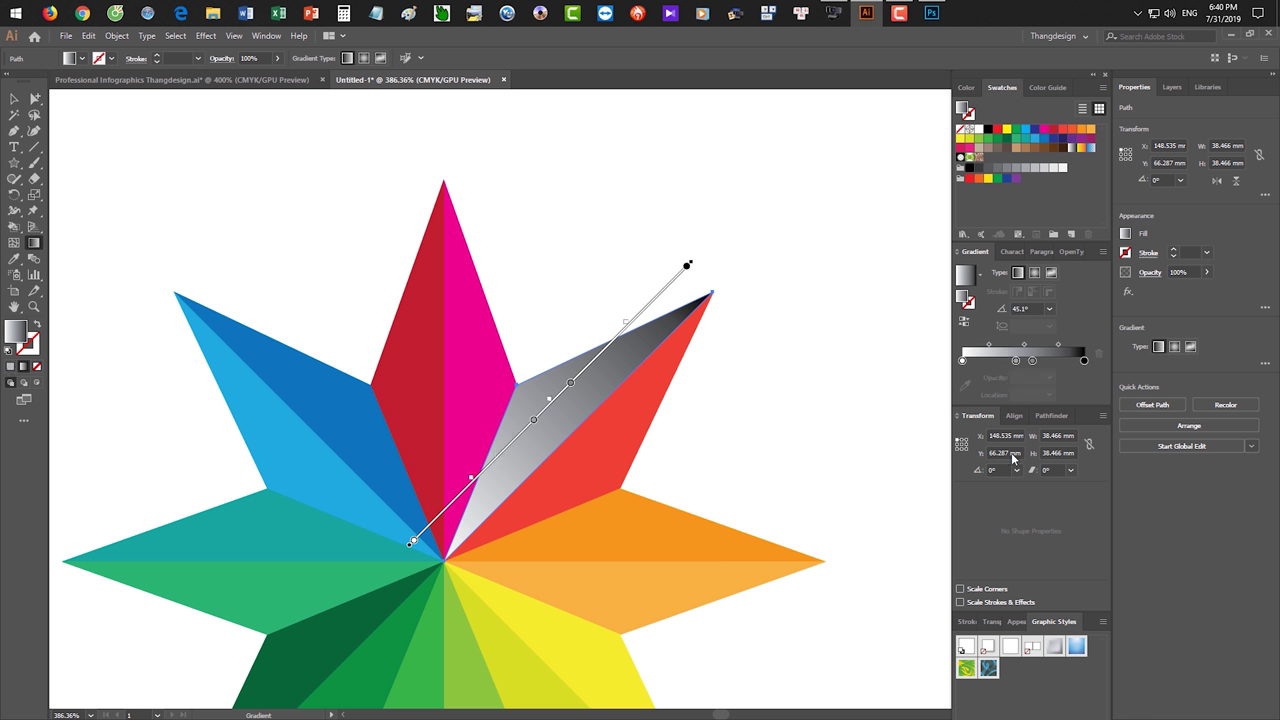
left_click_drag(1033, 364, 1003, 365)
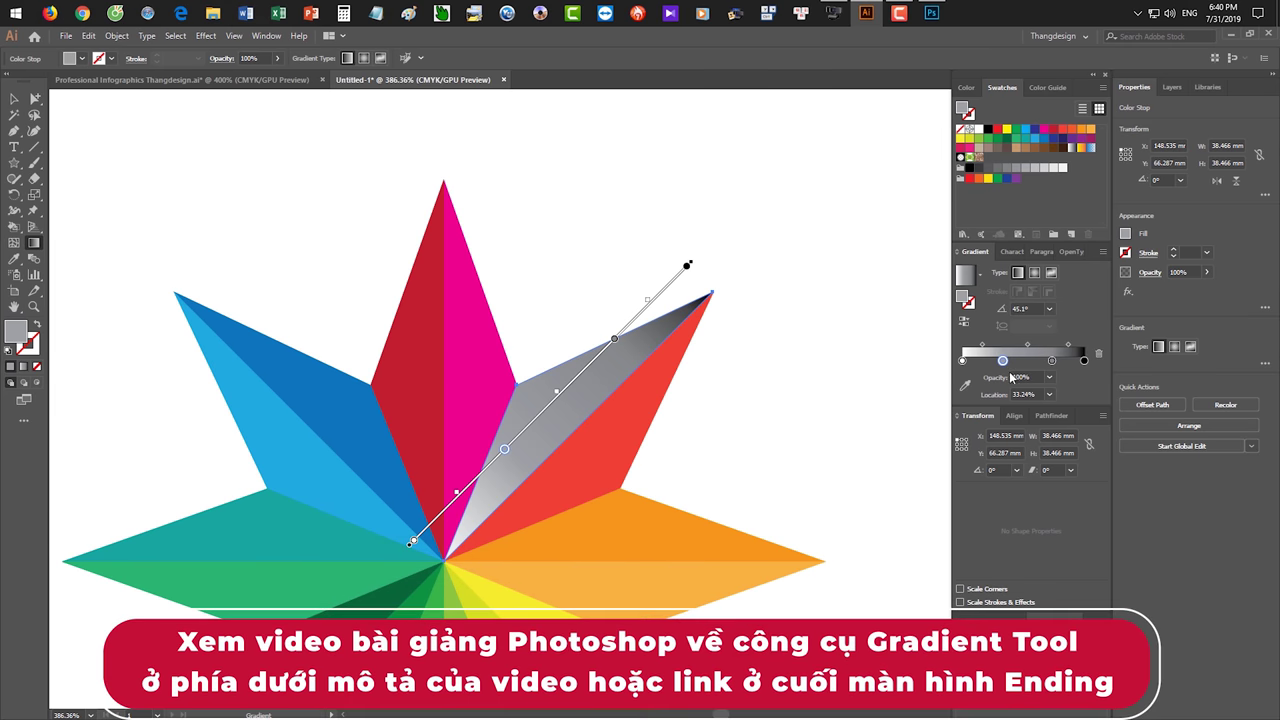
left_click_drag(1004, 361, 1047, 362)
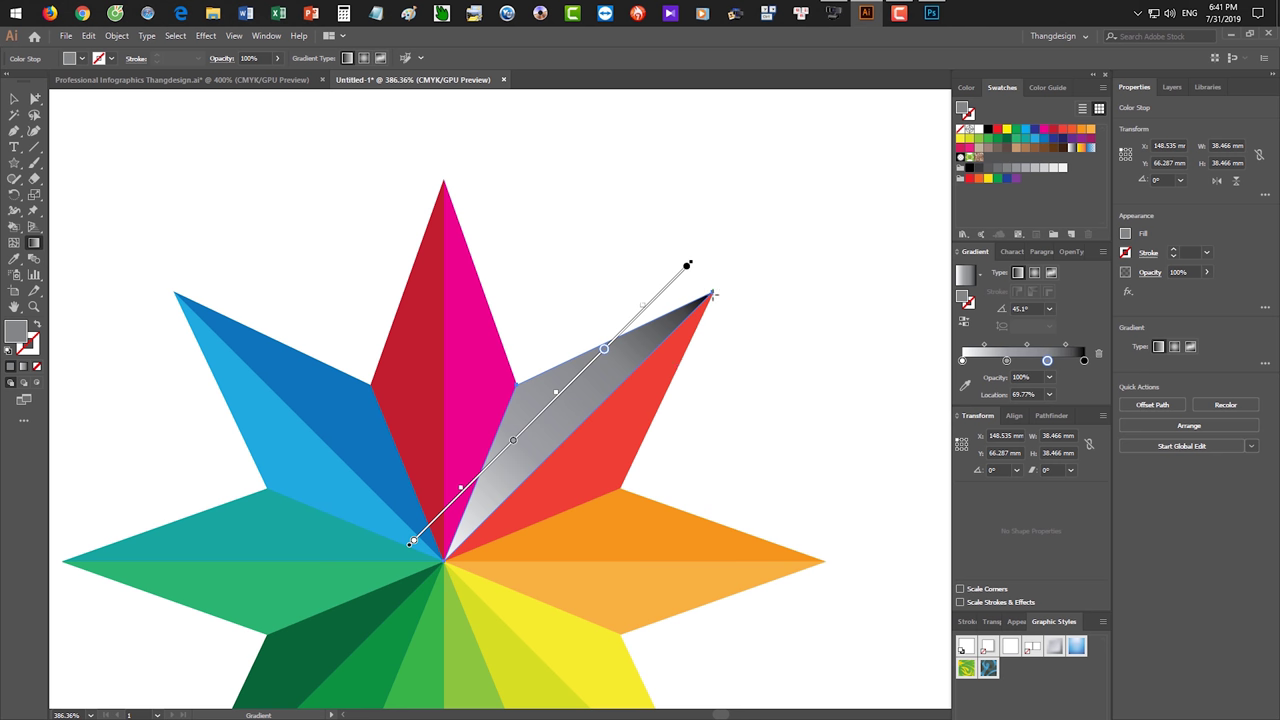
left_click_drag(440, 563, 715, 292)
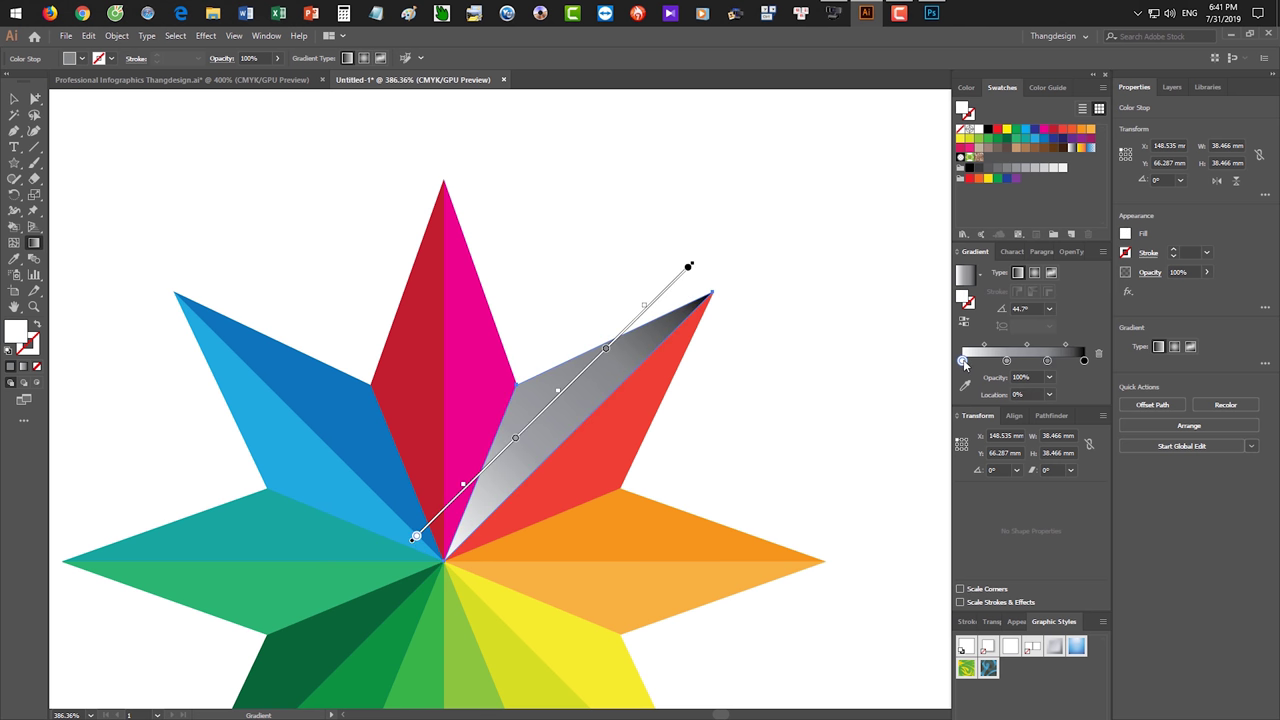
Set the first intermediate gradient stop's location to 36%.
left_click(1006, 360)
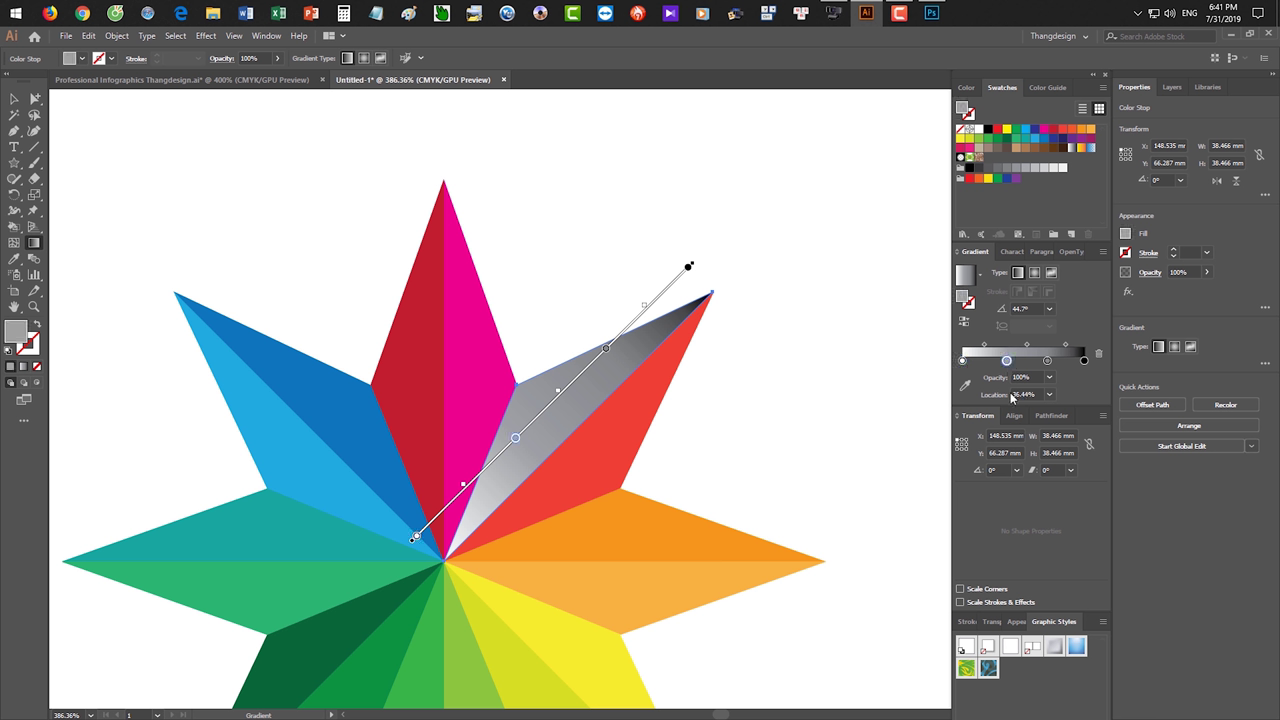
double_click(1026, 394)
type("36")
key("Tab")
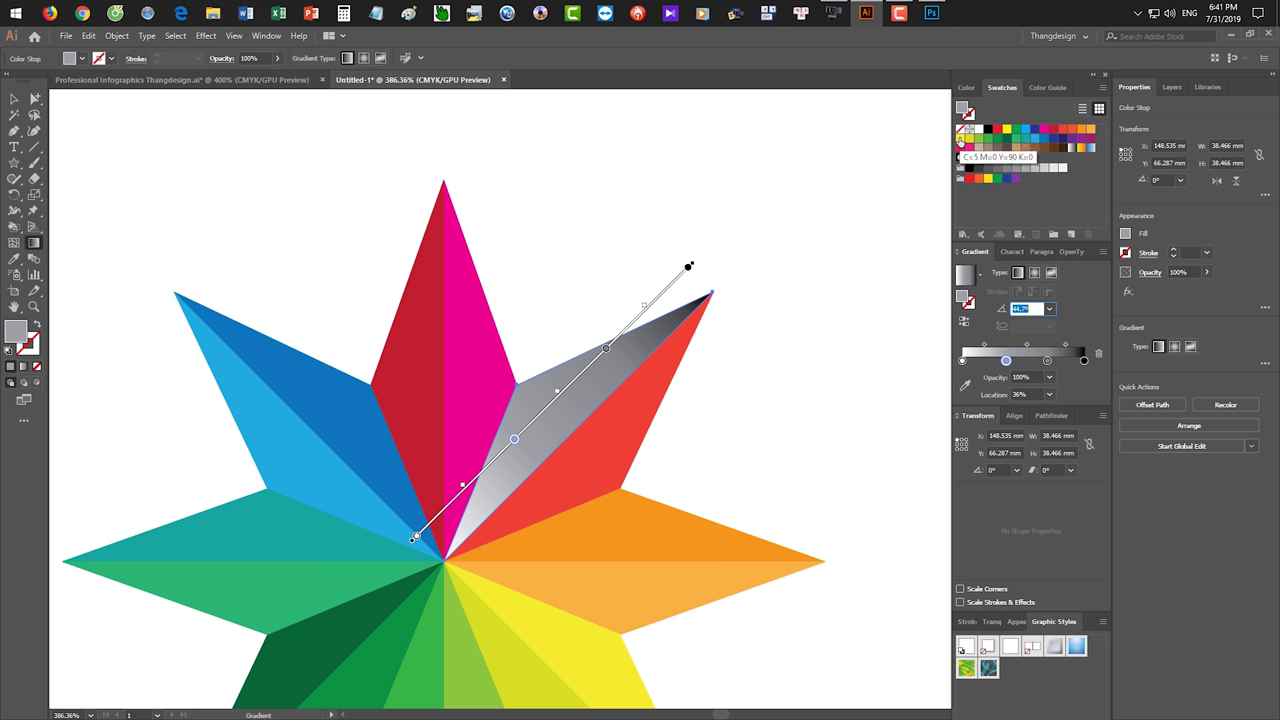
Recolour the gradient stops green, yellow and teal-green by dragging swatches onto them.
left_click_drag(958, 140, 965, 343)
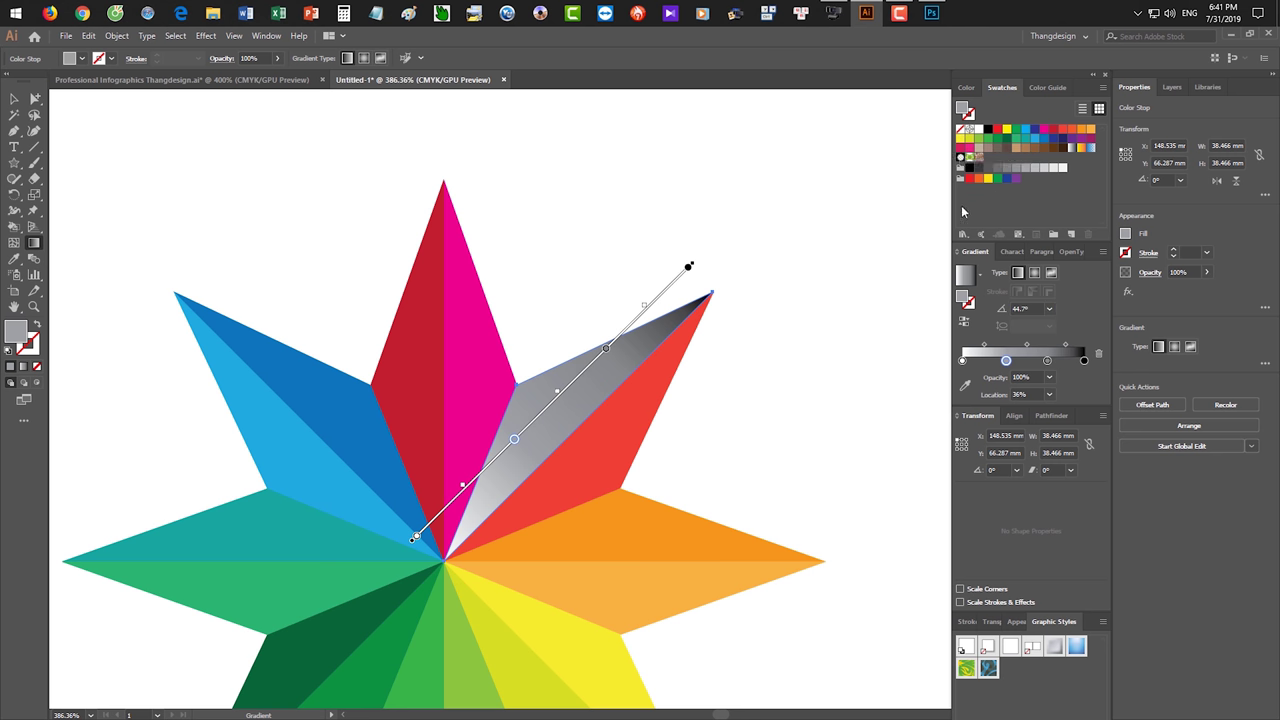
mouse_move(965, 343)
left_mouse_down()
mouse_move(962, 362)
mouse_move(1007, 360)
left_mouse_up()
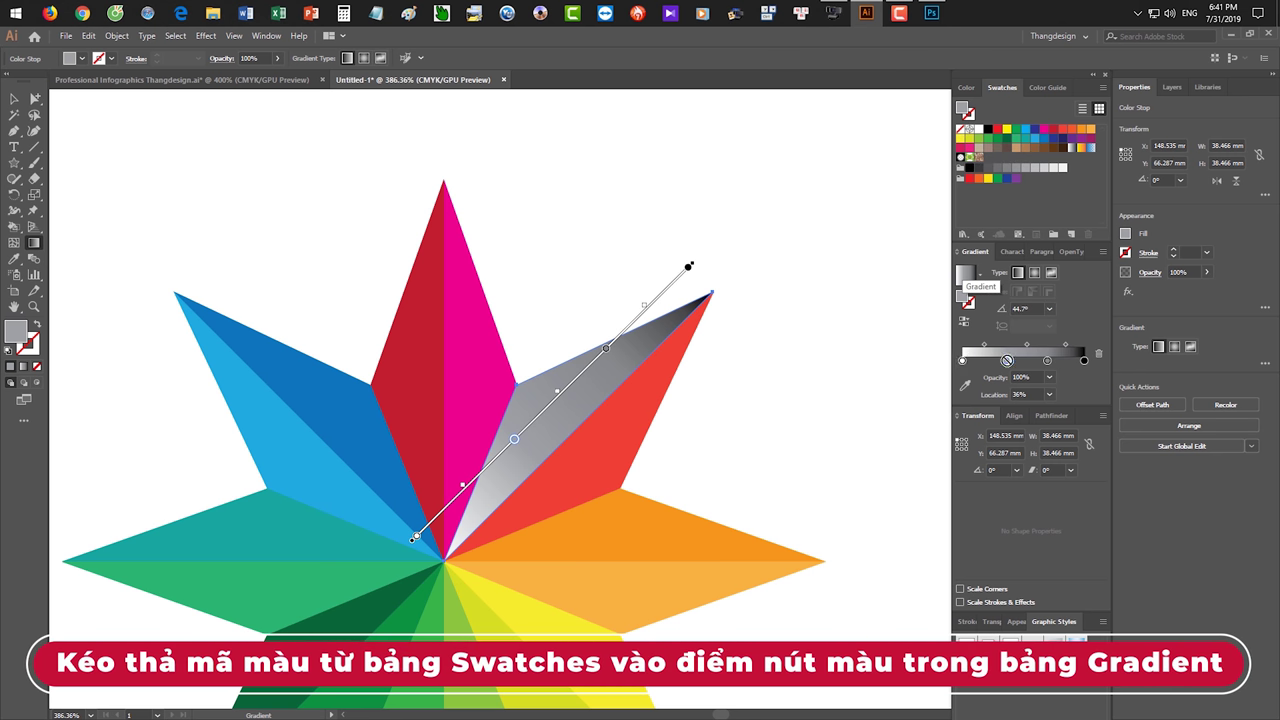
left_click_drag(1007, 360, 1006, 360)
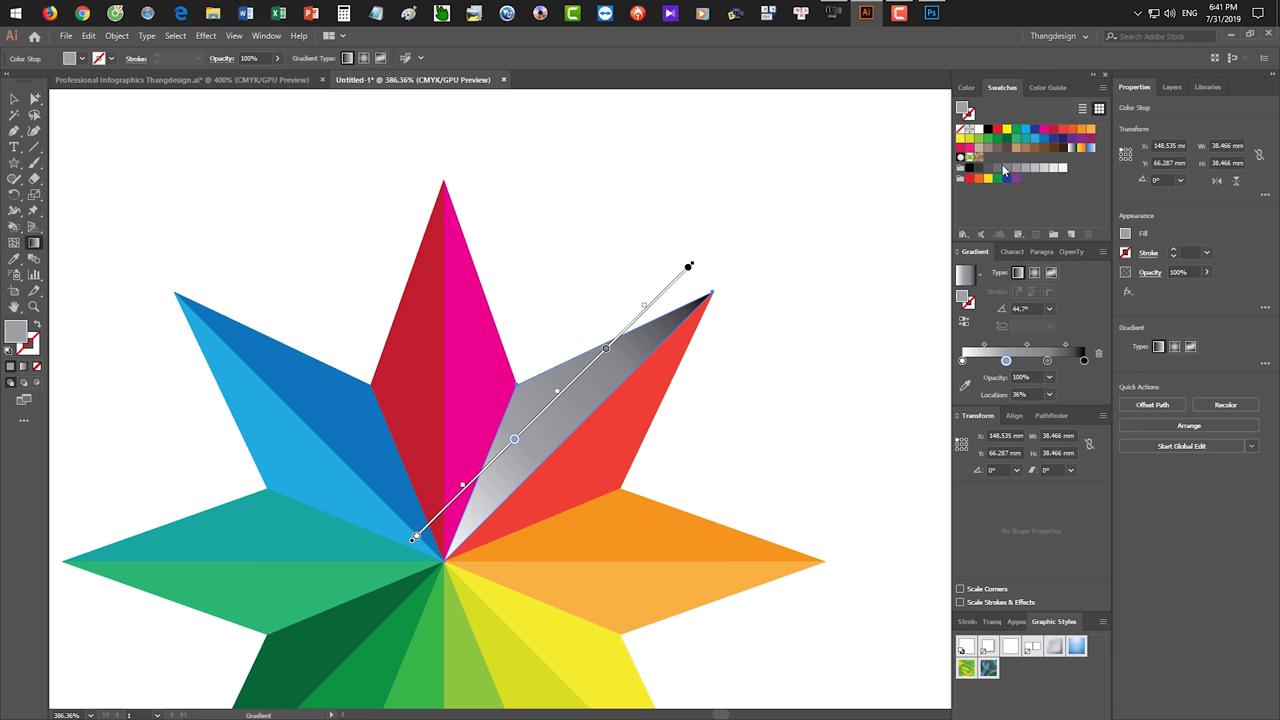
left_click_drag(1017, 185, 1006, 360)
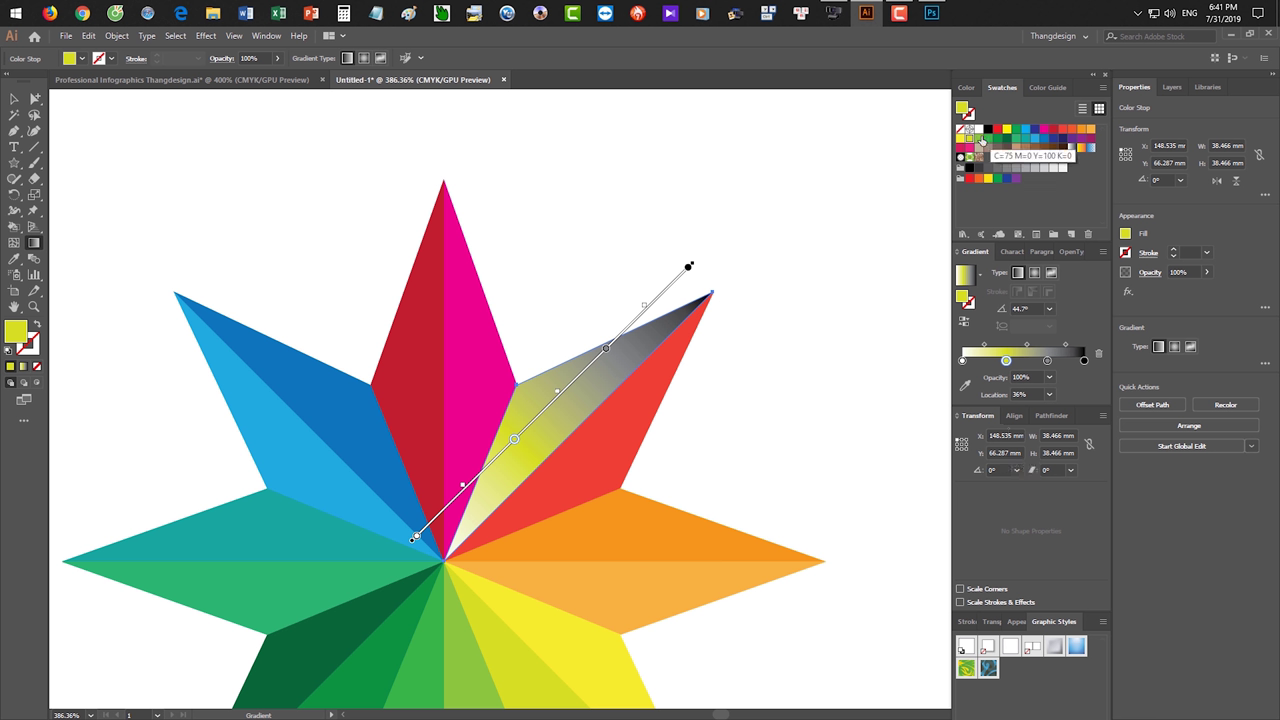
left_click_drag(975, 147, 963, 361)
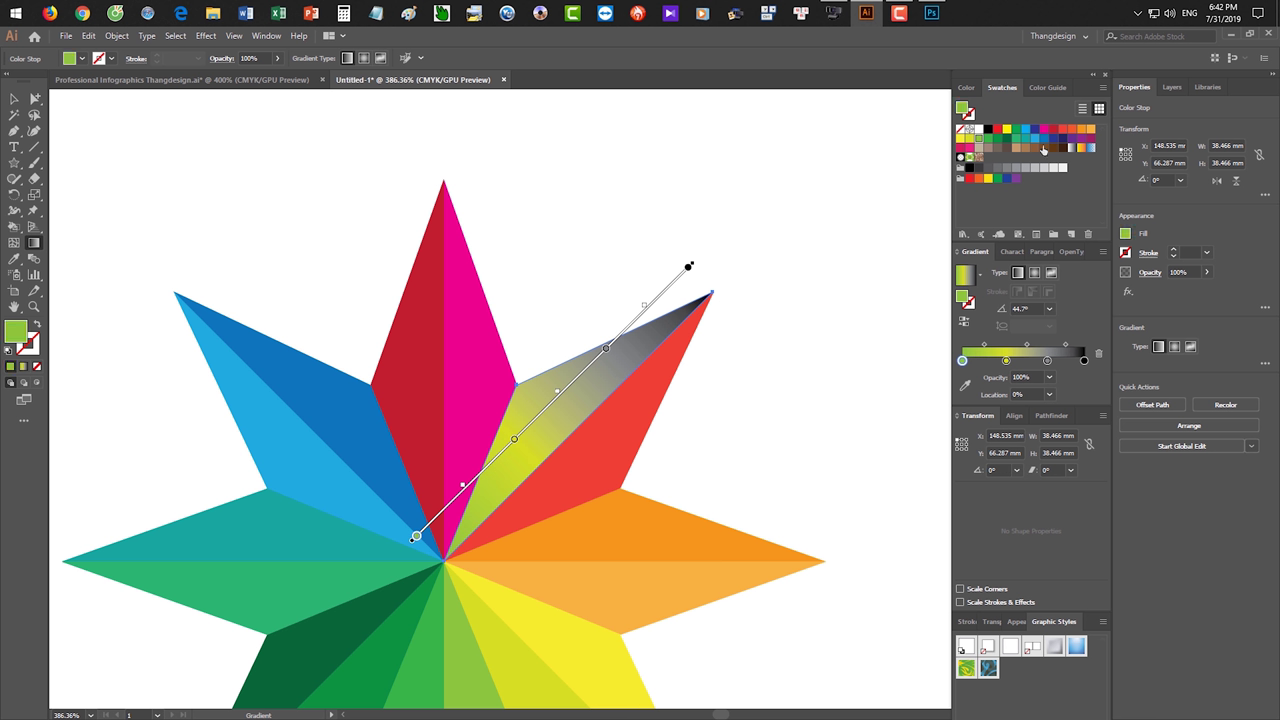
left_click_drag(1016, 139, 1049, 366)
mouse_move(1041, 139)
left_mouse_down()
mouse_move(1099, 393)
mouse_move(1084, 360)
left_mouse_up()
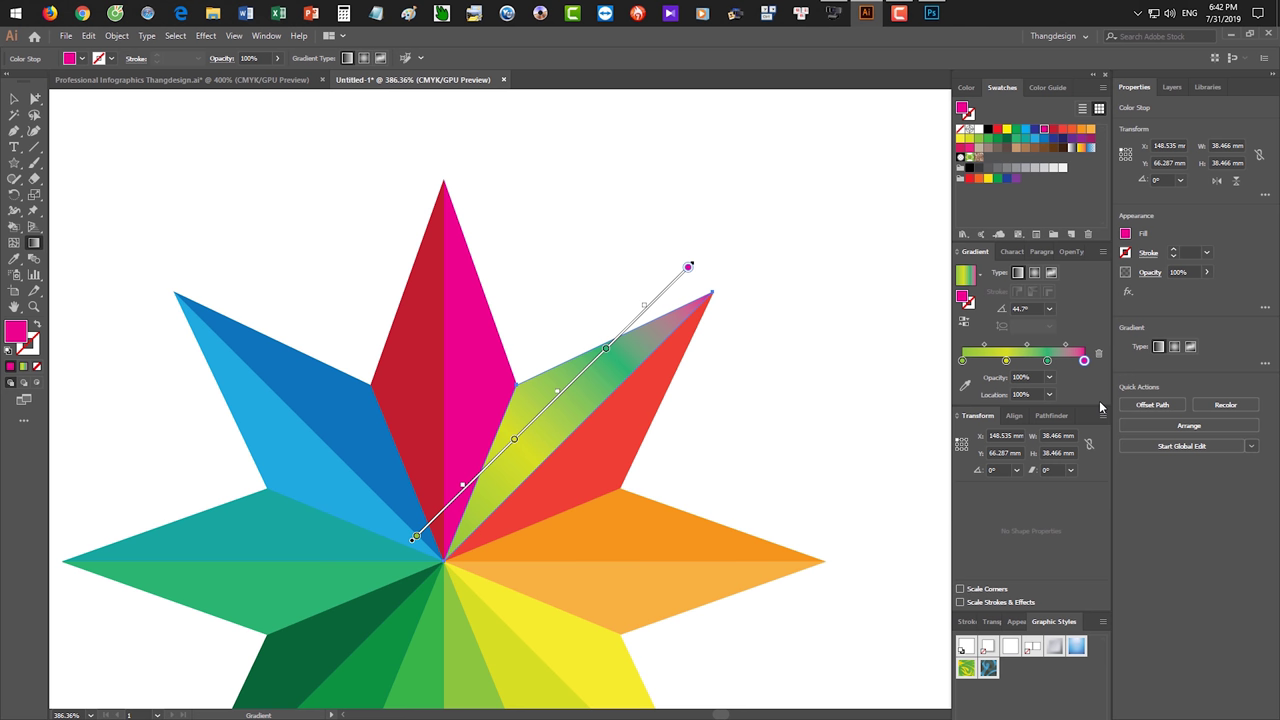
Dock the Gradient panel beside Swatches and open the first stop's colour settings.
left_click_drag(975, 251, 1038, 89)
left_click(997, 88)
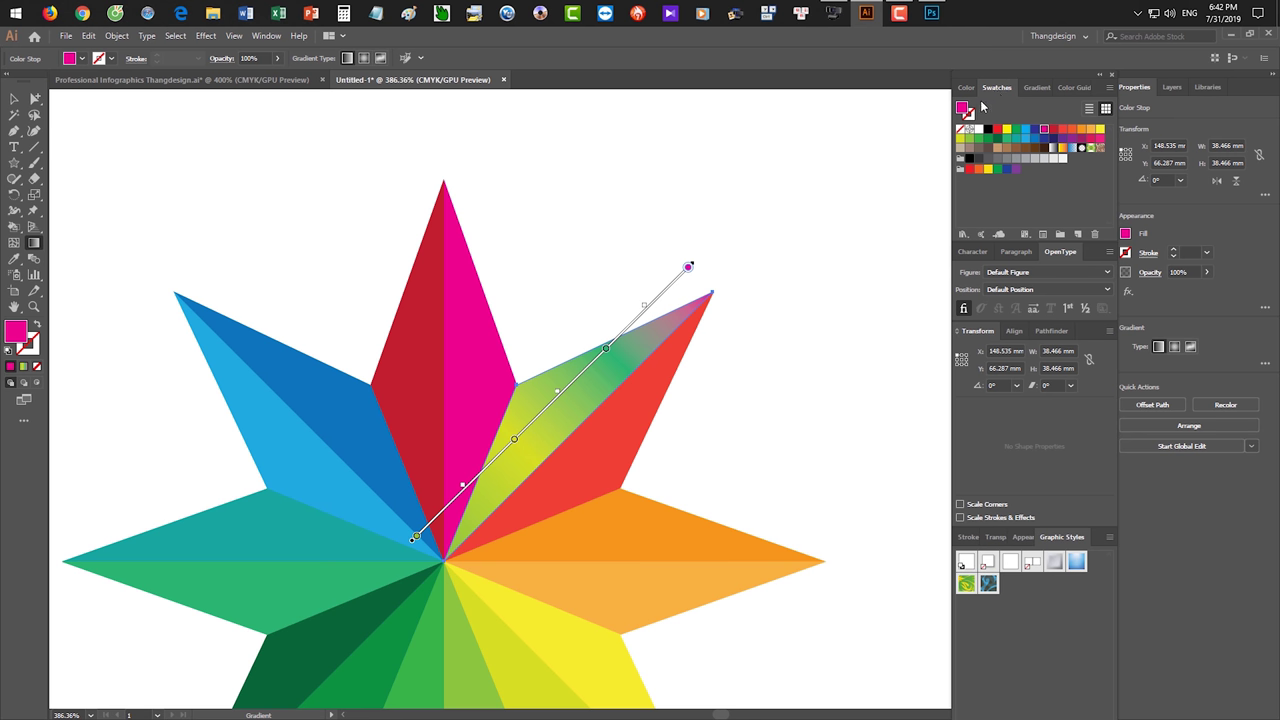
left_click(1035, 88)
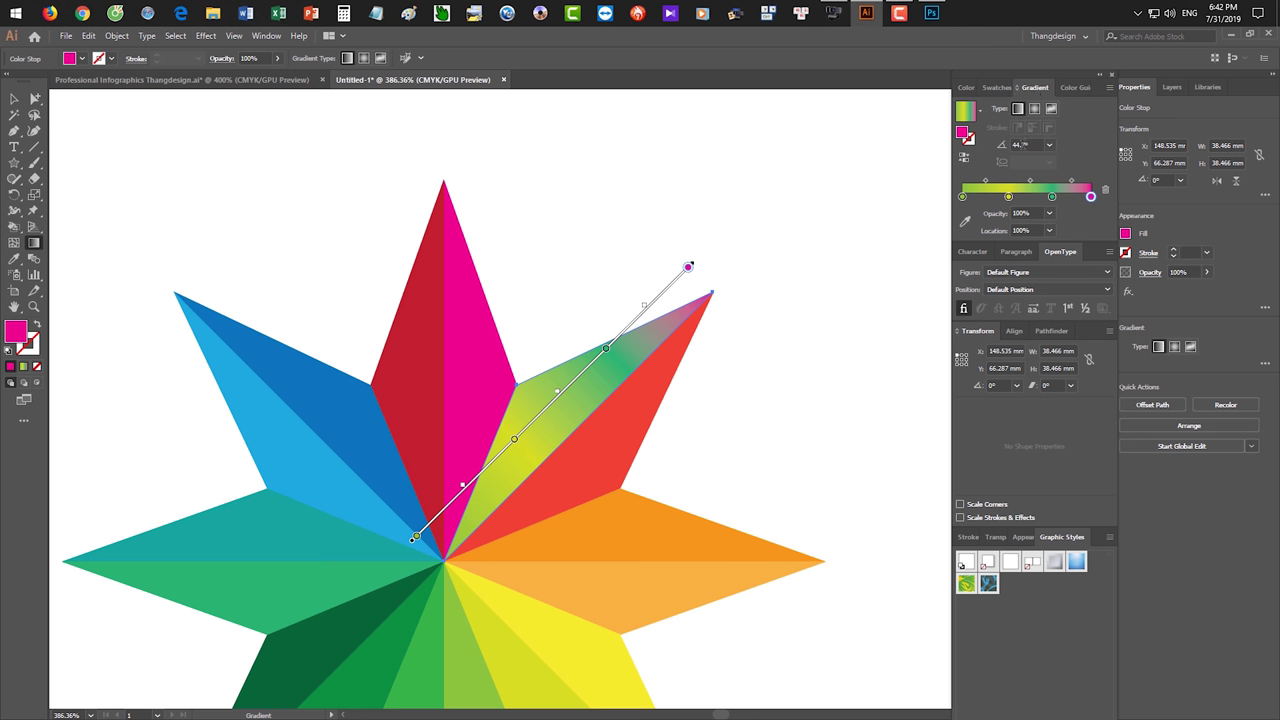
double_click(963, 197)
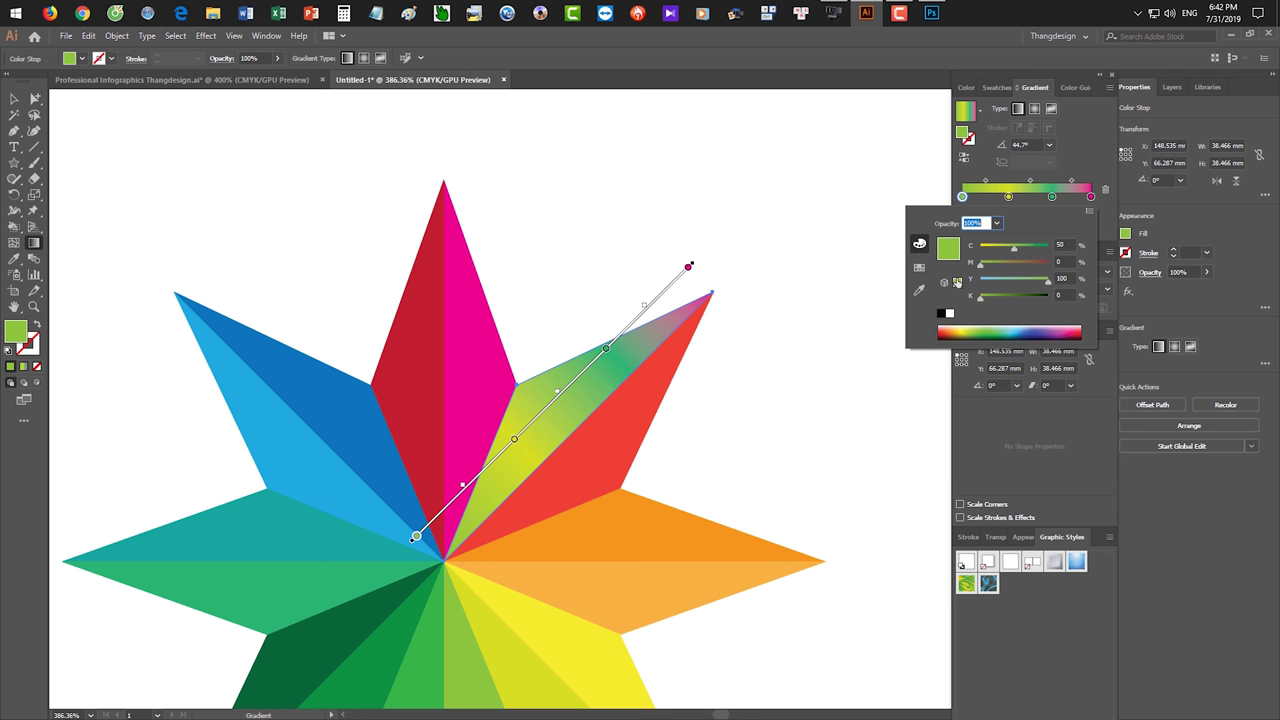
Try several swatch colours on the first gradient stop, ending on navy.
left_click(919, 268)
left_click(1032, 248)
left_click(1045, 248)
left_click(1022, 248)
left_click(1012, 248)
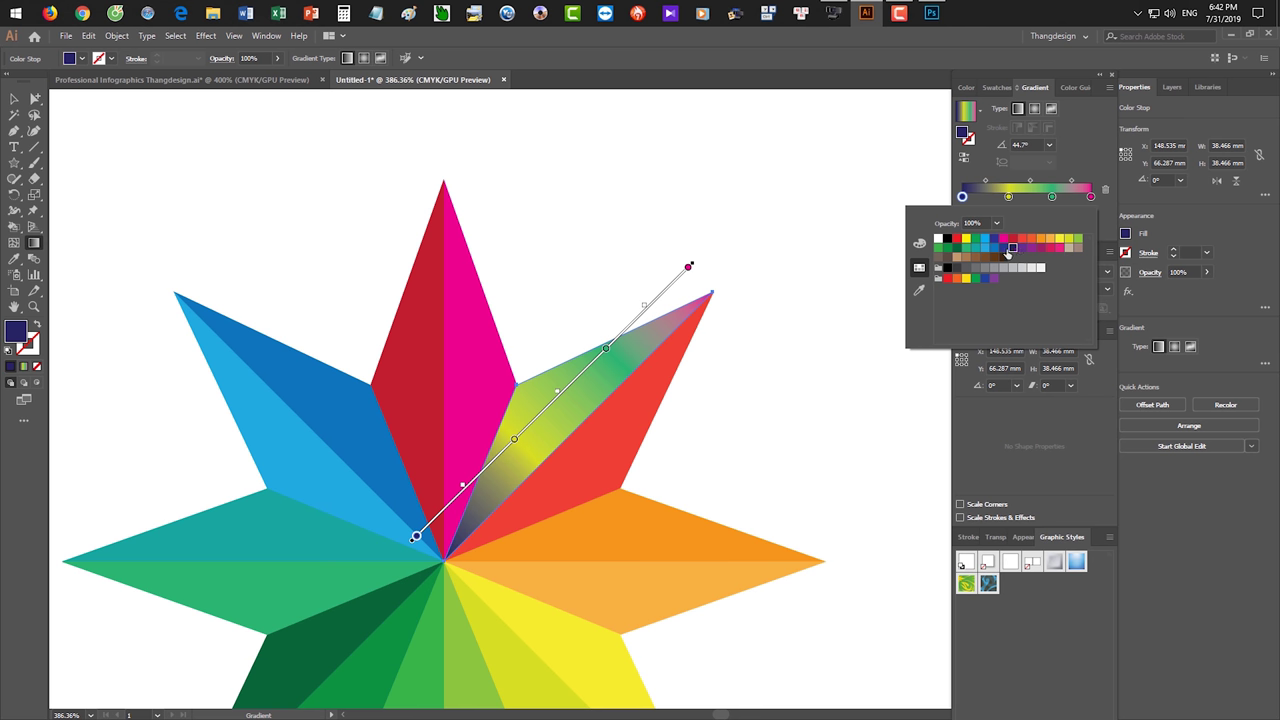
Tweak the first stop's CMYK mix, then eyedropper the crimson from the star's red point.
double_click(962, 196)
left_click(919, 243)
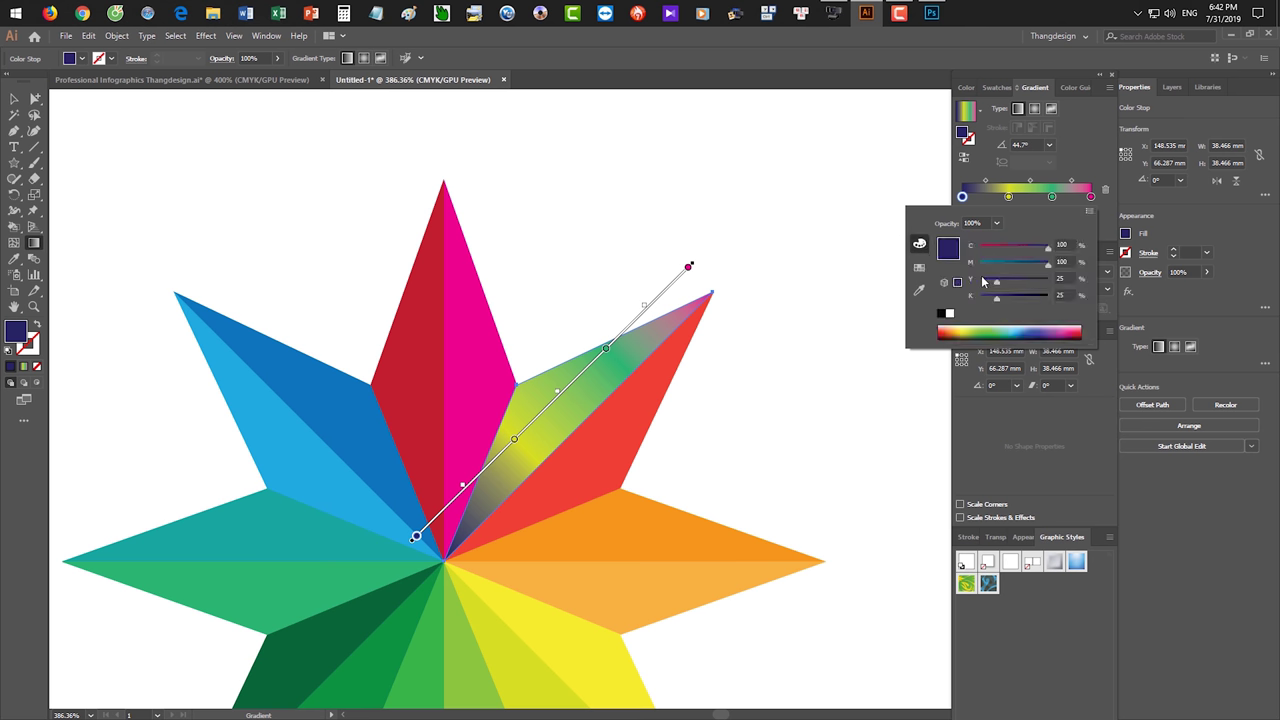
left_click(999, 263)
left_click(1023, 245)
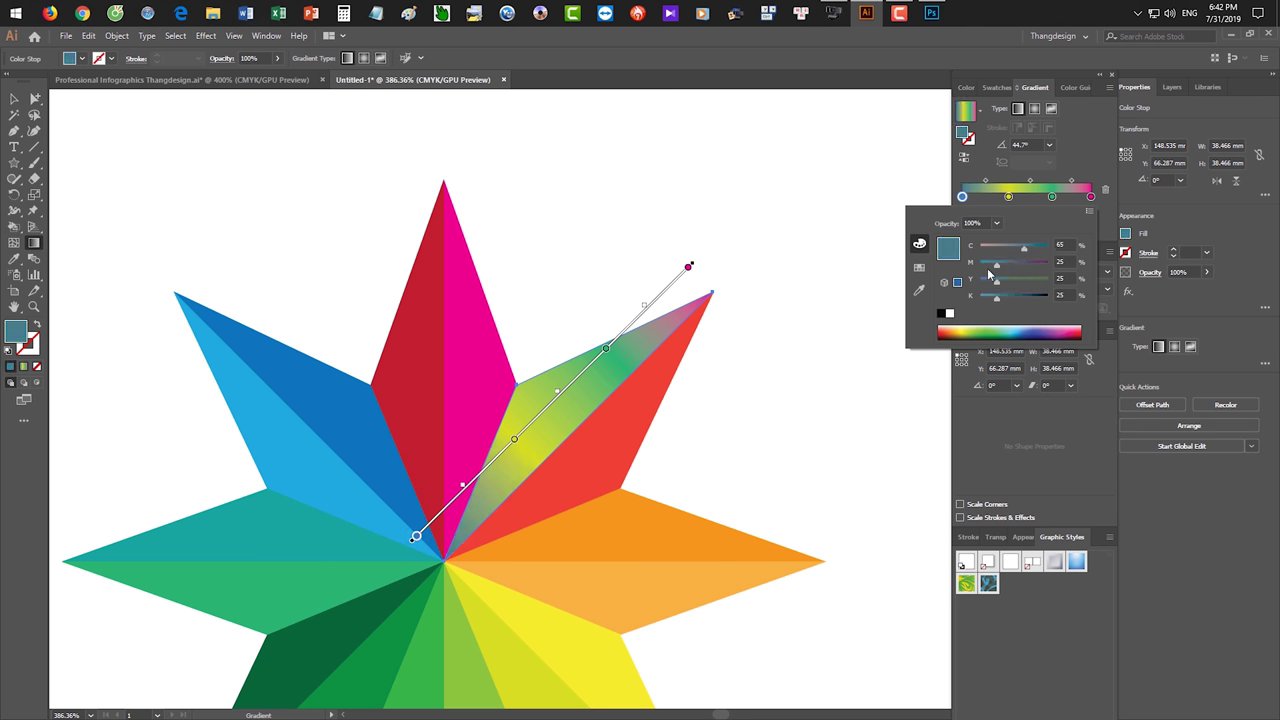
left_click(920, 268)
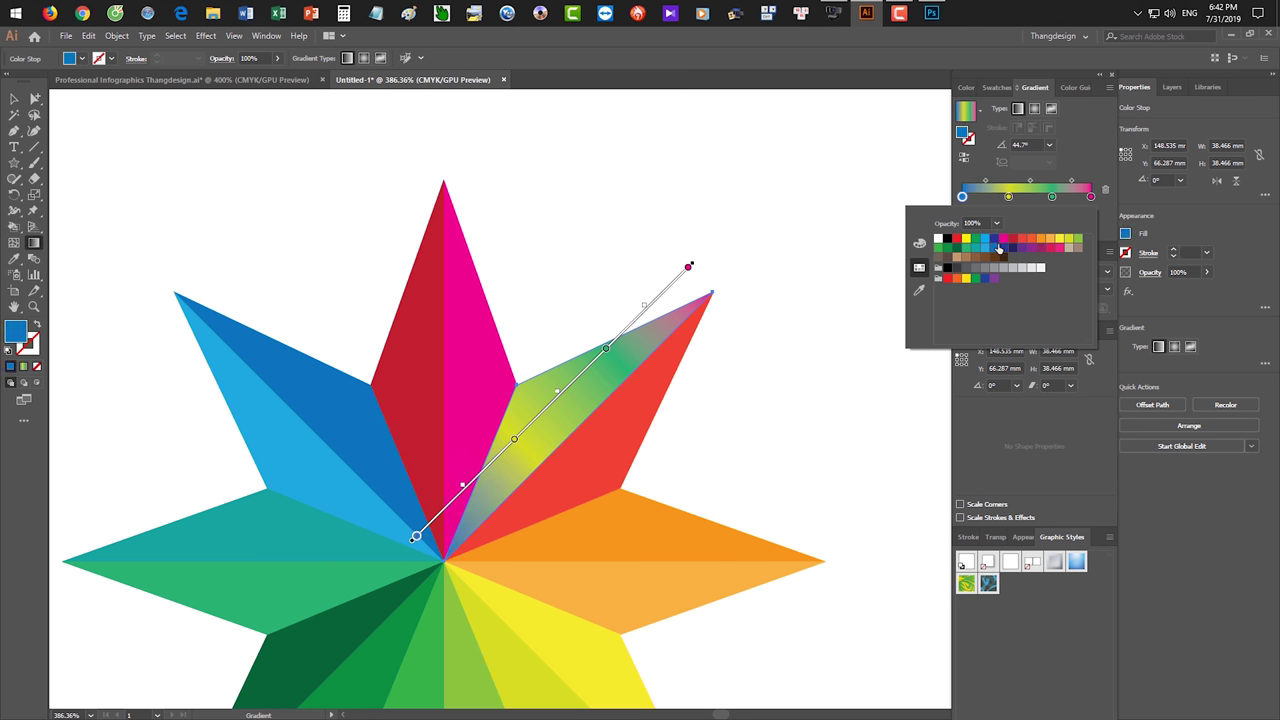
left_click(1062, 239)
left_click(1077, 240)
left_click(919, 290)
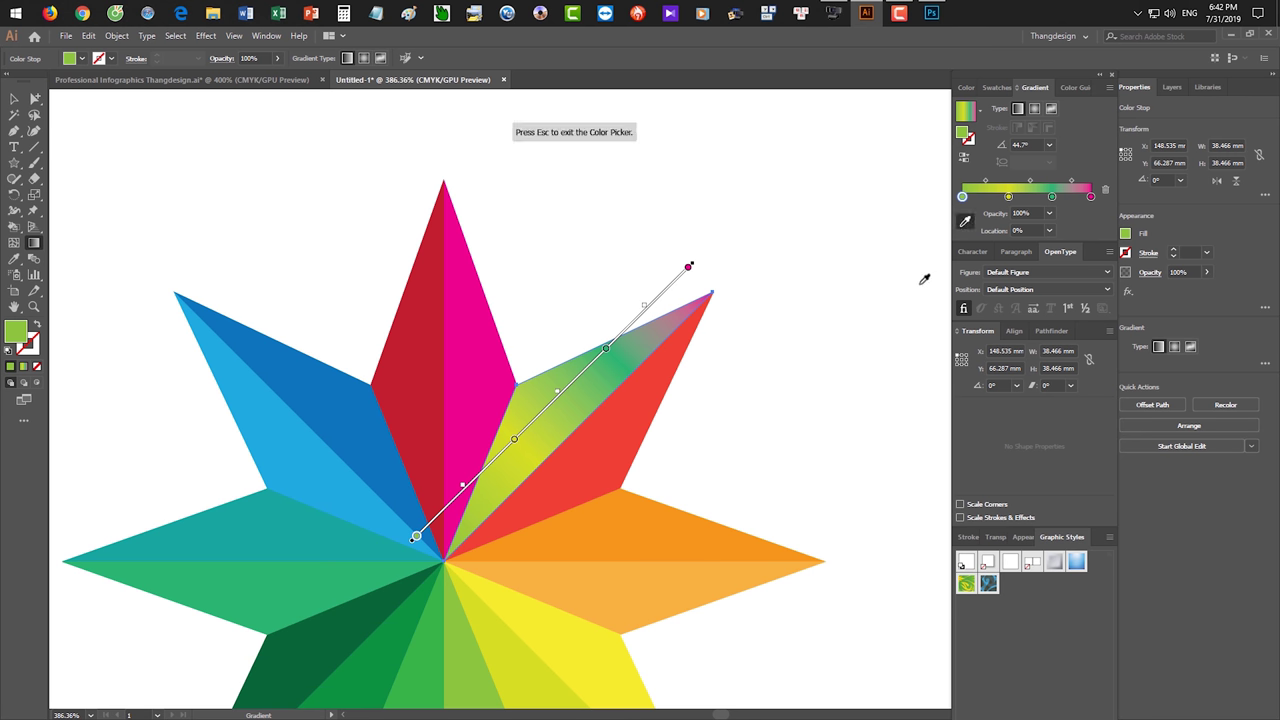
left_click(441, 219)
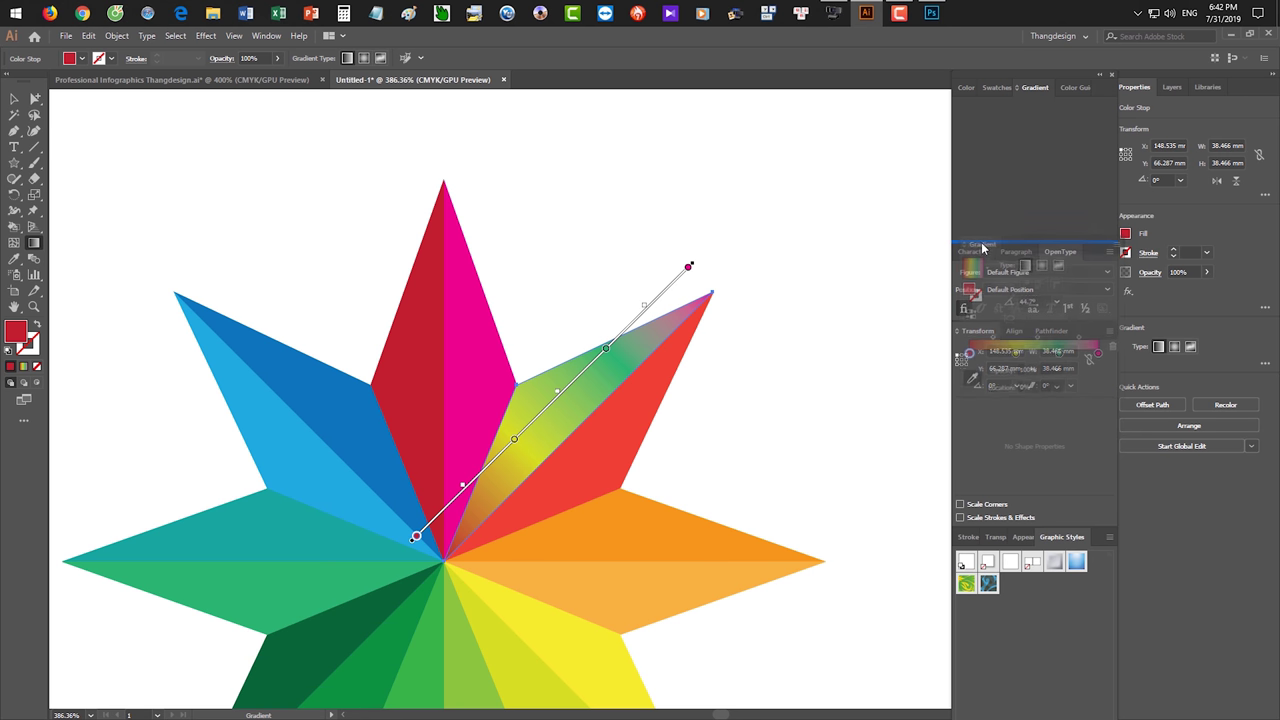
Regroup the Gradient panel first among the text panels and show the Swatches panel.
left_click_drag(1036, 88, 978, 261)
left_click_drag(1070, 251, 985, 252)
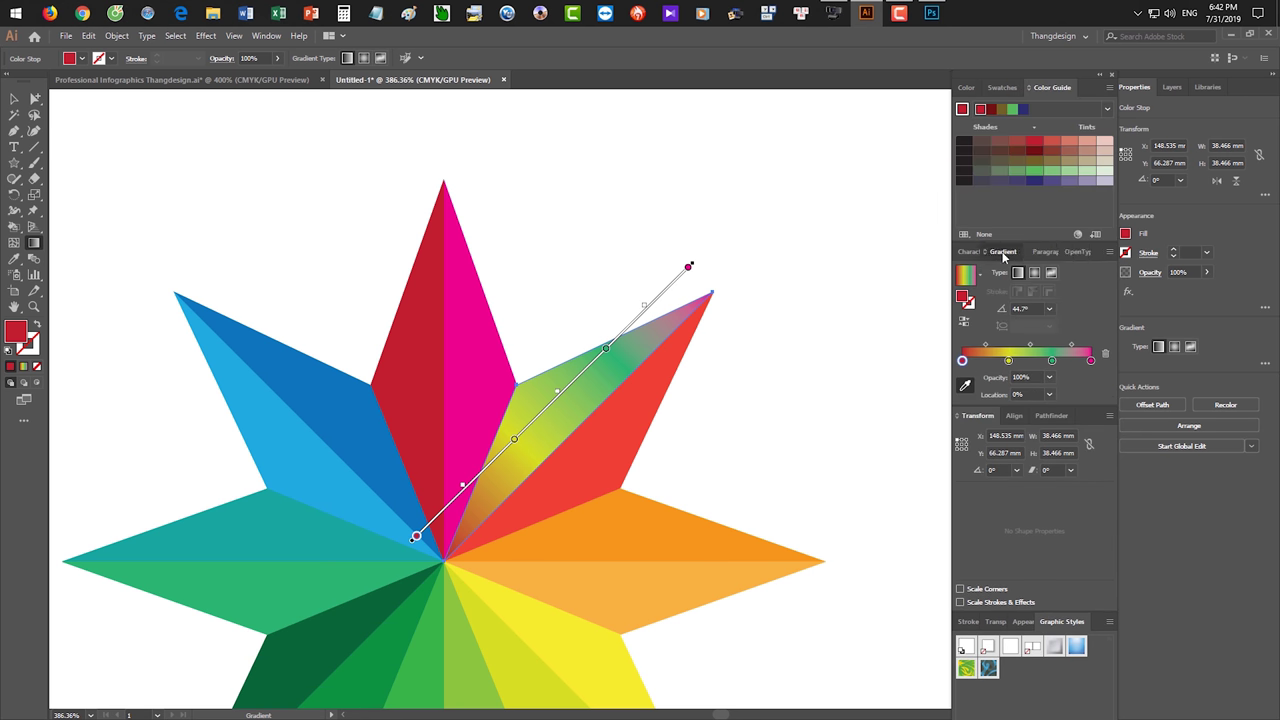
left_click(1001, 88)
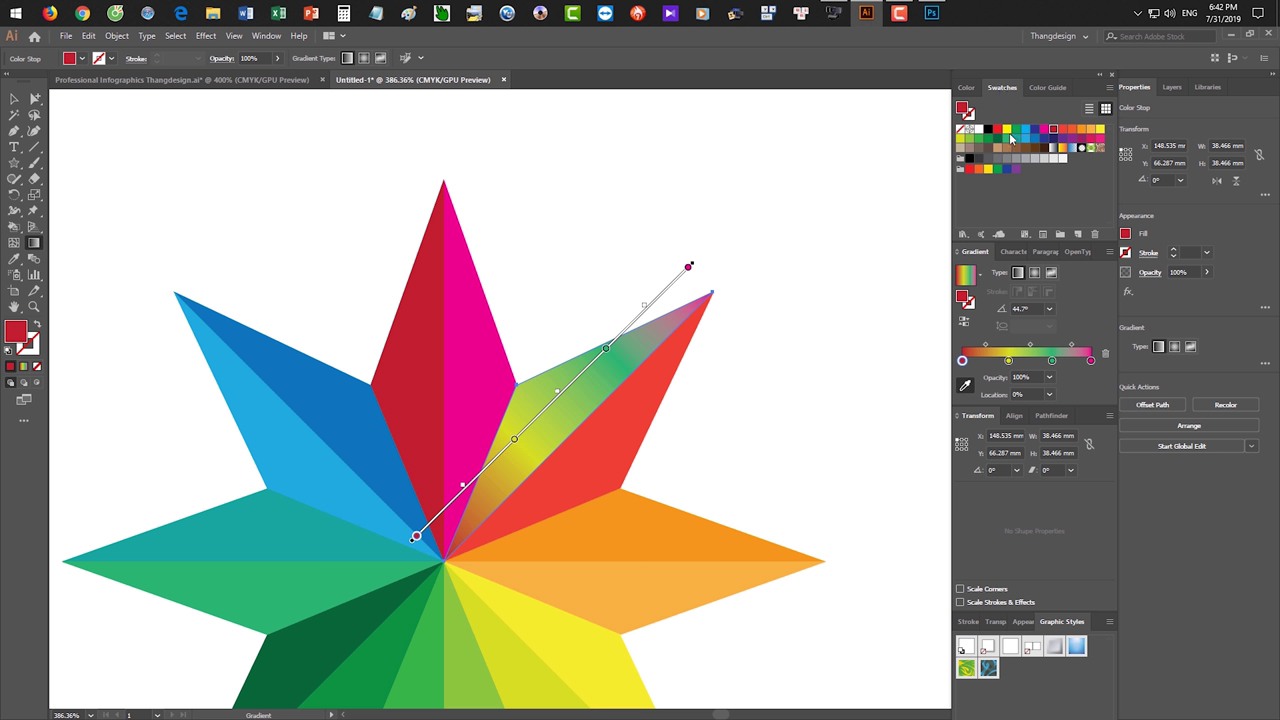
Drag yellow, green, magenta and dark navy swatches onto the four gradient stops, then go to Photoshop.
left_click_drag(1007, 129, 963, 360)
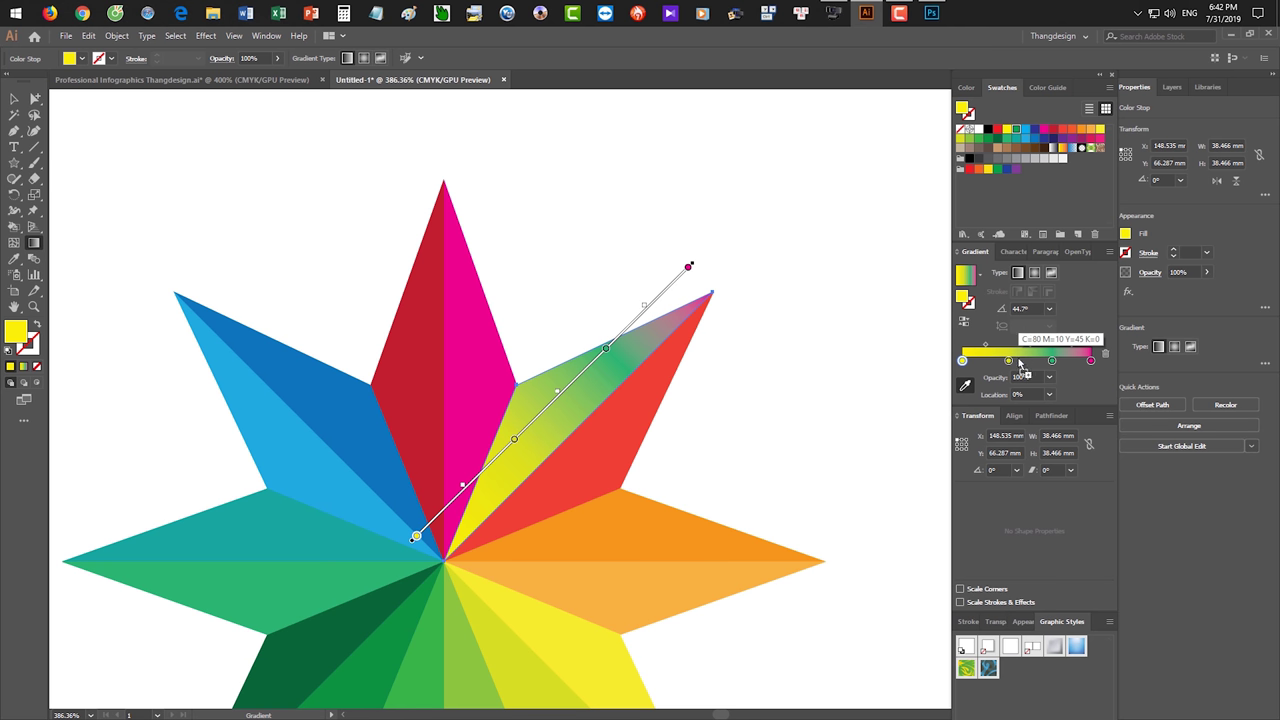
left_click_drag(1015, 129, 1009, 362)
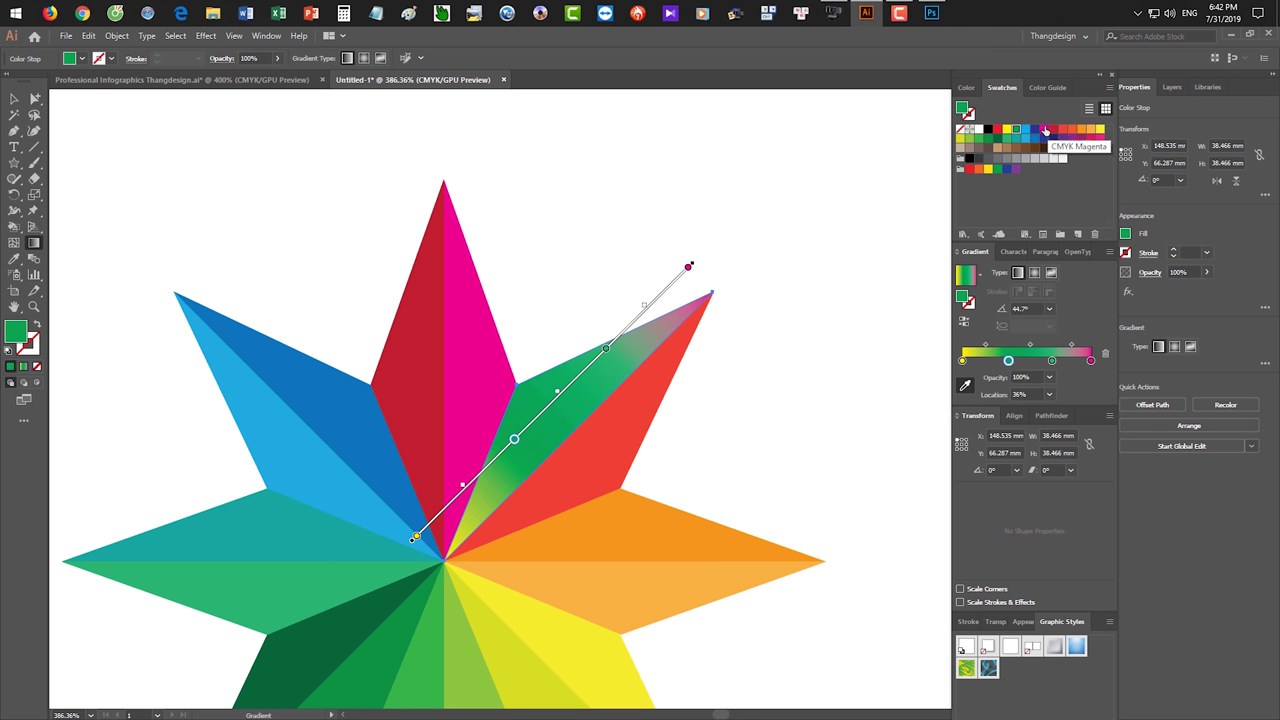
left_click_drag(1043, 129, 1052, 360)
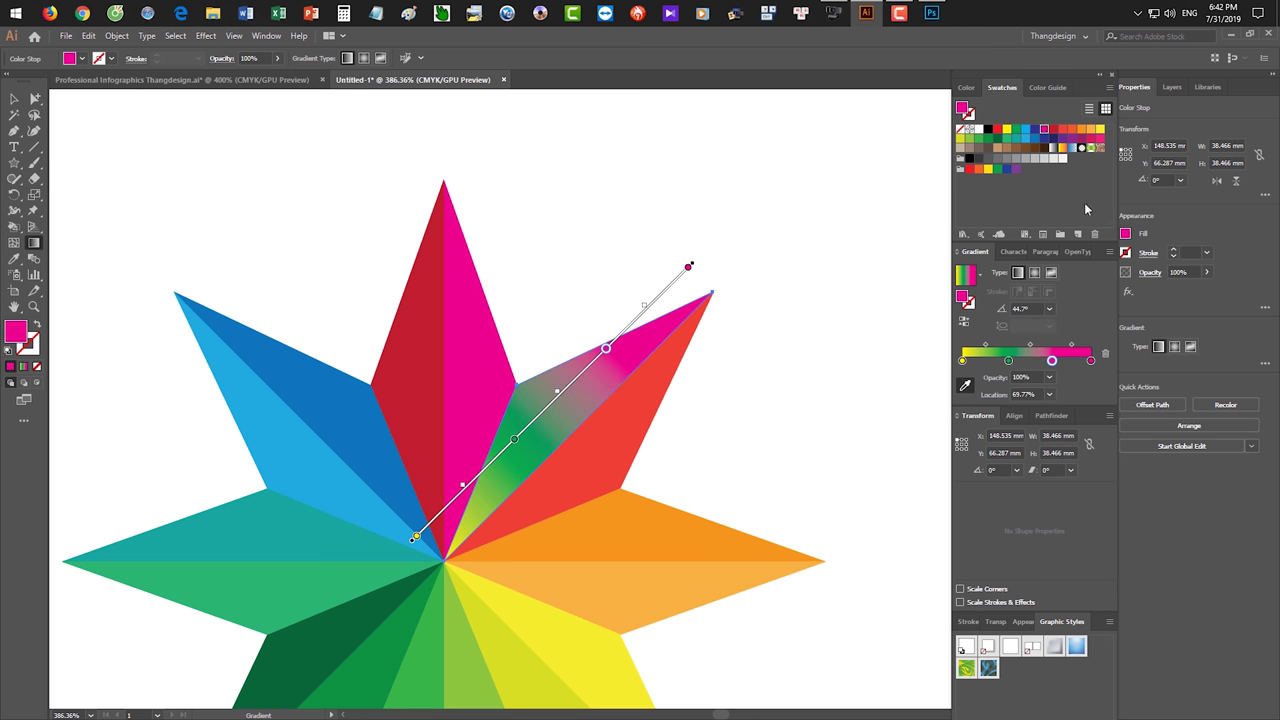
left_click_drag(1053, 138, 1090, 360)
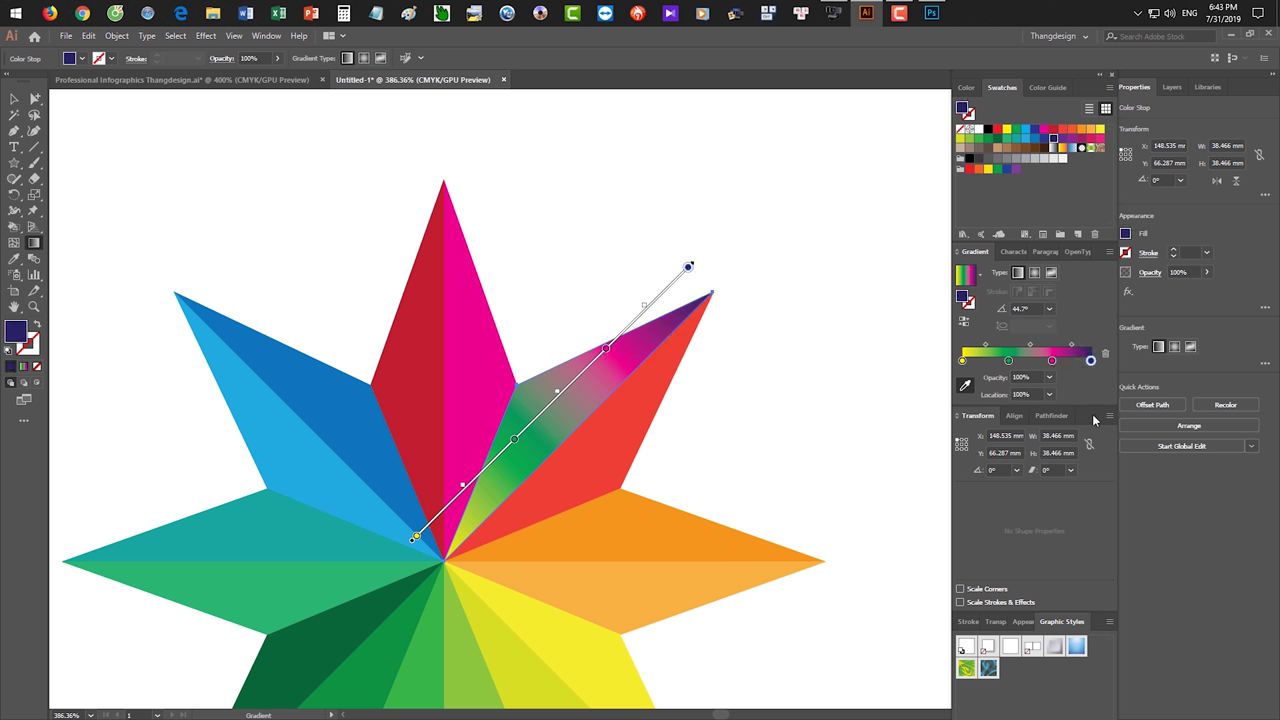
left_click(963, 361)
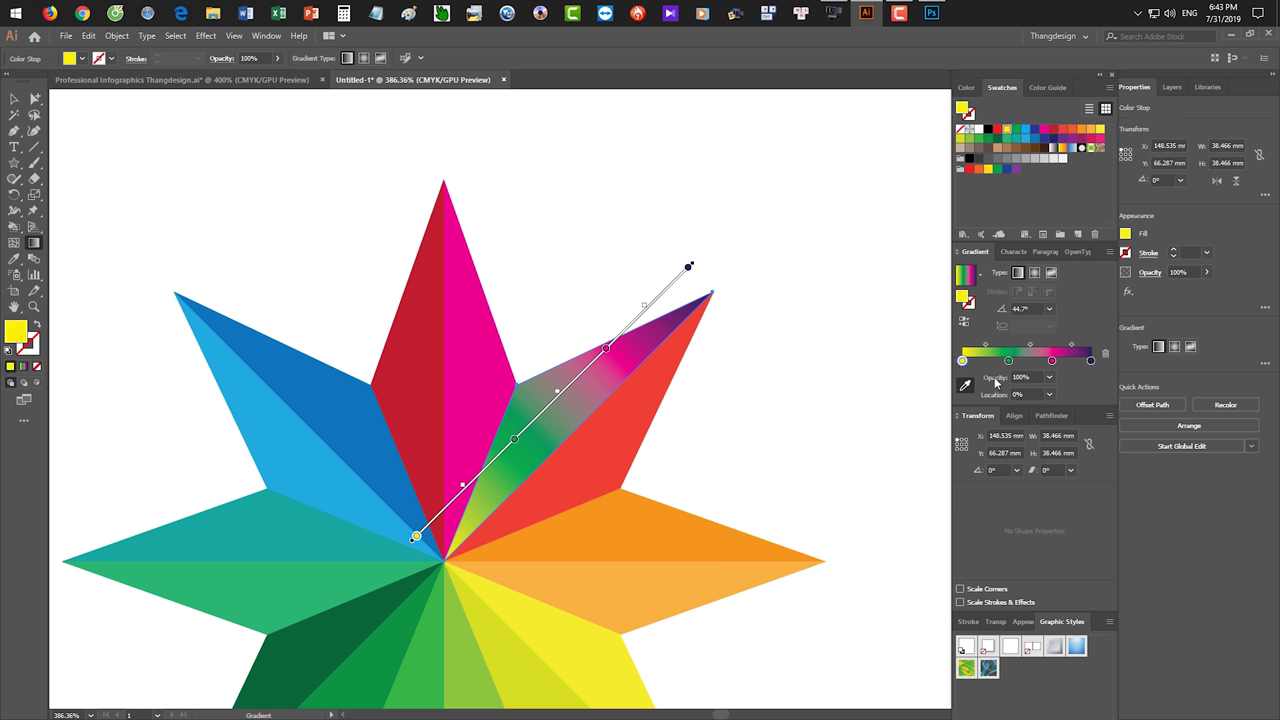
left_click(931, 13)
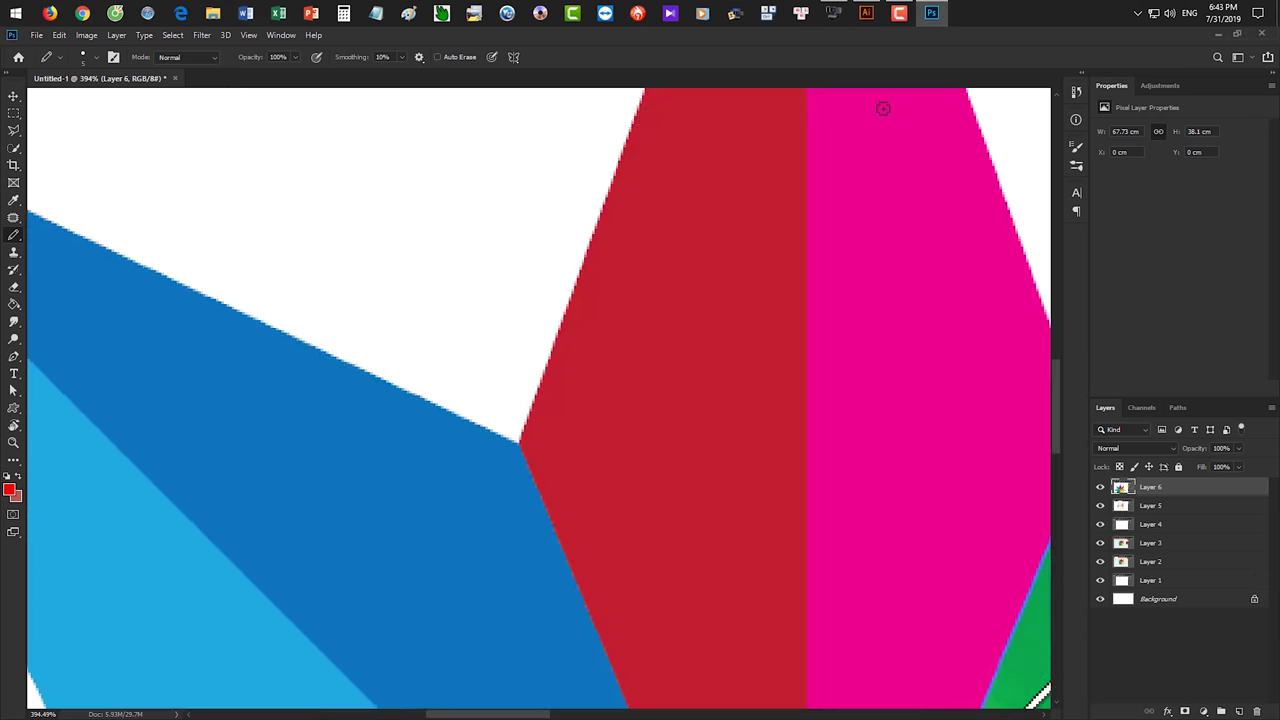
Zoom into the gradient screenshot and draw red underlines, curves and arrows around the stops and midpoint.
key("ctrl+0")
scroll(808, 340, "up", 5)
scroll(791, 328, "up", 1)
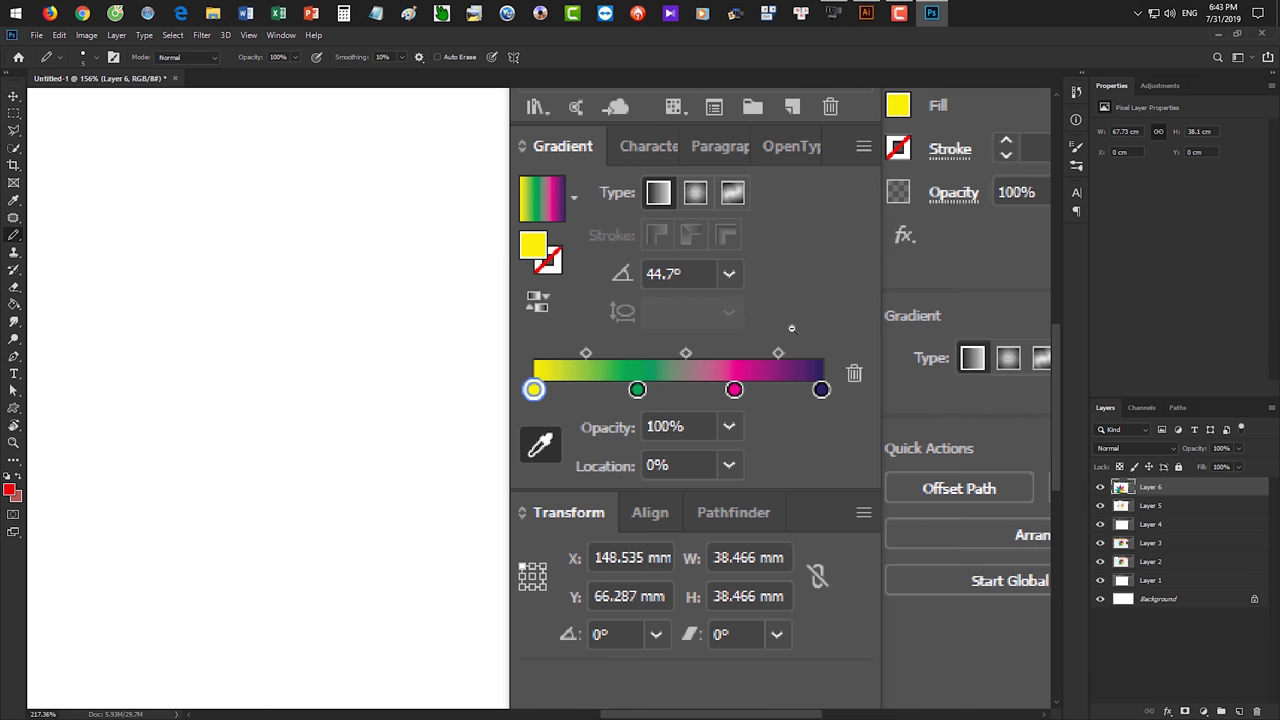
scroll(538, 401, "up", 2)
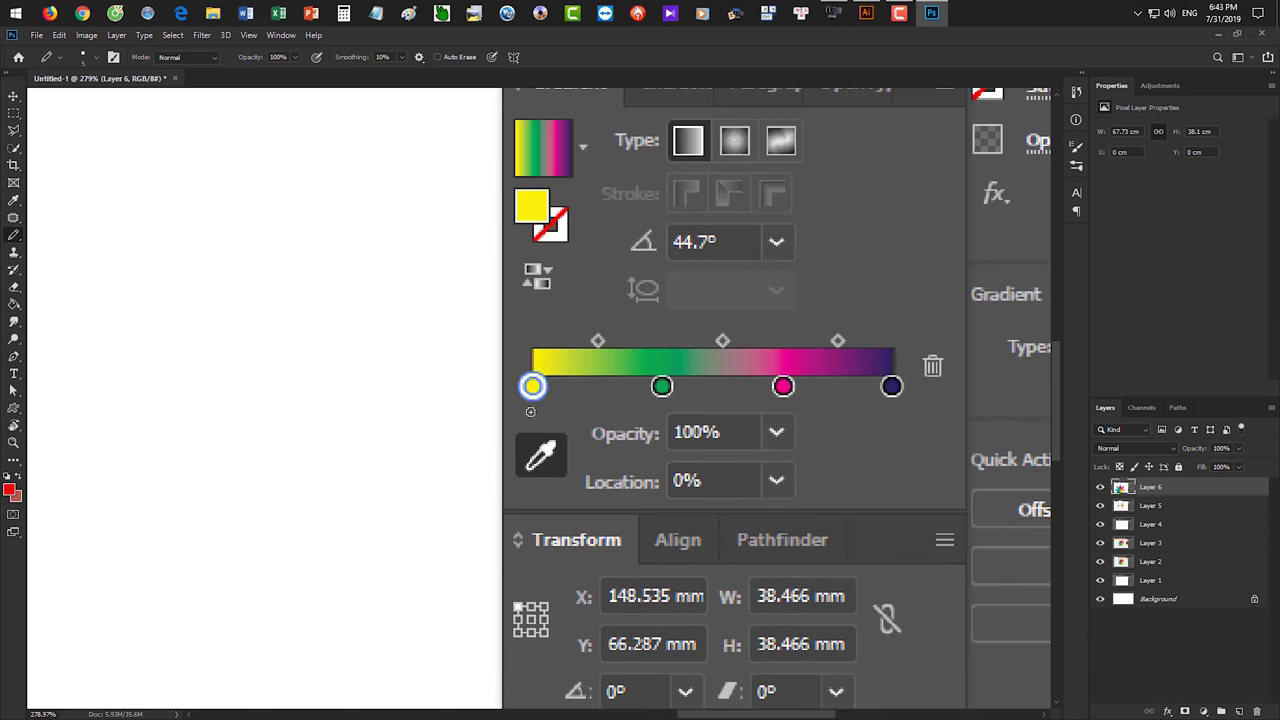
left_click_drag(514, 415, 900, 414)
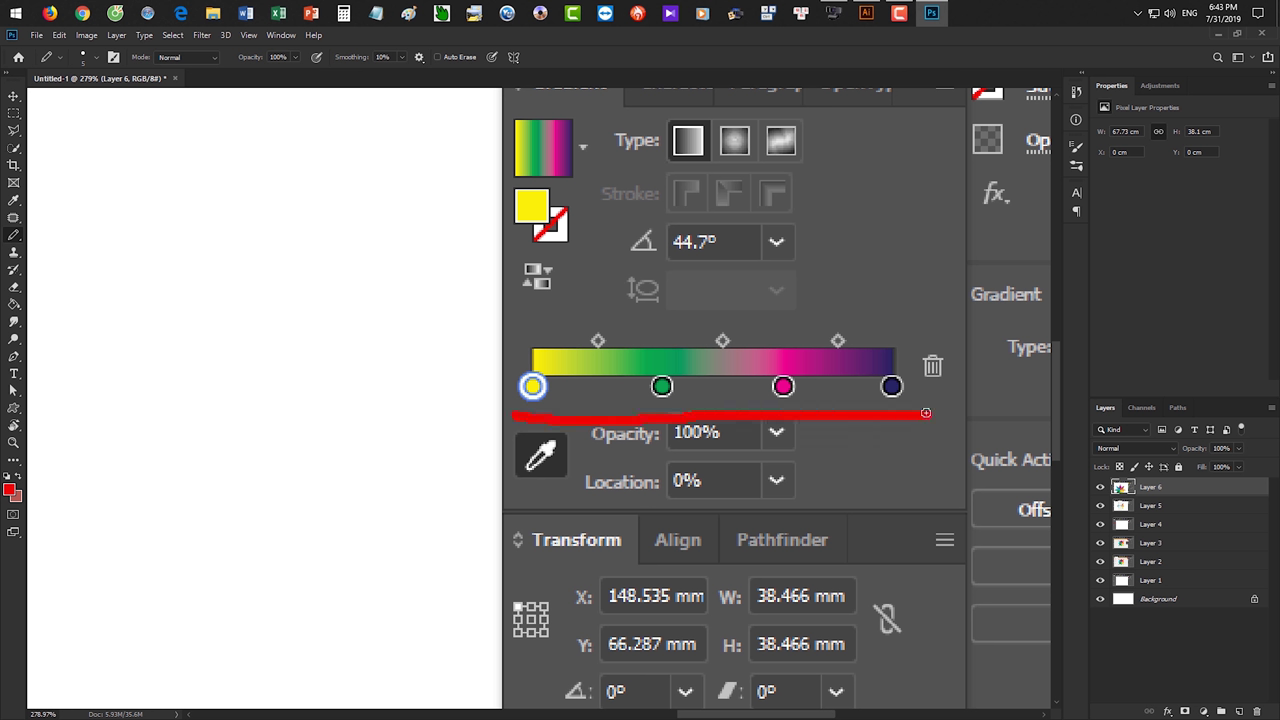
left_click_drag(578, 289, 589, 319)
mouse_move(527, 386)
left_mouse_down()
mouse_move(610, 436)
mouse_move(657, 398)
left_mouse_up()
left_click_drag(599, 327, 592, 430)
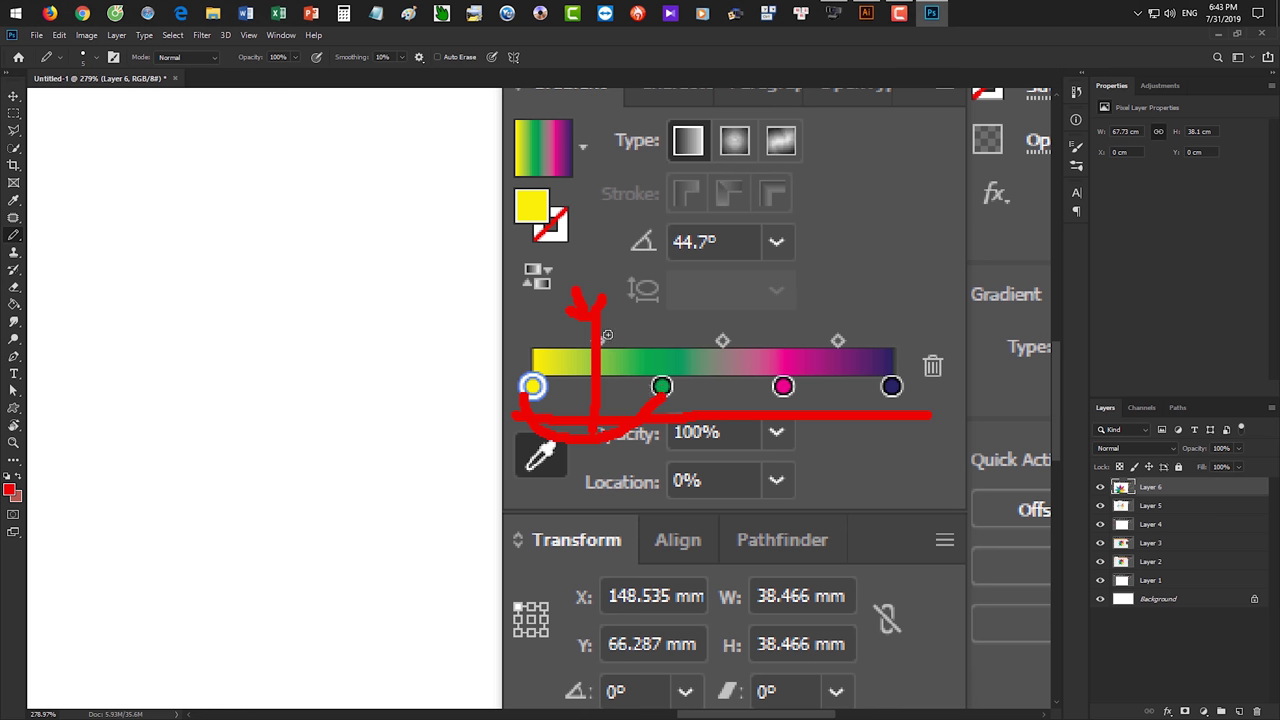
left_click_drag(597, 338, 574, 347)
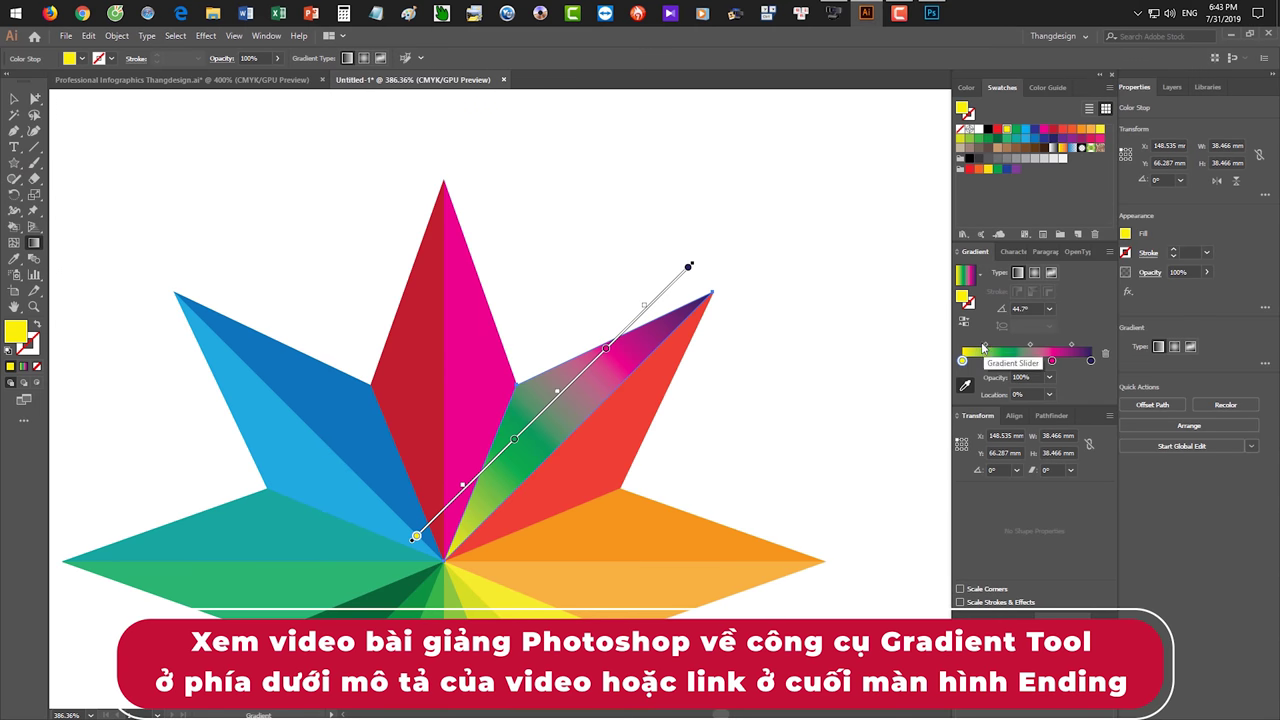
Test the yellow-green midpoint toward each side, then set its location to 50%.
left_click_drag(986, 349, 968, 349)
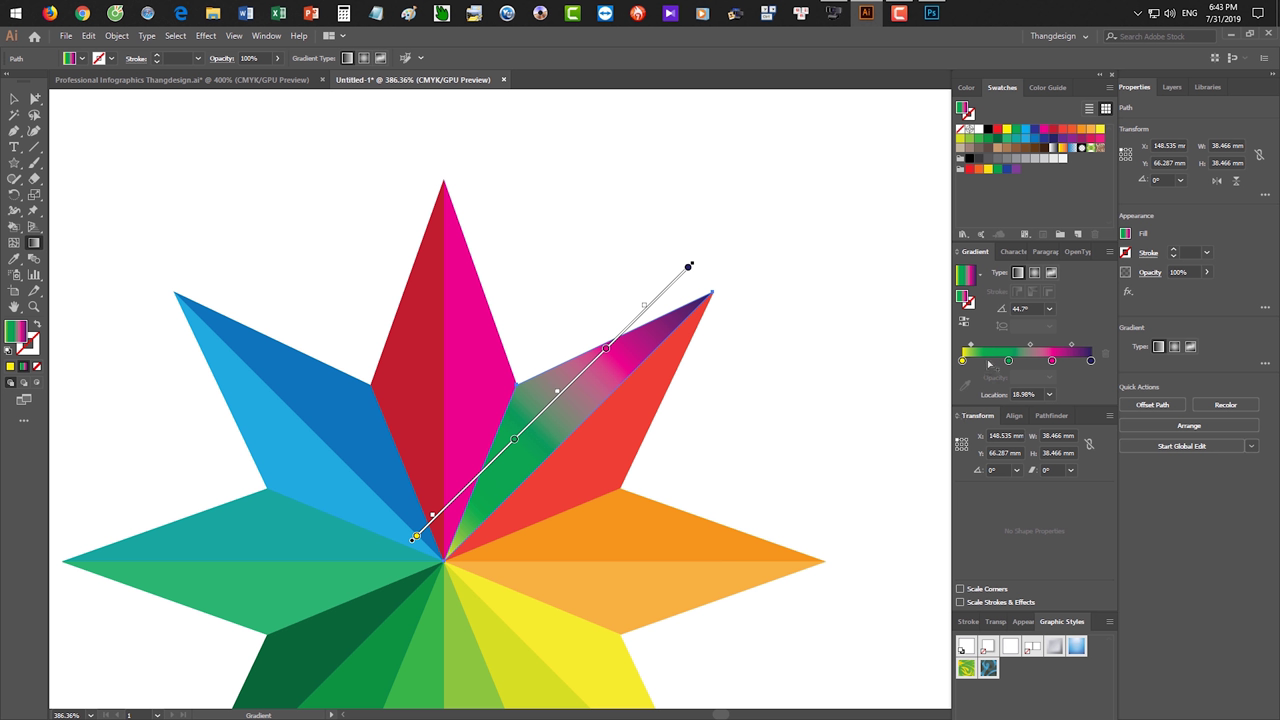
left_click_drag(973, 350, 996, 350)
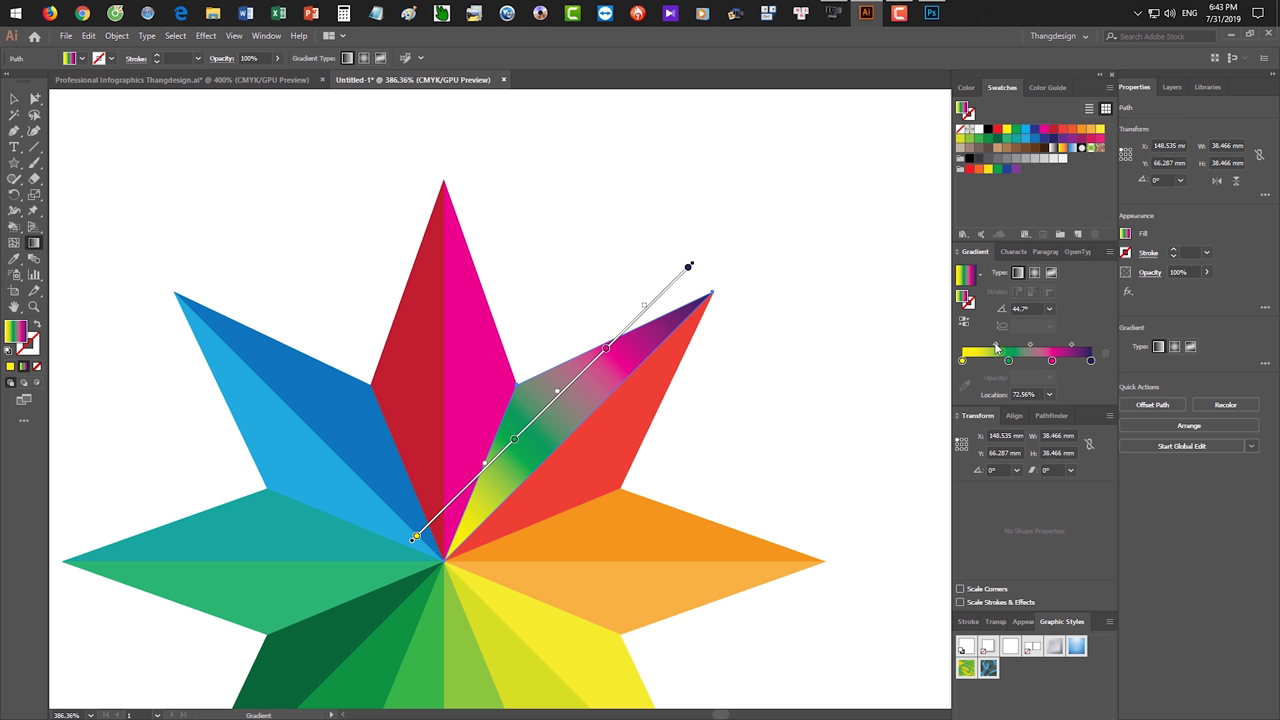
left_click(979, 389)
type("50")
key("Tab")
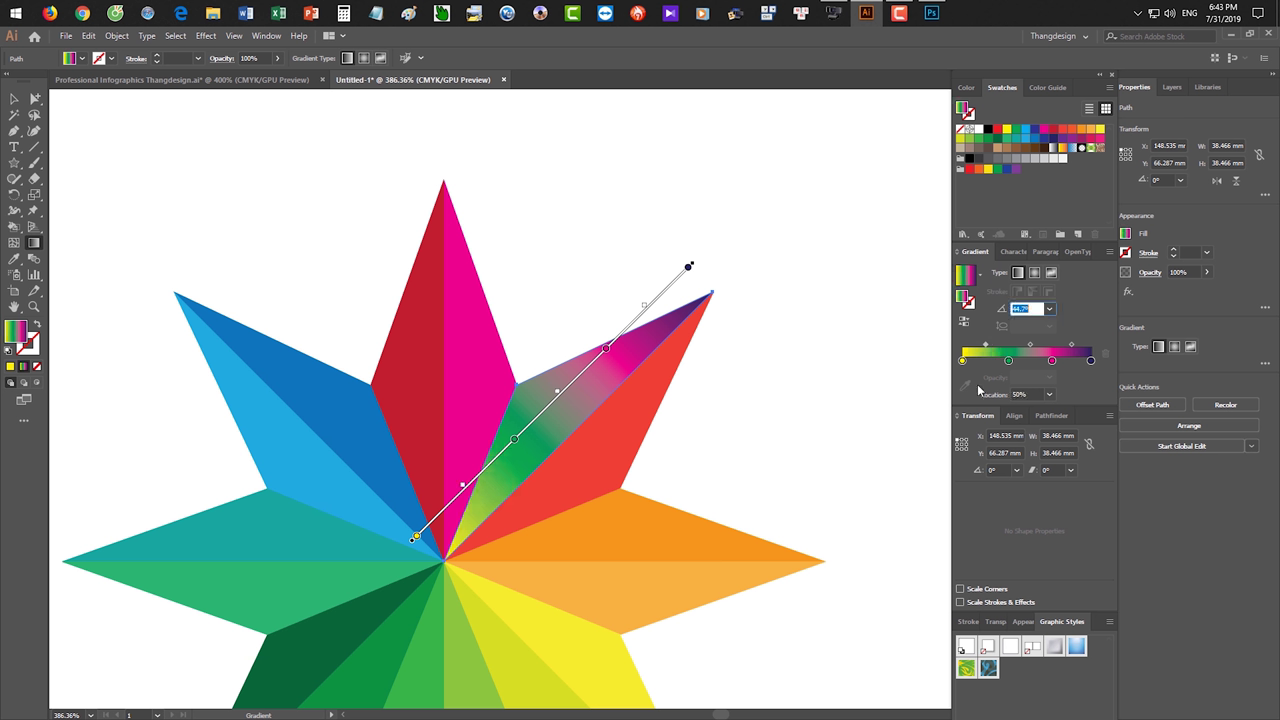
left_click(963, 361)
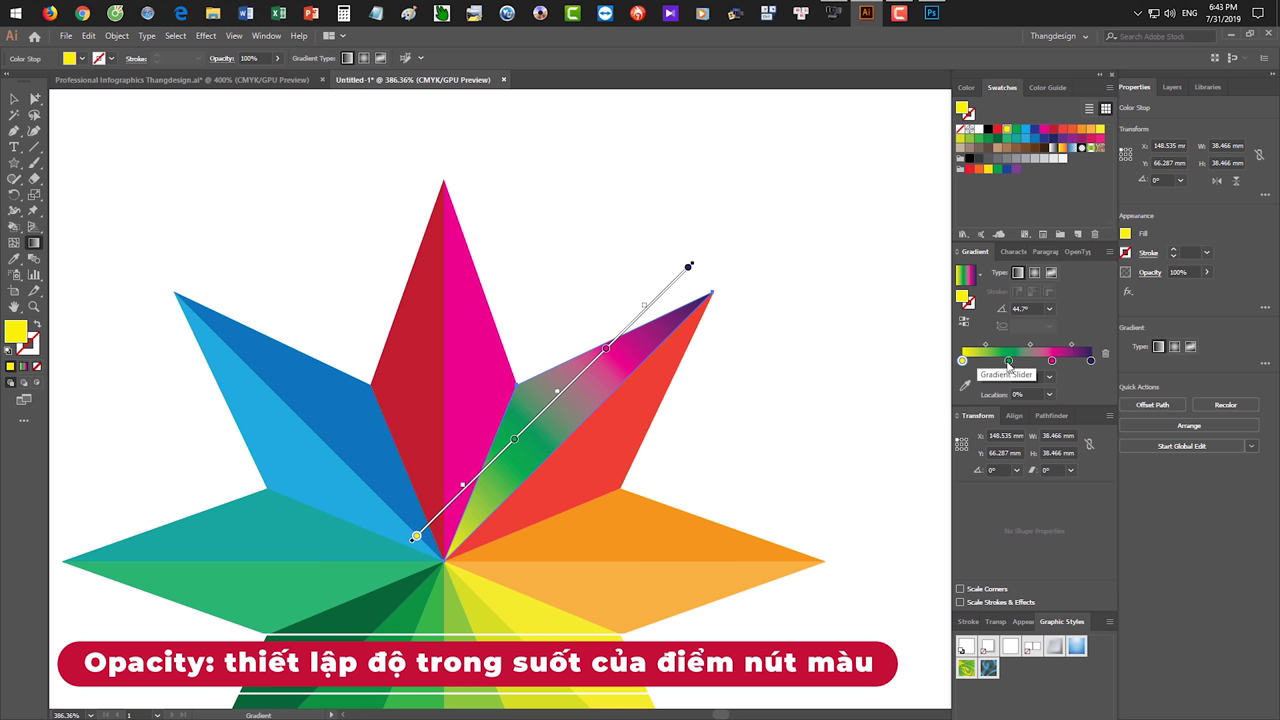
Give the green gradient stop 50% opacity at 50% location, then select the whole star point.
left_click(1008, 361)
left_click(1028, 377)
type("50")
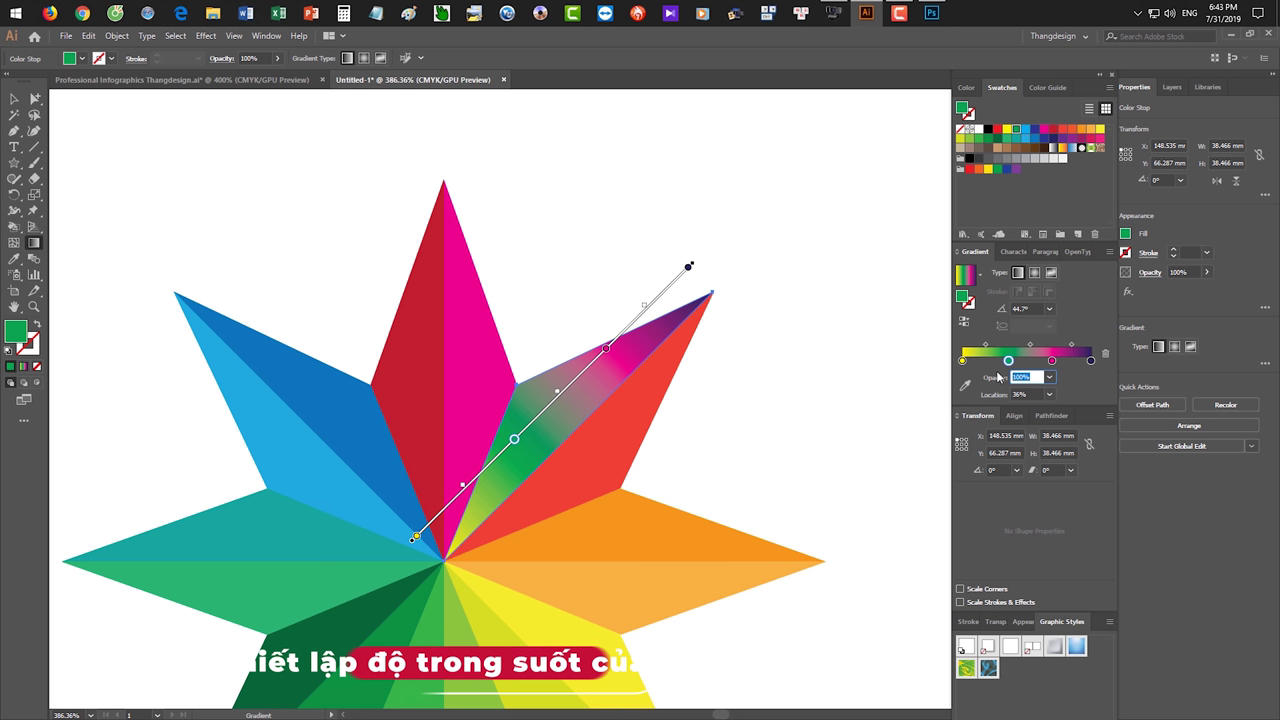
key("Tab")
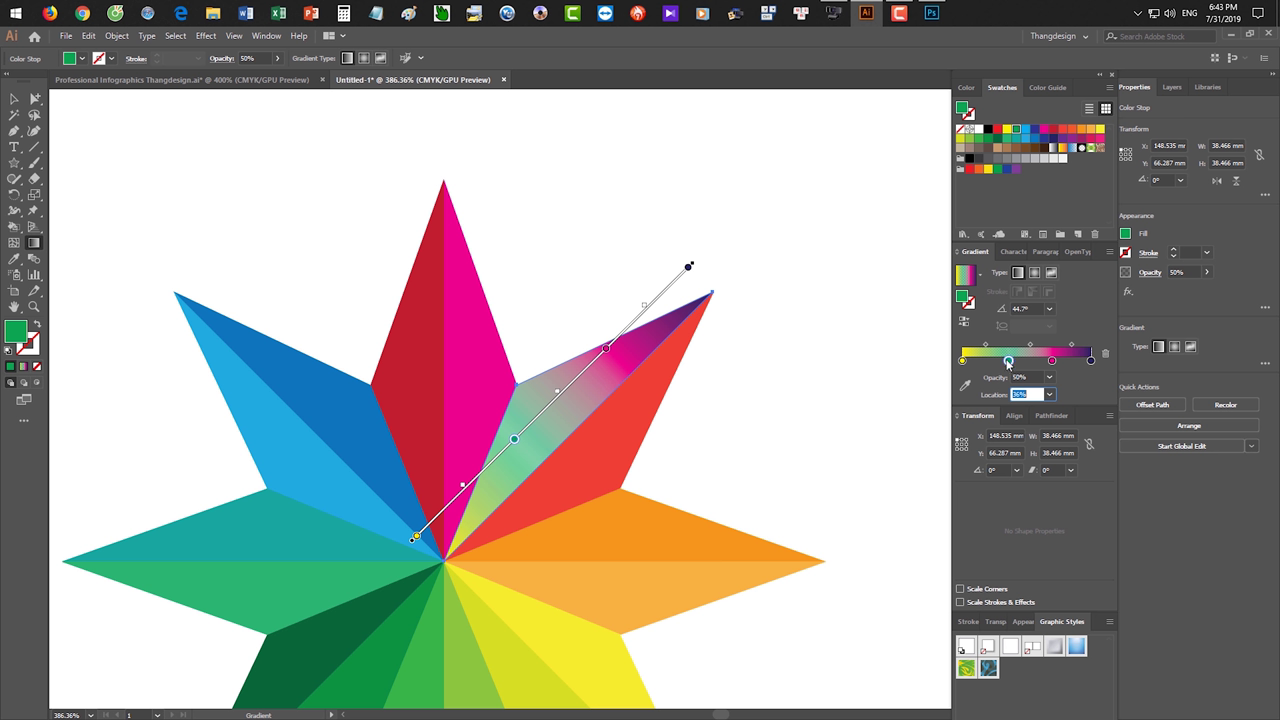
type("4")
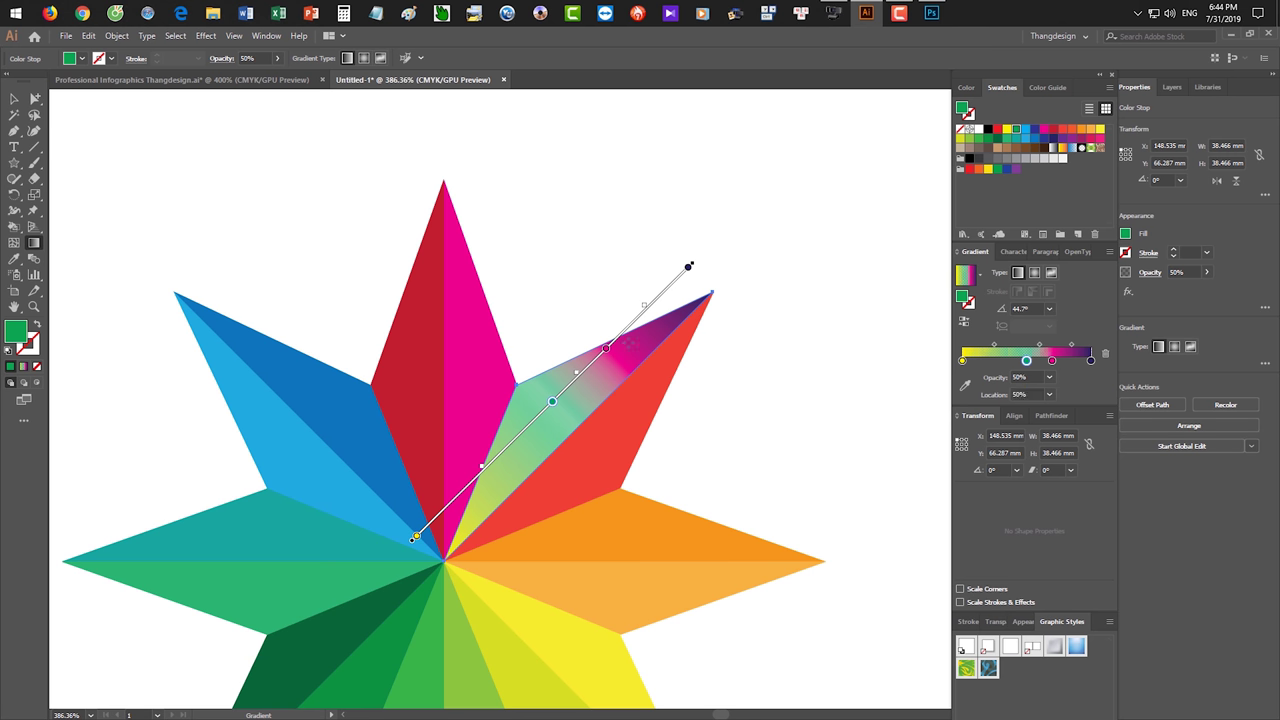
left_click(15, 99)
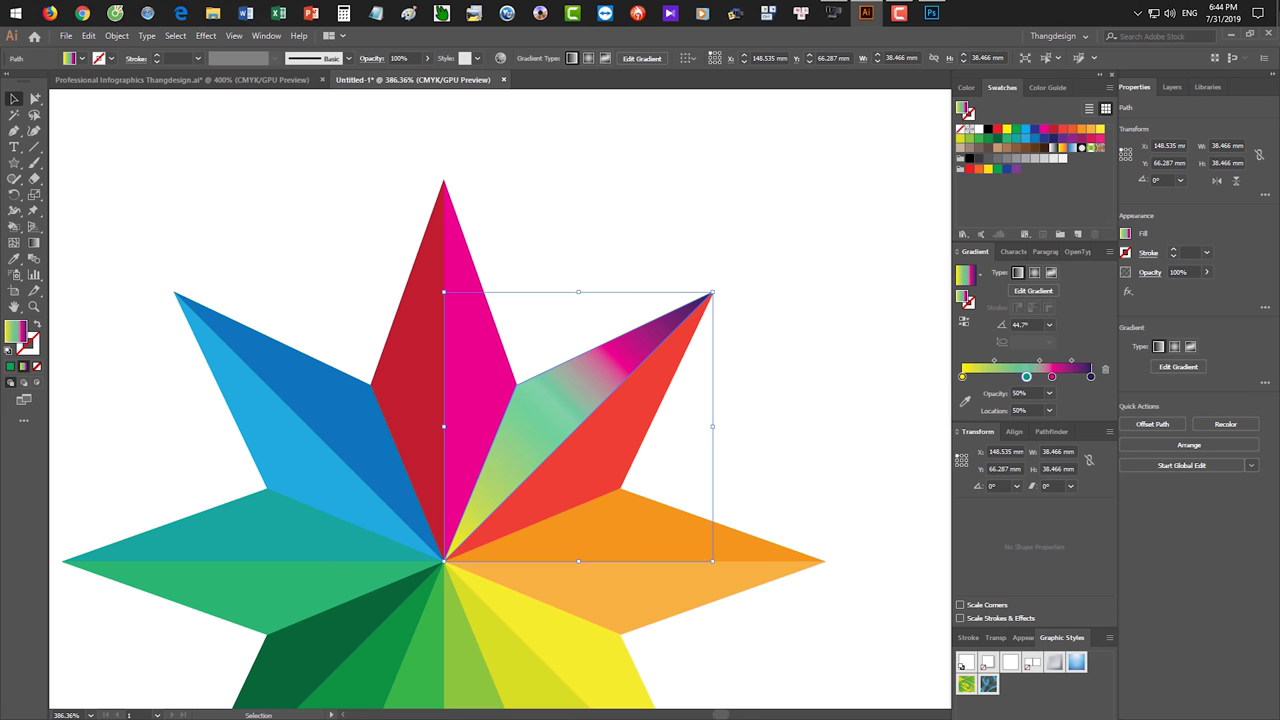
Drag Cute Minion Monster.jpg from the exercises folder into the document and send it behind the star.
left_click(1277, 10)
double_click(1240, 130)
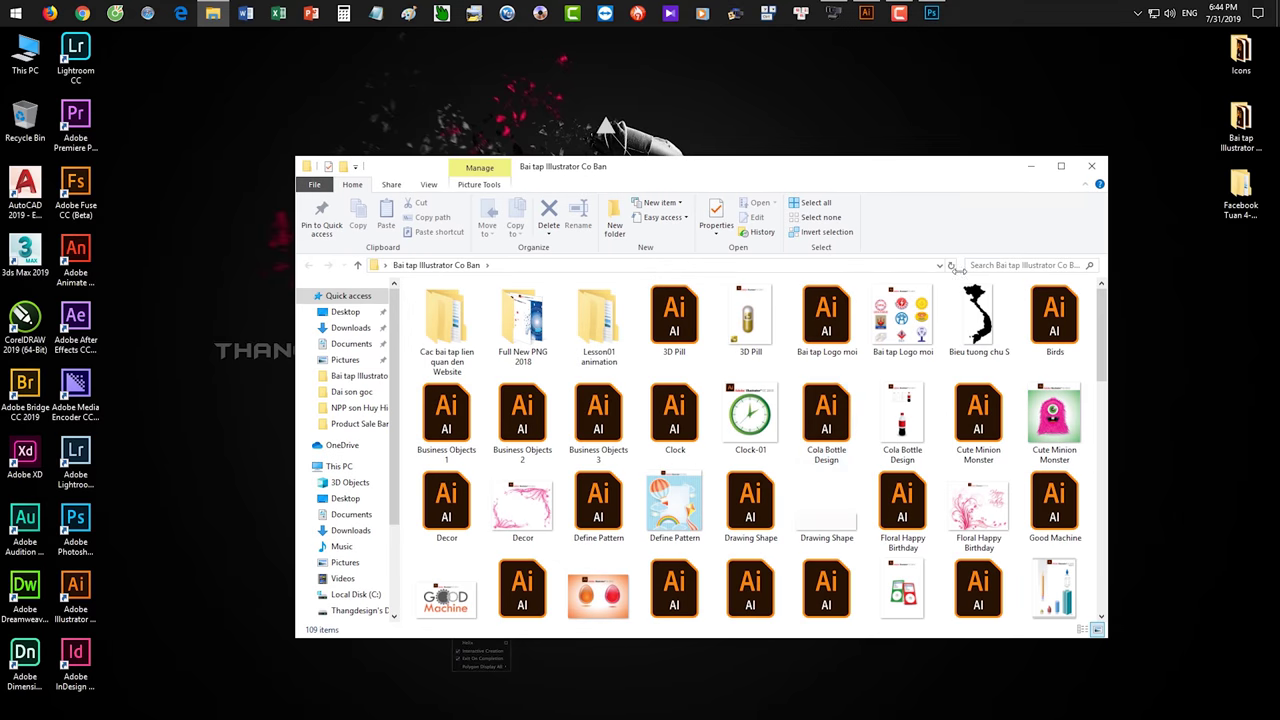
left_click(1052, 420)
left_click_drag(971, 68, 440, 183)
key("ctrl+shift+bracketleft")
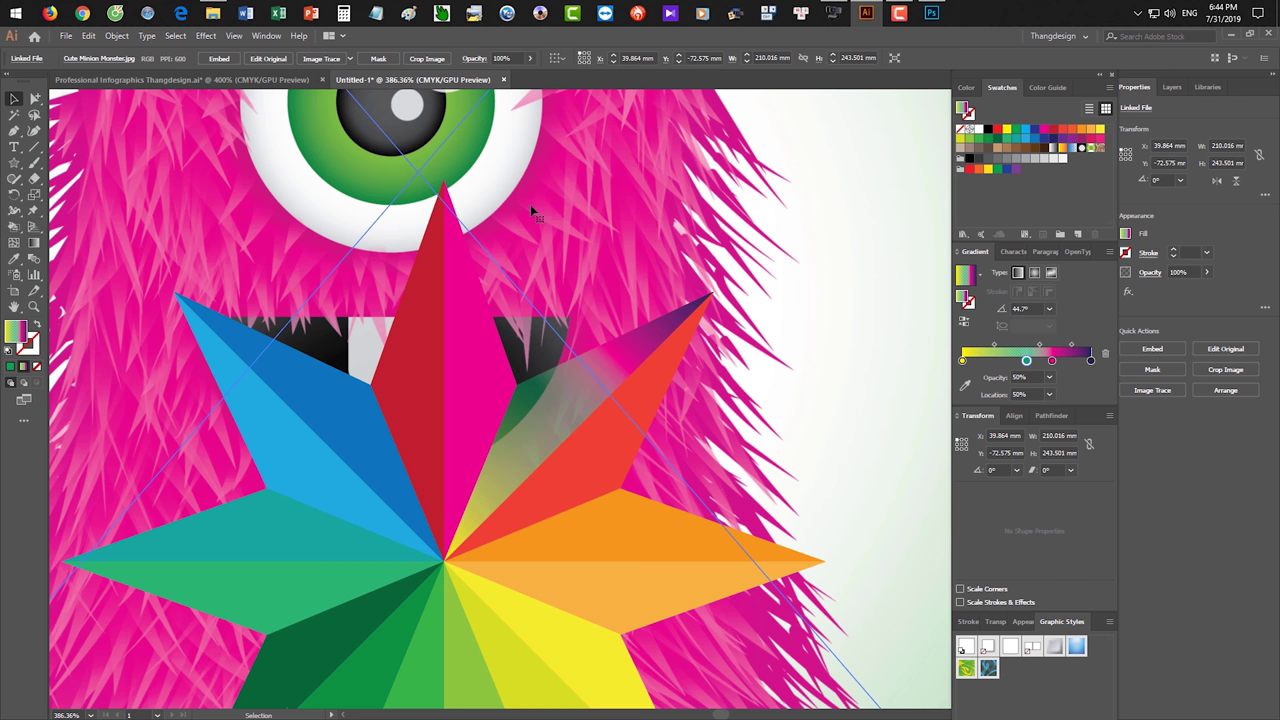
Reselect the star's gradient point and move its green stop to about 38% location.
left_click_drag(809, 389, 850, 338)
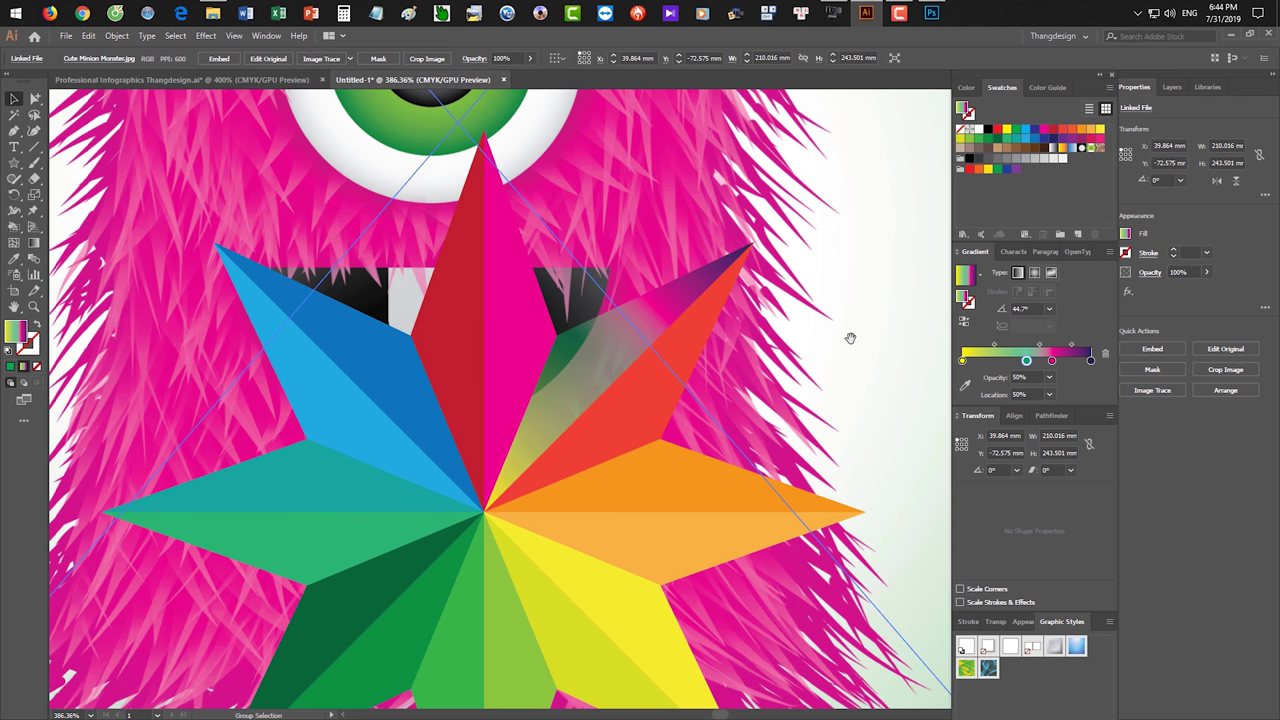
left_click(624, 364)
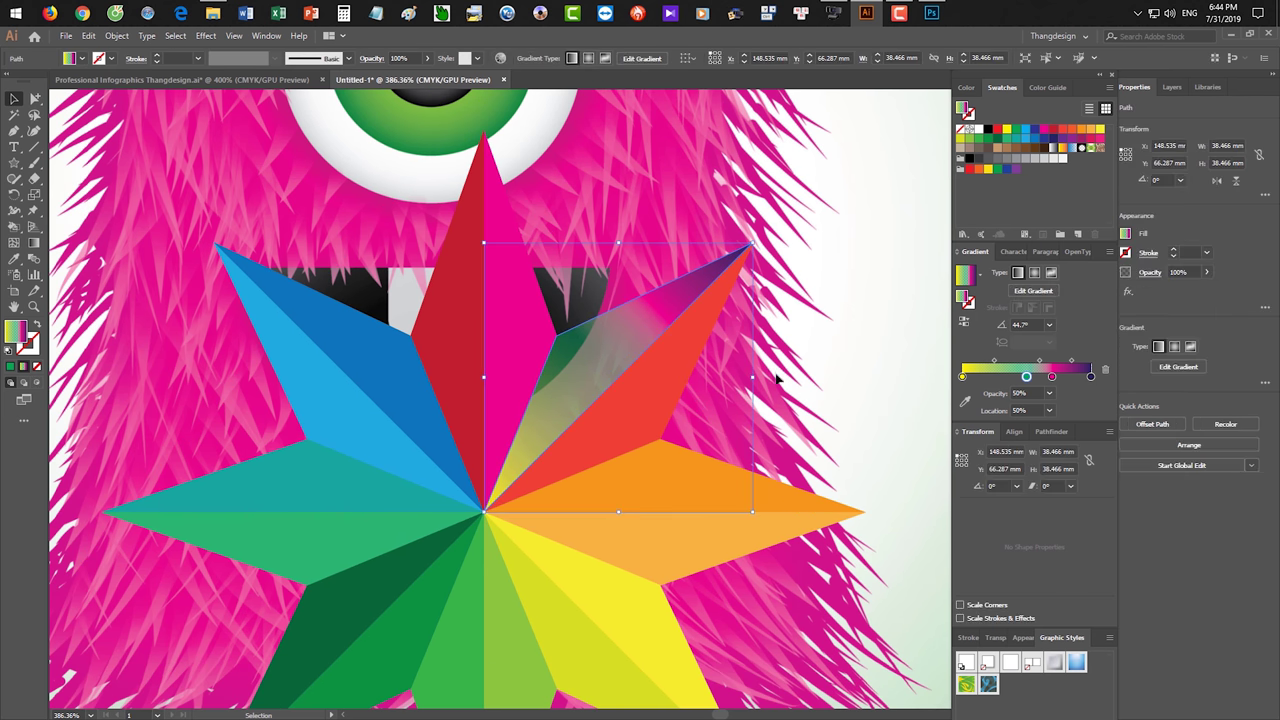
key("g")
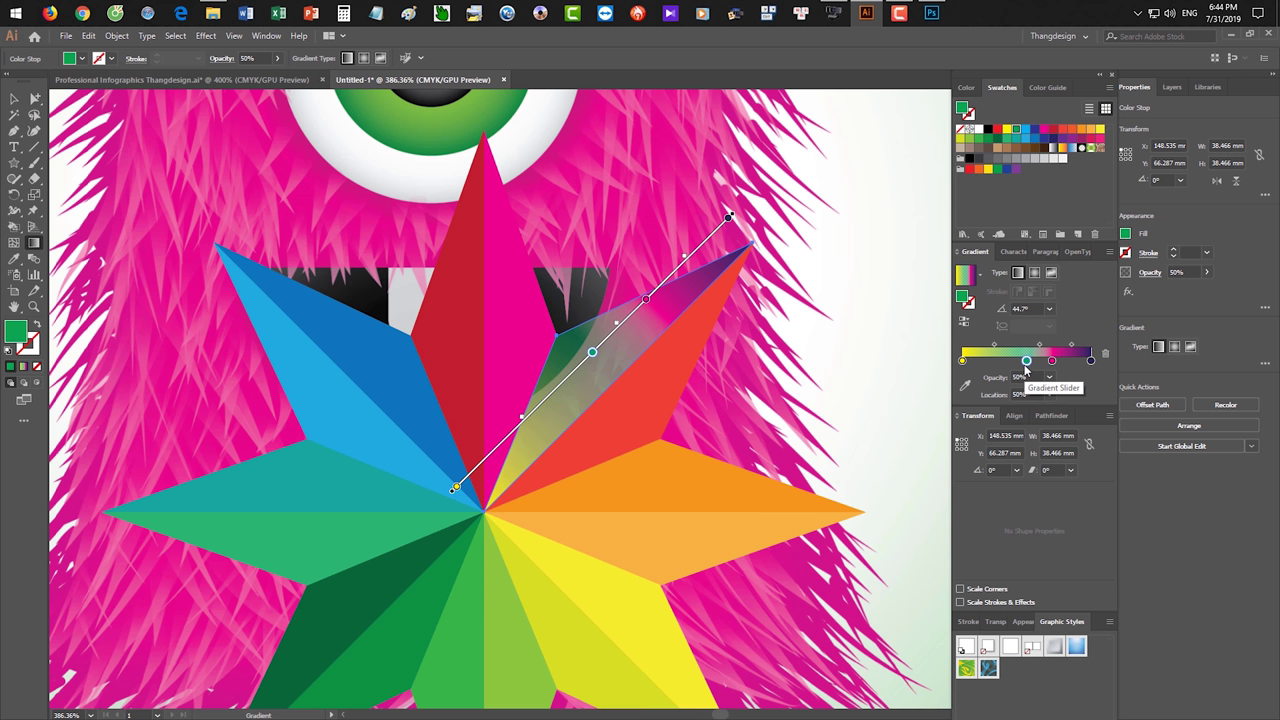
left_click_drag(1028, 361, 1012, 363)
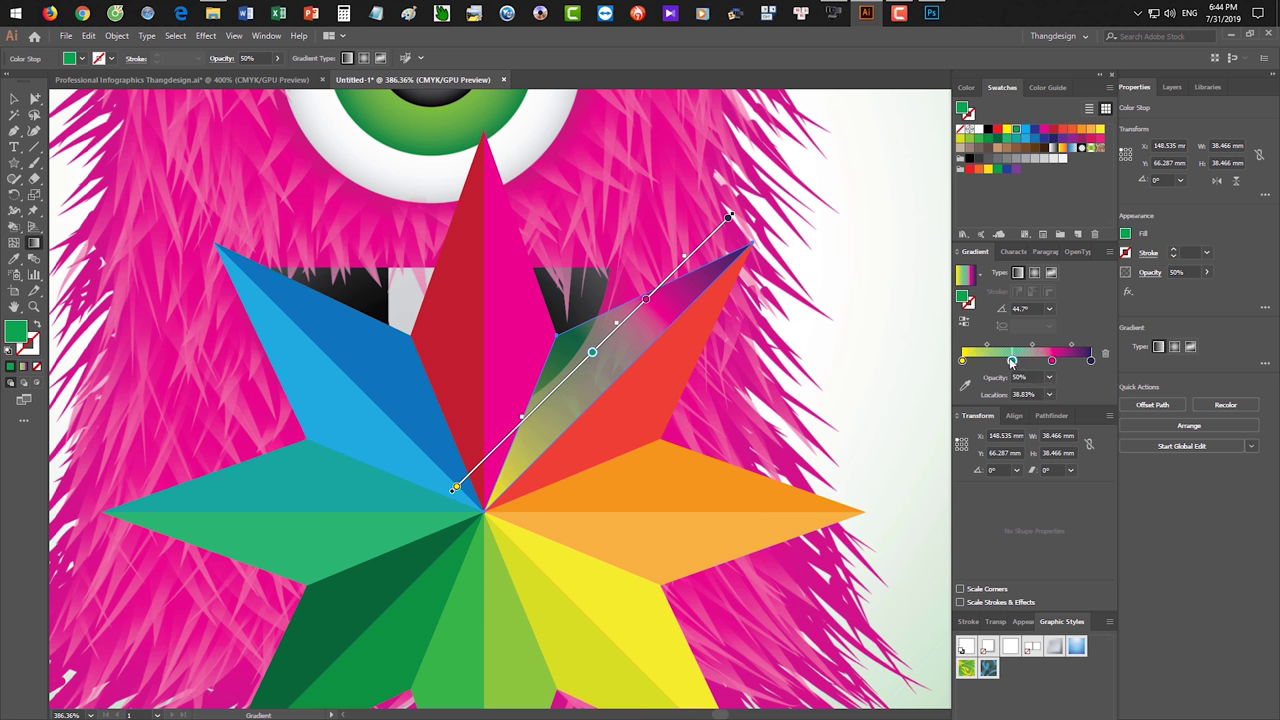
Restore the green stop to 100% opacity, make the gradient radial, then go to Photoshop.
left_click(1026, 377)
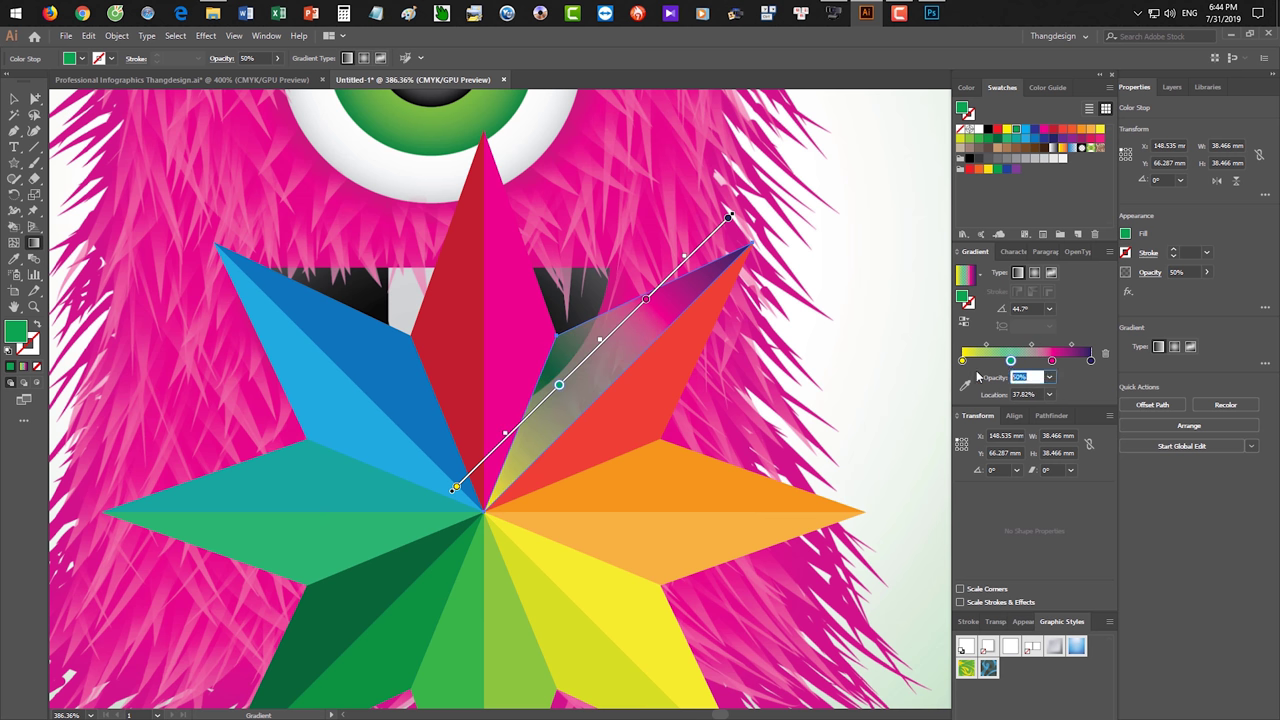
type("100")
key("Tab")
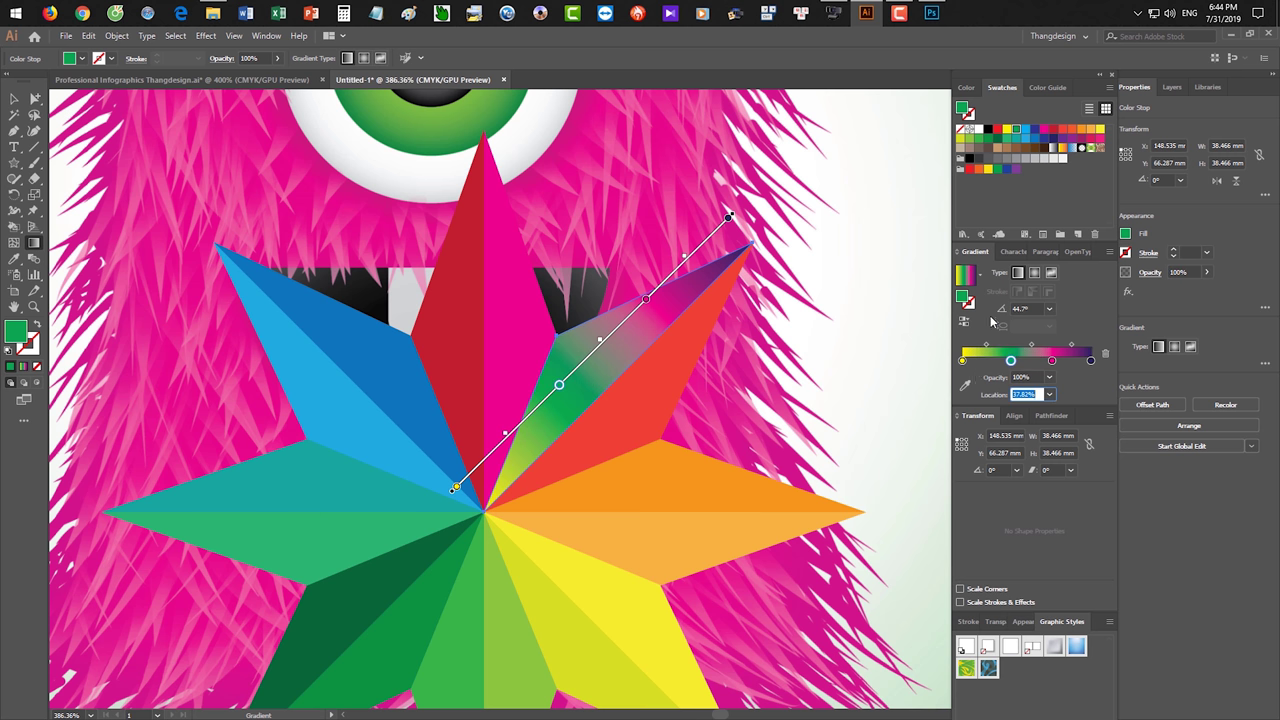
left_click(1034, 274)
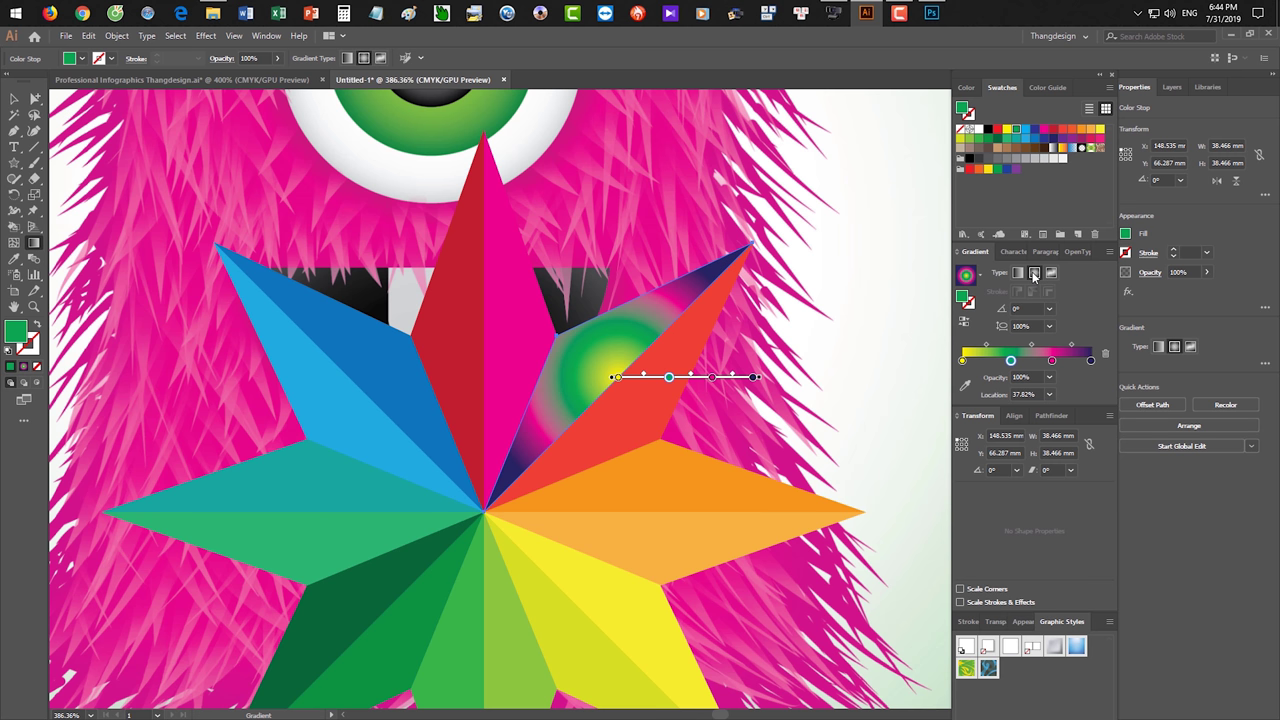
left_click(931, 13)
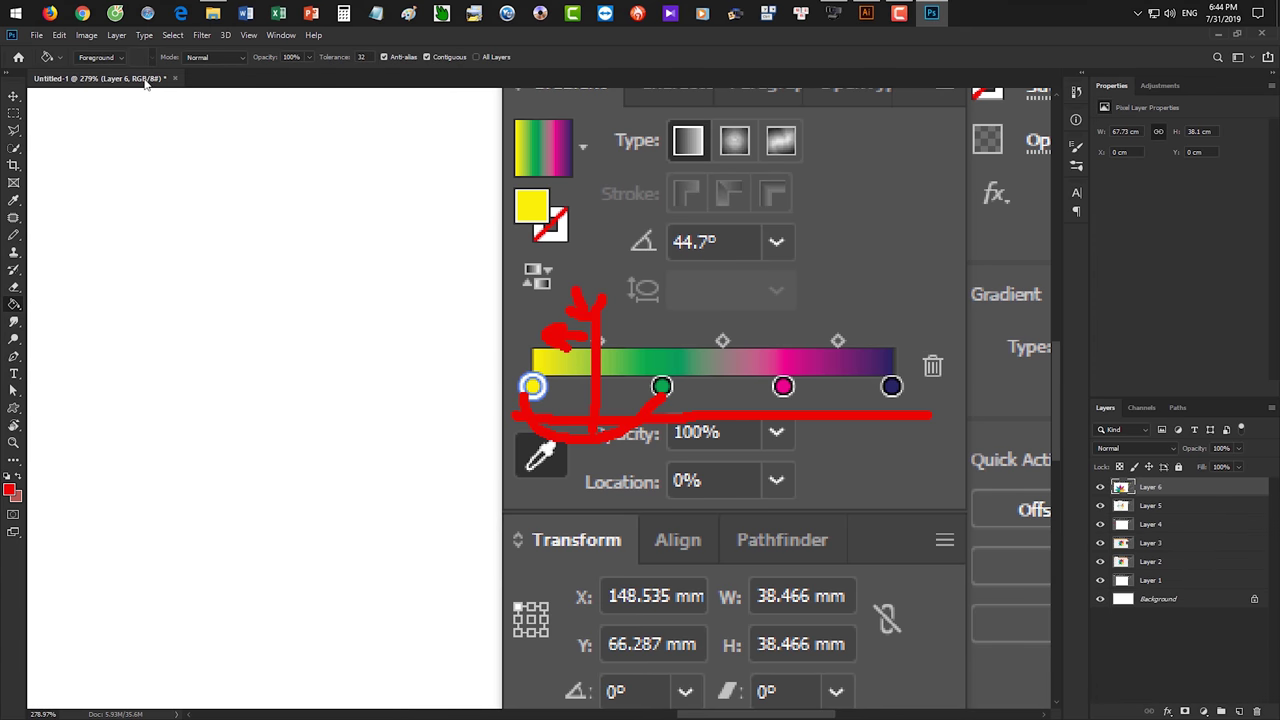
Swap Photoshop's Paint Bucket for the Gradient Tool, then return to Illustrator.
right_click(25, 307)
left_click(72, 304)
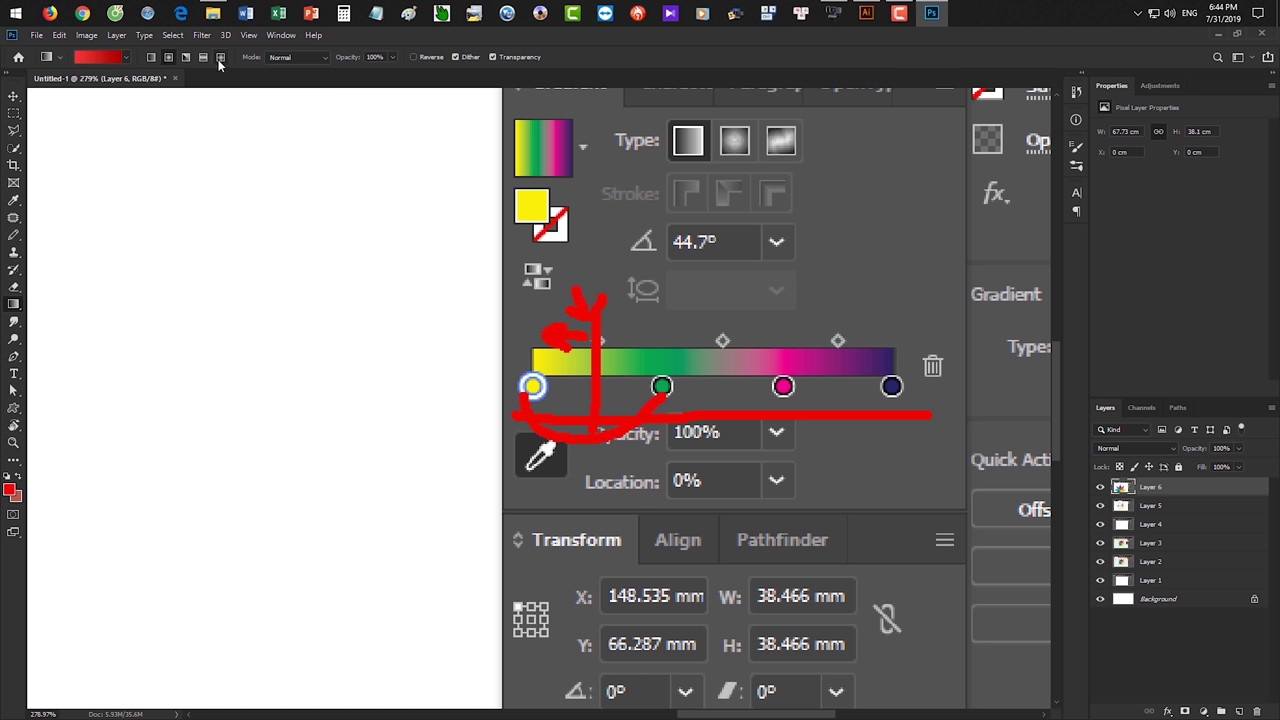
left_click(866, 12)
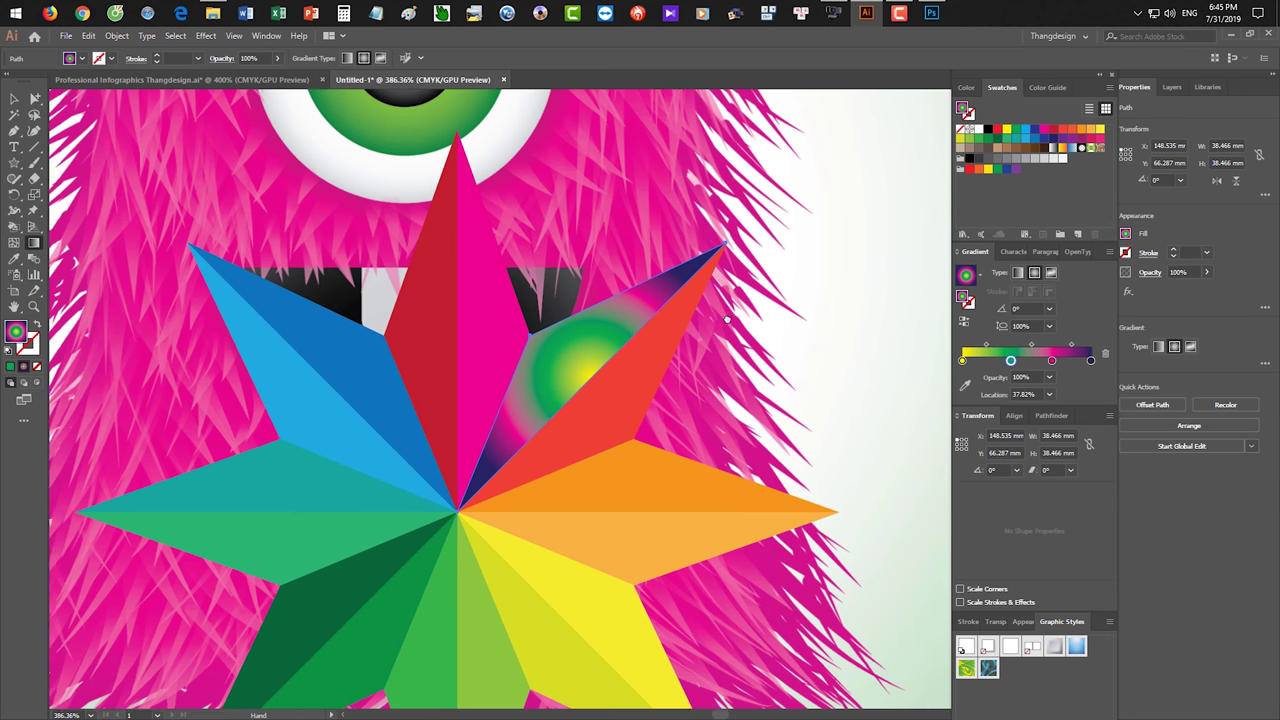
Zoom out and delete the linked Cute Minion Monster background image.
scroll(463, 314, "right", 5)
scroll(624, 443, "down", 2)
scroll(460, 331, "down", 3)
key("m")
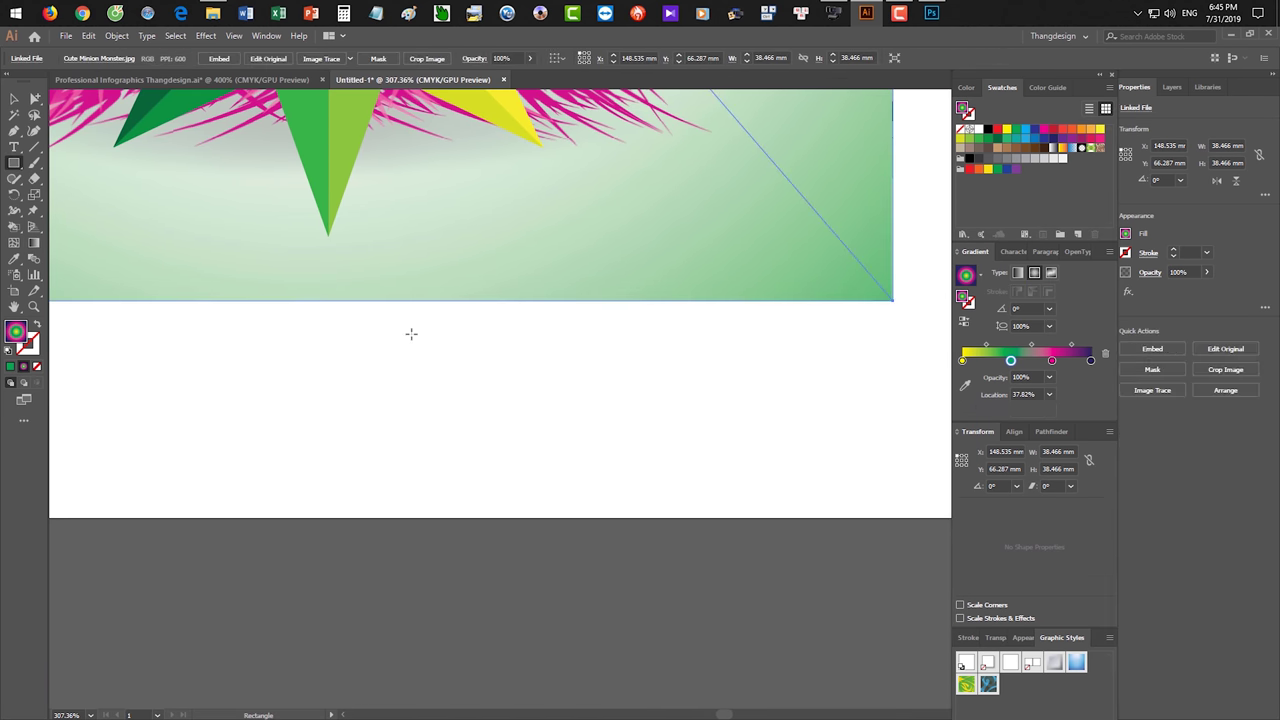
left_click(437, 329)
left_click(665, 403)
key("v")
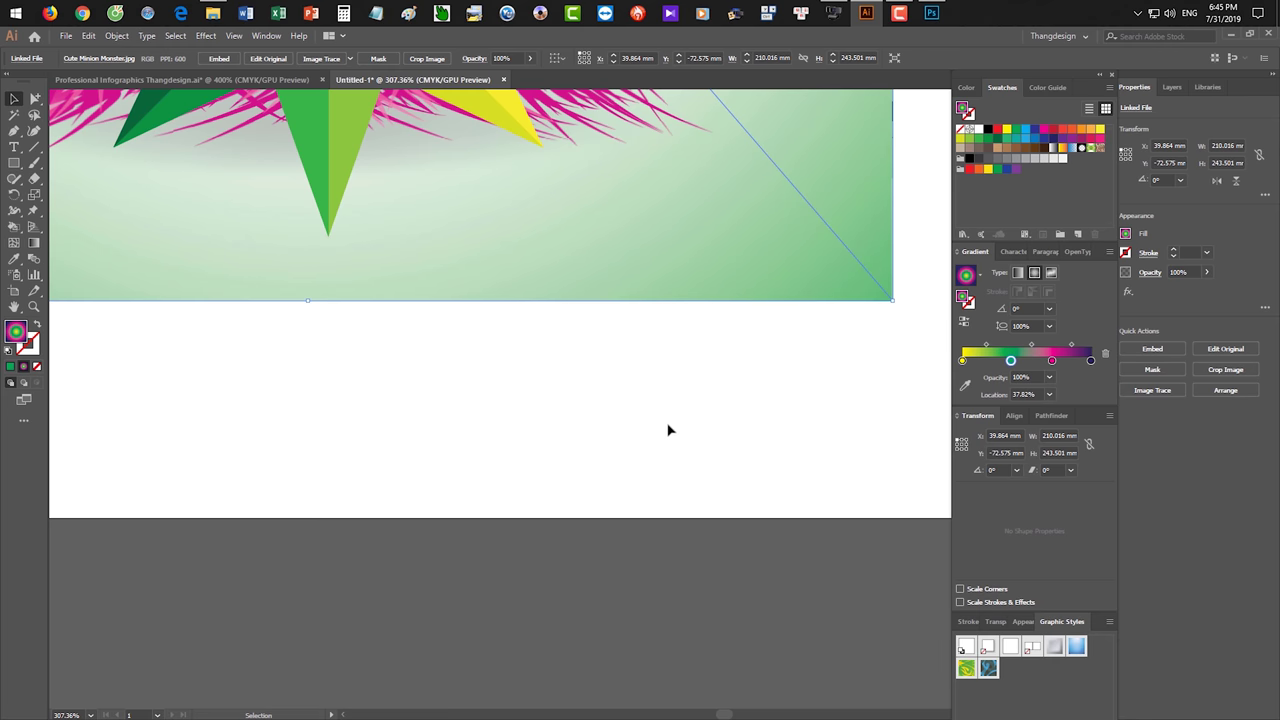
left_click(646, 305)
left_click(660, 296)
key("Delete")
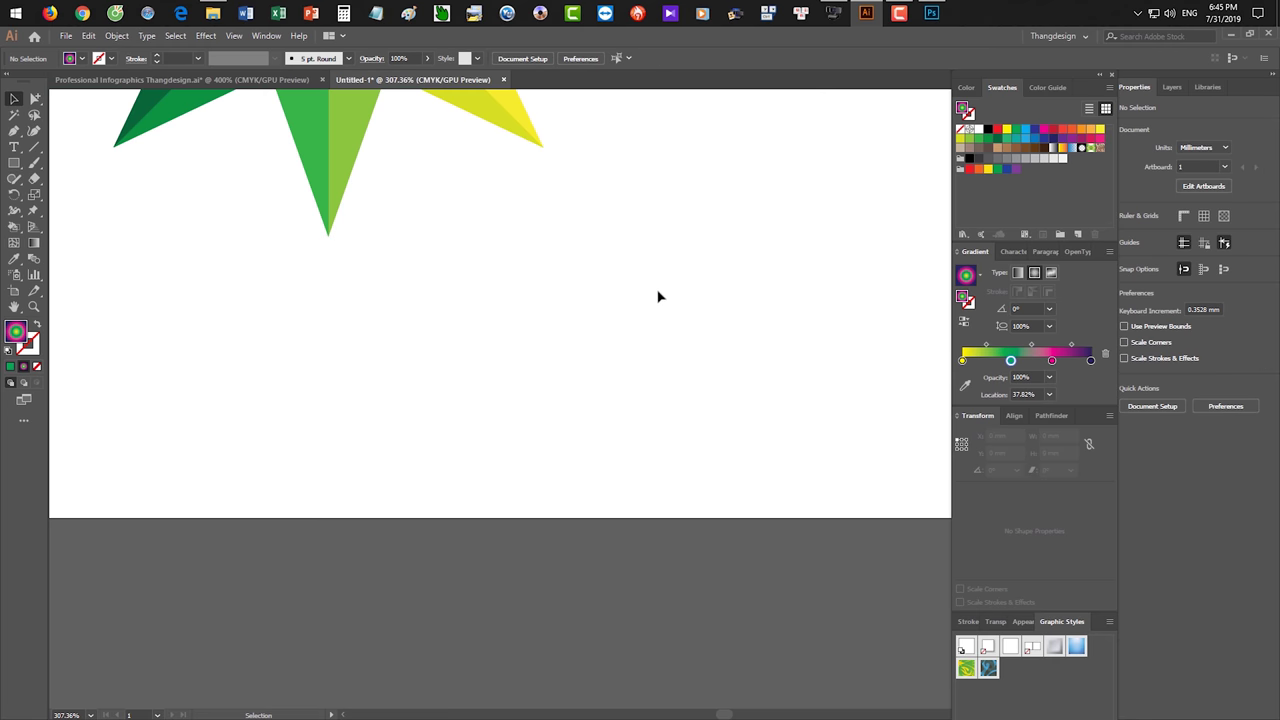
Draw a 58.446 × 15.689 mm rectangle below the star's bottom points.
key("m")
left_click_drag(409, 285, 735, 370)
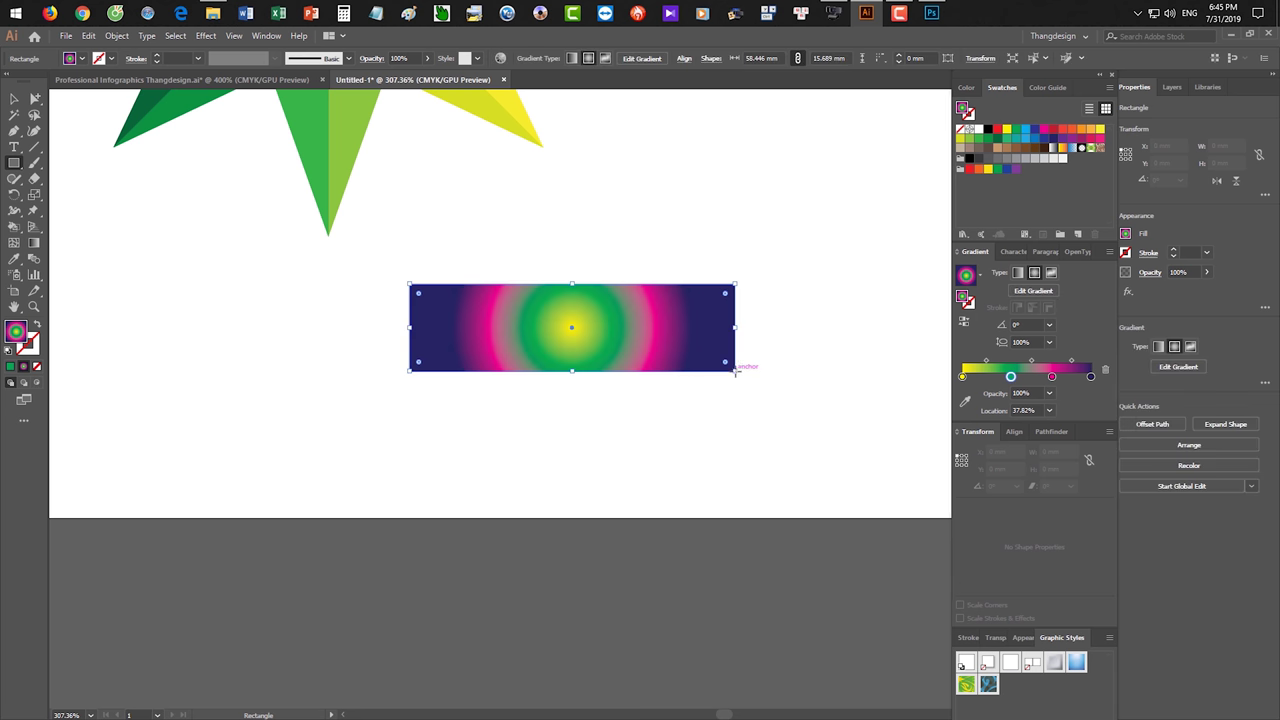
key("v")
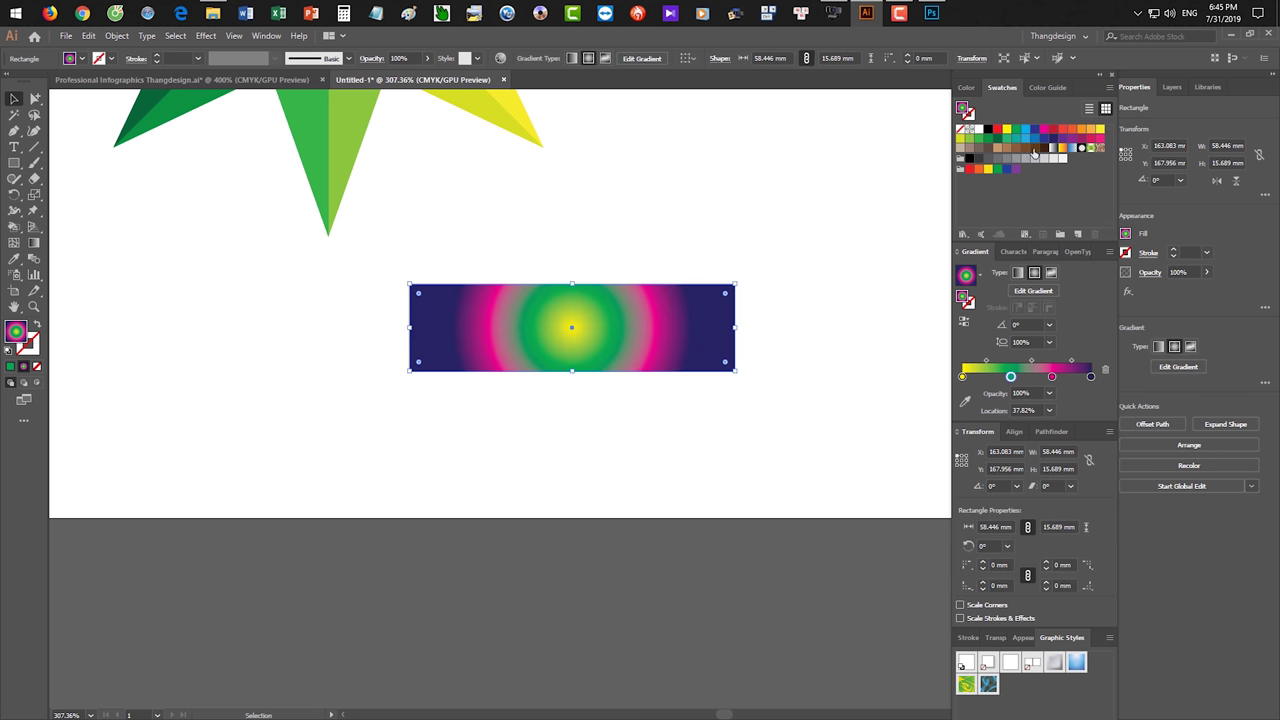
Switch the rectangle's gradient type from radial to linear.
left_click(34, 243)
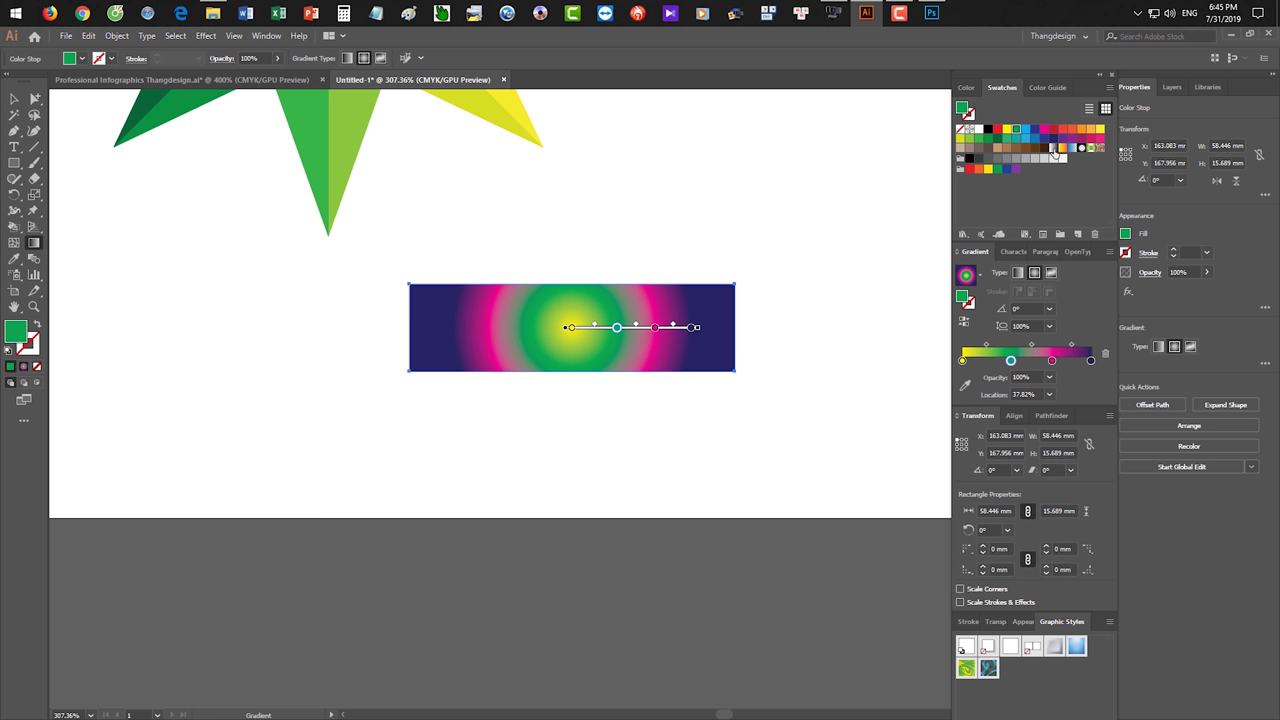
left_click(1018, 272)
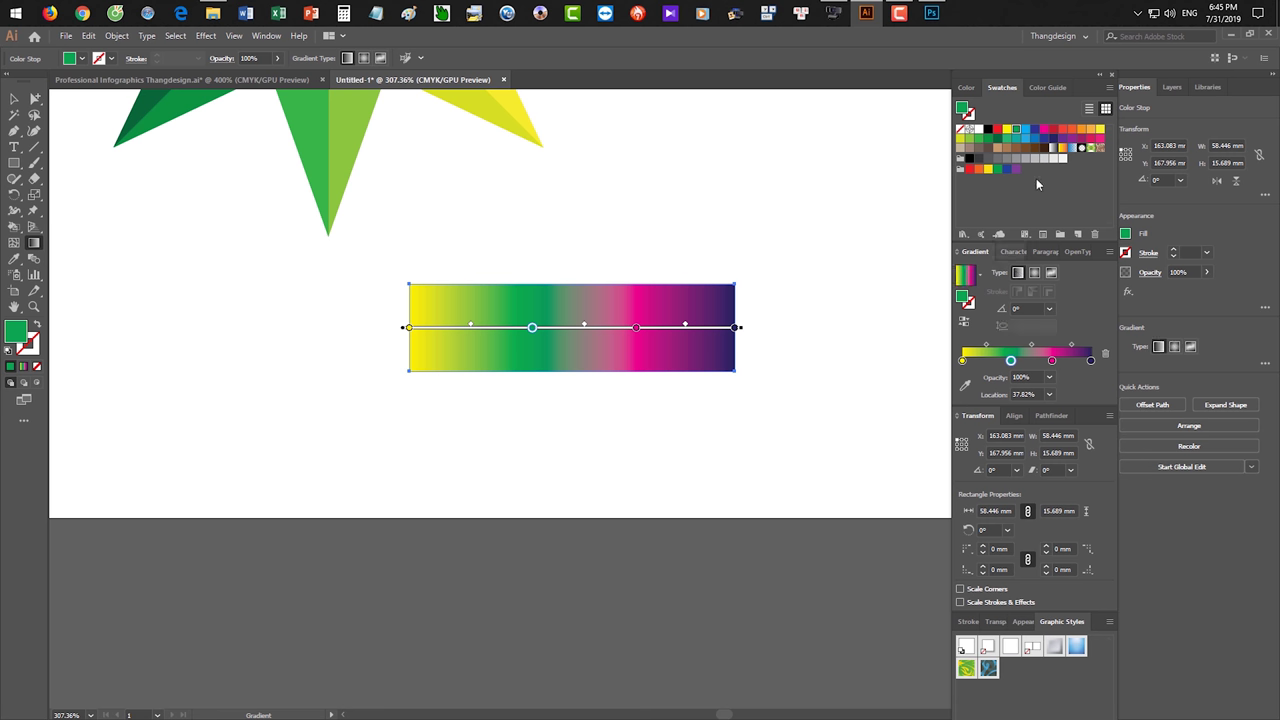
double_click(1055, 150)
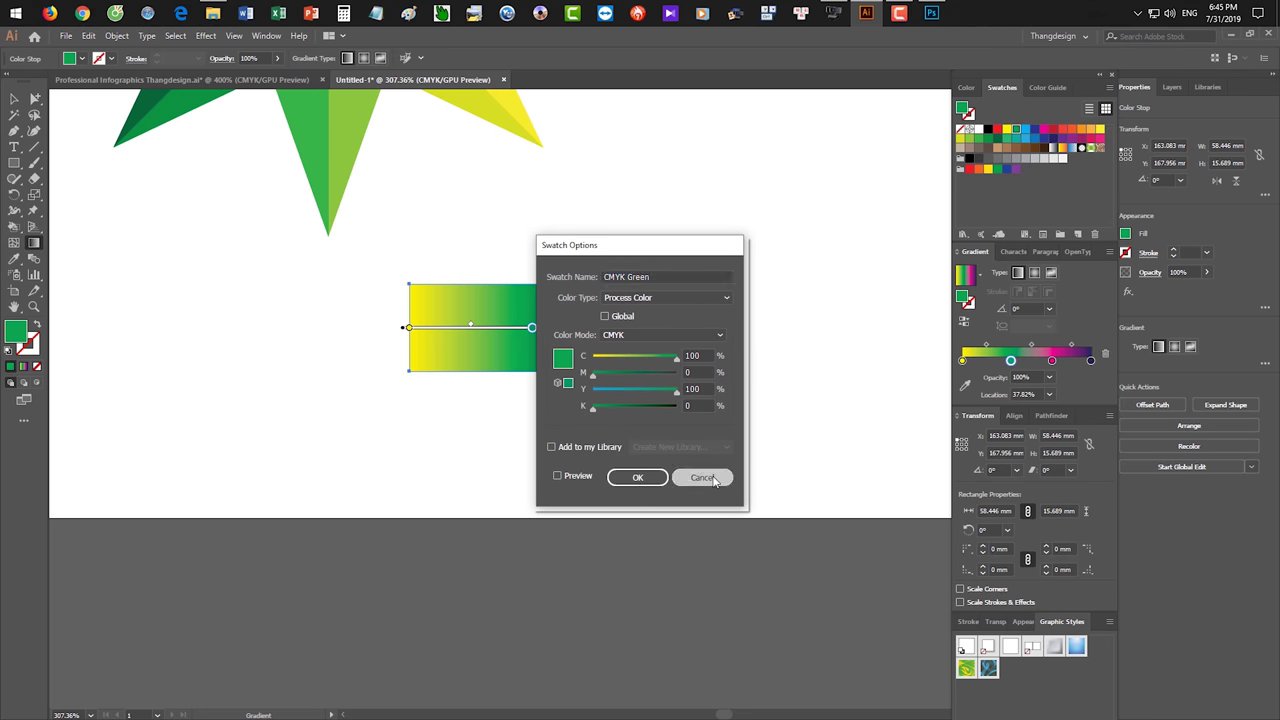
key("Escape")
Replace the rectangle's gradient with a solid yellow-green colour fill.
left_click(14, 98)
left_click_drag(470, 224, 674, 371)
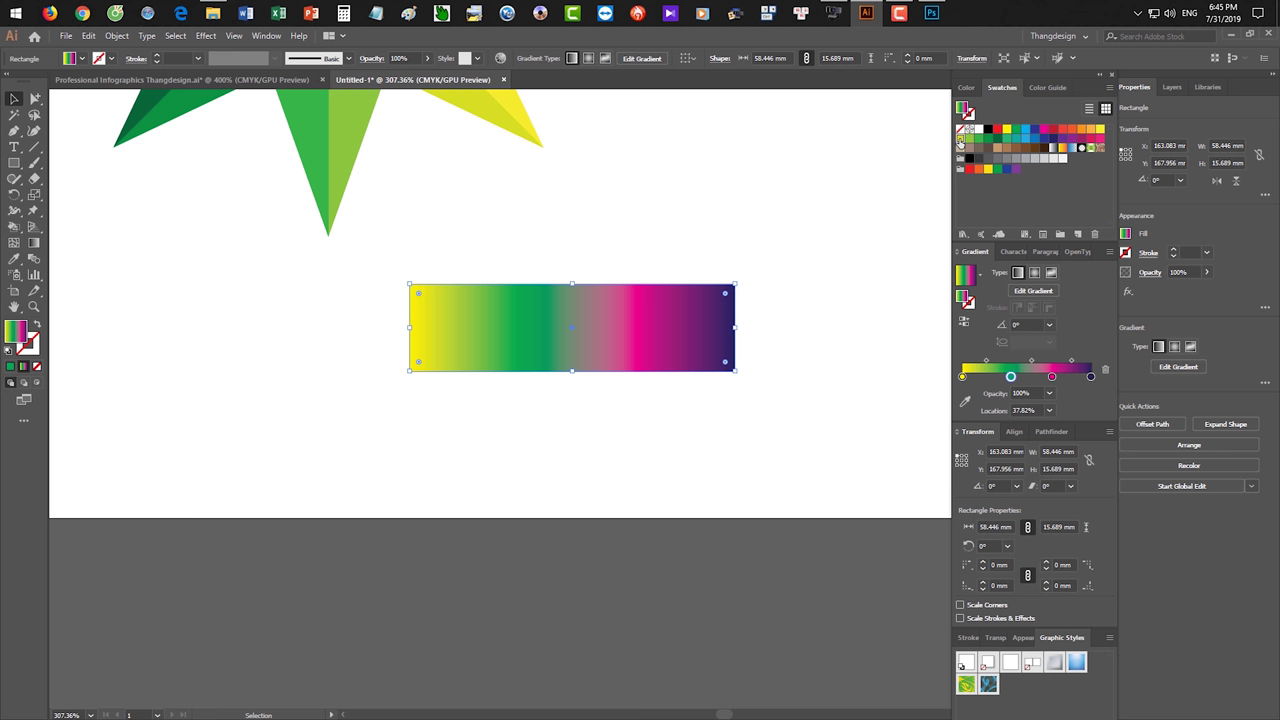
key("comma")
left_click_drag(777, 206, 649, 377)
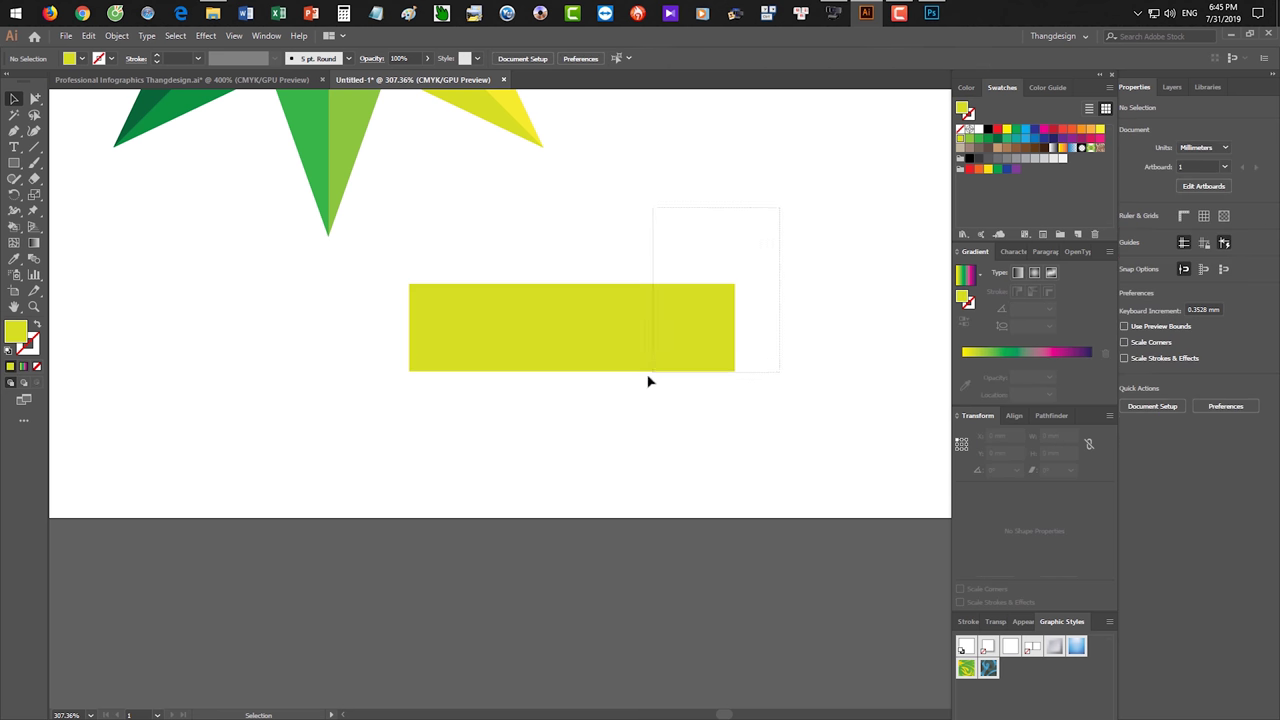
Apply a default gradient recoloured yellow to green, and Alt-drag a copy of the rectangle above.
left_click(34, 243)
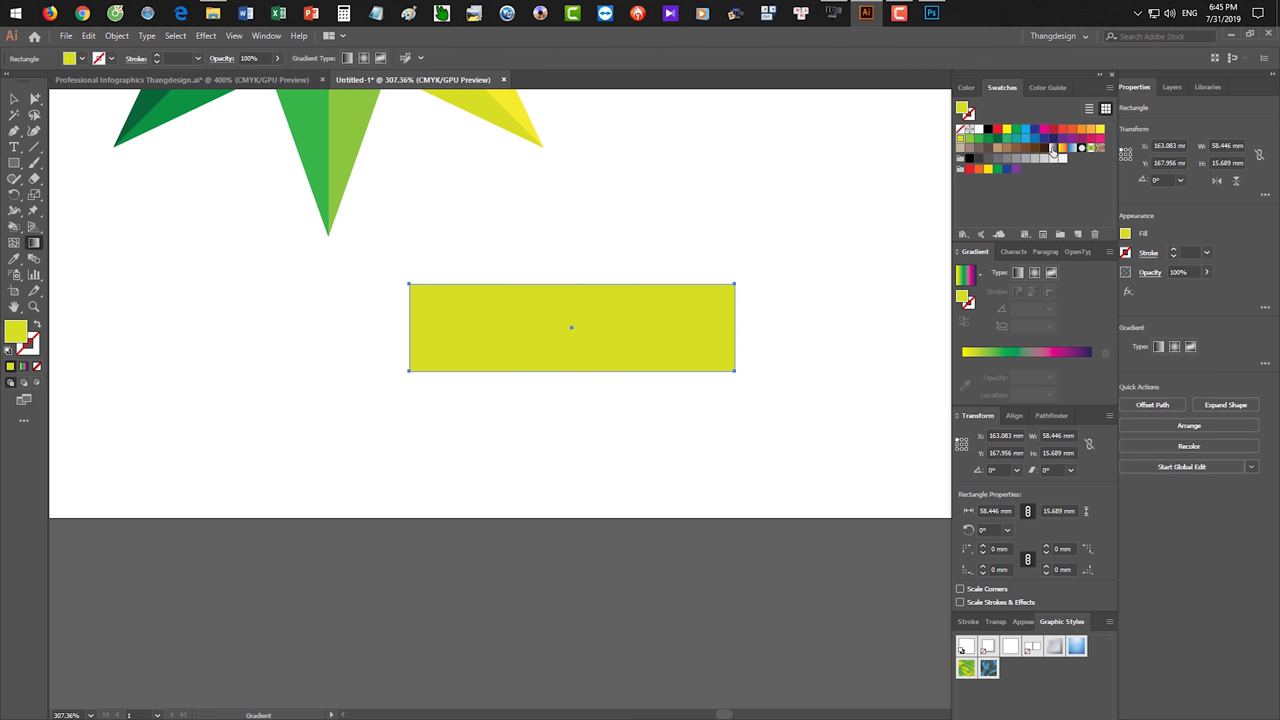
key("period")
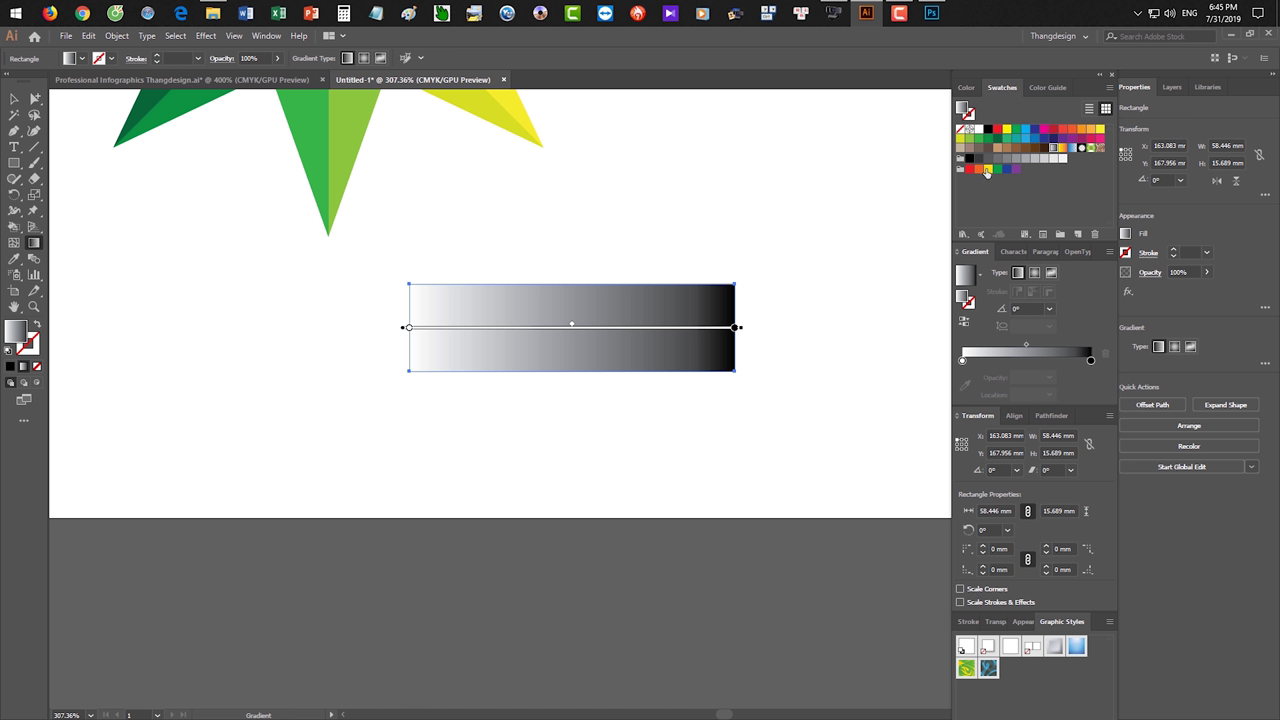
left_click_drag(964, 145, 963, 362)
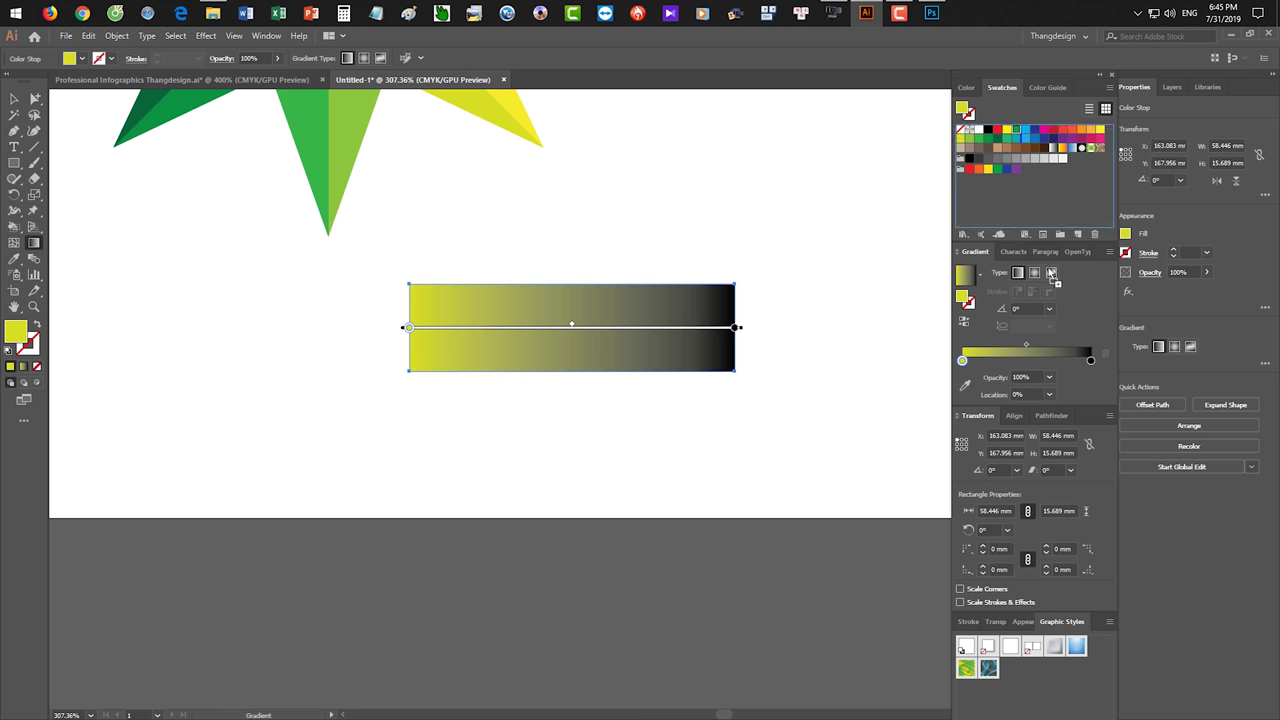
left_click_drag(1094, 368, 1091, 361)
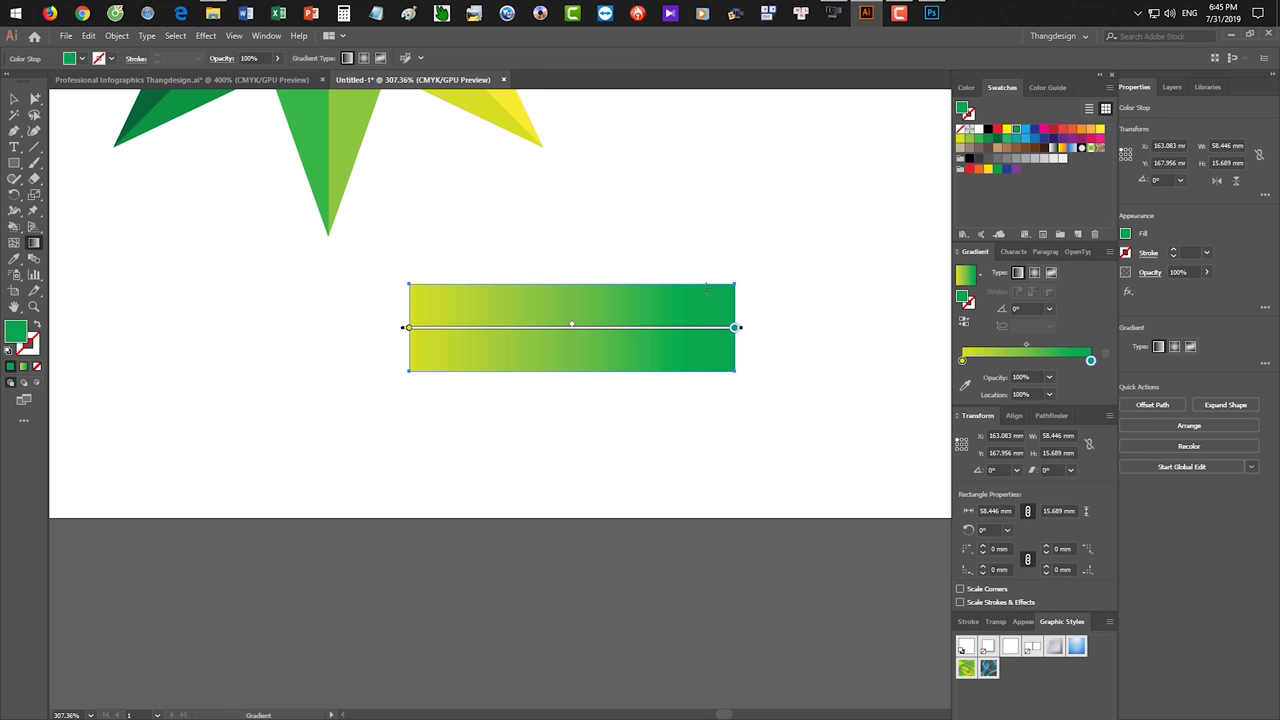
key("v")
left_click_drag(682, 301, 694, 184)
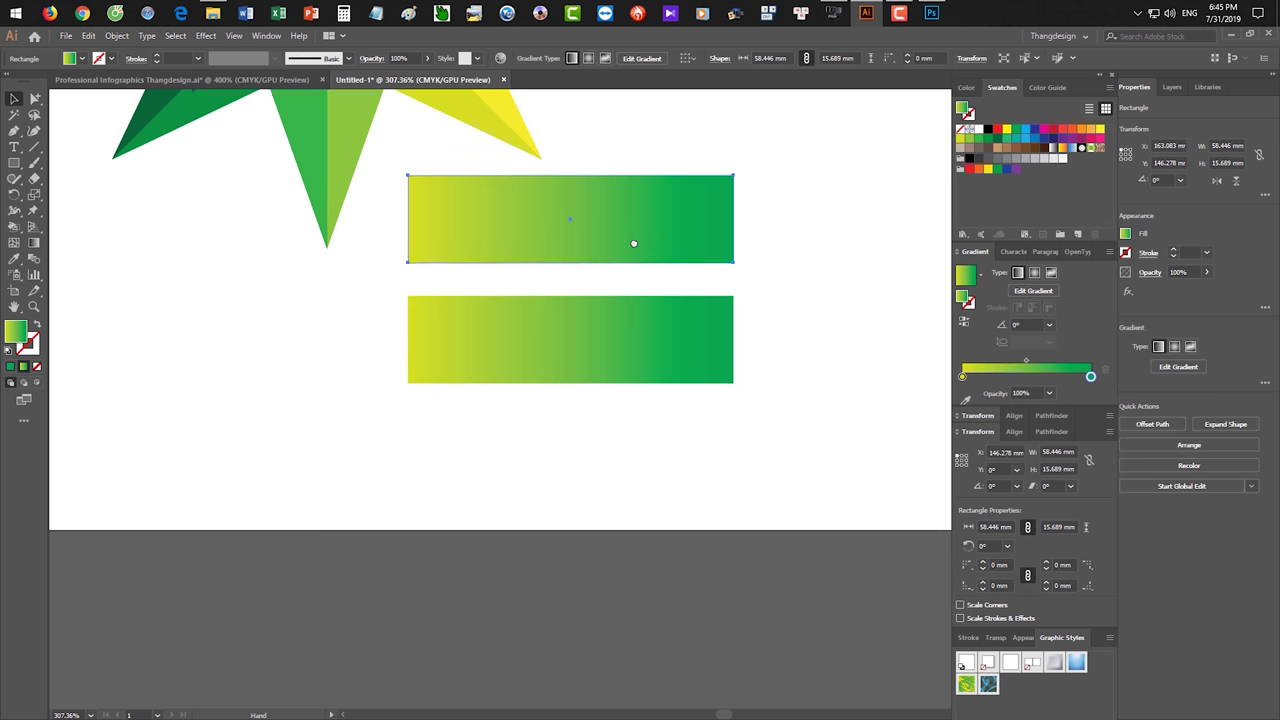
Resize the lower rectangle to 111.623 × 32.696 mm, undoing an accidental rotation.
left_click_drag(633, 243, 633, 258)
left_click(617, 380)
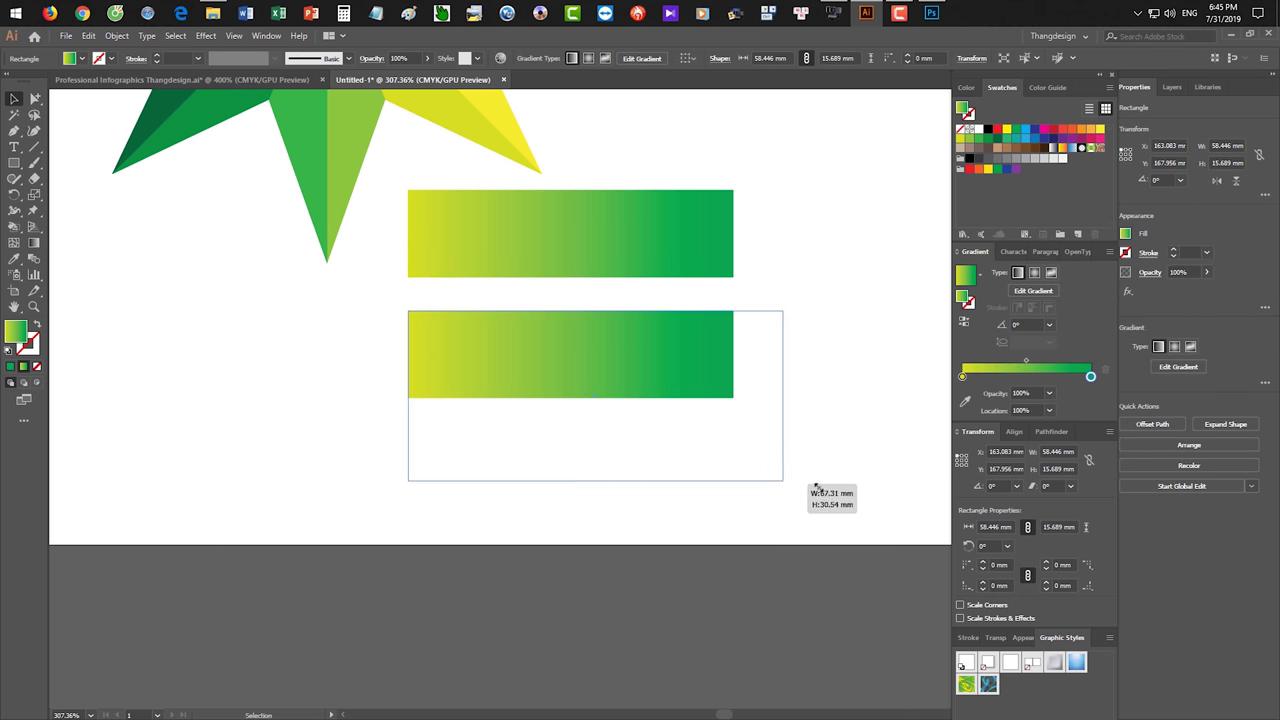
left_click_drag(733, 398, 827, 487)
mouse_move(617, 487)
left_mouse_down()
mouse_move(617, 408)
mouse_move(640, 500)
mouse_move(623, 486)
left_mouse_up()
key("ctrl+z")
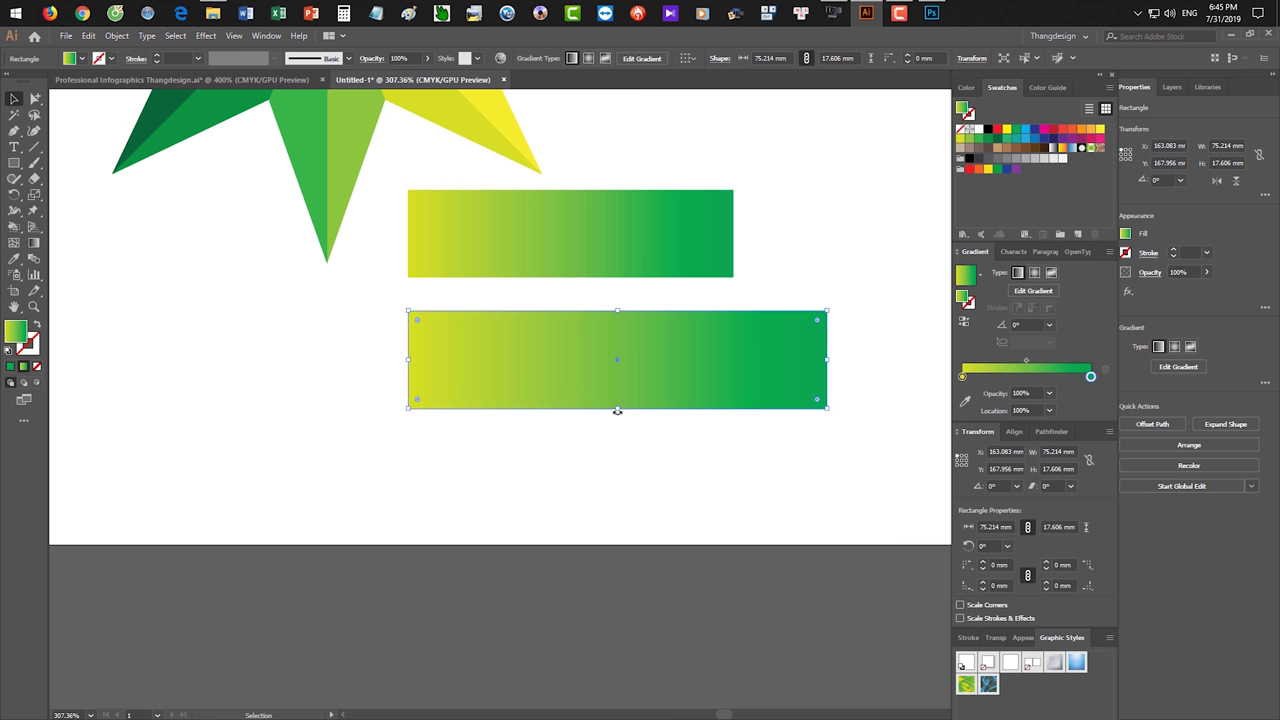
left_click_drag(618, 409, 615, 492)
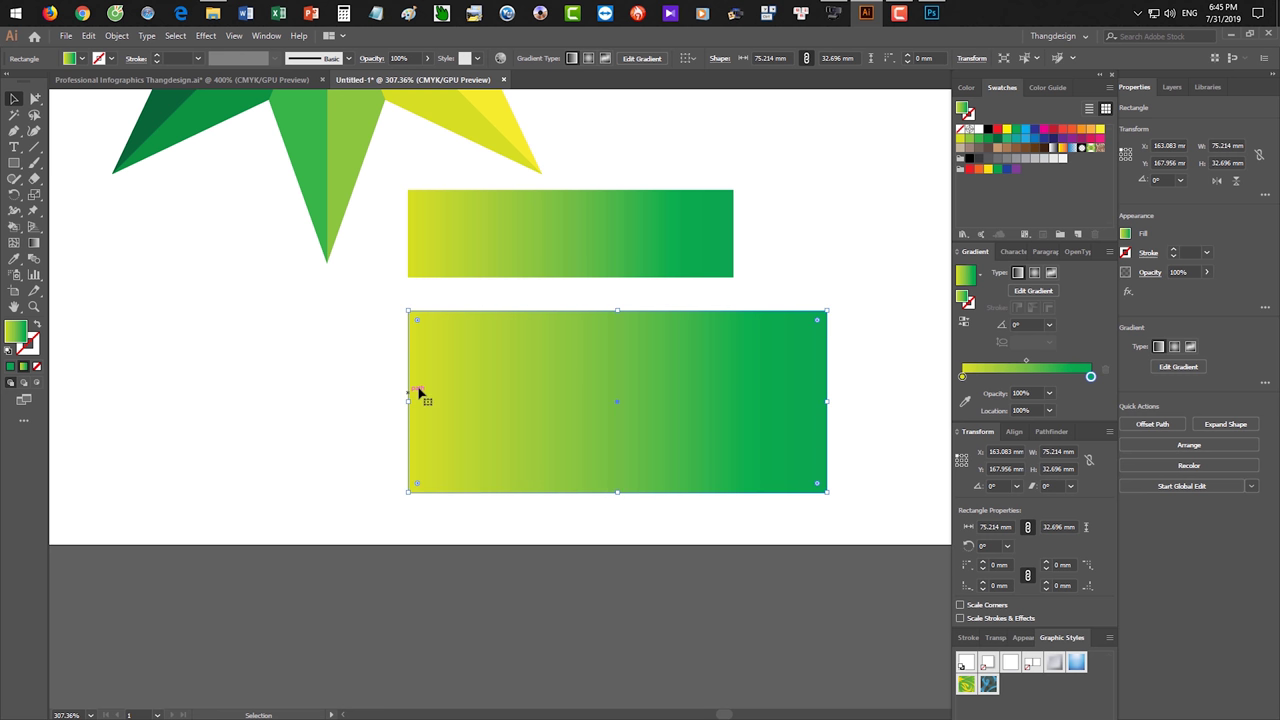
Widen the upper gradient rectangle to 112.581 mm.
mouse_move(834, 397)
left_mouse_down()
mouse_move(629, 411)
mouse_move(828, 406)
left_mouse_up()
left_click(524, 279)
left_click_drag(530, 287, 832, 291)
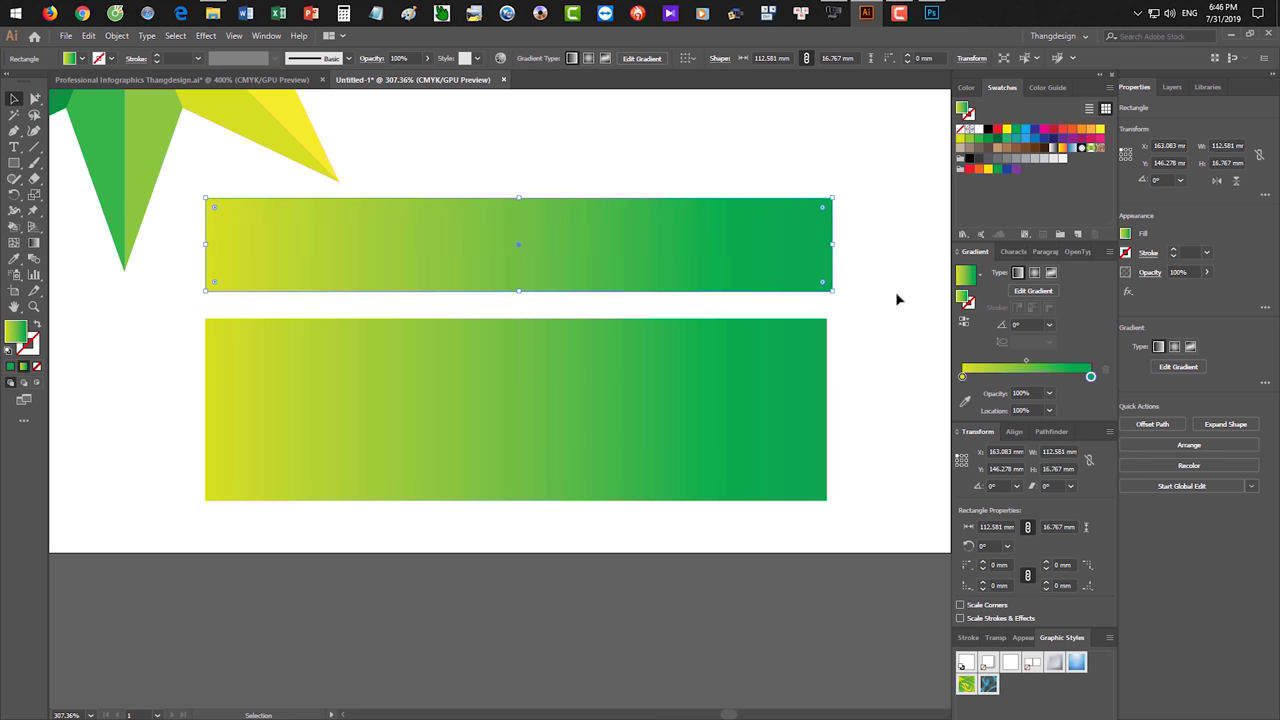
Make the upper rectangle's gradient radial, with a magenta right stop and a green left stop.
left_click_drag(1048, 130, 1090, 376)
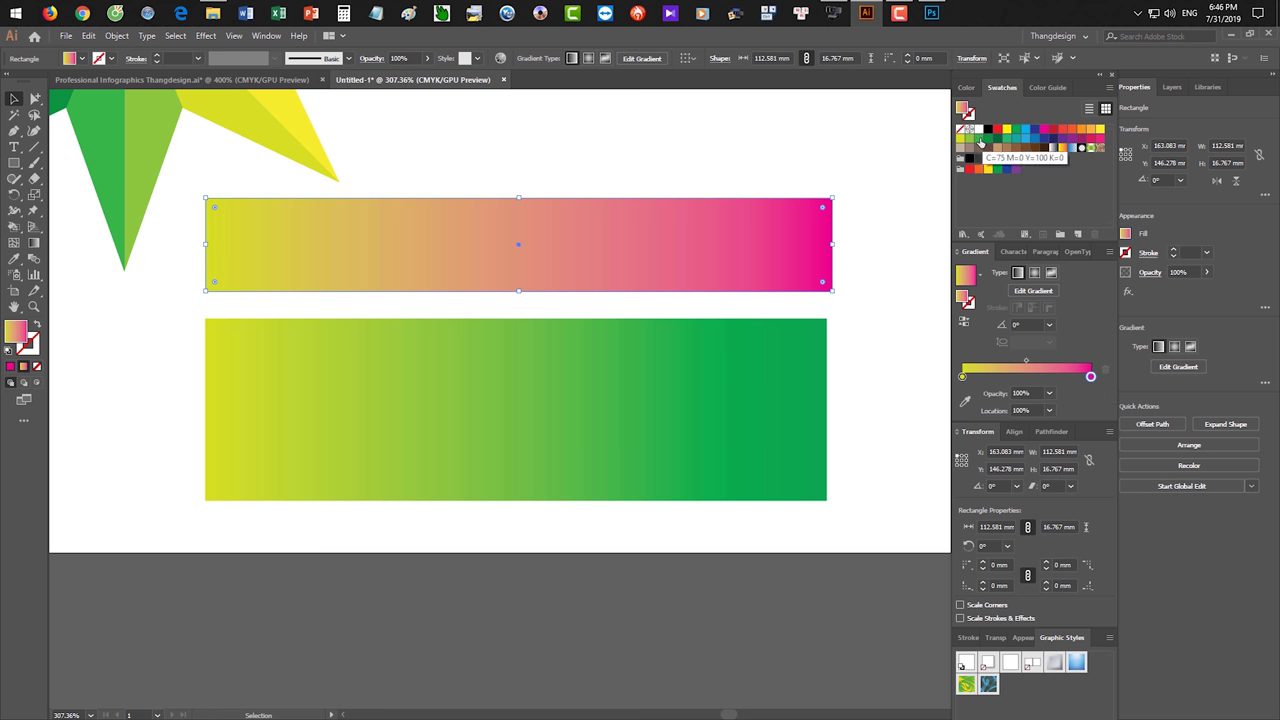
left_click_drag(996, 143, 962, 376)
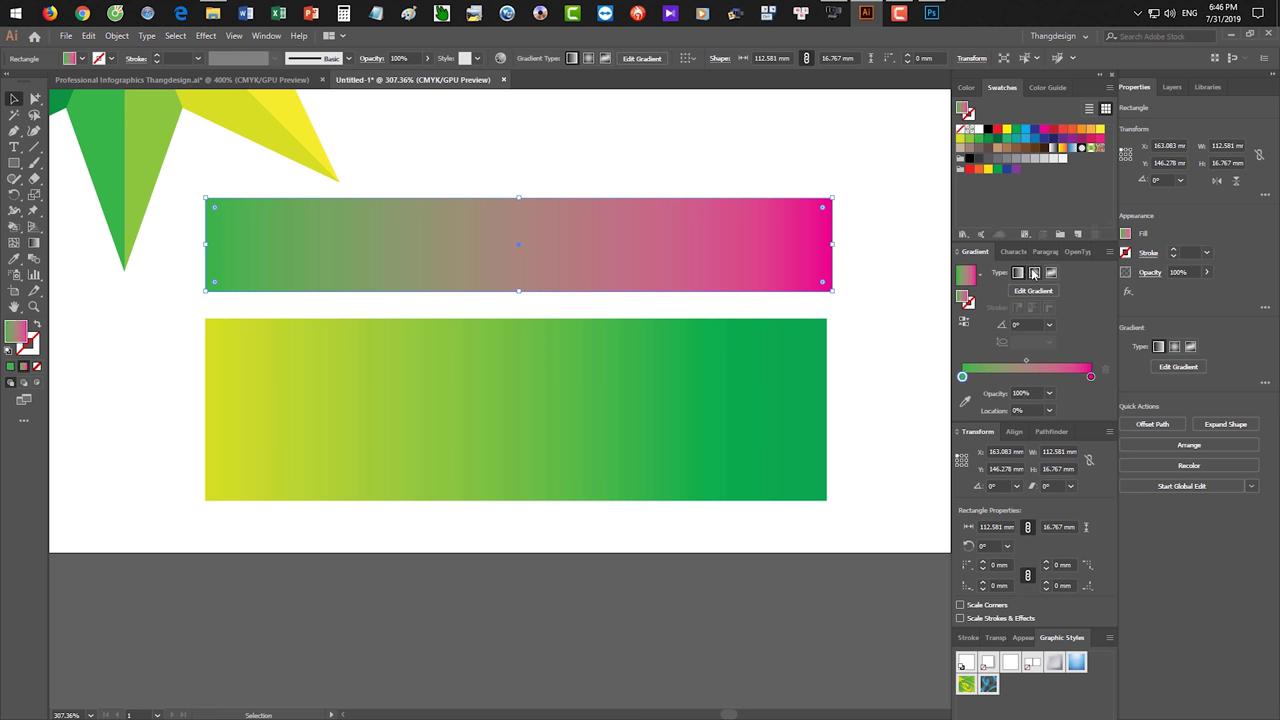
left_click(1034, 272)
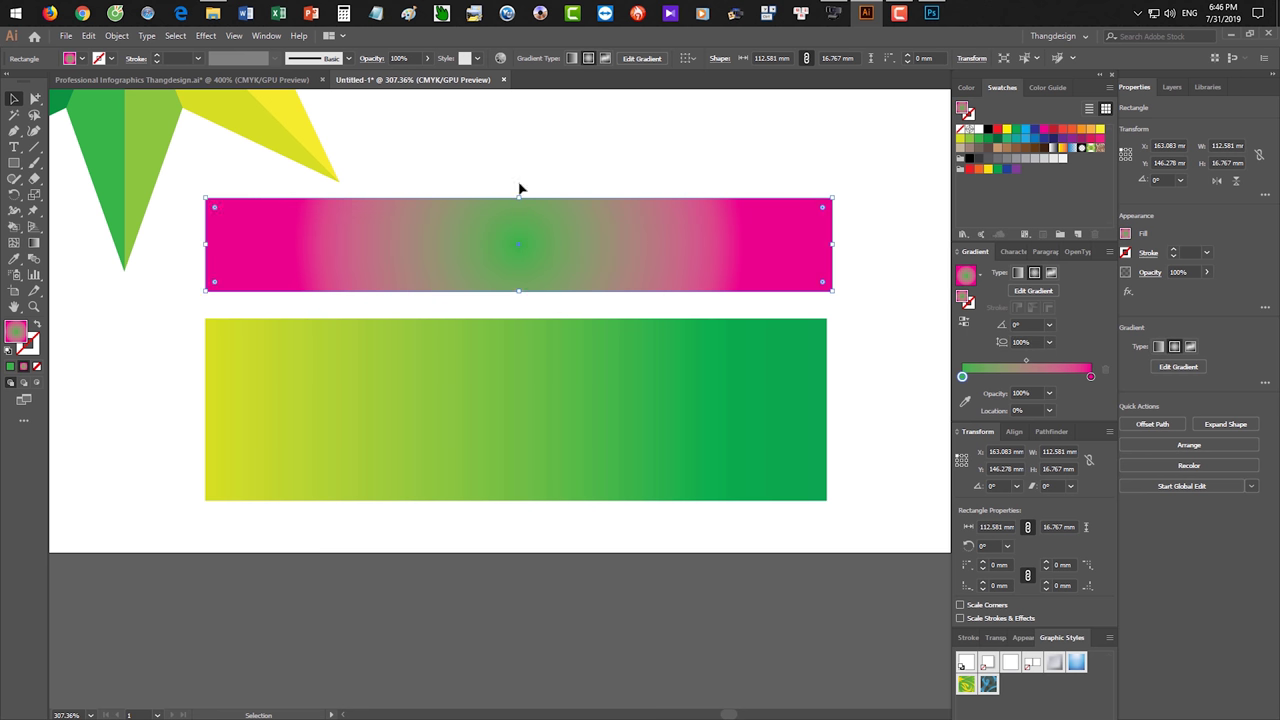
Stretch the rectangle taller and make the radial gradient's centre stop yellow.
left_click_drag(517, 196, 520, 100)
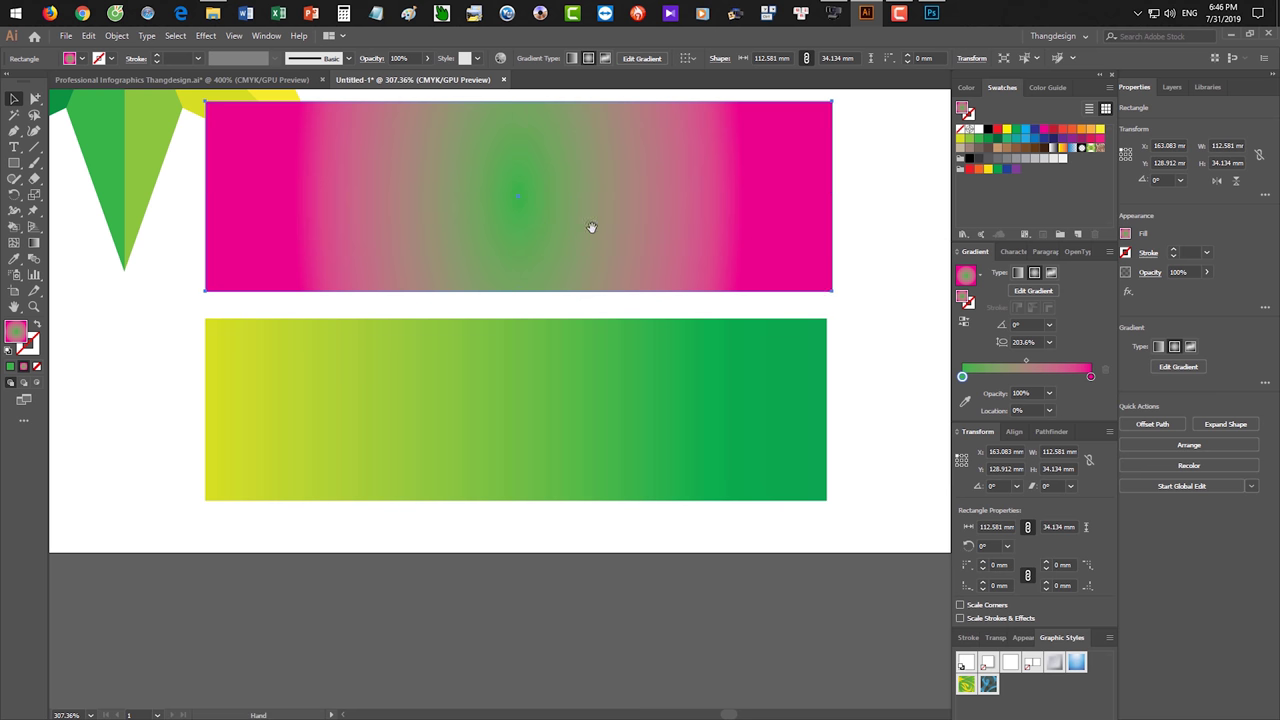
scroll(600, 245, "down", 1)
scroll(580, 272, "down", 1)
left_click_drag(542, 297, 542, 371)
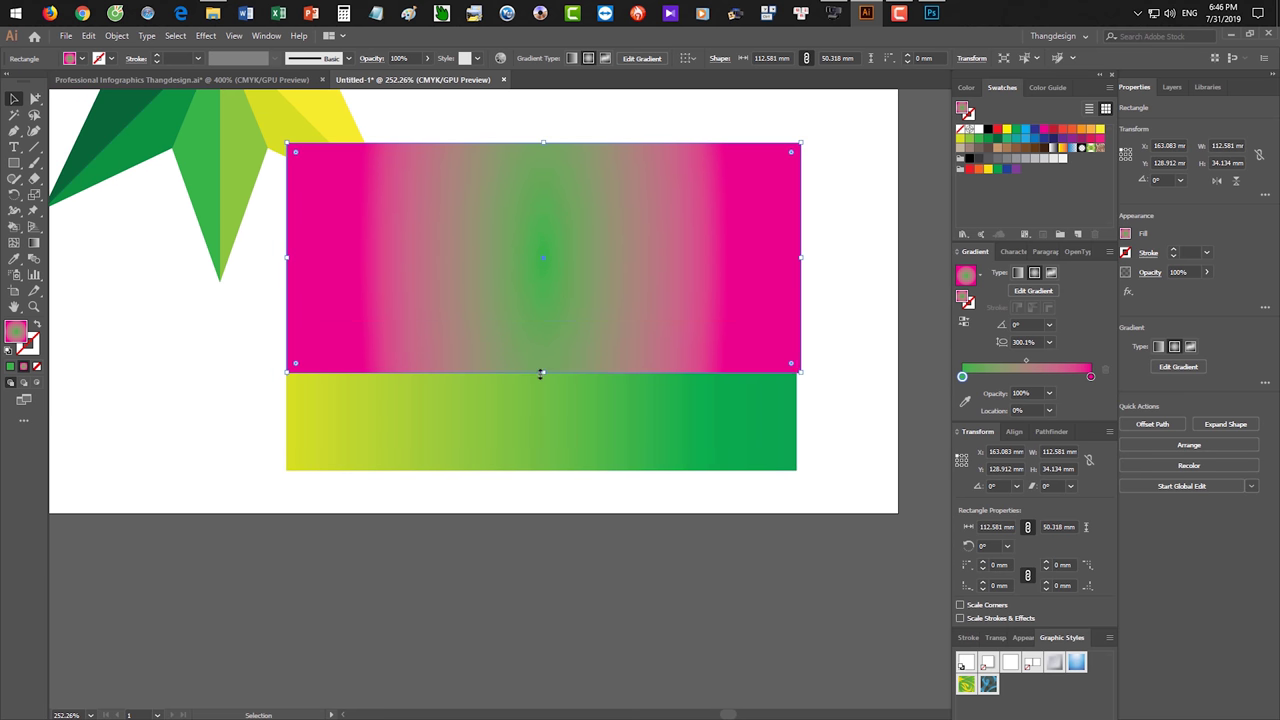
left_click_drag(1100, 132, 962, 376)
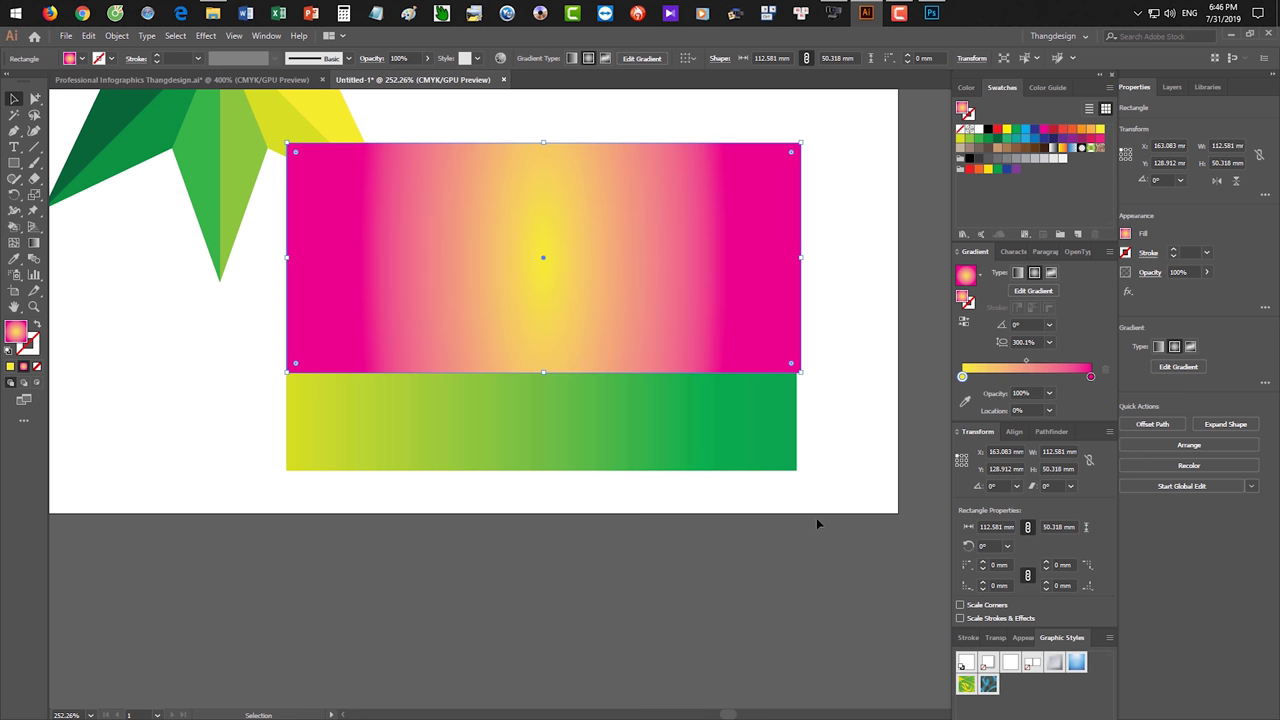
left_click(34, 242)
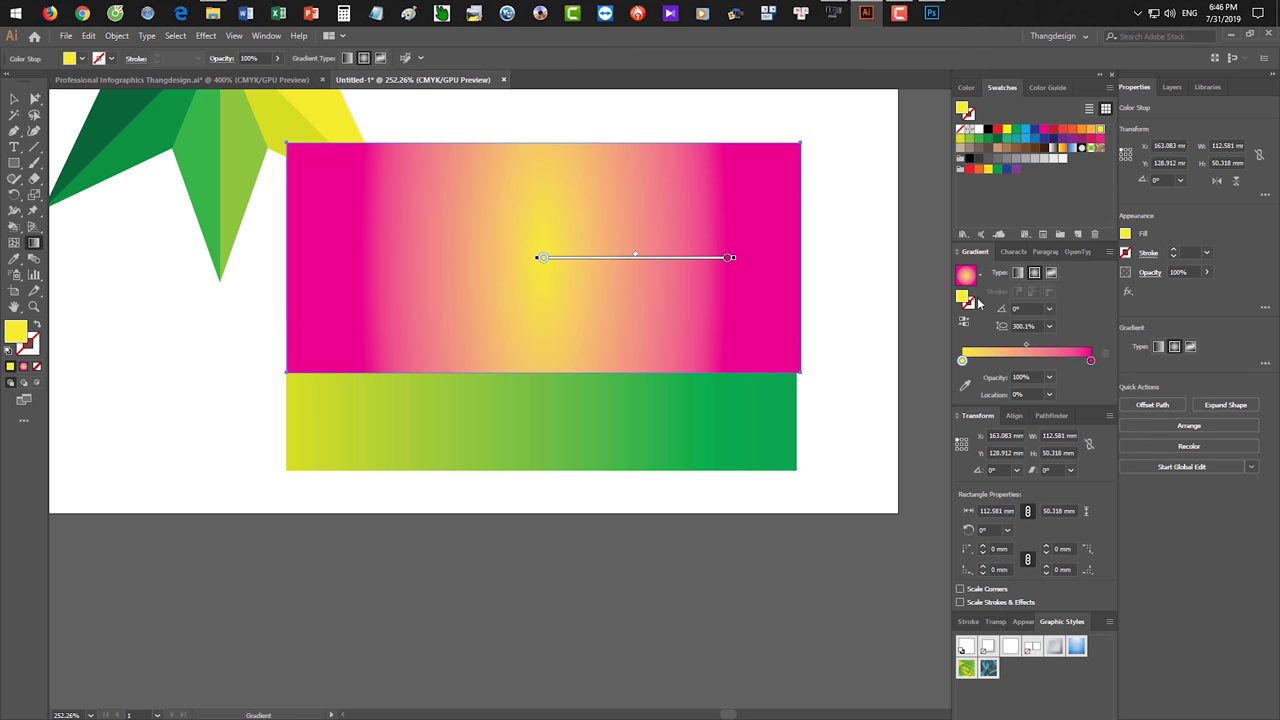
Set the radial gradient to a 100% aspect ratio, then reshape it and redraw it toward the upper right.
left_click(1049, 326)
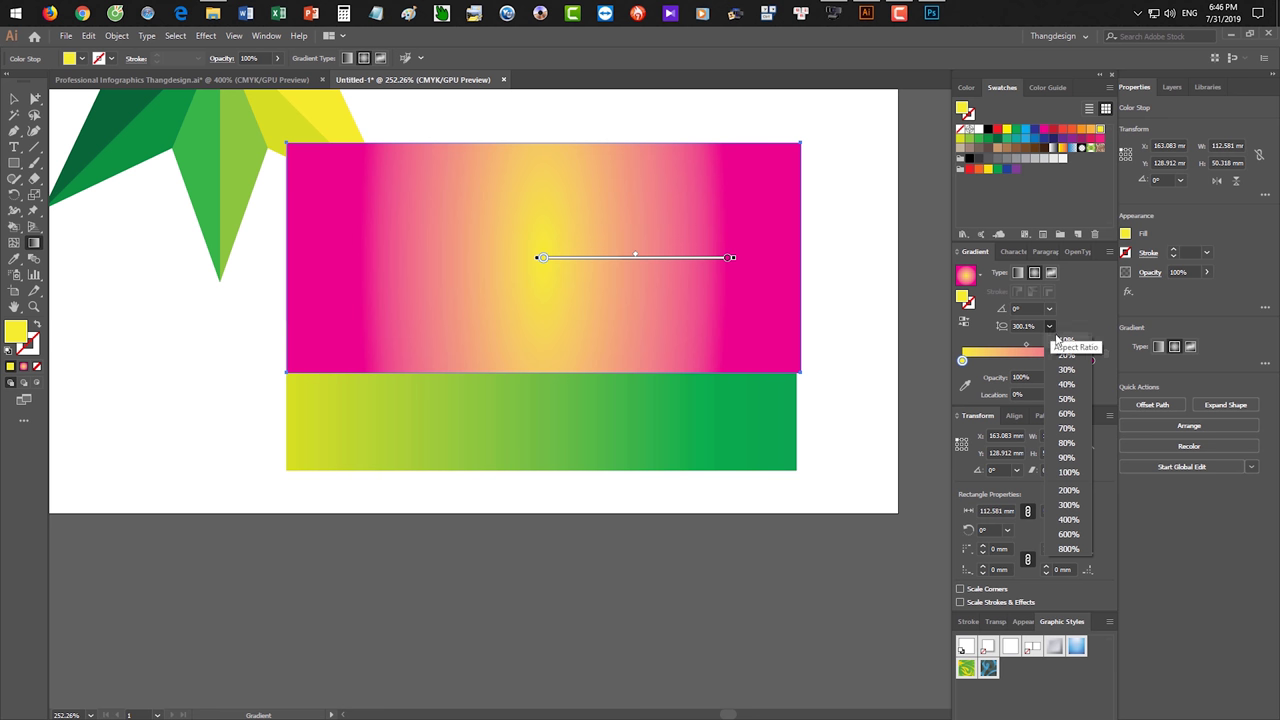
left_click(1068, 472)
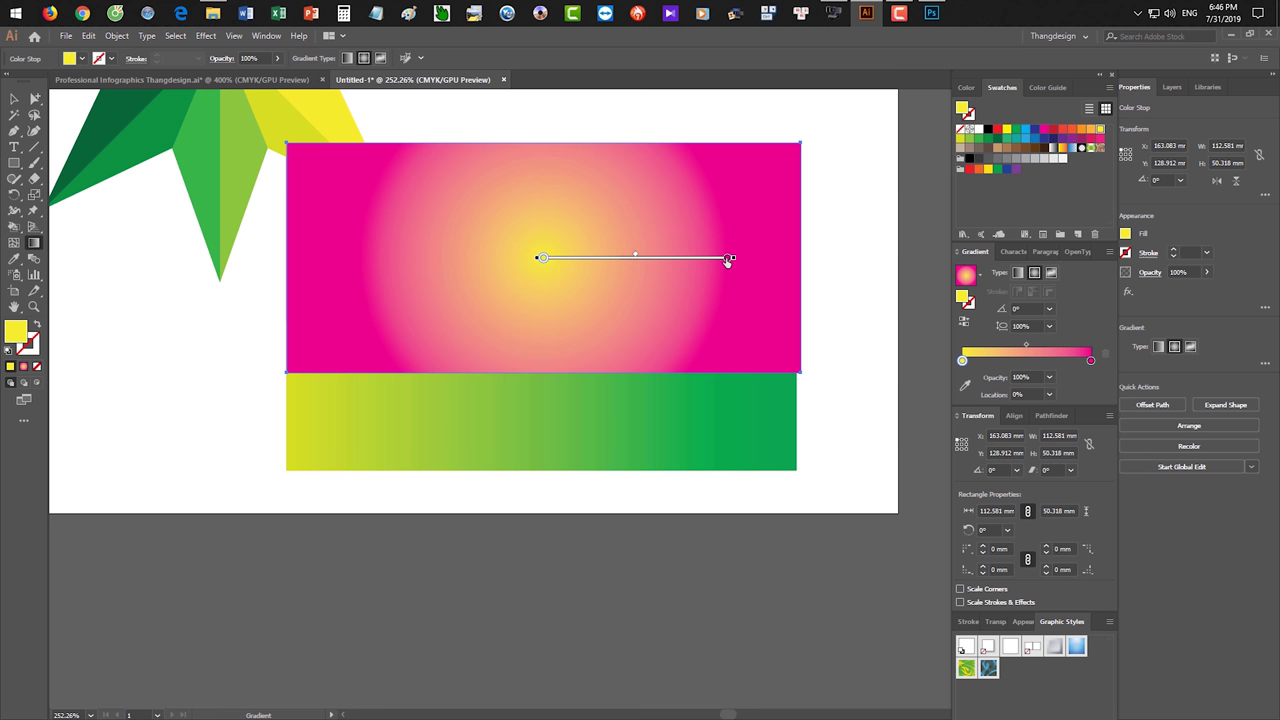
mouse_move(733, 258)
left_mouse_down()
mouse_move(773, 262)
mouse_move(701, 260)
left_mouse_up()
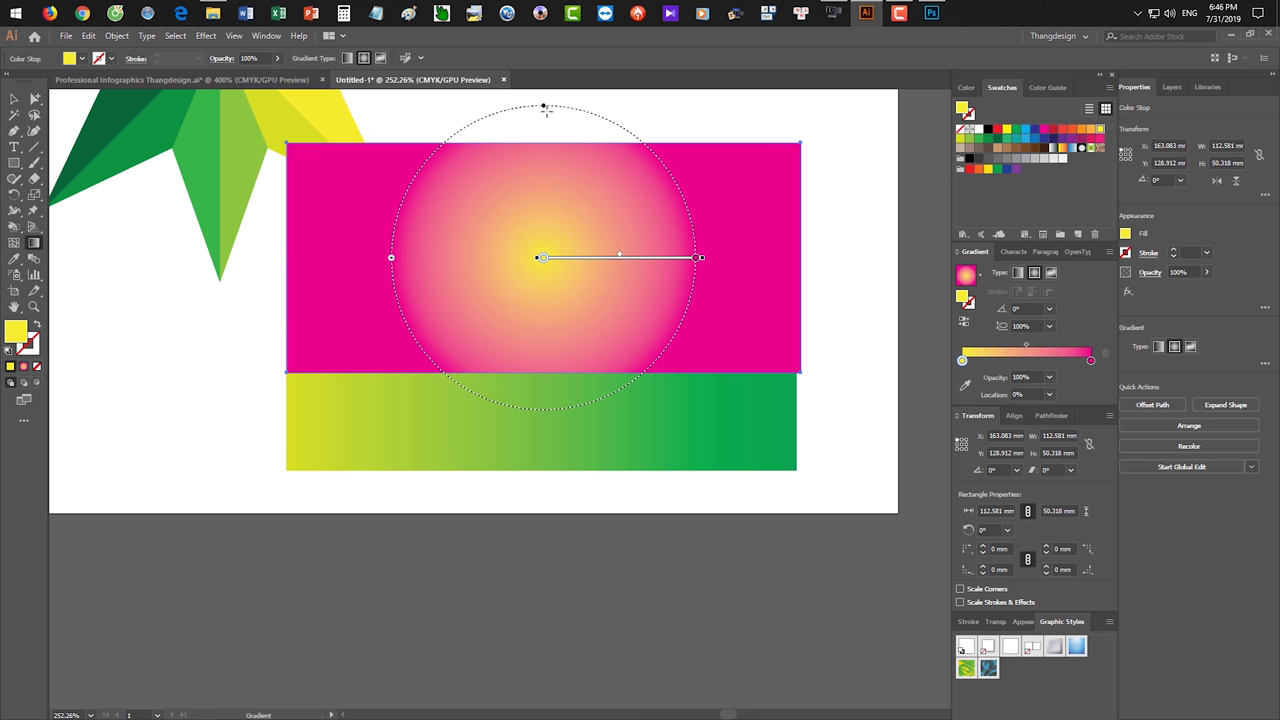
mouse_move(543, 109)
left_mouse_down()
mouse_move(538, 196)
mouse_move(549, 137)
mouse_move(557, 181)
mouse_move(580, 129)
left_mouse_up()
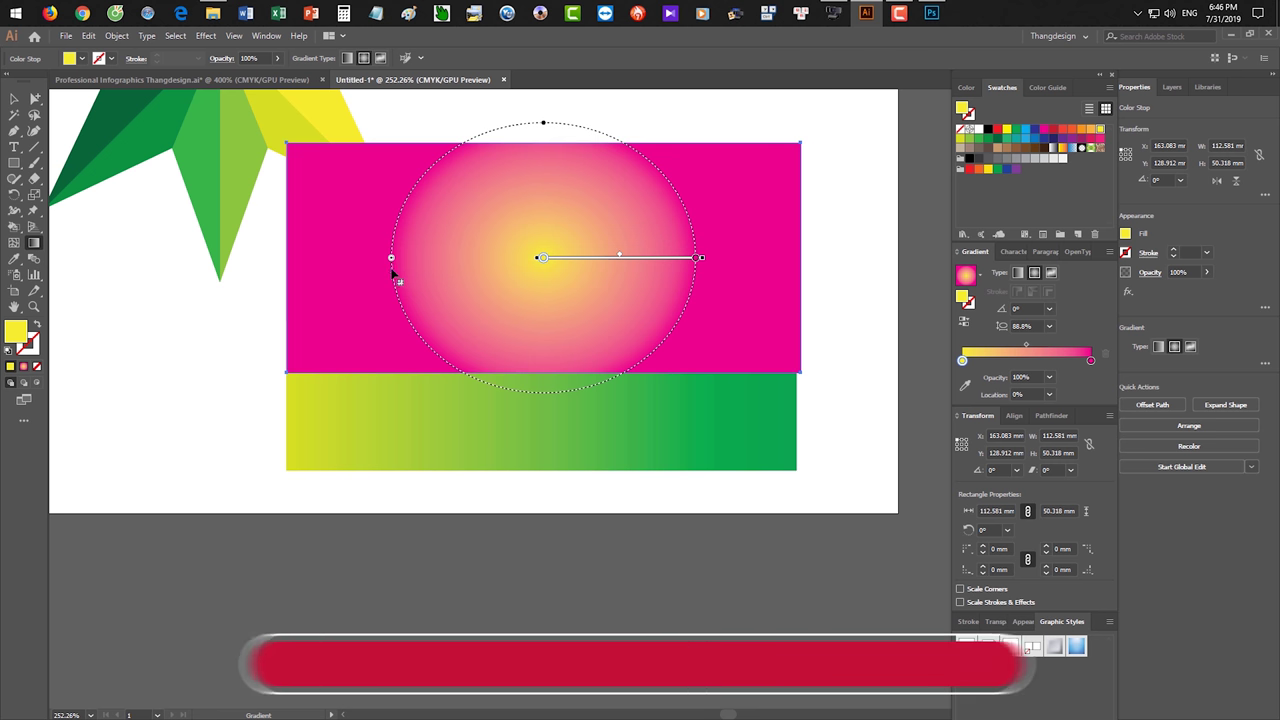
key("ctrl+z")
mouse_move(807, 257)
left_mouse_down()
mouse_move(643, 257)
mouse_move(648, 150)
mouse_move(807, 144)
left_mouse_up()
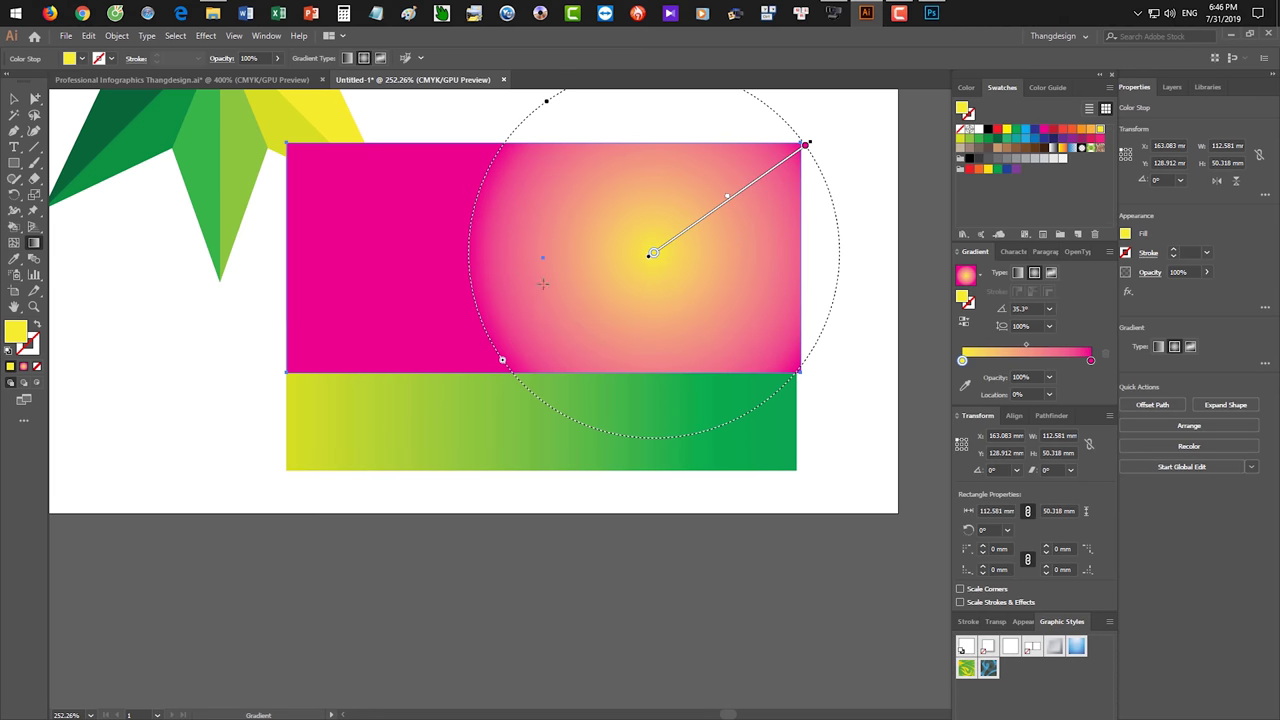
Marquee-select both gradient demo rectangles and delete them.
key("v")
left_click(850, 505)
left_click_drag(851, 514, 790, 365)
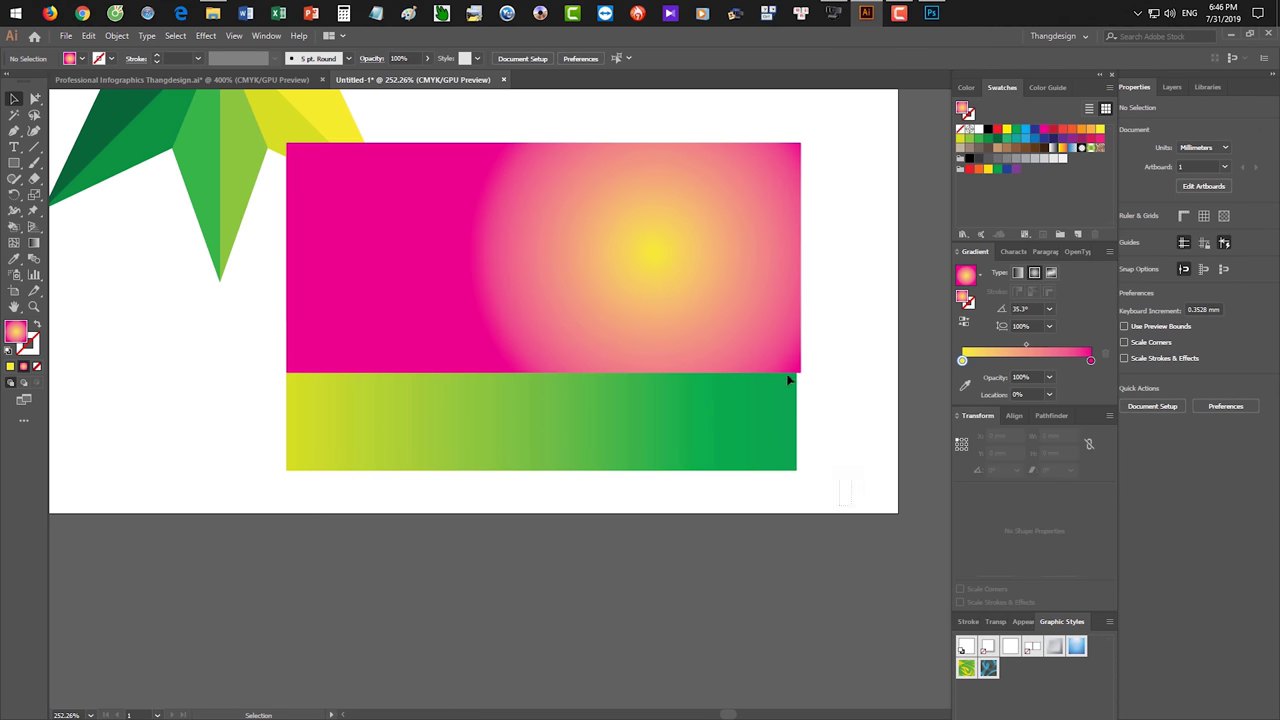
left_click(842, 493)
left_click_drag(866, 509, 669, 294)
key("Delete")
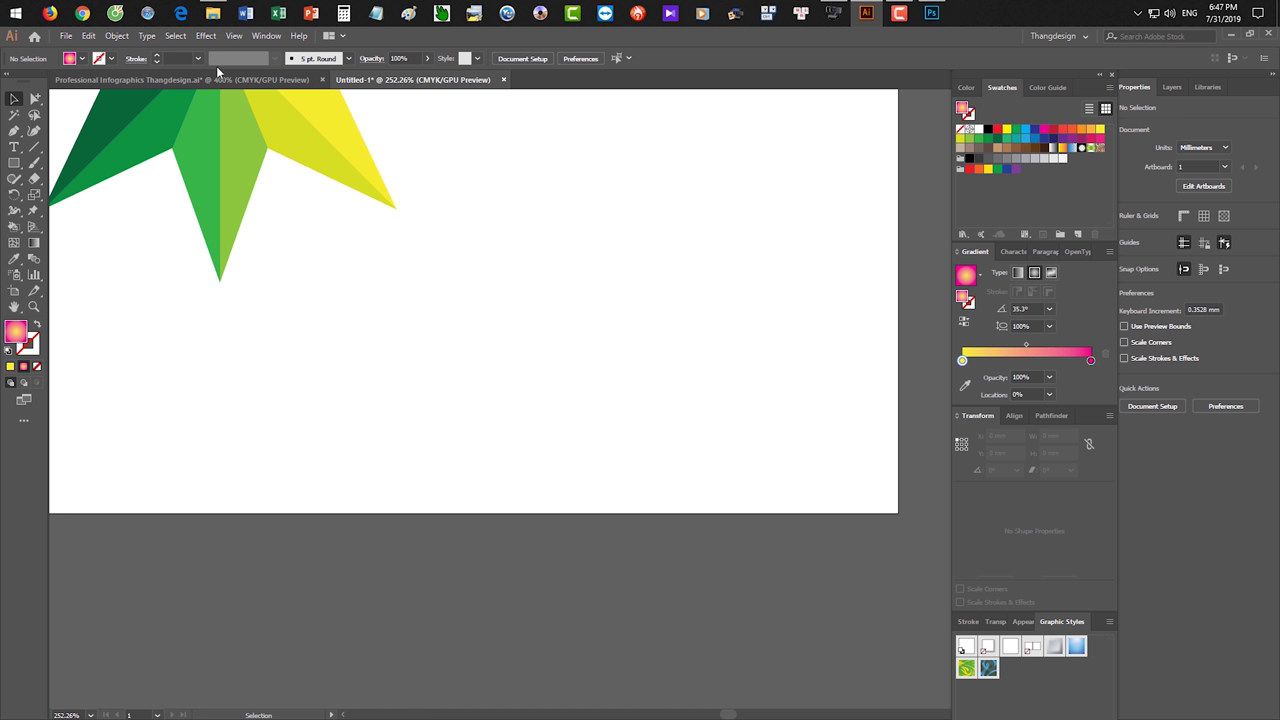
Bring the Professional Infographics document forward and zoom in on the rainbow star.
left_click(200, 79)
scroll(644, 257, "up", 1)
scroll(644, 257, "up", 1)
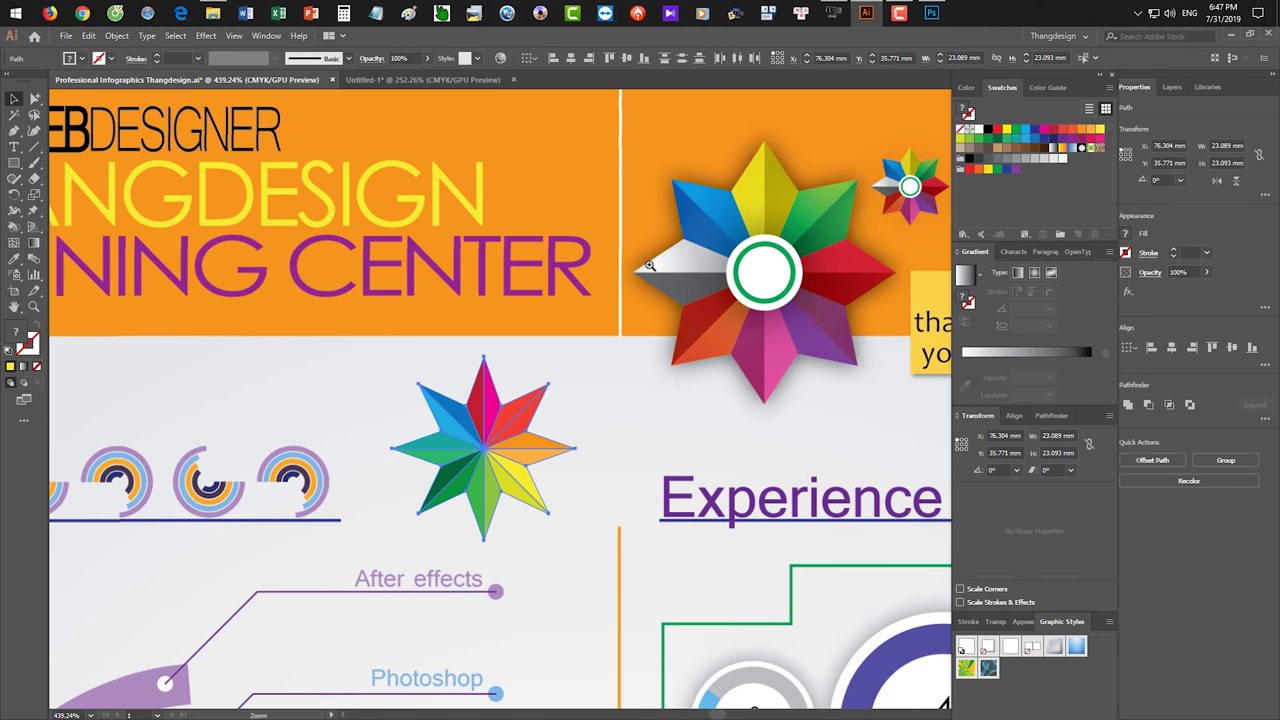
scroll(644, 257, "up", 1)
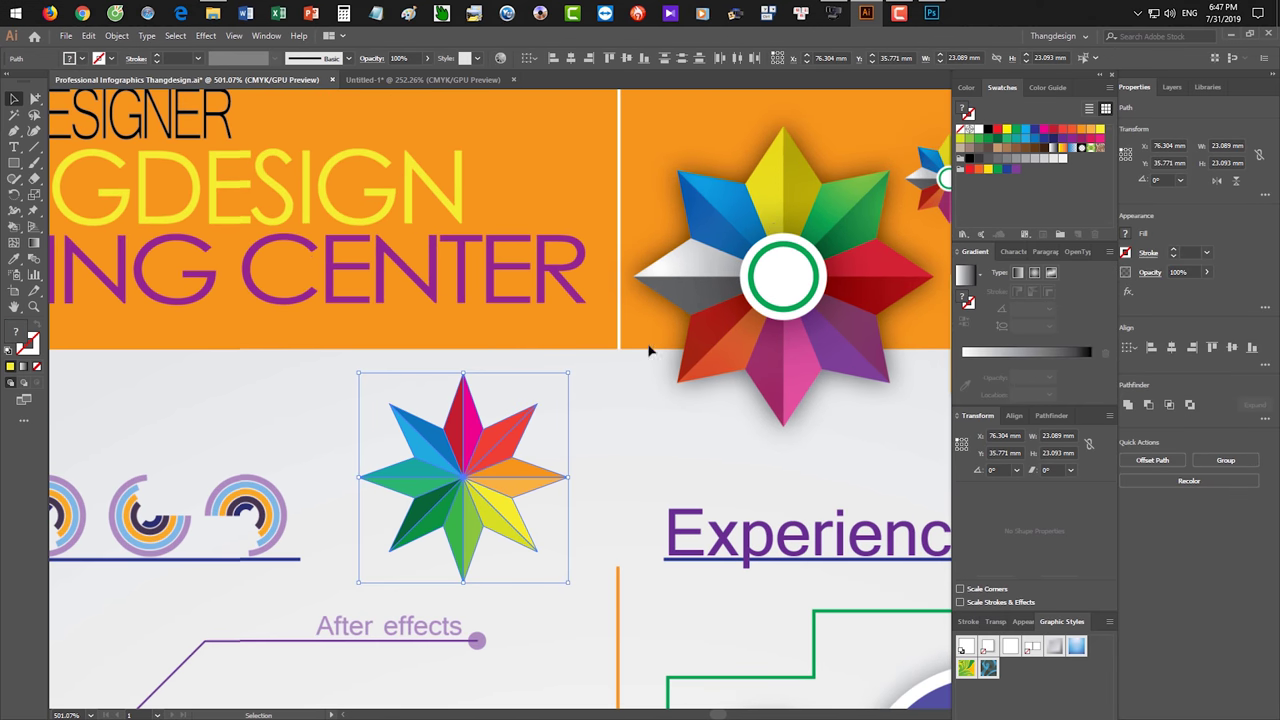
scroll(620, 429, "up", 3)
left_click(646, 397)
scroll(646, 397, "down", 2)
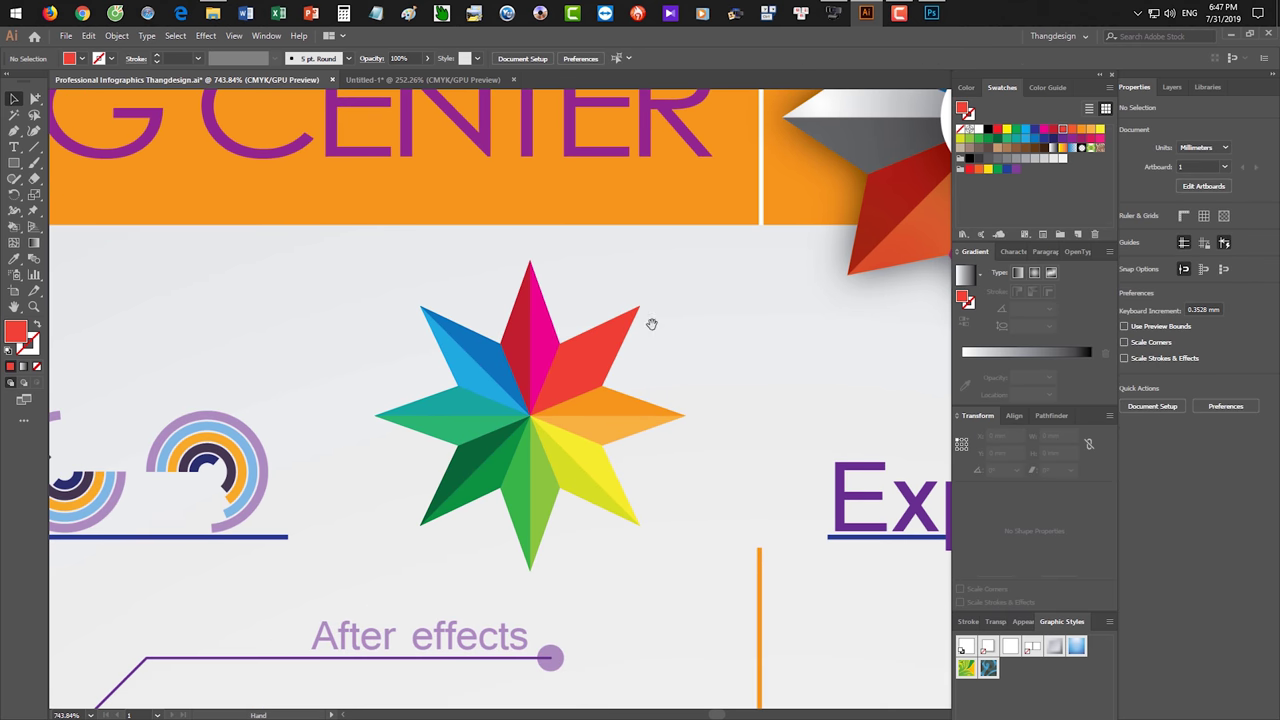
Centre the star and select the red left half of its top point with Group Selection.
left_click(565, 334)
key("a")
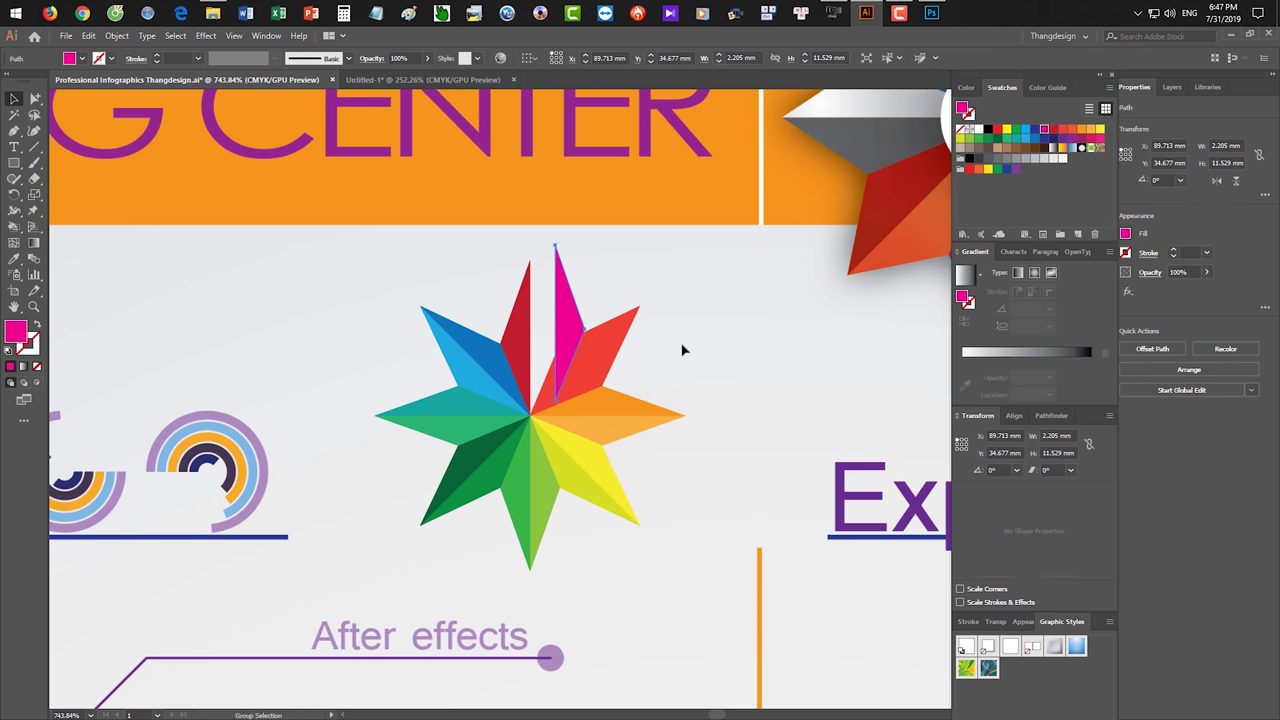
scroll(605, 365, "up", 3)
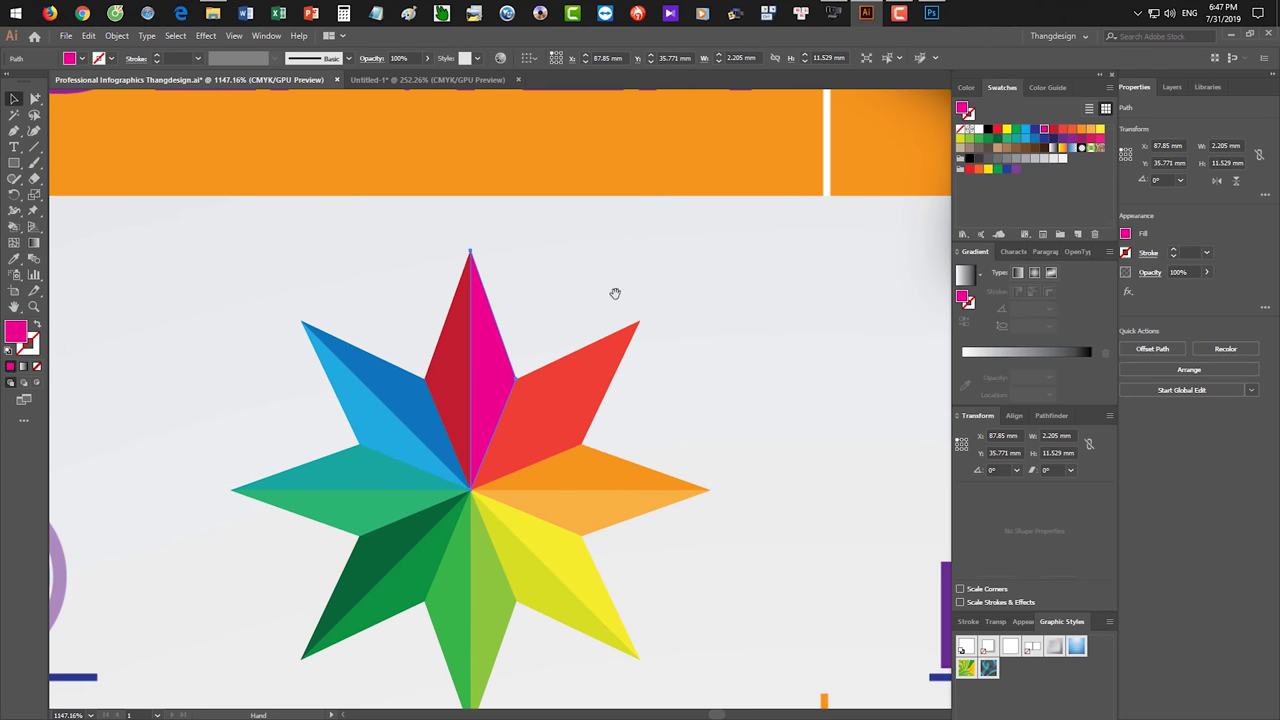
left_click_drag(615, 293, 692, 278)
left_click(529, 328)
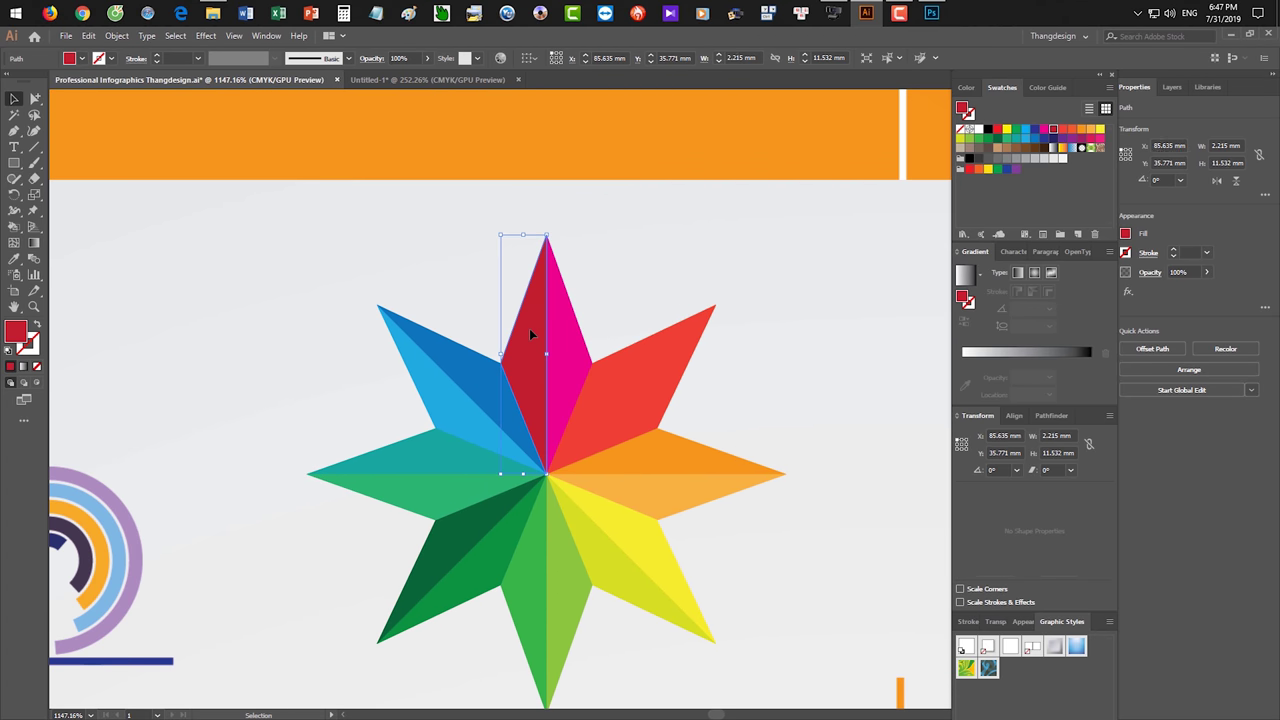
Fill the red top-point half with a tip-to-centre vertical gradient whose two stops are both yellow.
left_click(979, 352)
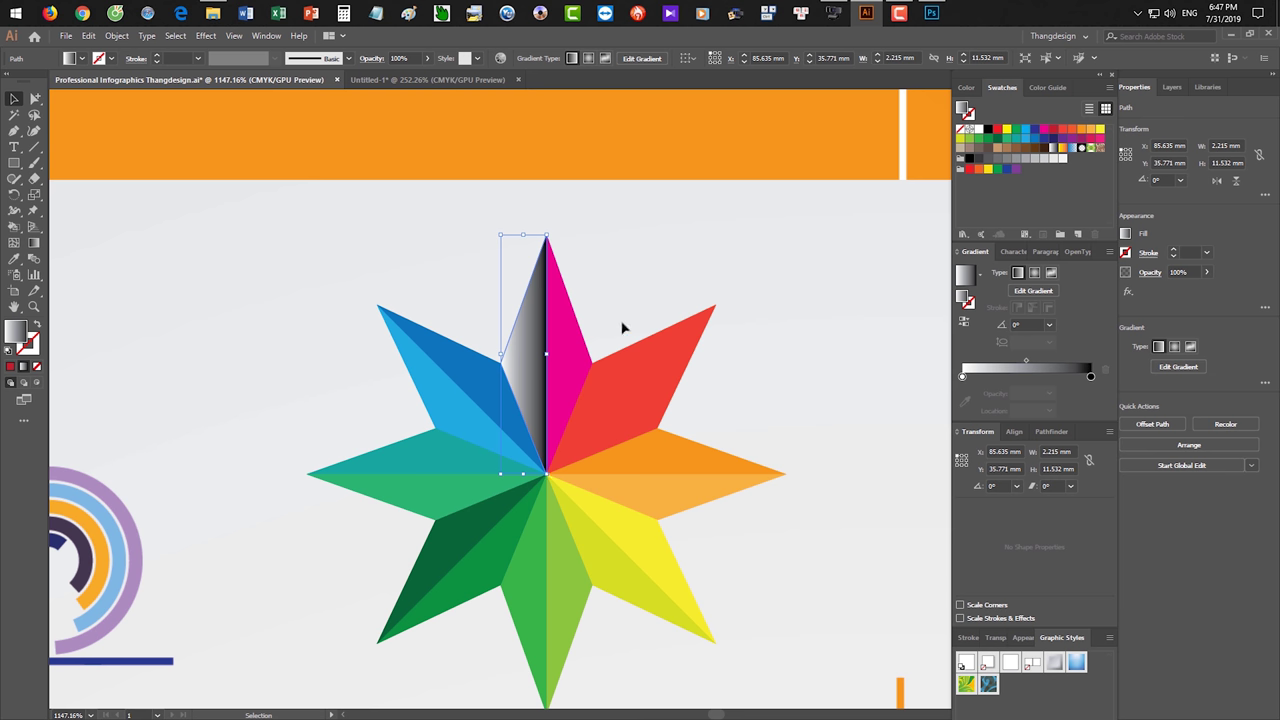
key("g")
left_click_drag(545, 233, 546, 476)
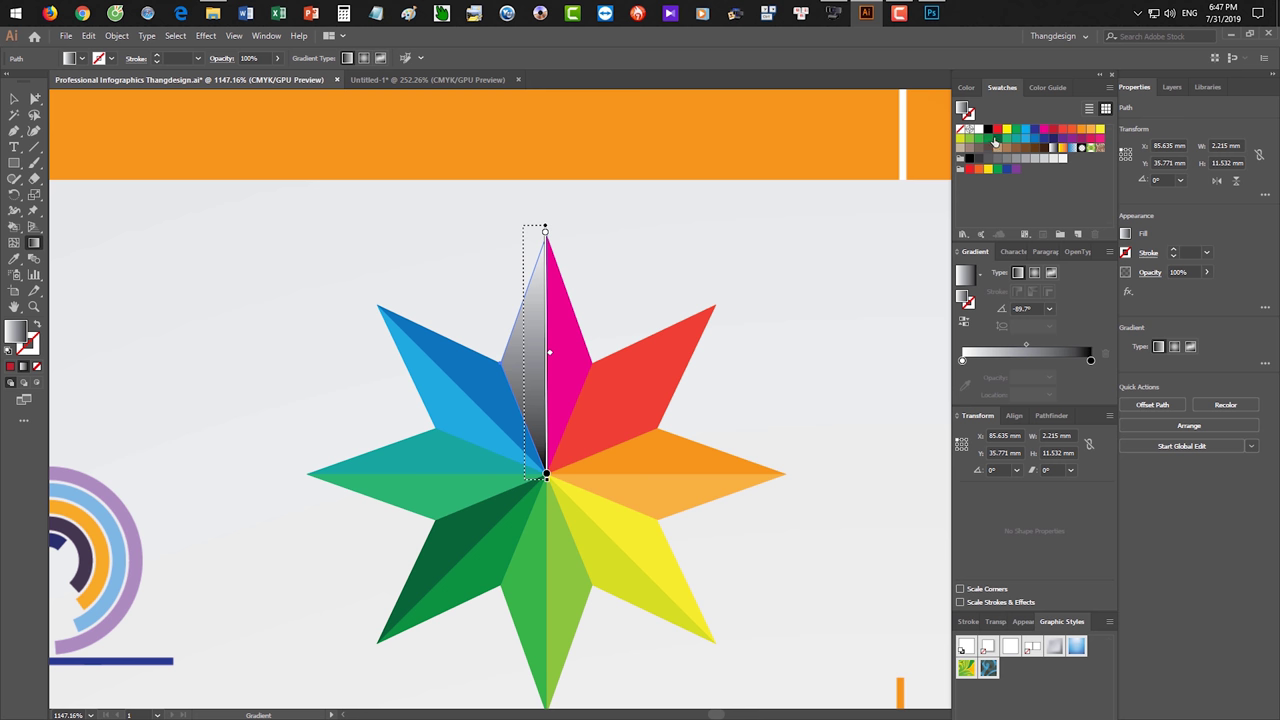
mouse_move(1006, 129)
left_mouse_down()
mouse_move(942, 350)
mouse_move(962, 362)
left_mouse_up()
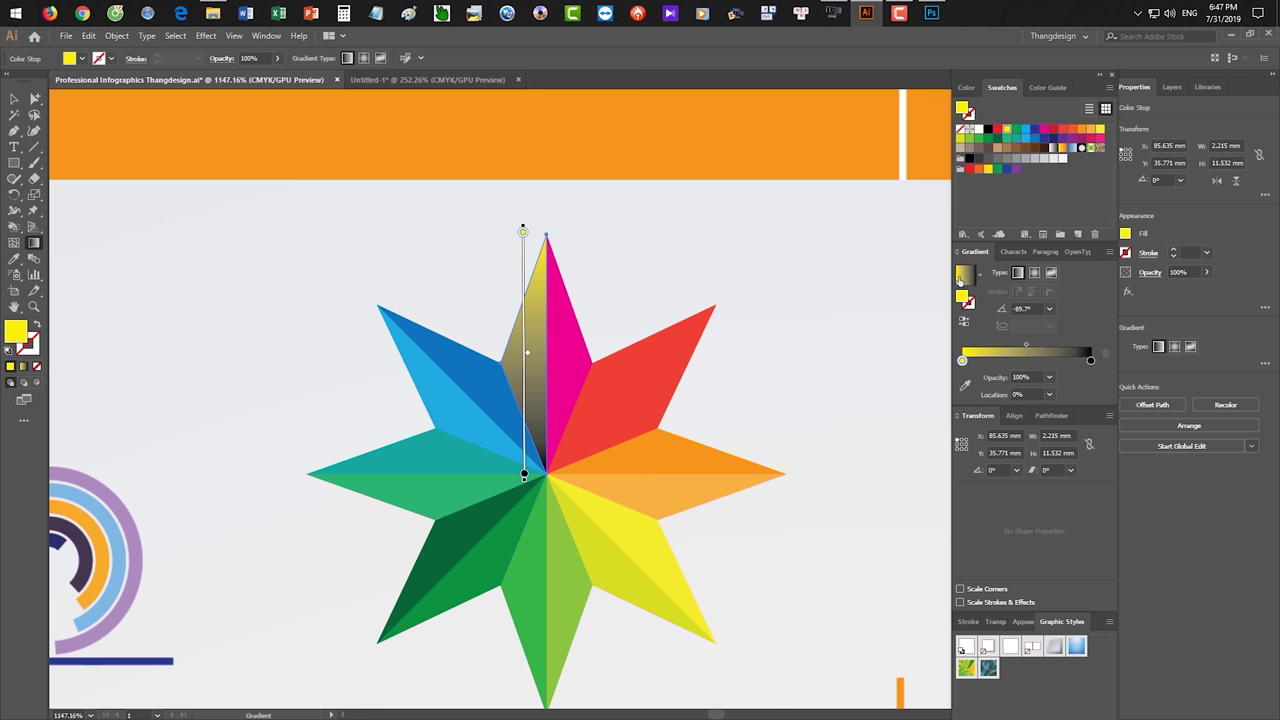
left_click_drag(1006, 131, 1090, 360)
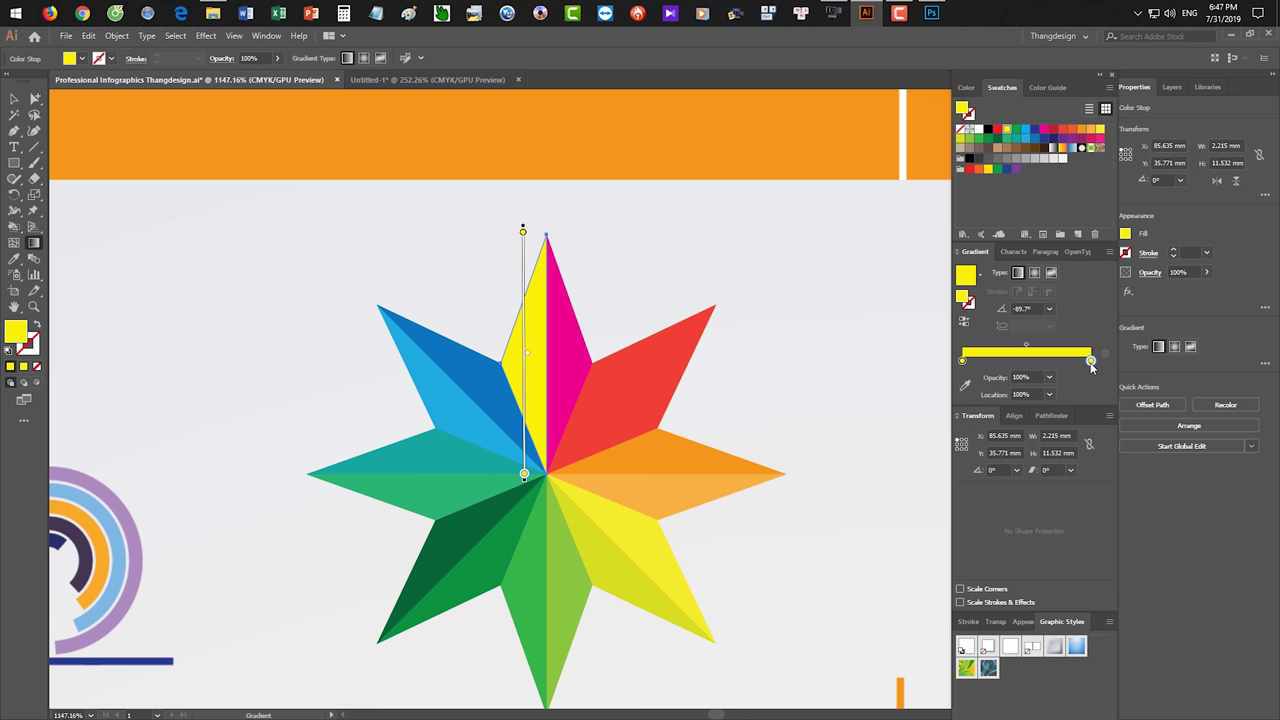
Show the yellow end stop's colour sliders, cycling RGB, Grayscale and Web Safe RGB before returning to CMYK 0, 0, 100, 0.
double_click(1090, 361)
left_click(919, 407)
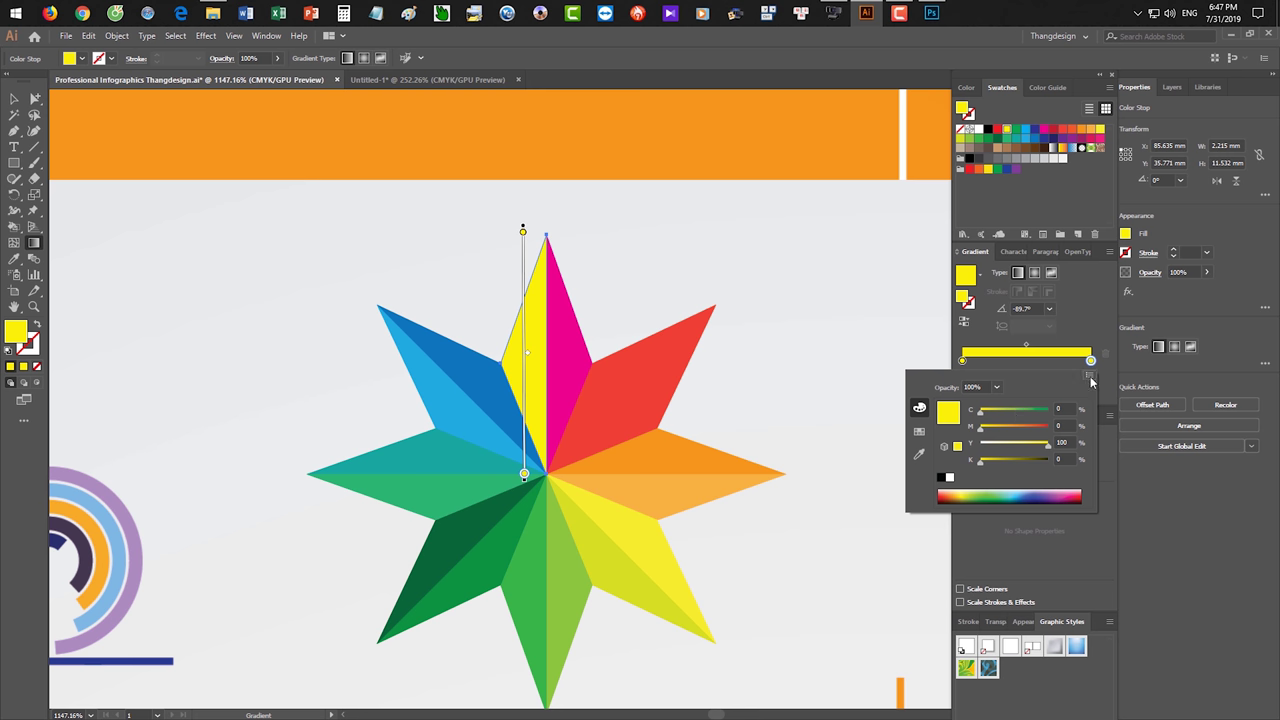
left_click(1090, 377)
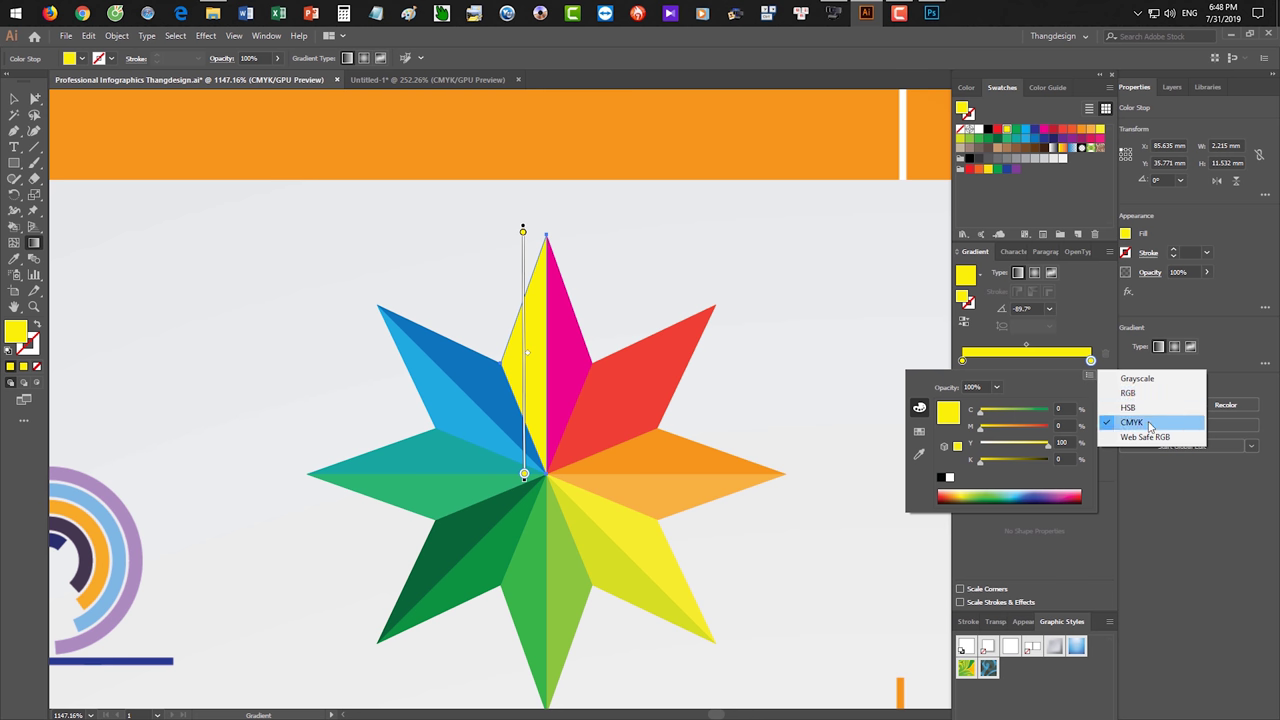
left_click(1130, 393)
left_click(1088, 377)
left_click(1134, 378)
left_click(1088, 377)
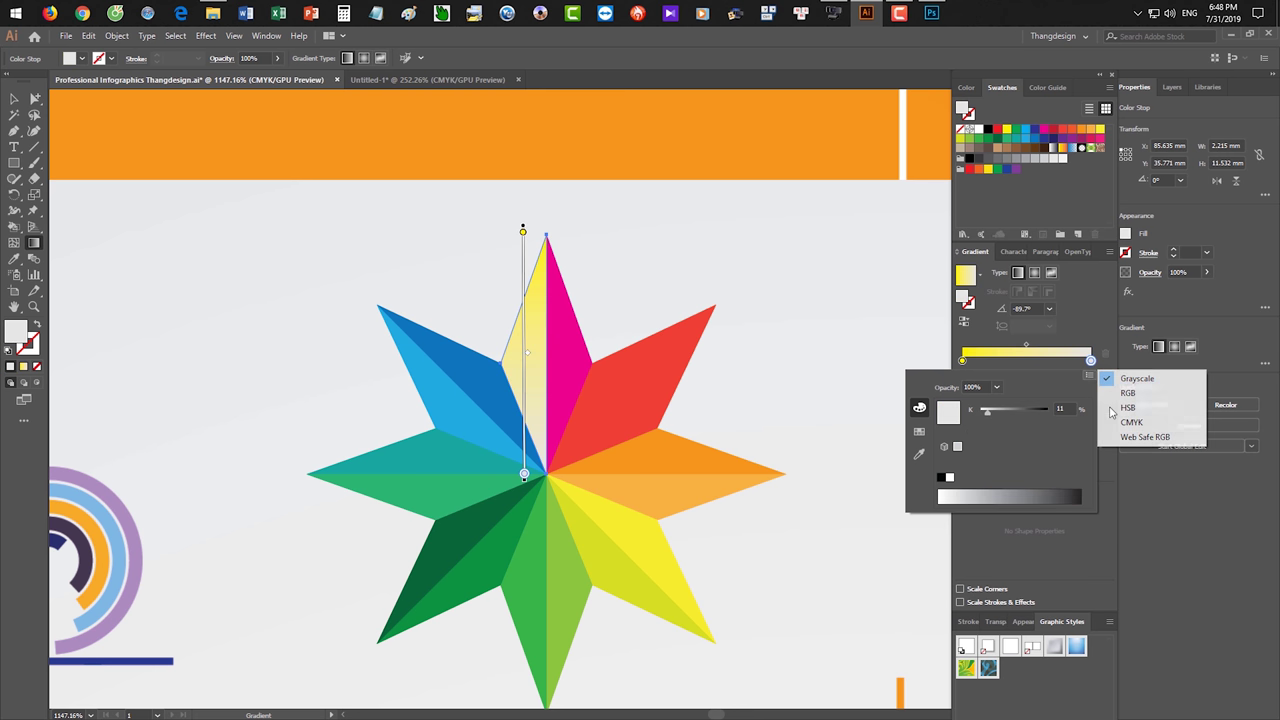
left_click(1126, 437)
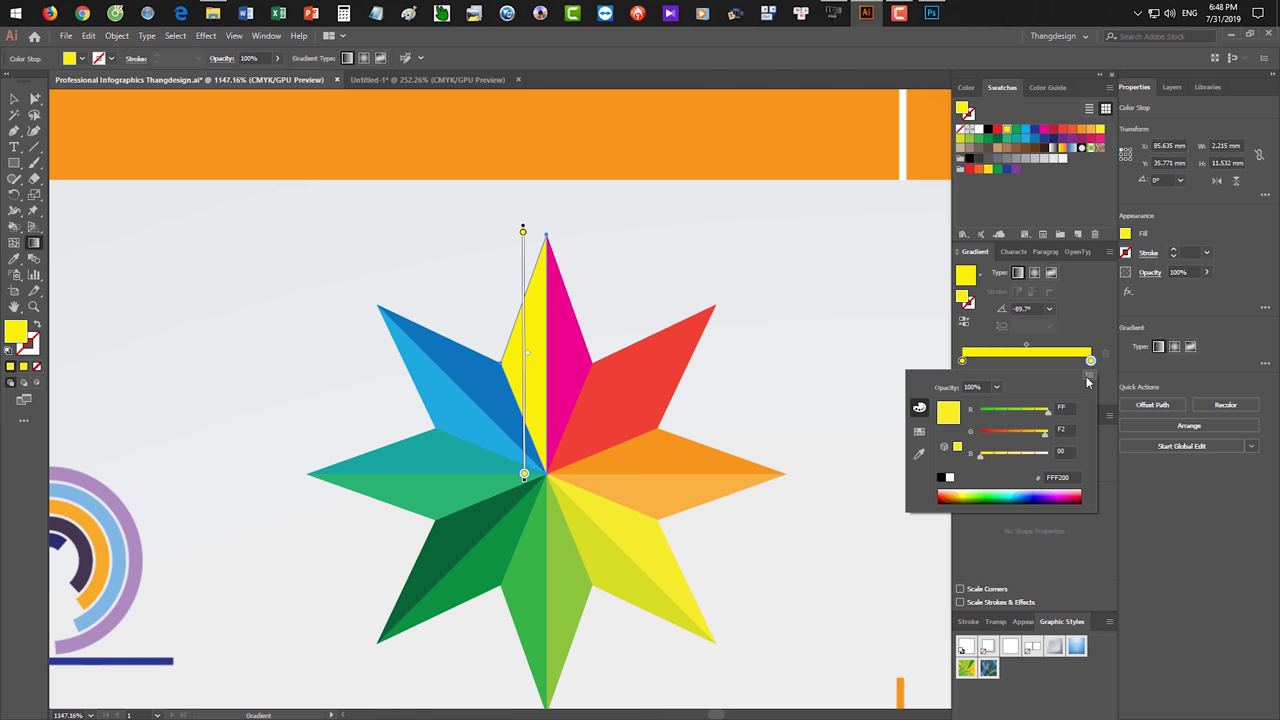
left_click(1088, 377)
left_click(1124, 424)
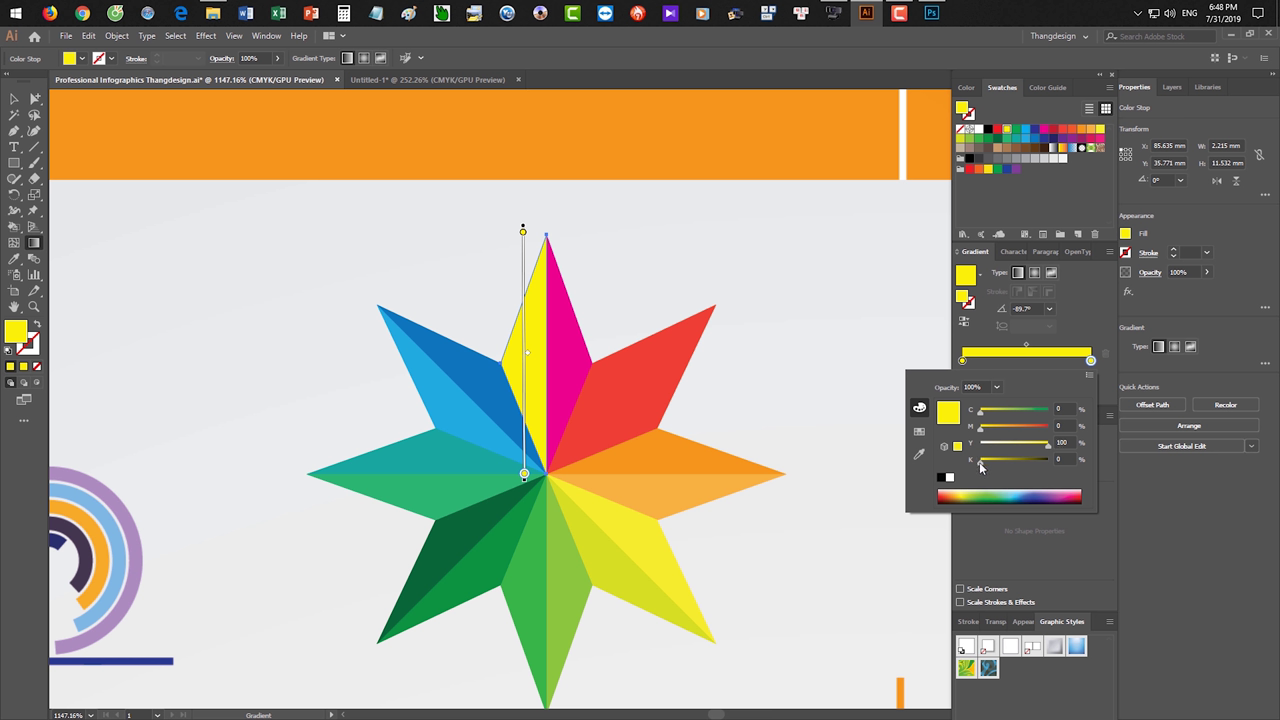
Darken the yellow gradient stop with 29% black and close the colour editor.
left_click_drag(981, 467, 987, 469)
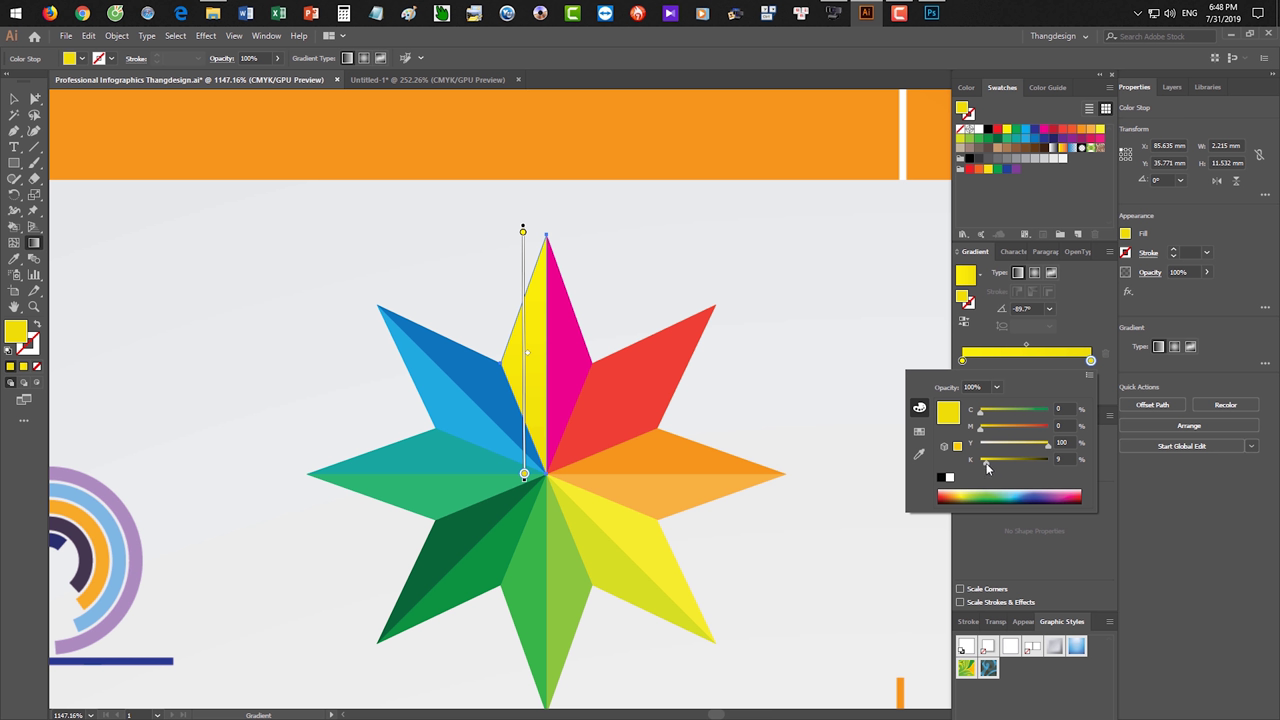
left_click_drag(987, 469, 995, 463)
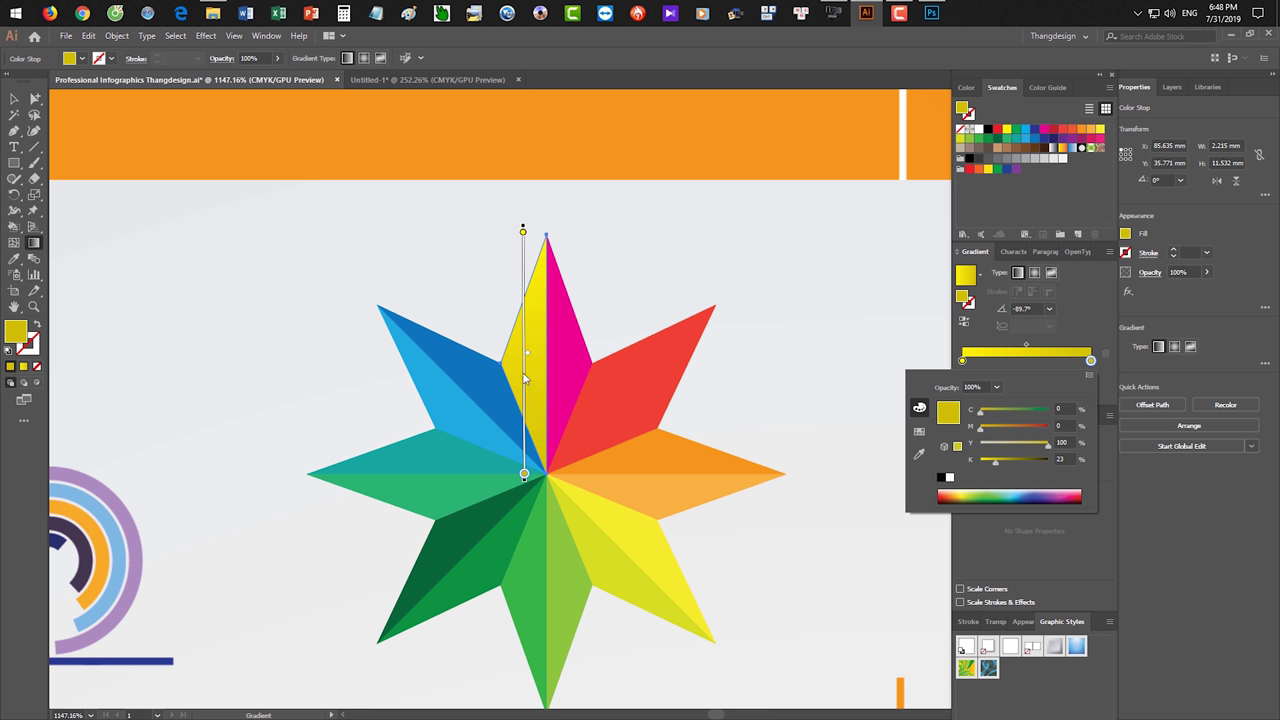
left_click_drag(994, 467, 998, 470)
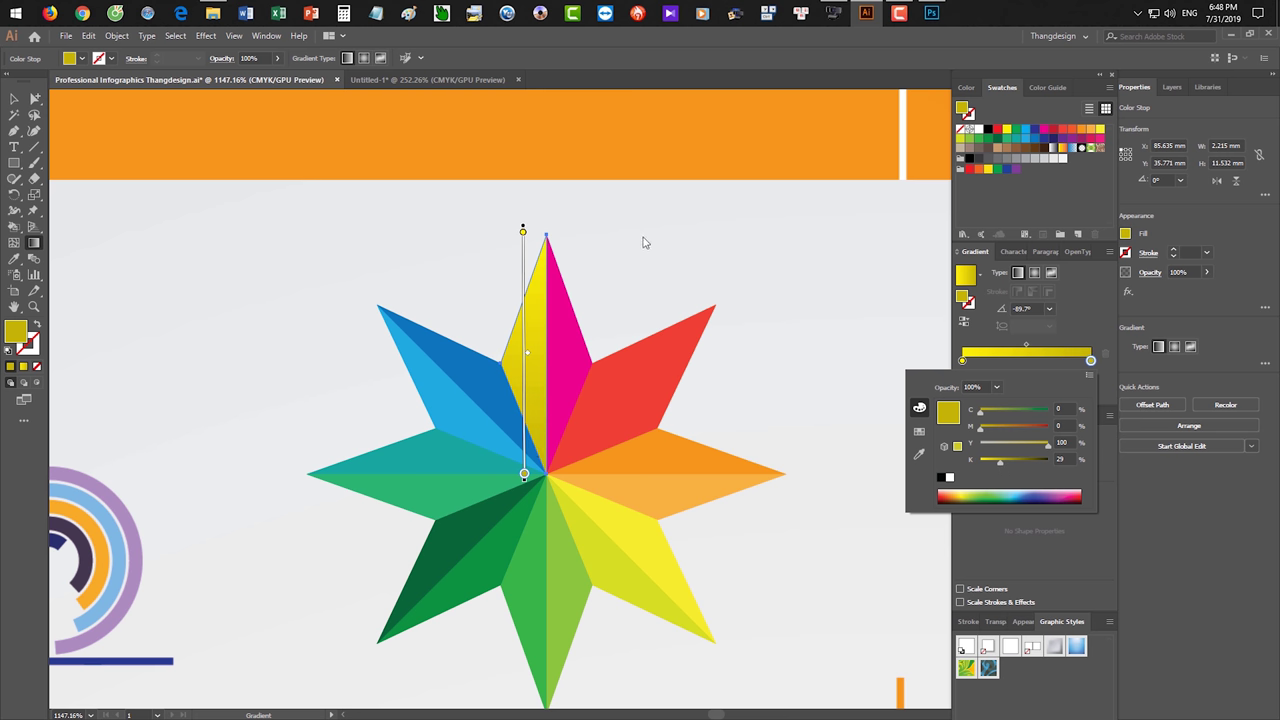
key("Escape")
key("v")
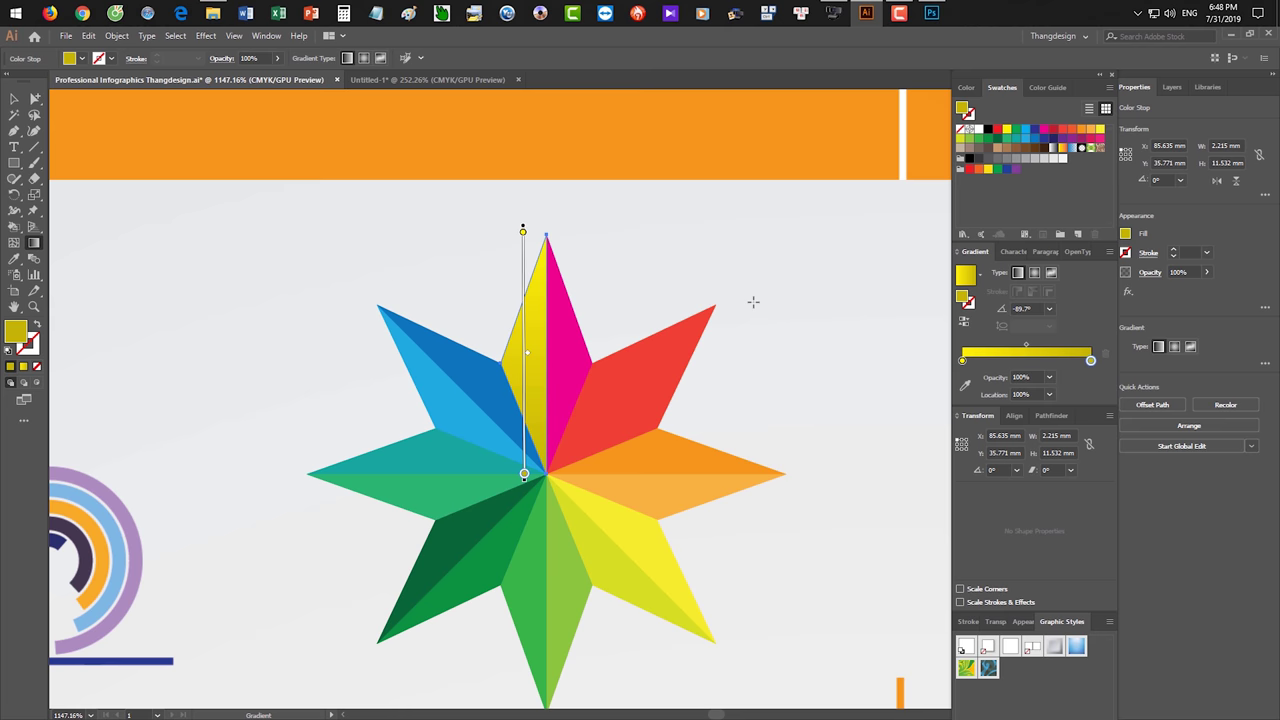
Select the star's magenta top half with the Eyedropper ready, then switch to Photoshop.
scroll(757, 304, "down", 2, "alt")
scroll(674, 397, "down", 2, "alt")
scroll(717, 374, "down", 1, "alt")
scroll(654, 380, "down", 1, "alt")
scroll(713, 399, "down", 1, "alt")
scroll(737, 409, "up", 1, "alt")
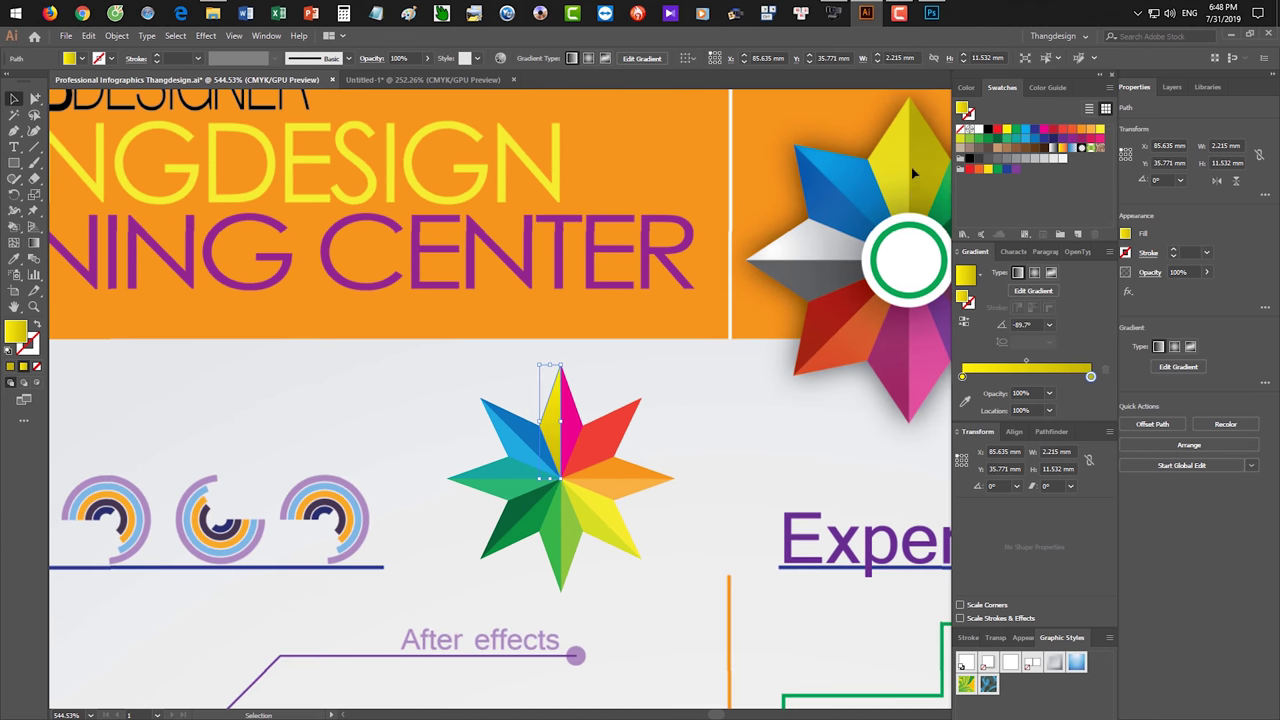
left_click_drag(718, 423, 722, 350)
scroll(726, 354, "up", 4, "alt")
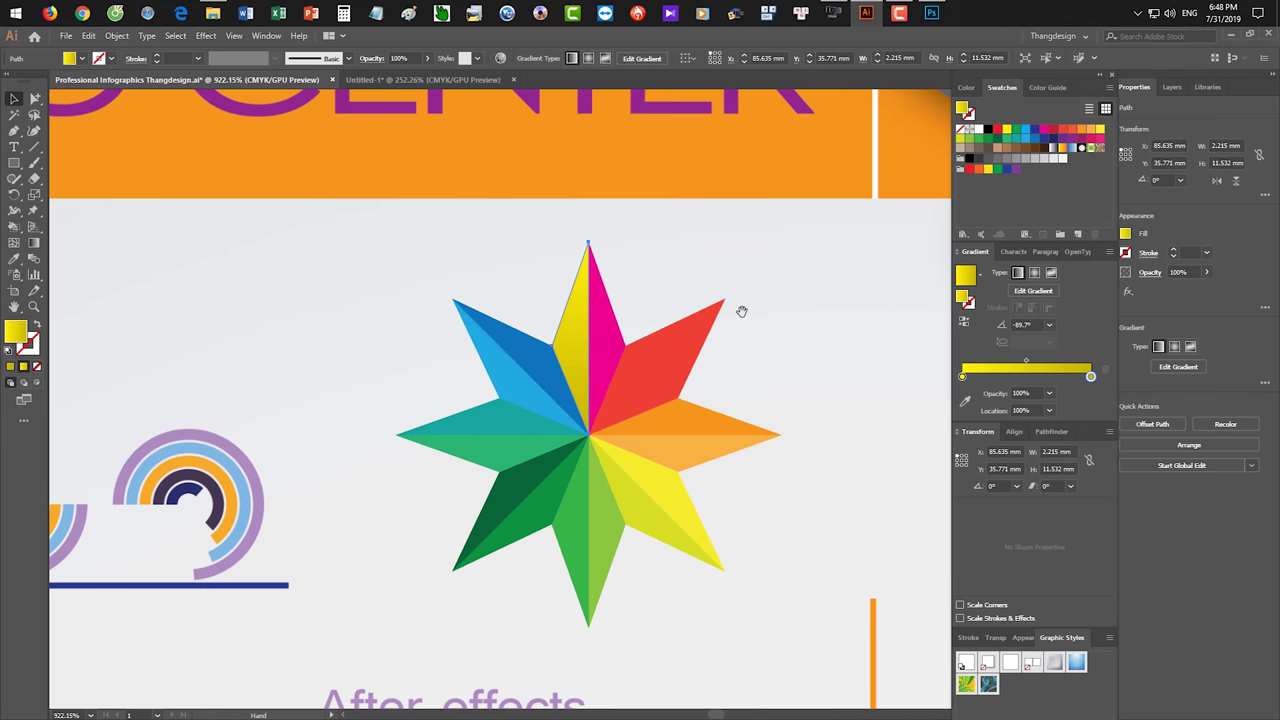
left_click(617, 355)
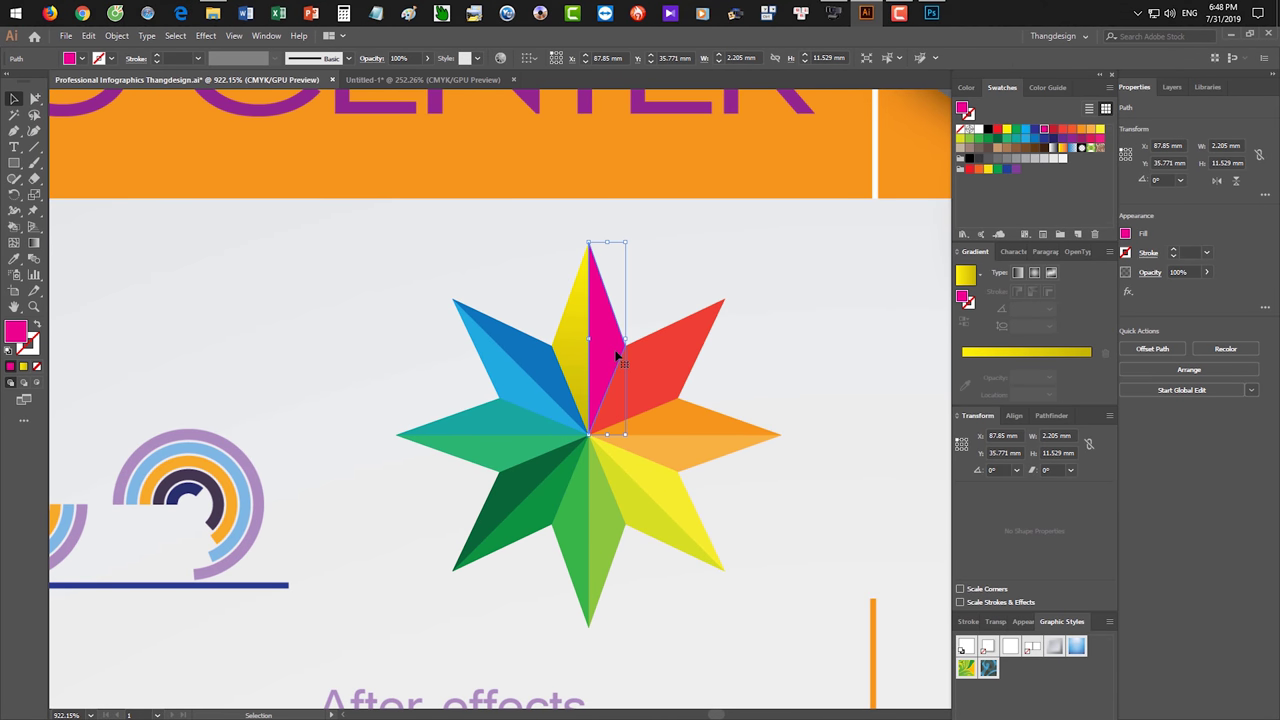
key("i")
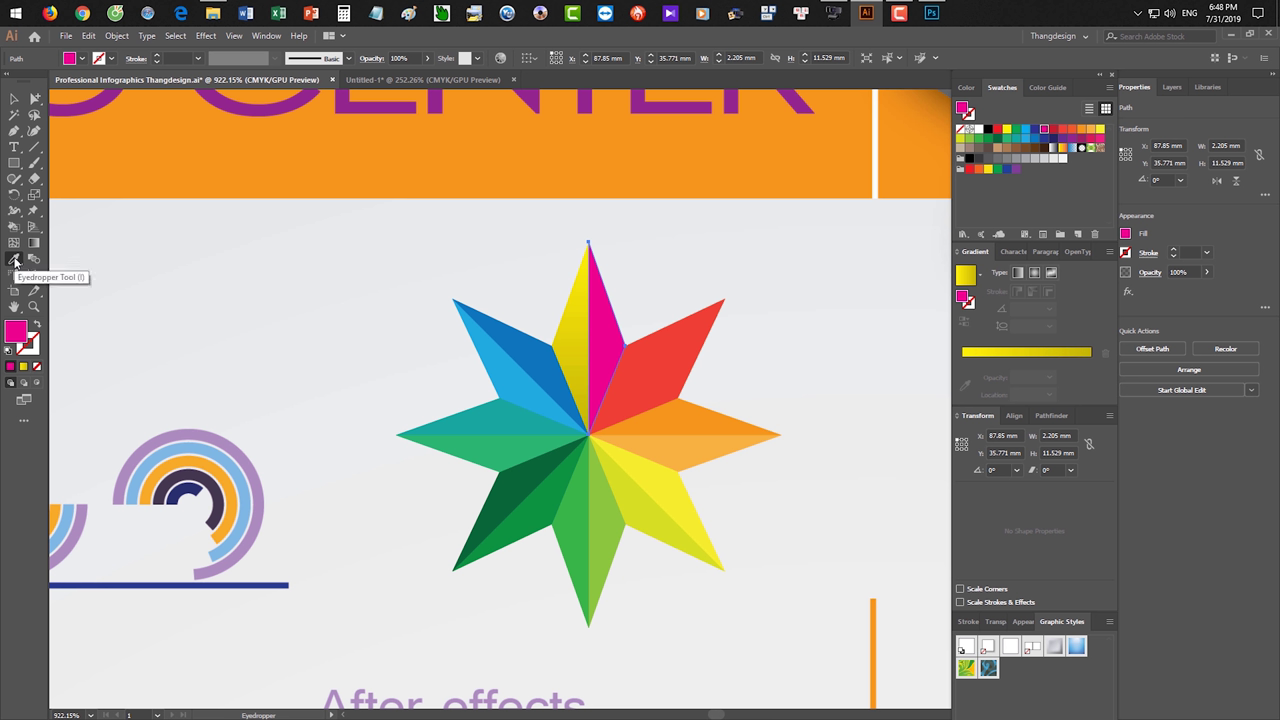
left_click(932, 13)
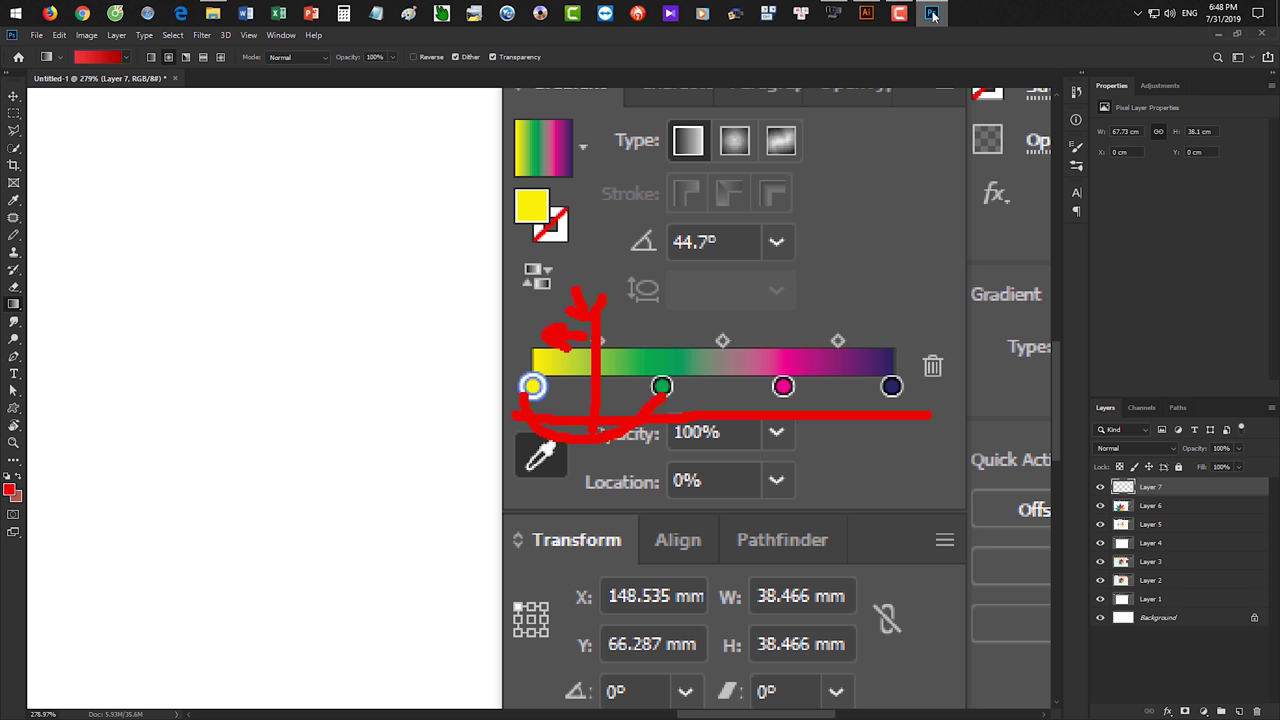
Paste the Illustrator star screenshot into Layer 7 and zoom in on the Eyedropper tooltip.
key("ctrl+v")
key("ctrl+0")
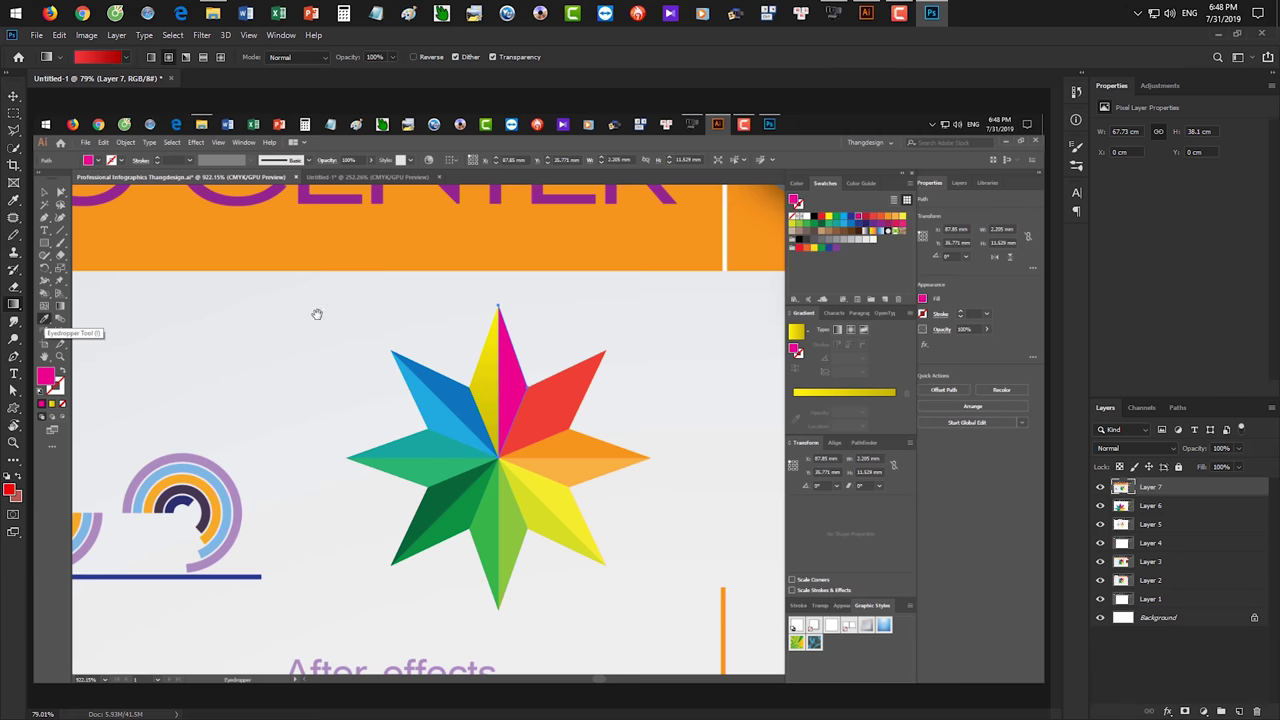
scroll(243, 320, "up", 5)
left_click_drag(243, 320, 731, 354)
scroll(731, 354, "down", 3)
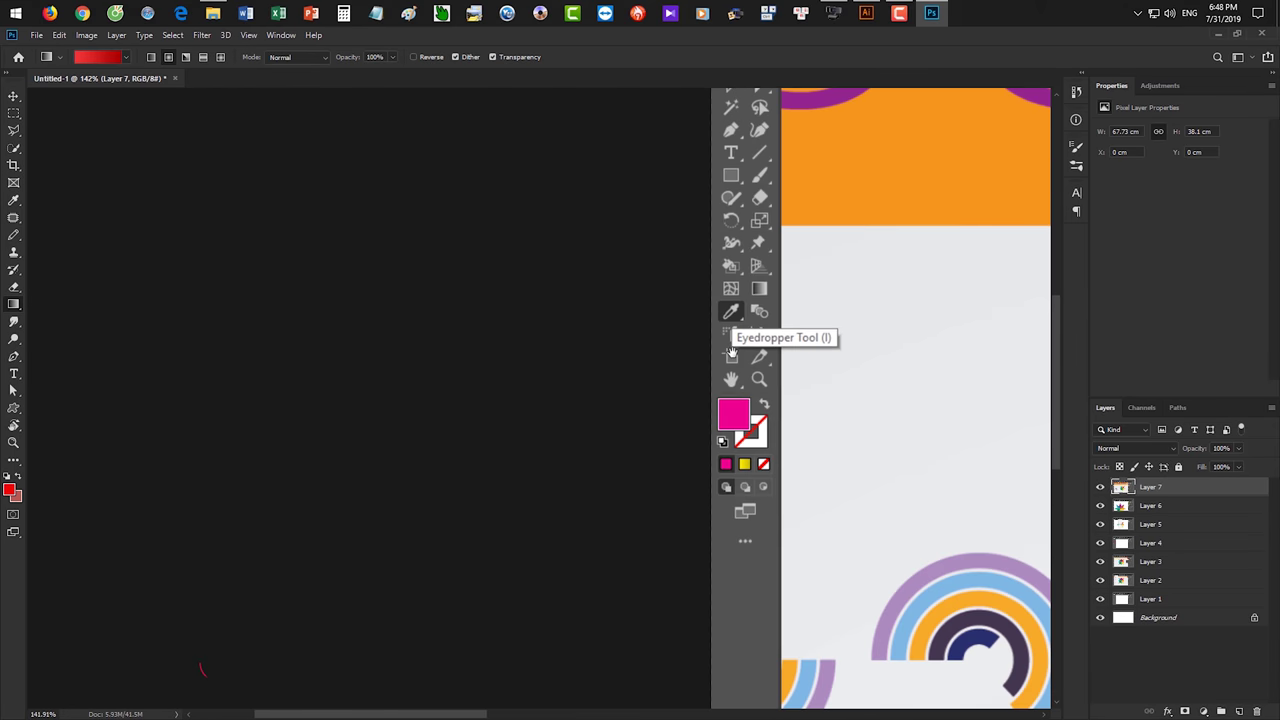
scroll(731, 352, "up", 2)
scroll(723, 366, "up", 2)
scroll(760, 360, "up", 2)
scroll(706, 351, "up", 2)
scroll(733, 346, "down", 2)
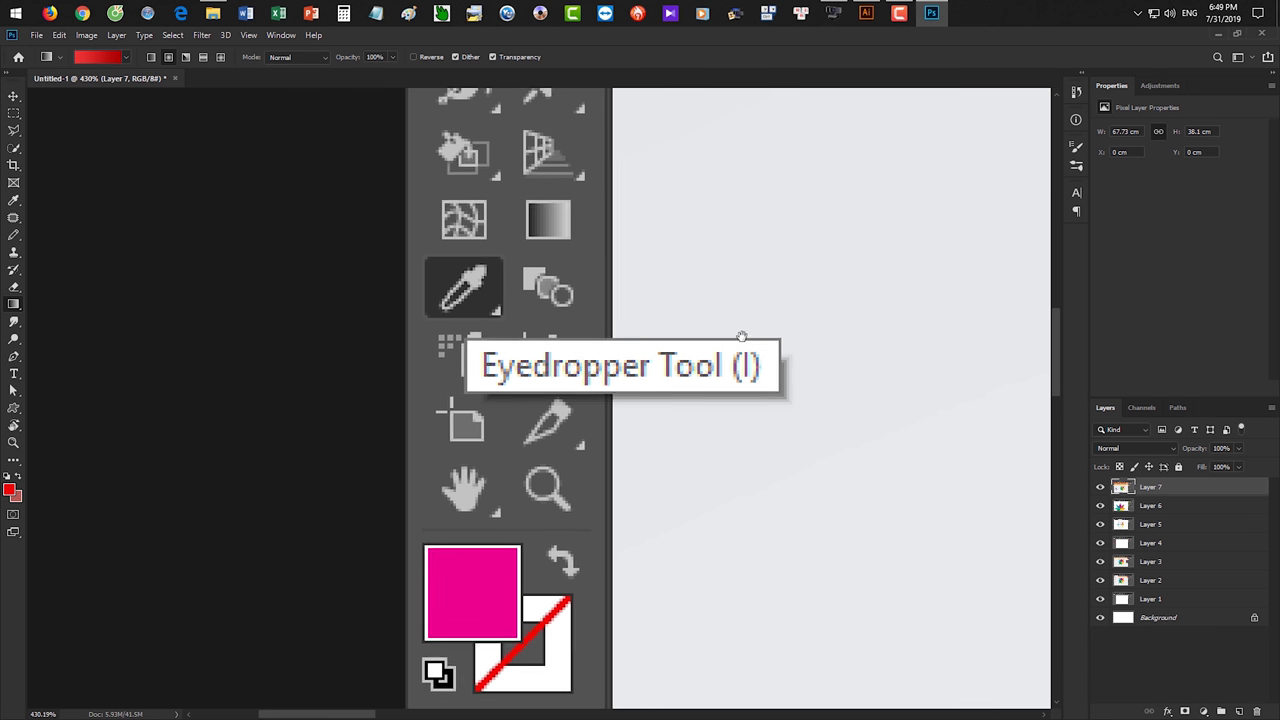
Fit the whole pasted screenshot on screen and return to Illustrator.
key("ctrl+1")
key("v")
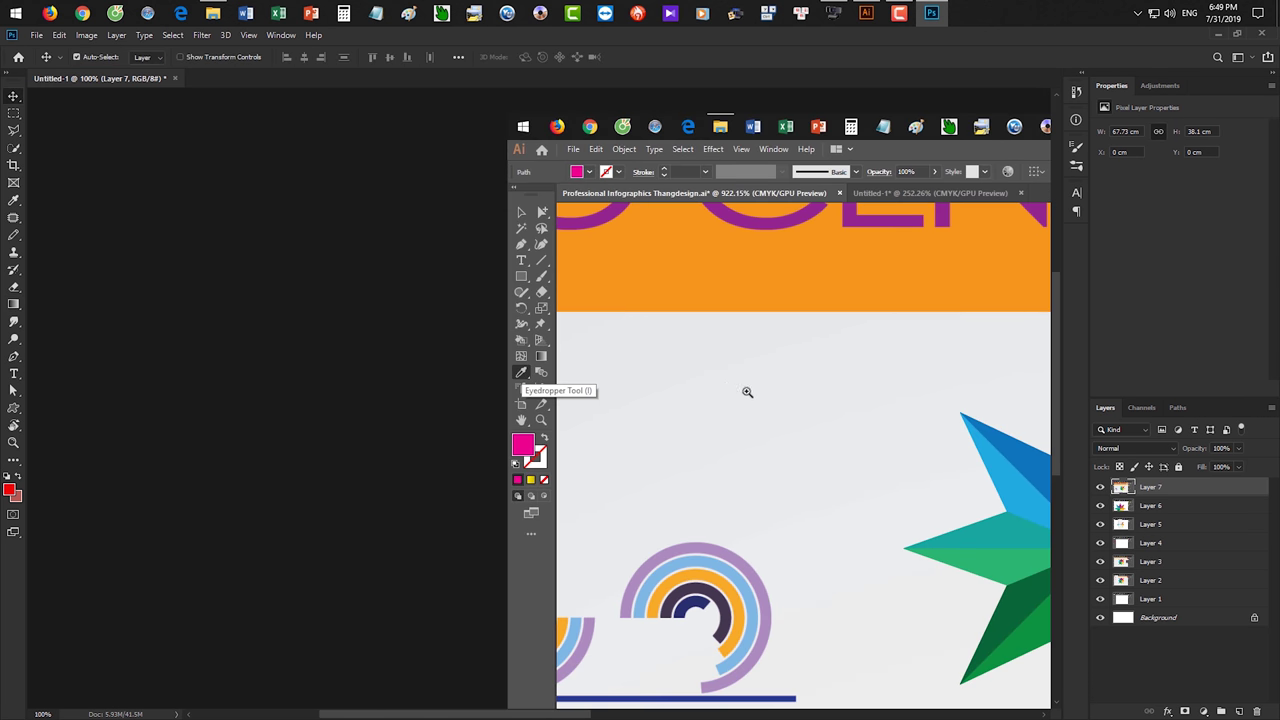
key("ctrl+0")
left_click(866, 13)
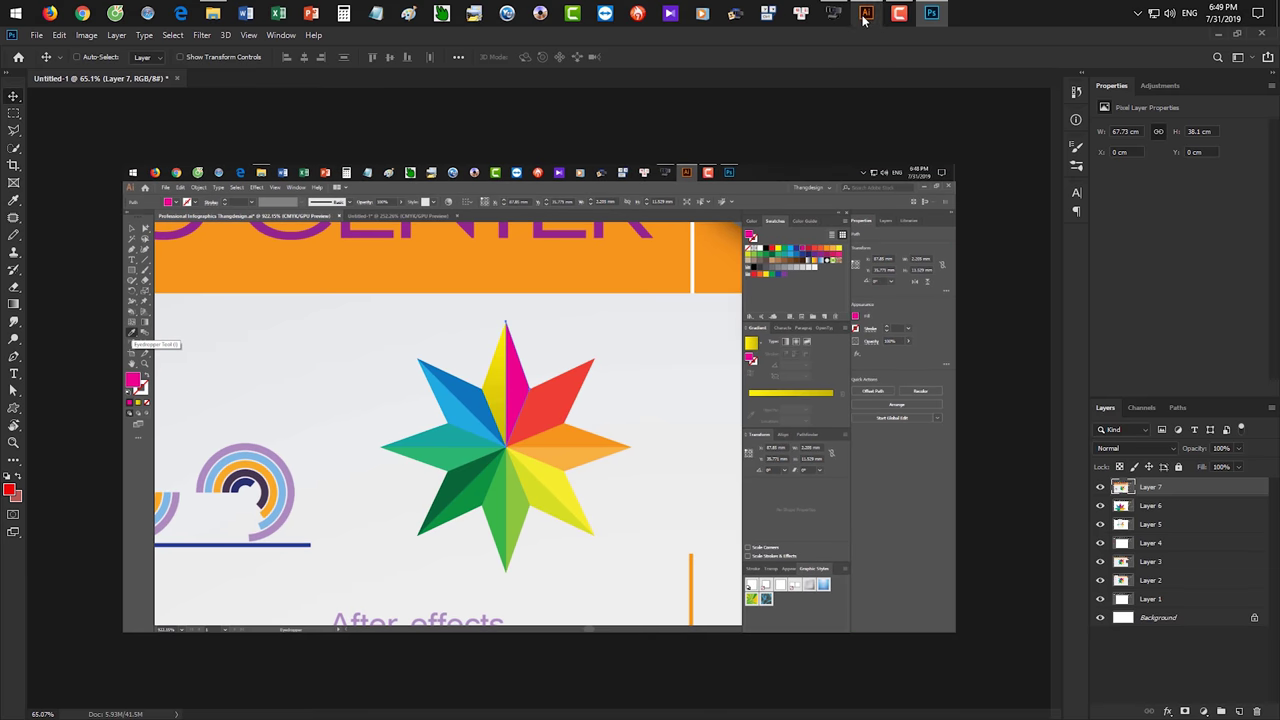
In Untitled-1, pull a yellow star piece out to the right and give it a black outline.
left_click(422, 79)
left_click(460, 238)
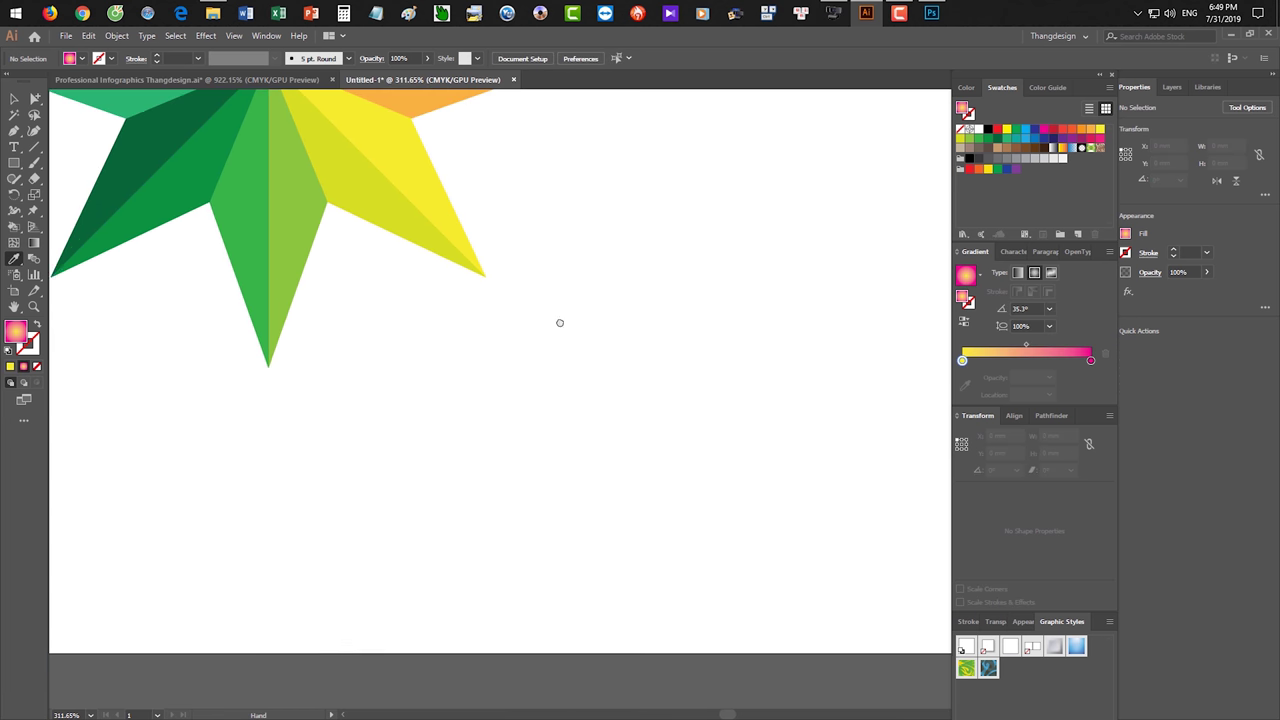
key("v")
left_click_drag(441, 240, 711, 340)
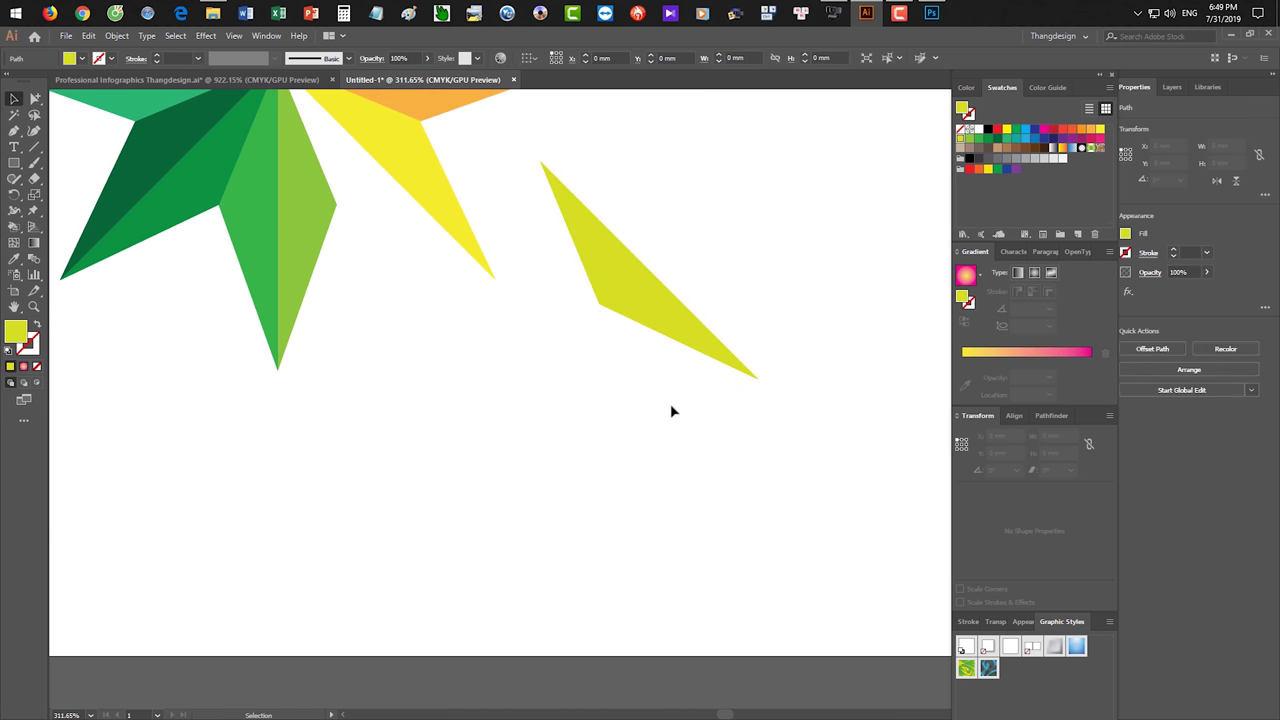
left_click(650, 340)
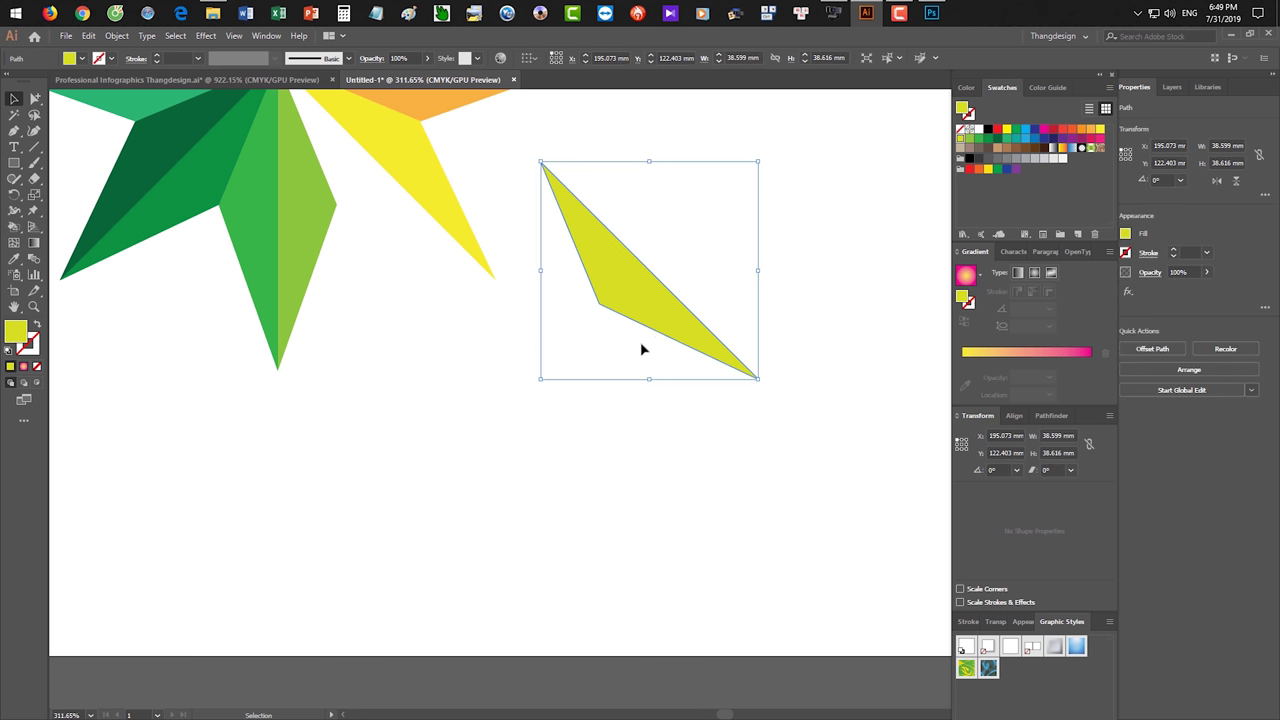
left_click(988, 130)
left_click(745, 500)
Set the drawing colours to a black fill with no stroke.
scroll(553, 463, "down", 2)
scroll(553, 463, "left", 3)
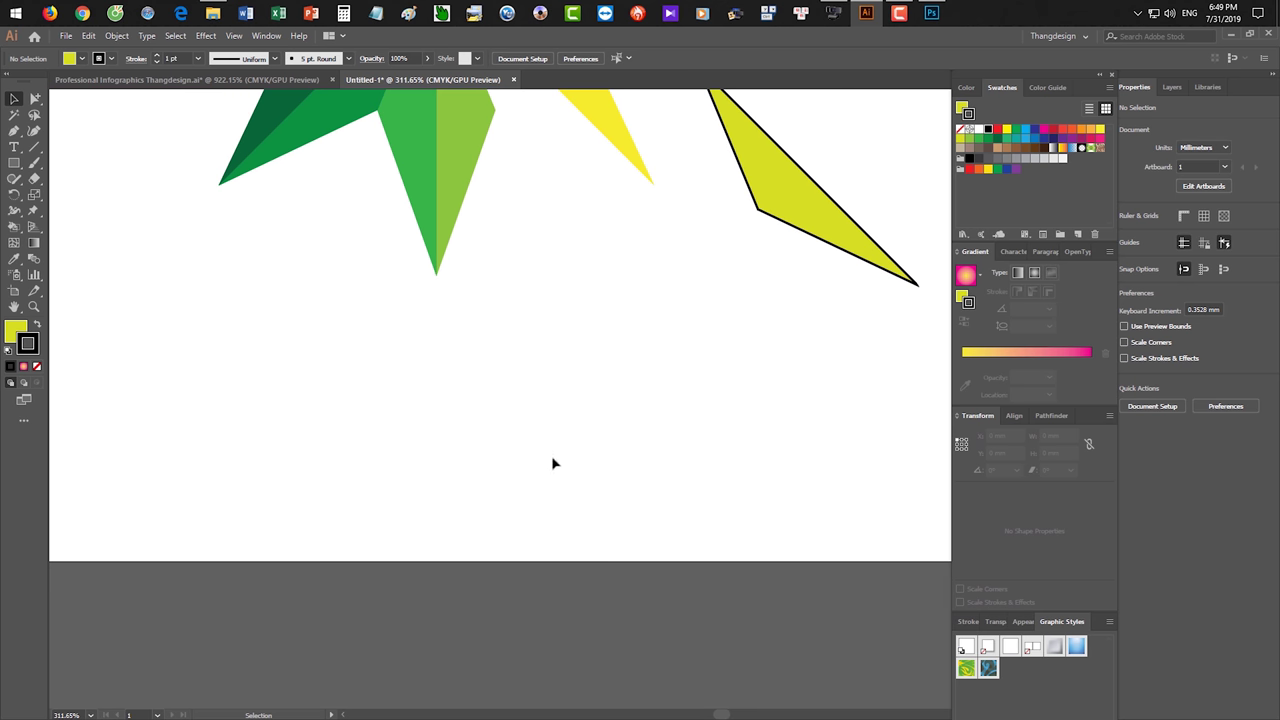
left_click(988, 138)
left_click(1099, 130)
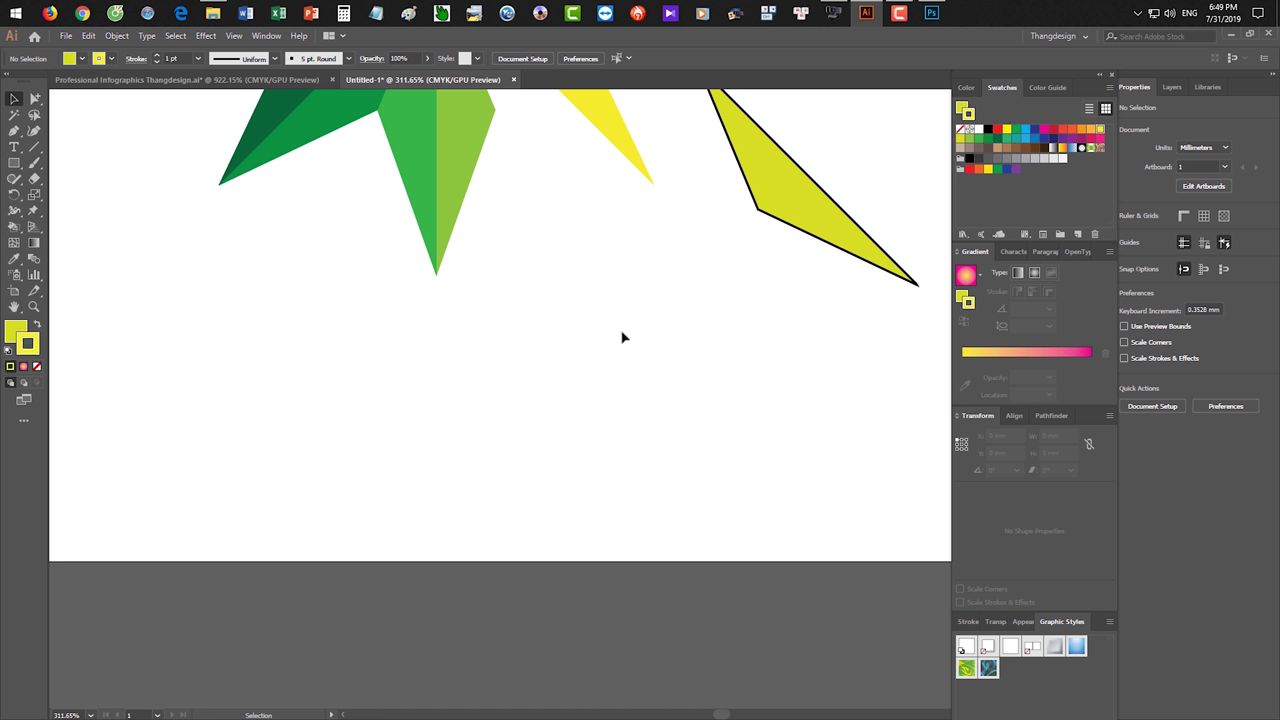
key("x")
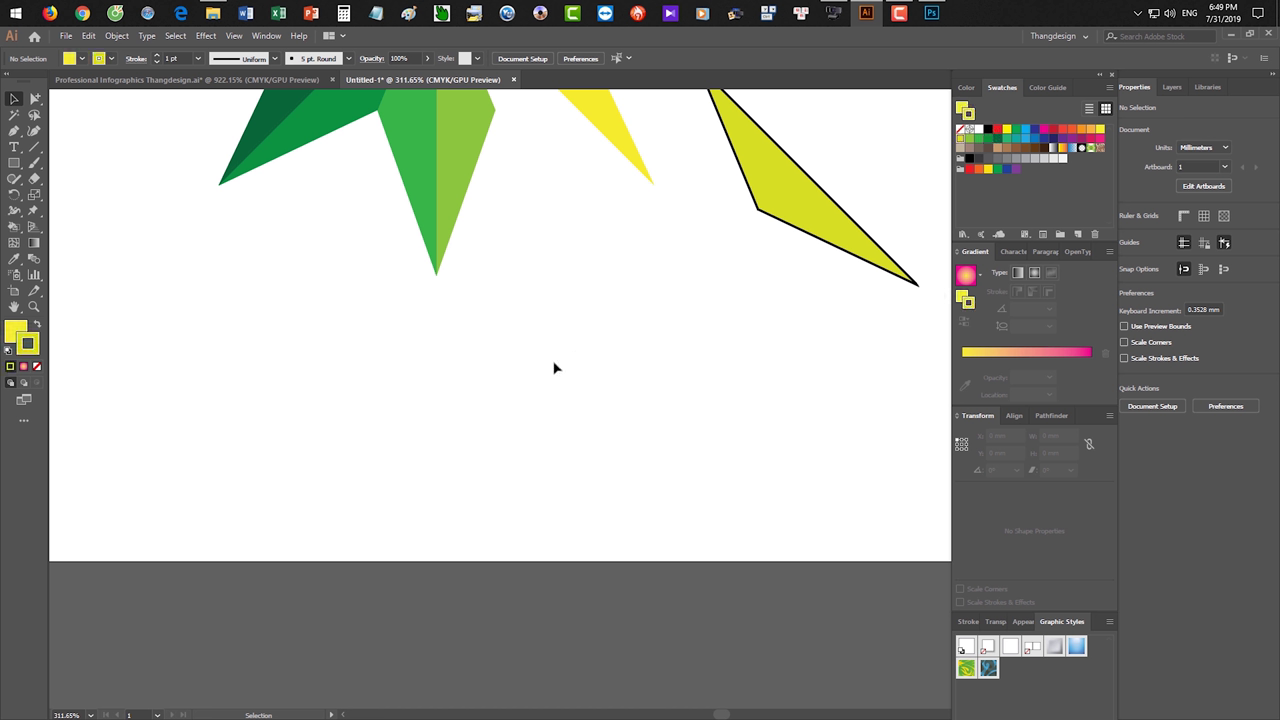
key("slash")
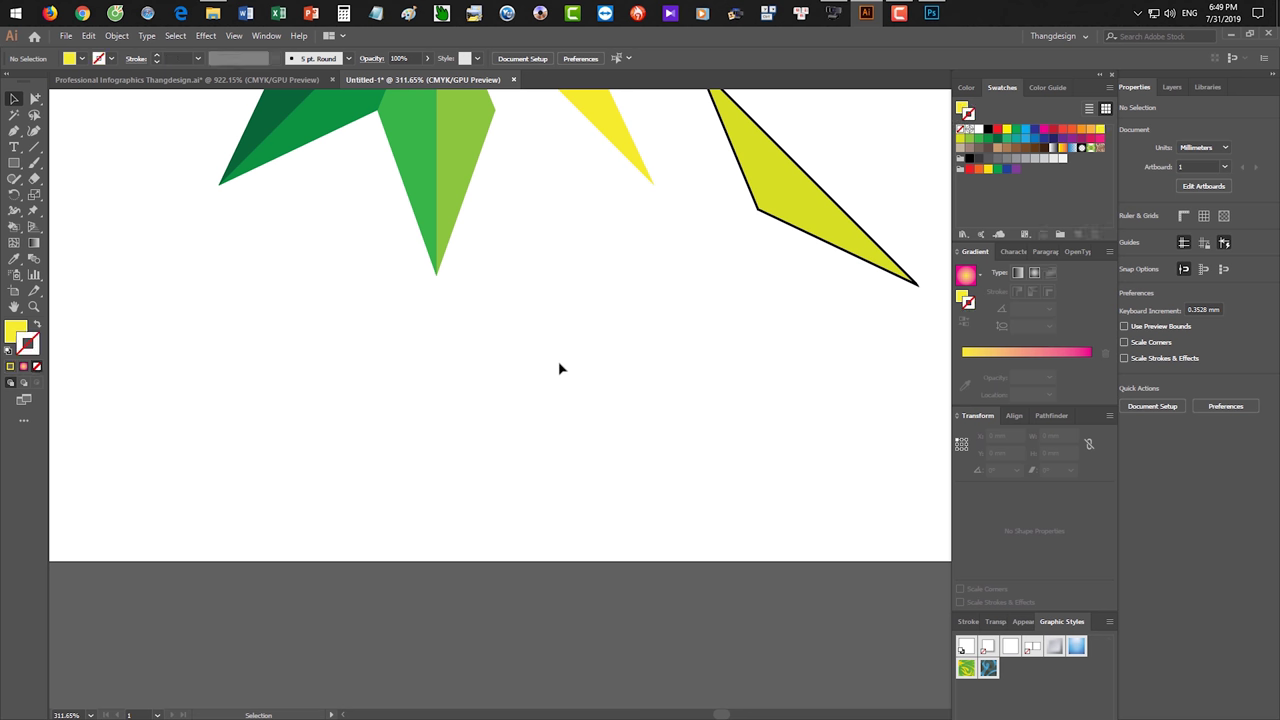
left_click(988, 130)
Draw a black eight-point star with the Star tool and move it lower right.
left_click_drag(22, 170, 60, 226)
left_click_drag(377, 394, 596, 454)
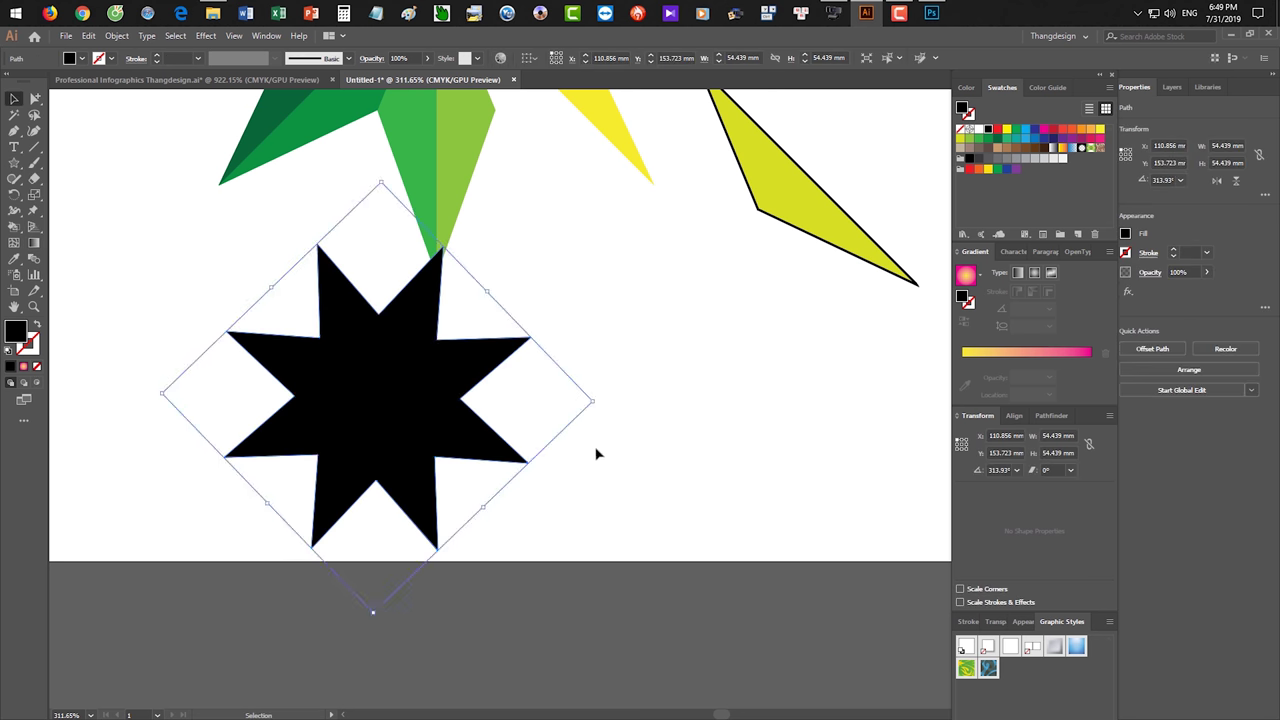
left_click_drag(374, 368, 600, 414)
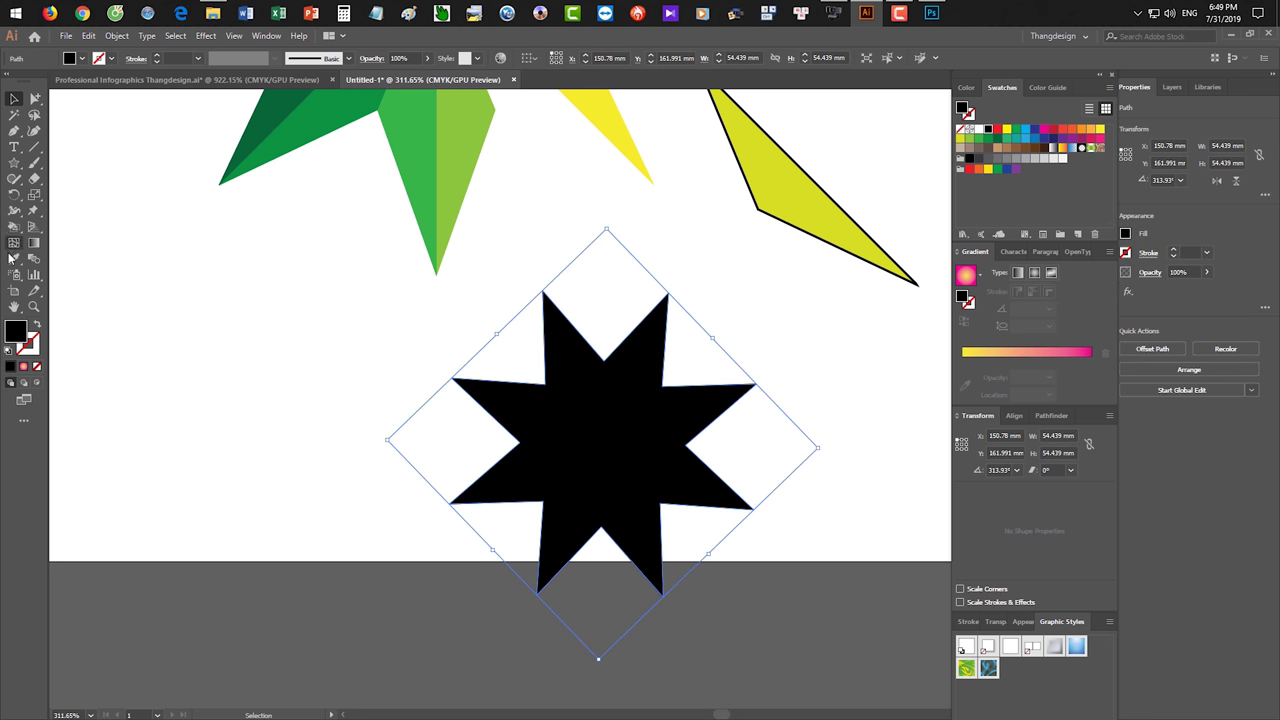
Eyedrop the yellow piece's fill and black outline onto the star, then place Bai tap Logo moi.jpg.
left_click_drag(12, 258, 61, 262)
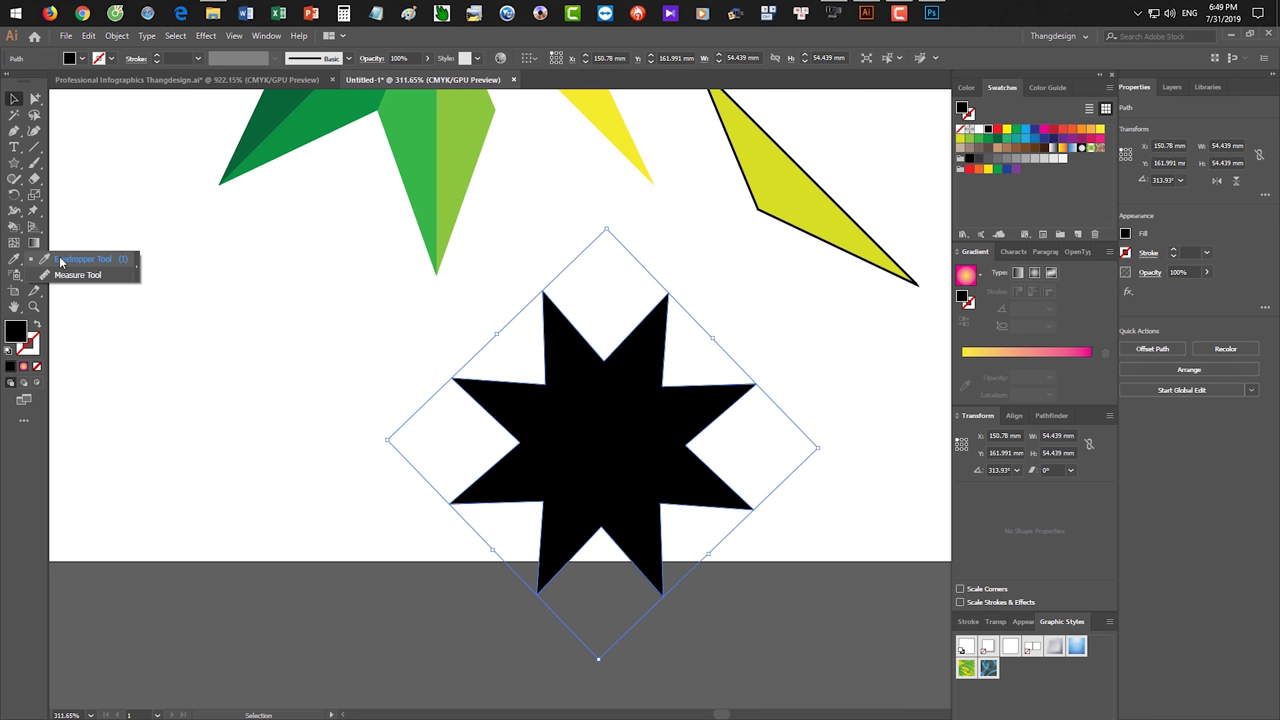
left_click(61, 262)
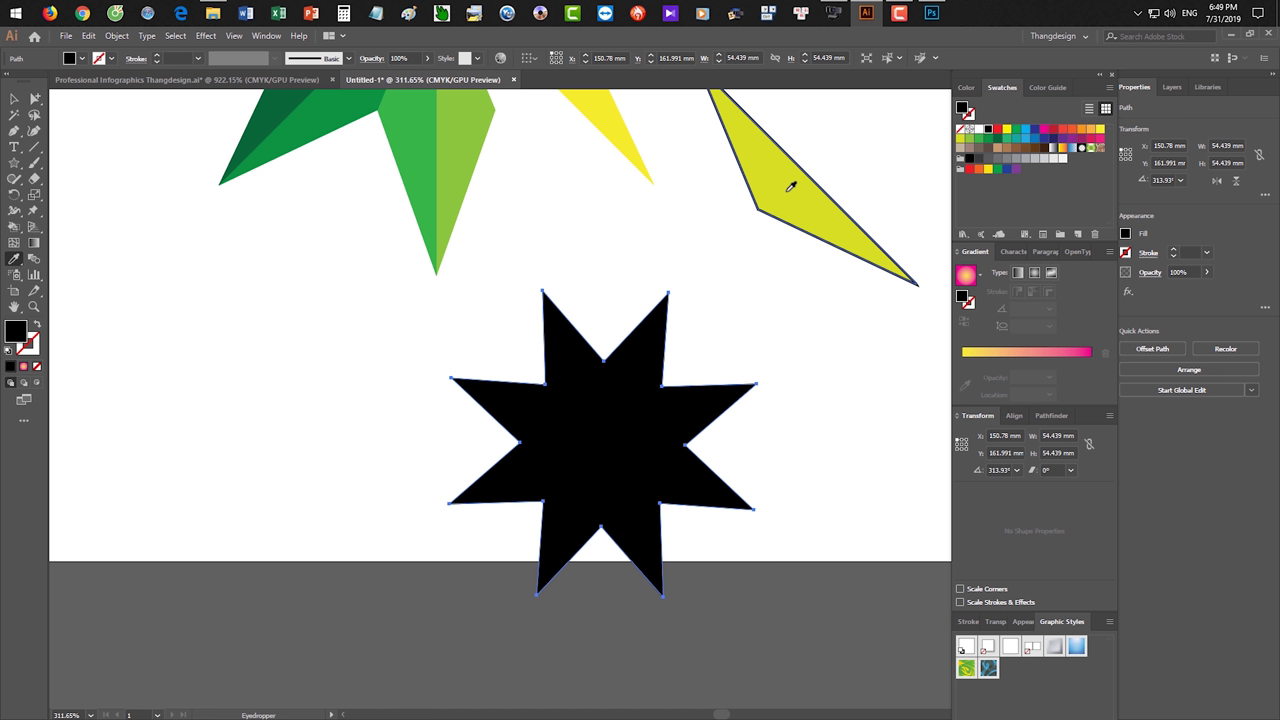
left_click(790, 186)
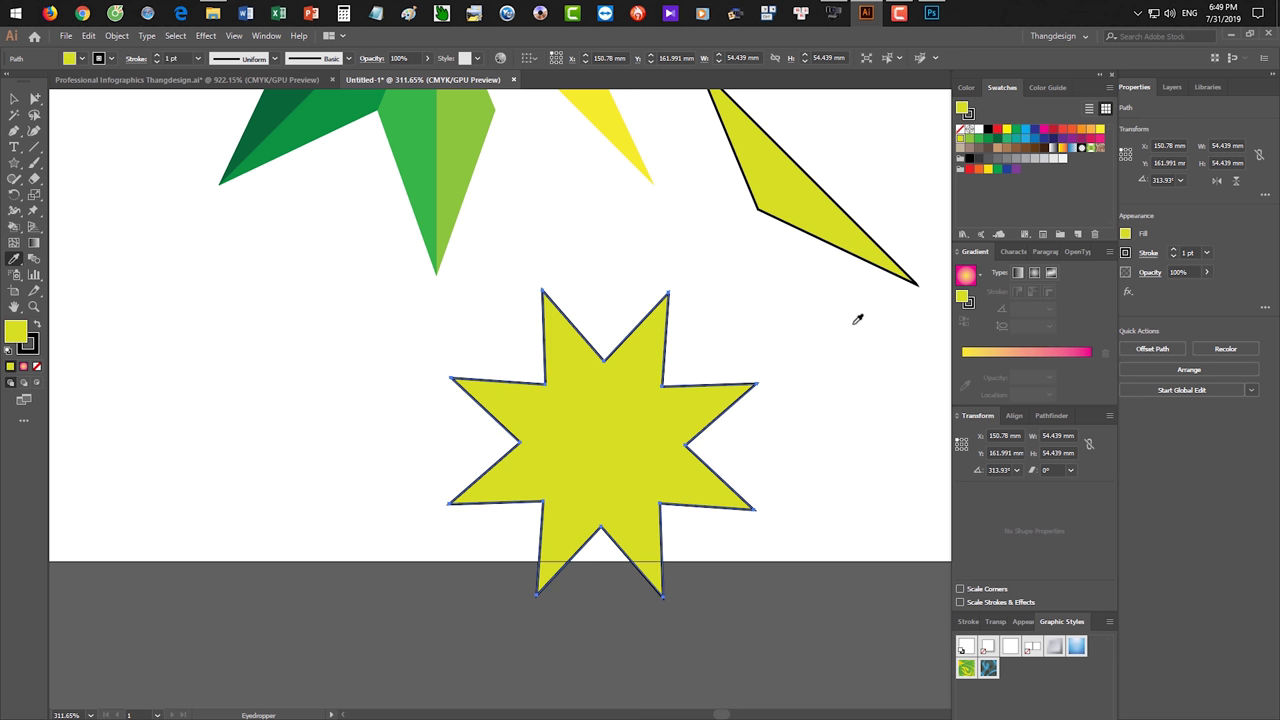
key("v")
left_click(854, 391)
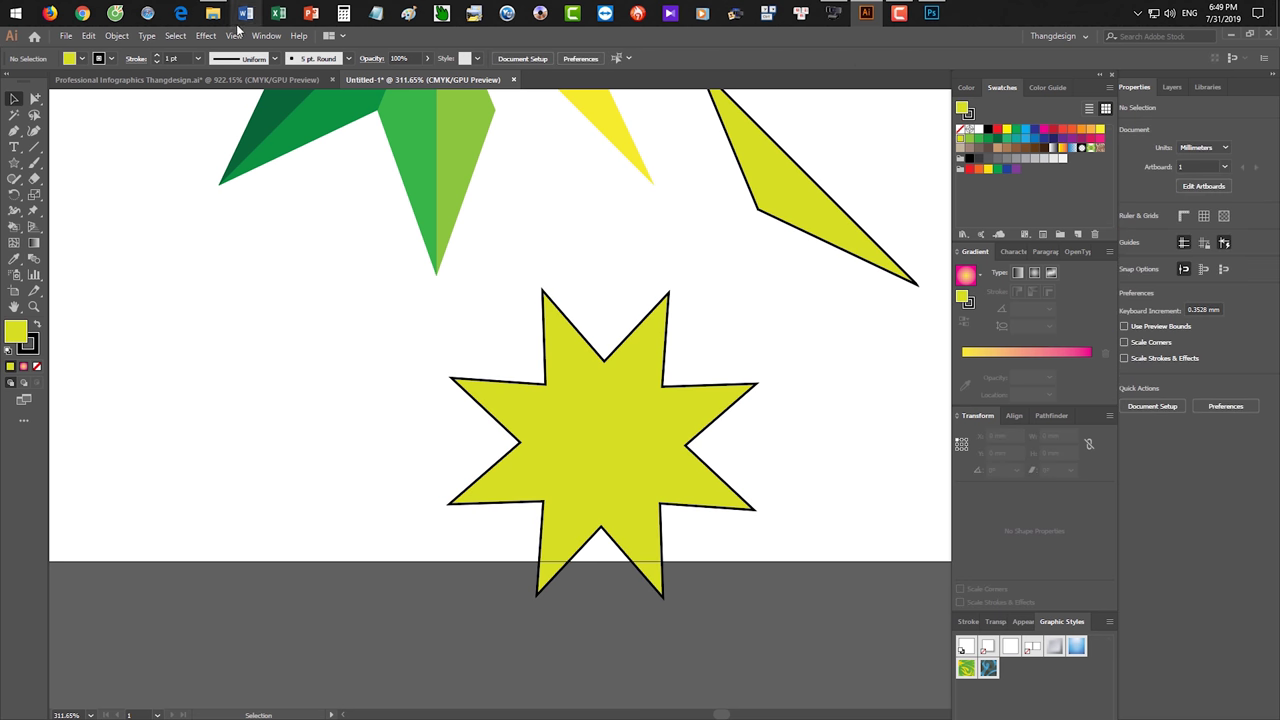
left_click(212, 12)
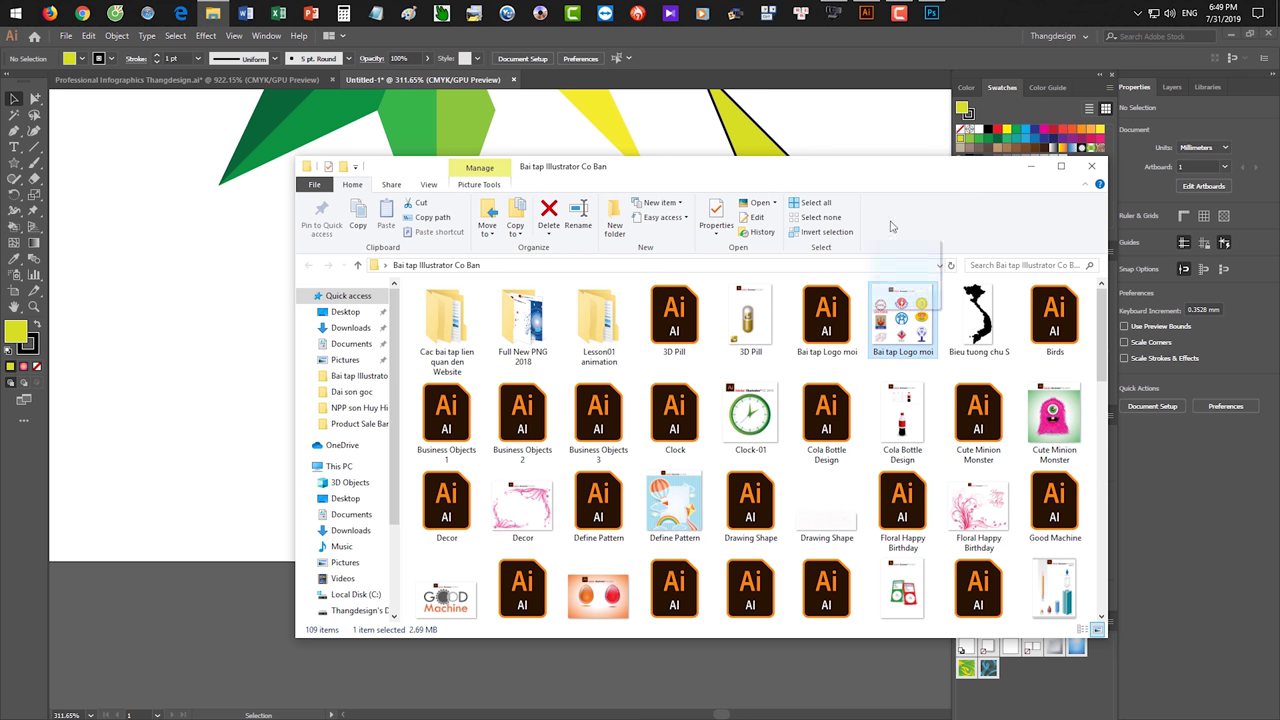
left_click_drag(902, 318, 870, 120)
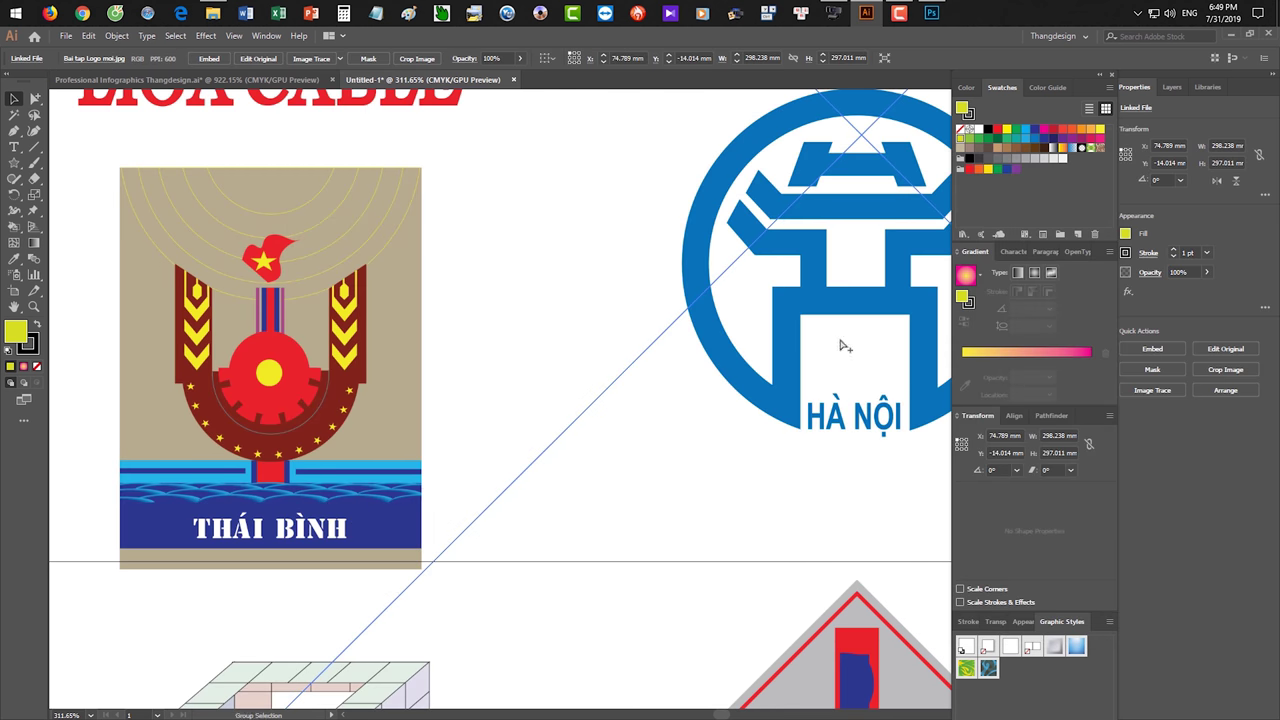
Draw a 34.846 × 26.809 mm rectangle beside the Thai Binh logo and eyedrop the Hà Nội blue onto it.
scroll(646, 294, "down", 1)
scroll(630, 290, "down", 3)
scroll(610, 308, "up", 1)
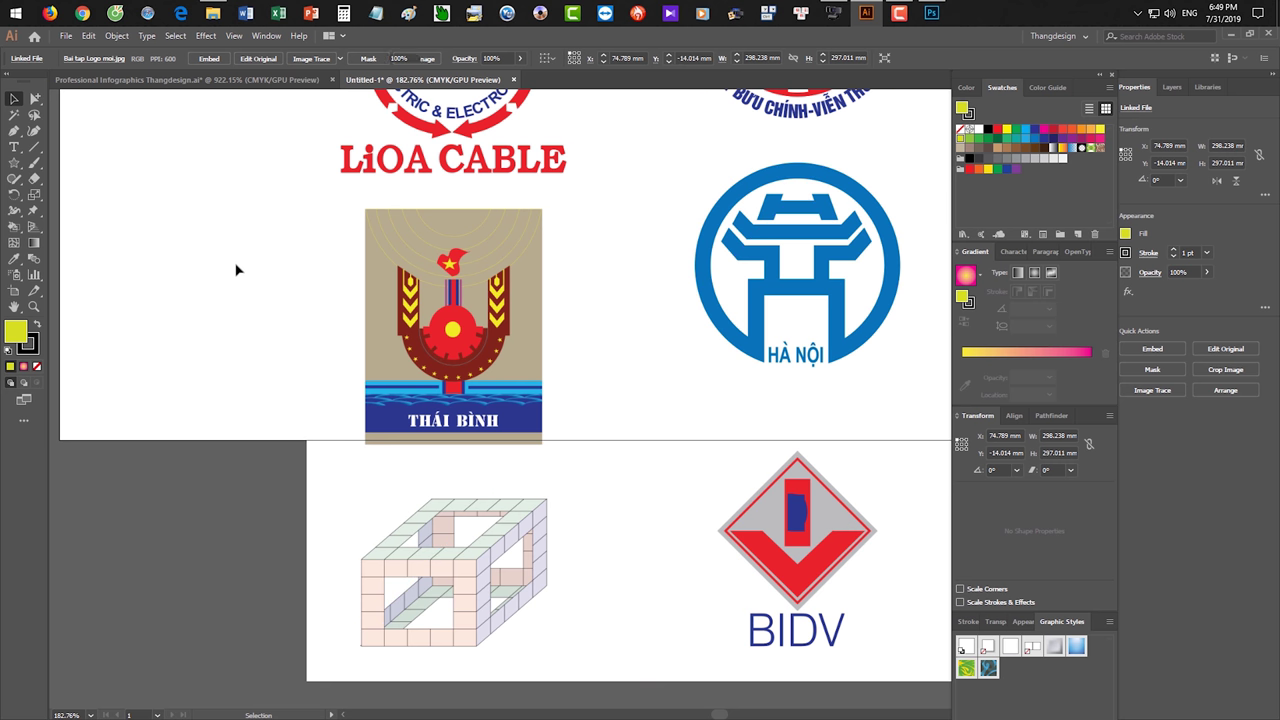
key("m")
left_click_drag(132, 213, 249, 302)
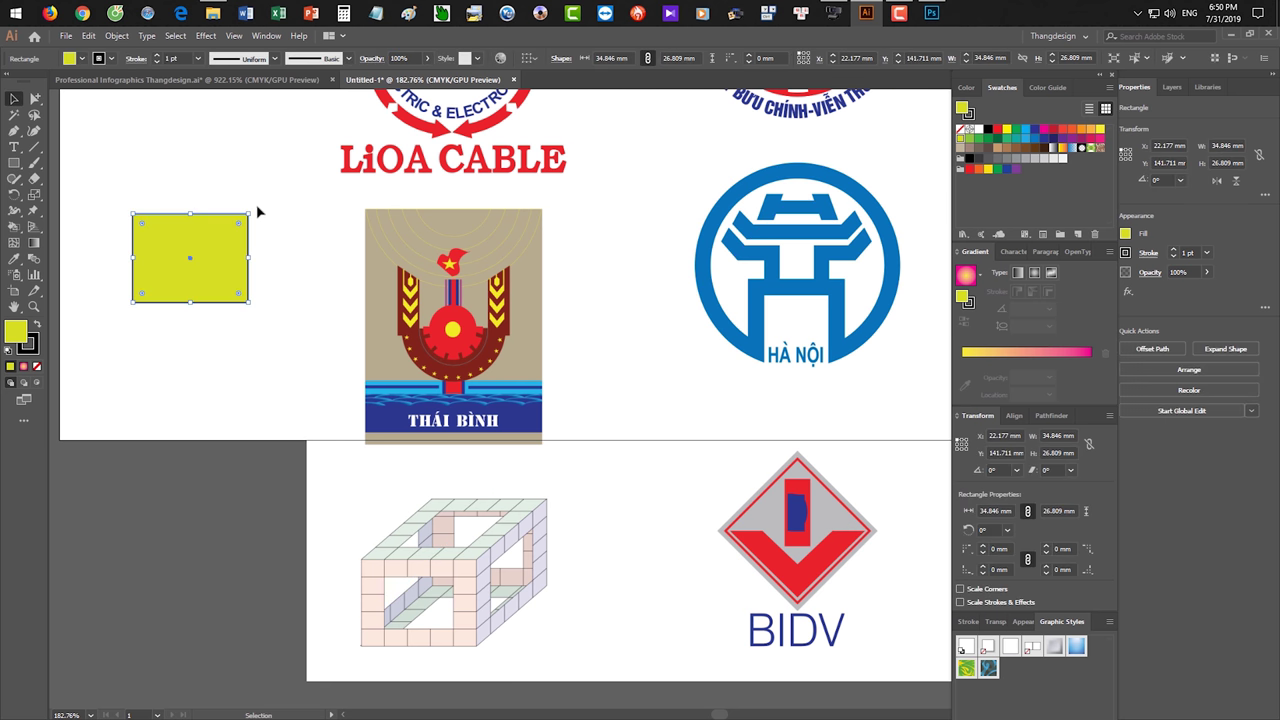
scroll(257, 211, "up", 1)
scroll(245, 196, "up", 1)
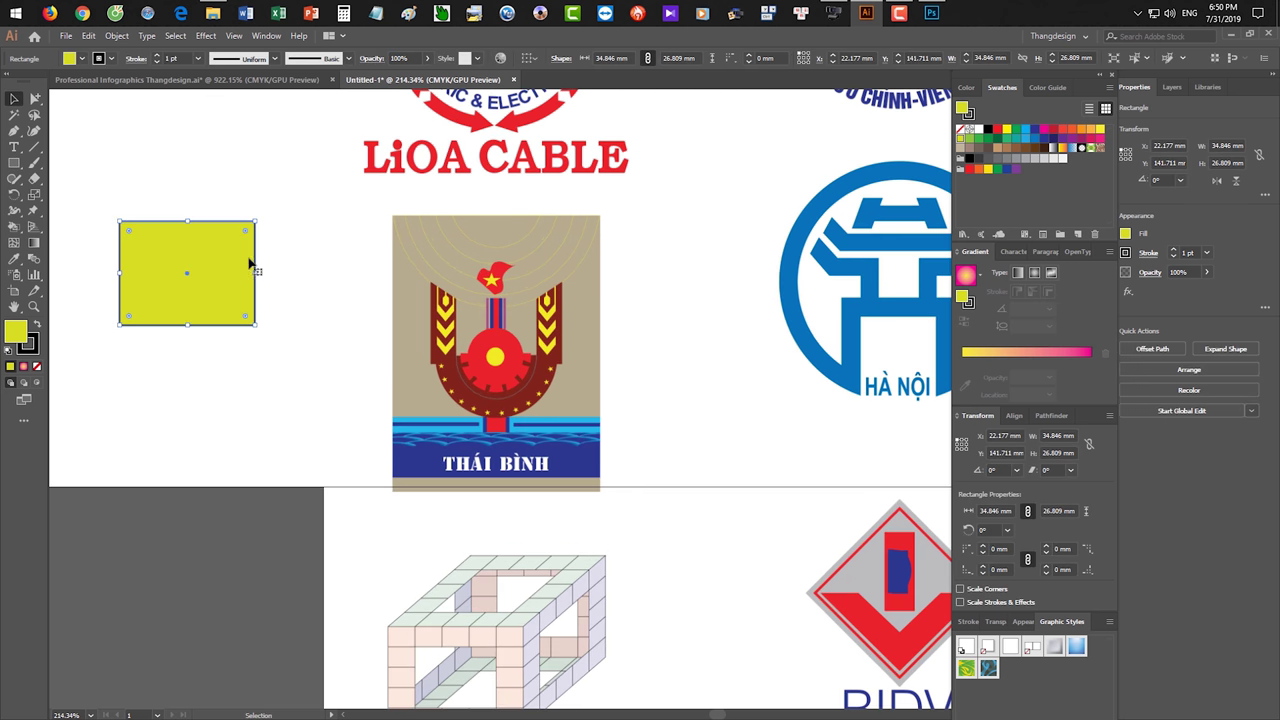
key("i")
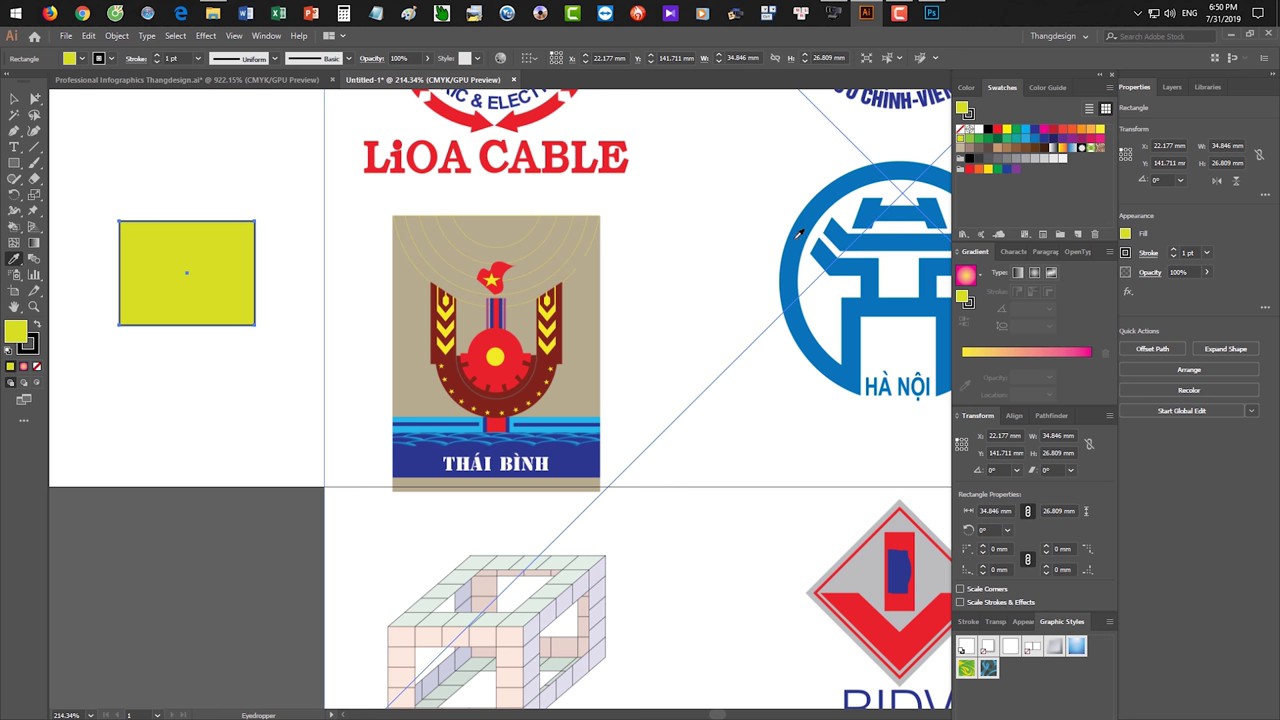
left_click(800, 233)
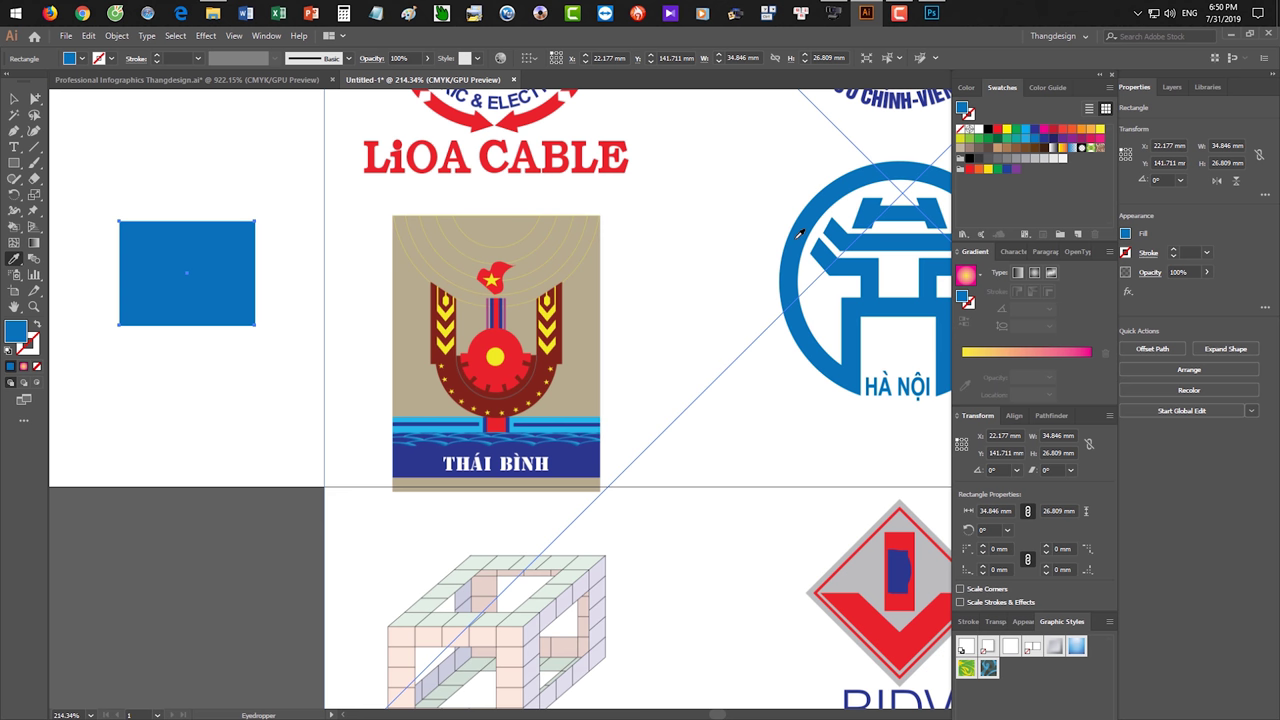
key("v")
key("ctrl+1")
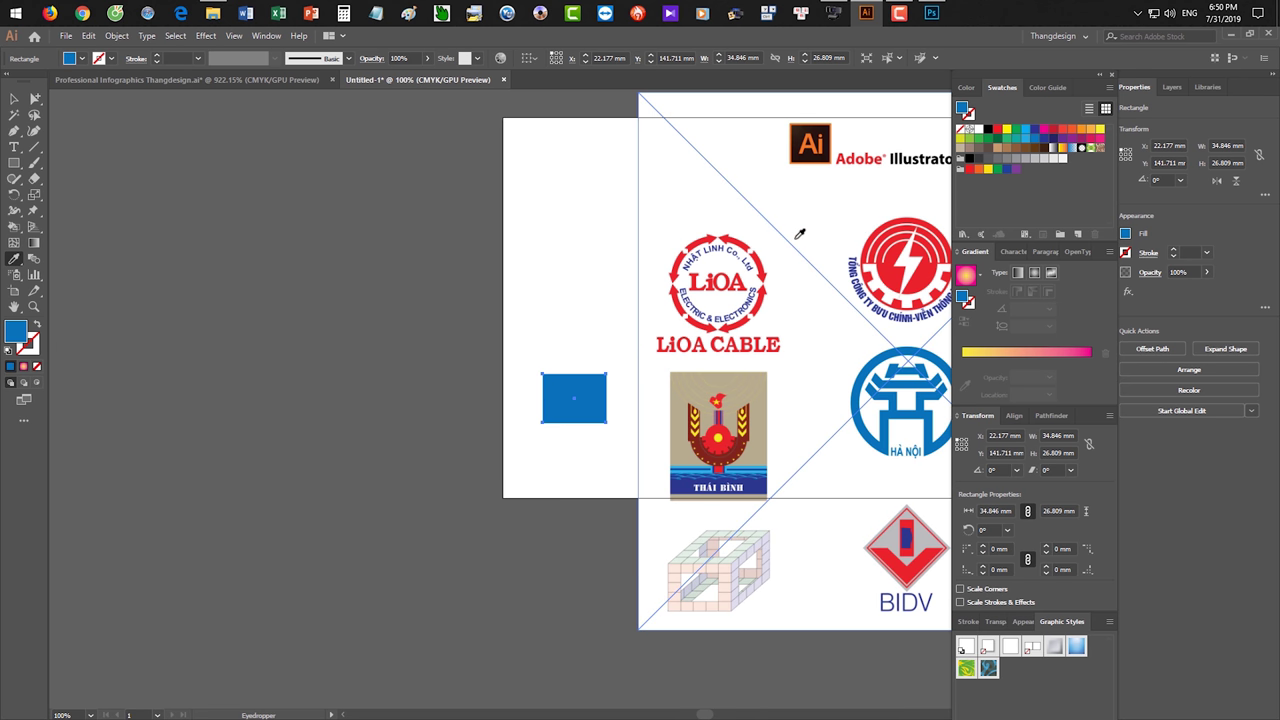
left_click_drag(800, 400, 298, 474)
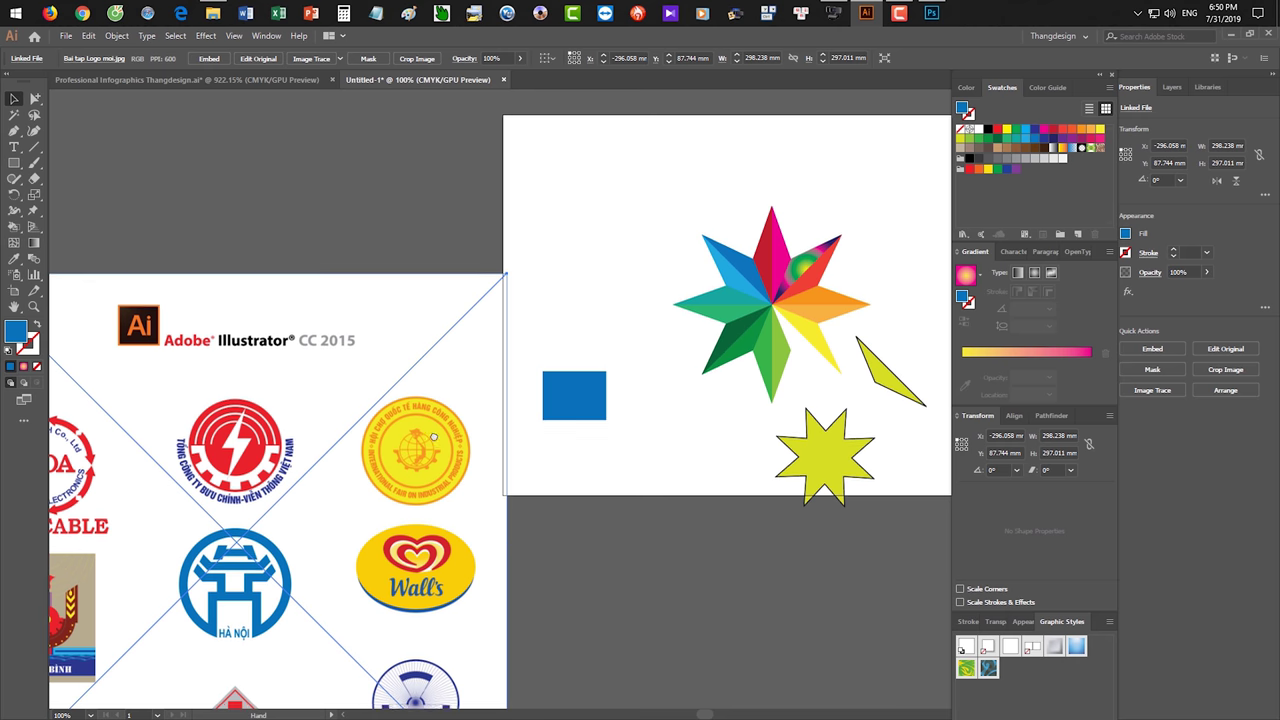
scroll(537, 374, "up", 1)
mouse_move(603, 381)
left_mouse_down()
mouse_move(453, 397)
mouse_move(588, 400)
mouse_move(428, 437)
left_mouse_up()
scroll(374, 374, "up", 2)
key("ctrl+z")
key("ctrl+z")
key("ctrl+z")
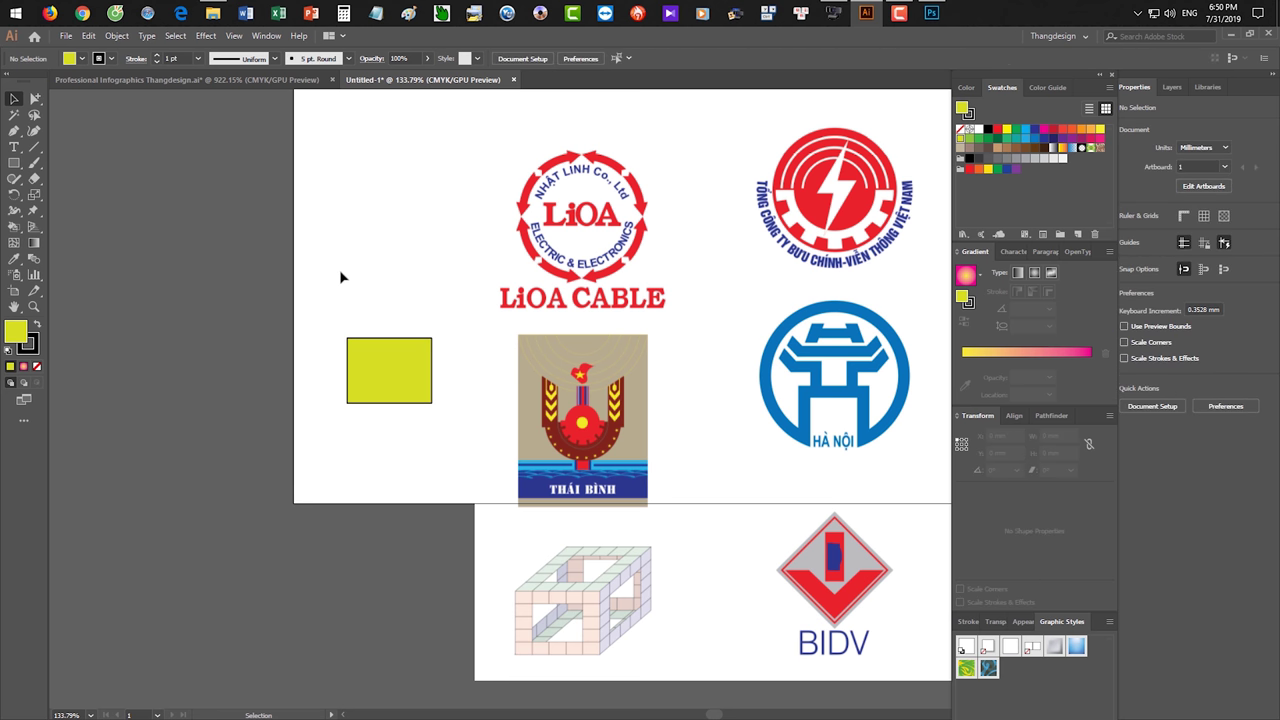
left_click_drag(340, 268, 401, 388)
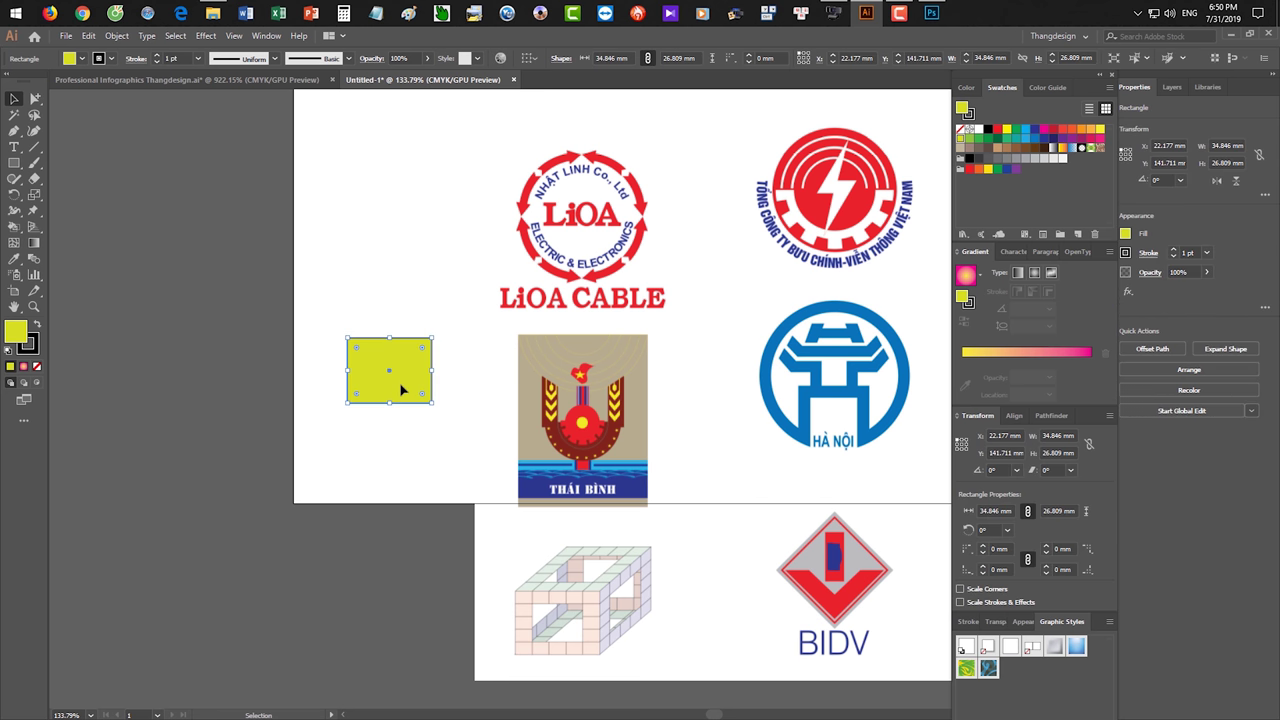
left_click(14, 258)
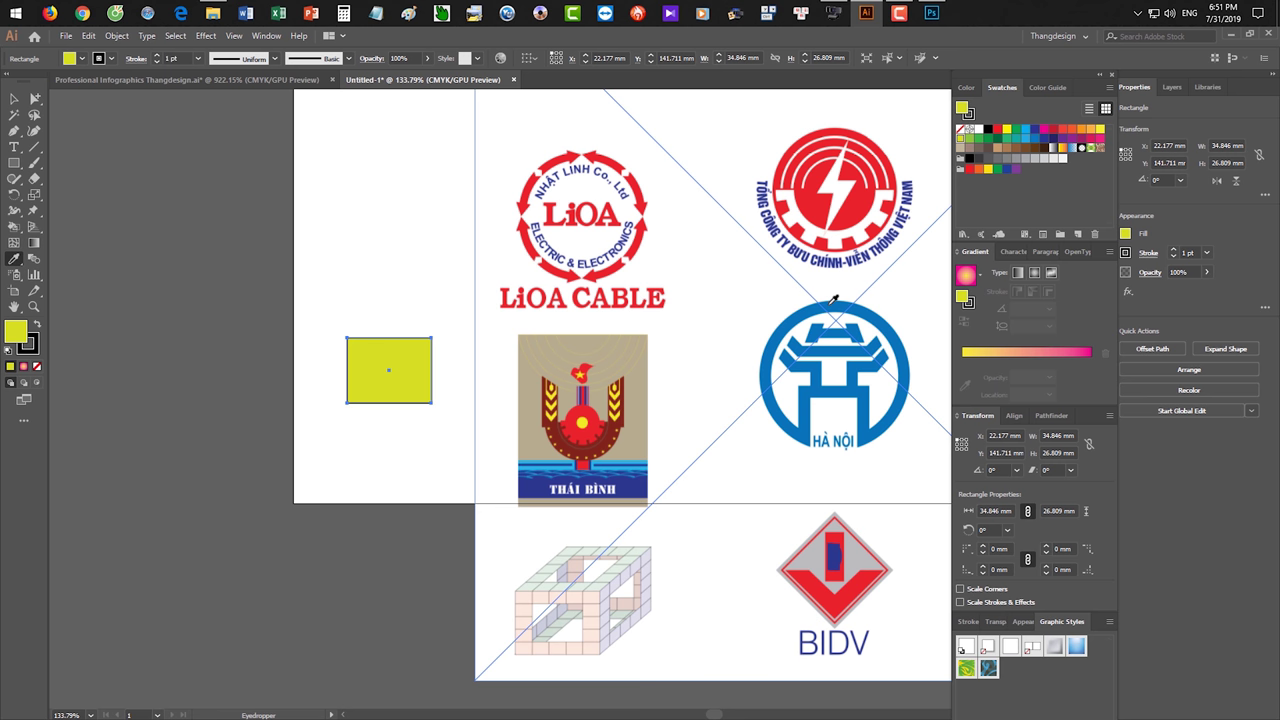
left_click(833, 299)
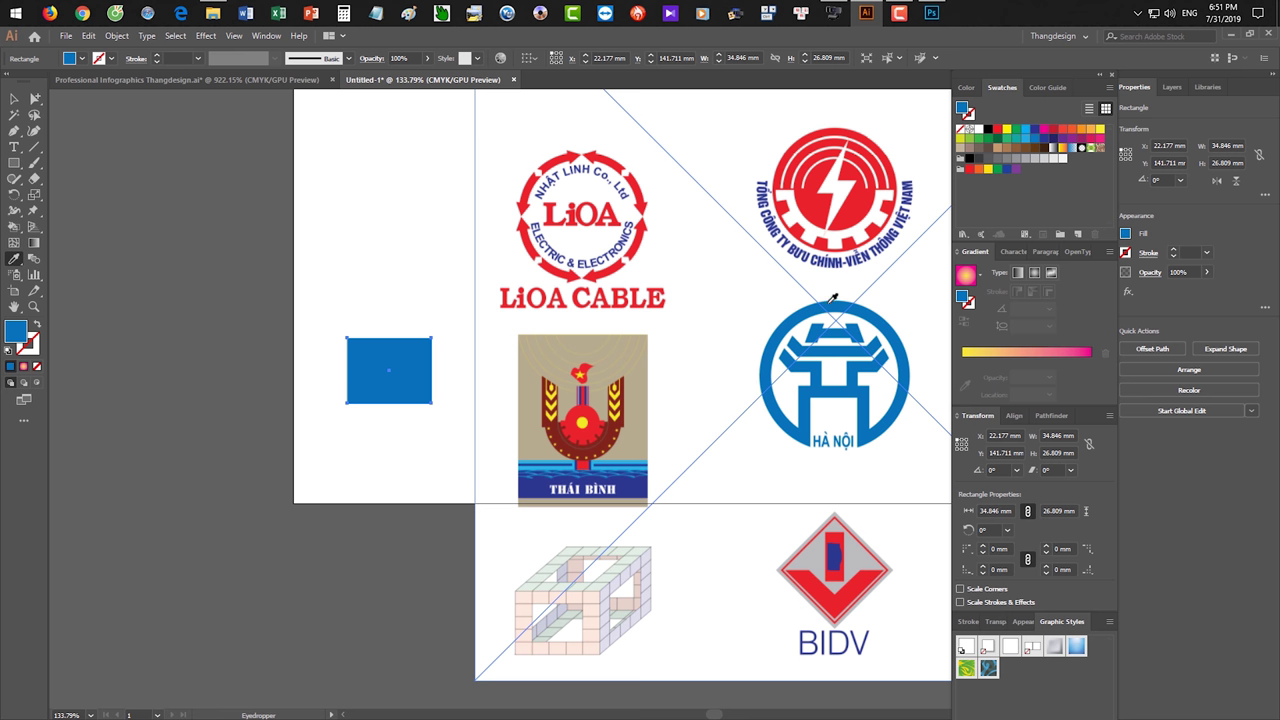
key("v")
Delete the placed logo sheet to reveal the blue rectangle and stars.
left_click(737, 391)
key("Delete")
left_click_drag(737, 391, 640, 353)
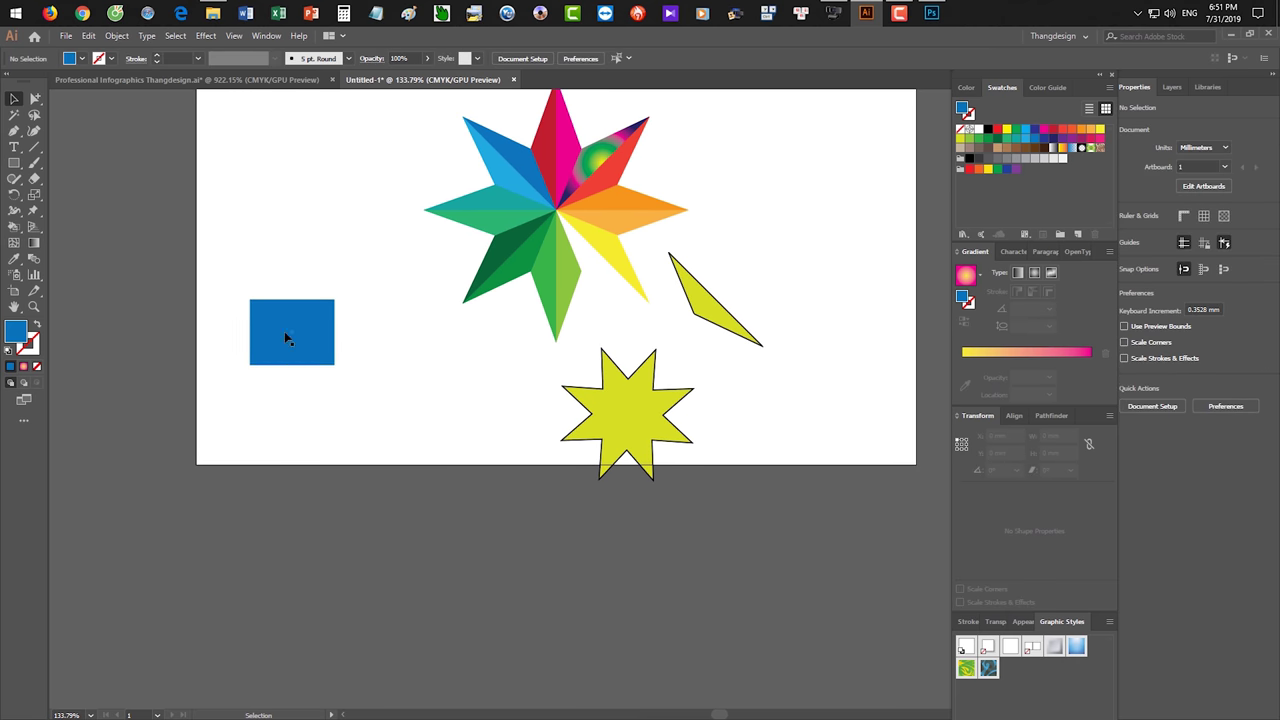
Alt-drag a copy of the blue rectangle below it and give it the yellow star's fill and 1 pt black outline.
left_click(286, 329)
left_click_drag(296, 340, 296, 436, "alt")
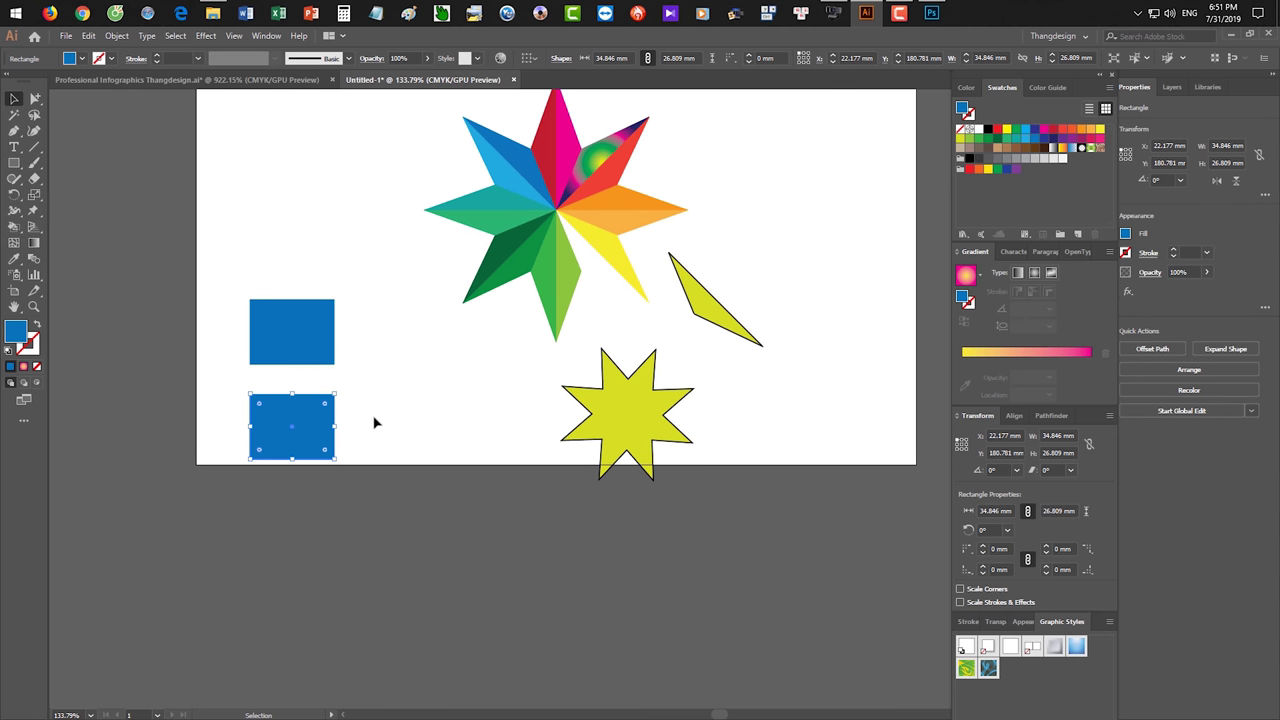
key("i")
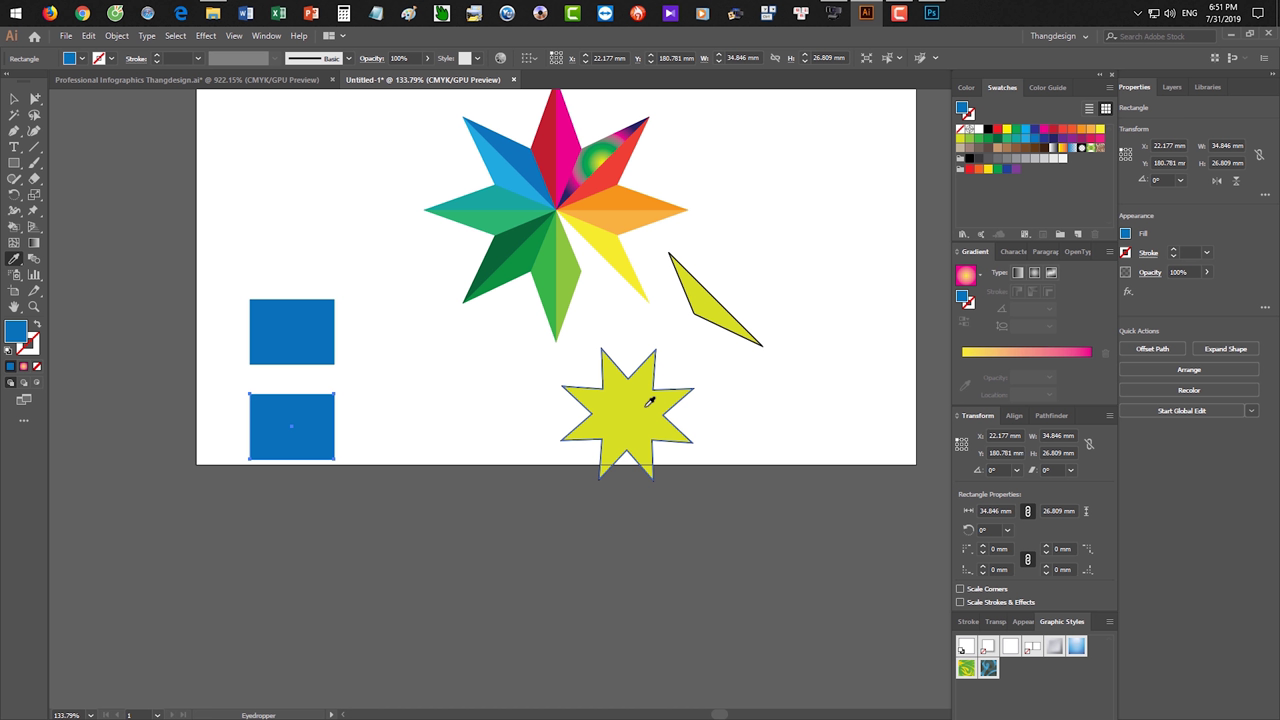
left_click(647, 399)
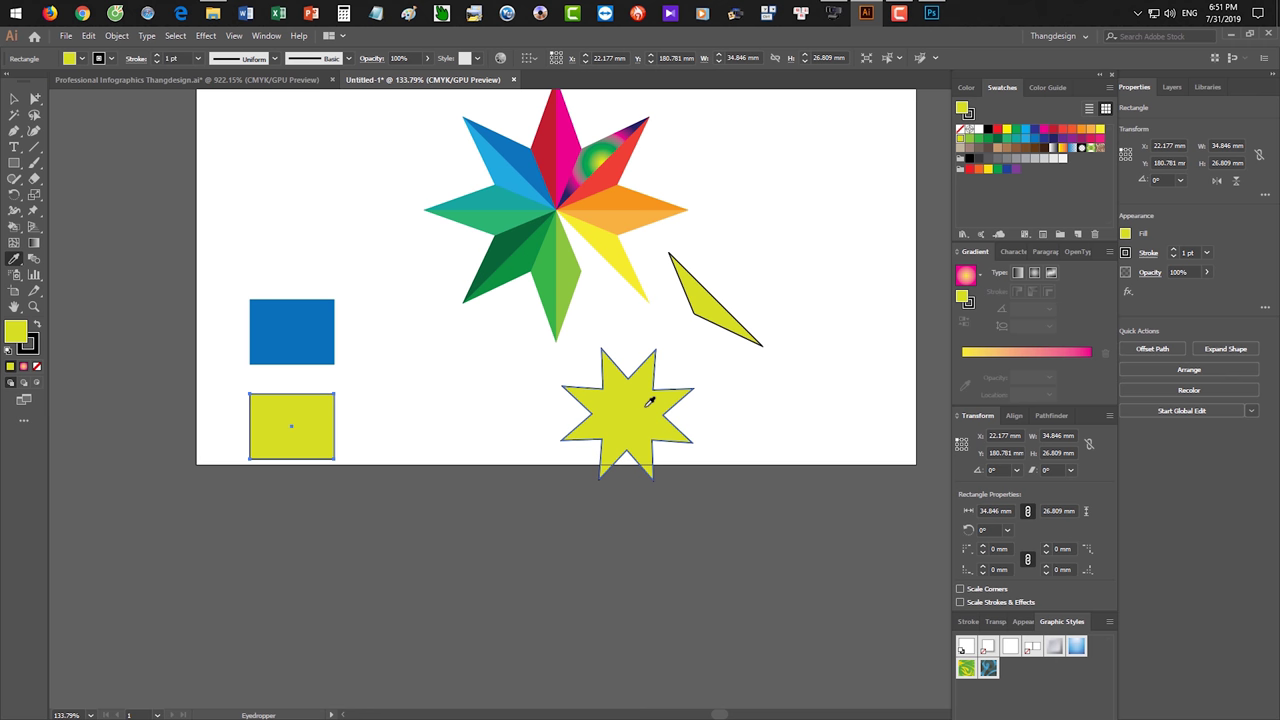
left_click(263, 79)
Move the star up into the orange banner.
key("v")
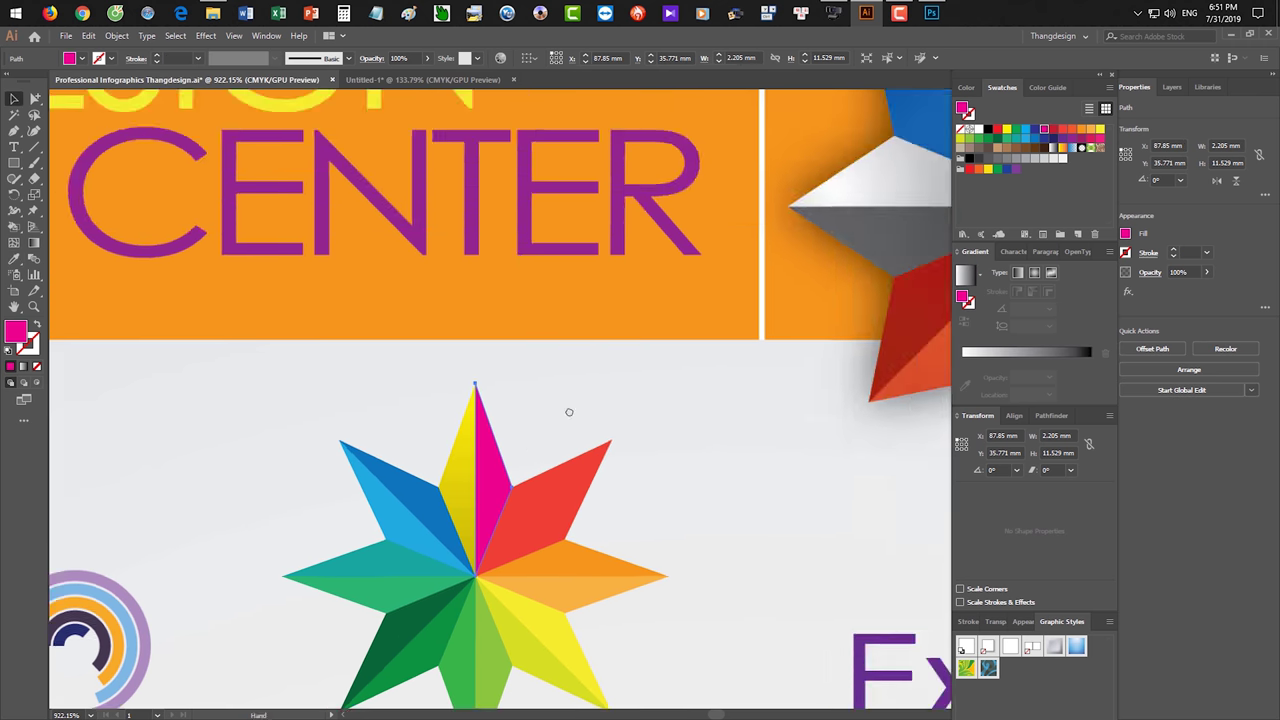
scroll(566, 409, "down", 3)
mouse_move(600, 540)
left_mouse_down()
mouse_move(712, 263)
mouse_move(441, 349)
left_mouse_up()
left_click(441, 521)
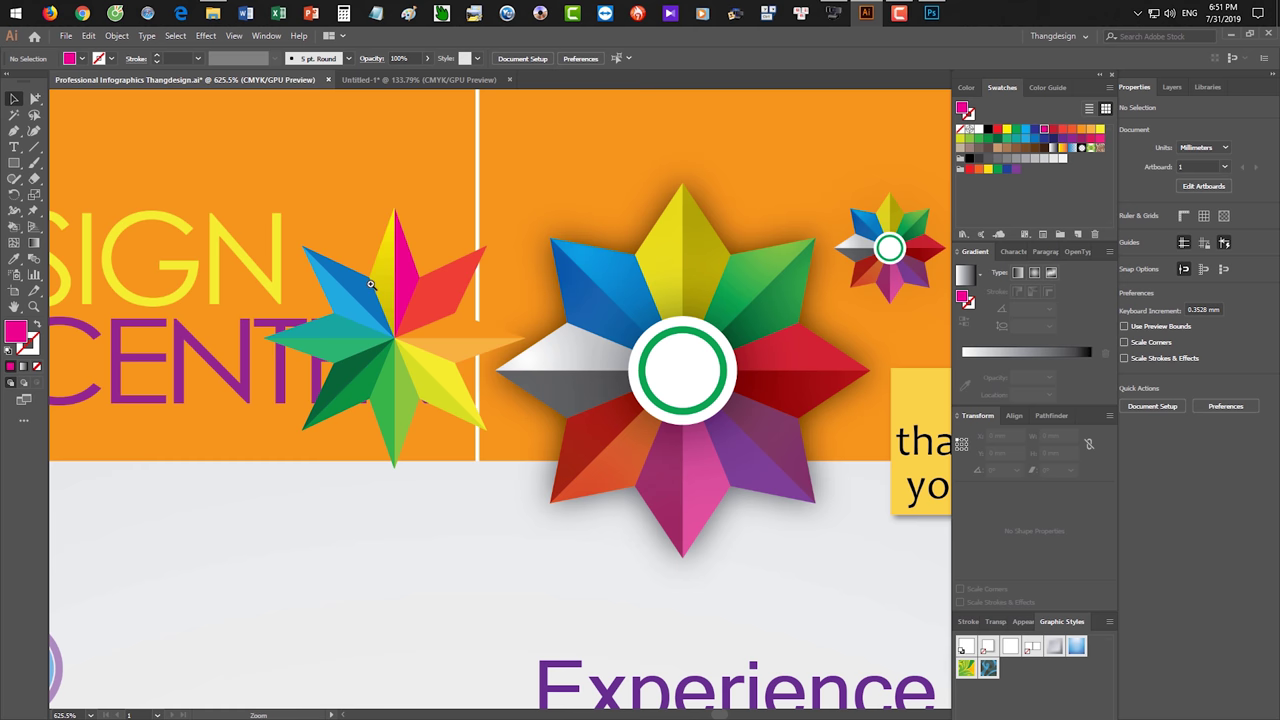
Fill the left star's magenta top piece with the yellow gradient via the Eyedropper.
scroll(390, 310, "up", 2)
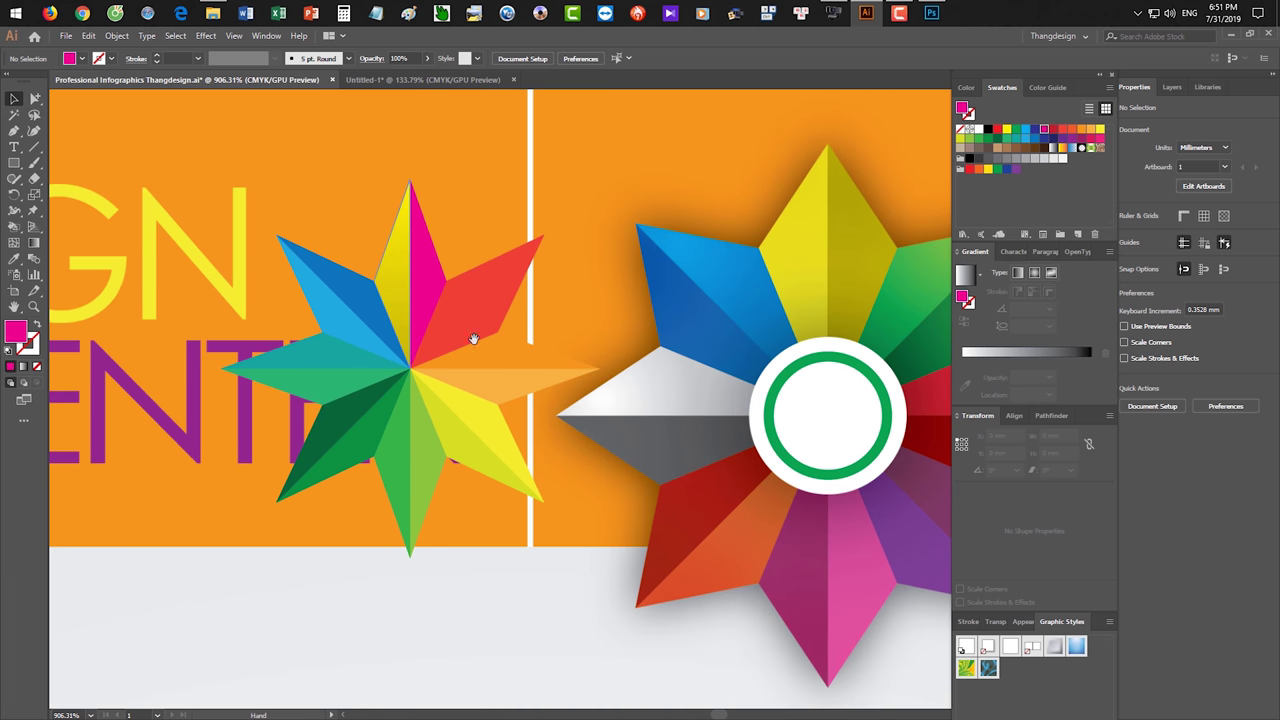
scroll(600, 265, "right", 2)
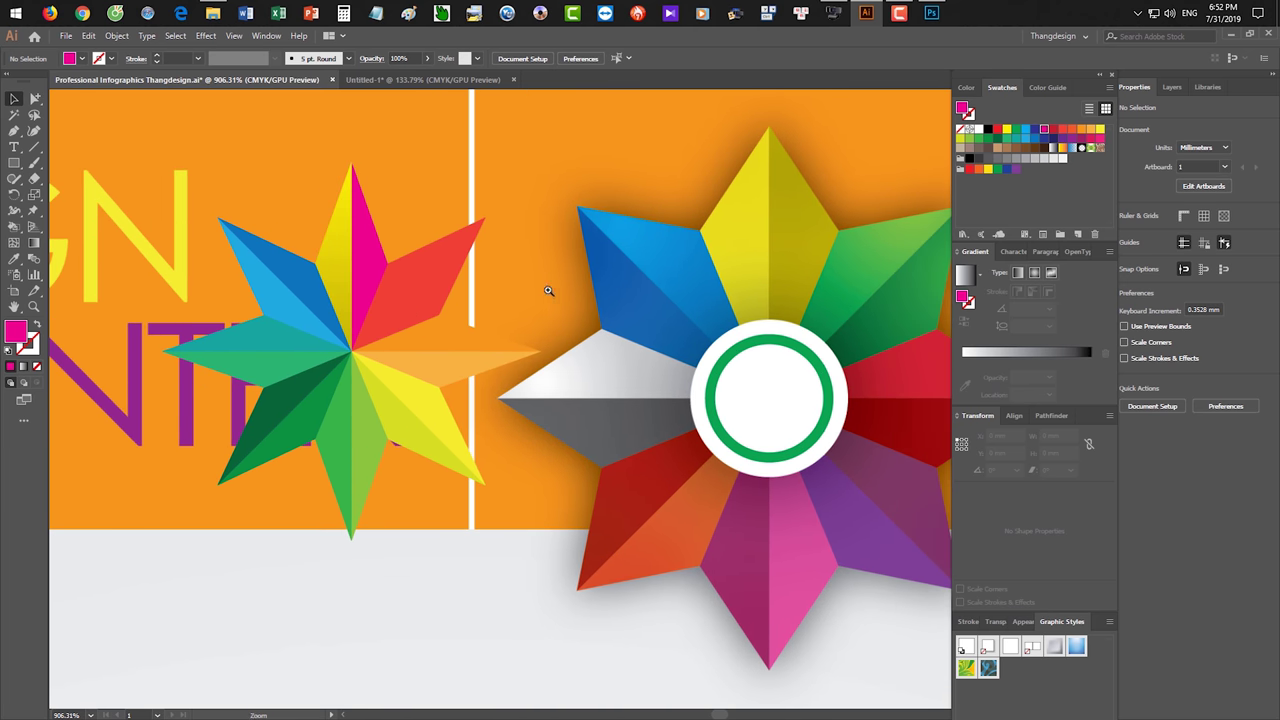
scroll(503, 237, "up", 1)
scroll(470, 265, "up", 1)
left_click_drag(451, 283, 499, 140)
scroll(499, 140, "down", 1)
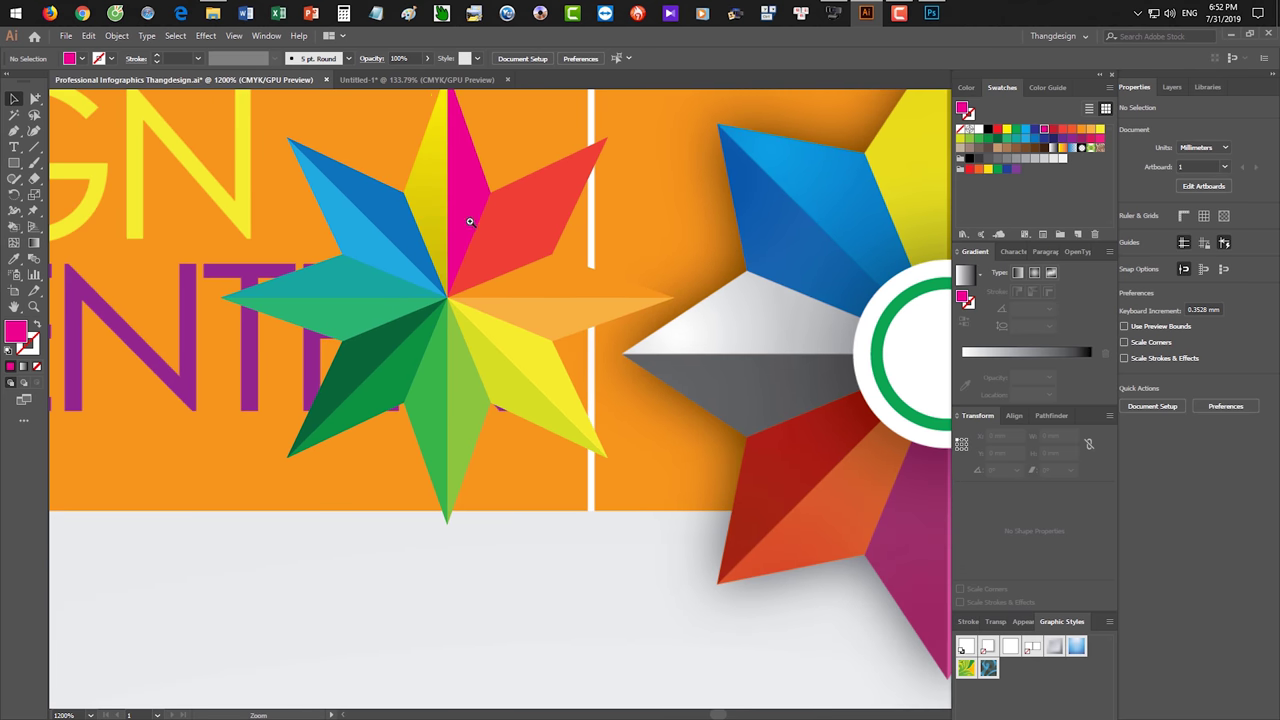
left_click_drag(491, 194, 528, 302)
left_click(528, 302)
key("i")
left_click(492, 250)
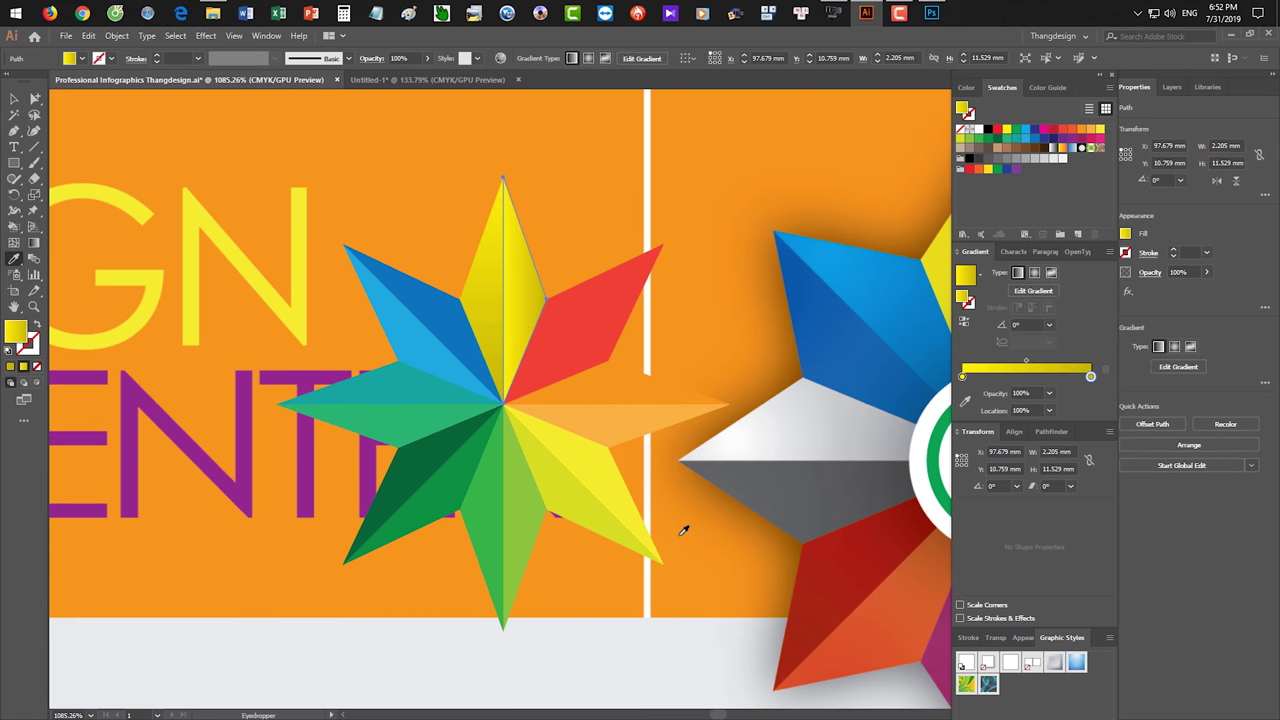
Run the gradient from the star tip to its centre and darken the left stop with black.
key("g")
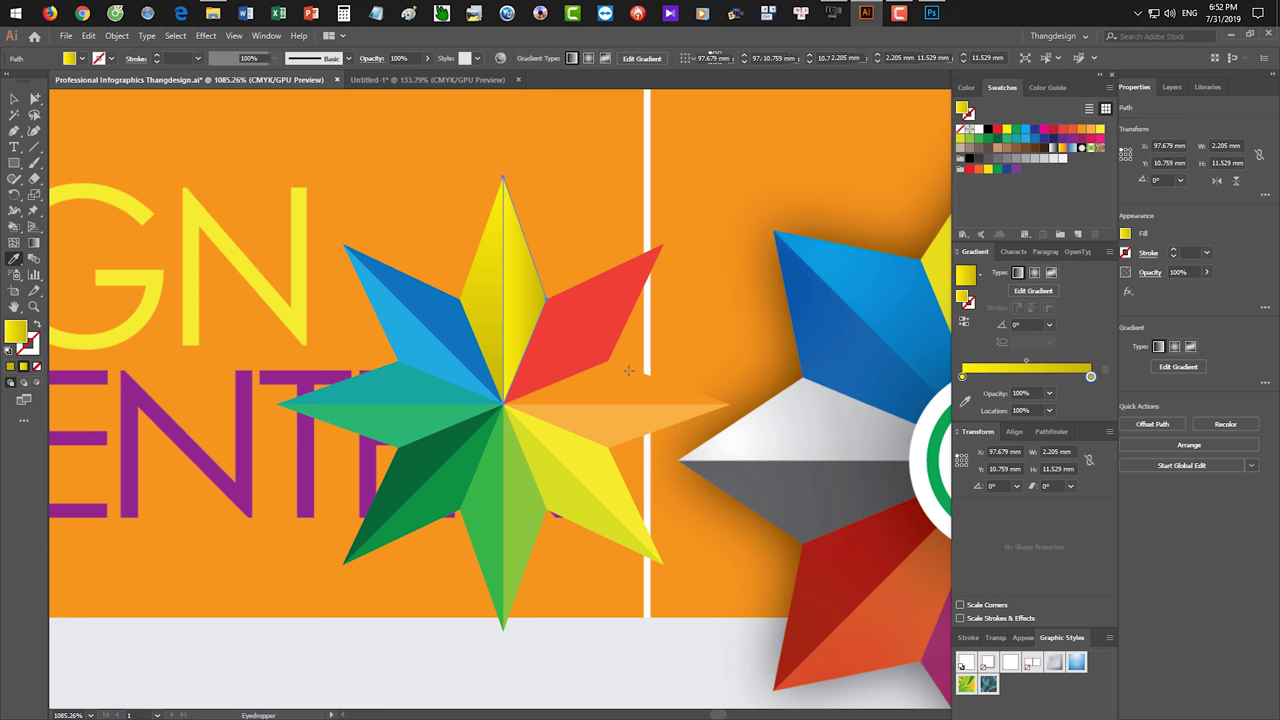
left_click_drag(503, 176, 506, 405)
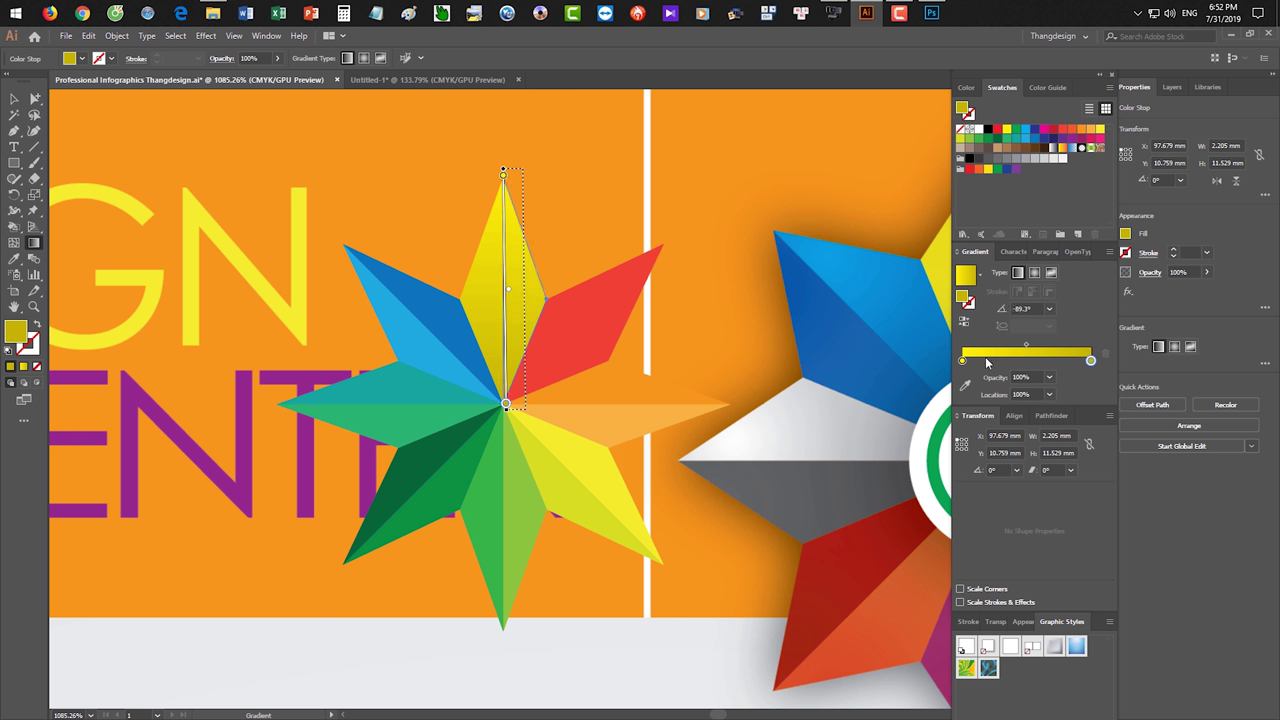
double_click(963, 362)
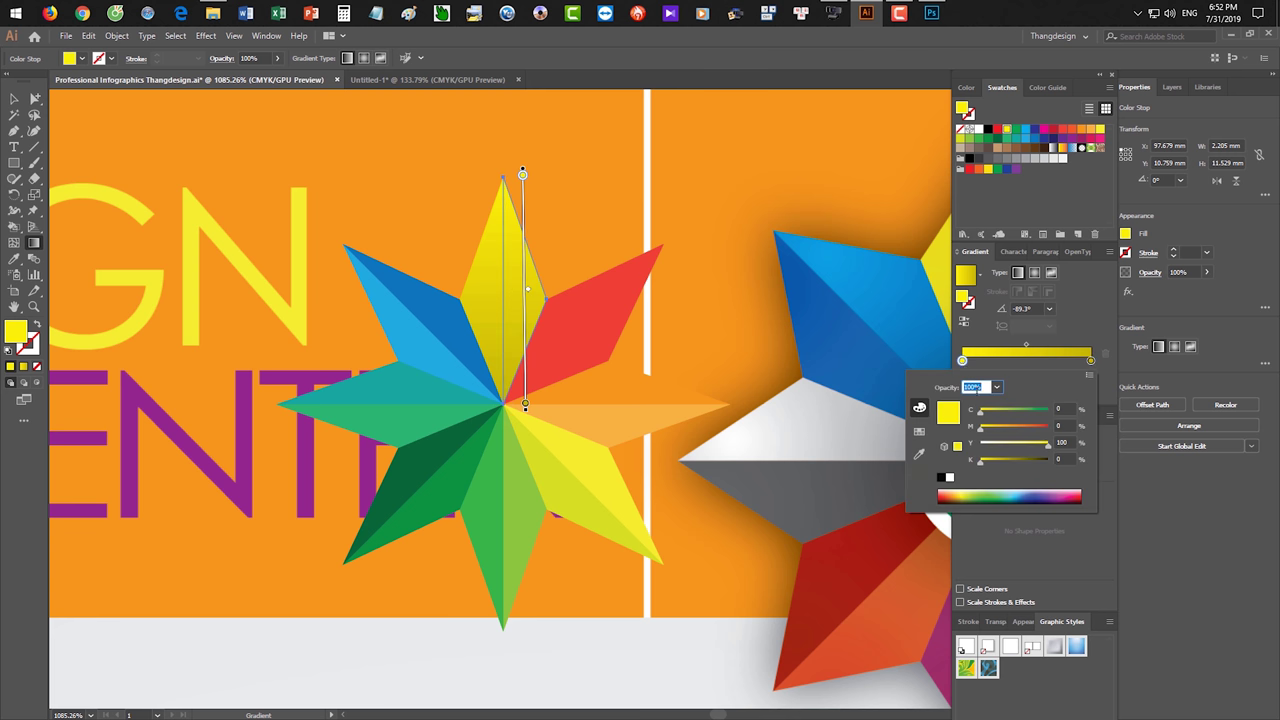
left_click_drag(986, 472, 1009, 477)
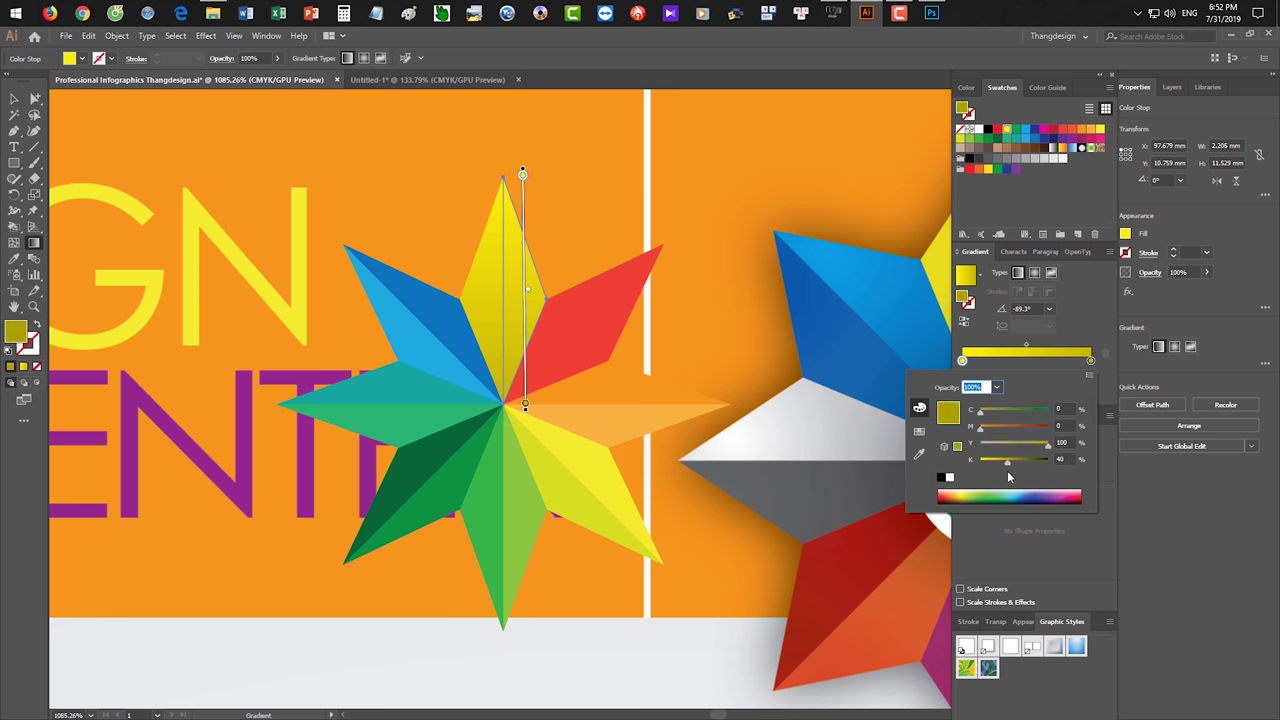
left_click(1060, 459)
type("35")
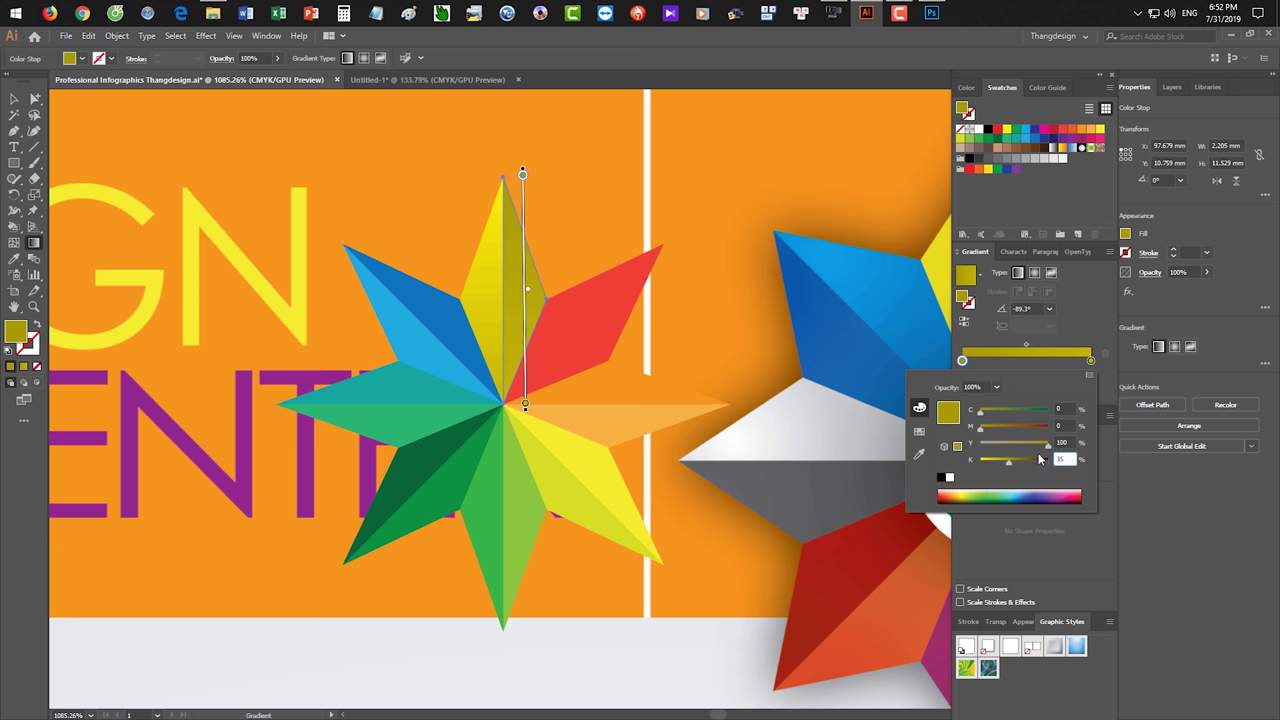
key("Return")
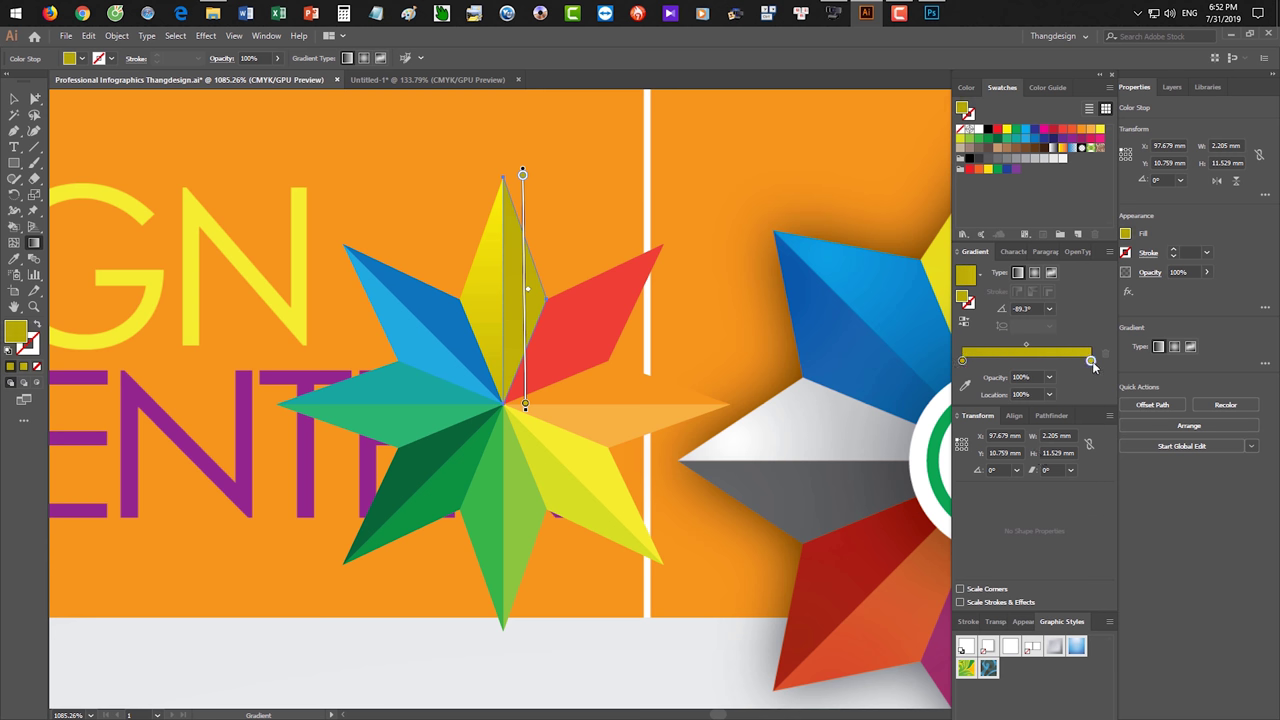
Set the right gradient stop to yellow with 45% black.
double_click(1091, 361)
left_click_drag(1005, 462, 1047, 465)
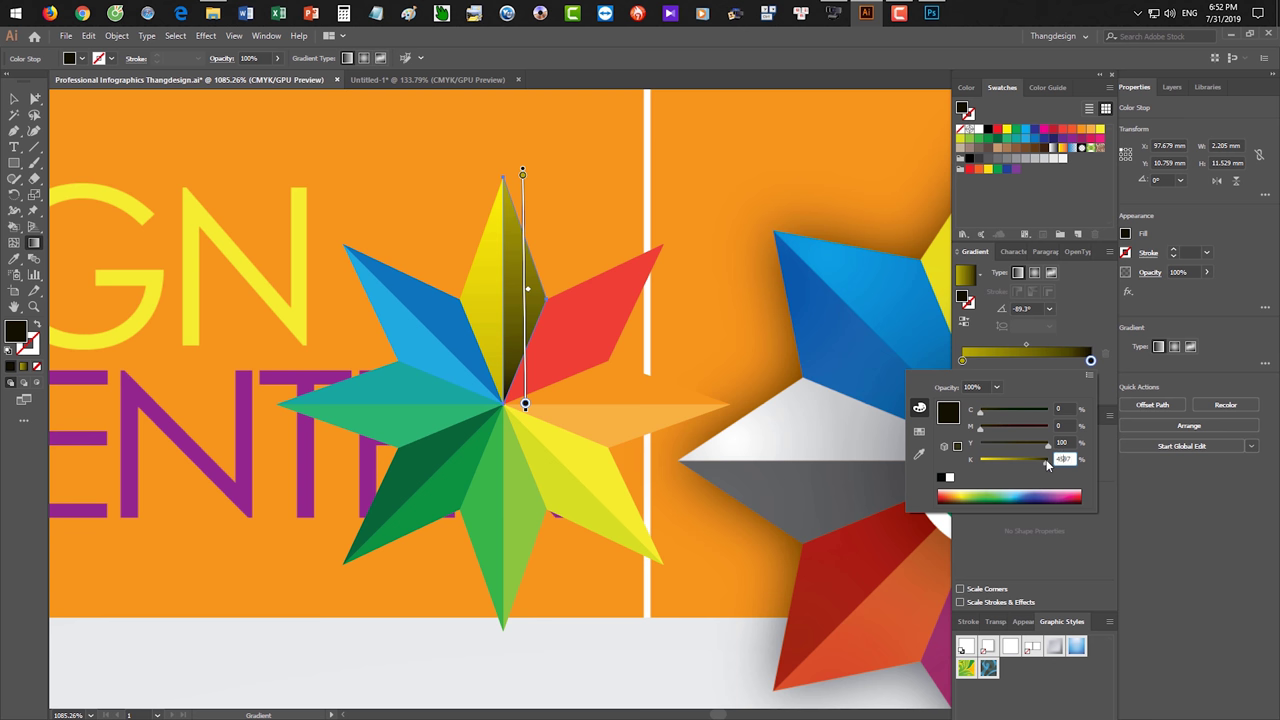
key("Return")
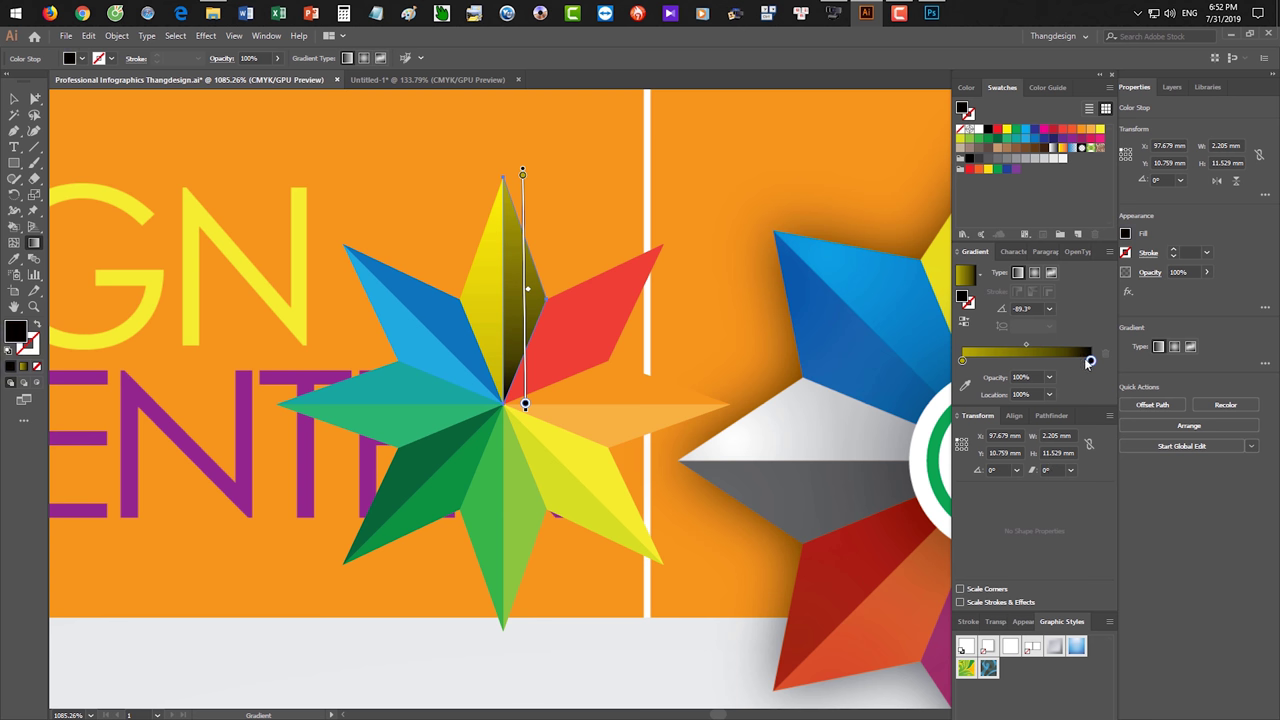
double_click(1090, 360)
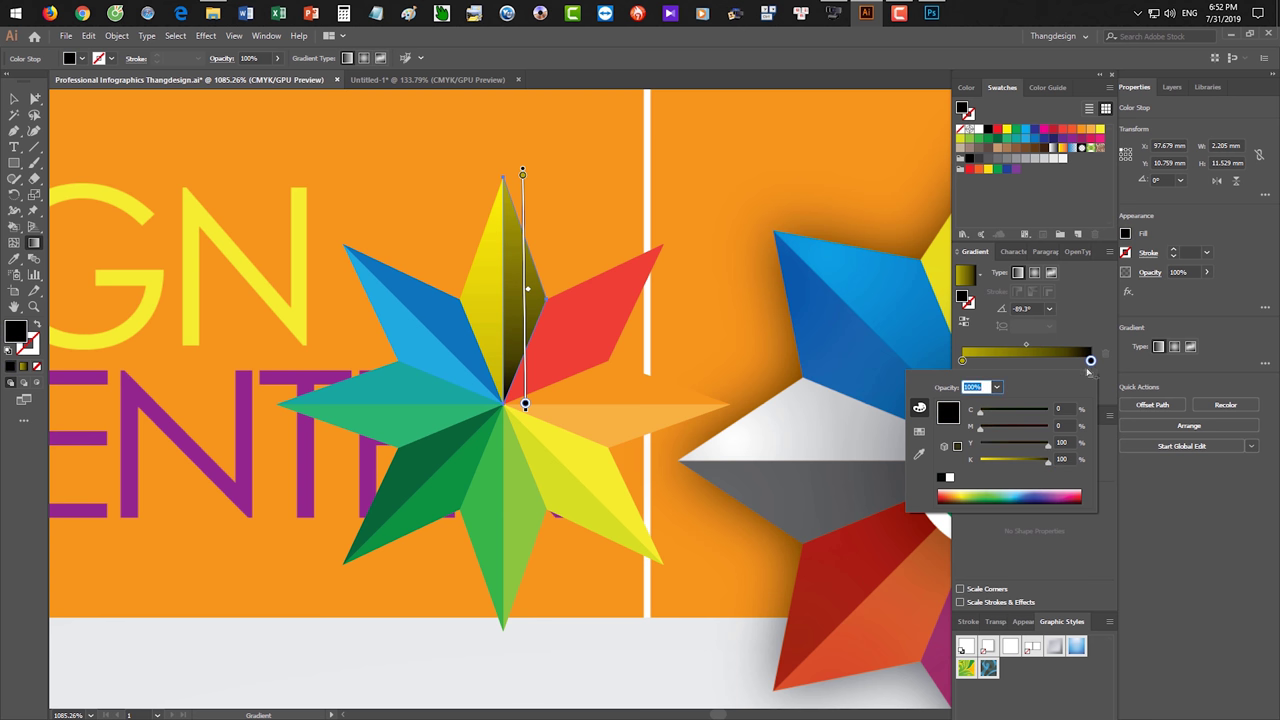
left_click(1062, 459)
type("45")
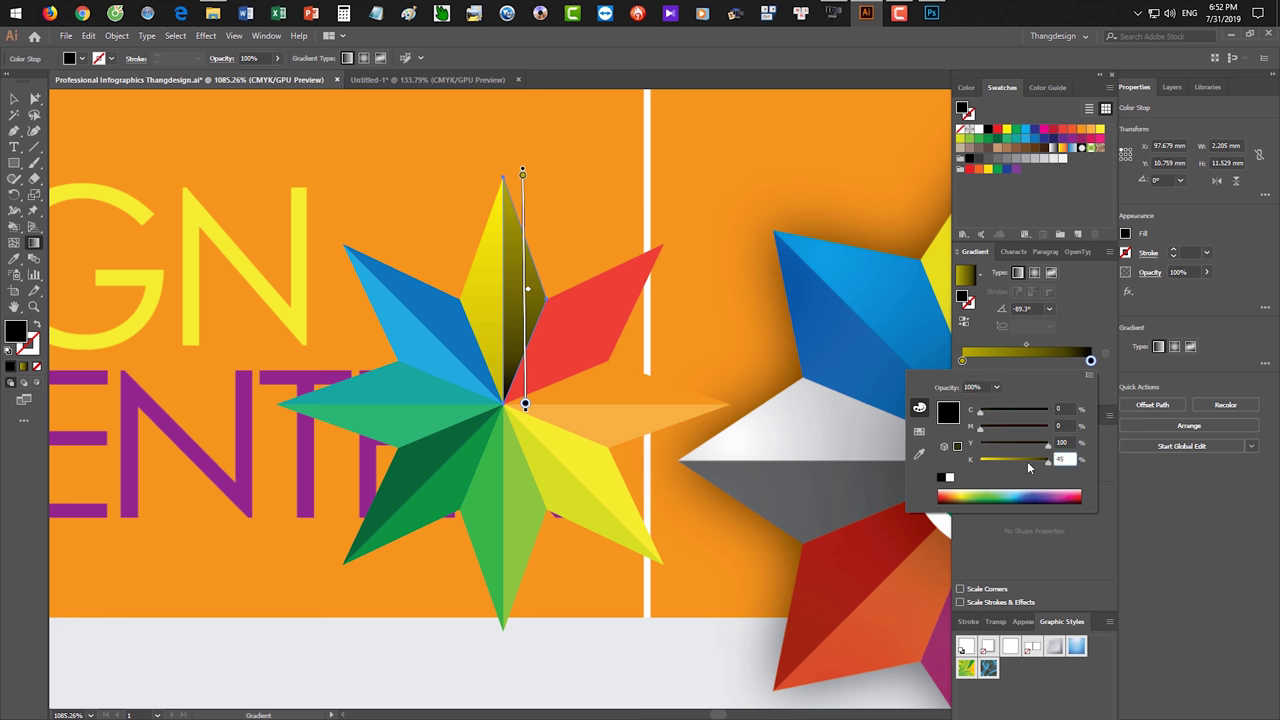
key("Tab")
Deselect, zoom out and select the blue star facet.
key("ctrl+minus")
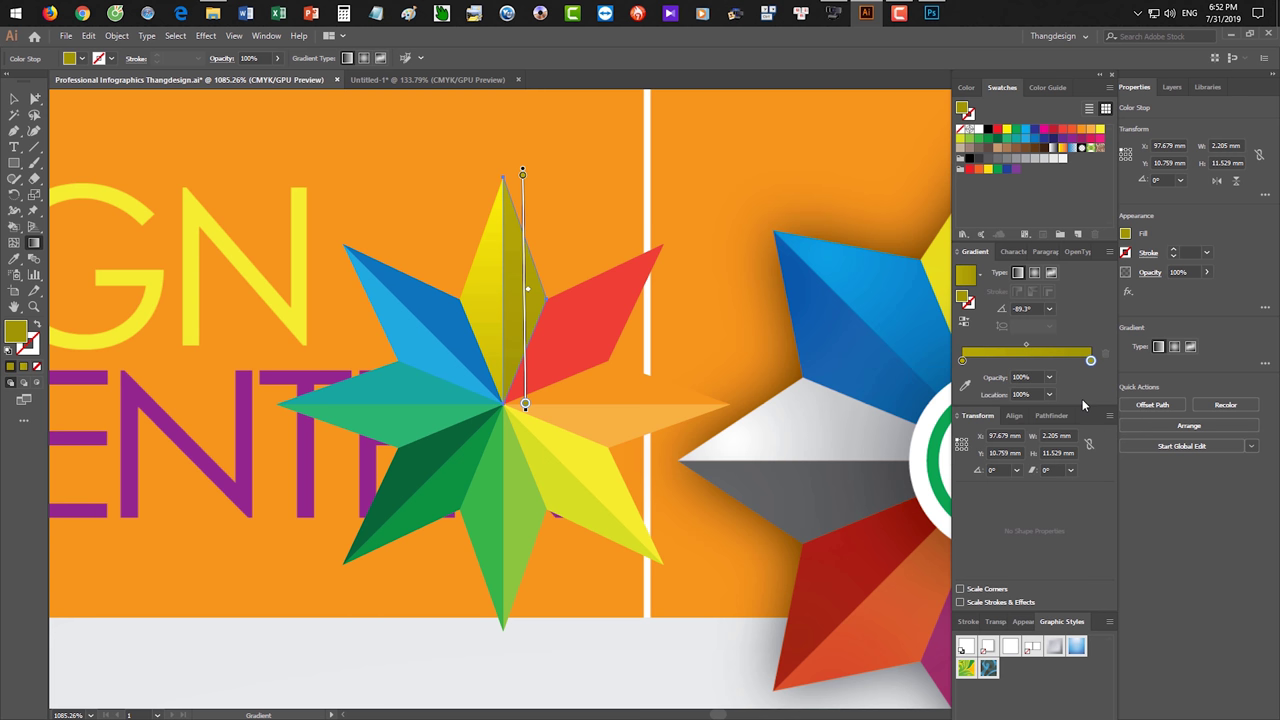
key("ctrl+shift+a")
scroll(643, 283, "down", 2)
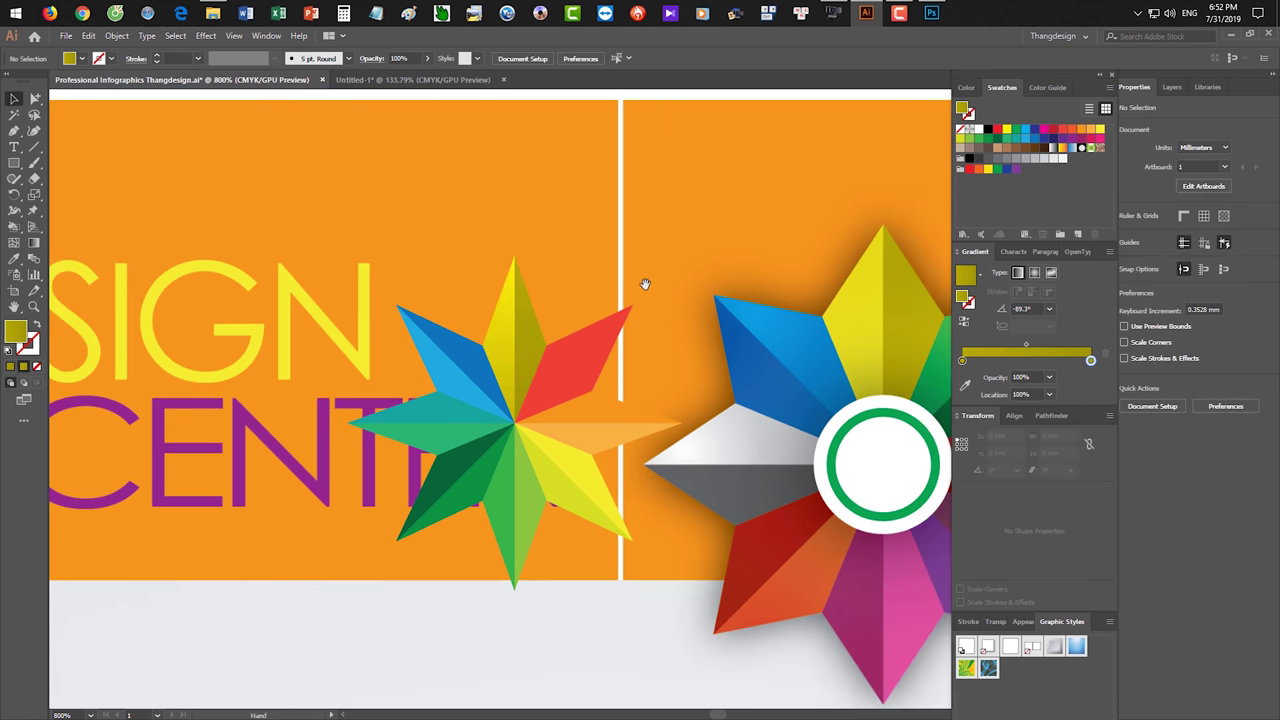
scroll(523, 334, "down", 2)
left_click(513, 334)
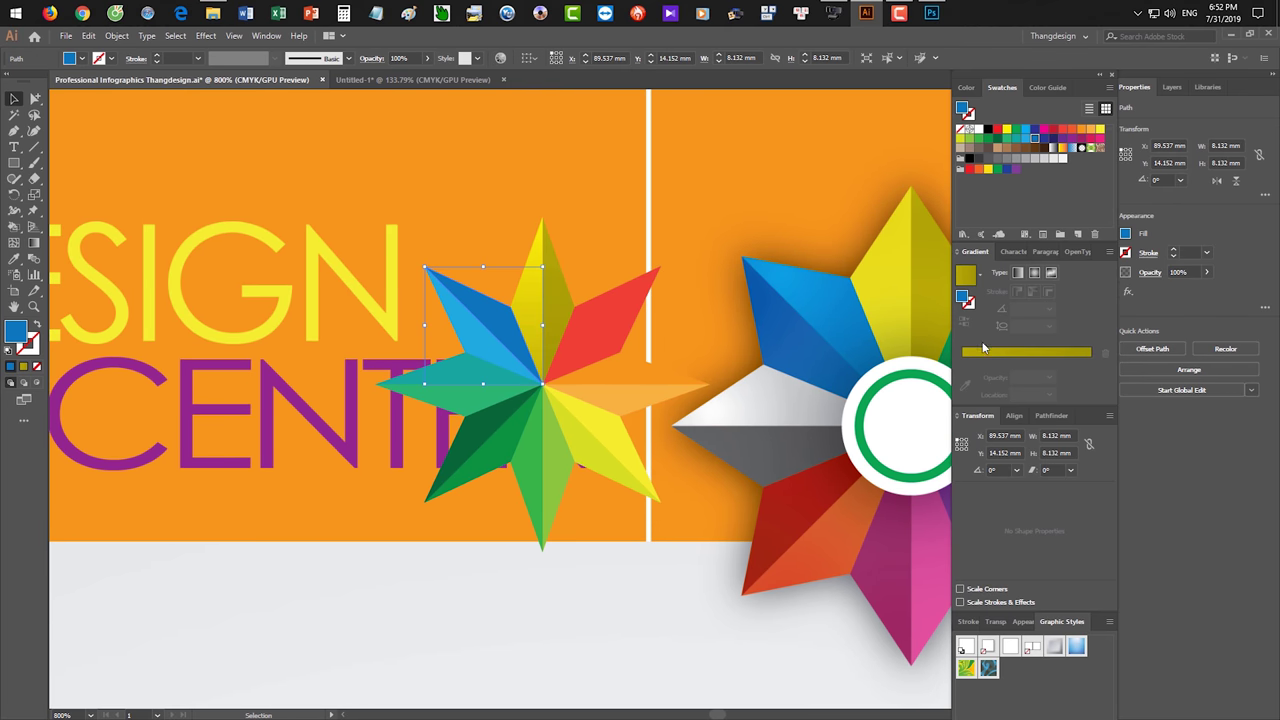
Give the blue facet a blue linear gradient running from its tip to the star centre.
left_click(983, 350)
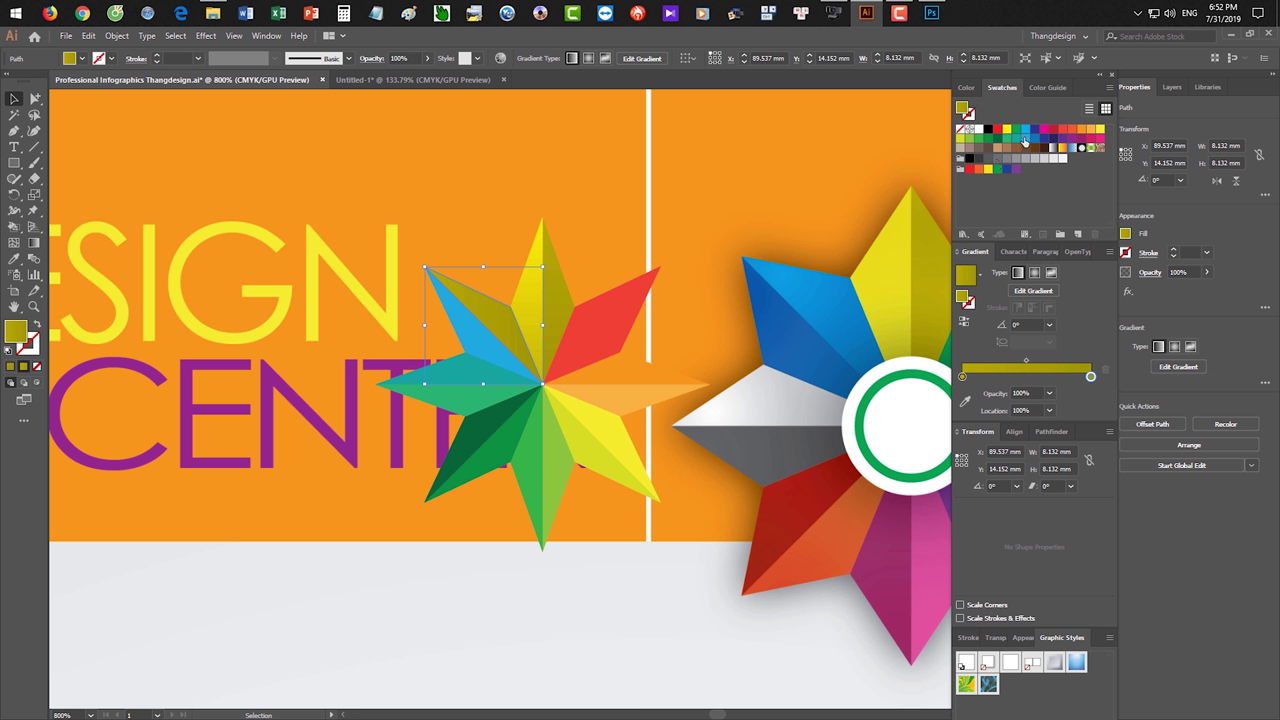
left_click_drag(1025, 129, 963, 379)
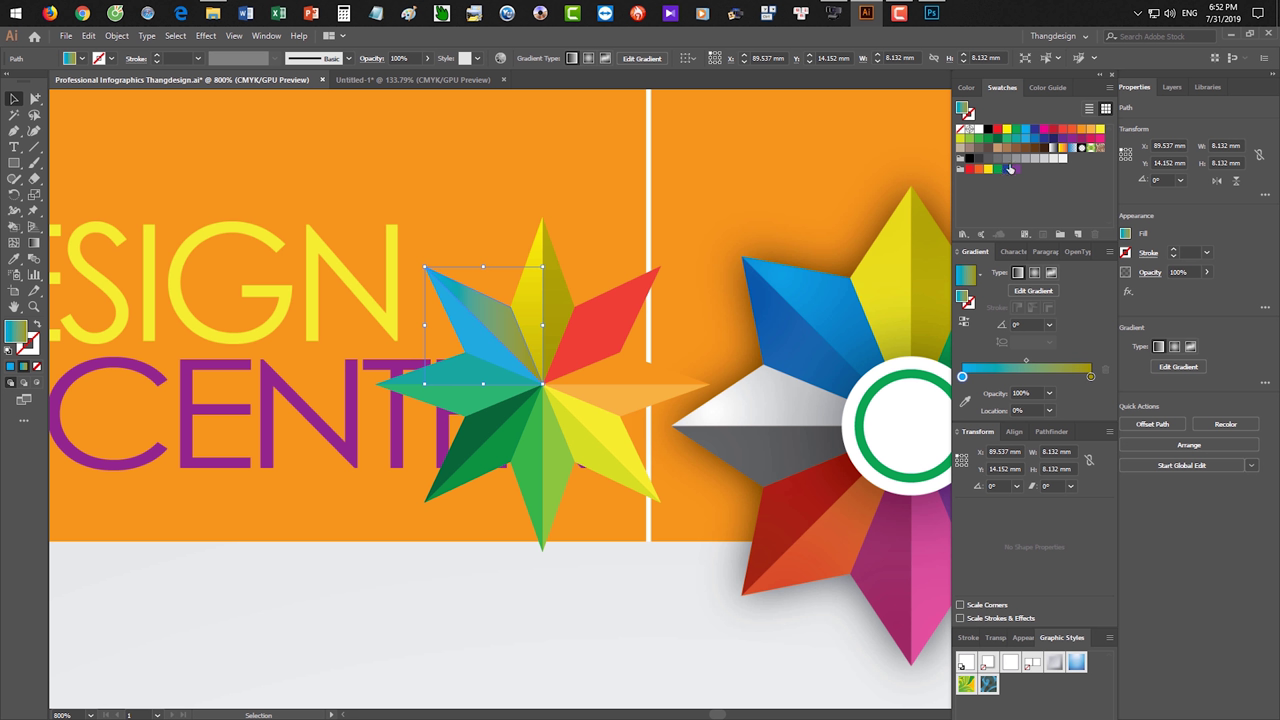
left_click_drag(1028, 131, 1091, 380)
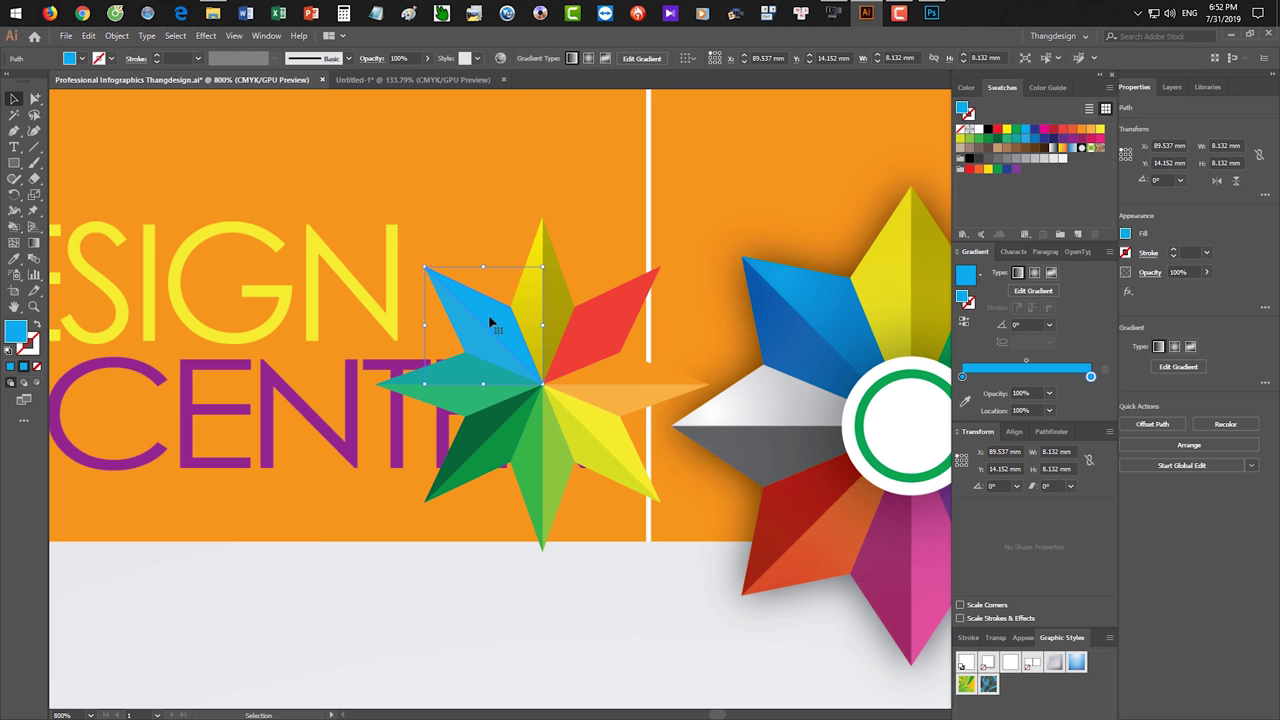
key("g")
left_click_drag(421, 267, 542, 384)
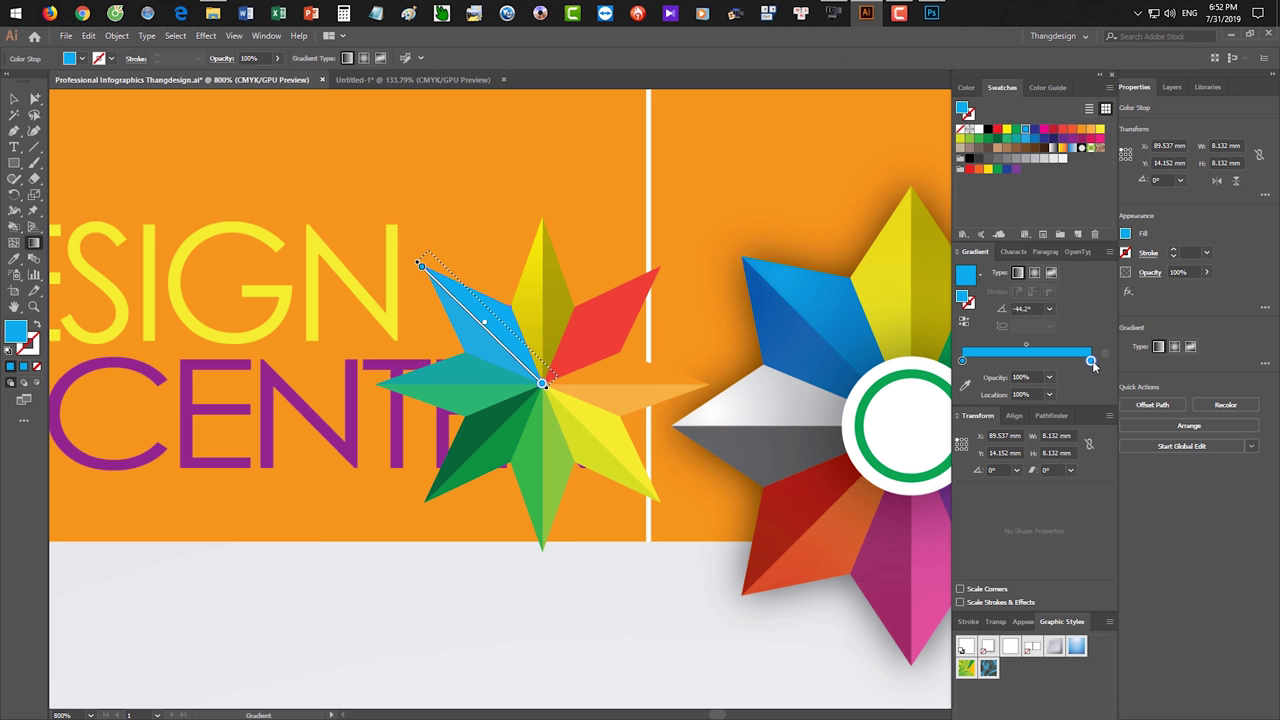
Darken the gradient's right stop with a little black and deselect the facet.
double_click(1090, 360)
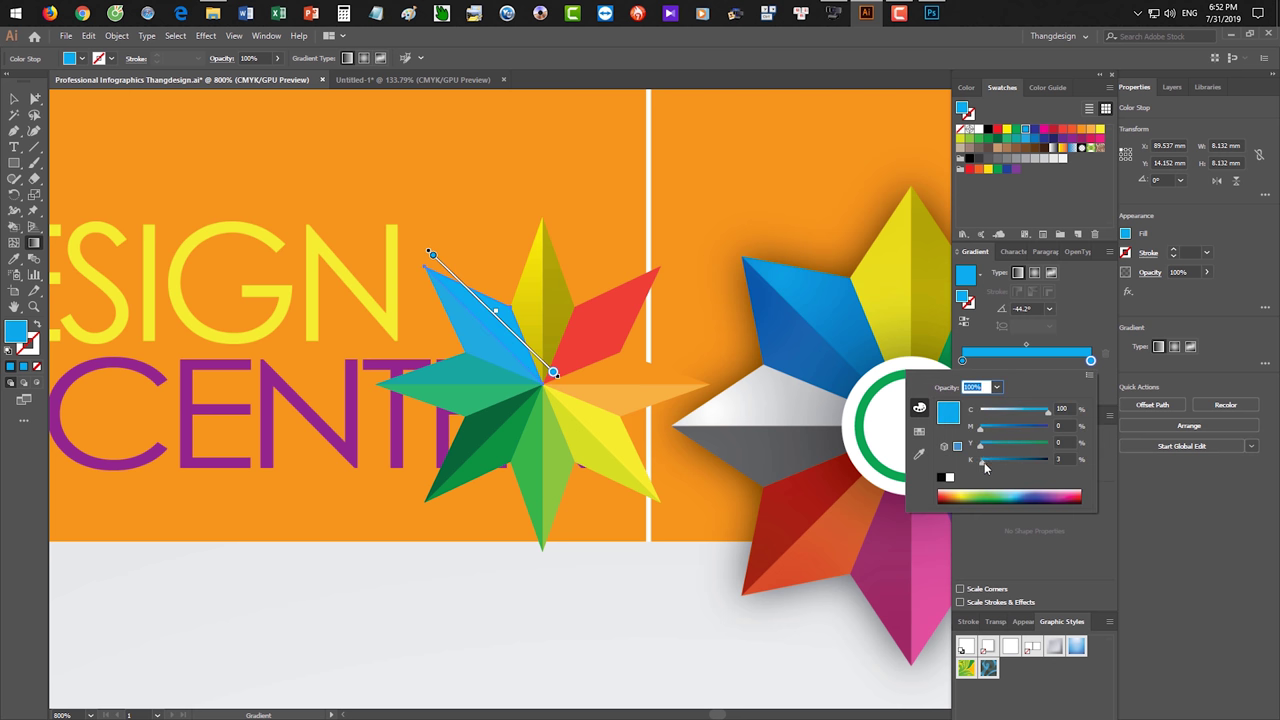
left_click_drag(981, 461, 988, 469)
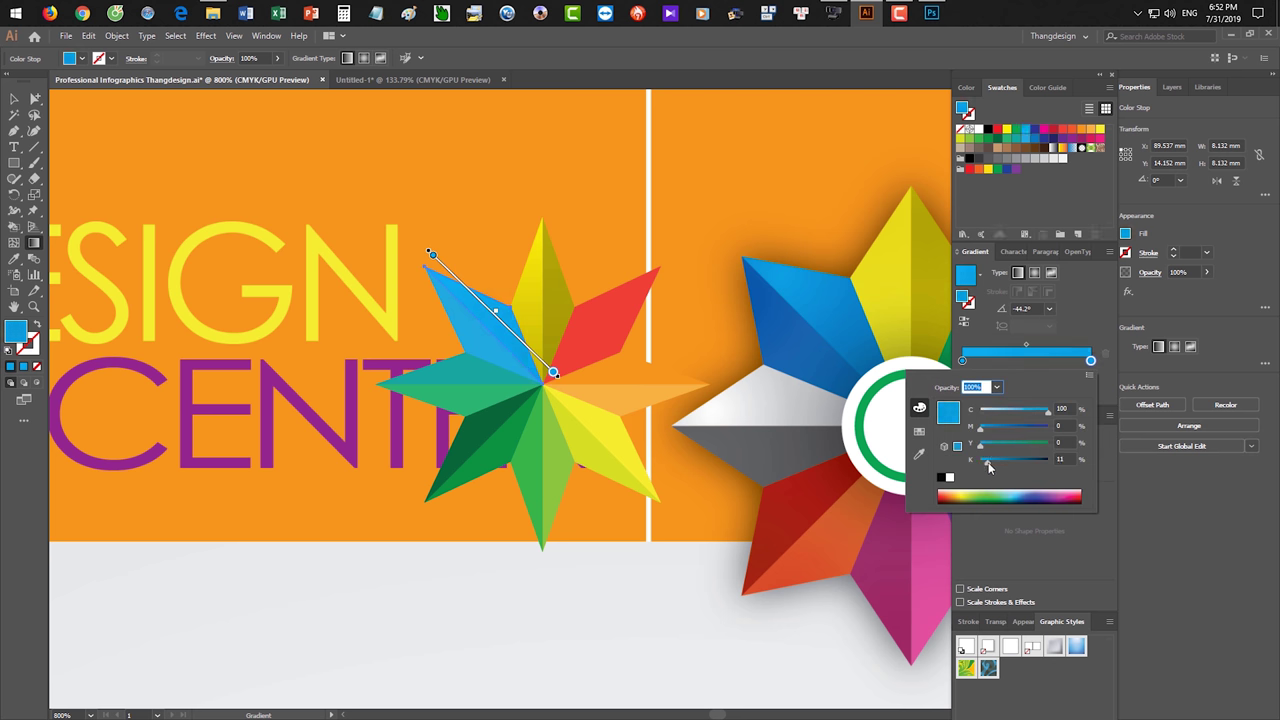
key("Escape")
key("v")
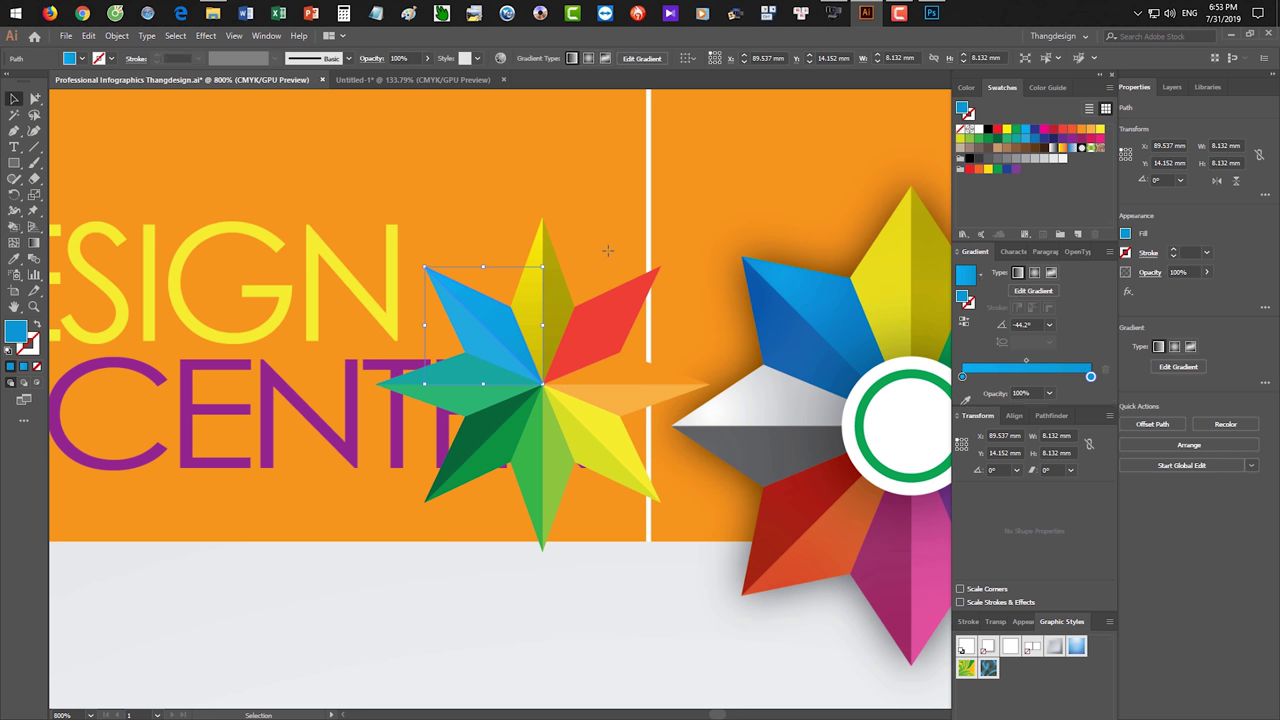
key("ctrl+shift+a")
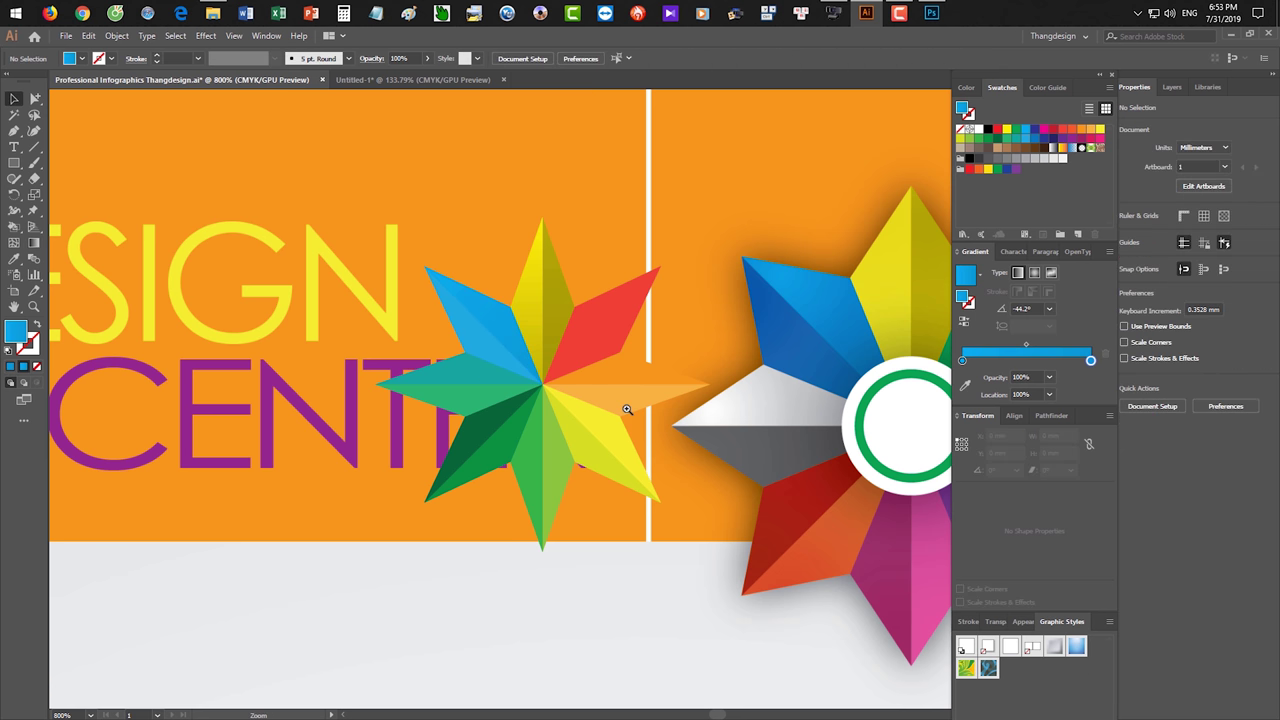
Zoom in on the left star and check its top yellow arm.
left_click_drag(612, 402, 647, 415)
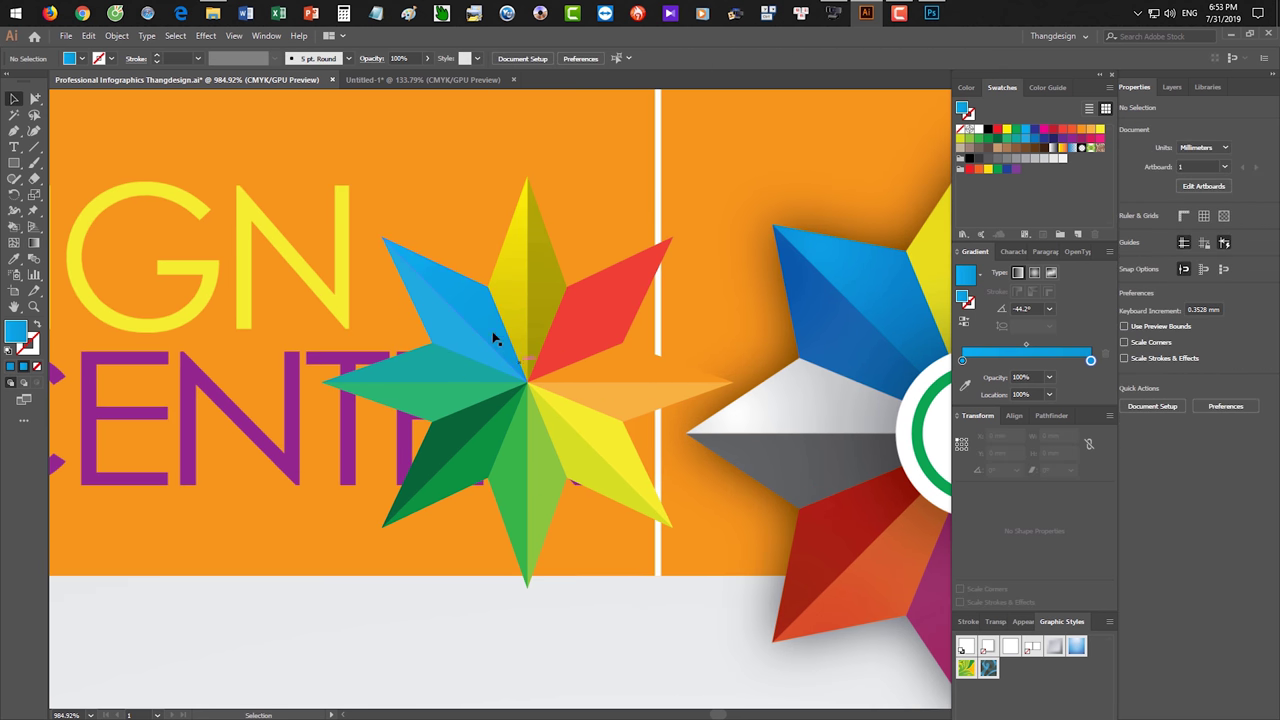
mouse_move(700, 349)
left_mouse_down()
mouse_move(773, 383)
mouse_move(727, 493)
left_mouse_up()
scroll(740, 505, "down", 1)
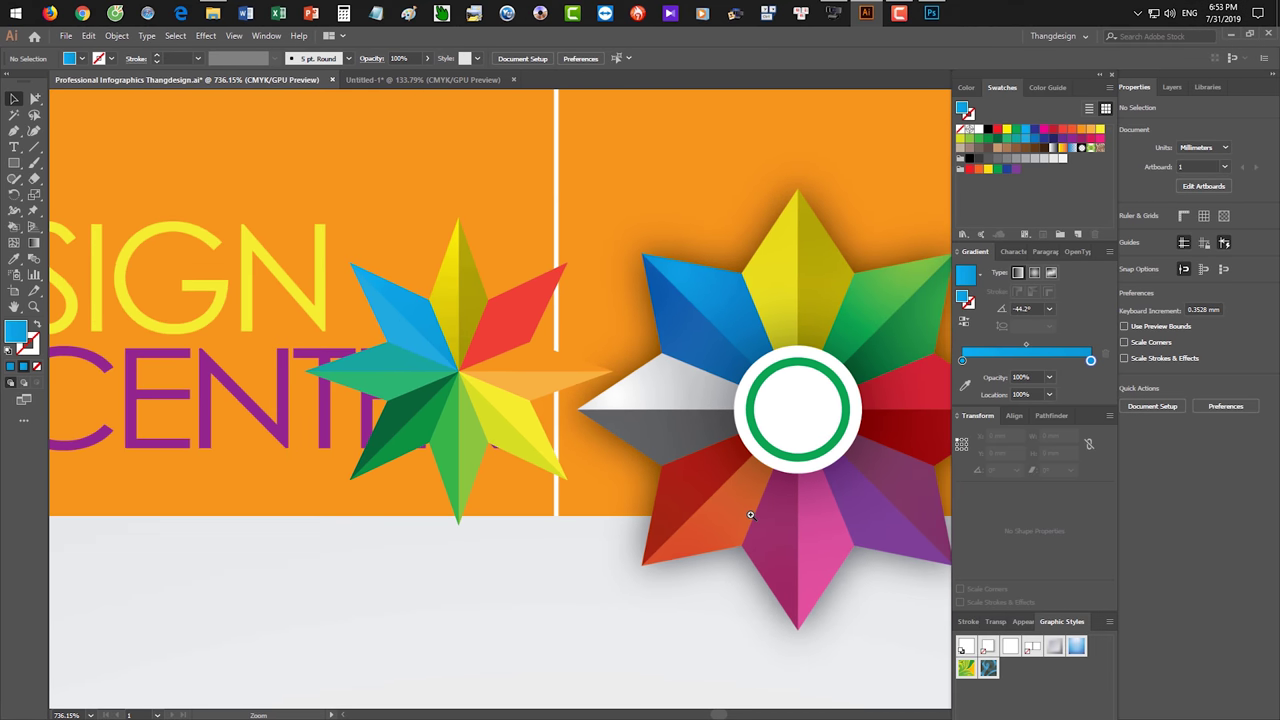
left_click(478, 315)
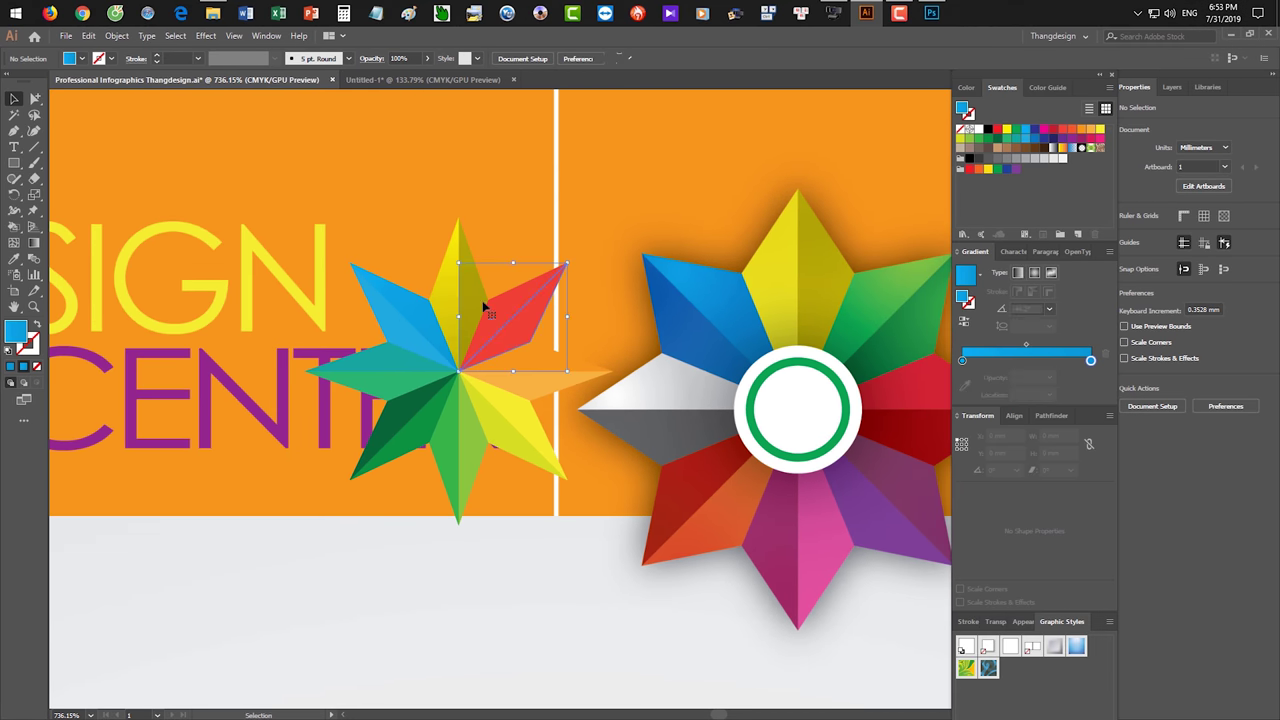
left_click(668, 424)
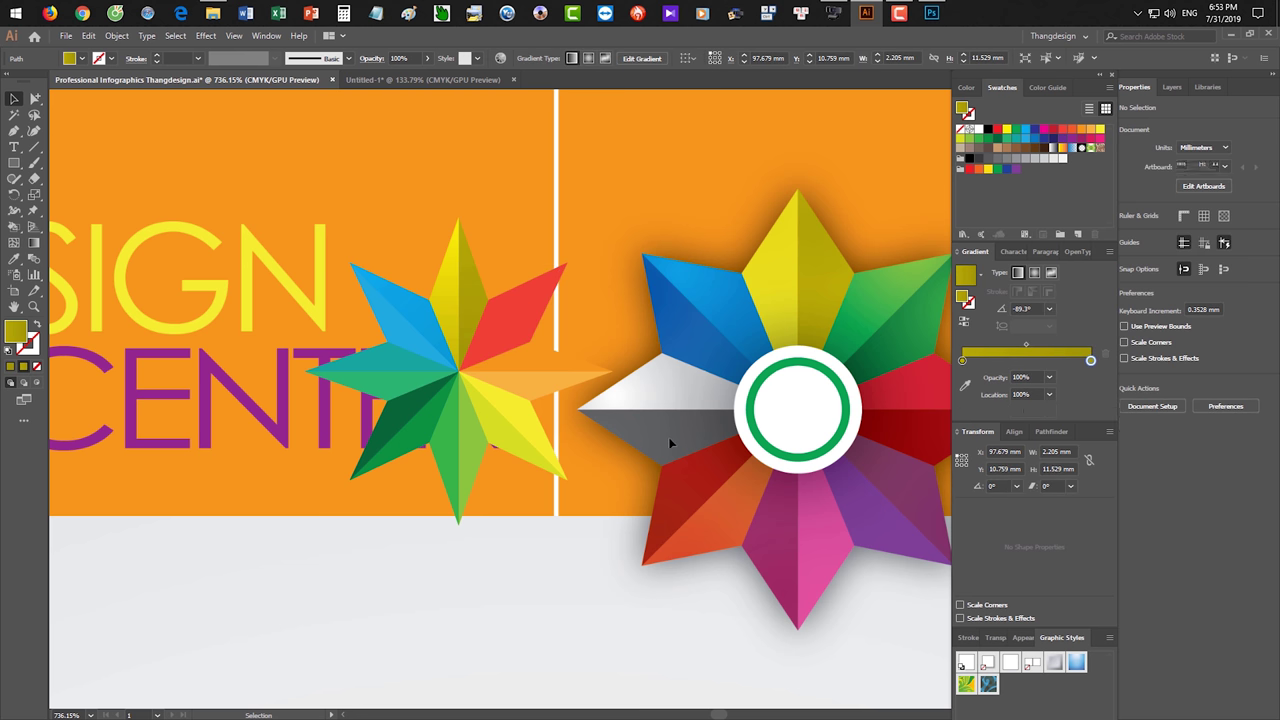
Delete the header group with the left star and close the infographic documents.
key("ctrl+minus")
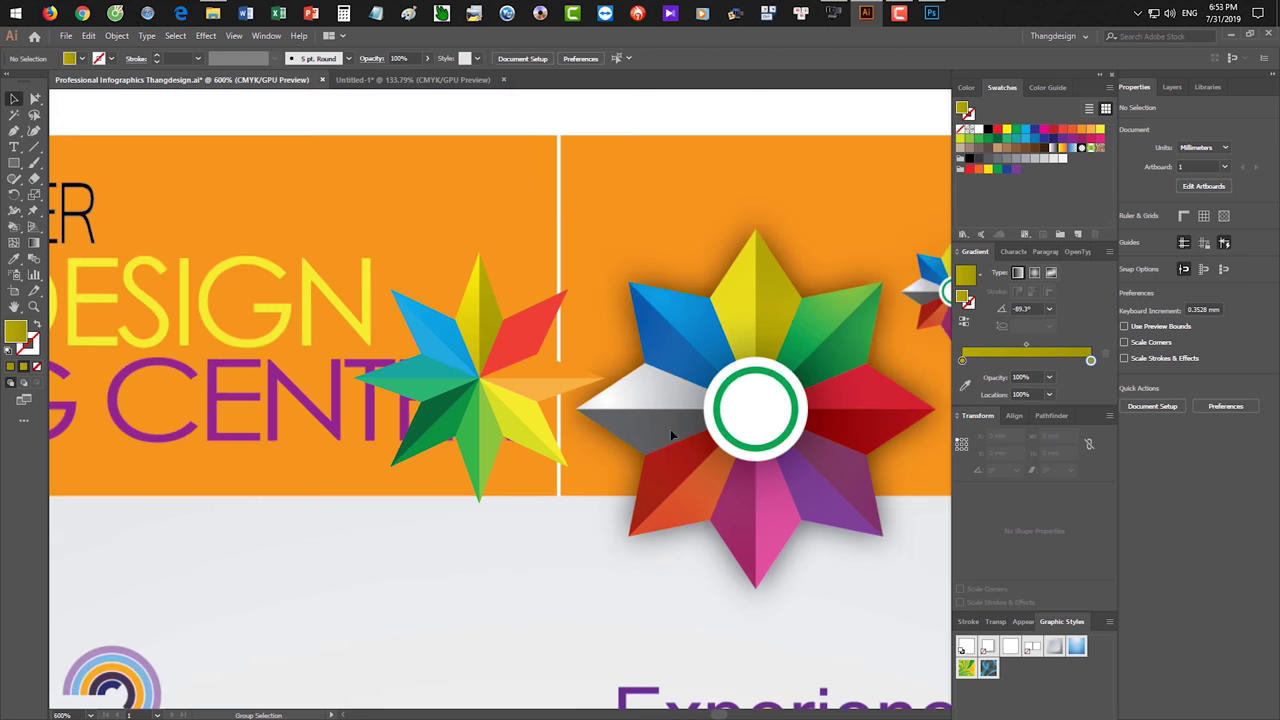
key("ctrl+minus")
key("ctrl+minus")
left_click(670, 440)
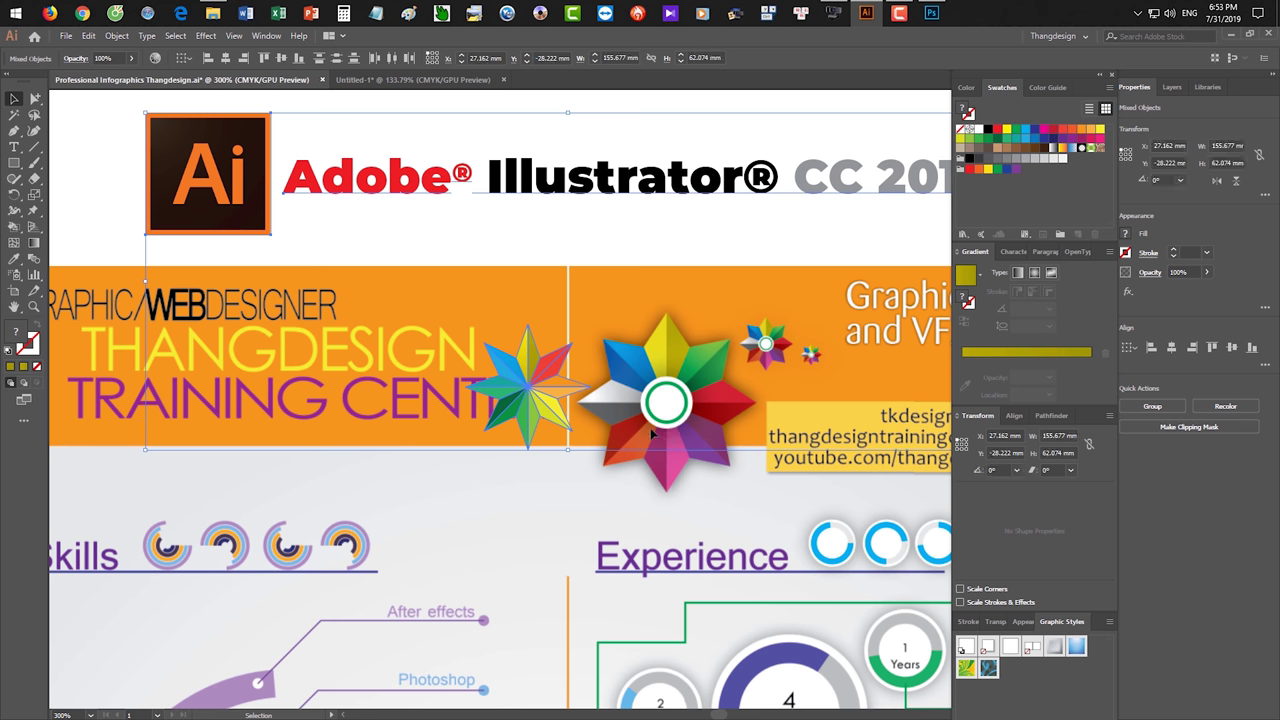
key("Delete")
key("ctrl+alt+w")
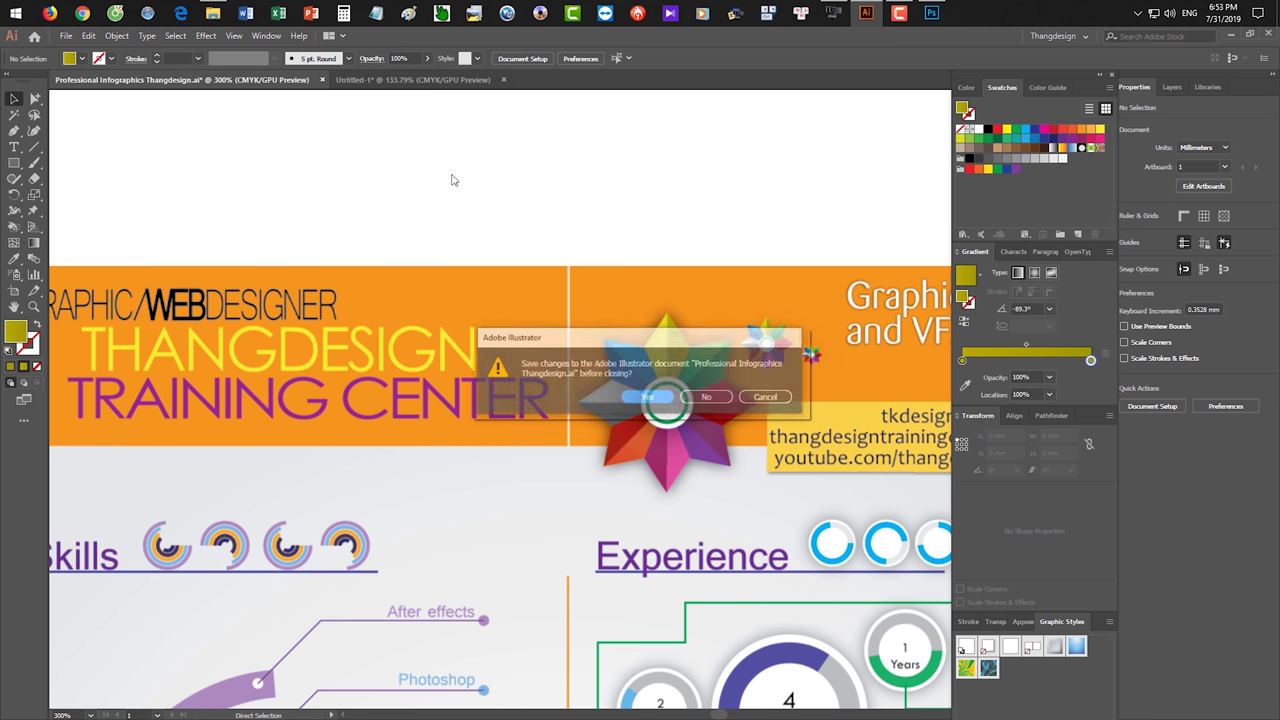
Discard changes, then open Lesson02&03 Color Blending.ai from the Bai tap Illustrator Co Ban folder.
key("n")
key("n")
left_click(1277, 10)
double_click(1240, 125)
scroll(904, 364, "down", 5)
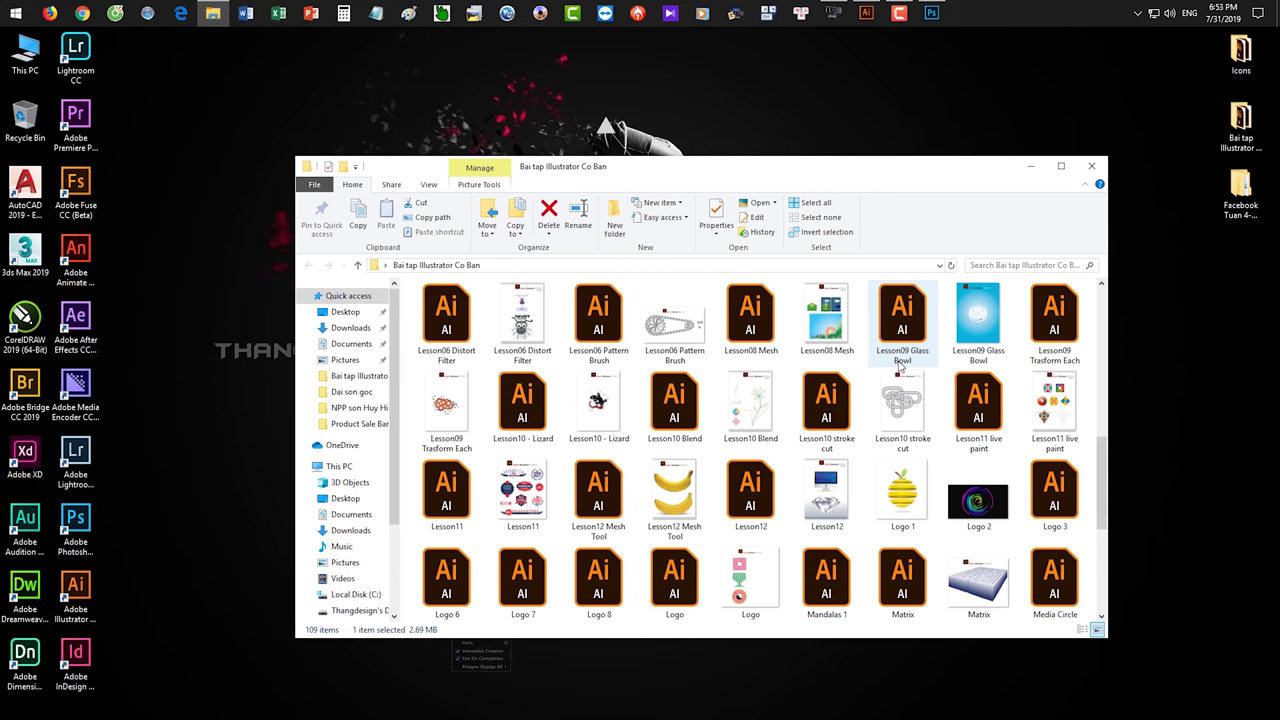
scroll(900, 366, "up", 2)
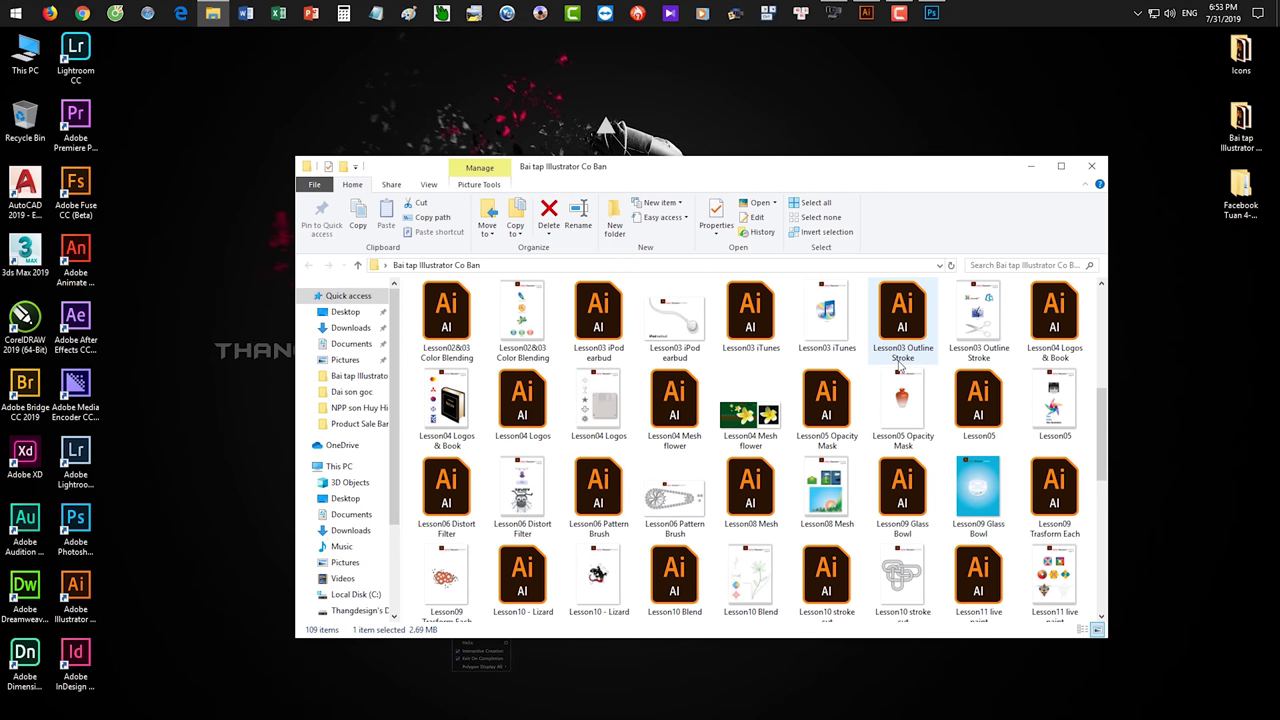
scroll(900, 366, "up", 2)
scroll(900, 366, "up", 2)
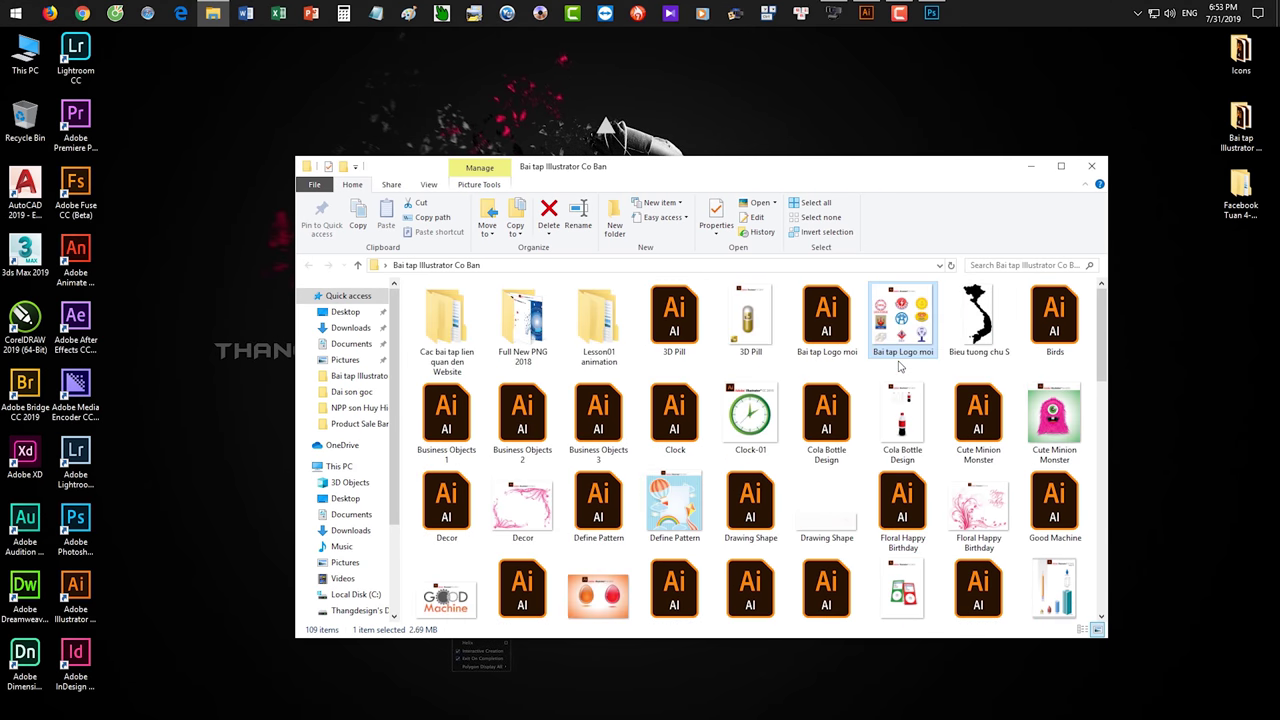
scroll(900, 366, "down", 1)
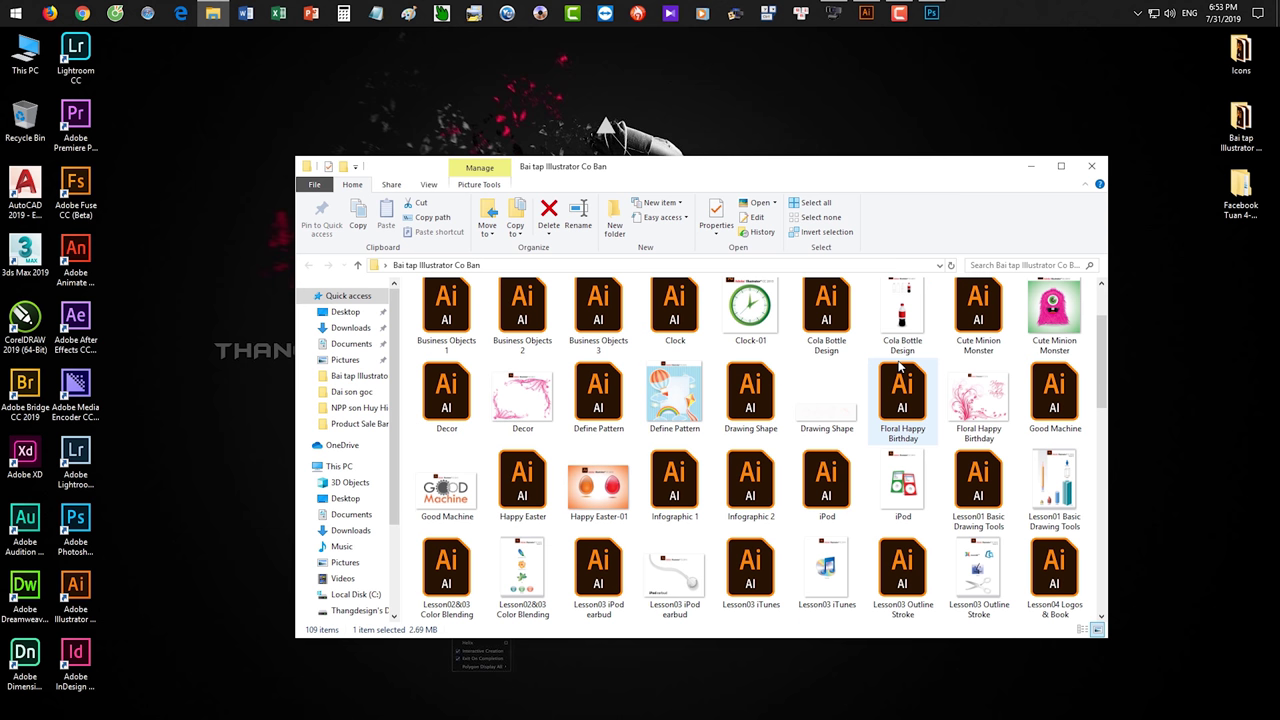
double_click(447, 570)
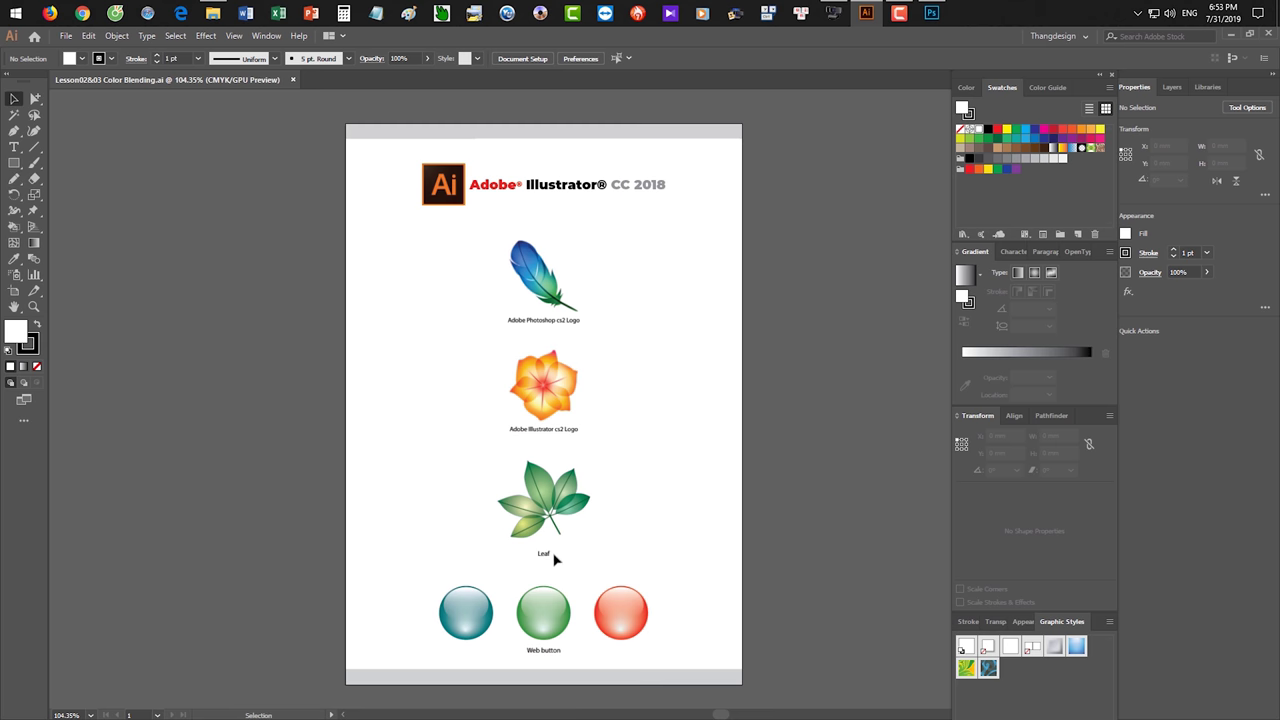
Zoom in close on the glossy web buttons and pick the Ellipse Tool from the Rectangle flyout.
left_click(520, 627)
left_click_drag(520, 627, 467, 341)
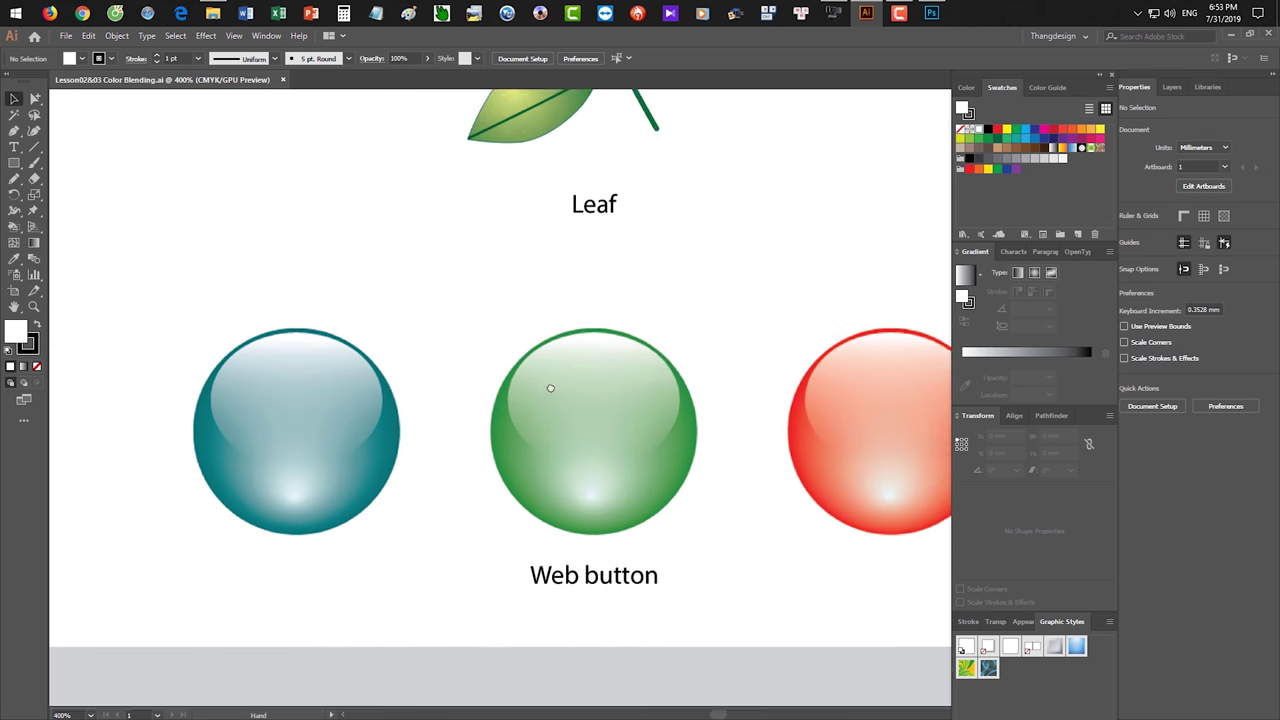
scroll(467, 341, "down", 2)
scroll(634, 323, "down", 2)
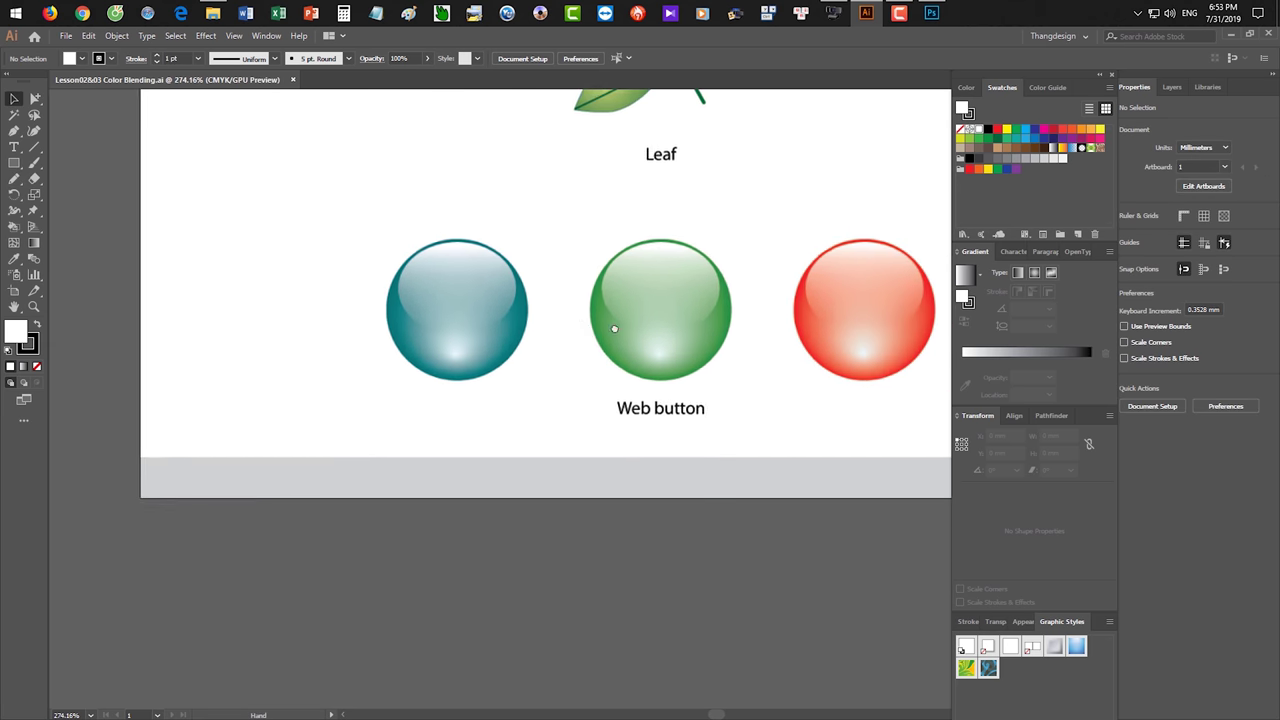
scroll(591, 329, "down", 2)
scroll(614, 309, "up", 2)
scroll(660, 323, "down", 1)
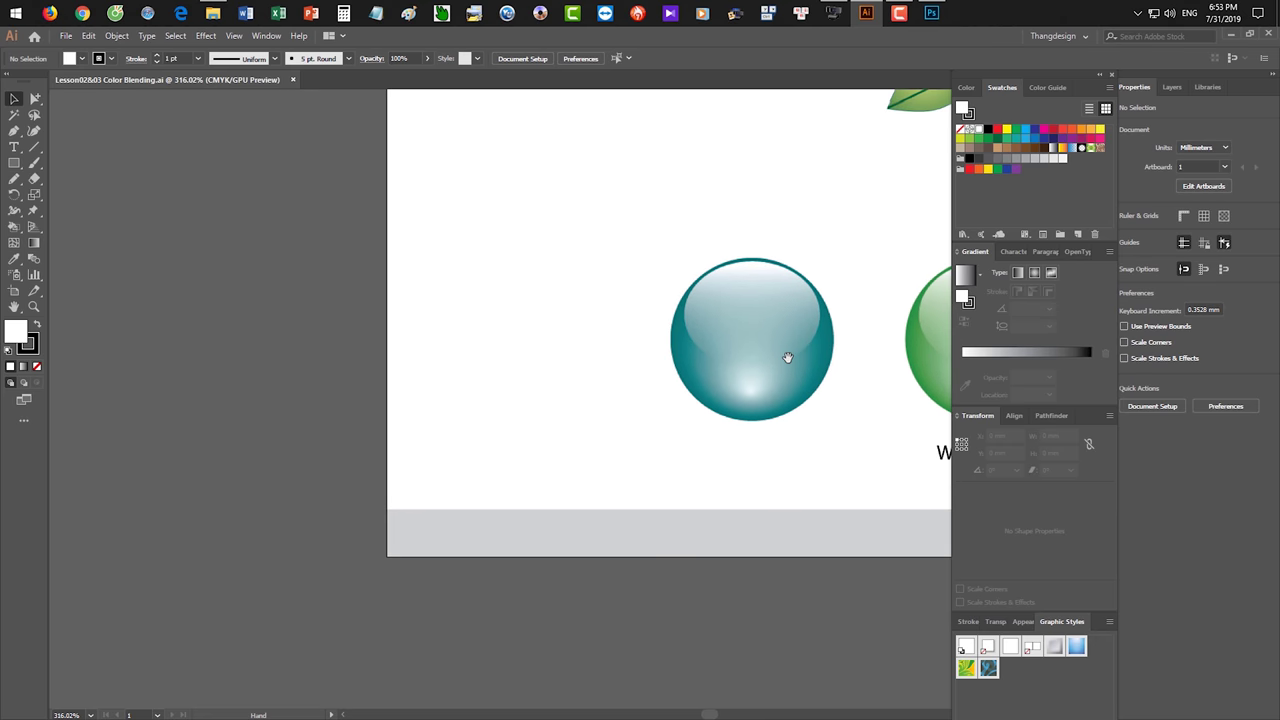
left_click_drag(499, 345, 474, 355)
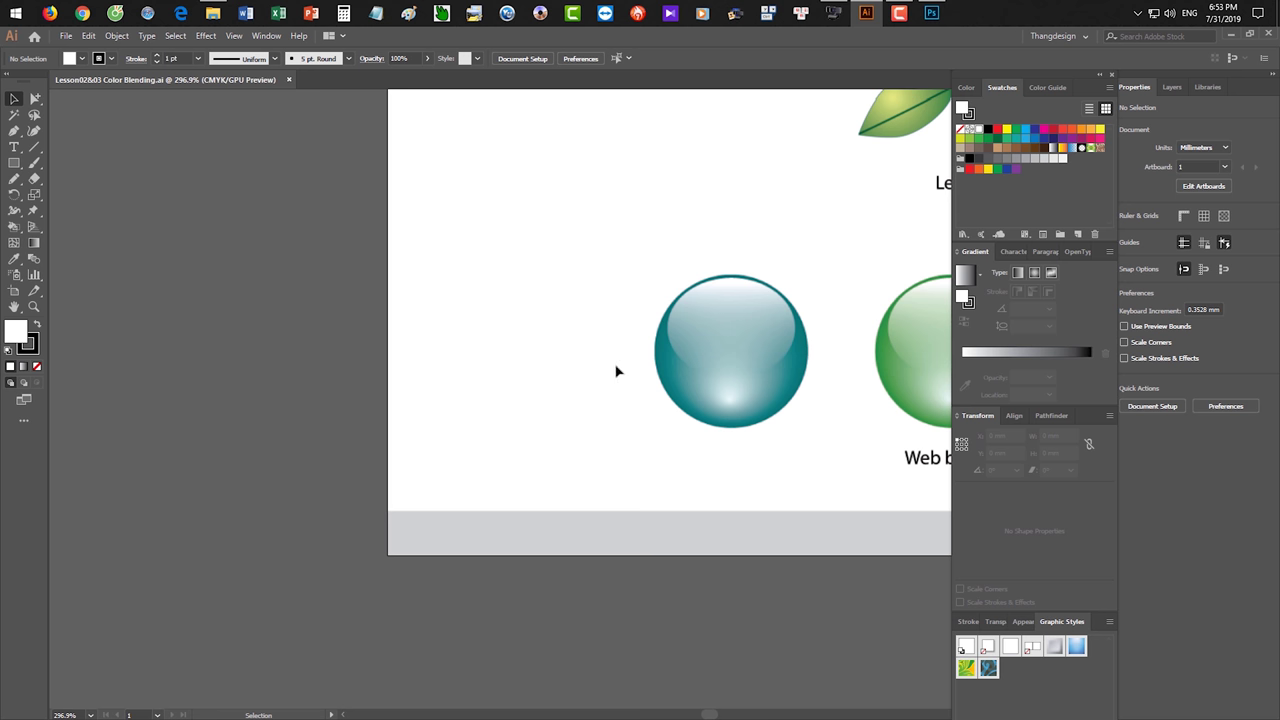
left_click_drag(12, 172, 56, 192)
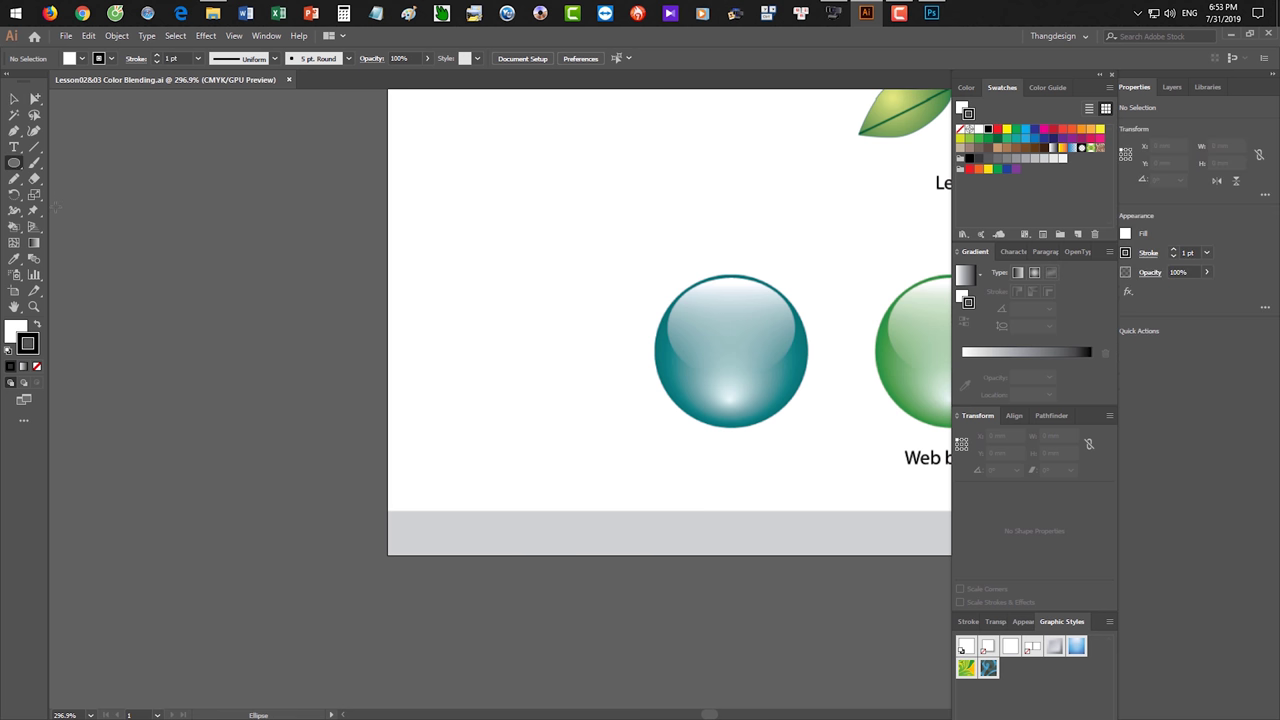
Draw a dark green circle with no outline, sphere-sized, left of the teal sphere.
key("/")
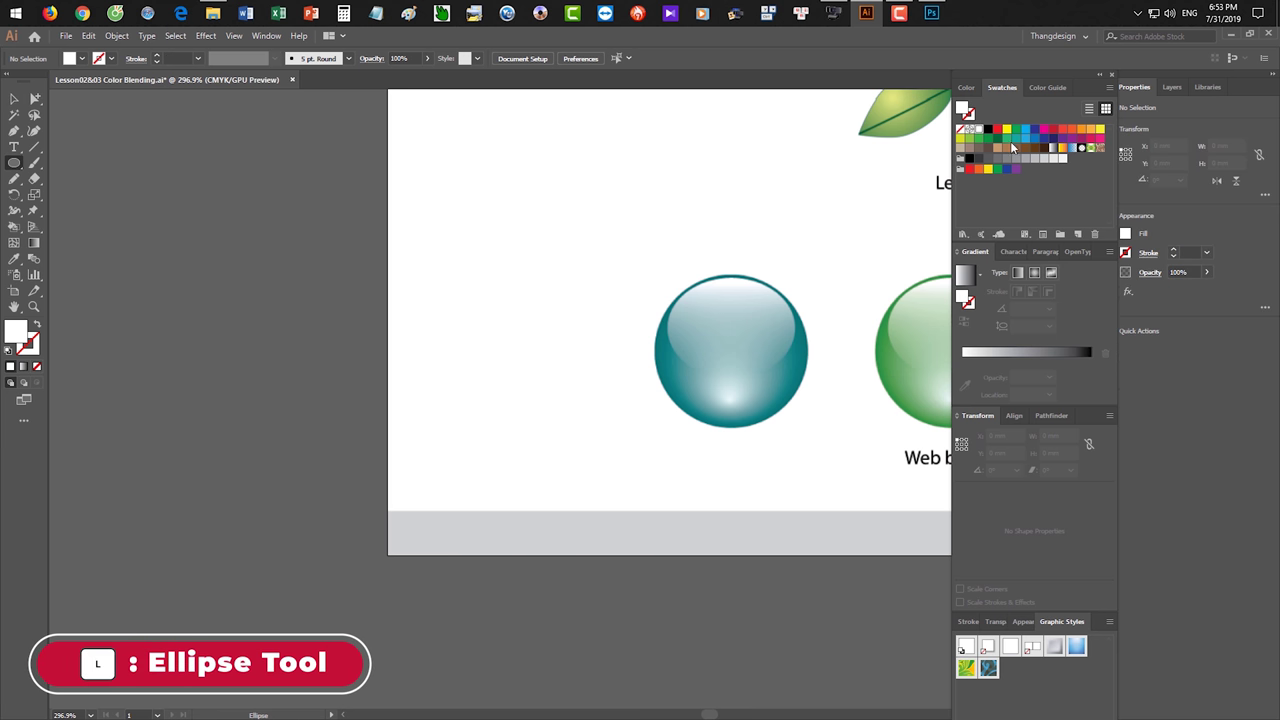
left_click(998, 140)
left_click_drag(426, 287, 561, 421)
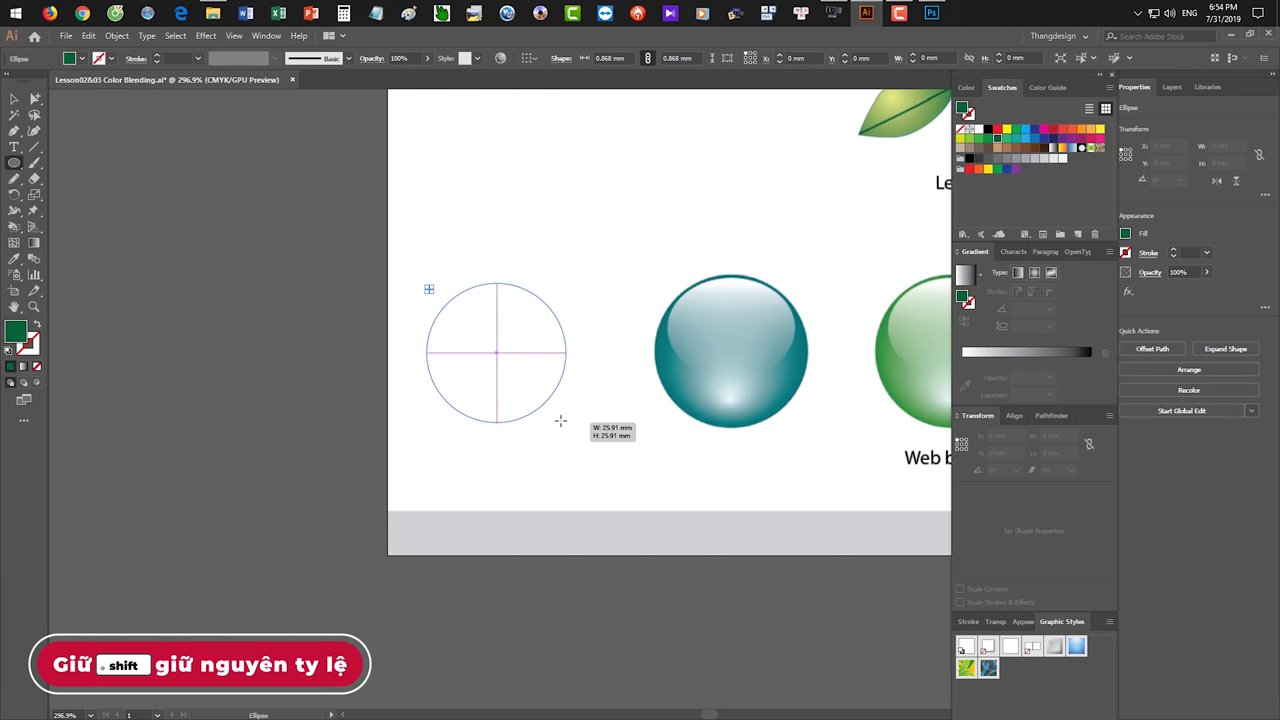
left_click_drag(561, 421, 587, 441)
left_click(456, 287)
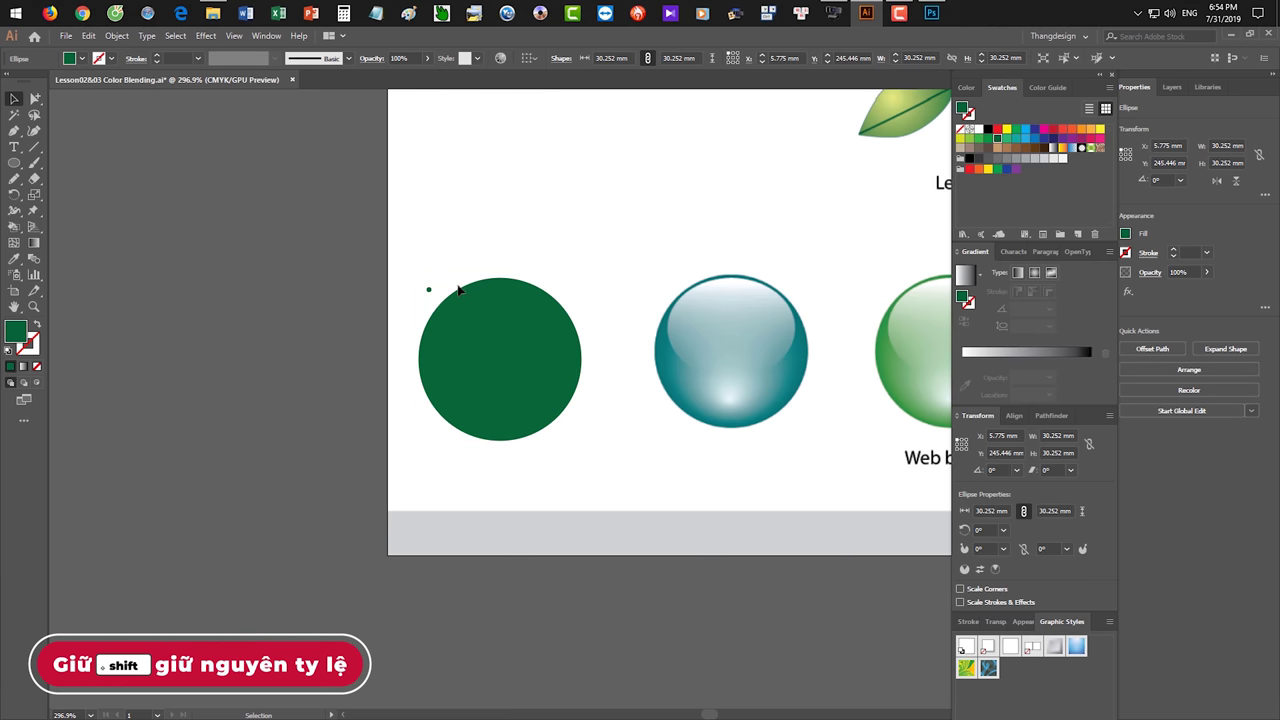
left_click(429, 289)
Zoom in on the green circle, copy it and paste a copy in front.
left_click(641, 427)
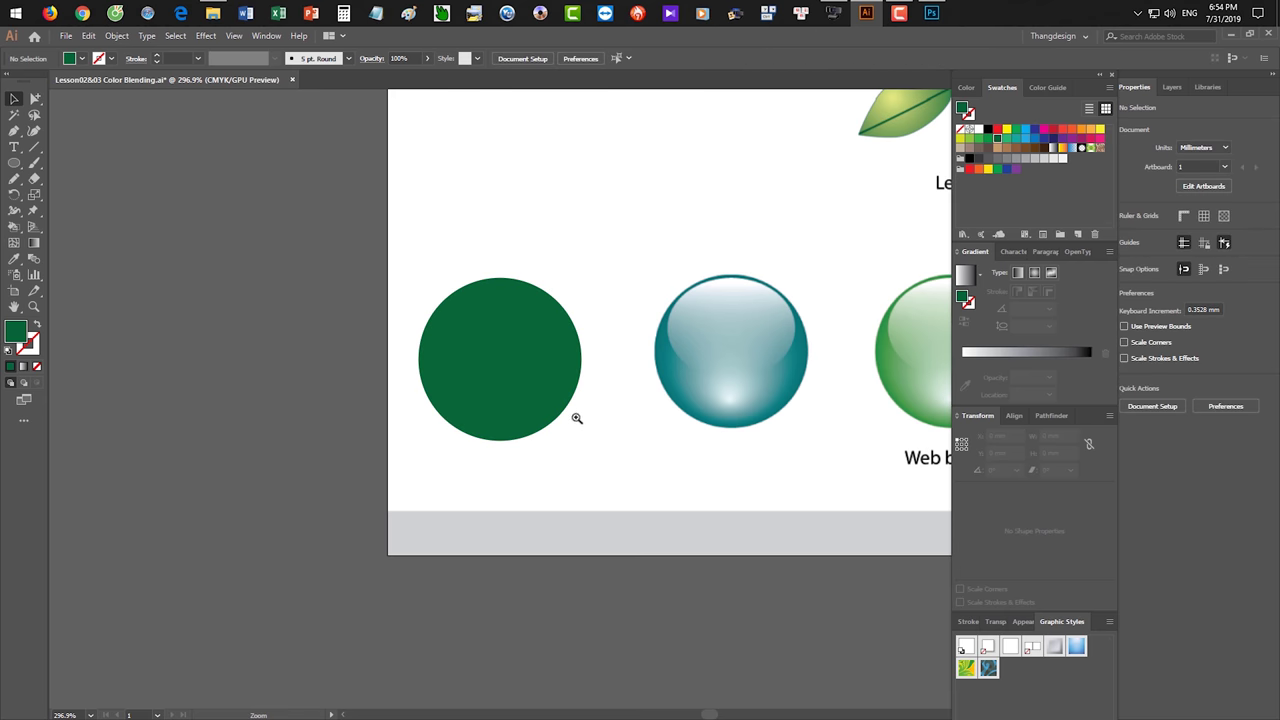
key("ctrl+equal")
left_click_drag(626, 437, 656, 468)
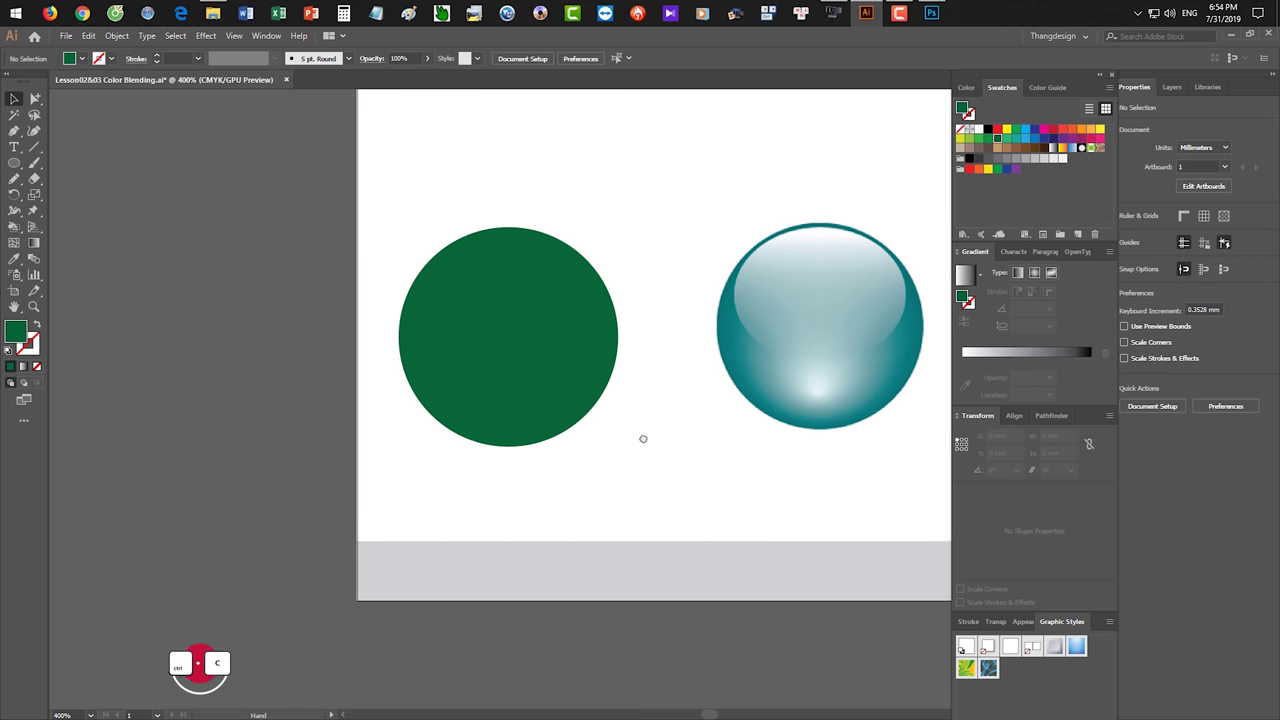
left_click(566, 364)
key("ctrl+c")
key("v")
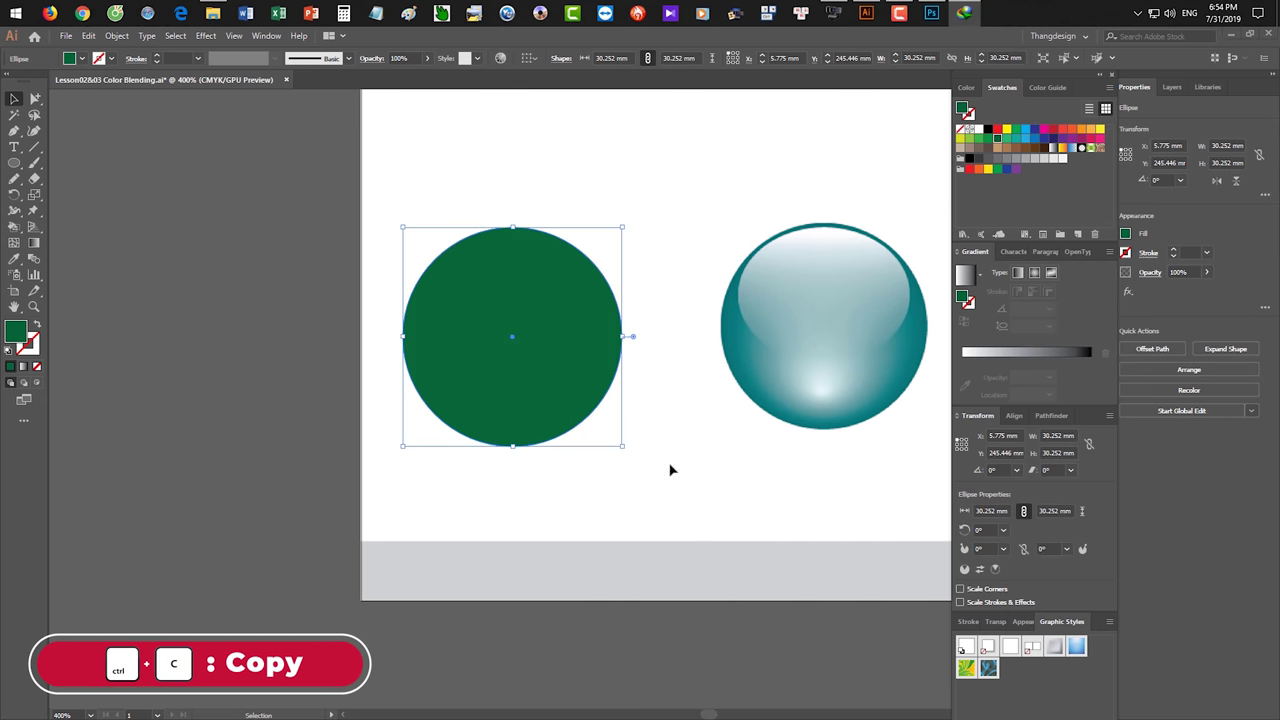
left_click(858, 418)
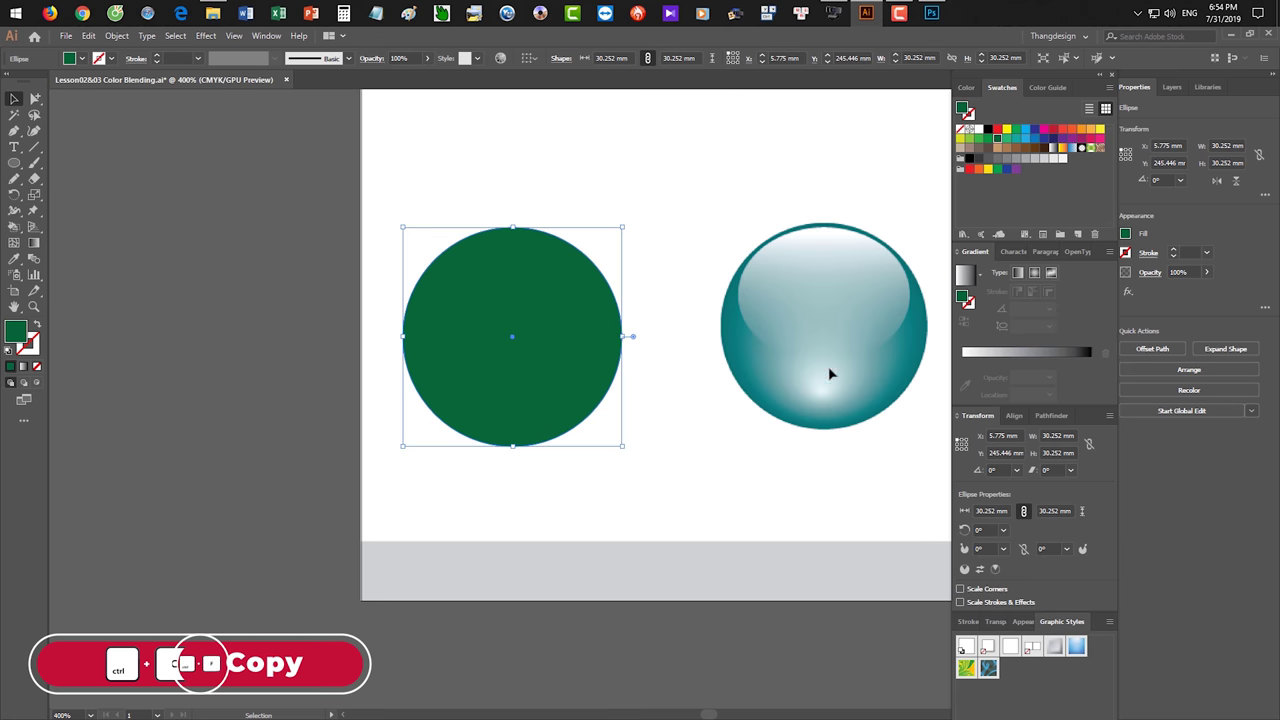
key("ctrl+f")
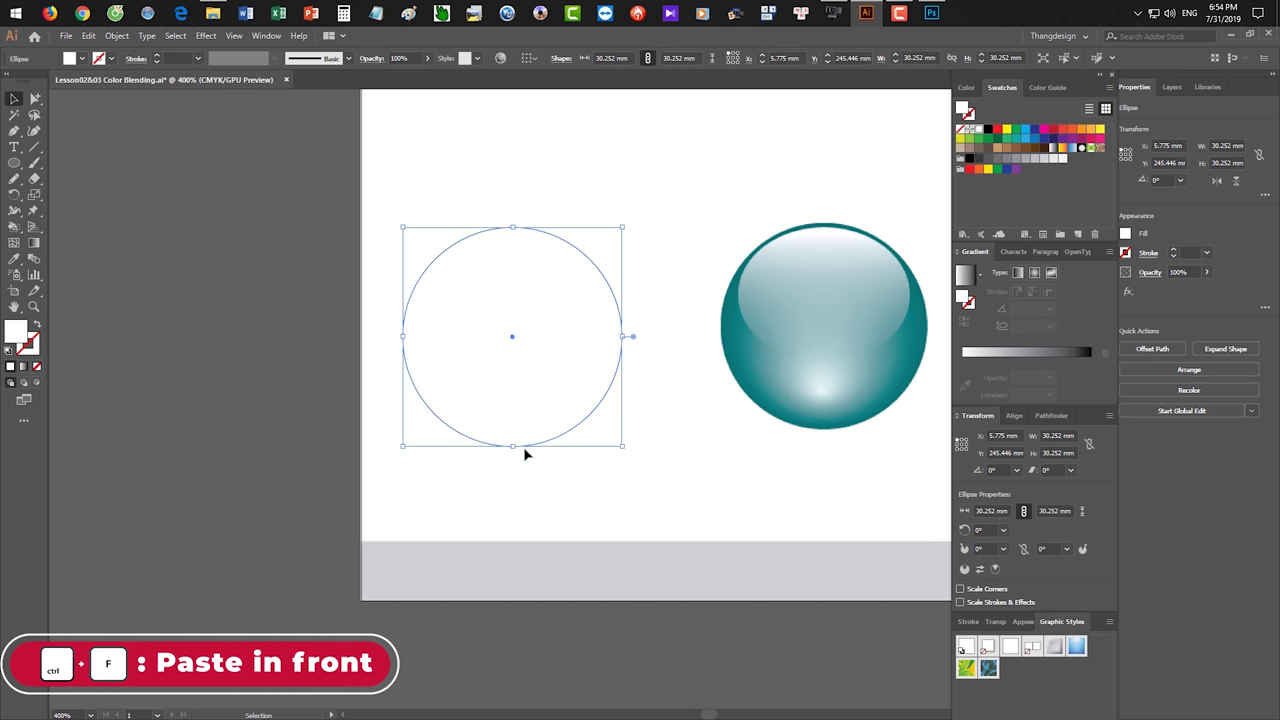
Squash the white copy into an ellipse about 23 mm wide, nudged down inside the circle's top.
mouse_move(512, 446)
left_mouse_down()
mouse_move(522, 333)
mouse_move(512, 348)
left_mouse_up()
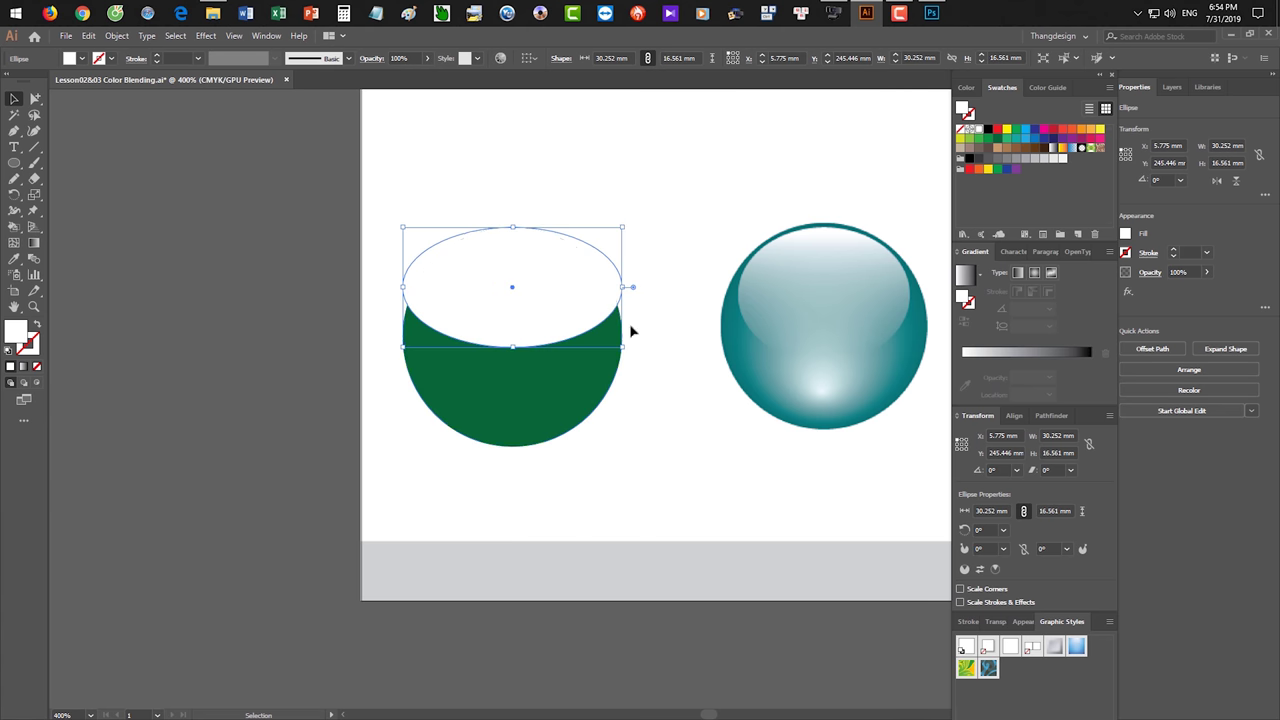
key("alt")
left_click_drag(626, 286, 601, 286)
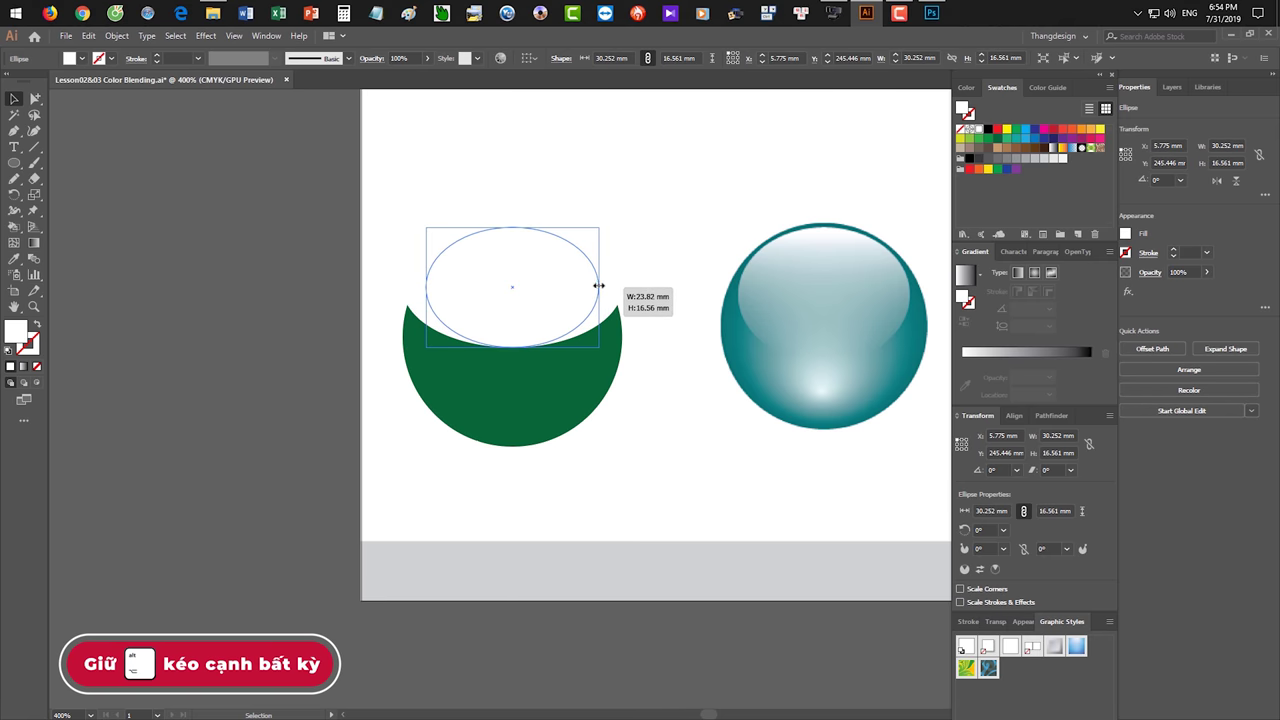
left_click_drag(601, 286, 596, 286)
key("Down")
left_click(684, 444)
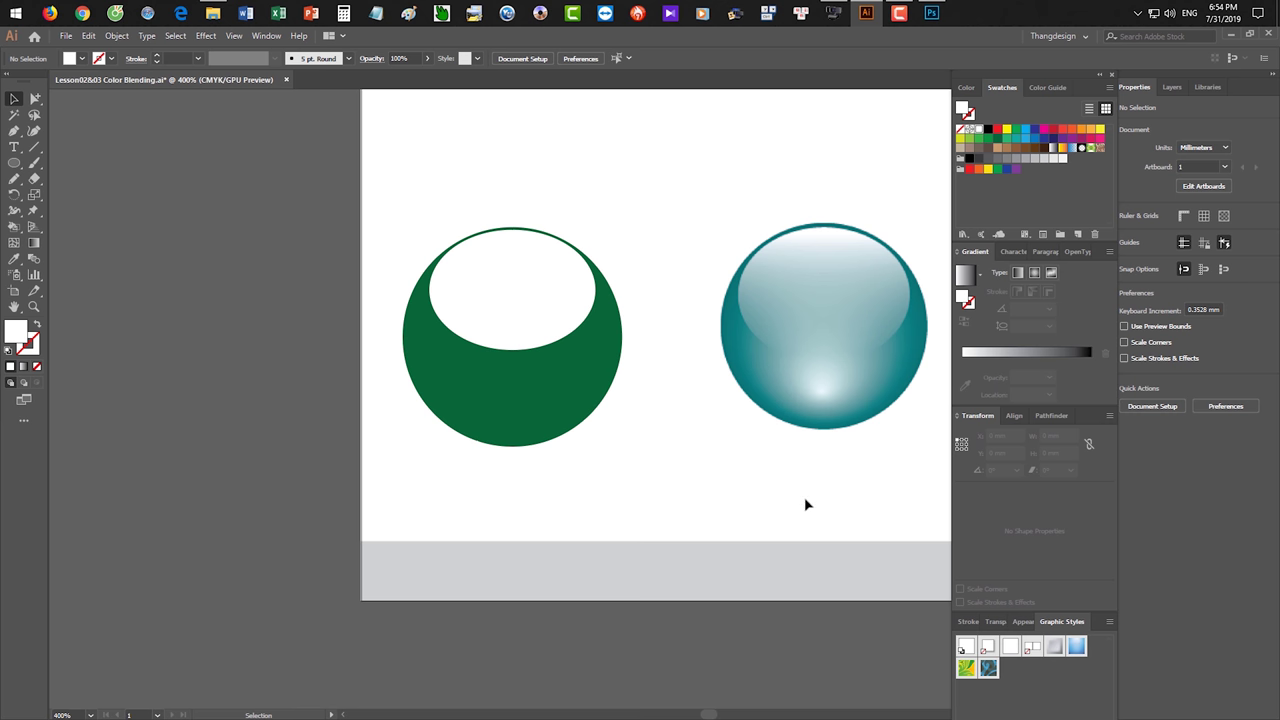
left_click_drag(817, 457, 688, 486)
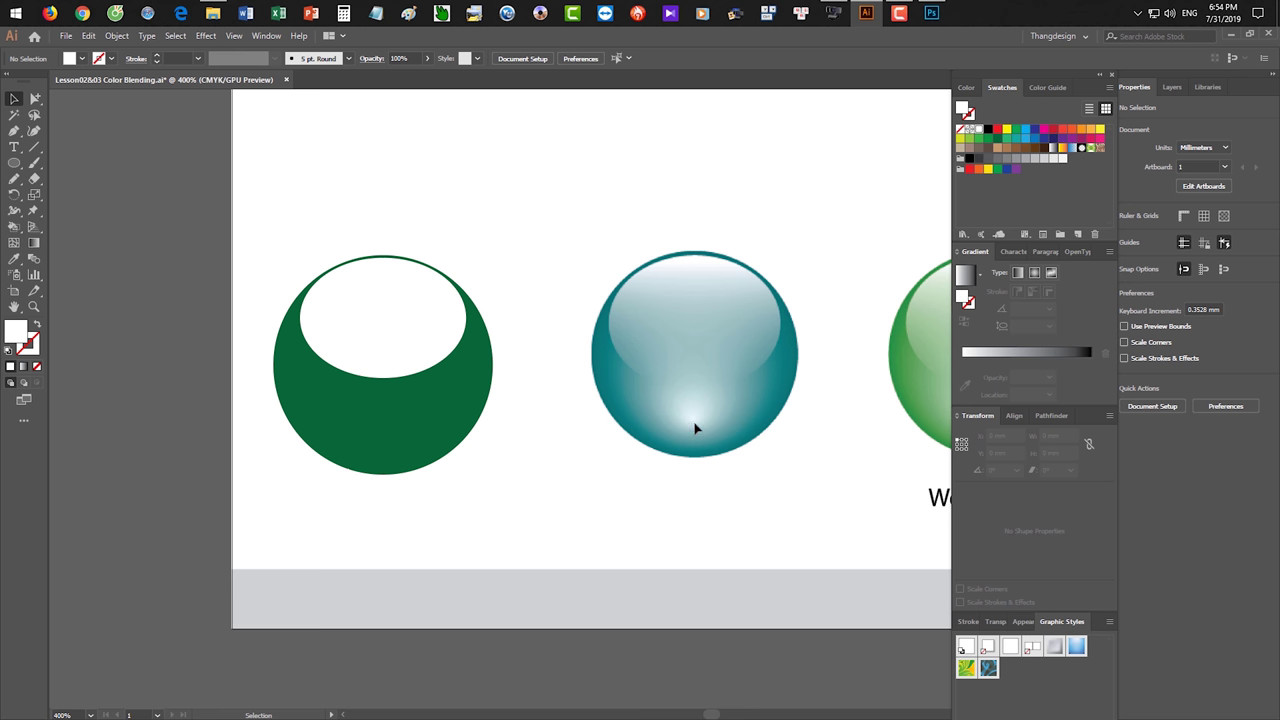
left_click(417, 418)
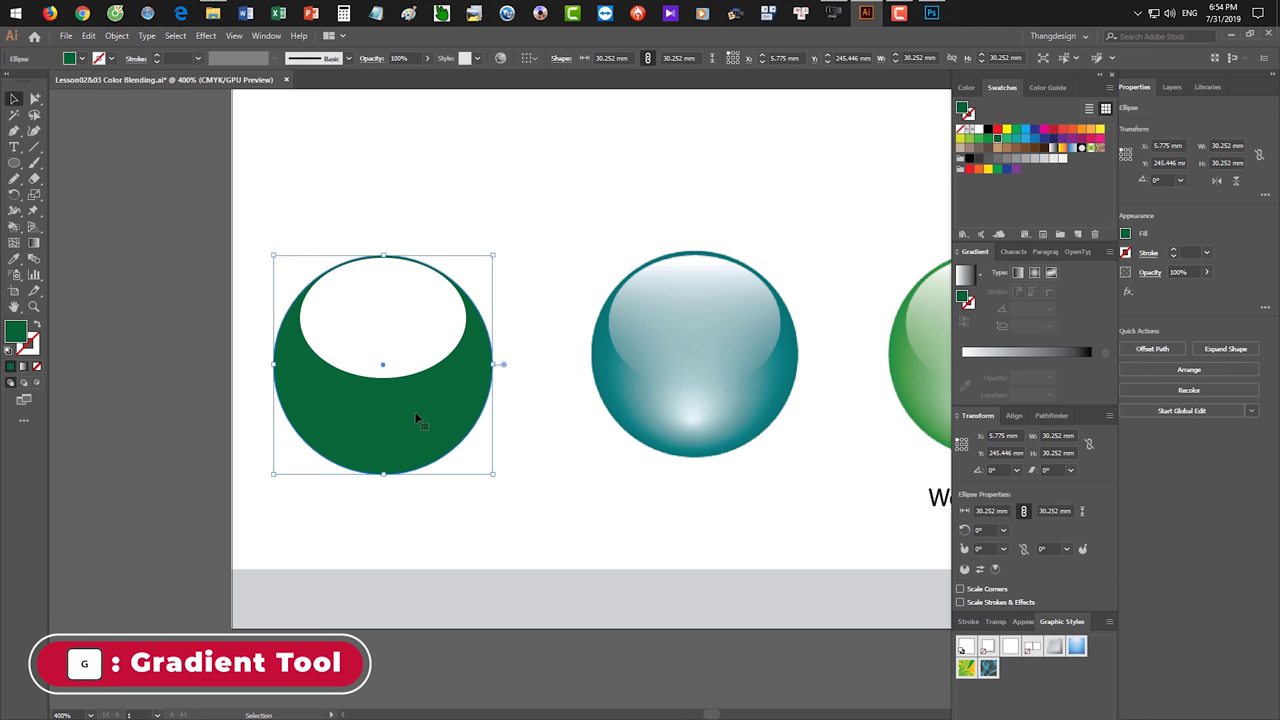
Give the circle a radial gradient and colour its stop dark green, then CMYK Cyan.
key("g")
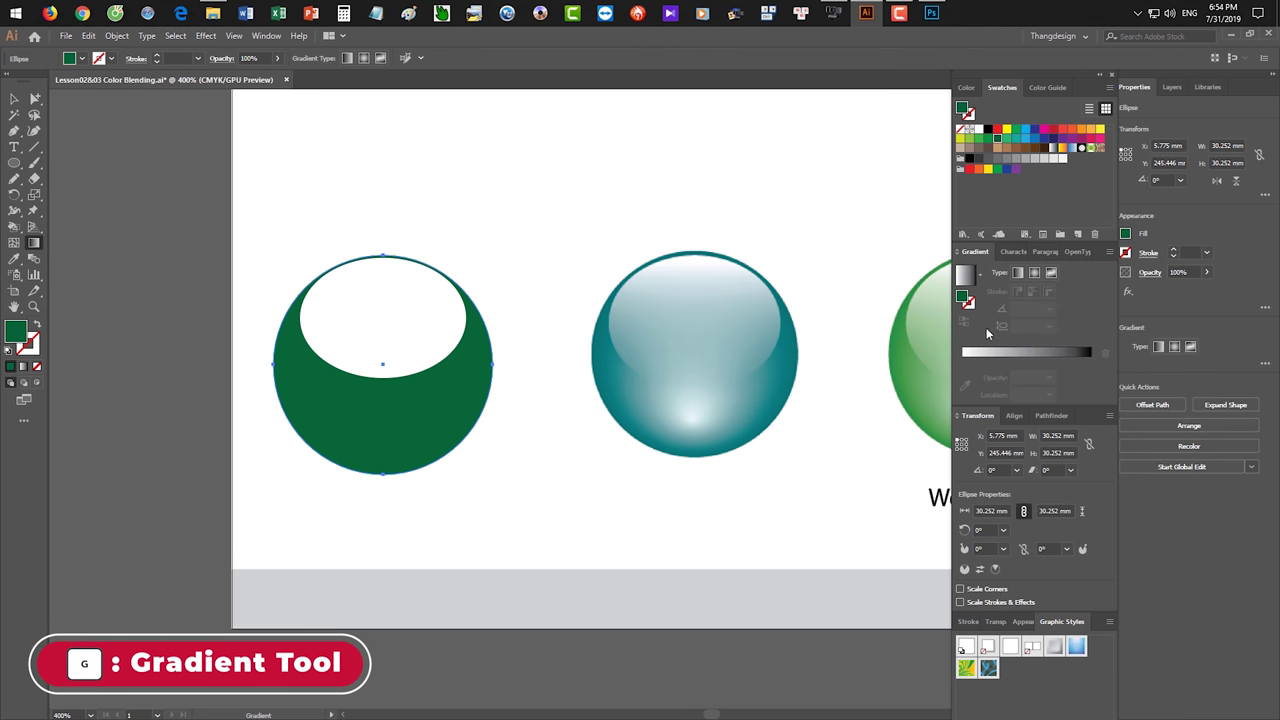
left_click(986, 353)
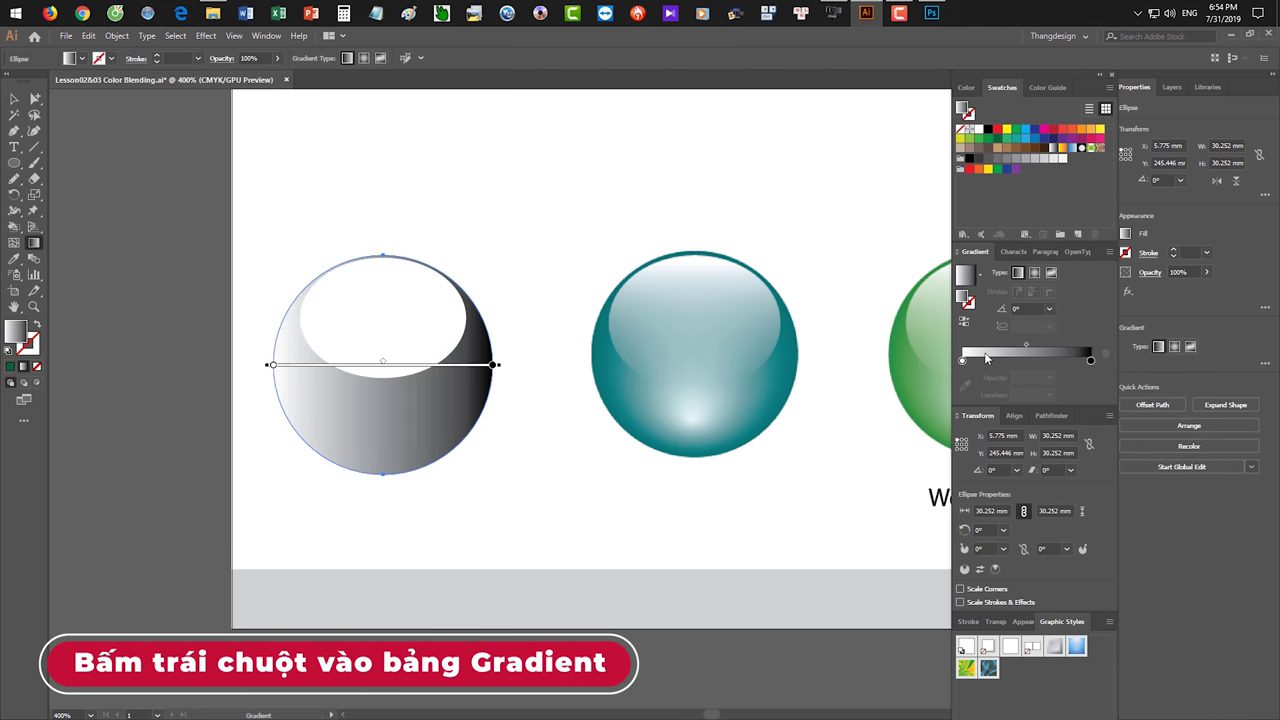
left_click(1034, 273)
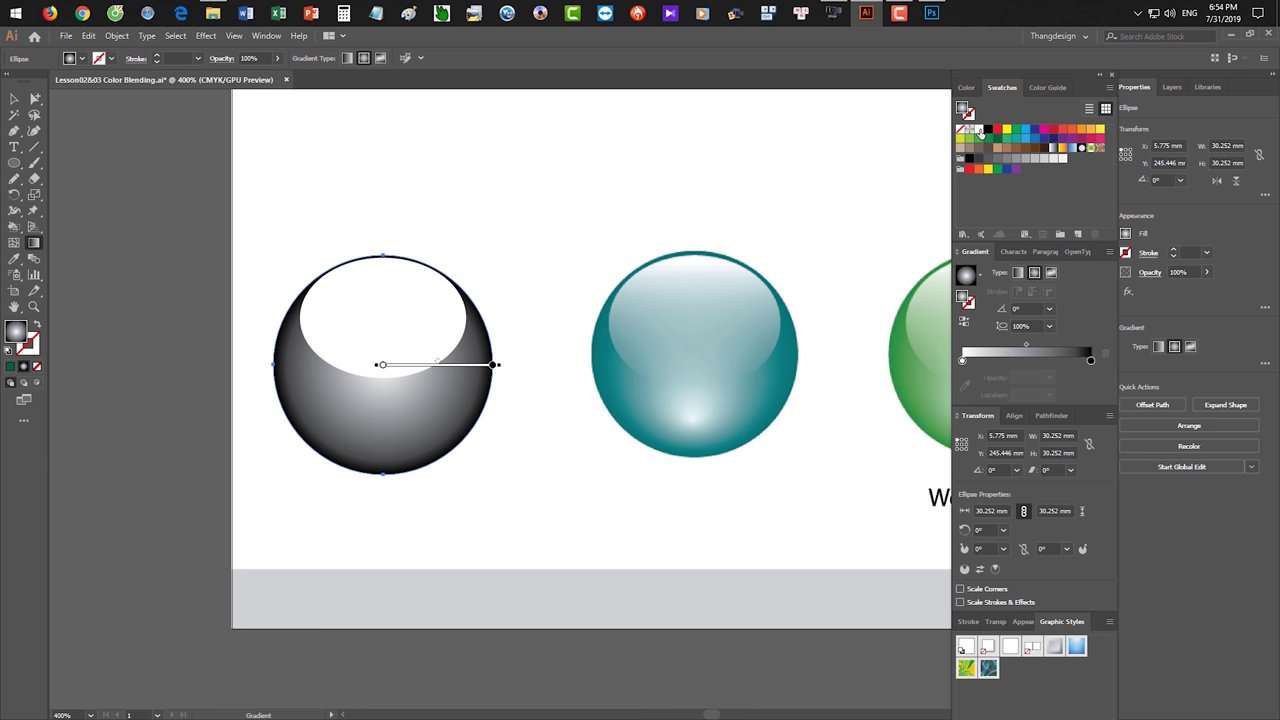
left_click(962, 360)
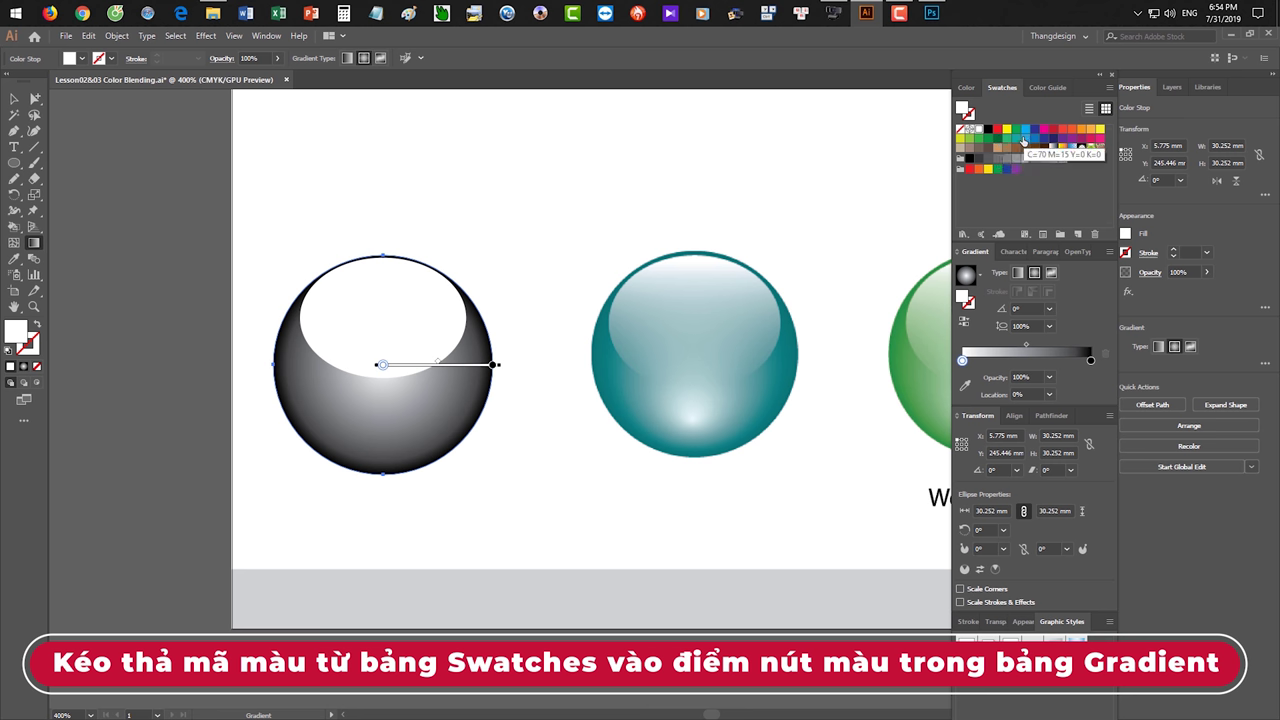
left_click_drag(996, 139, 1093, 371)
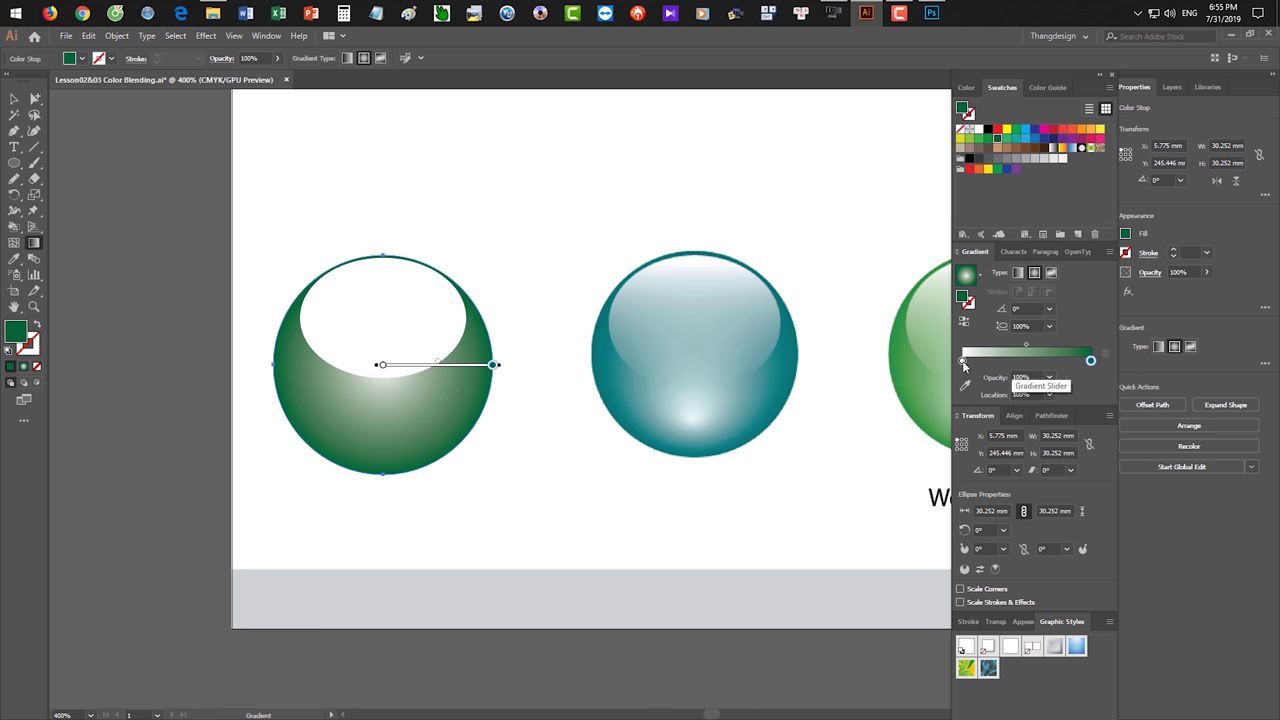
double_click(963, 362)
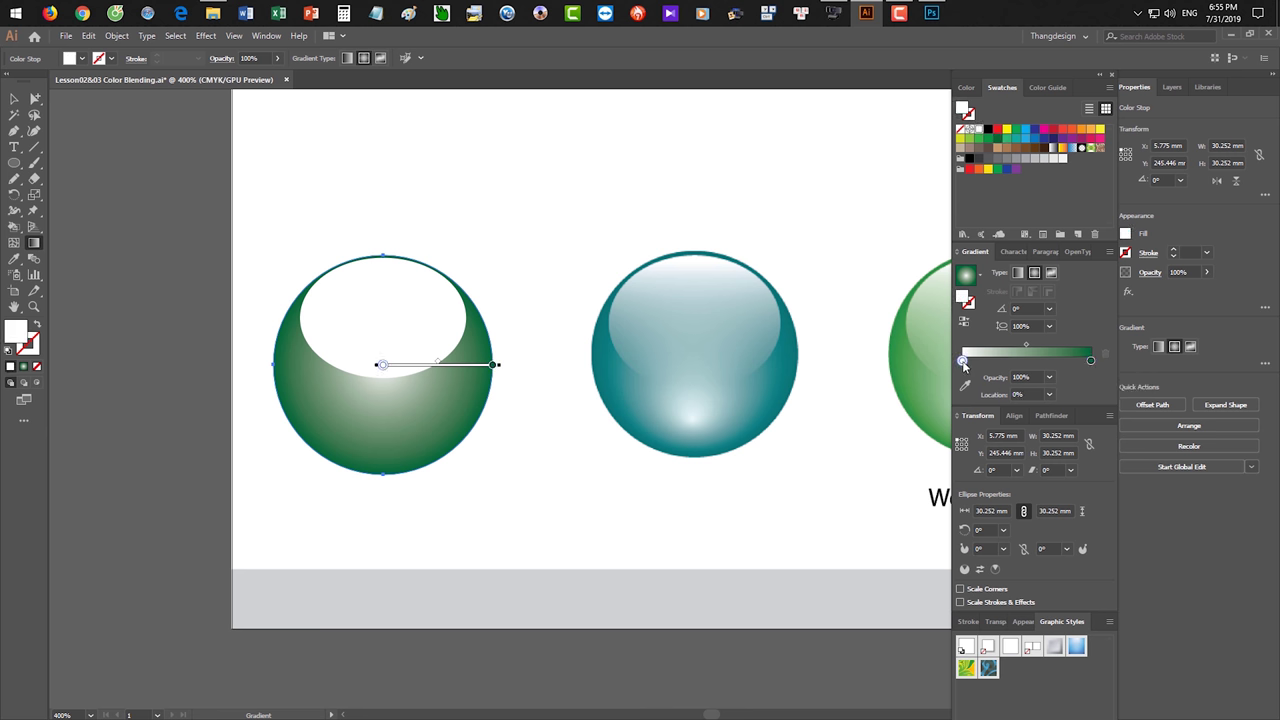
left_click(1090, 337)
mouse_move(1025, 129)
left_mouse_down()
mouse_move(1097, 372)
mouse_move(1092, 362)
left_mouse_up()
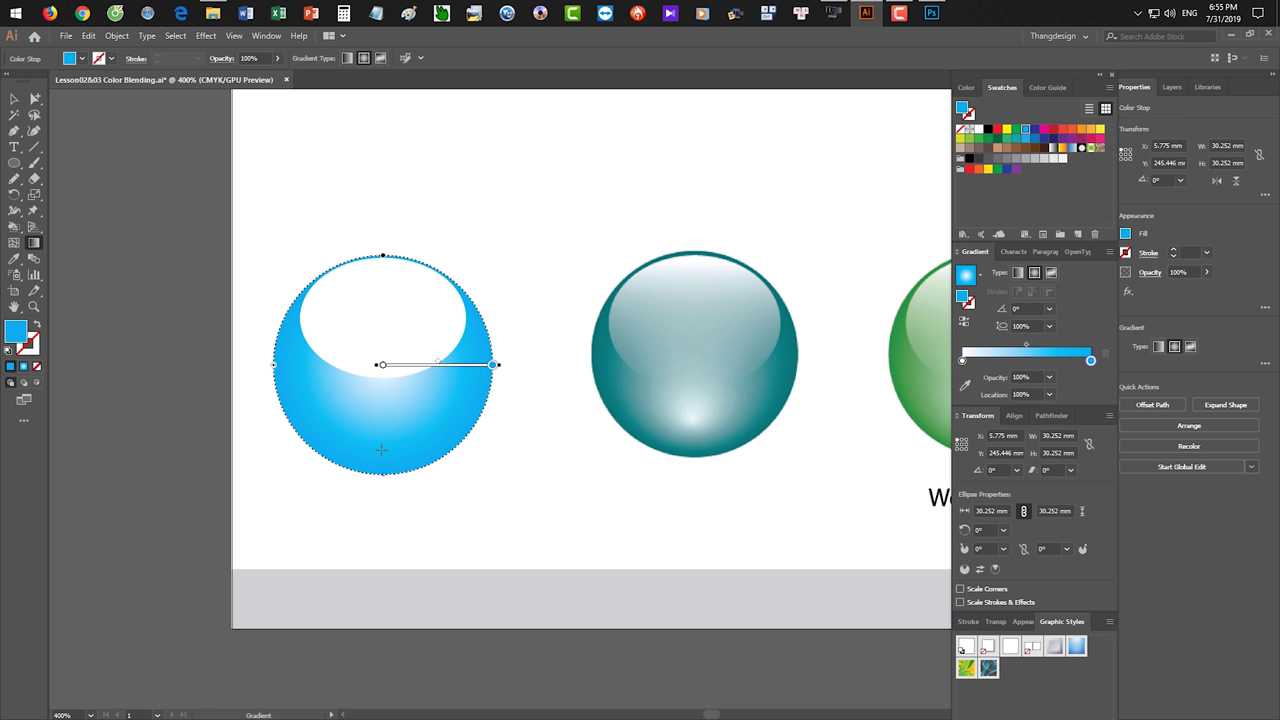
Redraw the sphere's radial gradient vertically from bottom to top, undoing a centring attempt.
left_click_drag(381, 446, 385, 255)
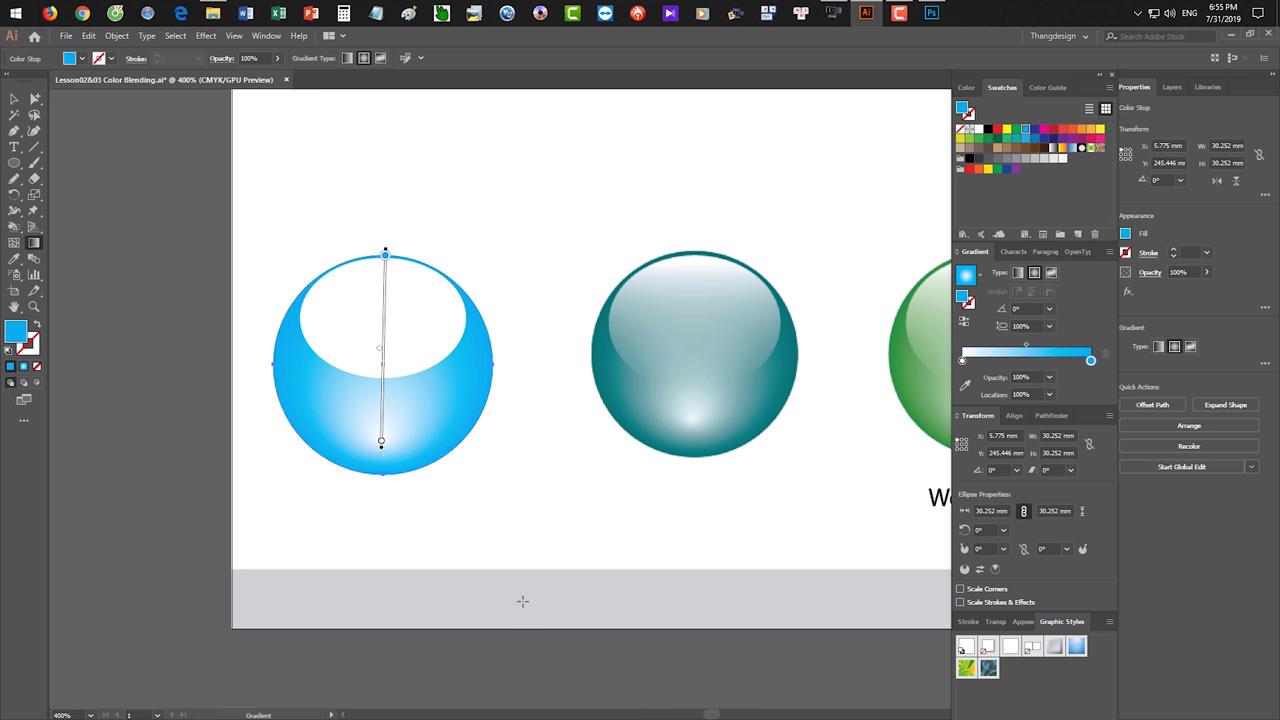
left_click_drag(382, 364, 493, 364)
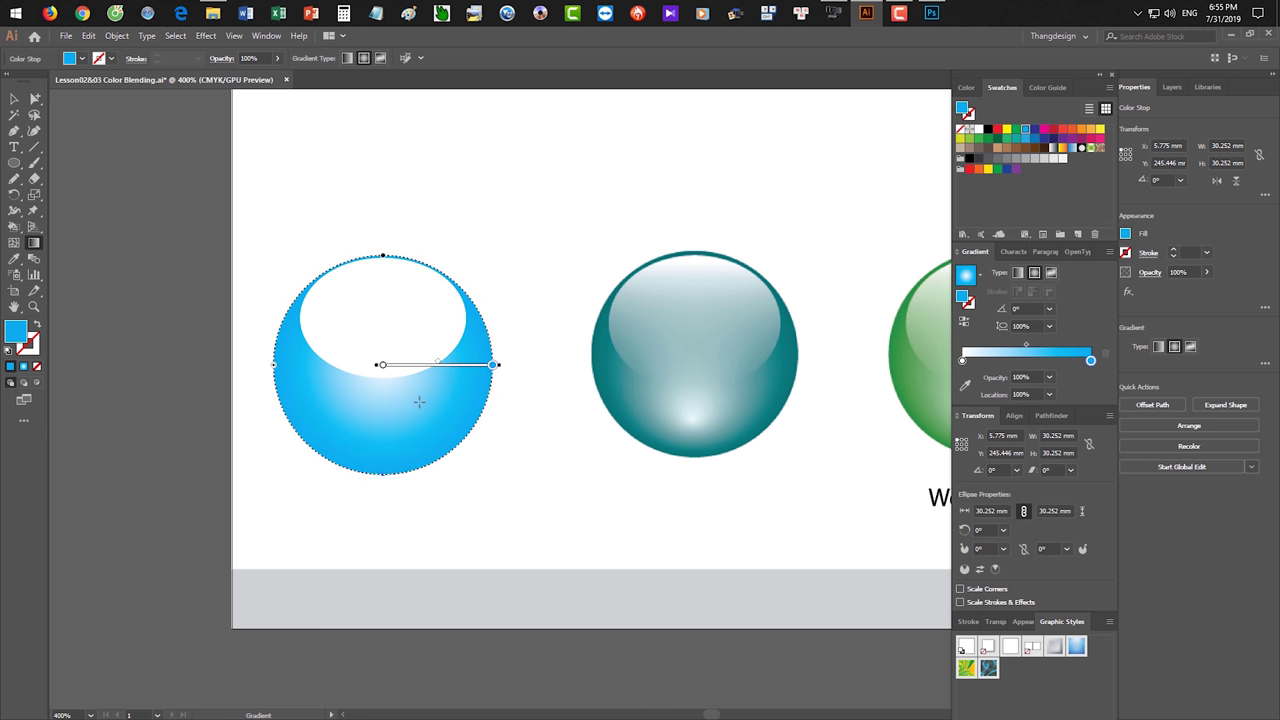
key("ctrl+z")
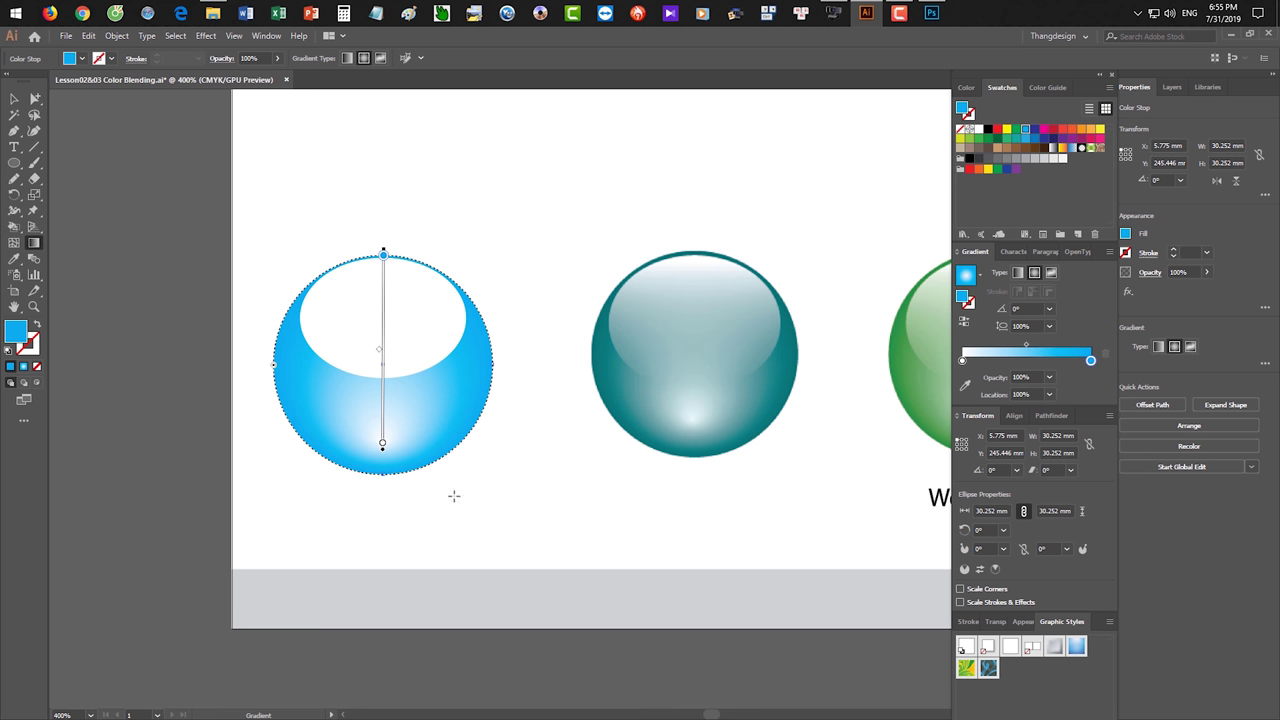
key("v")
left_click(486, 526)
scroll(506, 514, "down", 2)
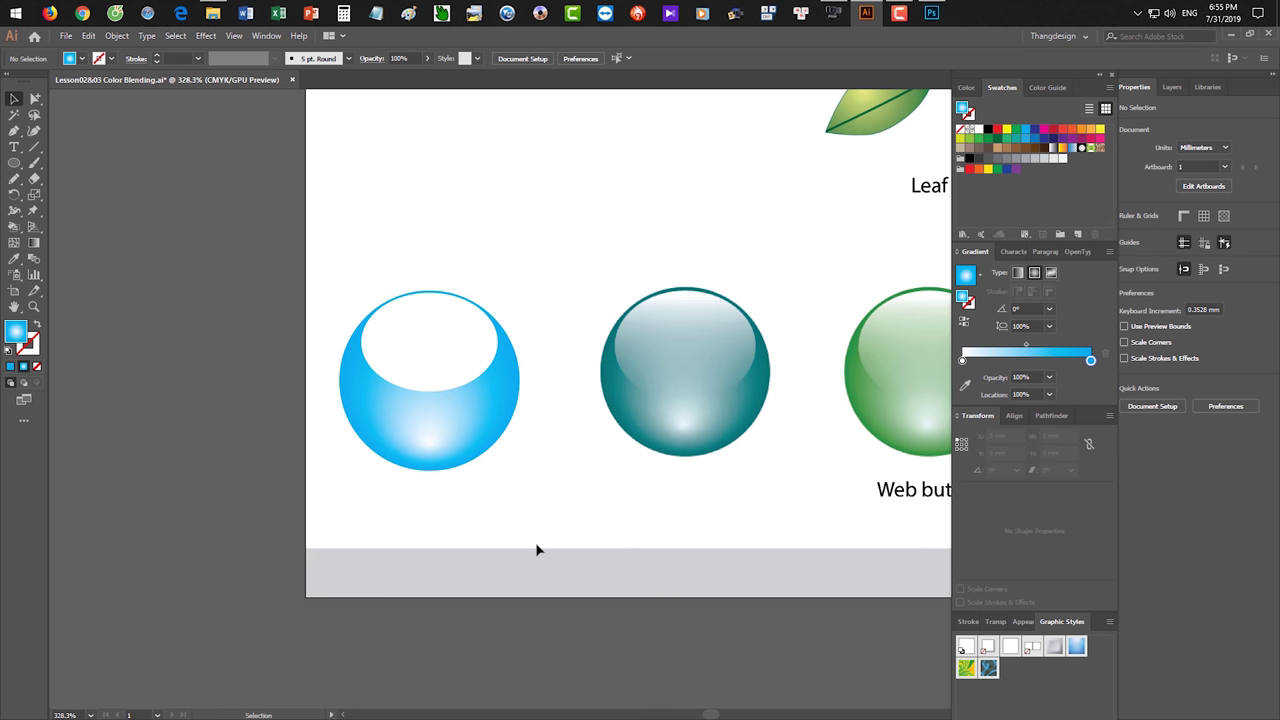
left_click(467, 462)
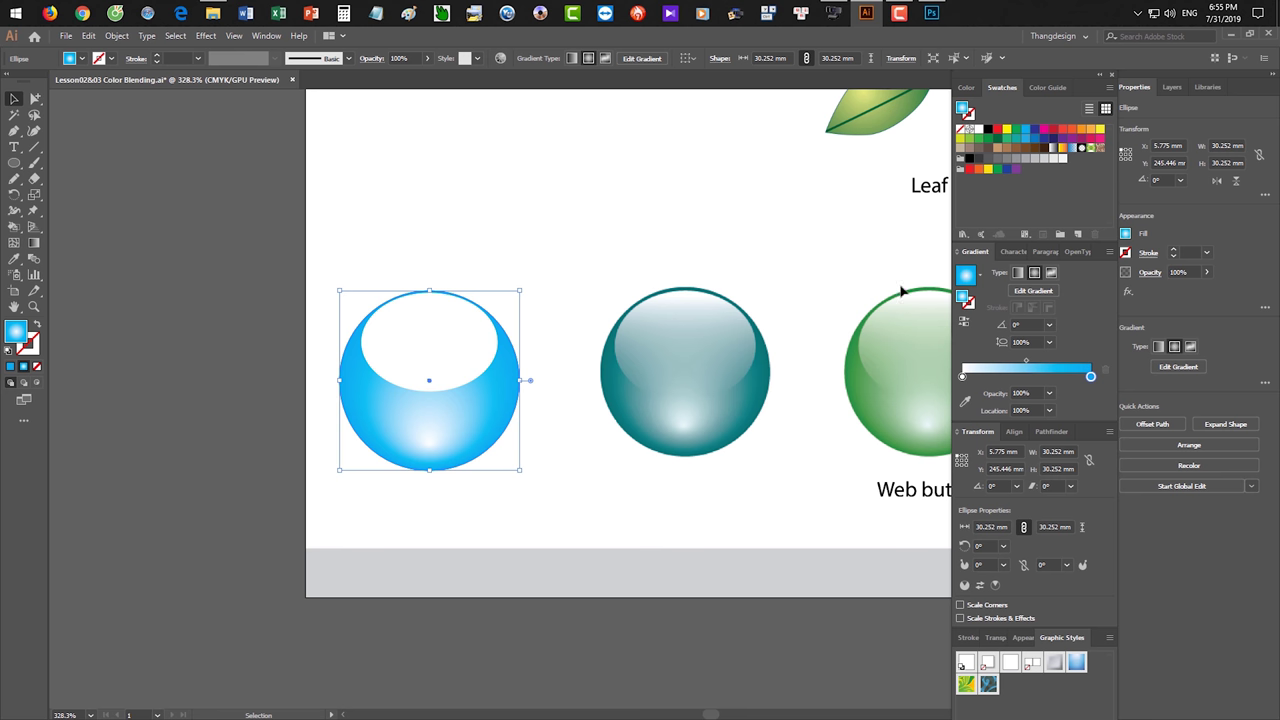
Recolour the right gradient stop, trying brown before settling on cyan-blue.
left_click_drag(1045, 133, 1090, 376)
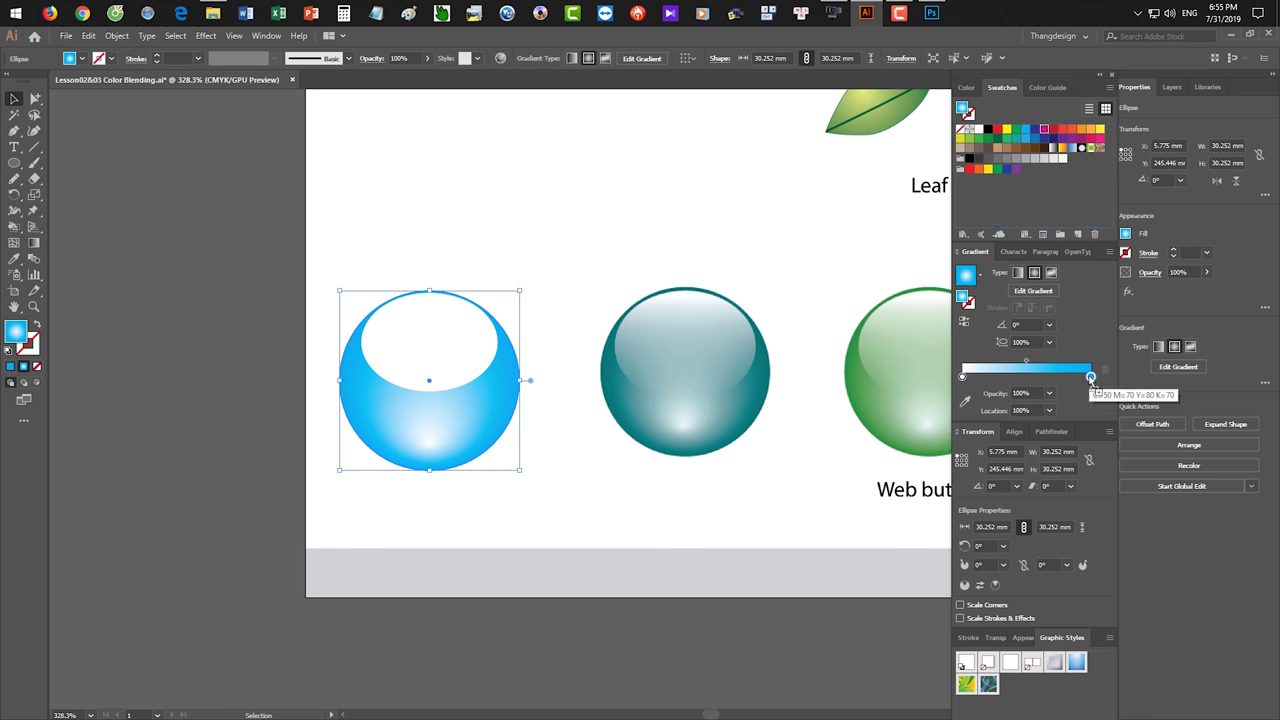
left_click_drag(1053, 142, 1090, 377)
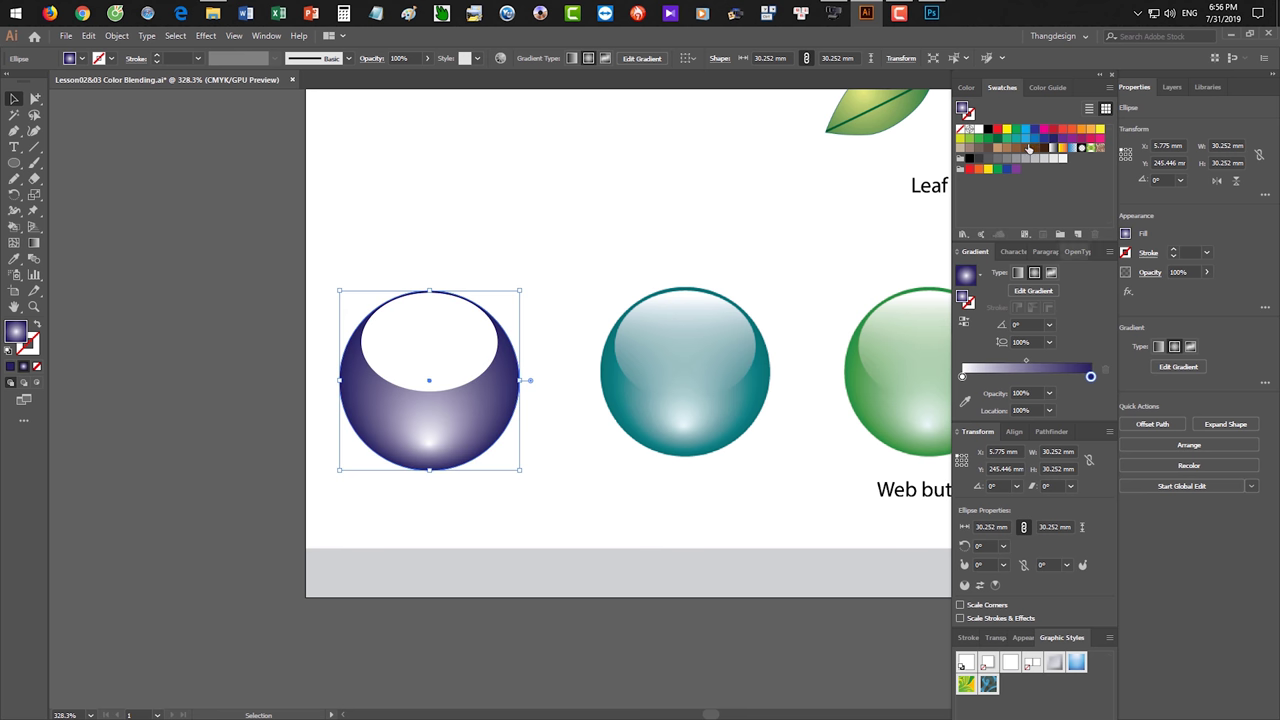
left_click_drag(1030, 149, 1091, 377)
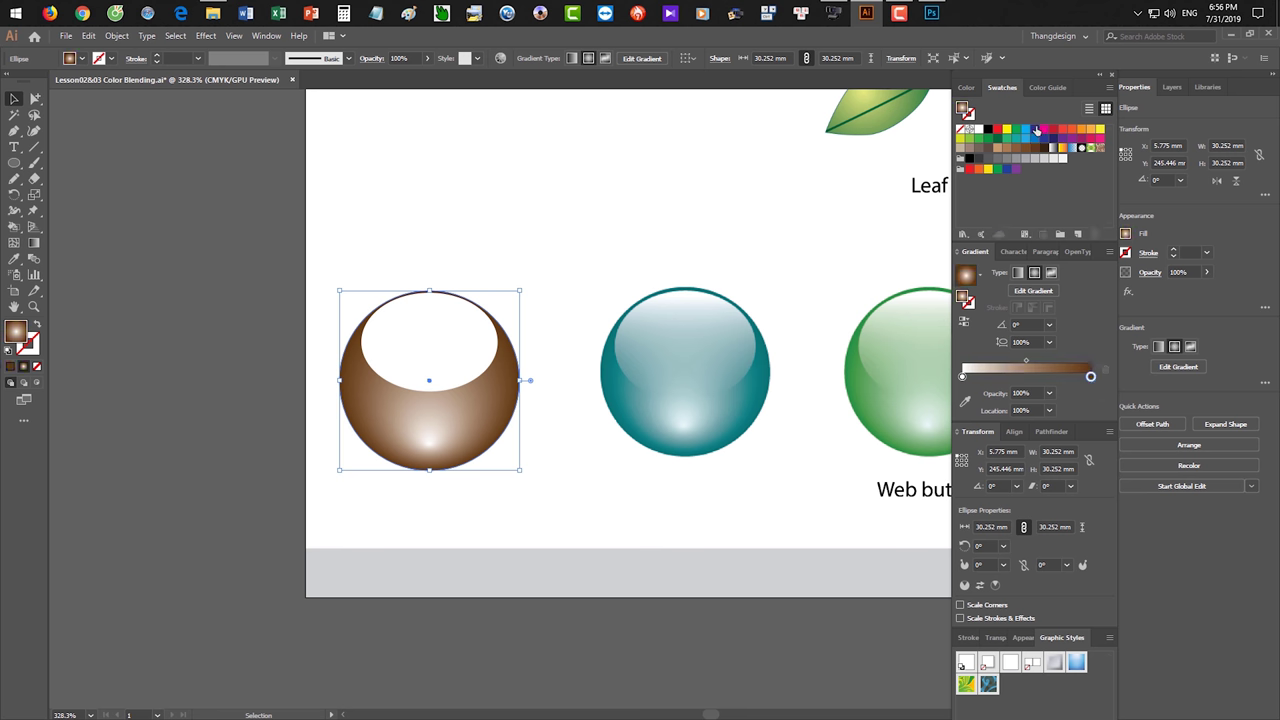
left_click_drag(1027, 130, 1091, 377)
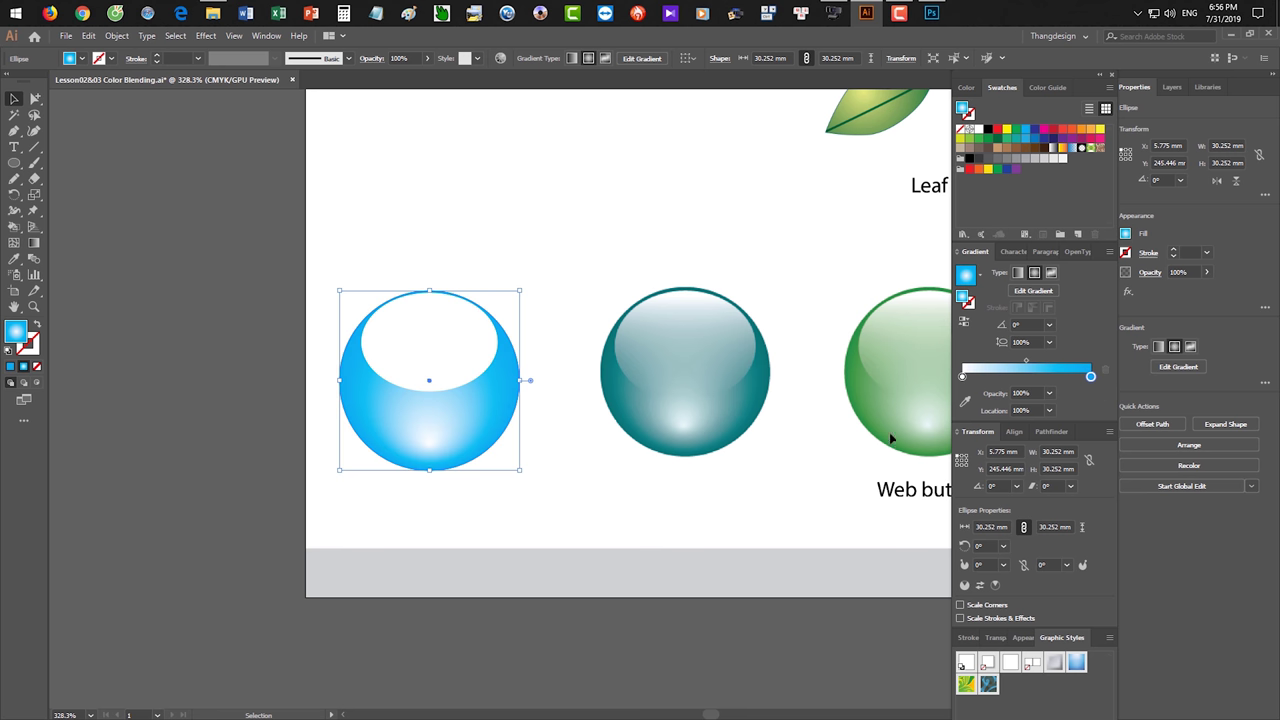
left_click(614, 485)
scroll(600, 386, "up", 3)
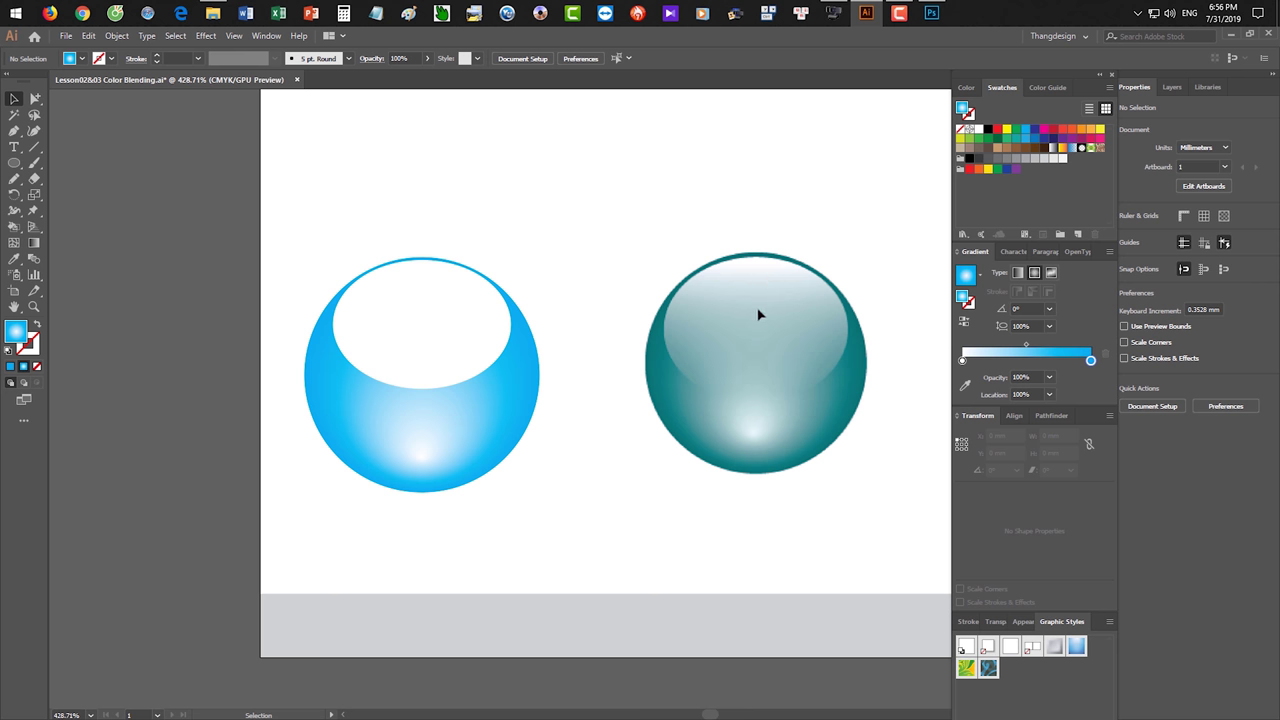
Give the highlight ellipse a white linear gradient running vertically from its top to bottom edge.
left_click(447, 308)
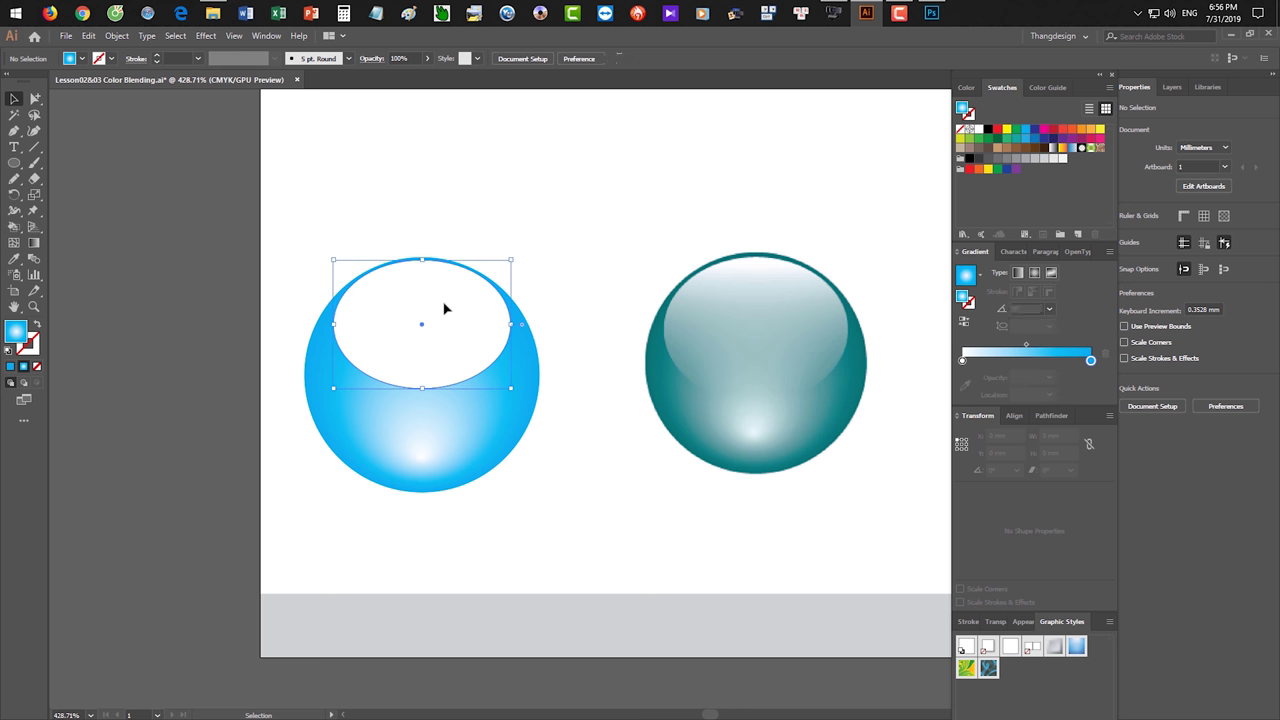
left_click(981, 360)
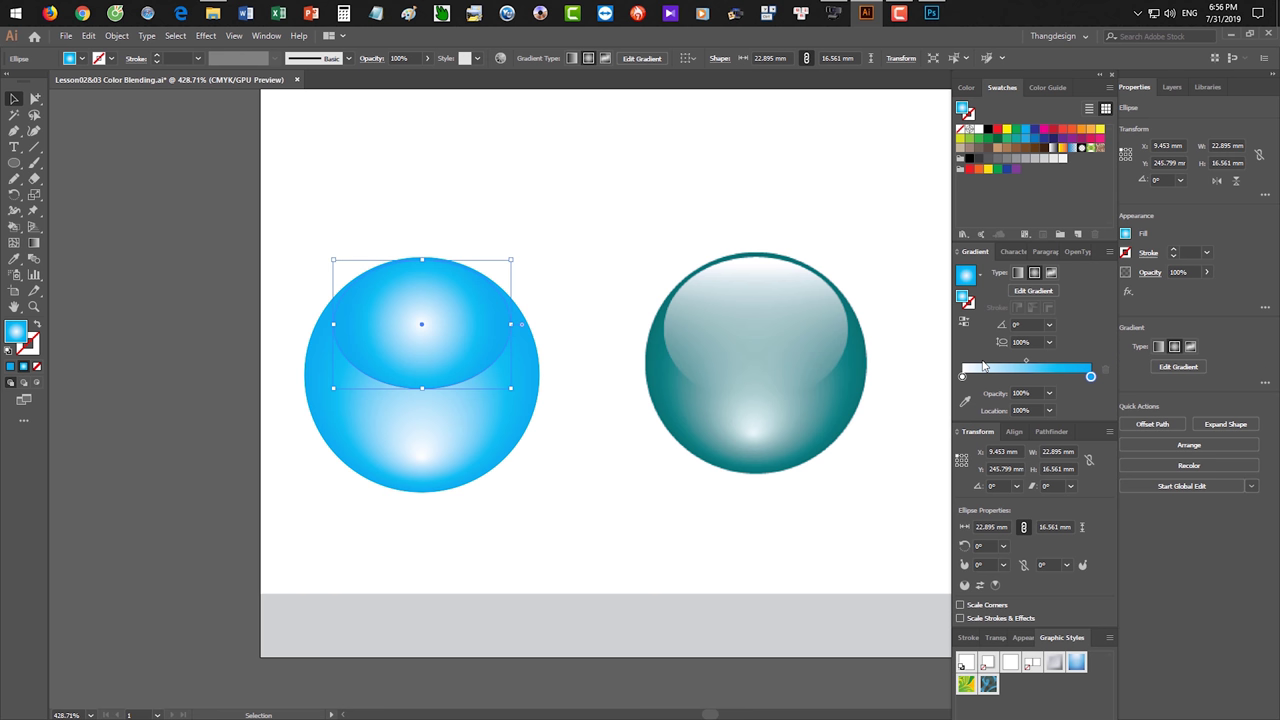
left_click(1017, 273)
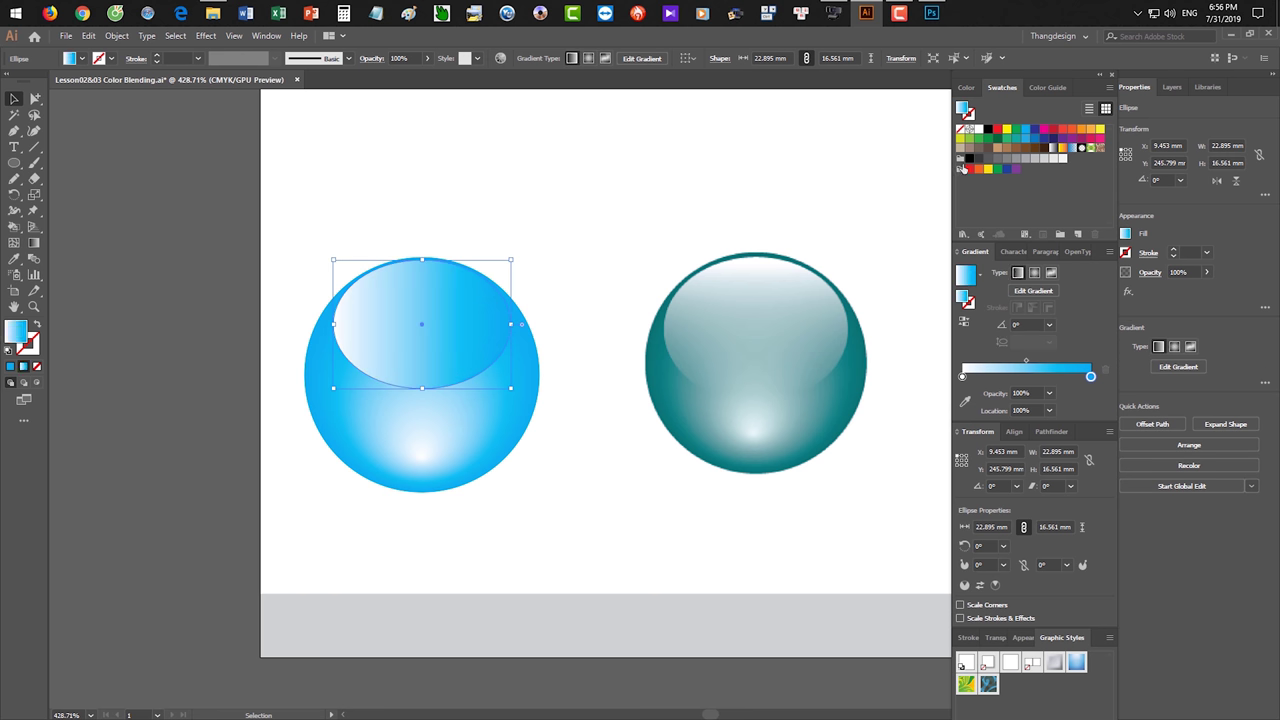
left_click_drag(980, 131, 1090, 376)
key("g")
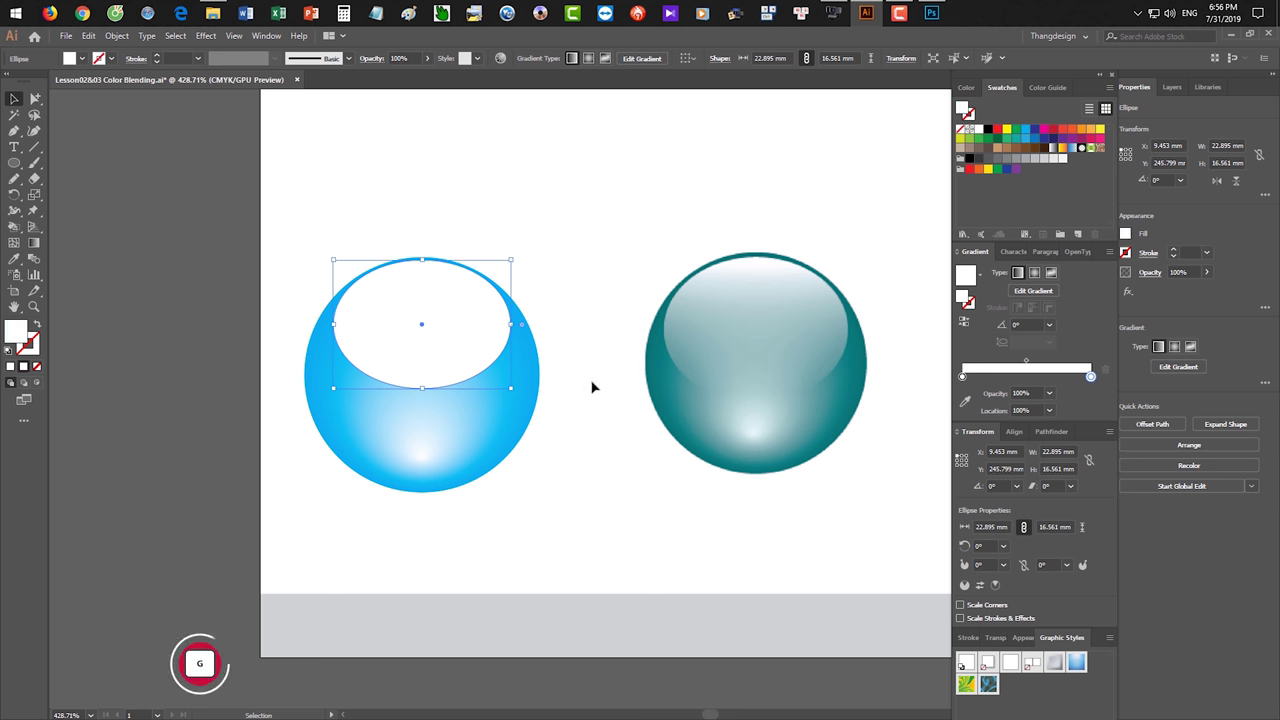
left_click_drag(420, 259, 421, 389)
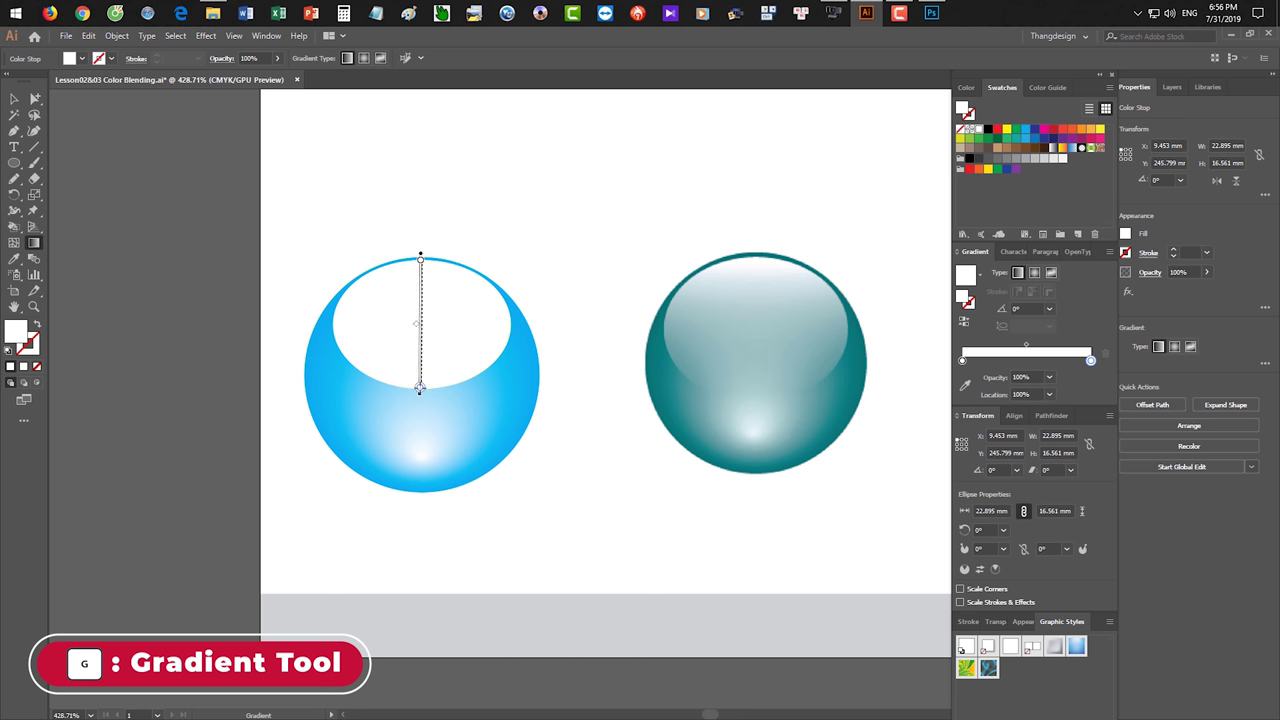
left_click_drag(421, 389, 420, 393)
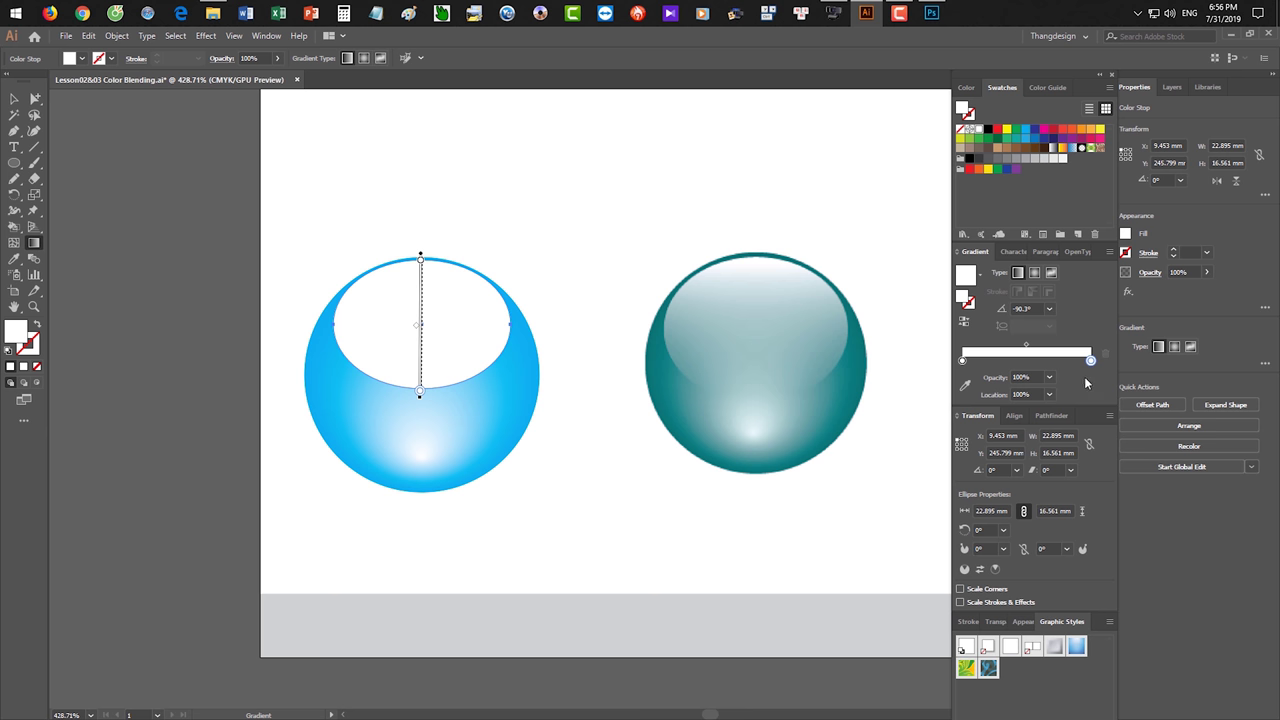
Set the gradient stop to 0% opacity and move the midpoint to 34.77%.
left_click(1049, 377)
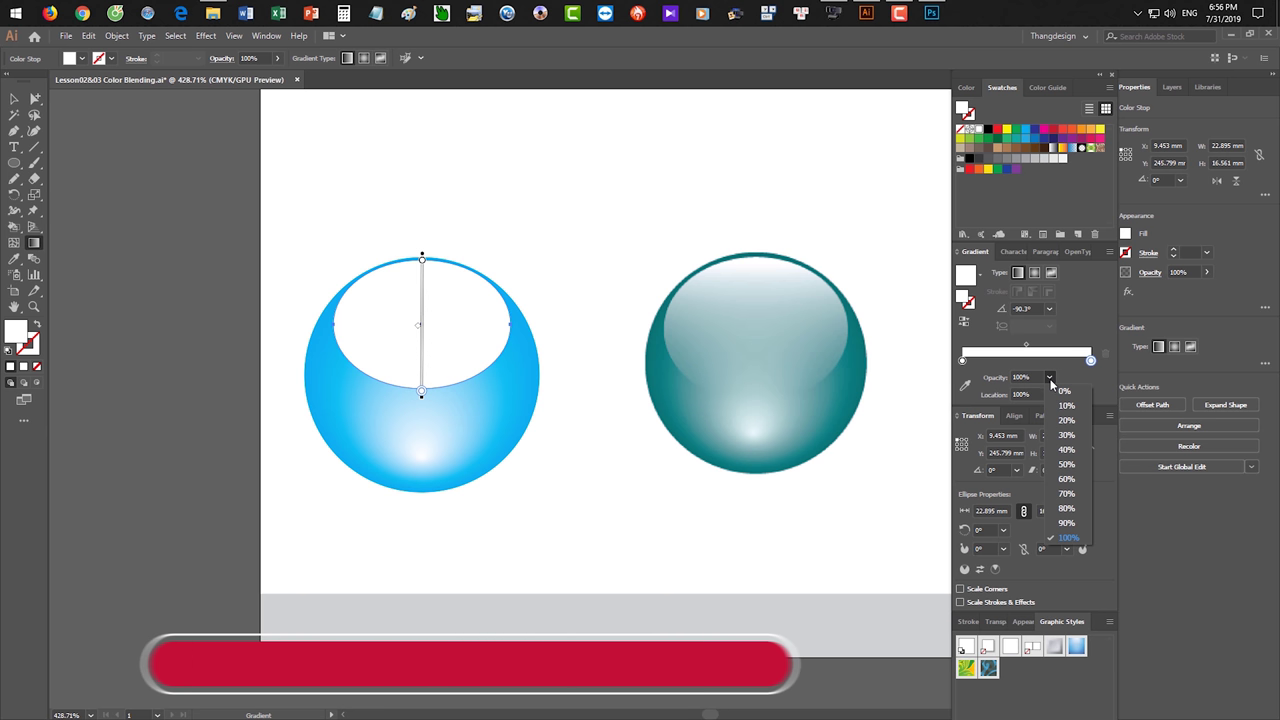
left_click(1065, 391)
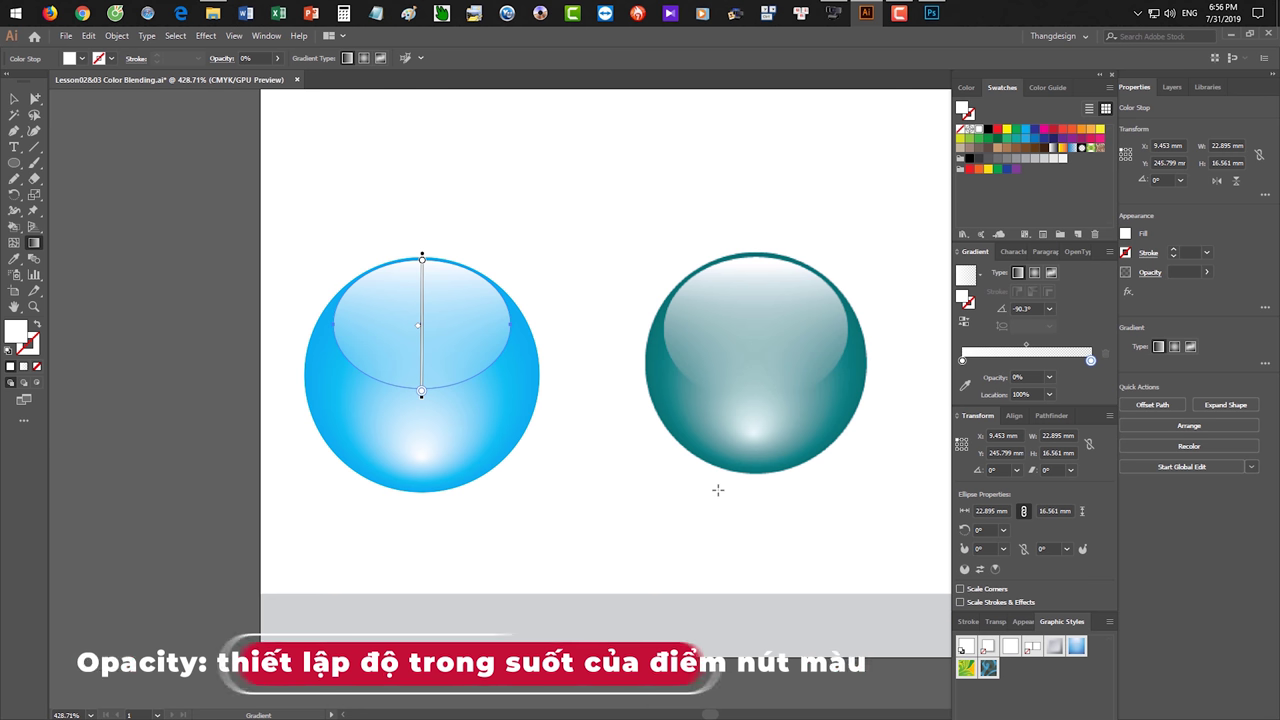
key("v")
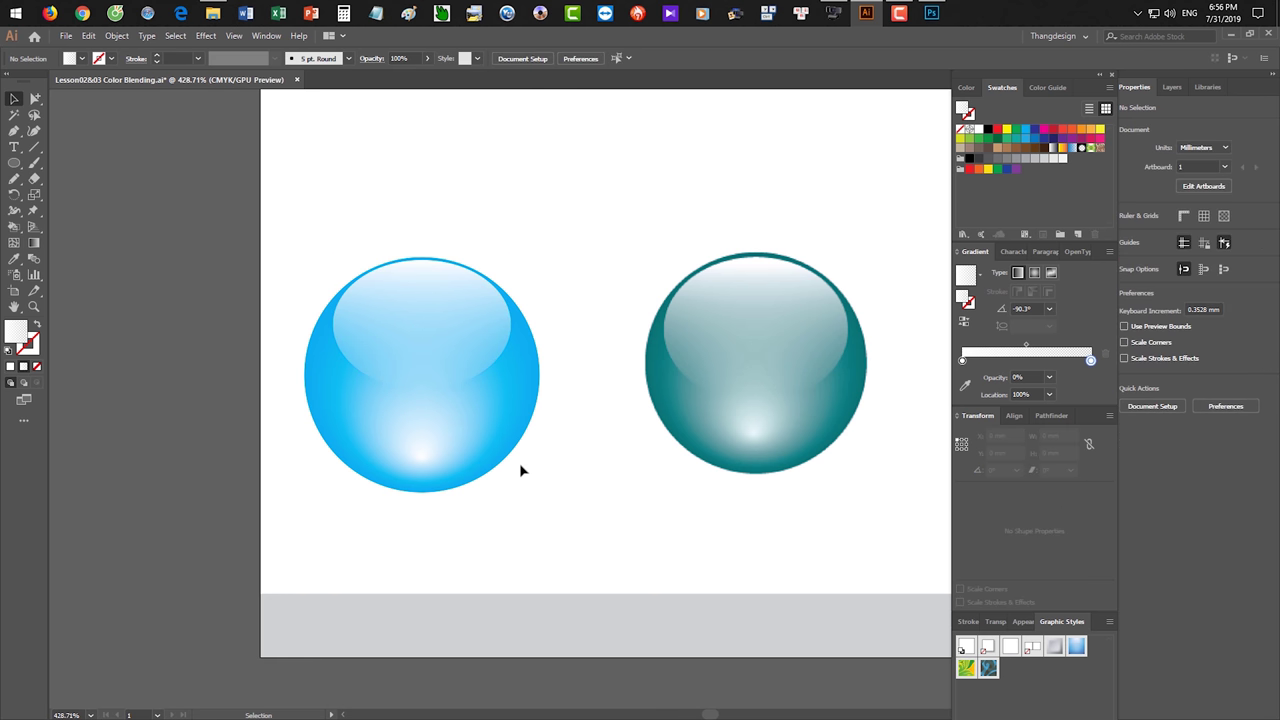
left_click(466, 340)
left_click_drag(1024, 362, 1006, 362)
left_click(588, 502)
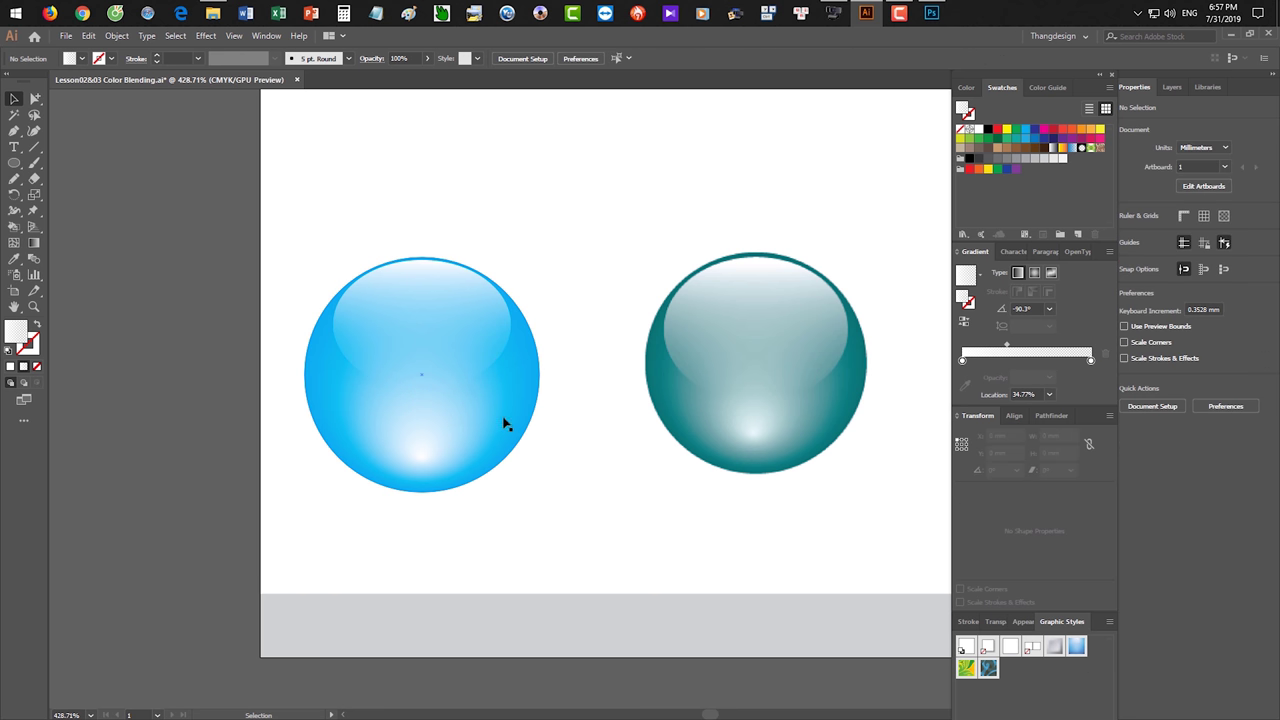
left_click(472, 340)
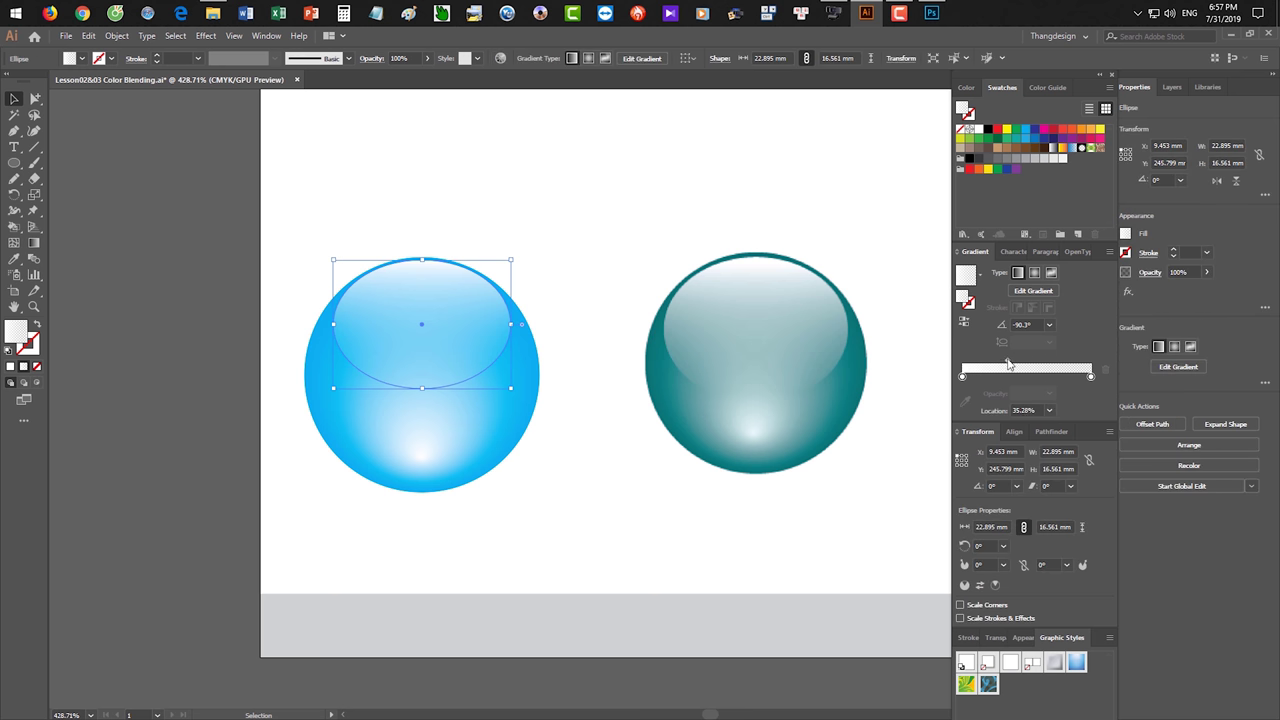
left_click(635, 528)
scroll(624, 530, "down", 2)
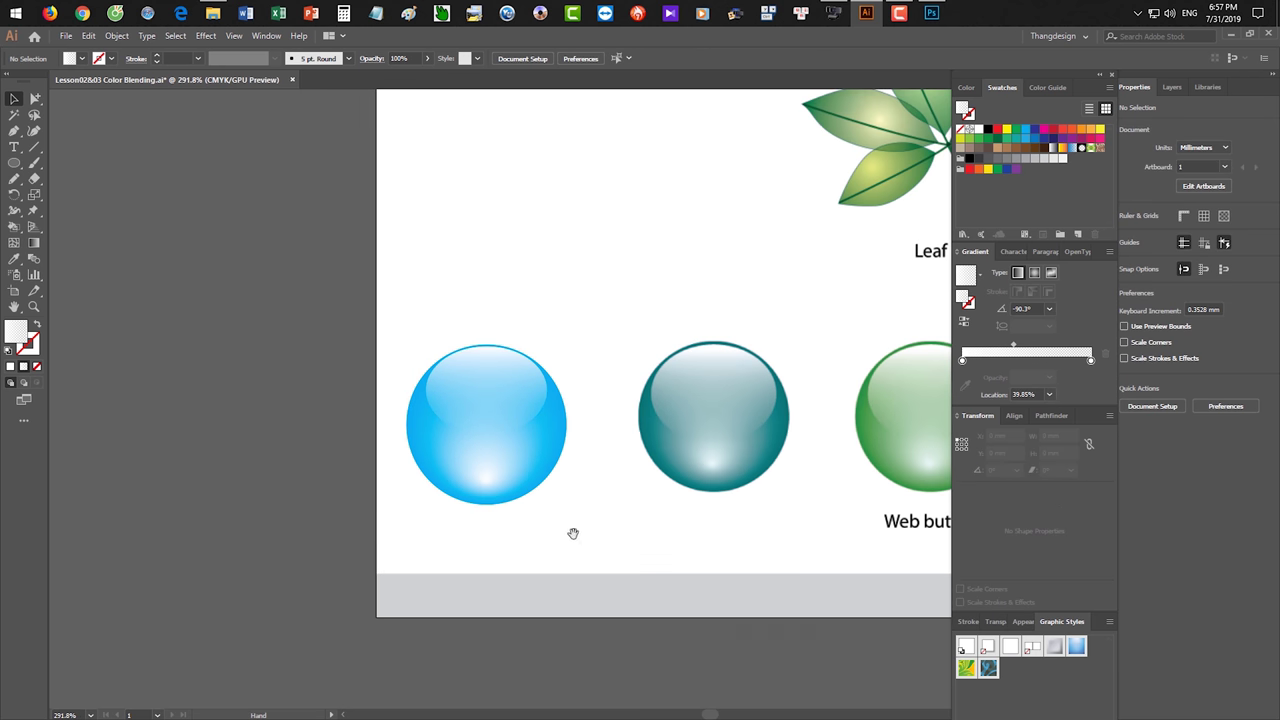
Alt-drag the blue sphere to the left and repeat with Ctrl+D for two copies.
scroll(565, 408, "up", 2)
left_click_drag(430, 237, 693, 436)
left_click_drag(594, 346, 372, 346)
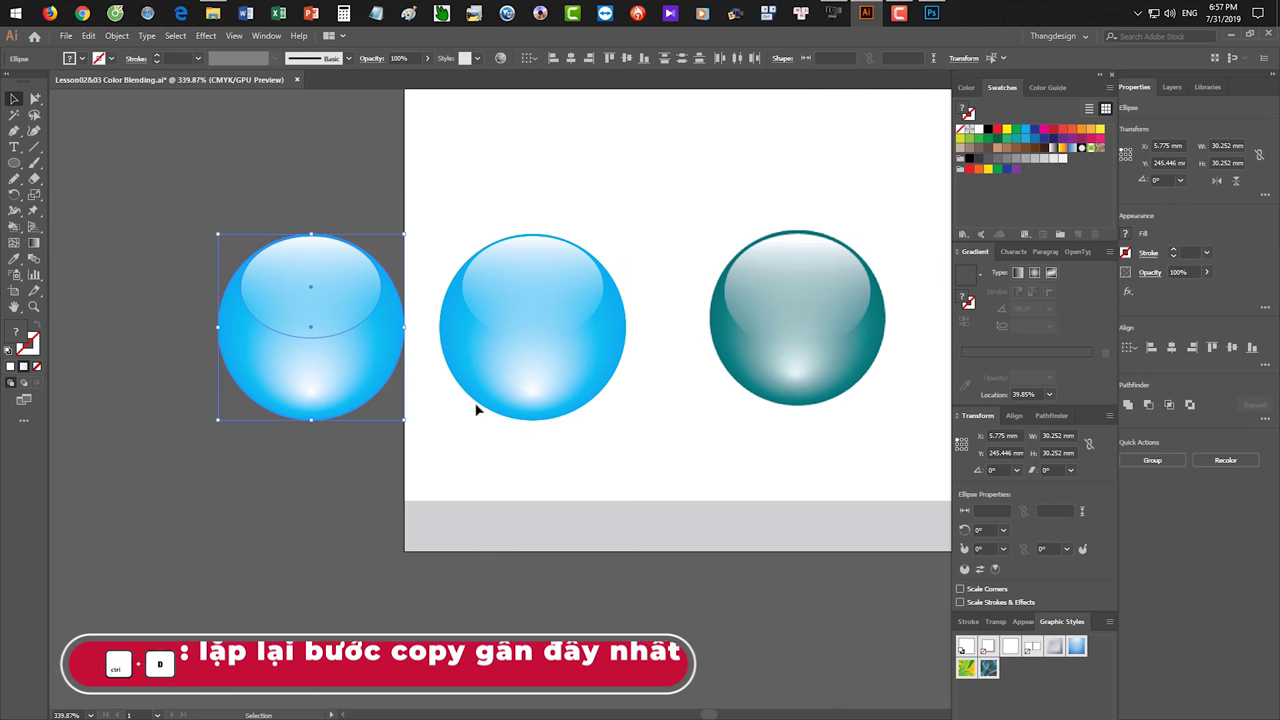
key("ctrl+d")
scroll(603, 494, "left", 3)
Recolour the middle copy's gradient magenta and the leftmost copy's orange.
left_click(491, 391)
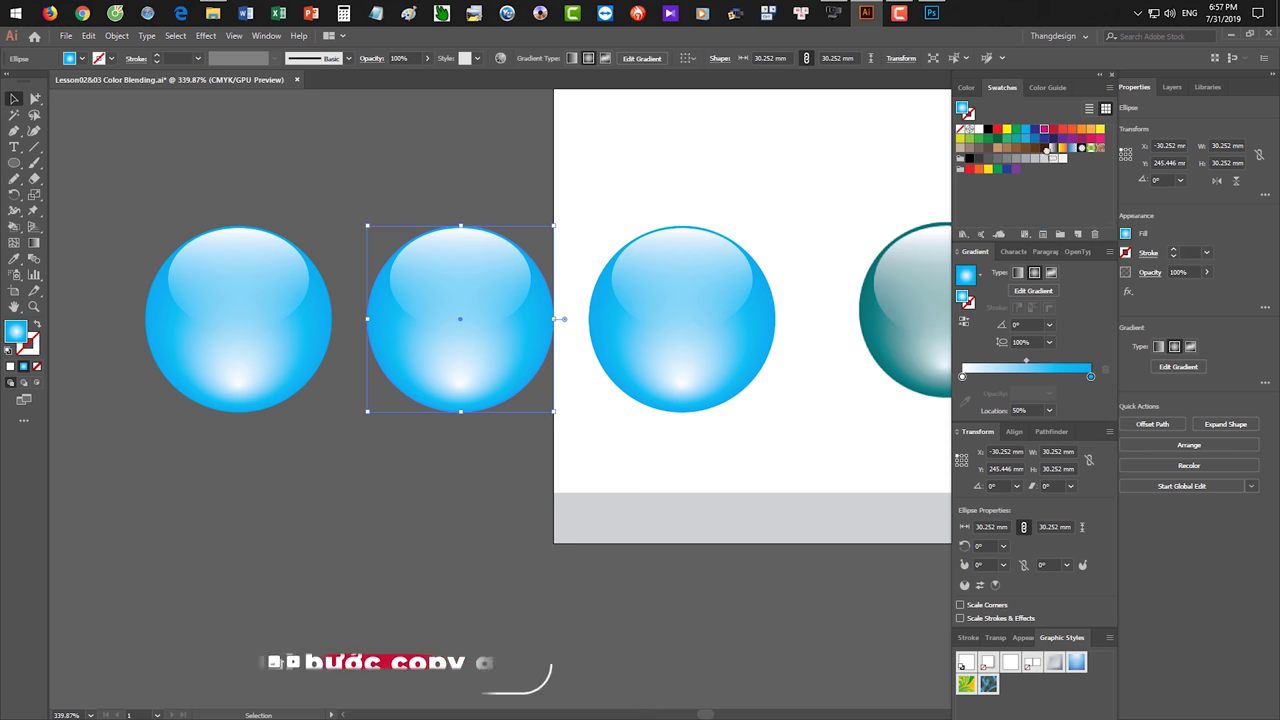
left_click_drag(1044, 130, 1090, 376)
left_click(279, 392)
left_click_drag(1073, 131, 1090, 376)
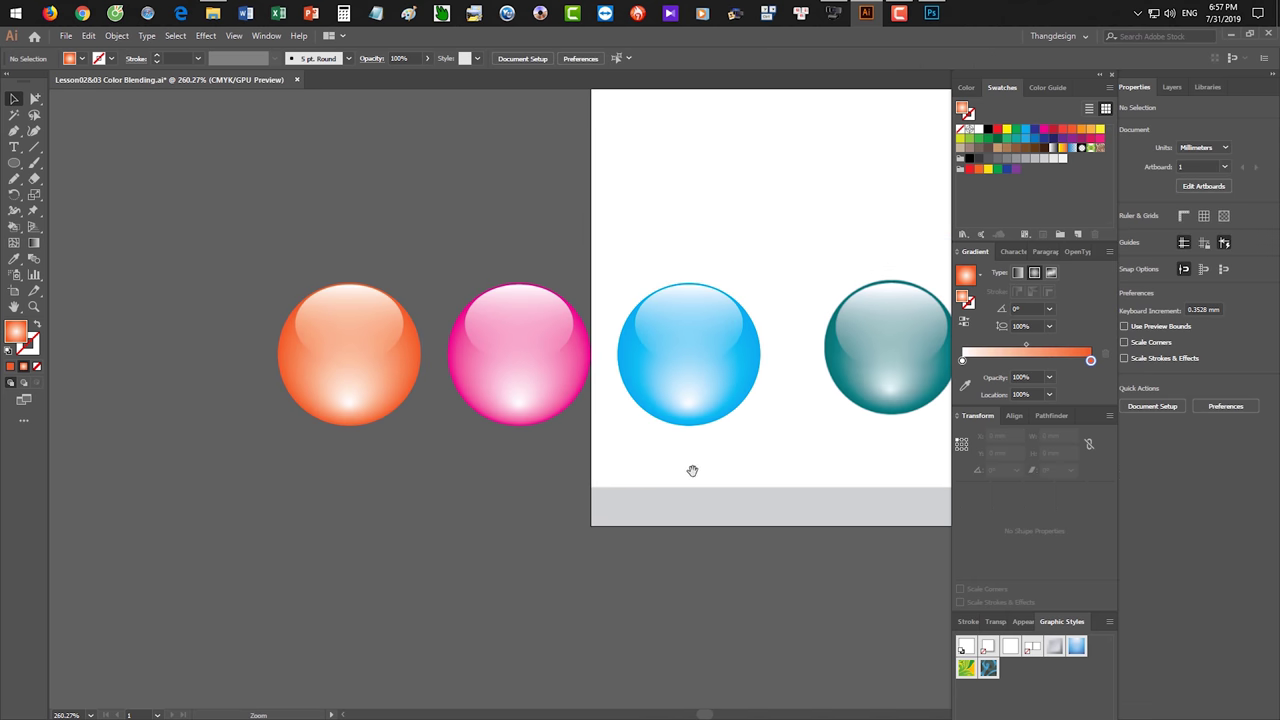
left_click_drag(722, 470, 694, 466)
left_click(820, 422)
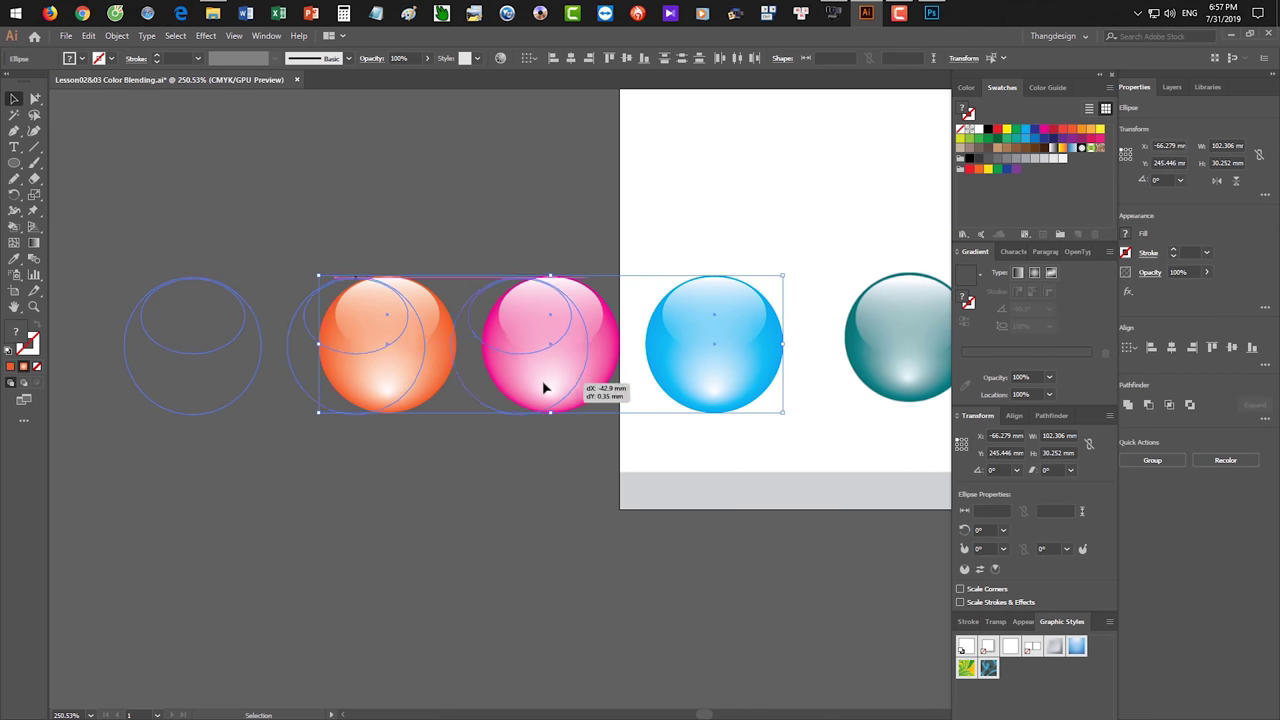
mouse_move(594, 498)
left_mouse_down()
mouse_move(681, 550)
mouse_move(635, 537)
left_mouse_up()
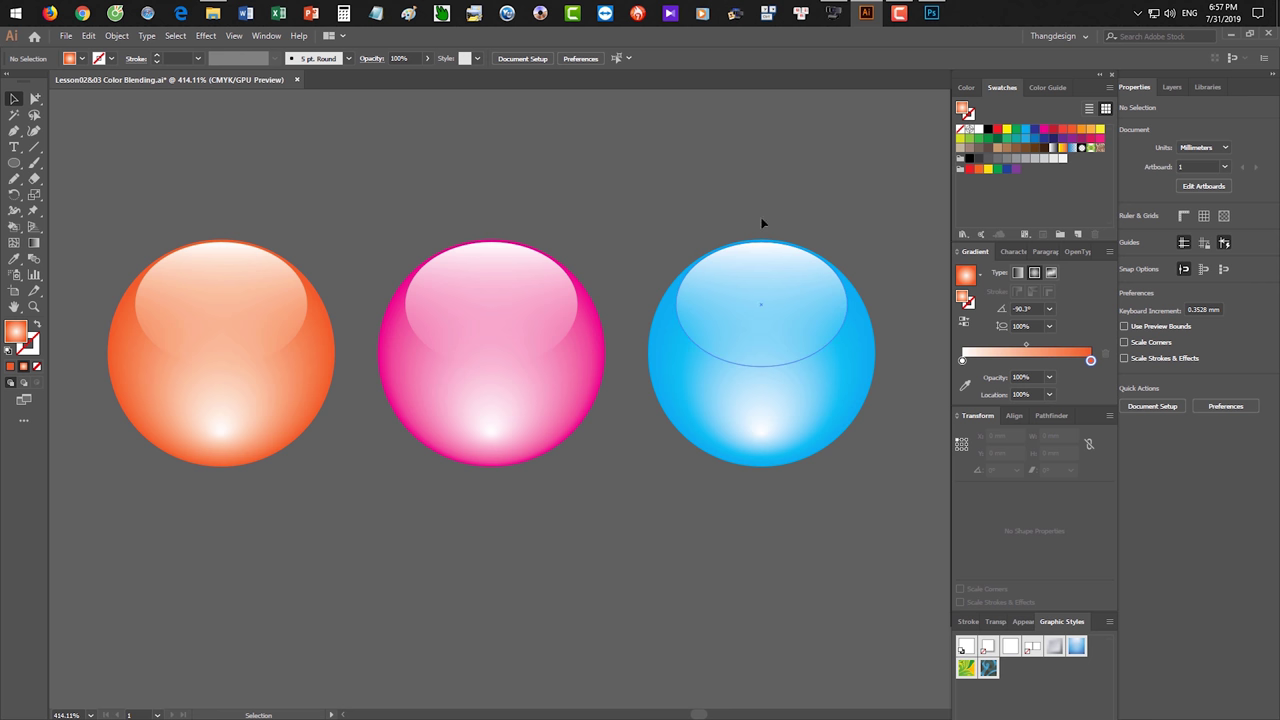
Zoom out and pan to view the leaf, web buttons and cs2 Logo artwork.
mouse_move(899, 13)
scroll(443, 283, "down", 5)
left_click_drag(920, 300, 450, 330)
left_click_drag(667, 274, 658, 444)
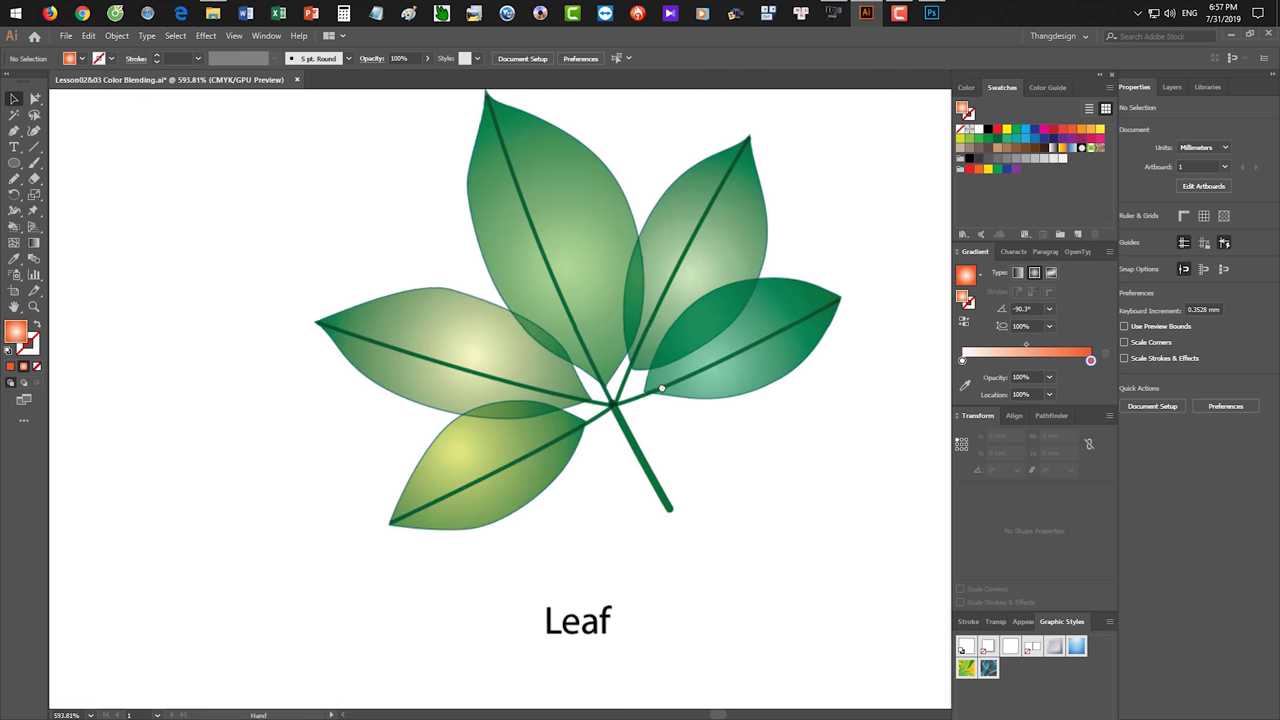
mouse_move(767, 299)
left_mouse_down()
mouse_move(678, 366)
mouse_move(657, 449)
left_mouse_up()
mouse_move(677, 371)
left_mouse_down()
mouse_move(630, 175)
mouse_move(731, 360)
left_mouse_up()
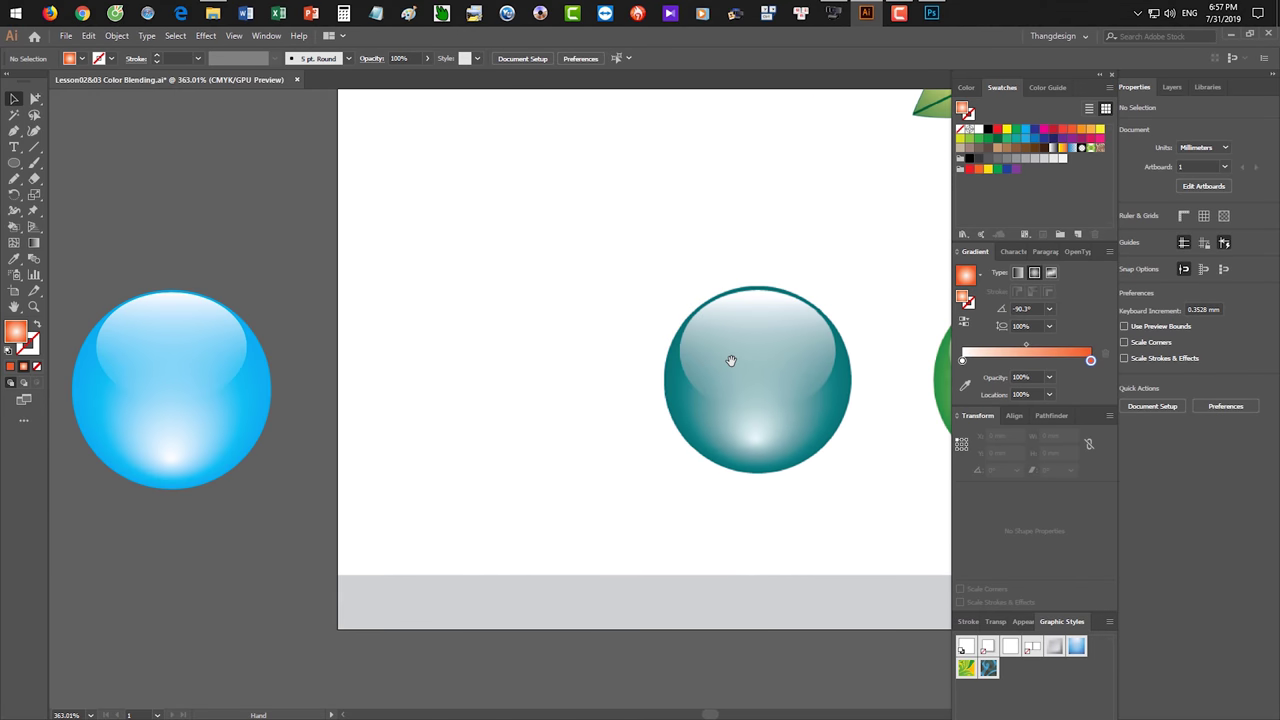
mouse_move(406, 349)
left_mouse_down()
mouse_move(799, 342)
mouse_move(563, 420)
left_mouse_up()
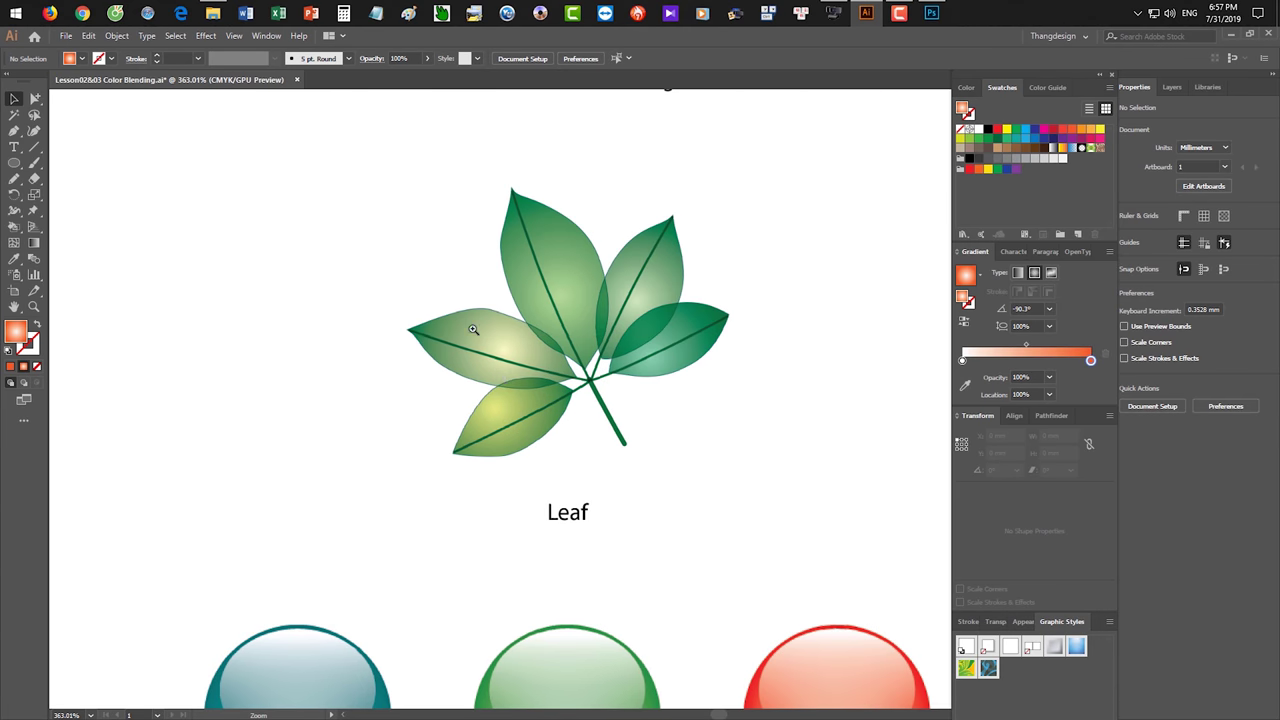
Inspect the Leaf artwork up close, then scroll to the orange cs2 Logo flower.
left_click_drag(600, 336, 680, 336)
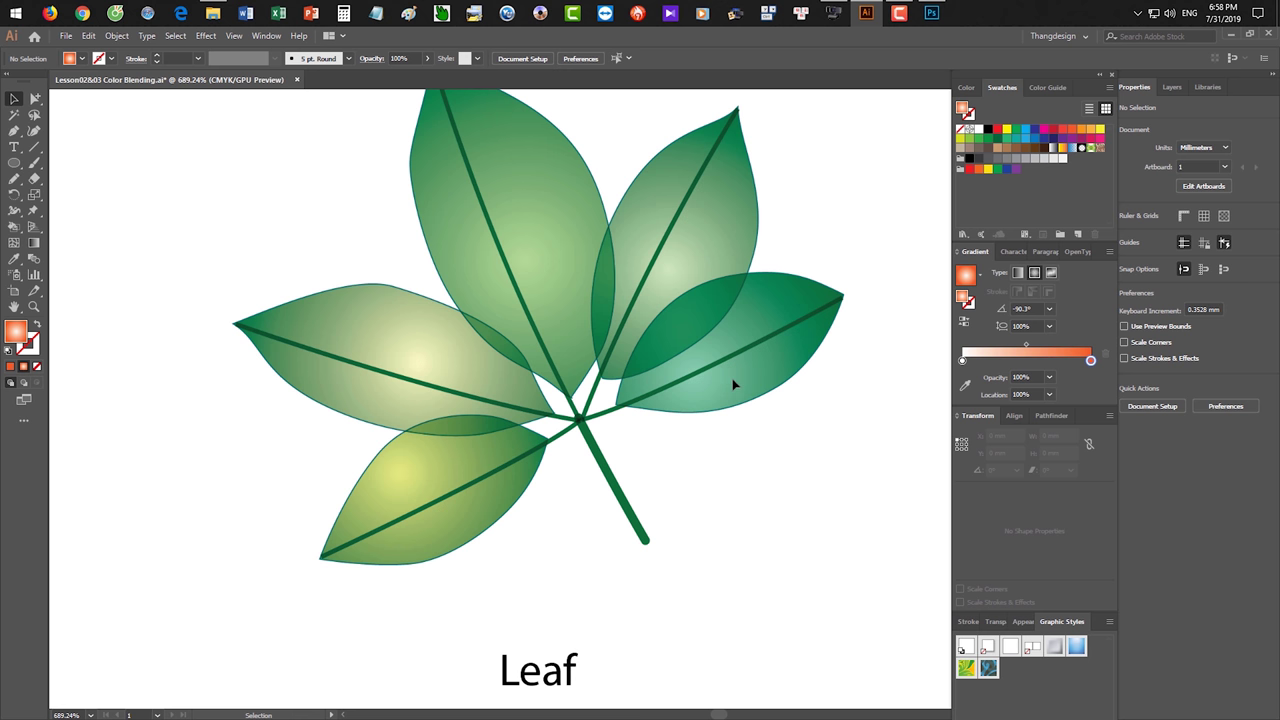
scroll(760, 420, "right", 3)
scroll(700, 460, "up", 3)
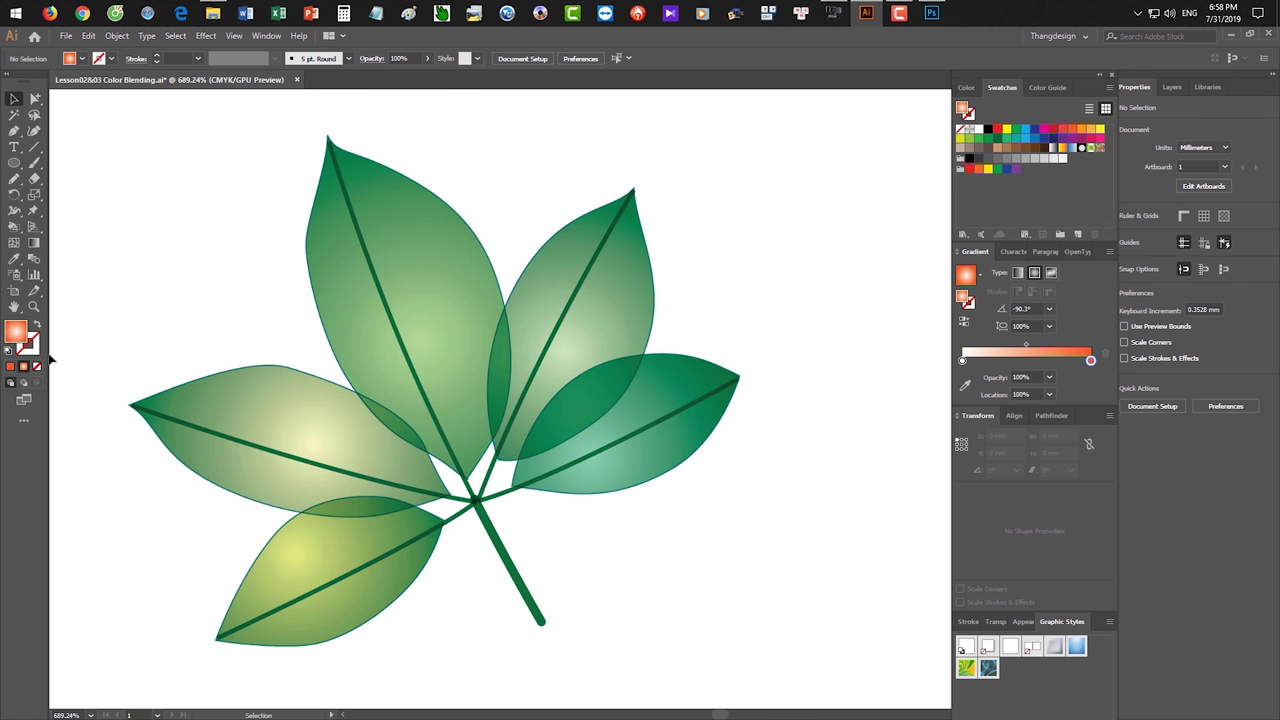
left_click(34, 147)
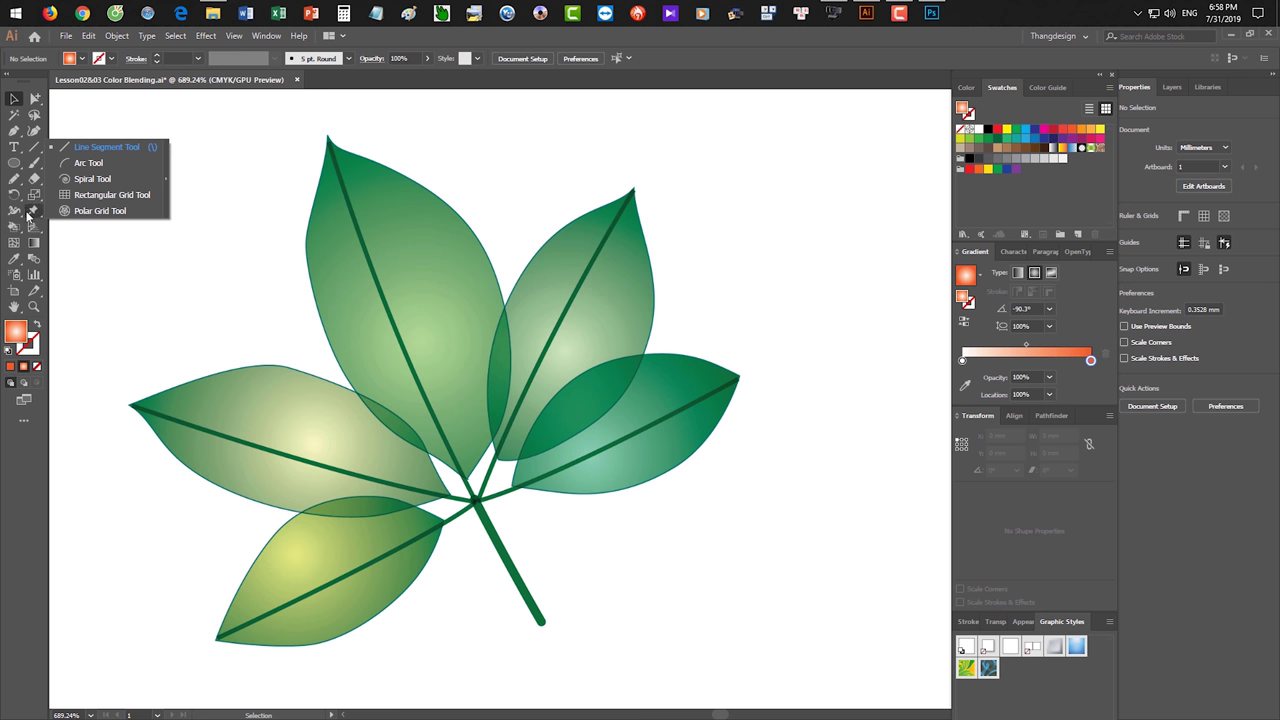
left_click(22, 99)
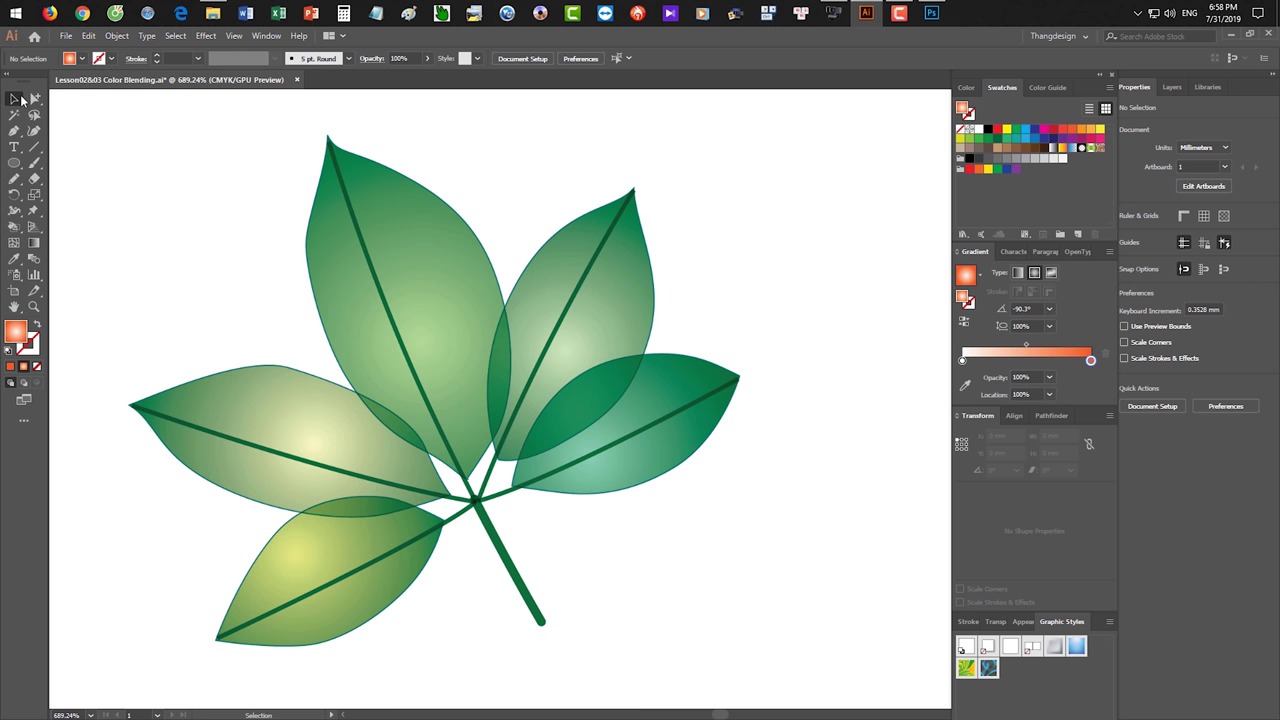
left_click_drag(663, 418, 669, 408)
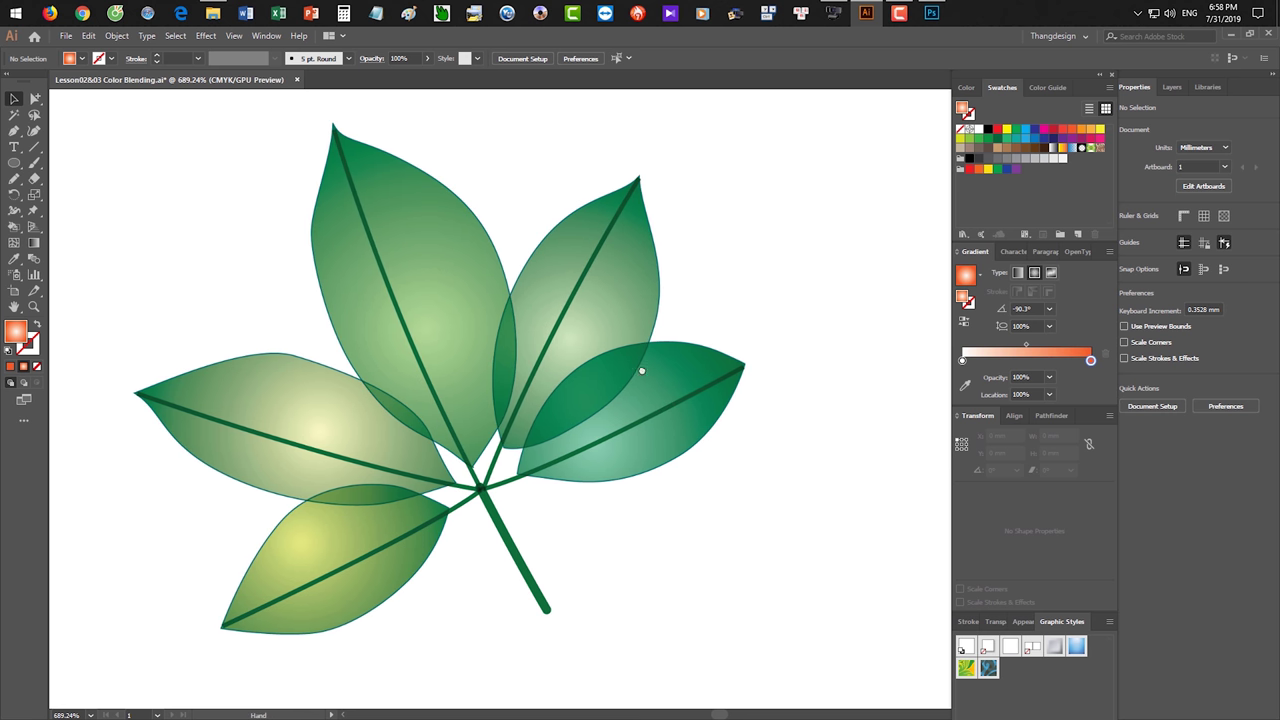
scroll(617, 380, "up", 5)
scroll(629, 420, "up", 3)
scroll(643, 529, "down", 1, "alt")
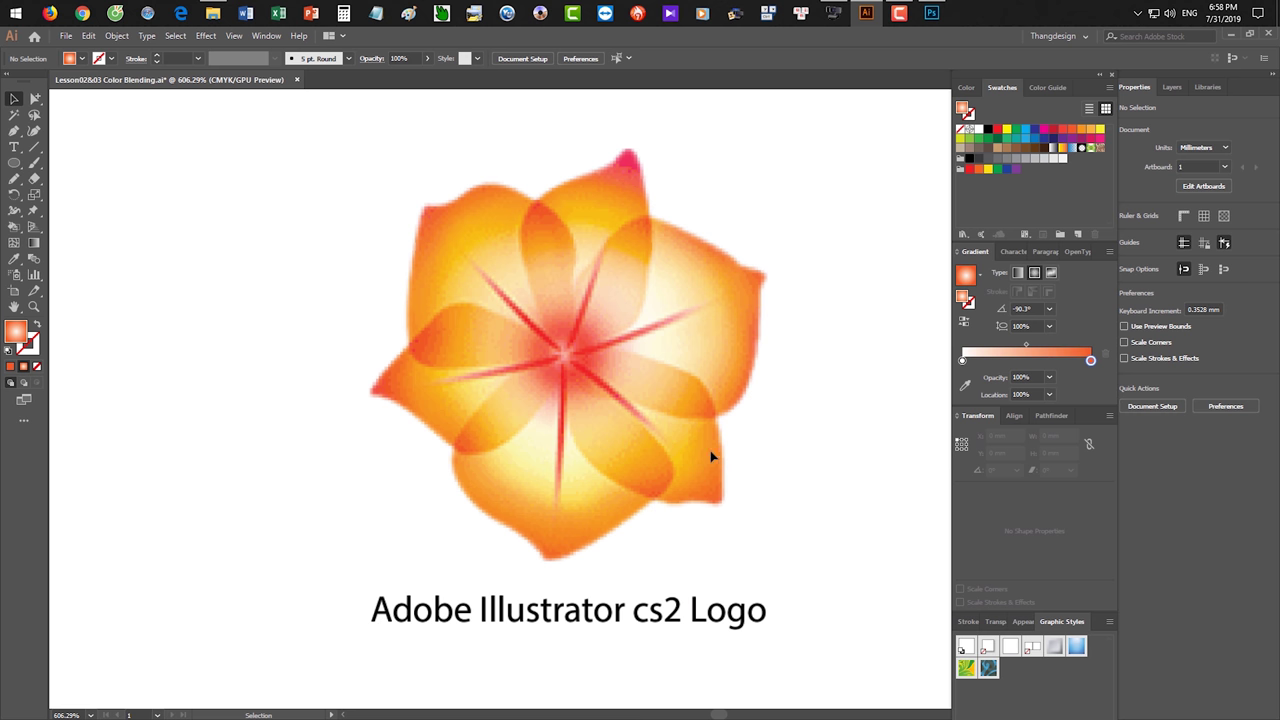
Scroll from the cs2 Logo flower past the feather down to the Leaf and three web buttons.
scroll(711, 457, "down", 5)
scroll(634, 591, "down", 5)
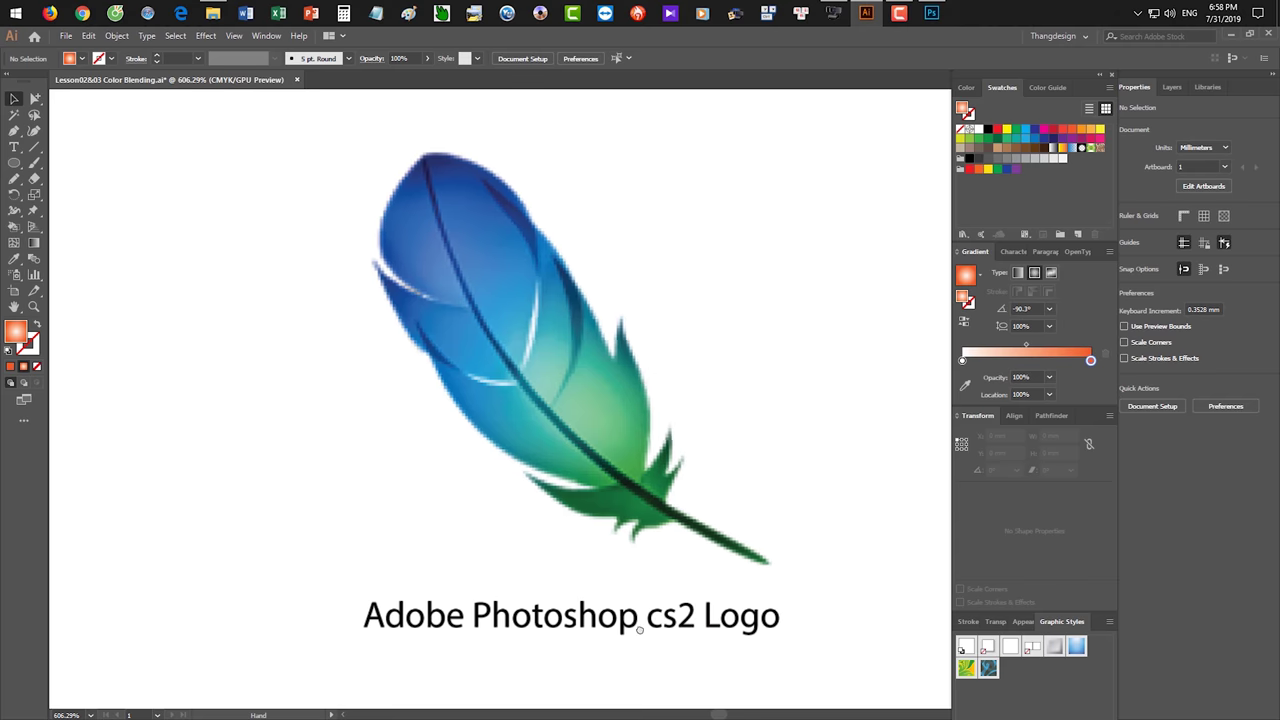
scroll(660, 520, "up", 1)
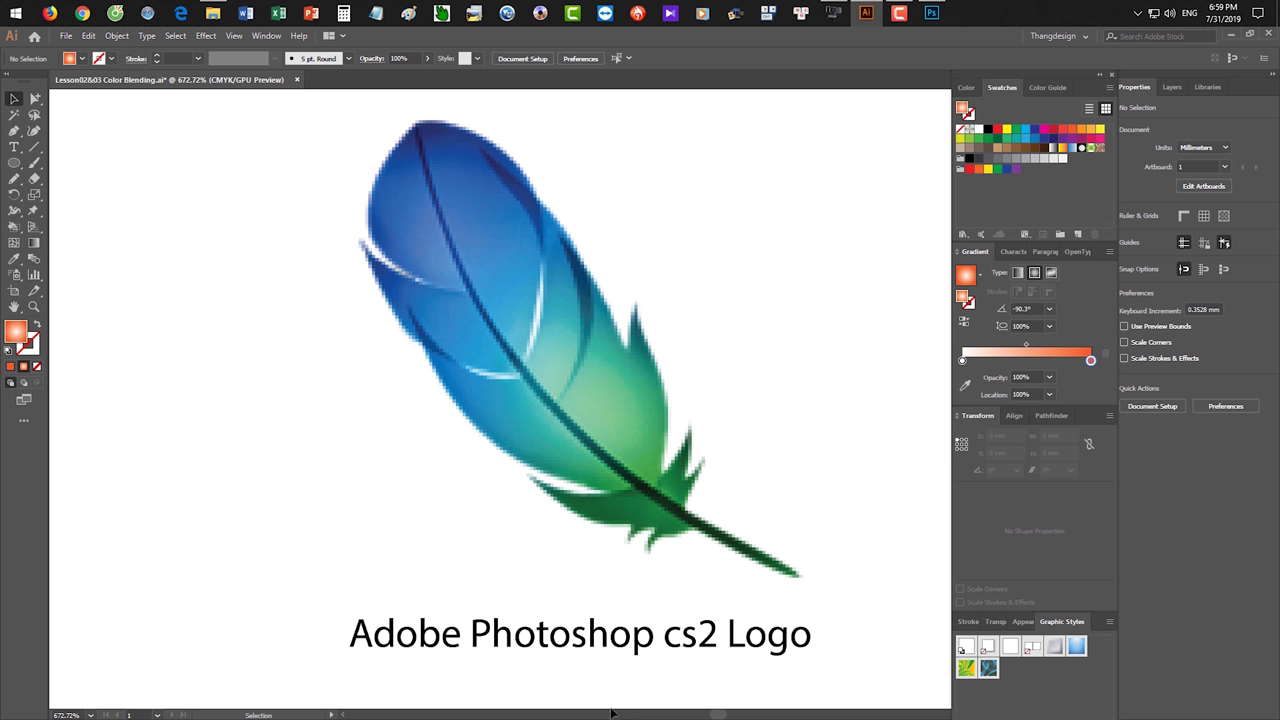
scroll(657, 614, "down", 3)
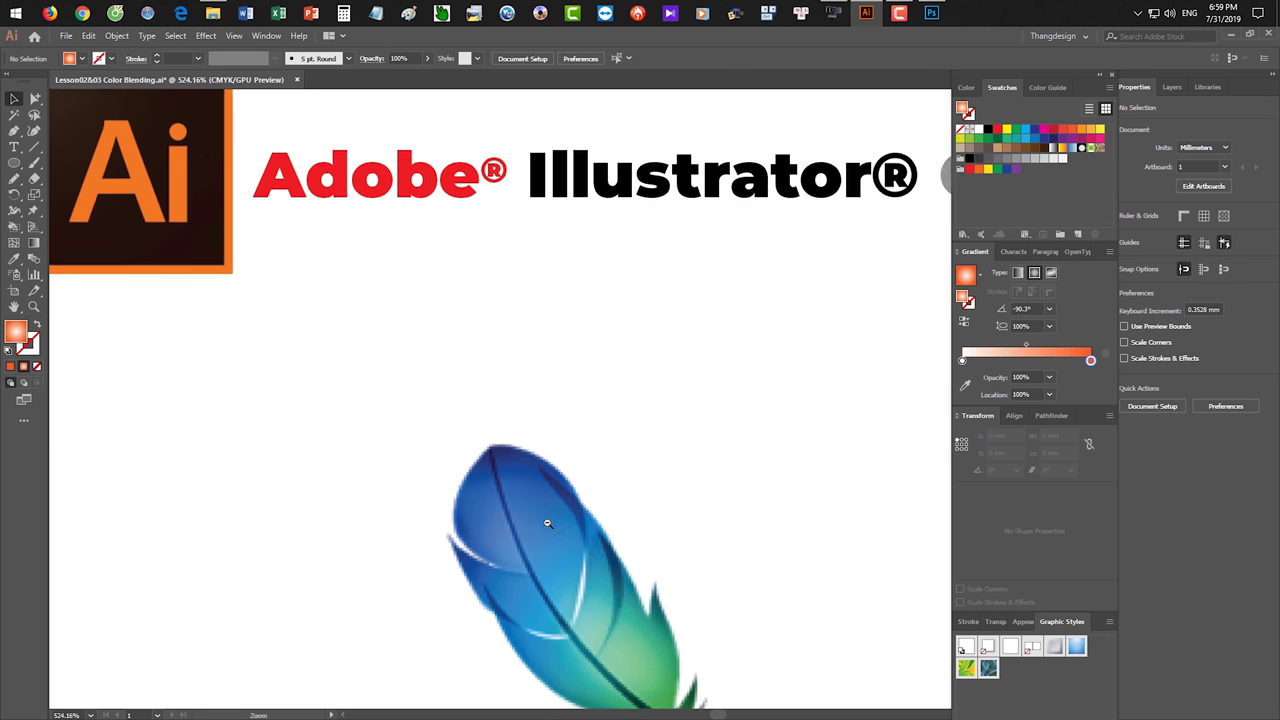
scroll(576, 316, "down", 2)
scroll(576, 316, "down", 2)
scroll(669, 480, "down", 2)
scroll(640, 510, "down", 2)
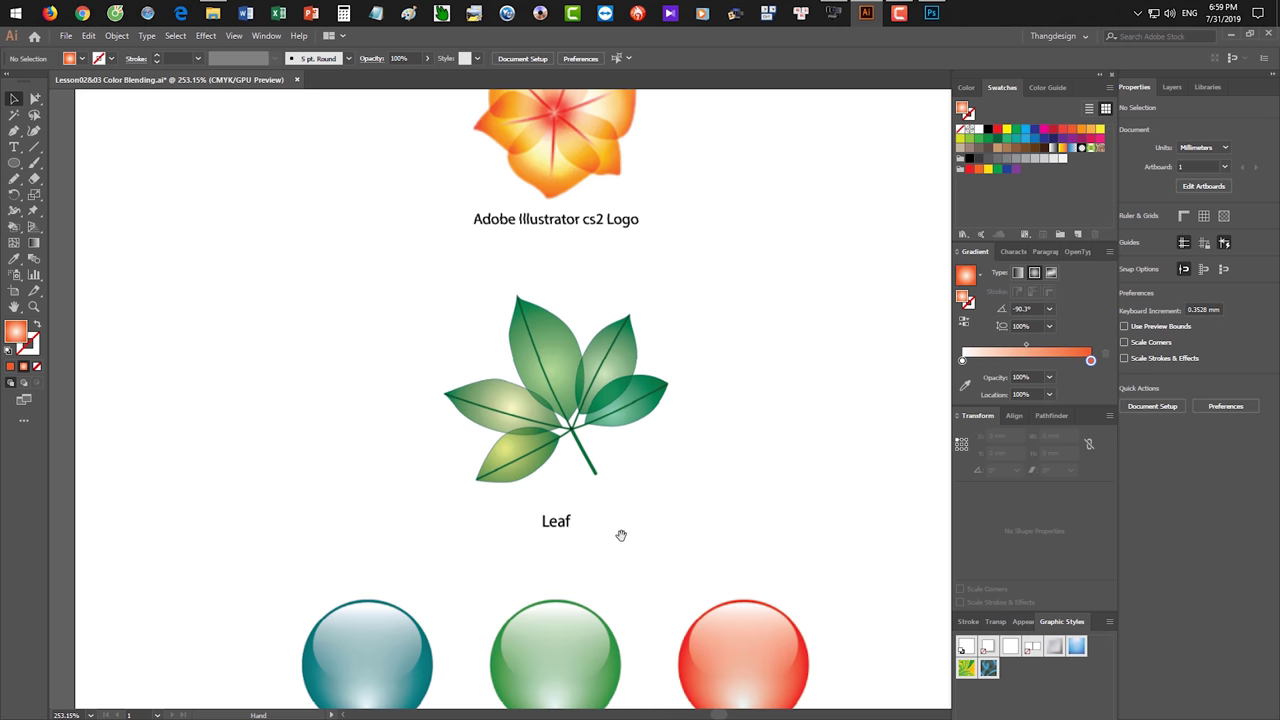
scroll(620, 534, "down", 2)
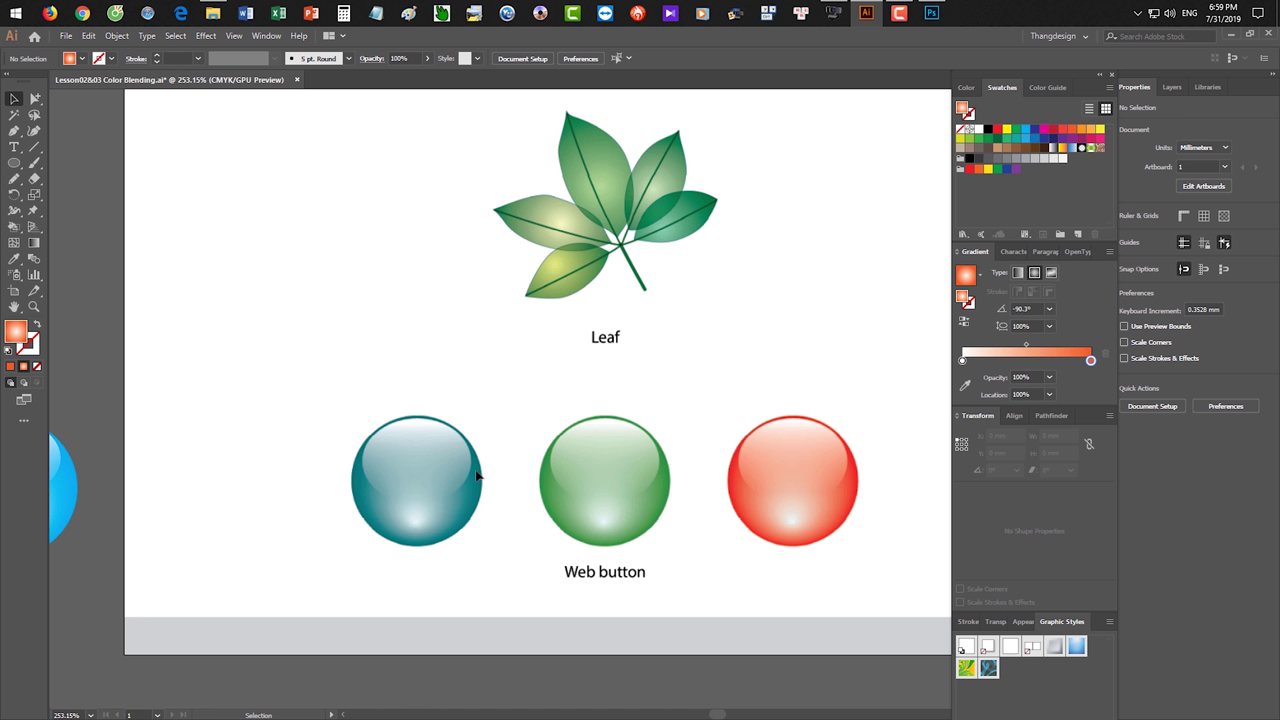
key("a")
key("v")
key("ctrl+w")
Close the colour-blending file without saving and put File Explorer away.
key("n")
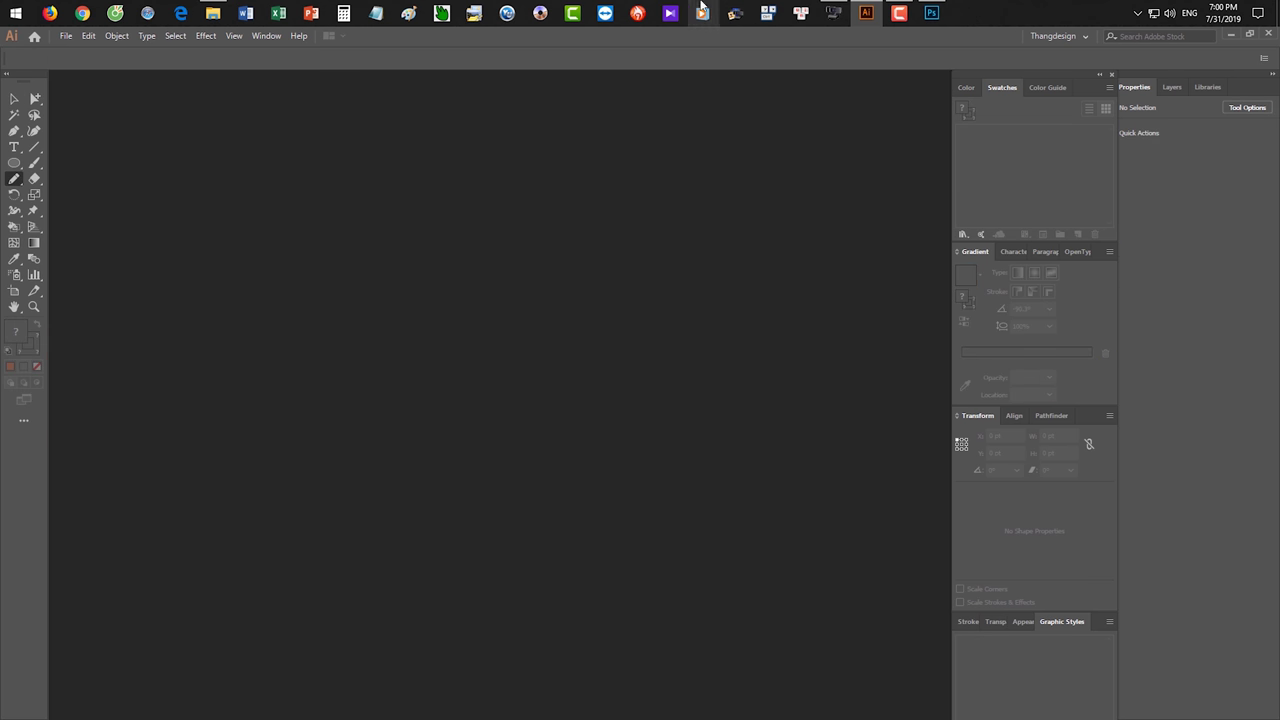
left_click(221, 17)
left_click_drag(740, 172, 534, 132)
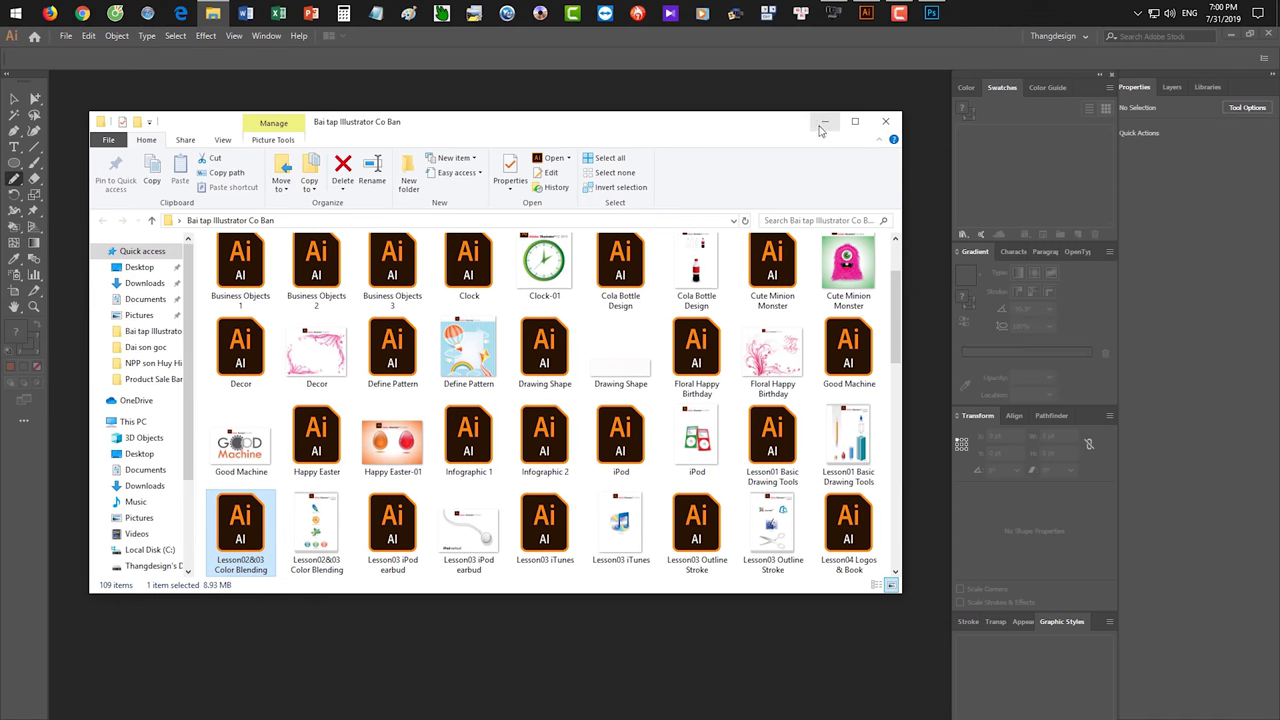
left_click(820, 126)
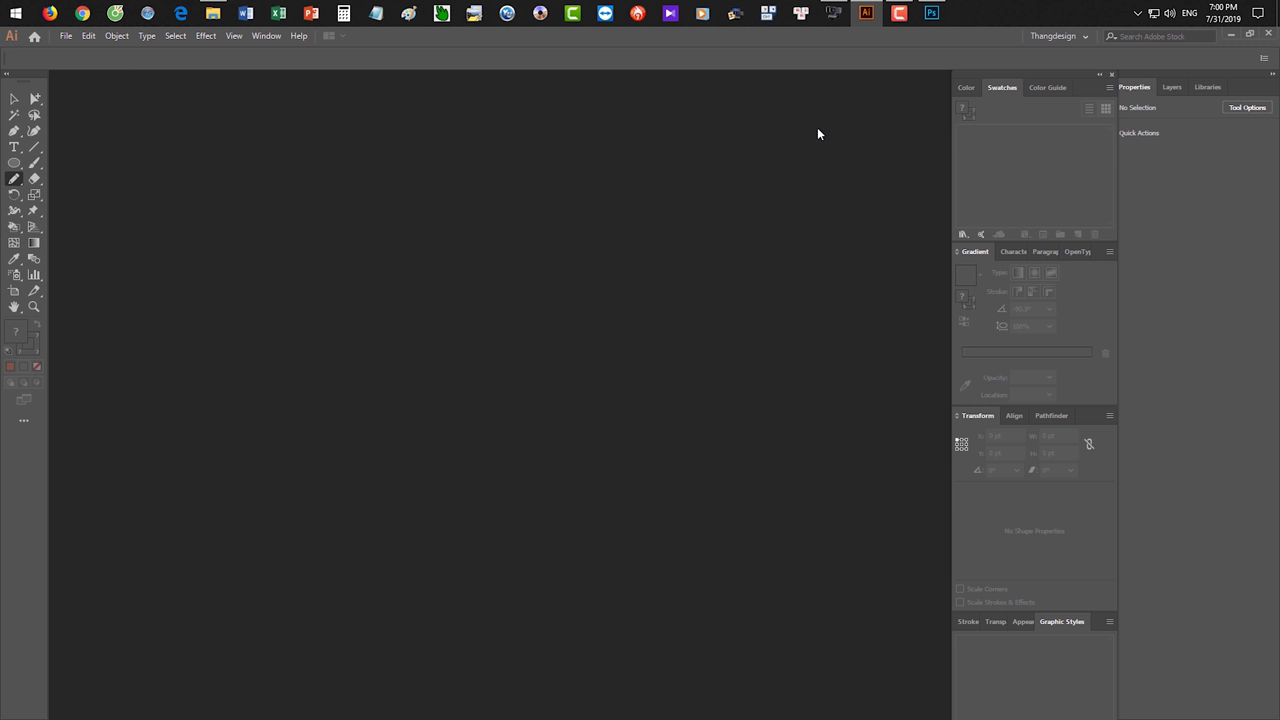
left_click(866, 13)
left_click(866, 12)
Create a new blank document, Untitled-2, and pan its artboard into view.
key("ctrl+n")
key("Return")
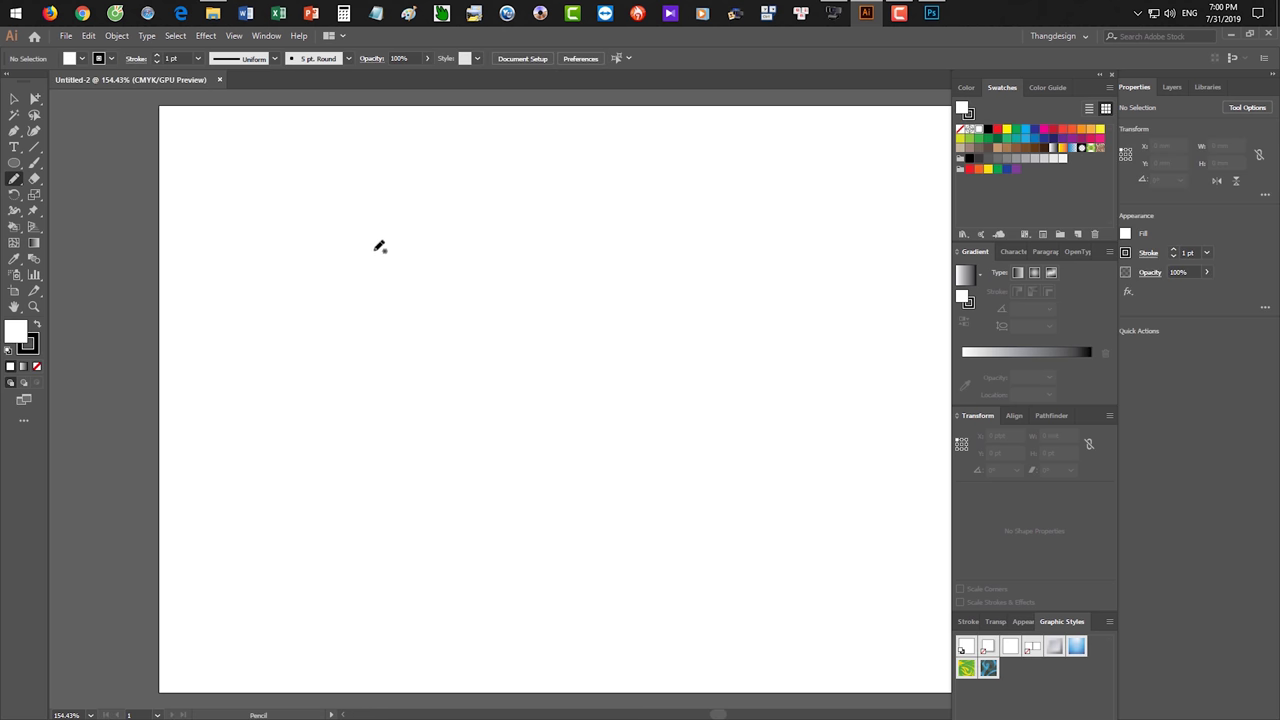
key("v")
left_click_drag(389, 269, 369, 272)
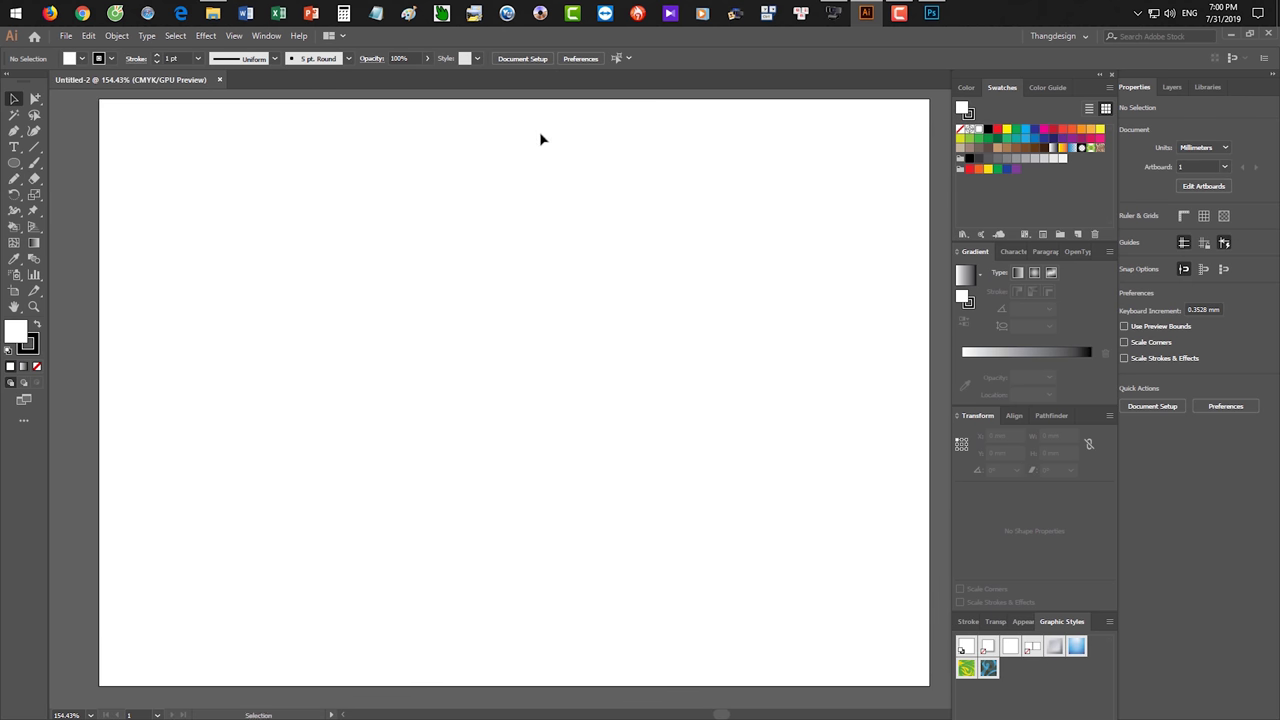
left_click(266, 36)
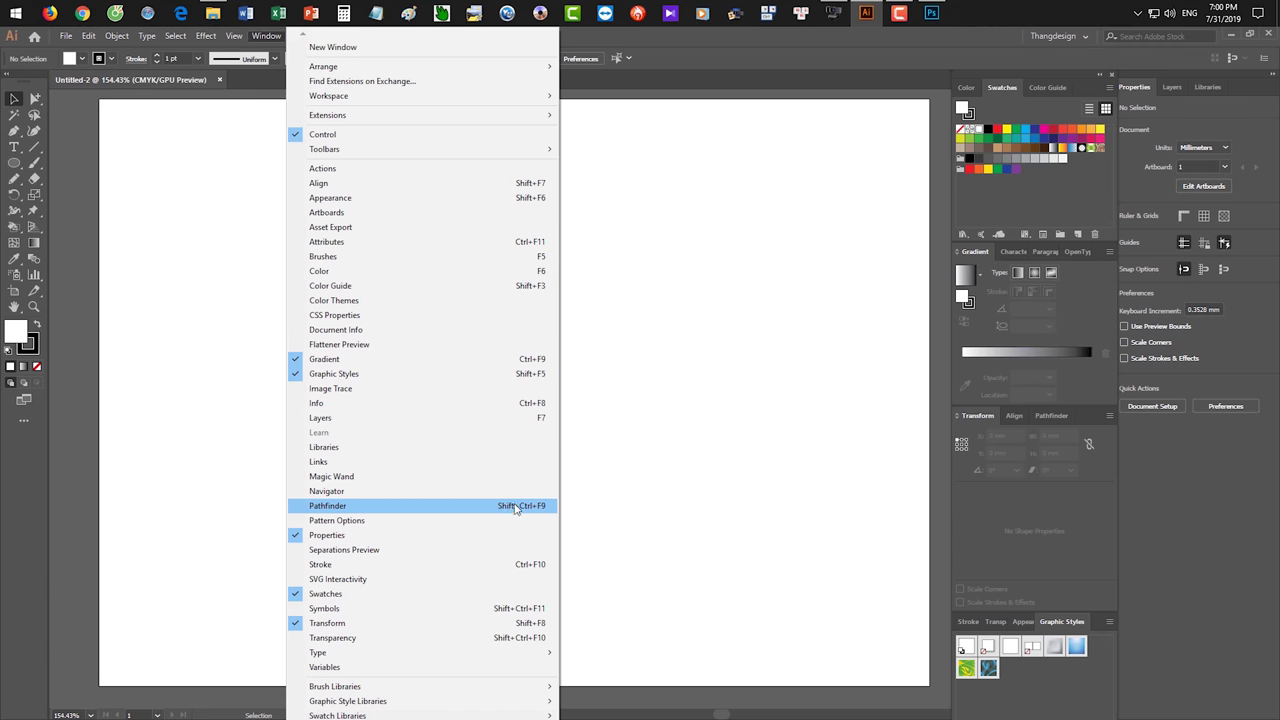
Paste the Window-menu capture into Photoshop and underline Window and Pathfinder in red.
left_click(933, 14)
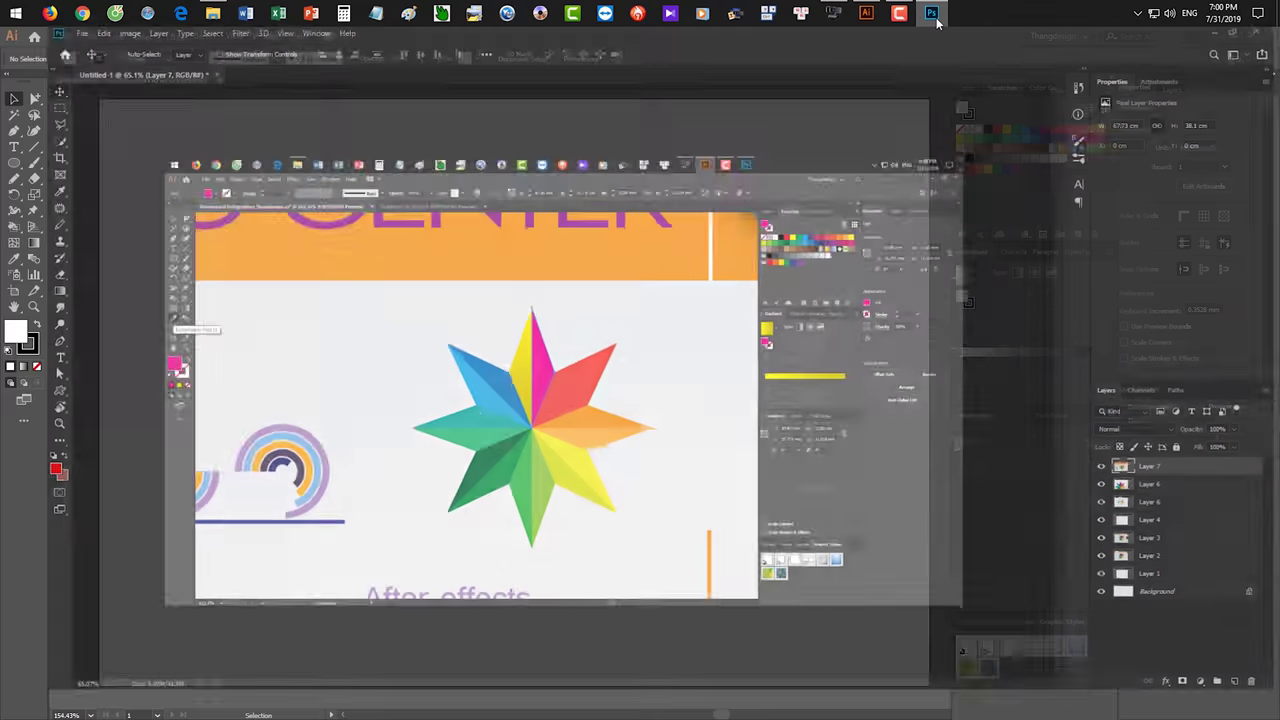
key("ctrl+v")
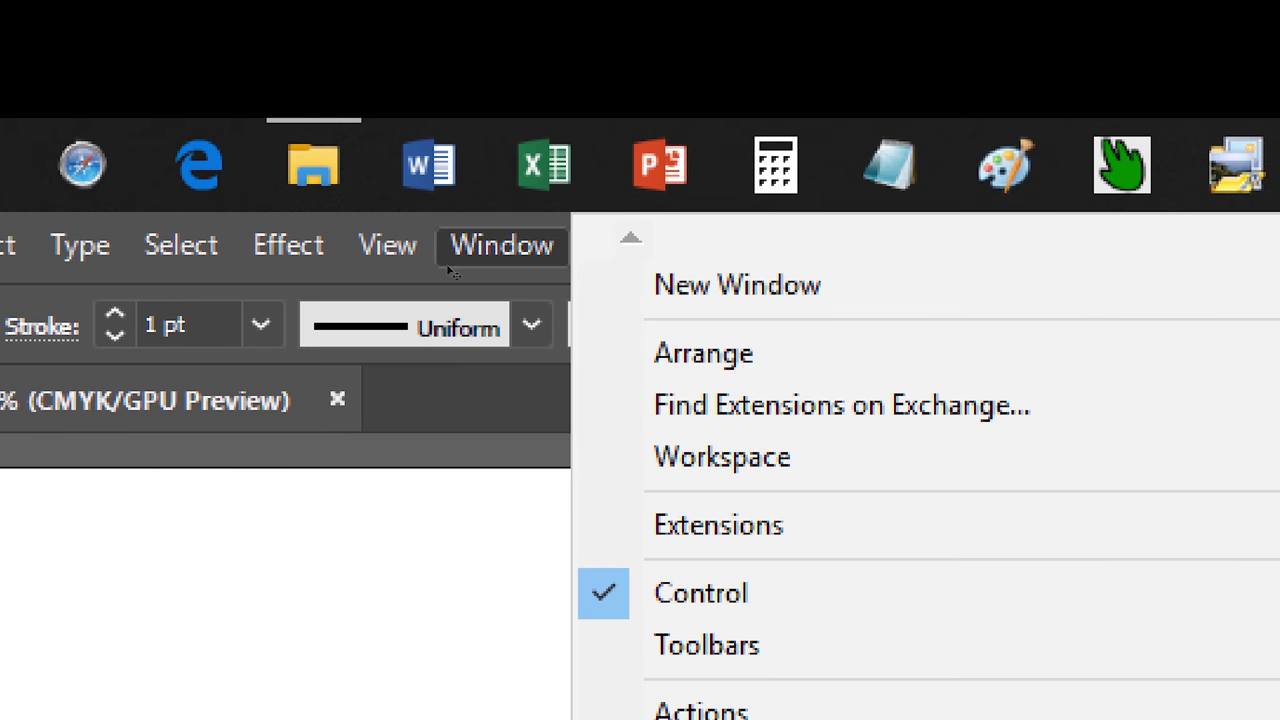
left_click_drag(438, 279, 617, 280)
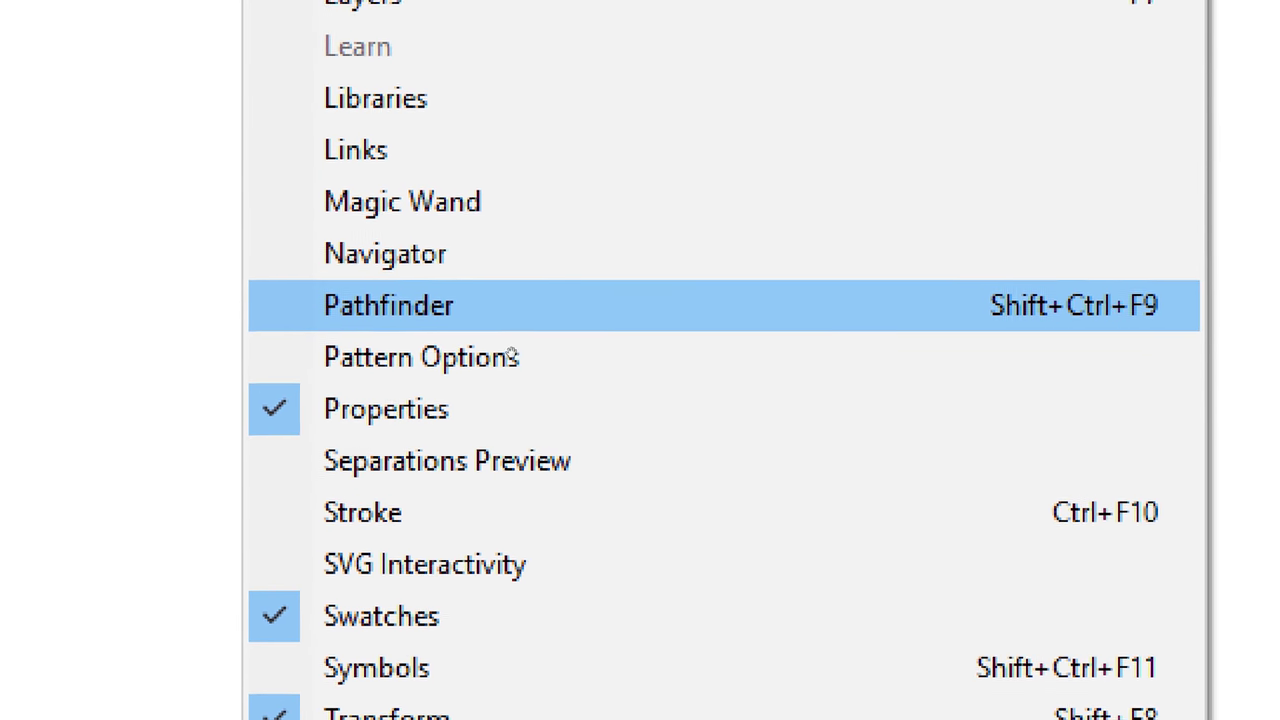
key("shift+ctrl+F9")
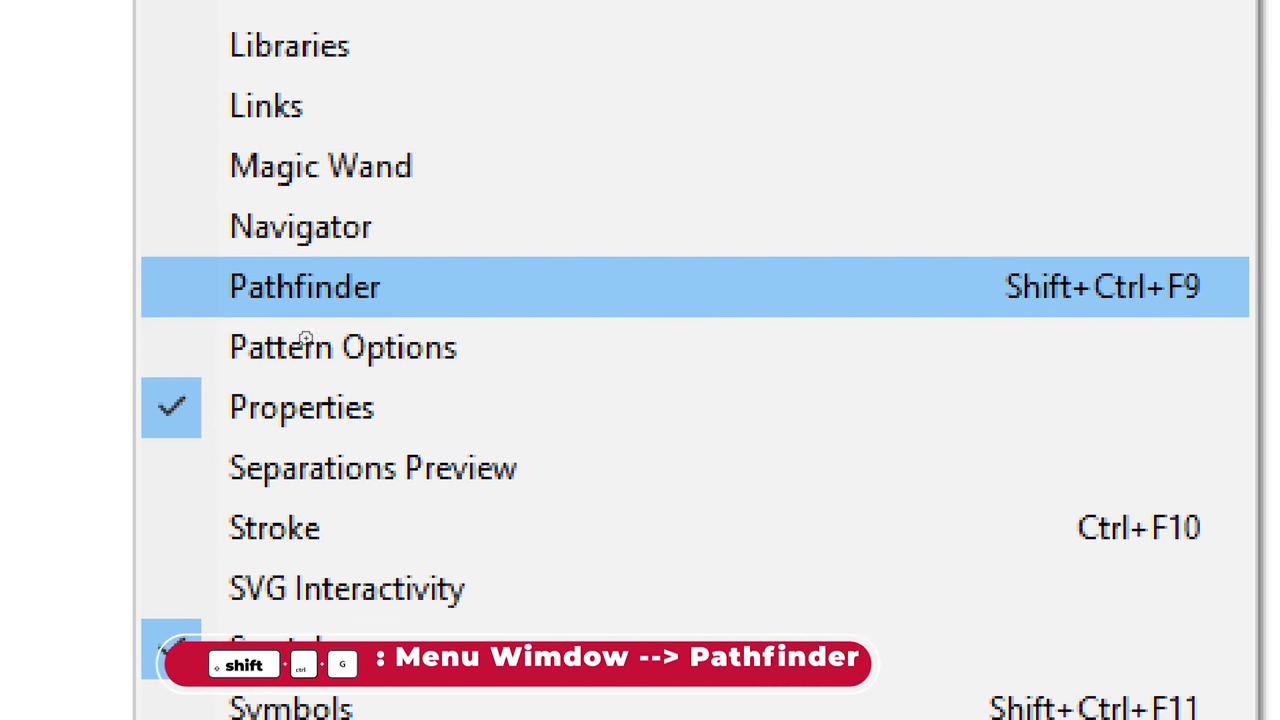
left_click_drag(205, 330, 1244, 330)
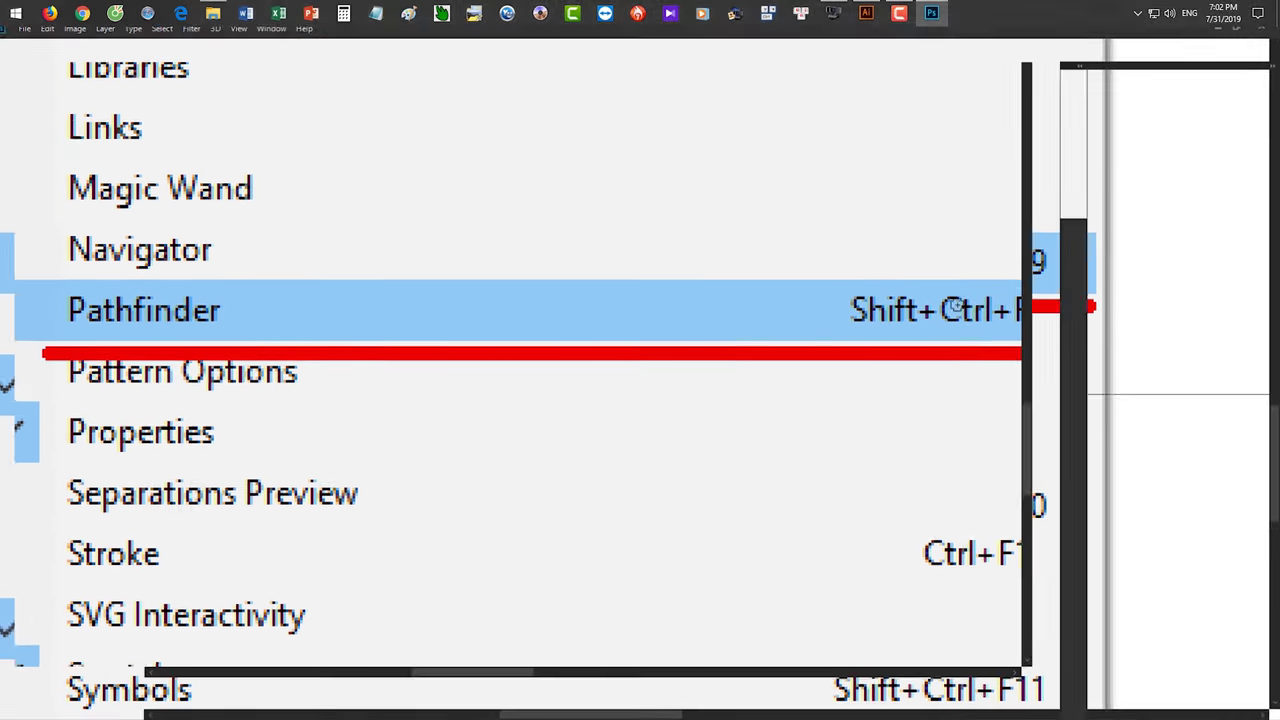
left_click(1038, 211)
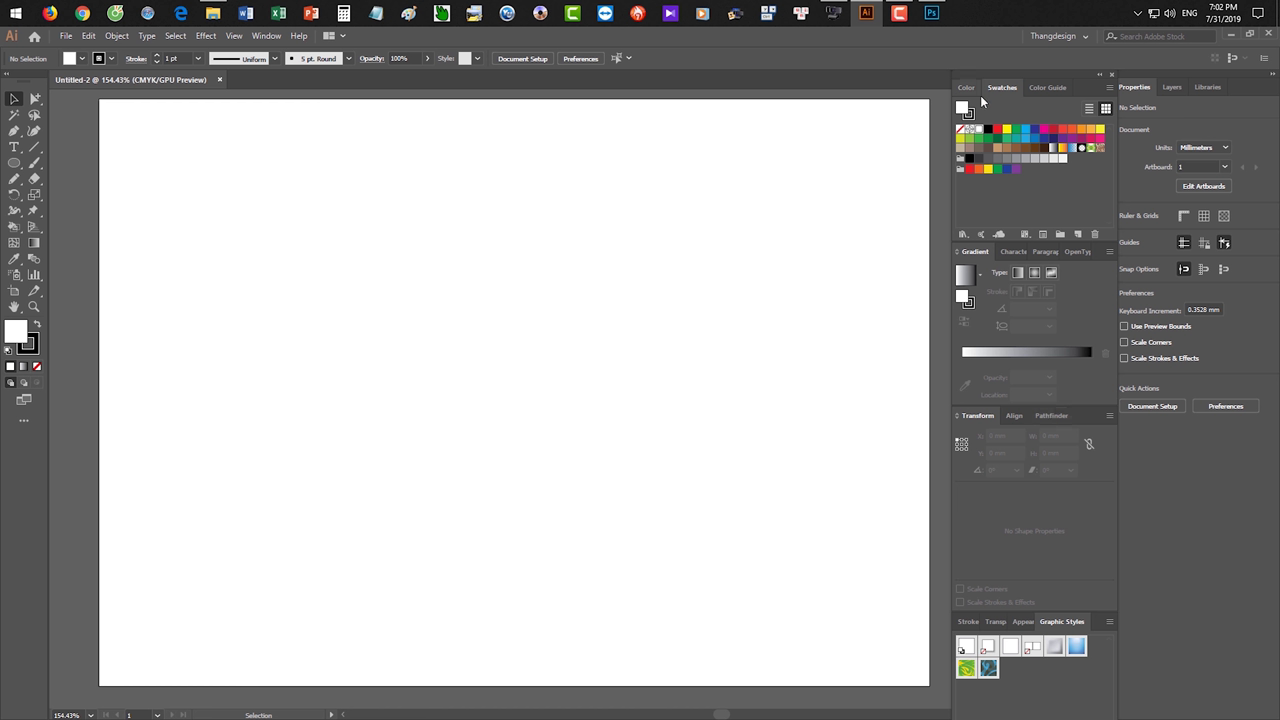
Browse the Color, Swatches and Color Guide panels, including the harmony rules list.
left_click(967, 88)
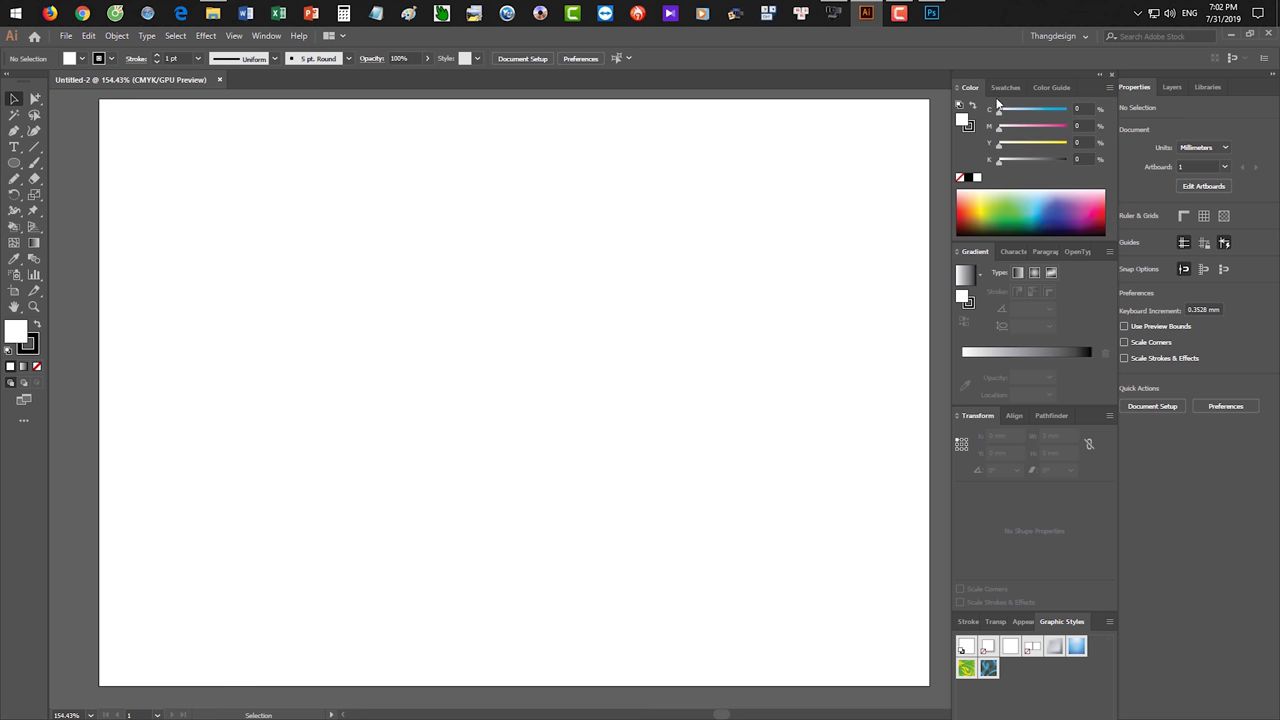
left_click(1004, 88)
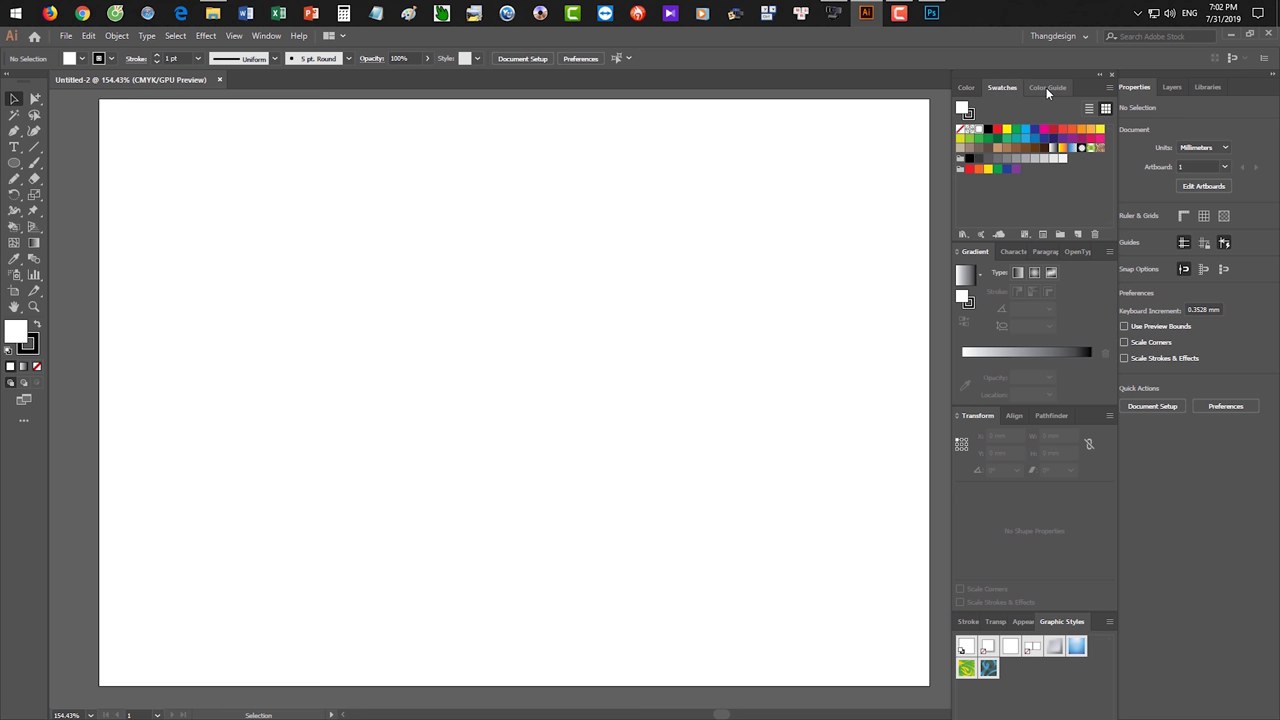
left_click(1047, 88)
left_click(1106, 108)
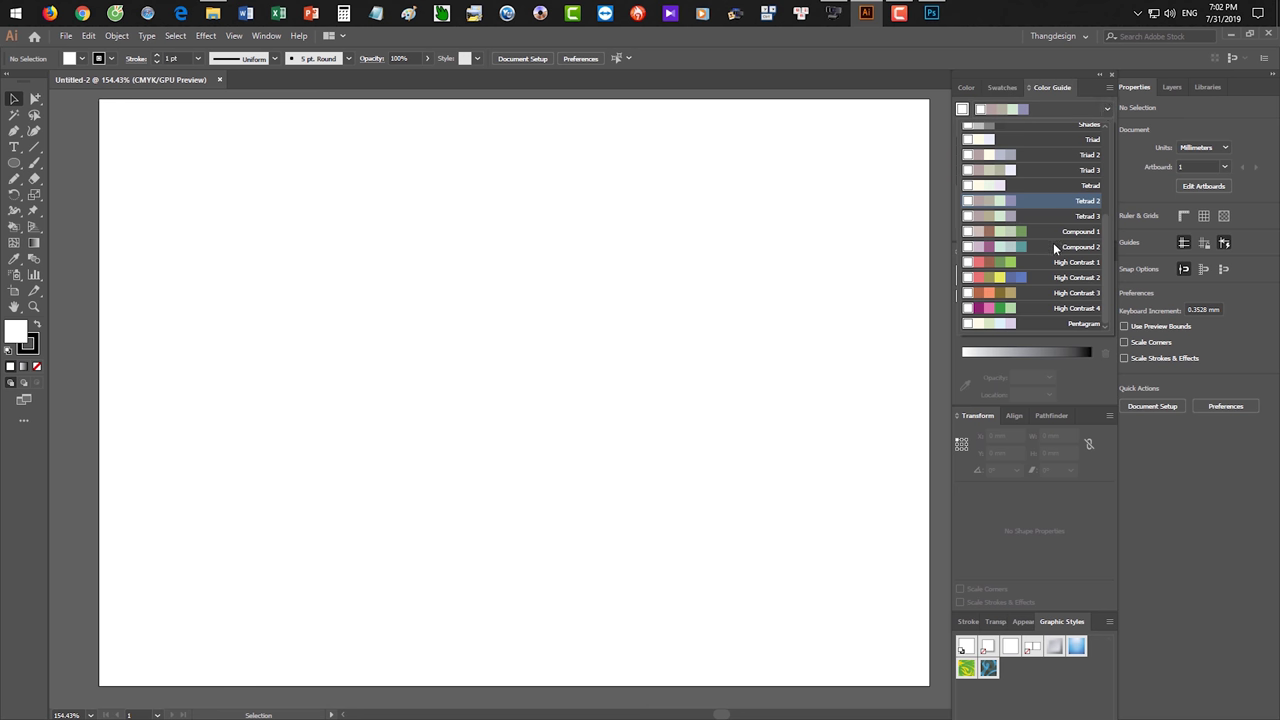
left_click(964, 92)
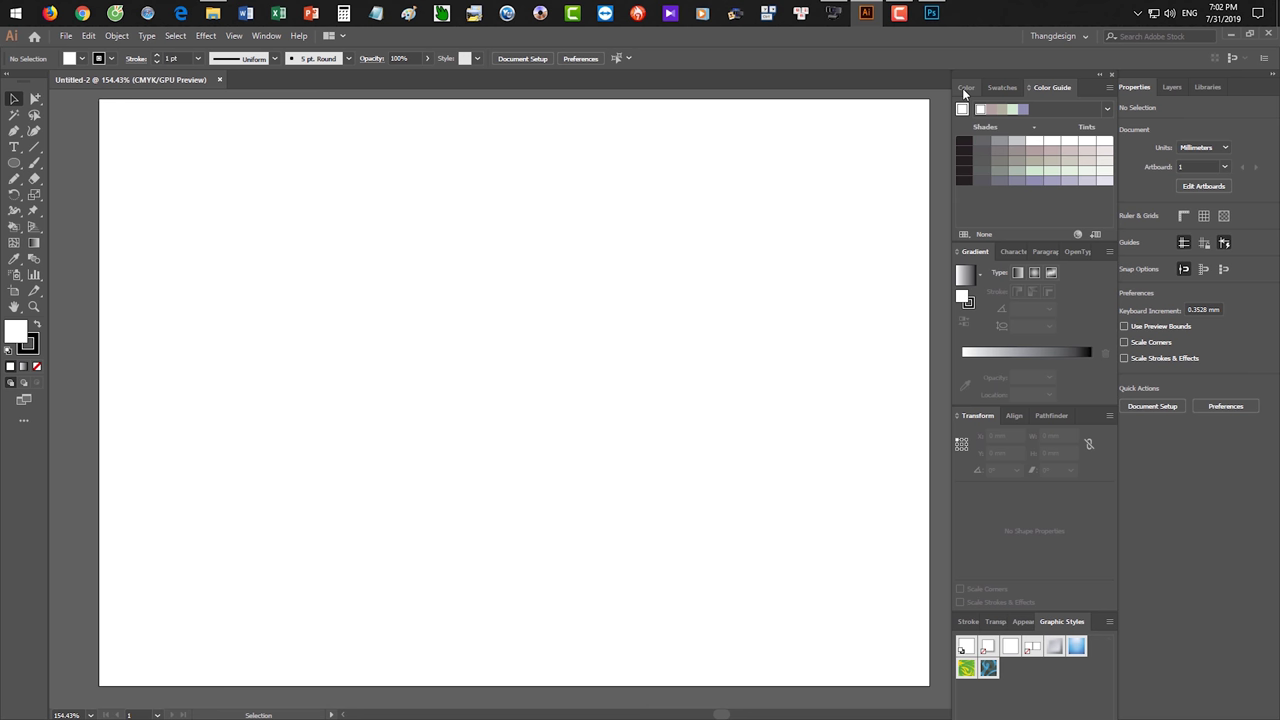
left_click(964, 92)
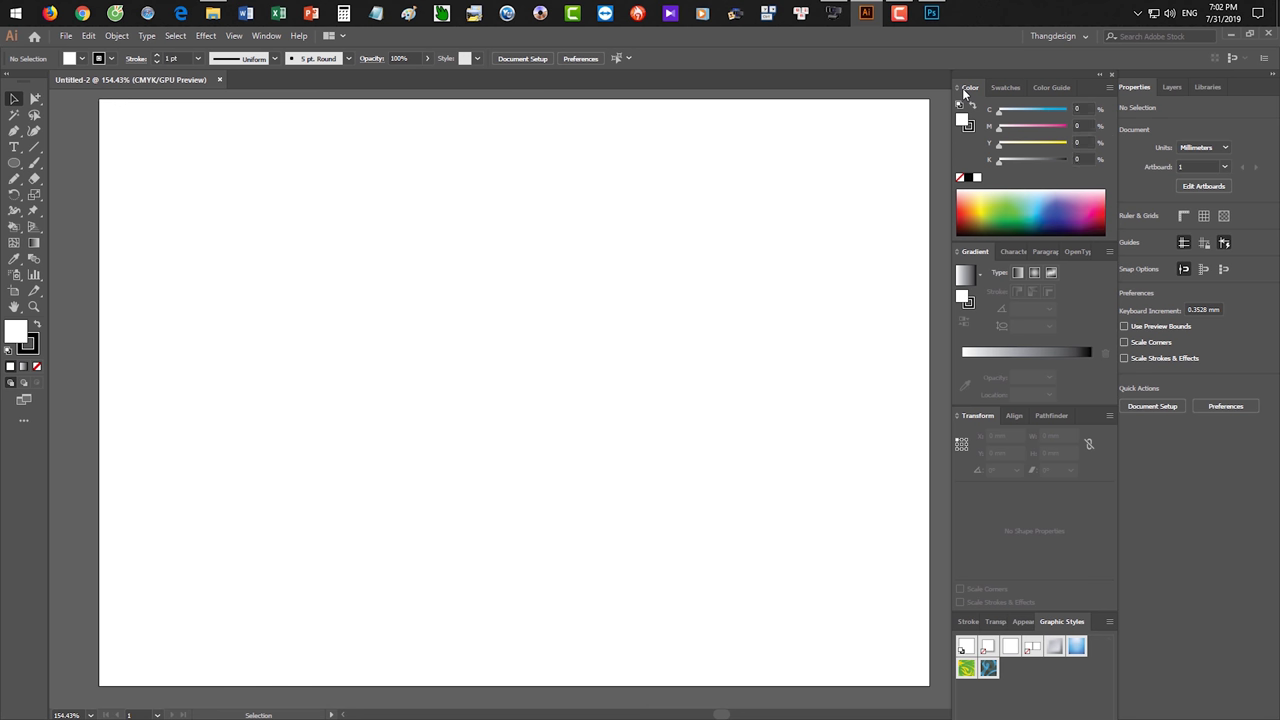
Tour the Character, Align and Transform panels, ending on the Pathfinder panel.
left_click(1006, 252)
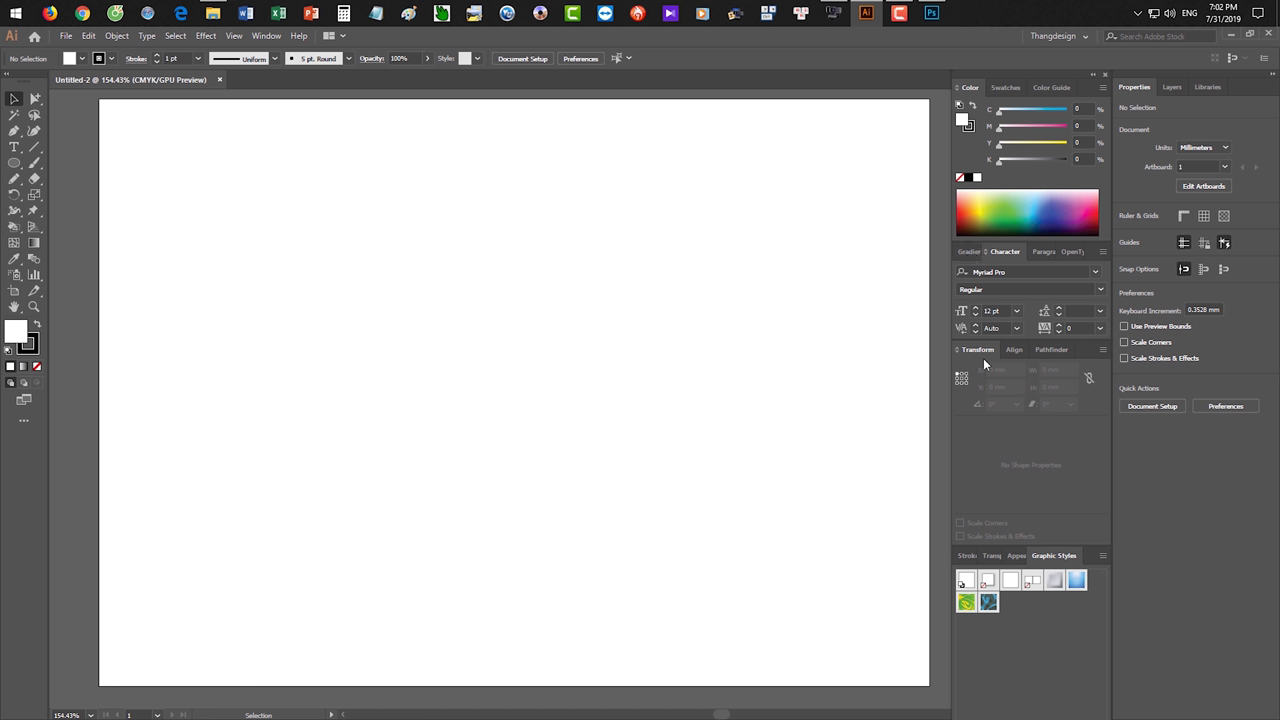
left_click(1066, 349)
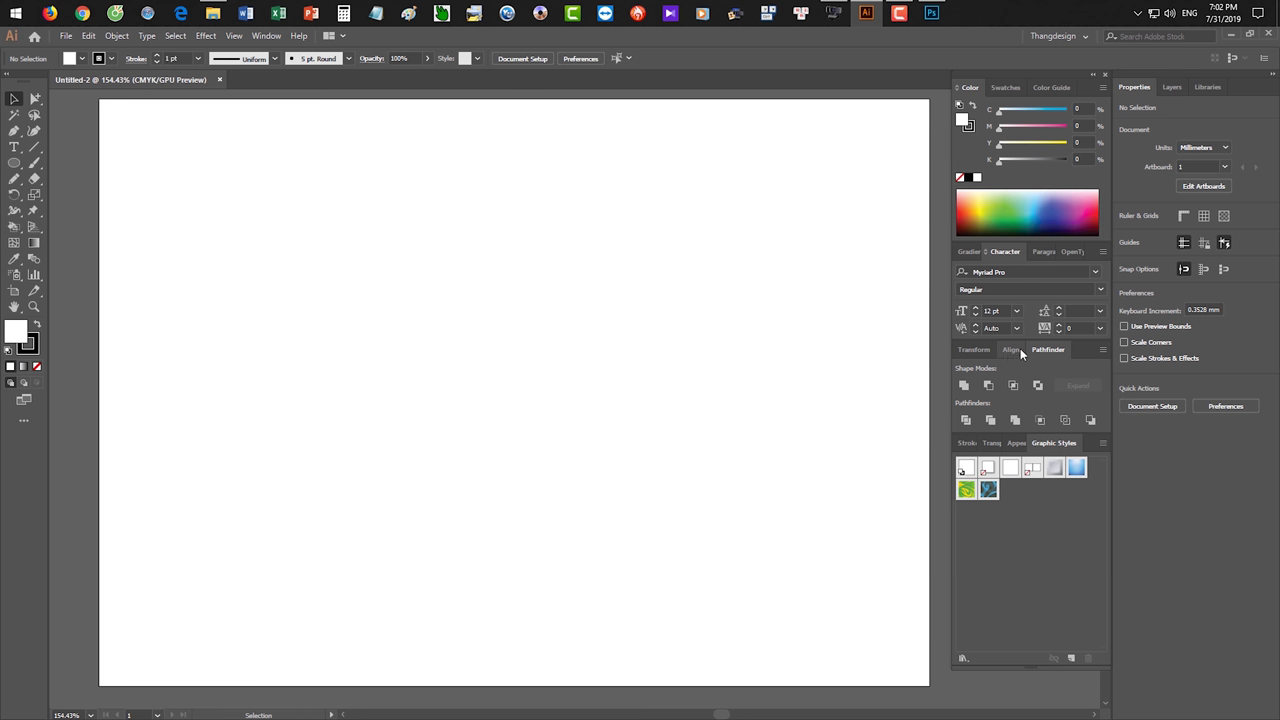
left_click(1012, 349)
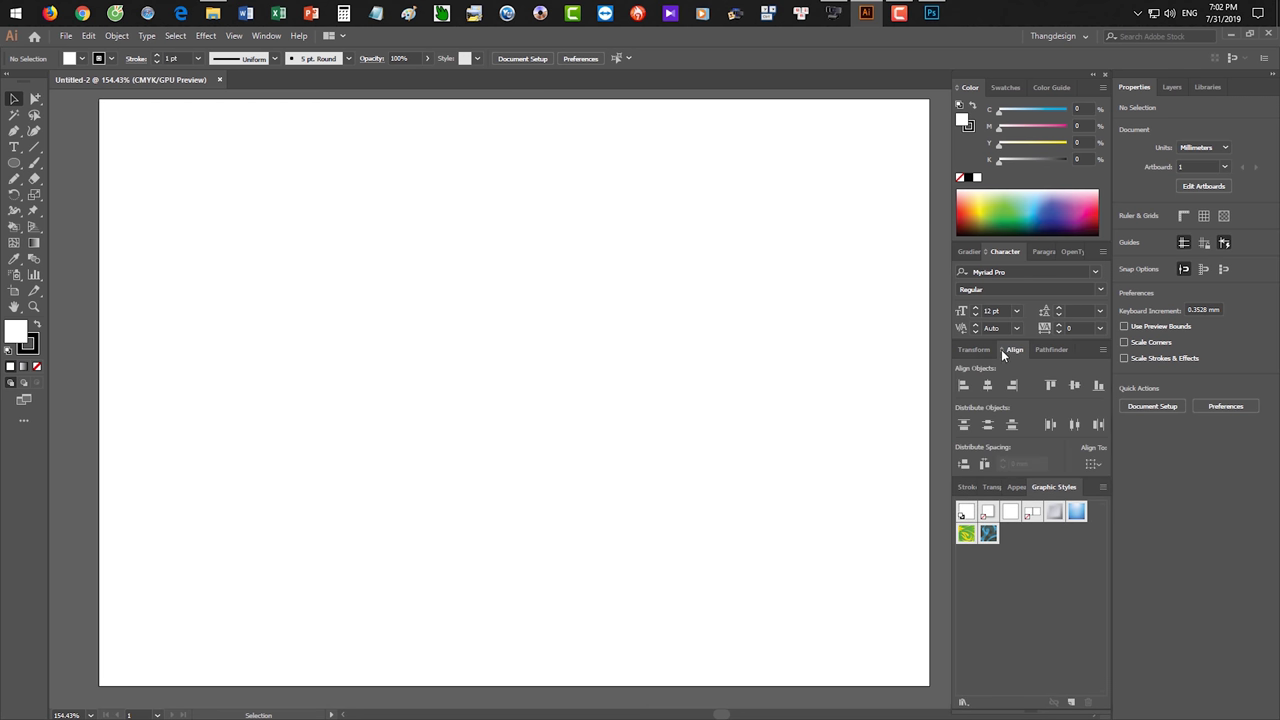
left_click(976, 351)
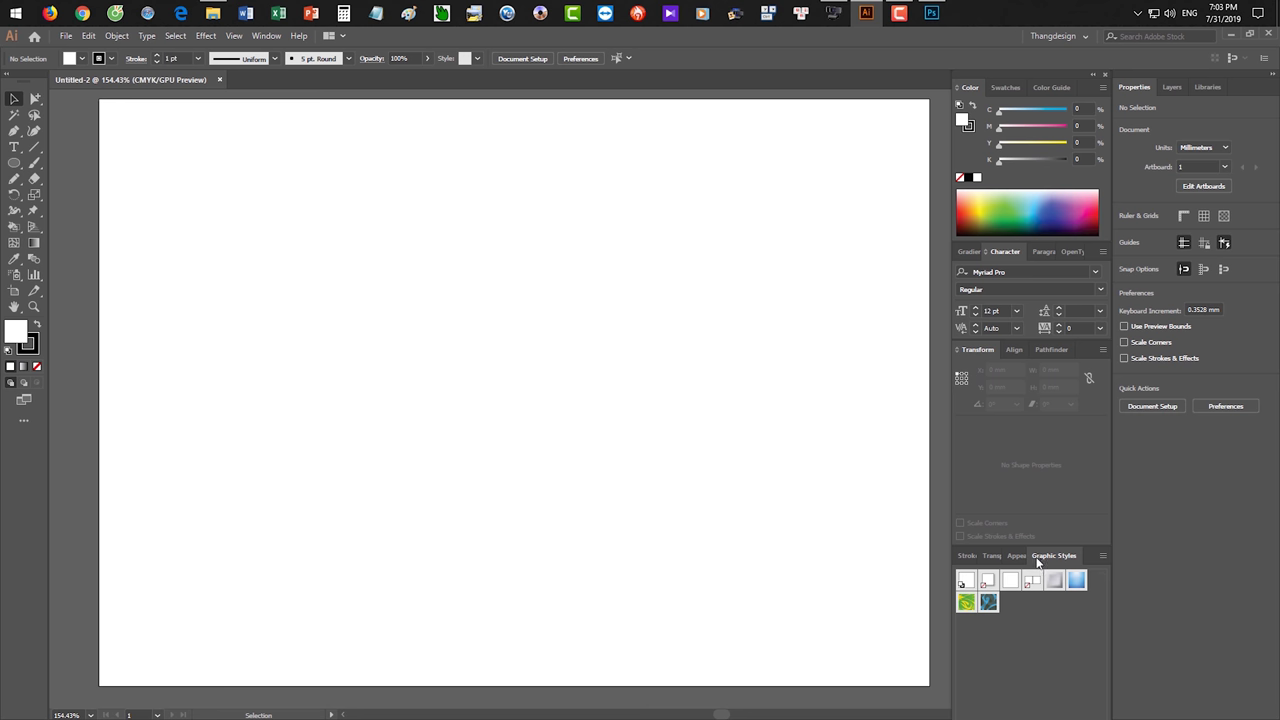
left_click(1050, 349)
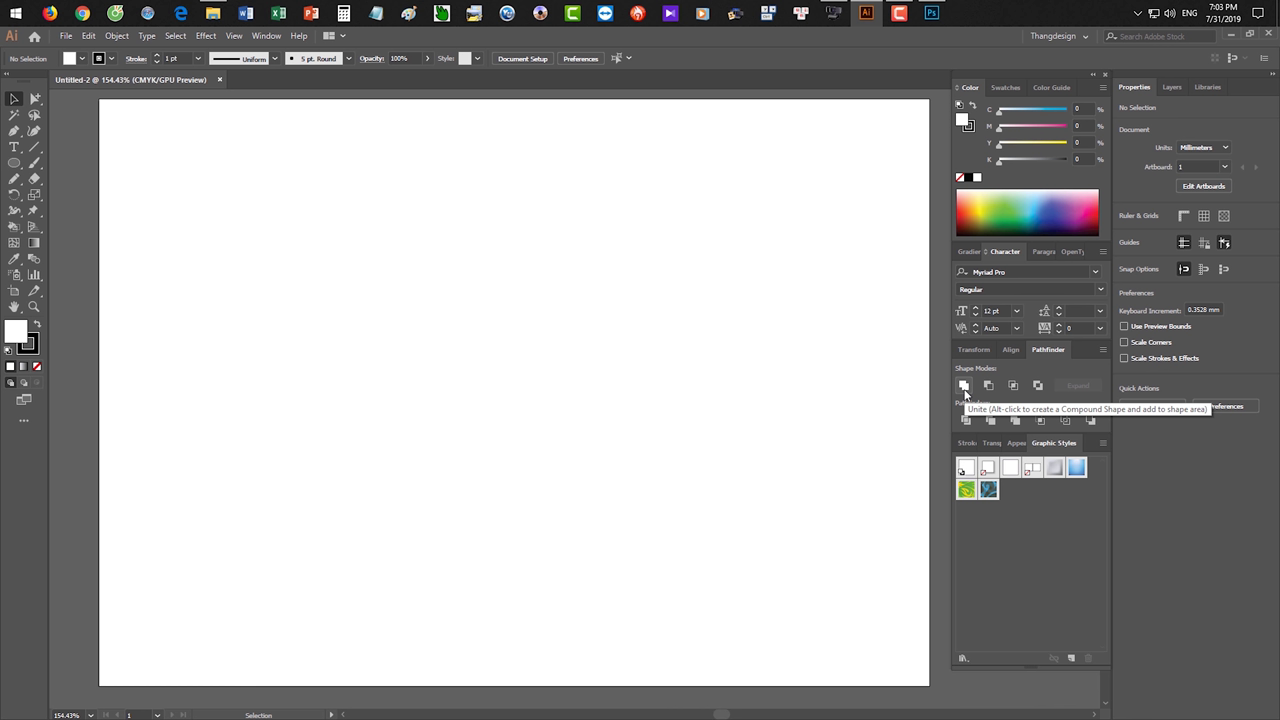
left_click(931, 12)
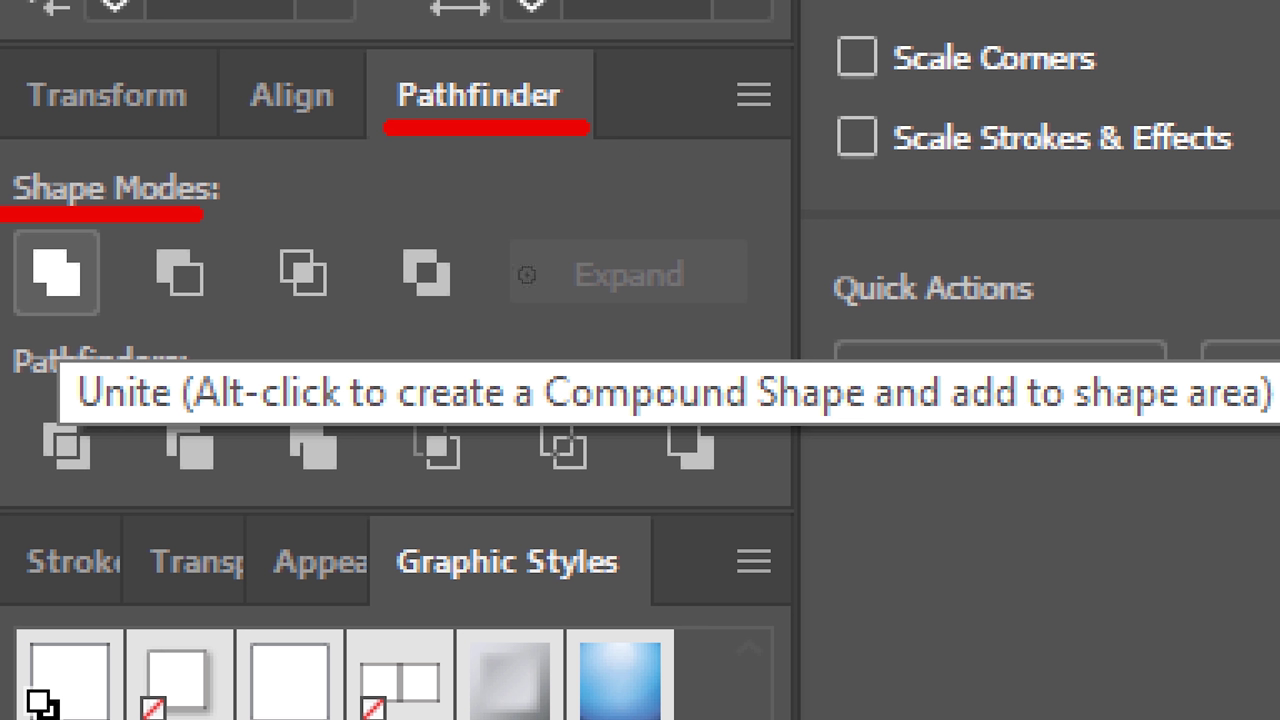
Draw two overlapping red squares on the capture and hatch them diagonally.
mouse_move(680, 130)
left_mouse_down()
mouse_move(682, 228)
mouse_move(766, 132)
mouse_move(798, 132)
mouse_move(796, 230)
mouse_move(682, 238)
left_mouse_up()
mouse_move(740, 205)
left_mouse_down()
mouse_move(750, 305)
mouse_move(880, 190)
mouse_move(888, 300)
mouse_move(752, 302)
left_mouse_up()
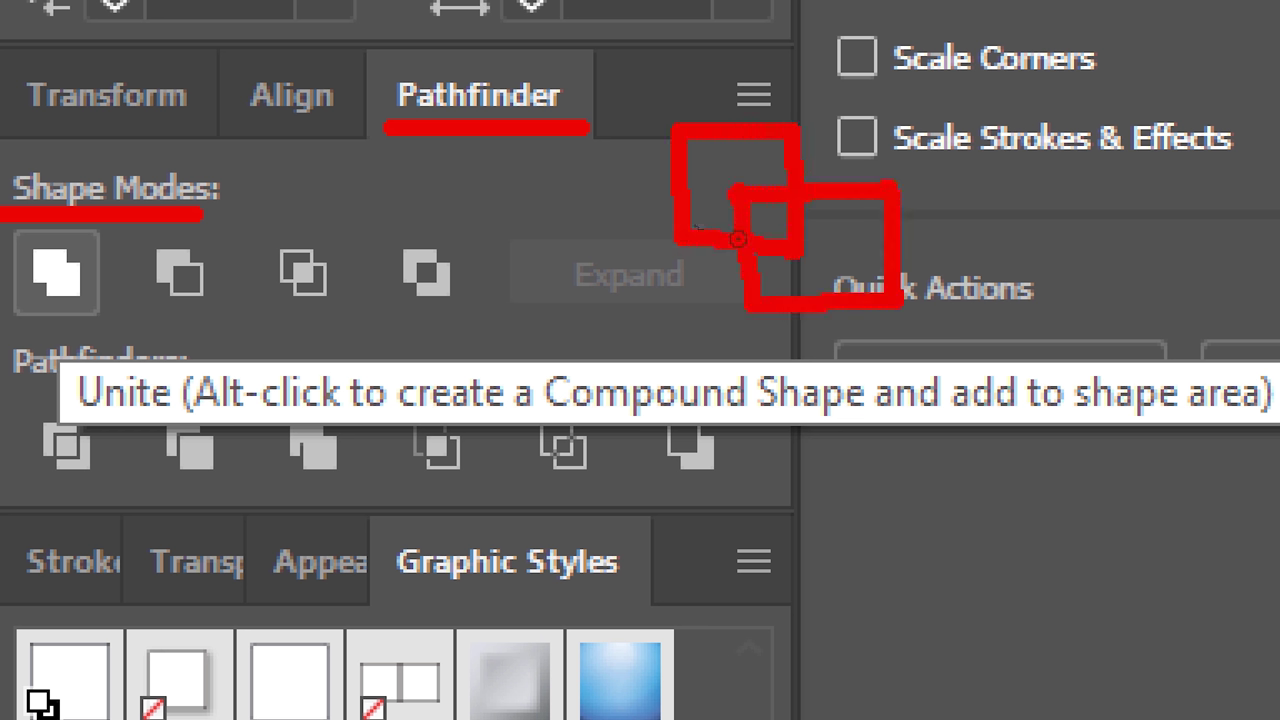
left_click_drag(712, 124, 700, 150)
mouse_move(782, 138)
left_mouse_down()
mouse_move(690, 218)
mouse_move(710, 225)
left_mouse_up()
left_click_drag(815, 177, 750, 236)
mouse_move(845, 207)
left_mouse_down()
mouse_move(765, 268)
mouse_move(790, 282)
left_mouse_up()
left_click_drag(898, 250, 835, 293)
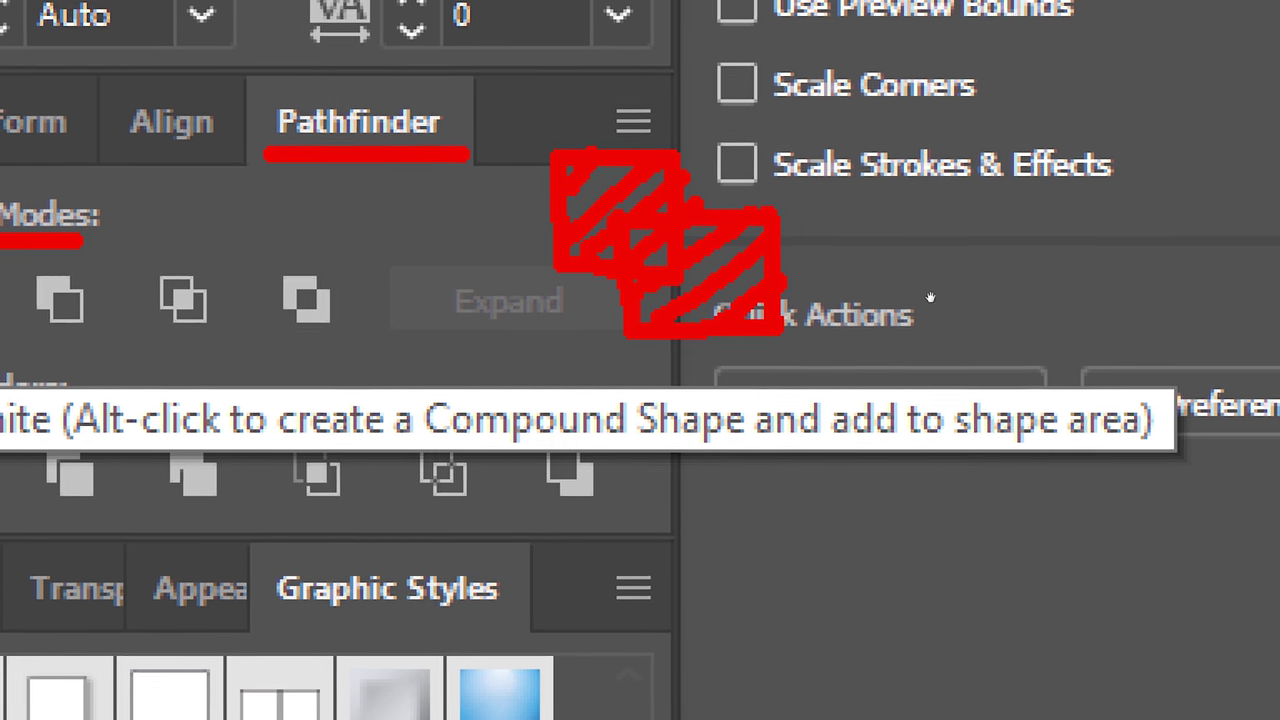
Draw a second overlapping box pair beside them and hatch its lower-right box.
mouse_move(946, 126)
left_mouse_down()
mouse_move(950, 248)
mouse_move(1118, 268)
mouse_move(955, 245)
left_mouse_up()
mouse_move(1020, 218)
left_mouse_down()
mouse_move(1020, 362)
mouse_move(1215, 222)
mouse_move(1245, 355)
mouse_move(1028, 358)
left_mouse_up()
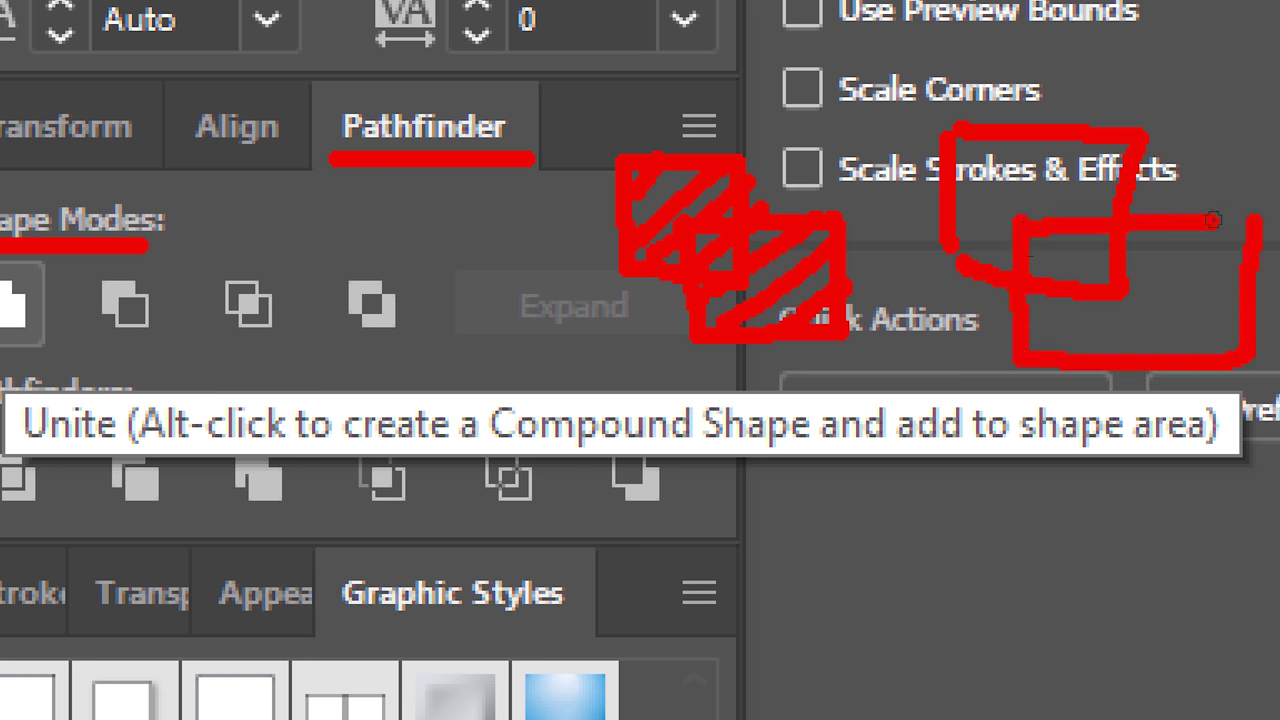
left_click_drag(1212, 220, 1255, 218)
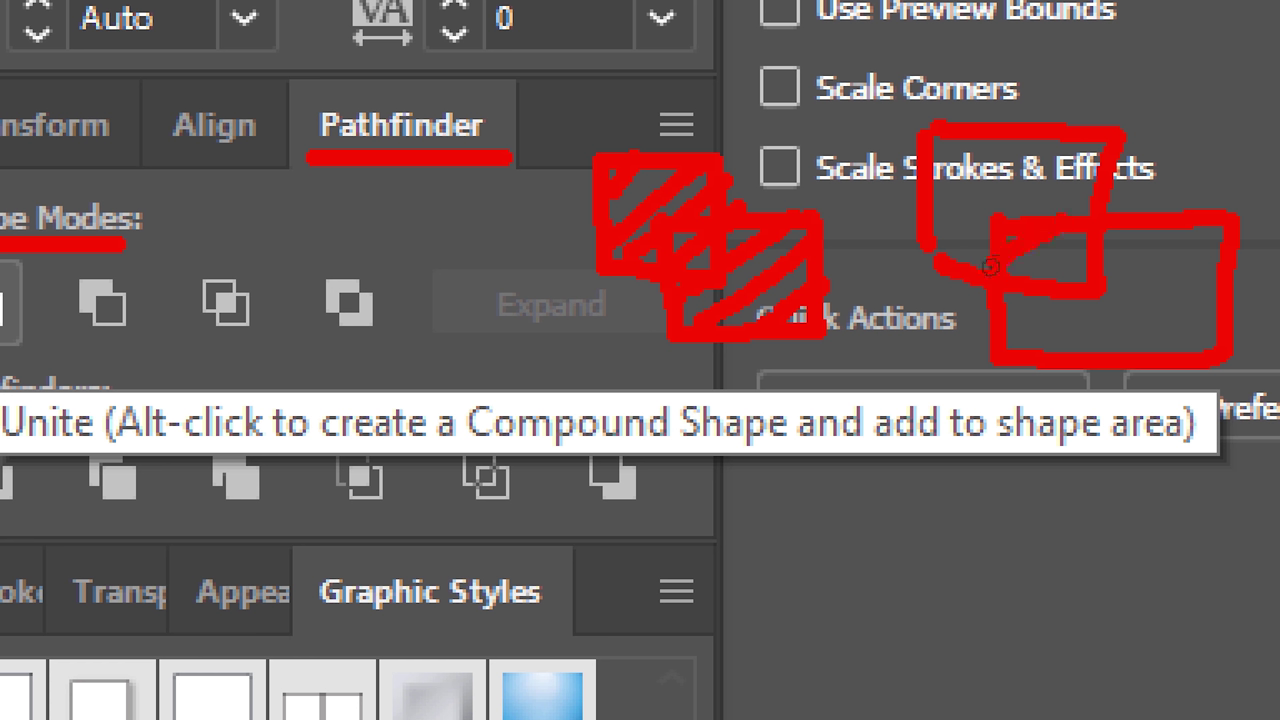
left_click_drag(1005, 314, 1103, 224)
left_click_drag(998, 354, 1188, 224)
left_click_drag(1209, 281, 1120, 346)
left_click_drag(1210, 314, 1168, 350)
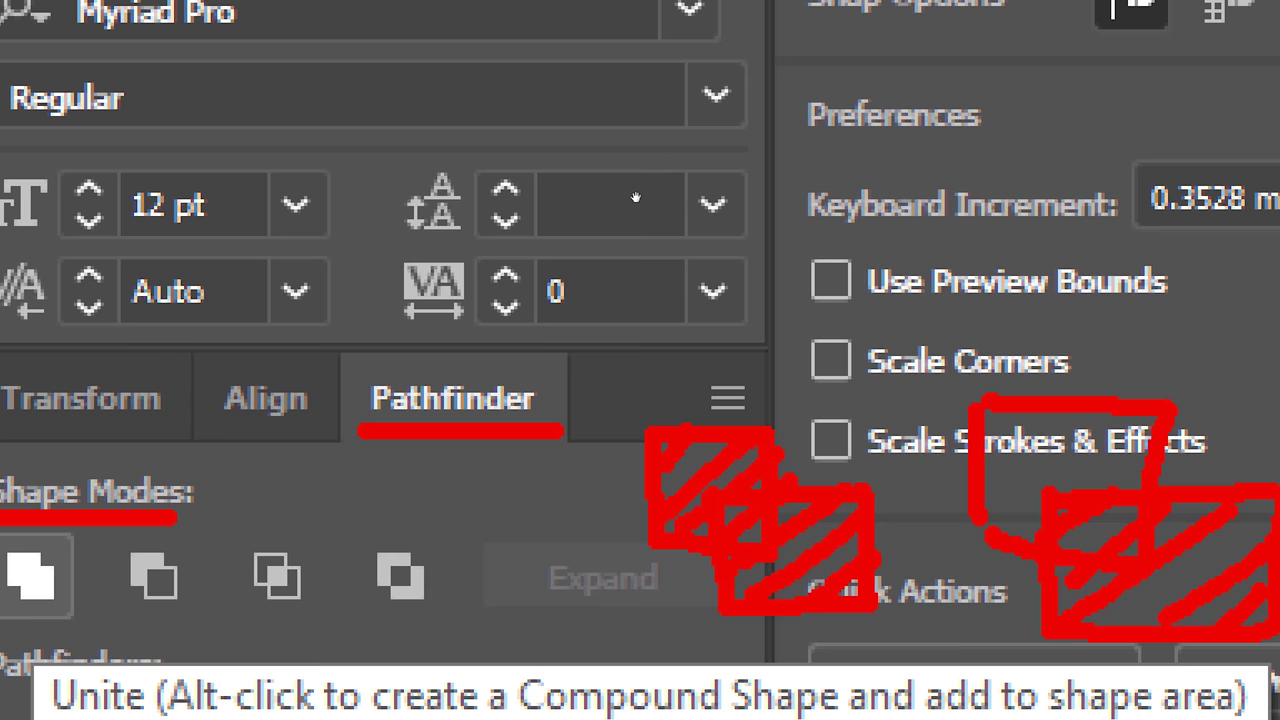
Sketch a bracket above the hatched squares, then undo it.
left_click_drag(592, 214, 778, 218)
mouse_move(609, 220)
left_mouse_down()
mouse_move(606, 334)
mouse_move(778, 340)
left_mouse_up()
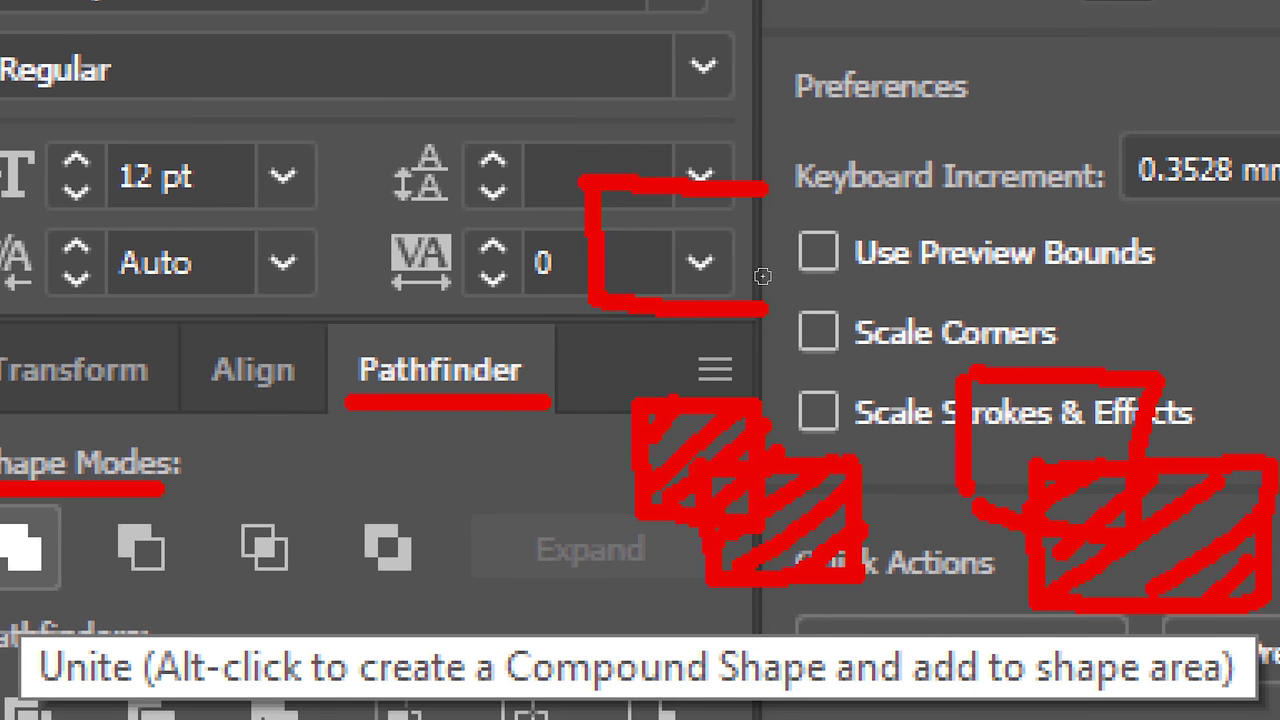
key("ctrl+z")
key("ctrl+z")
Redraw a joined red outline around the hatched squares and start a box around Expand.
mouse_move(622, 205)
left_mouse_down()
mouse_move(752, 293)
mouse_move(843, 296)
mouse_move(840, 380)
mouse_move(658, 375)
left_mouse_up()
mouse_move(628, 208)
left_mouse_down()
mouse_move(629, 272)
mouse_move(684, 270)
mouse_move(680, 372)
left_mouse_up()
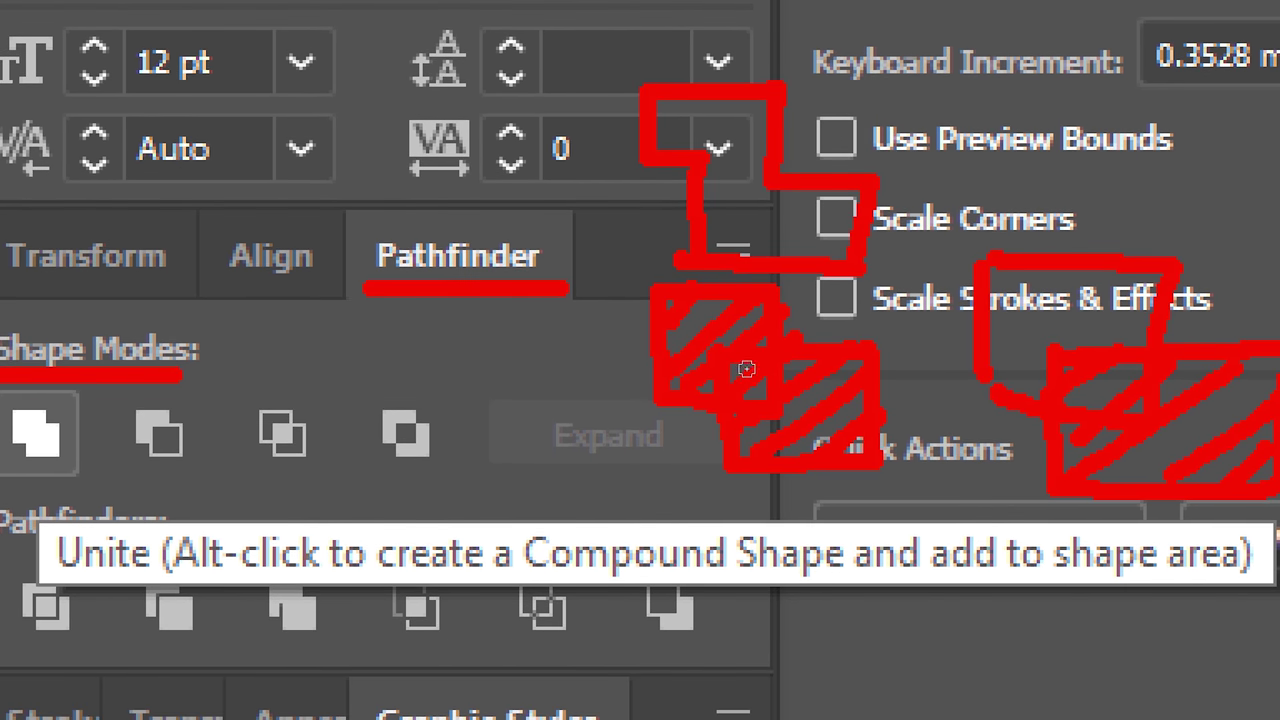
mouse_move(757, 389)
left_mouse_down()
mouse_move(750, 316)
mouse_move(680, 308)
mouse_move(762, 310)
mouse_move(745, 330)
mouse_move(670, 345)
mouse_move(725, 362)
mouse_move(713, 389)
mouse_move(850, 366)
mouse_move(866, 430)
mouse_move(822, 396)
mouse_move(860, 402)
mouse_move(790, 432)
mouse_move(711, 370)
left_mouse_up()
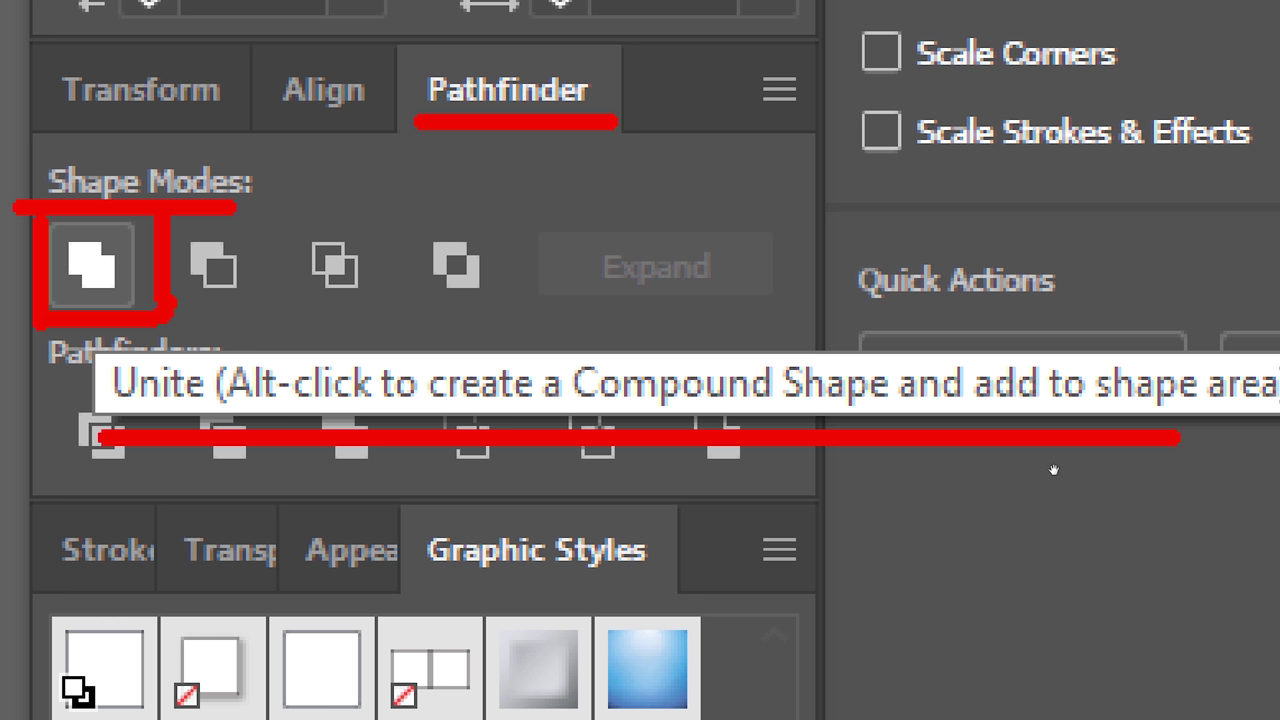
mouse_move(523, 215)
left_mouse_down()
mouse_move(789, 226)
mouse_move(516, 220)
left_mouse_up()
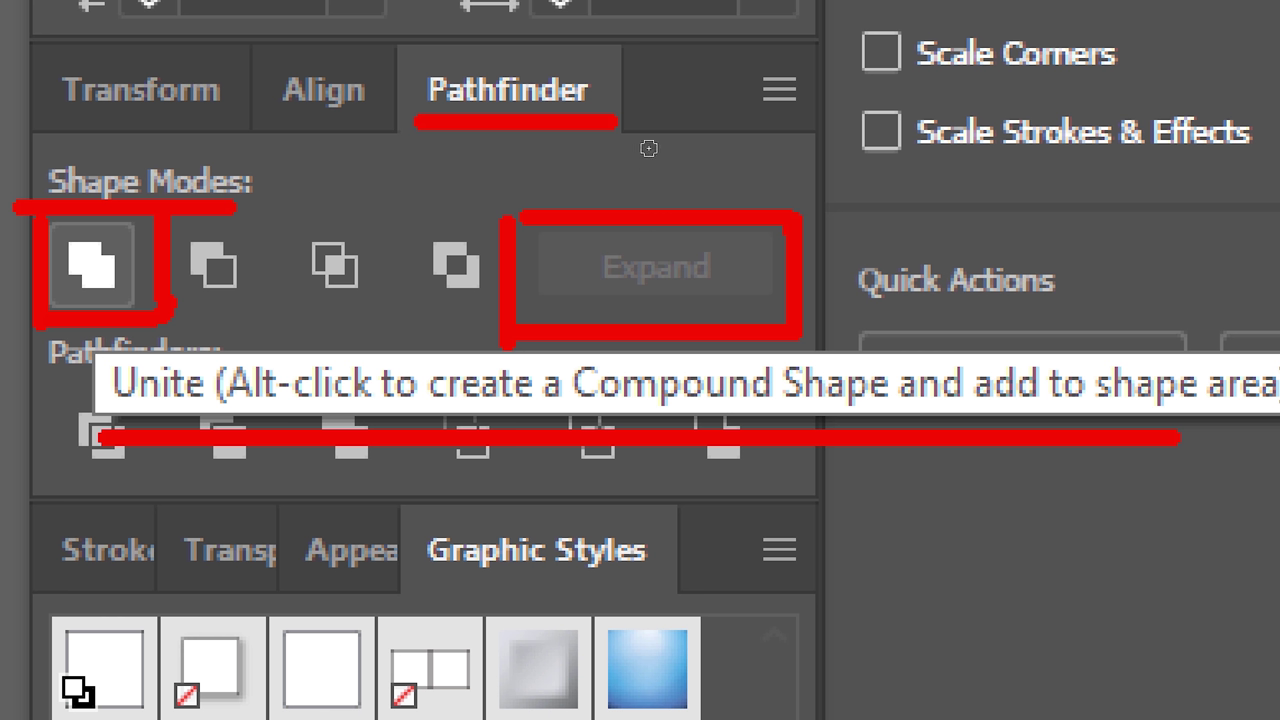
Draw a red arrow with an arrowhead pointing down to the boxed Expand option.
left_click_drag(628, 118, 652, 212)
left_click_drag(705, 155, 648, 212)
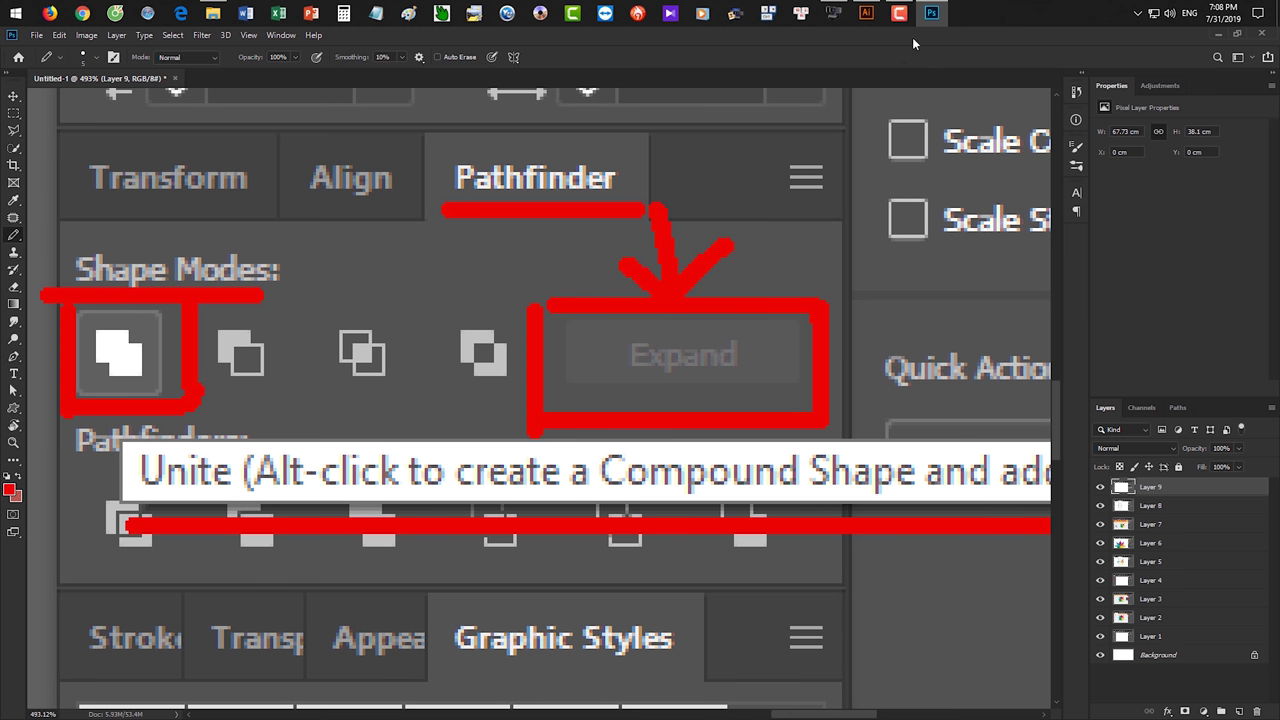
left_click(866, 13)
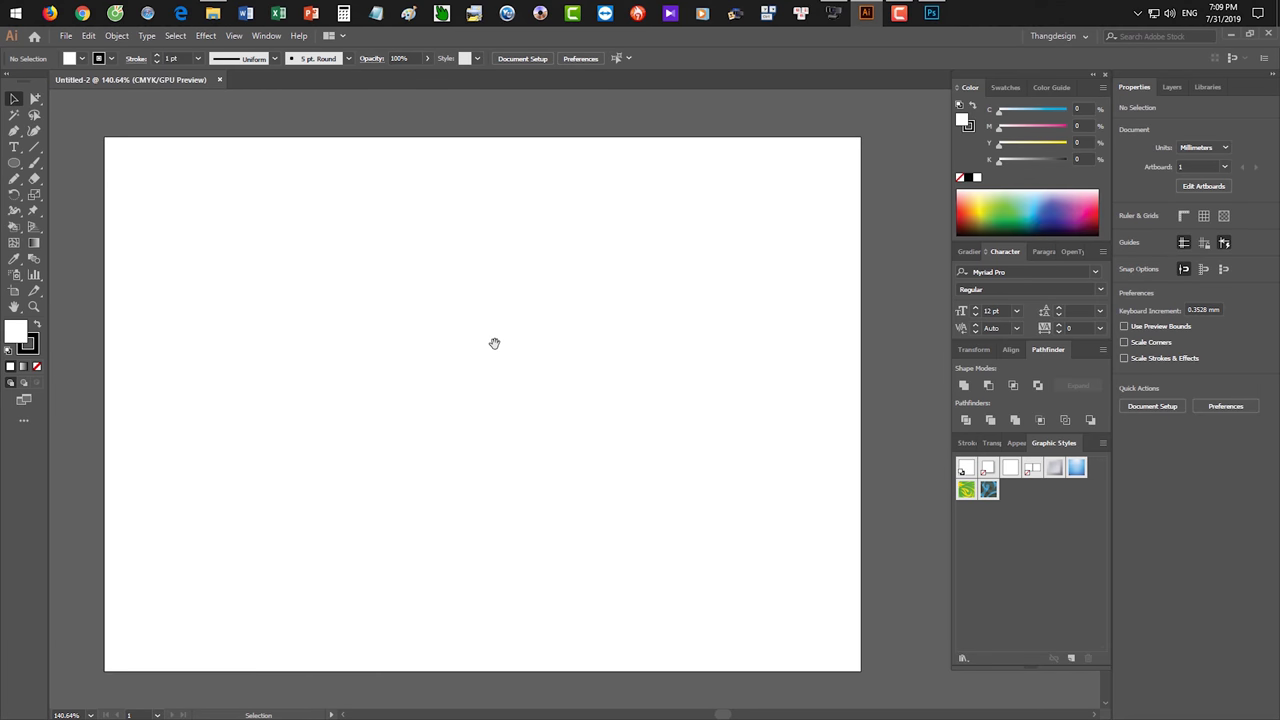
With stroke set to None, draw a red ellipse and a green rounded rectangle.
key("slash")
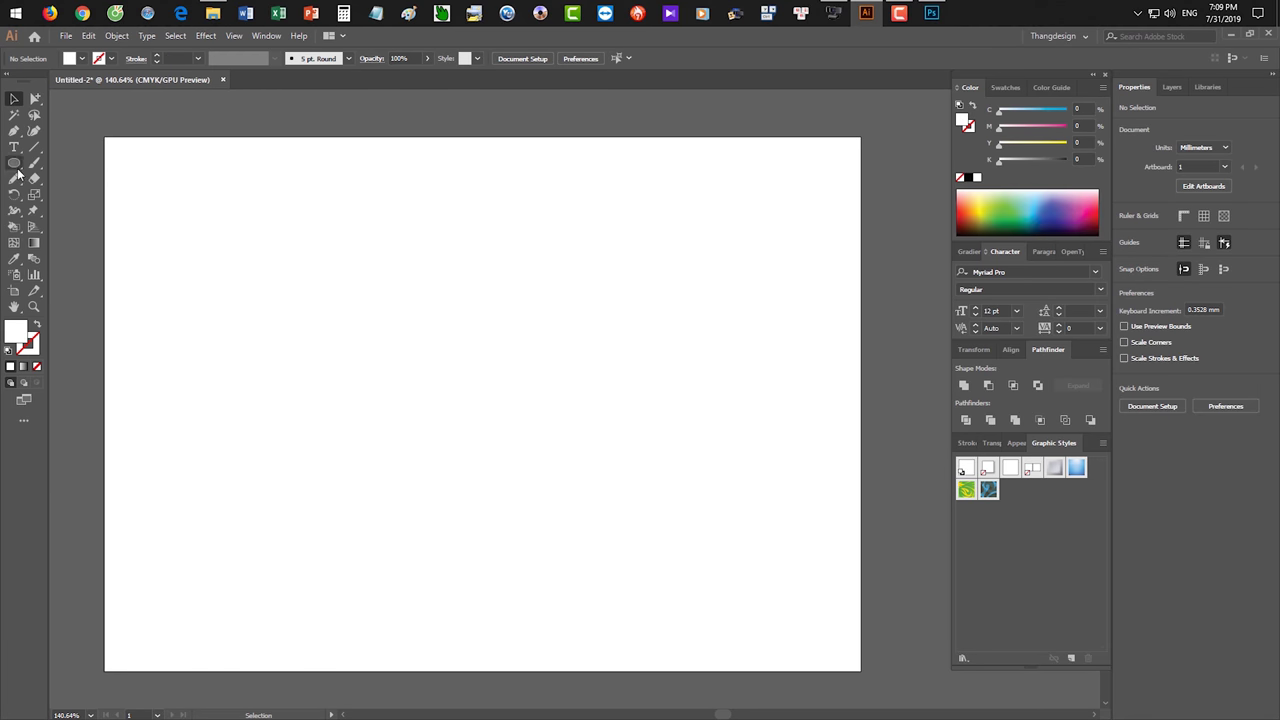
left_click(15, 165)
left_click_drag(220, 174, 328, 230)
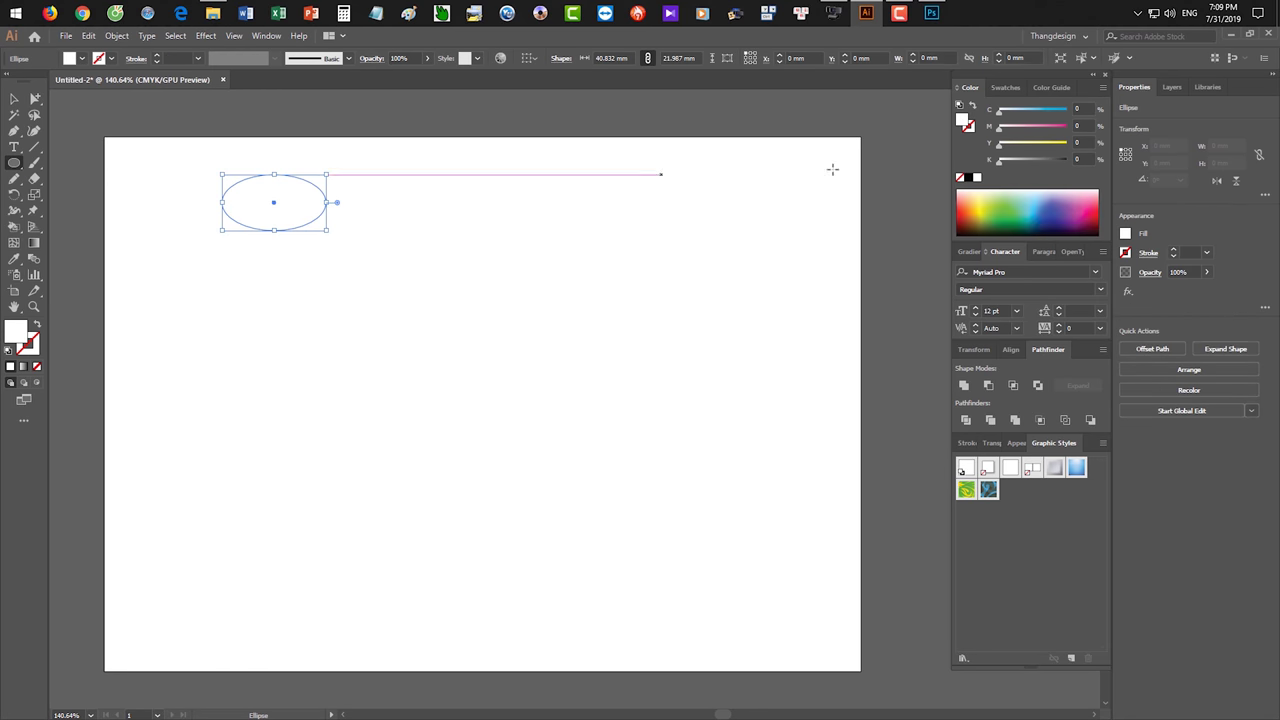
left_click(1005, 88)
left_click(997, 129)
right_click(14, 163)
left_click(70, 180)
left_click_drag(351, 260, 471, 332)
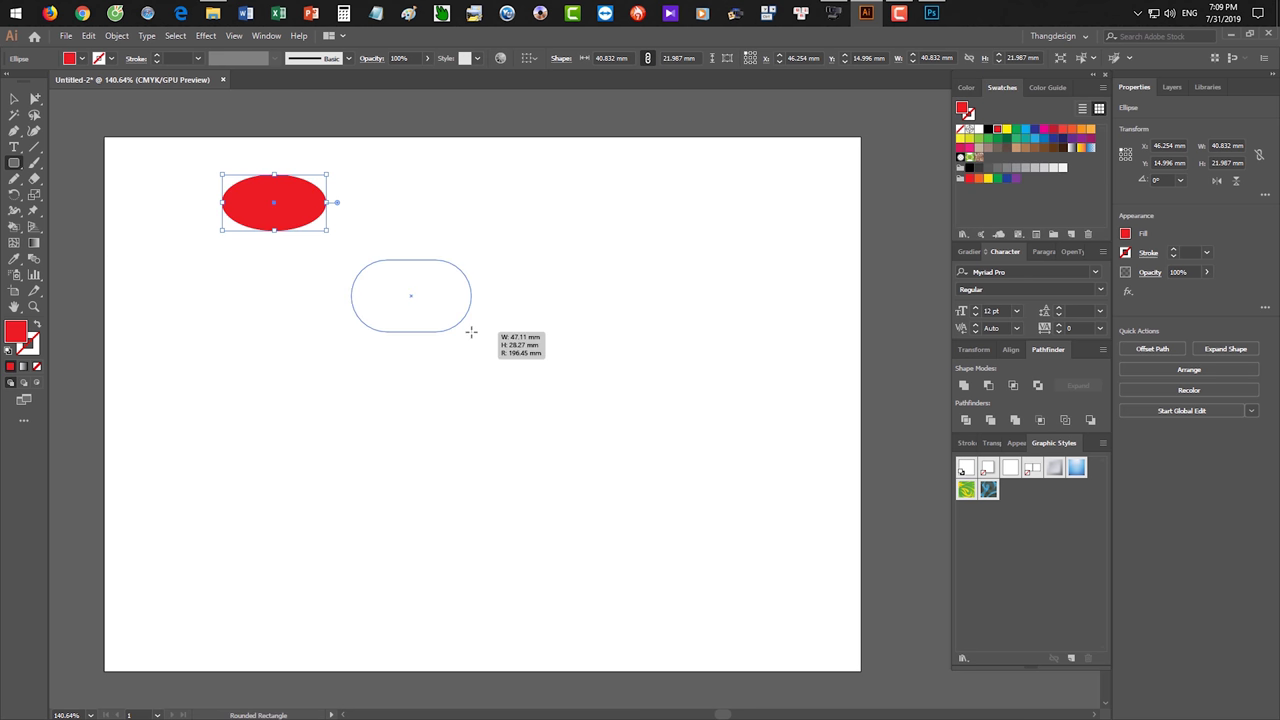
left_click(988, 139)
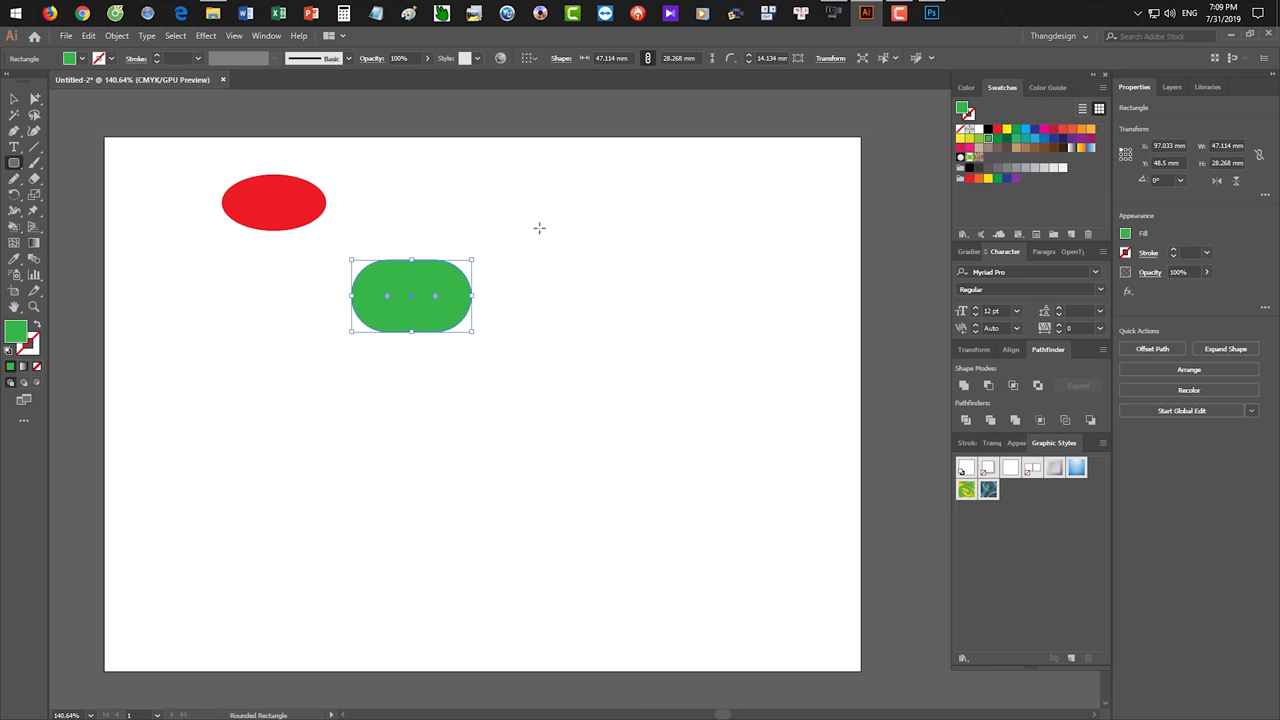
Add an orange square, a dark brown hexagon and a pink star.
right_click(14, 163)
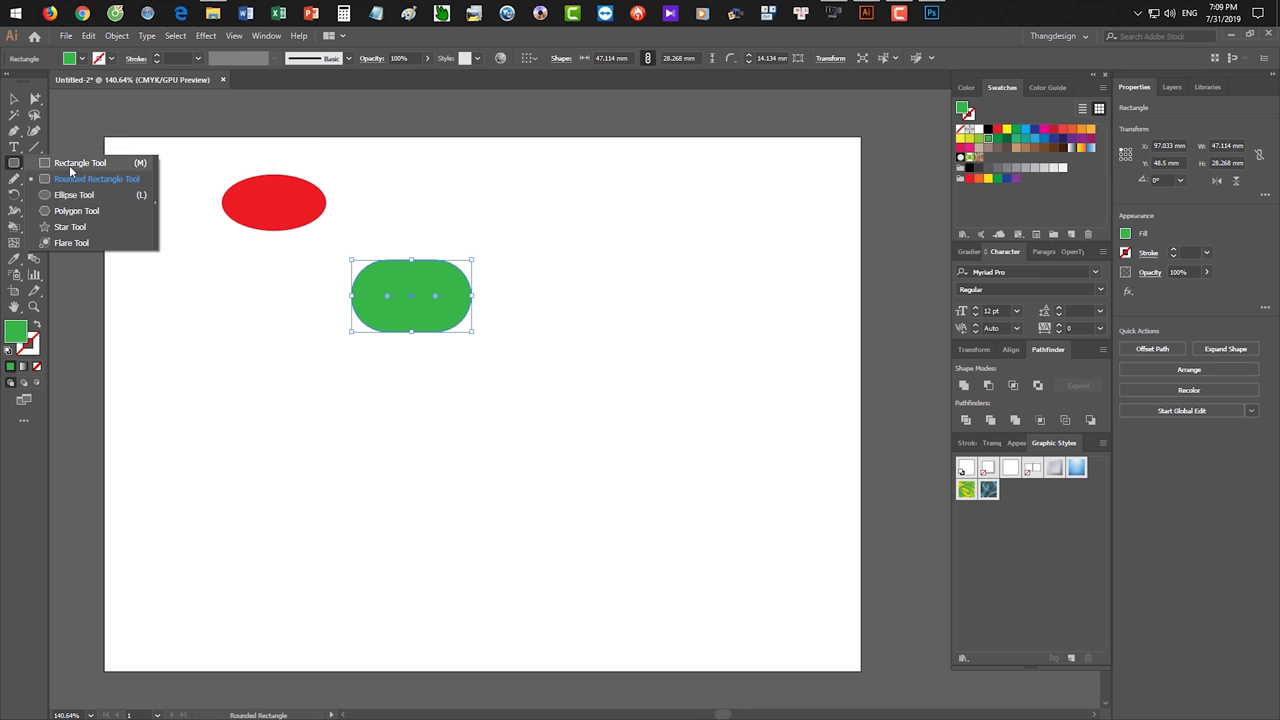
left_click(70, 163)
left_click_drag(539, 197, 621, 244)
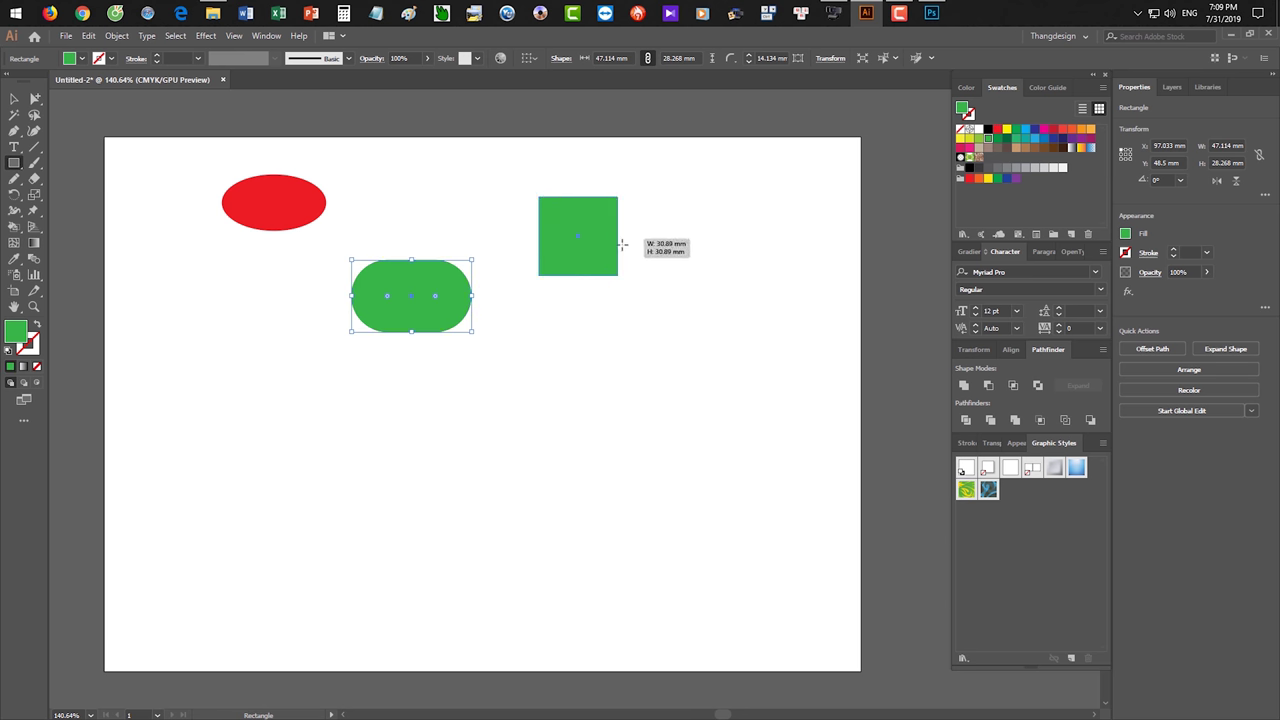
left_click(1081, 147)
right_click(15, 165)
left_click(60, 198)
left_click_drag(256, 403, 296, 422)
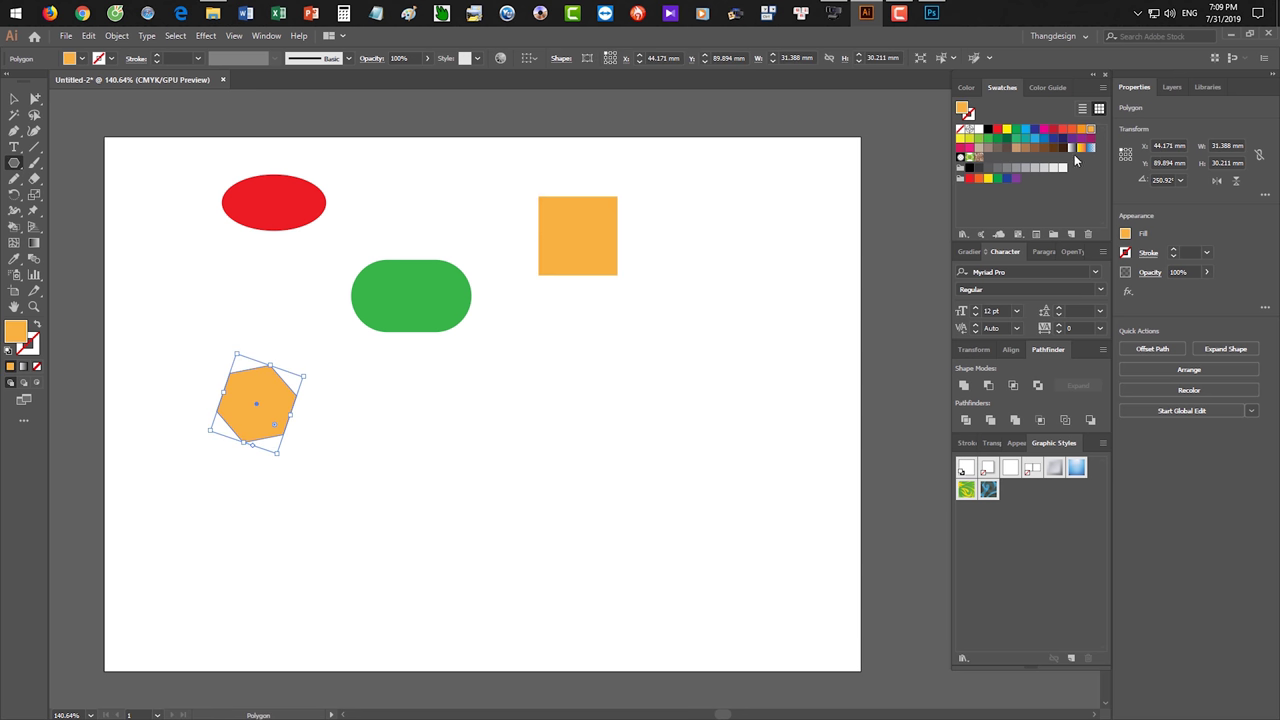
left_click(1063, 148)
right_click(17, 167)
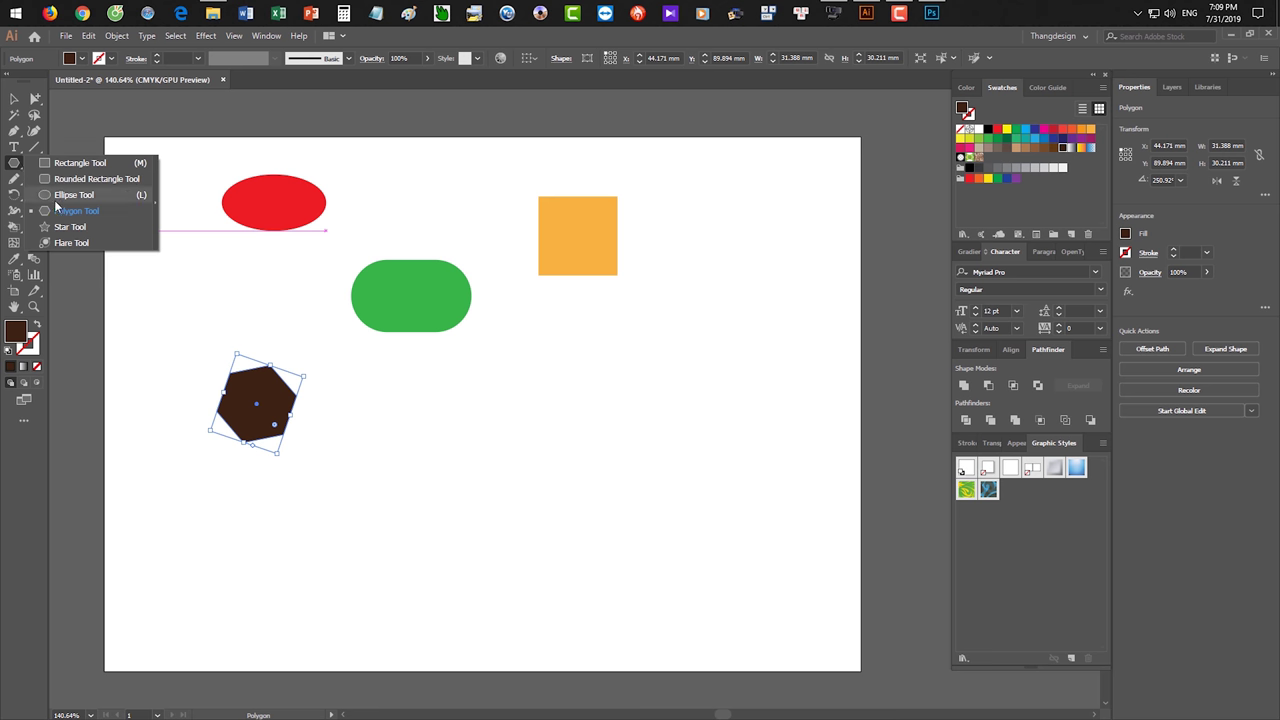
left_click(60, 226)
left_click_drag(583, 444, 621, 475)
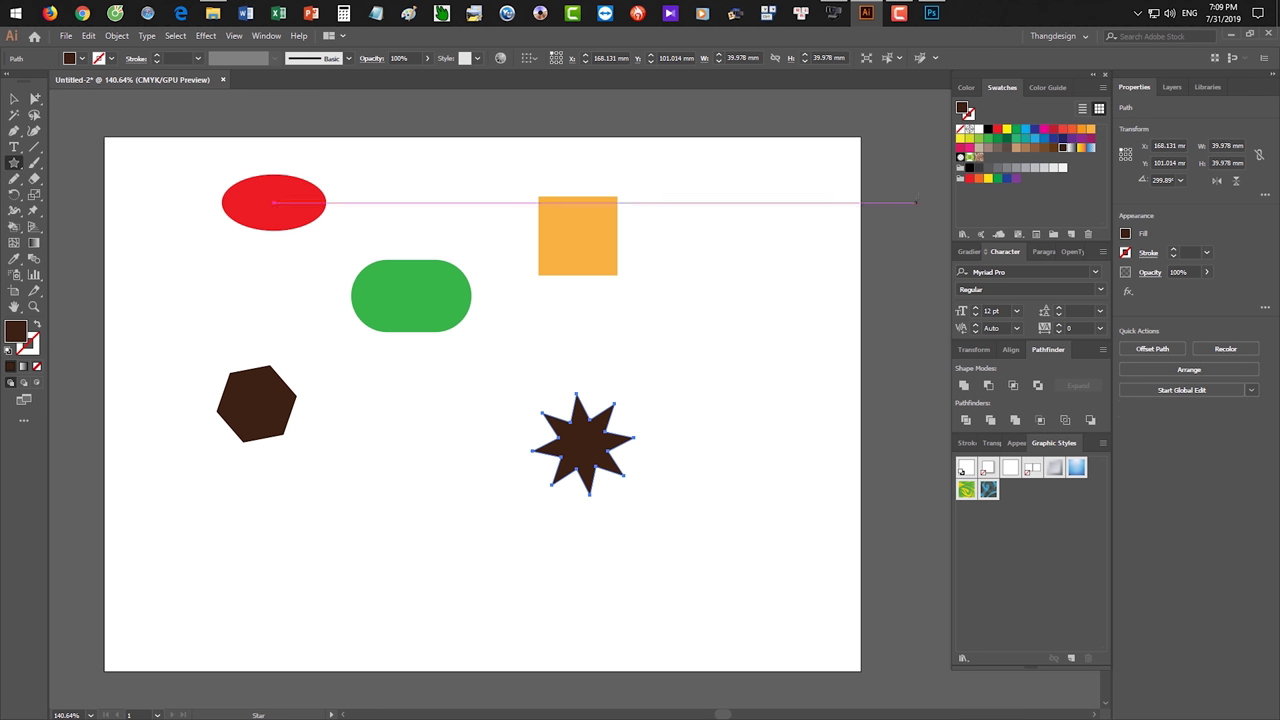
left_click(968, 148)
Drag the rounded rectangle, square, star, hexagon and ellipse together into an overlapping cluster.
key("v")
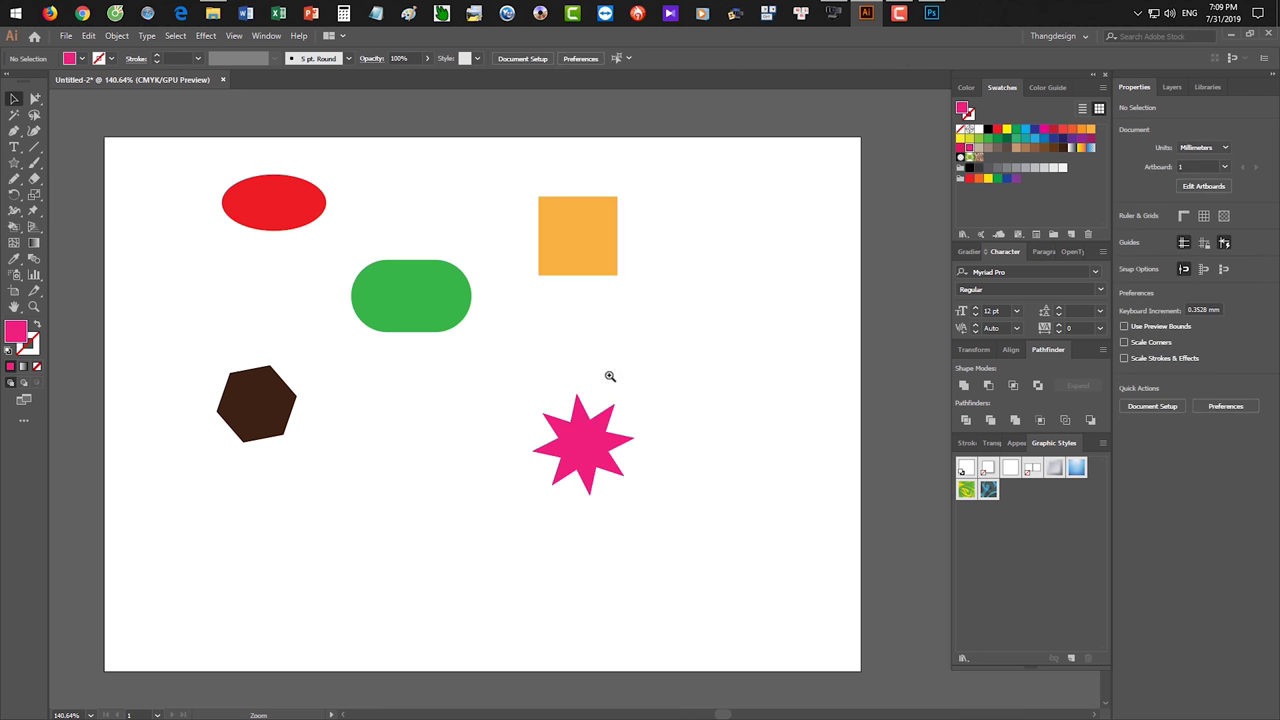
scroll(615, 390, "up", 1)
left_click_drag(487, 340, 563, 367)
left_click_drag(598, 292, 568, 348)
left_click_drag(638, 497, 571, 398)
mouse_move(251, 437)
left_mouse_down()
mouse_move(430, 370)
mouse_move(490, 318)
left_mouse_up()
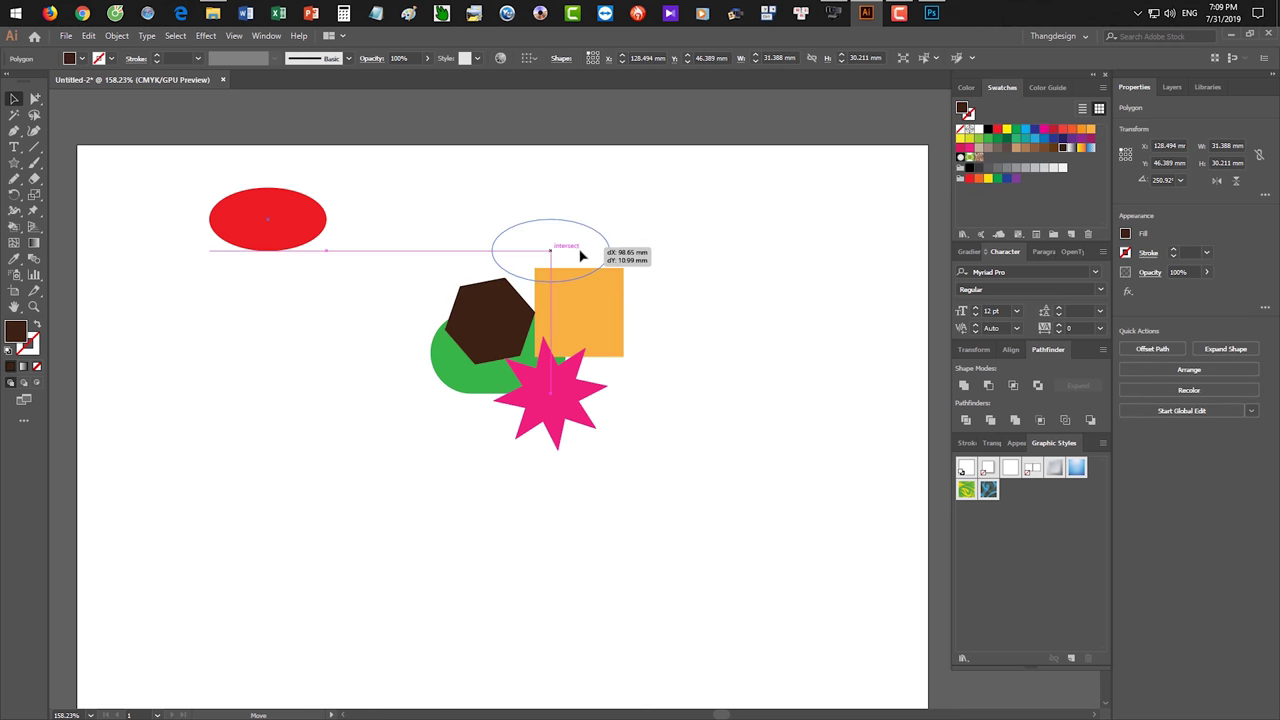
left_click_drag(304, 247, 585, 295)
Fine-tune the star and ellipse positions, then select all five shapes.
left_click(711, 357)
scroll(714, 410, "up", 2)
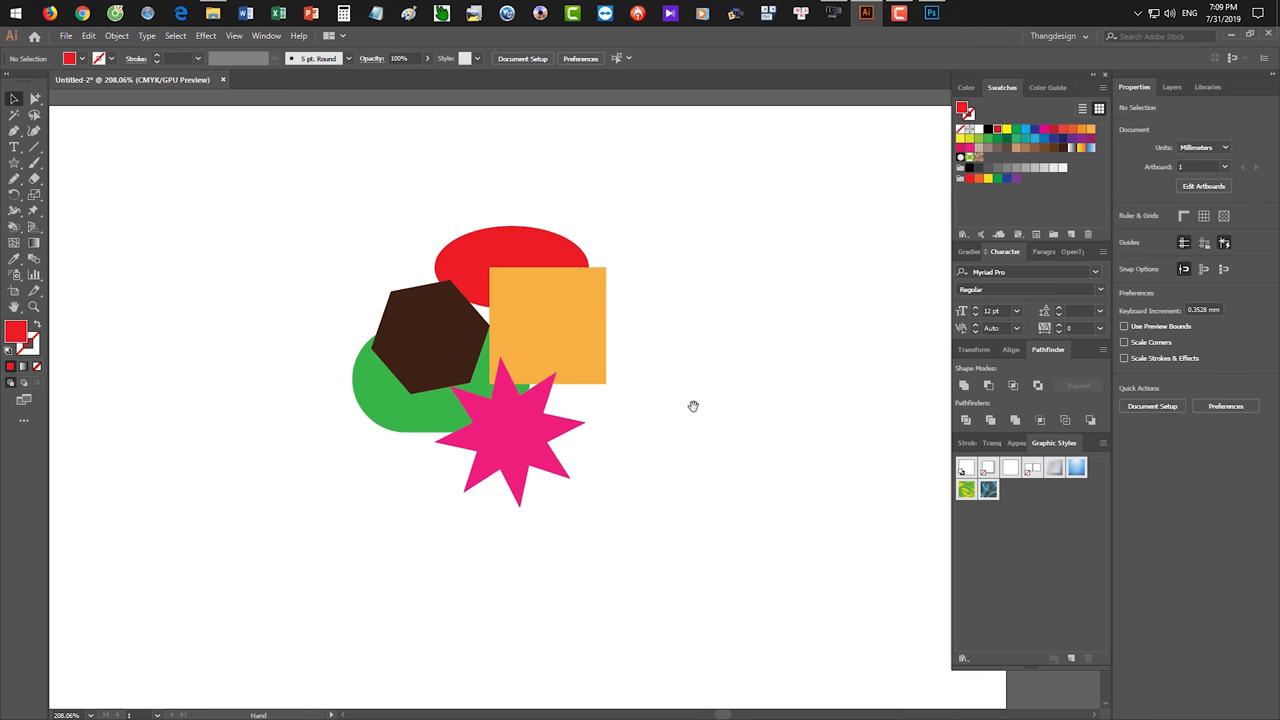
left_click(540, 440)
left_click_drag(524, 439, 524, 424)
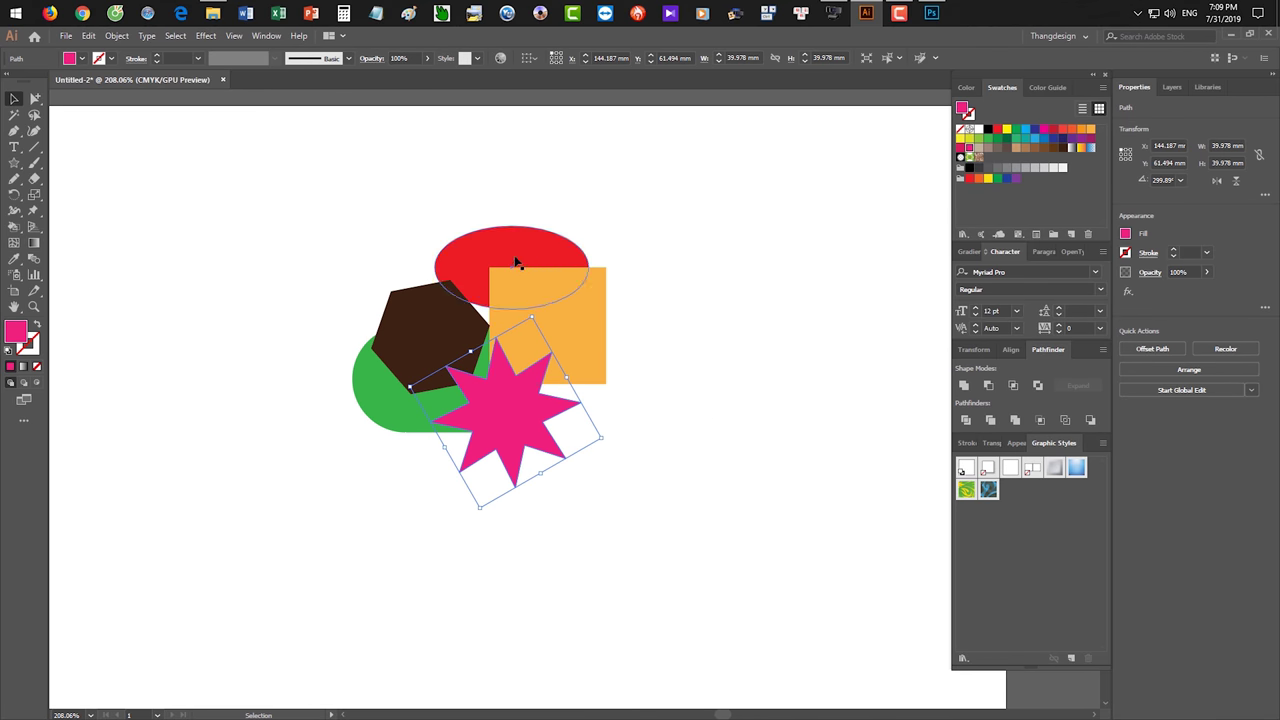
left_click_drag(517, 257, 494, 272)
left_click(684, 424)
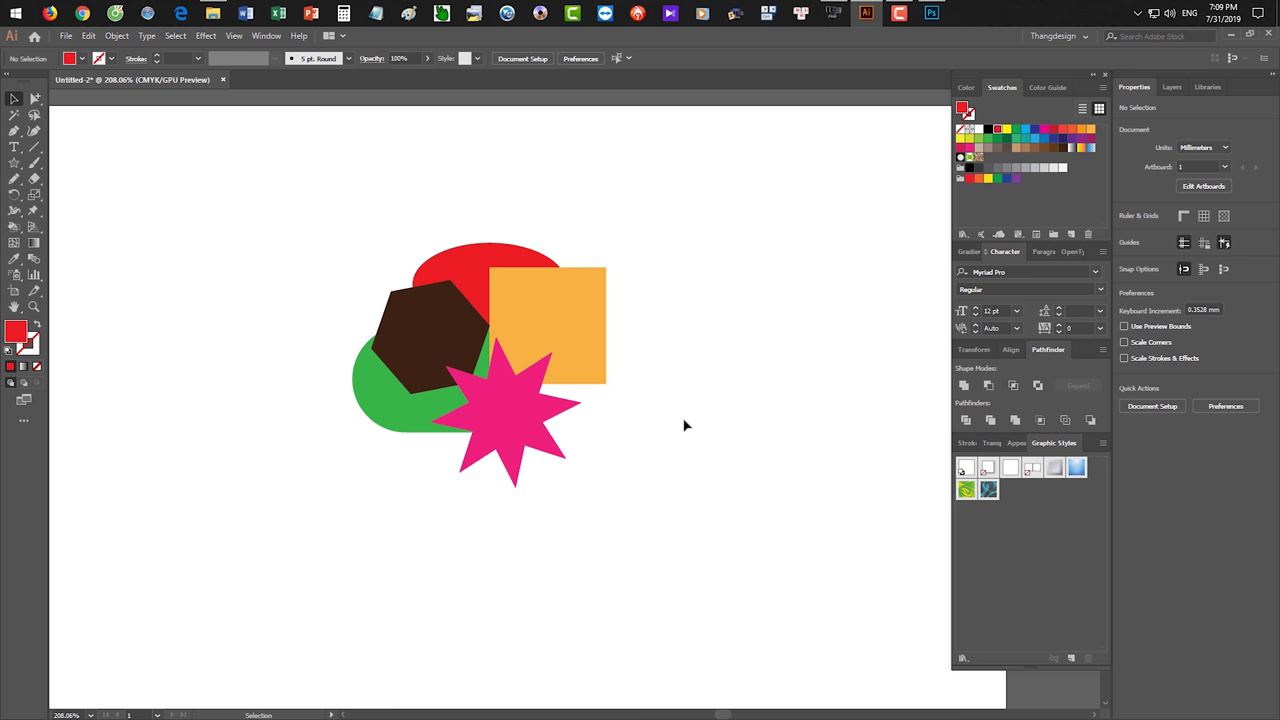
left_click_drag(276, 178, 655, 496)
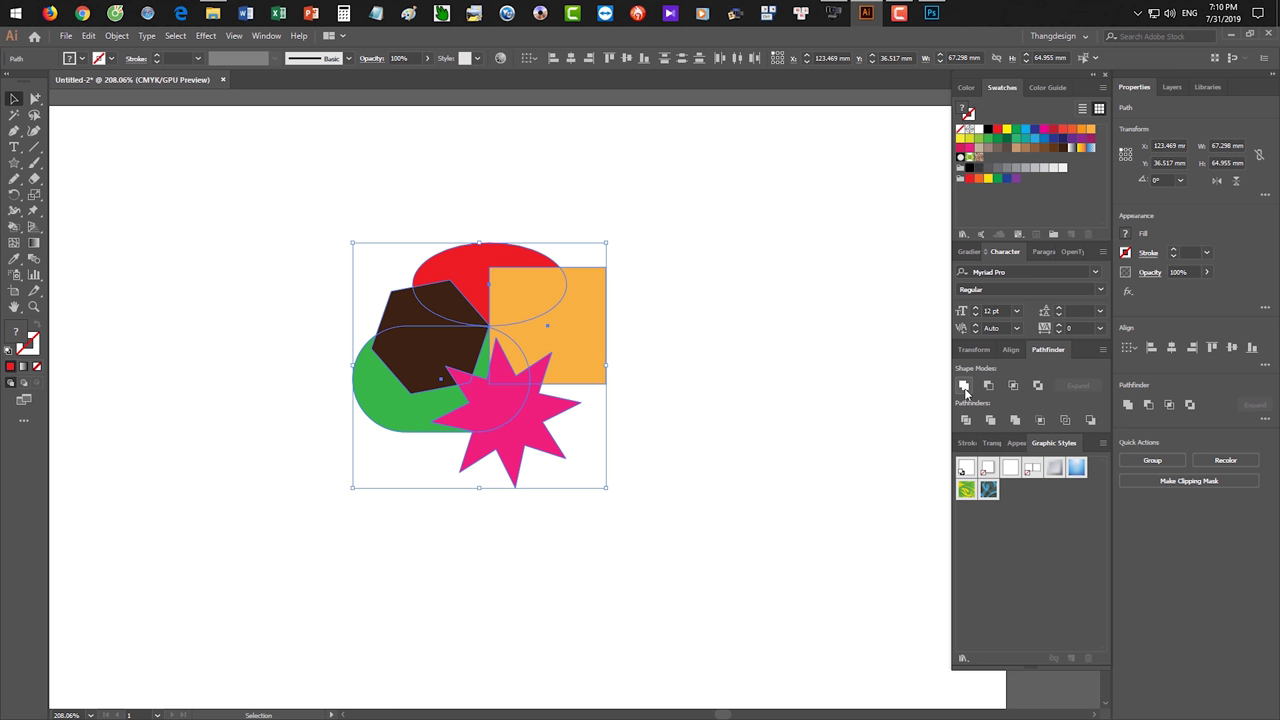
left_click(964, 386)
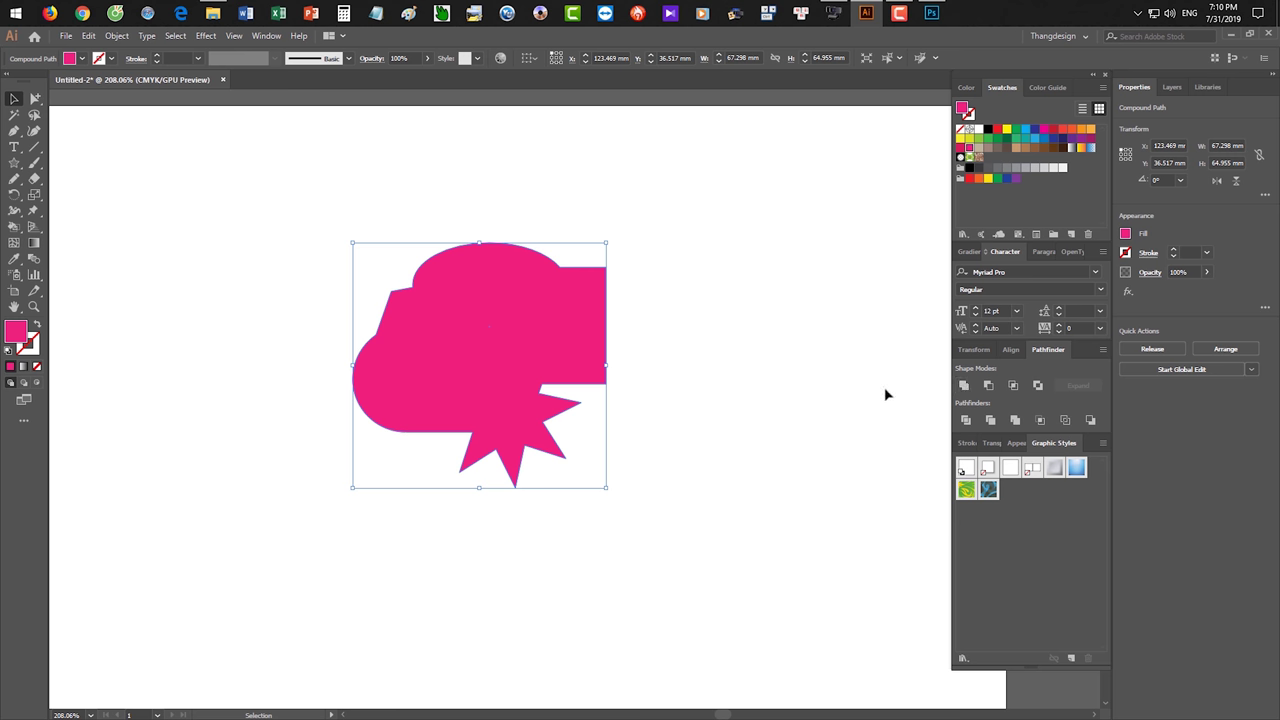
key("ctrl+z")
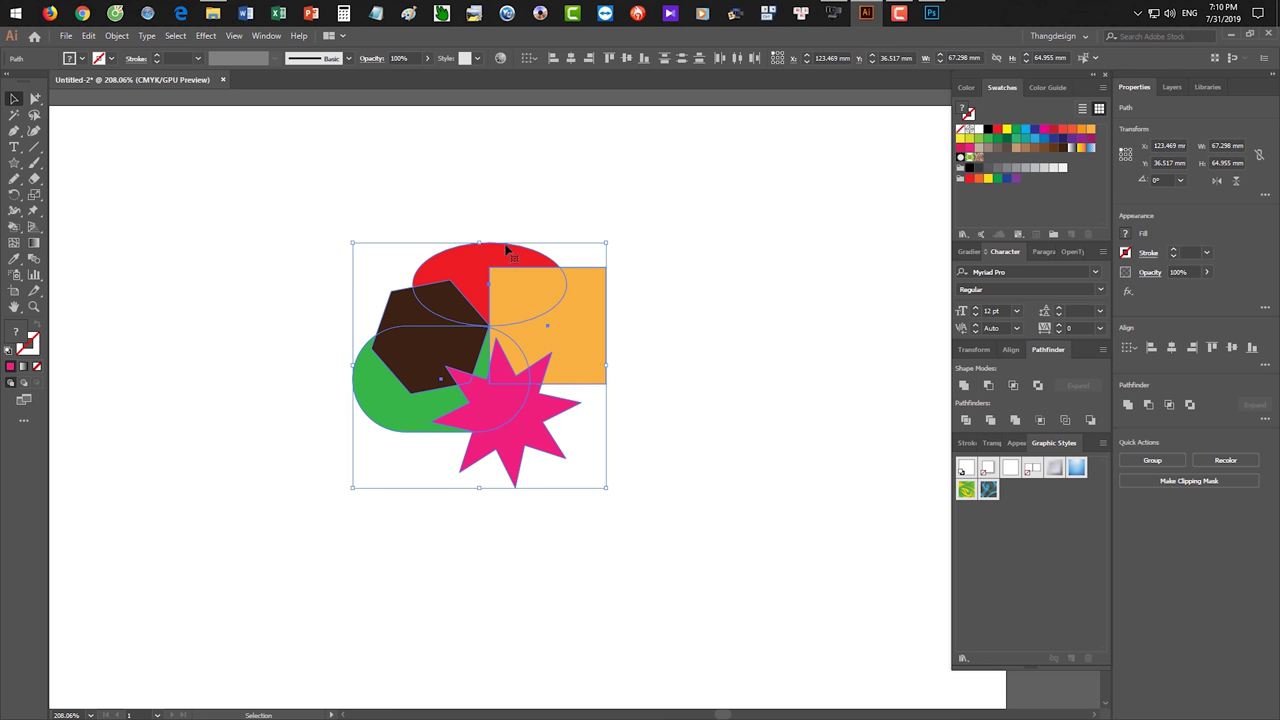
left_click(964, 386)
left_click_drag(526, 324, 553, 261)
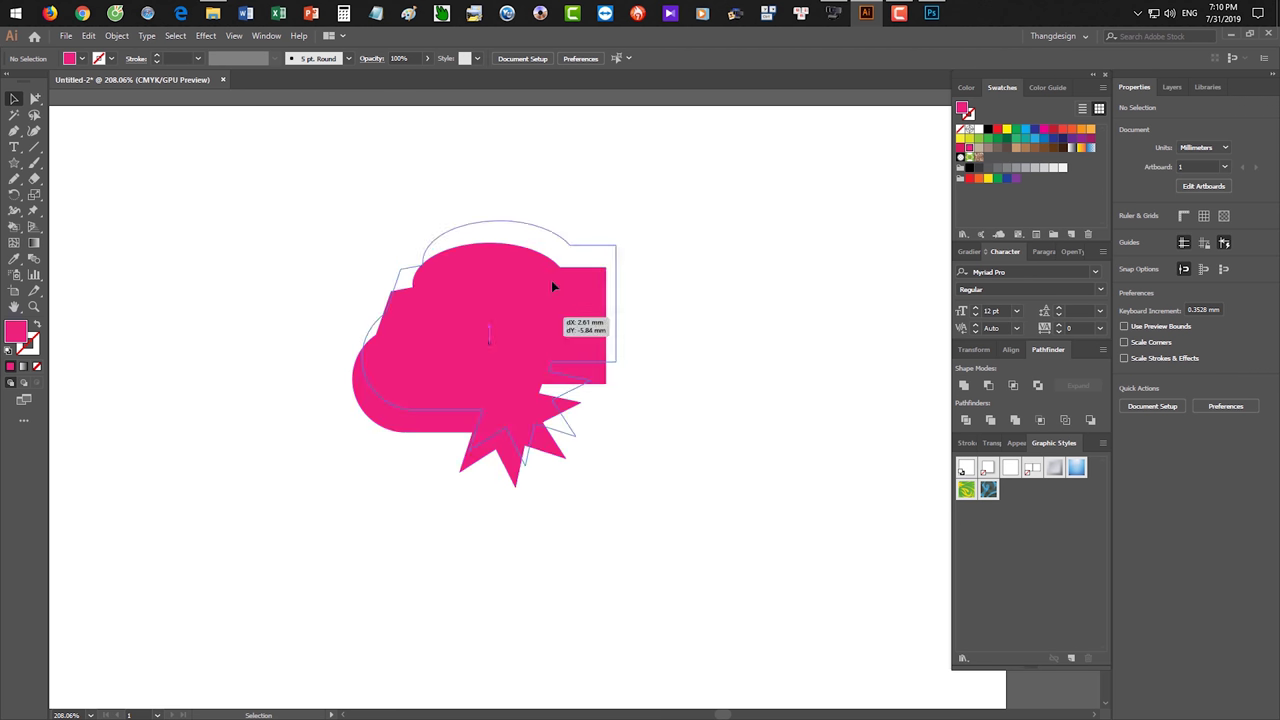
key("ctrl+z")
key("ctrl+z")
left_click_drag(300, 186, 724, 499)
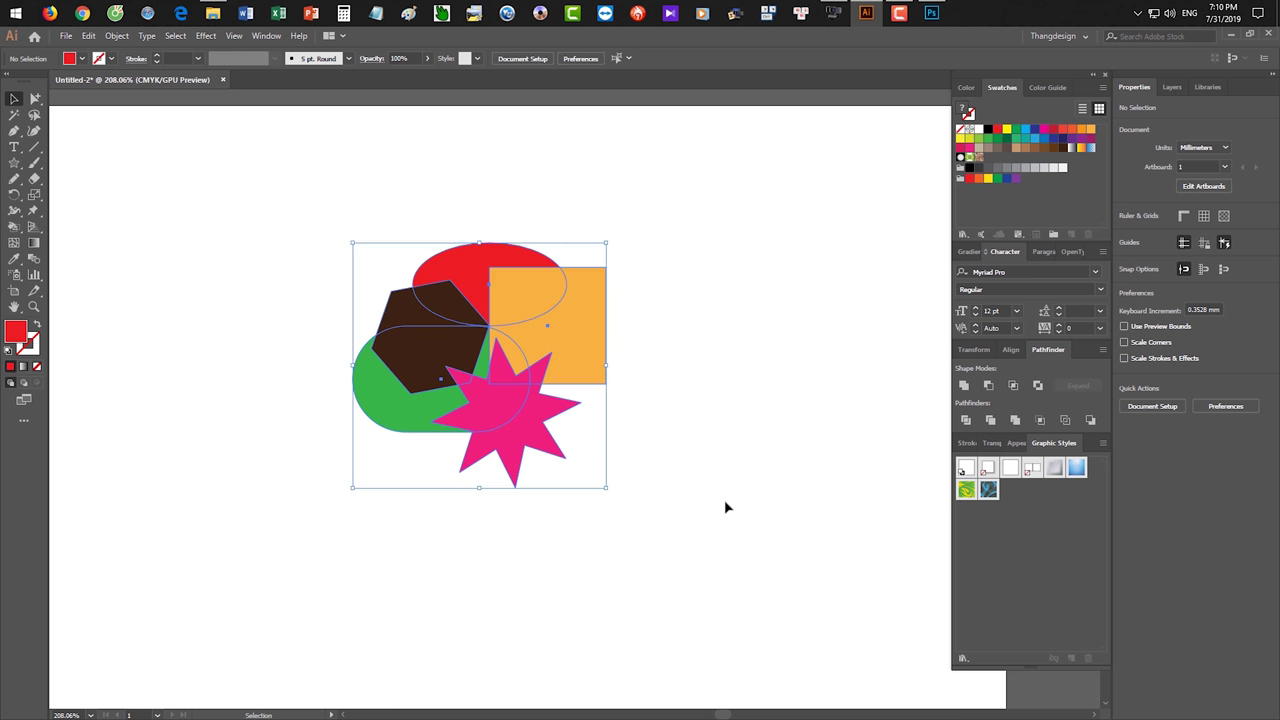
Unite the shapes with Pathfinder and reposition the rectangle, ellipse and star inside the compound.
left_click(964, 386, "alt")
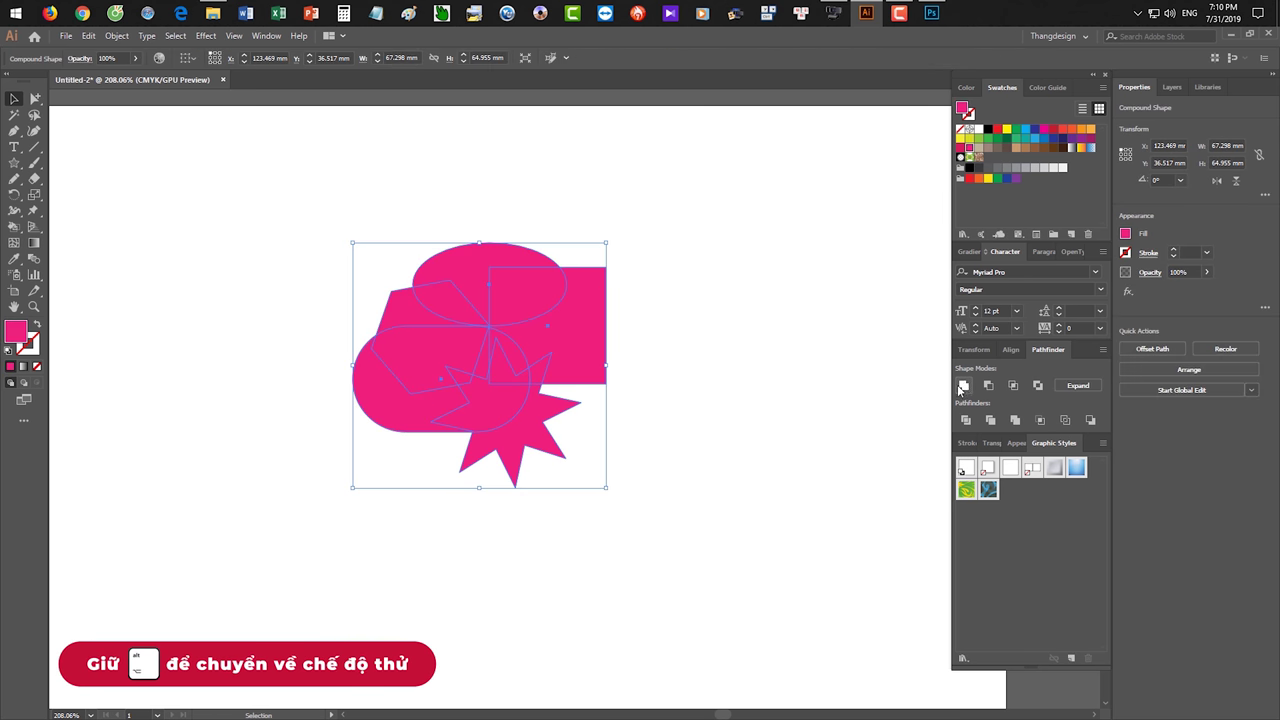
left_click(312, 240)
left_click_drag(37, 99, 80, 117)
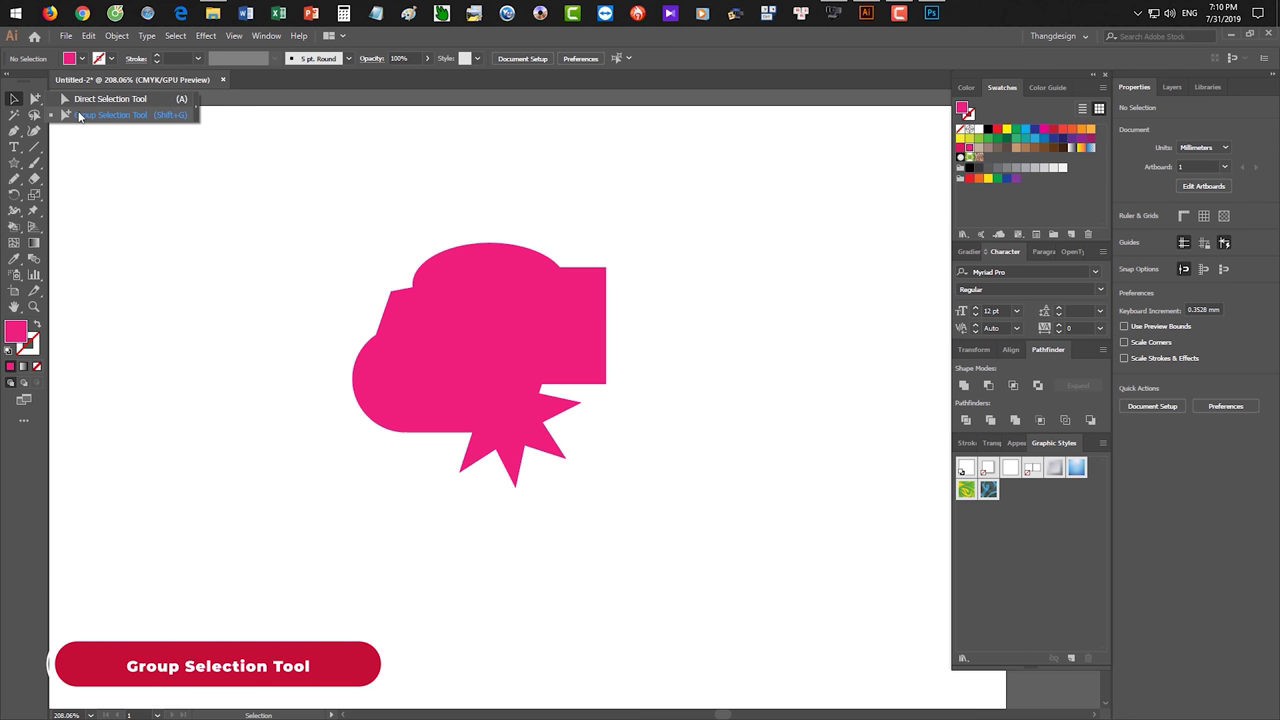
left_click(506, 277)
left_click_drag(555, 332, 582, 296)
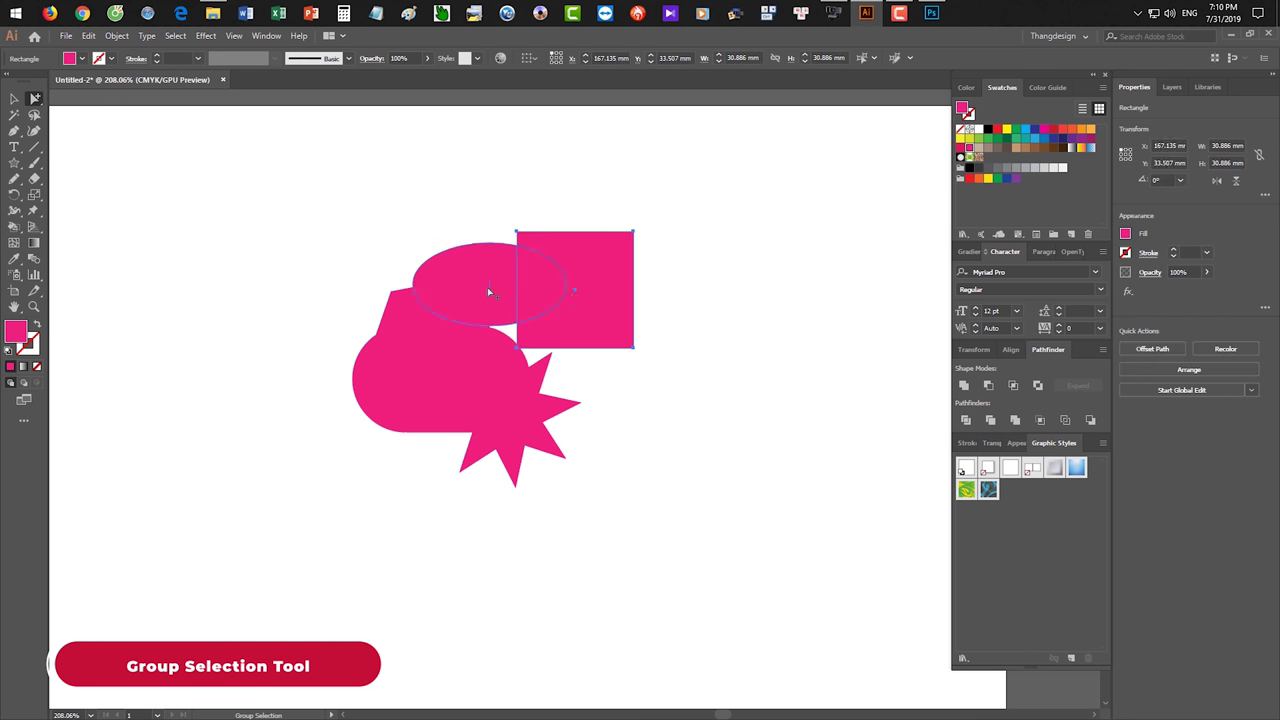
left_click_drag(489, 291, 525, 308)
mouse_move(535, 388)
left_mouse_down()
mouse_move(590, 371)
mouse_move(567, 357)
left_mouse_up()
left_click_drag(35, 99, 62, 113)
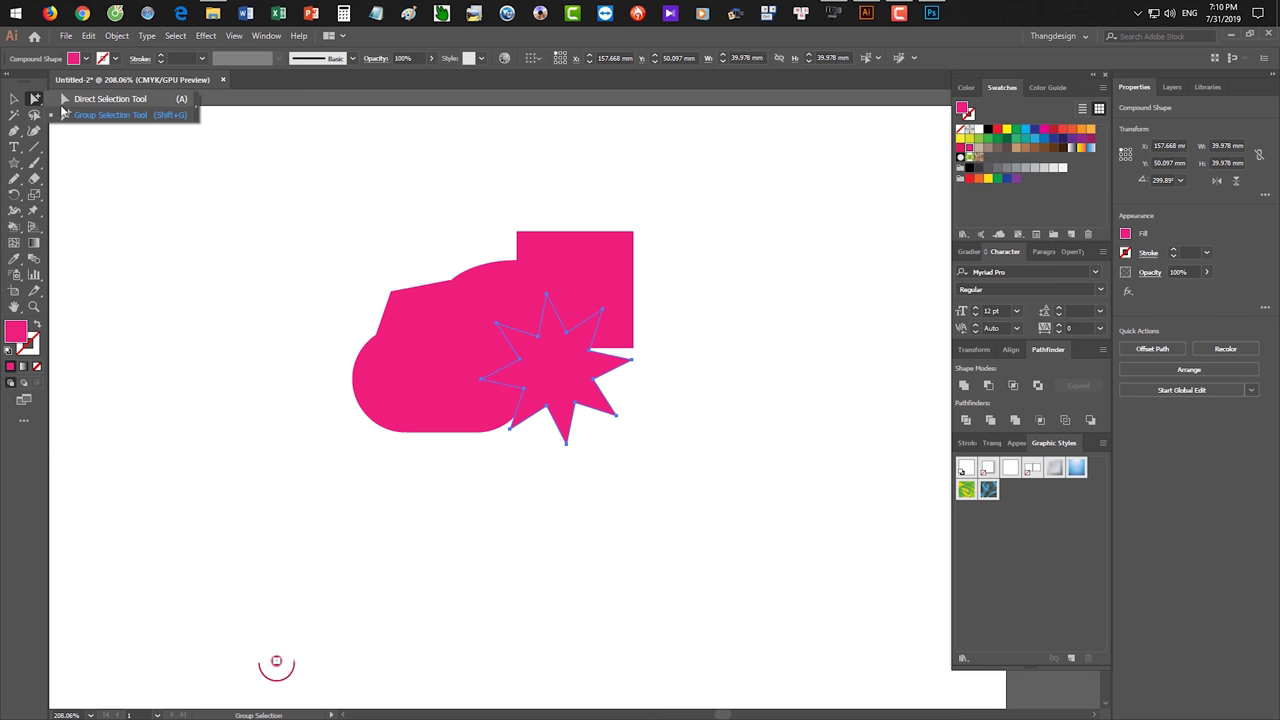
Pull two star points into spikes and rotate the ellipse to about 59 degrees.
key("a")
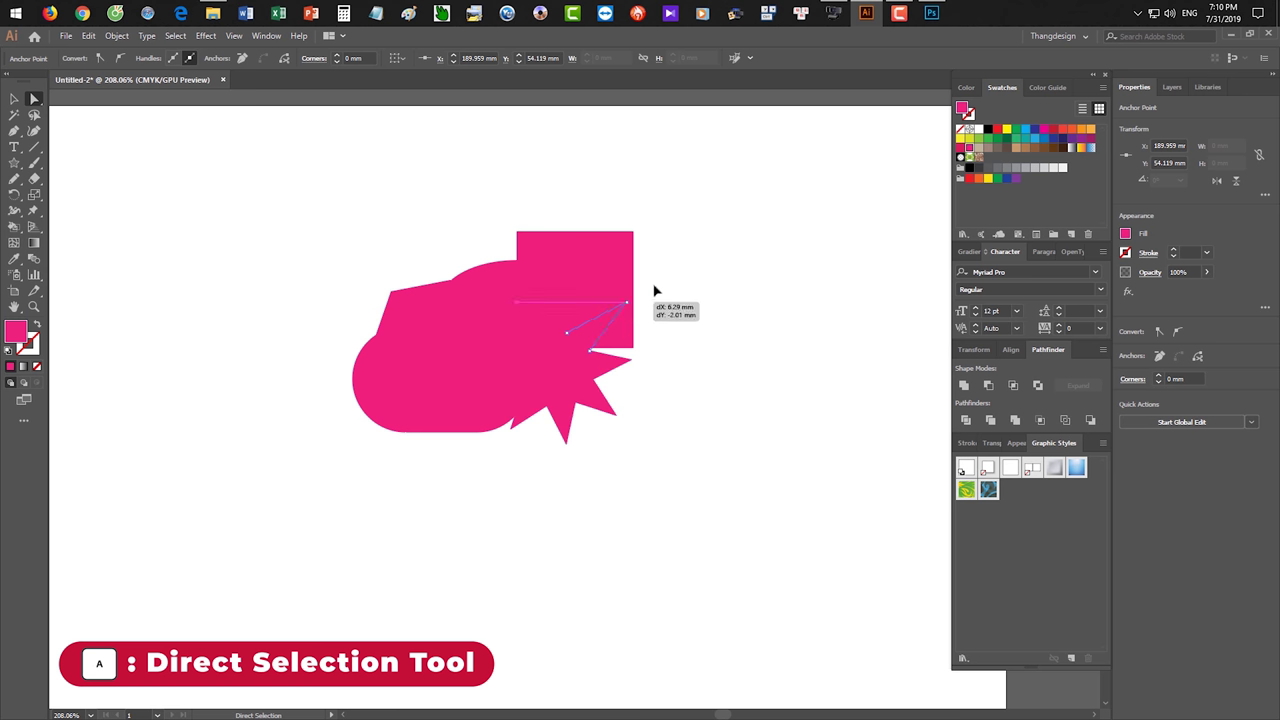
left_click_drag(603, 309, 696, 260)
left_click_drag(643, 354, 696, 303)
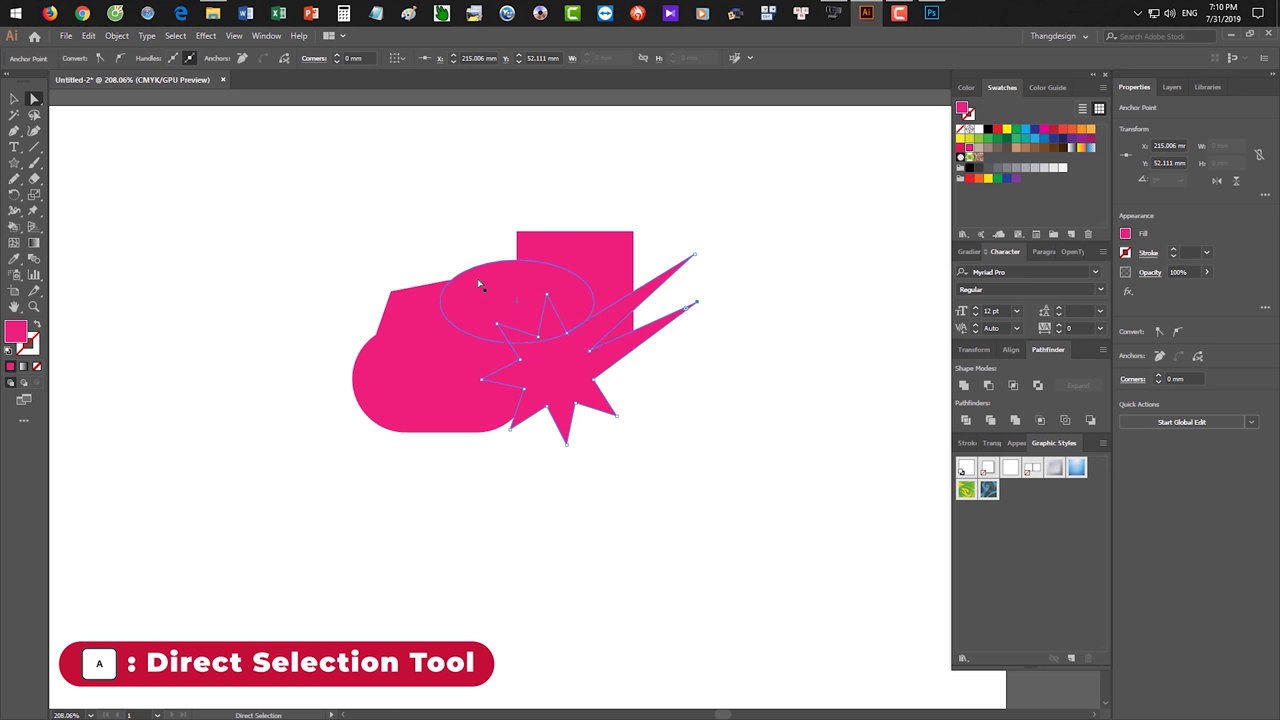
left_click_drag(484, 278, 497, 192)
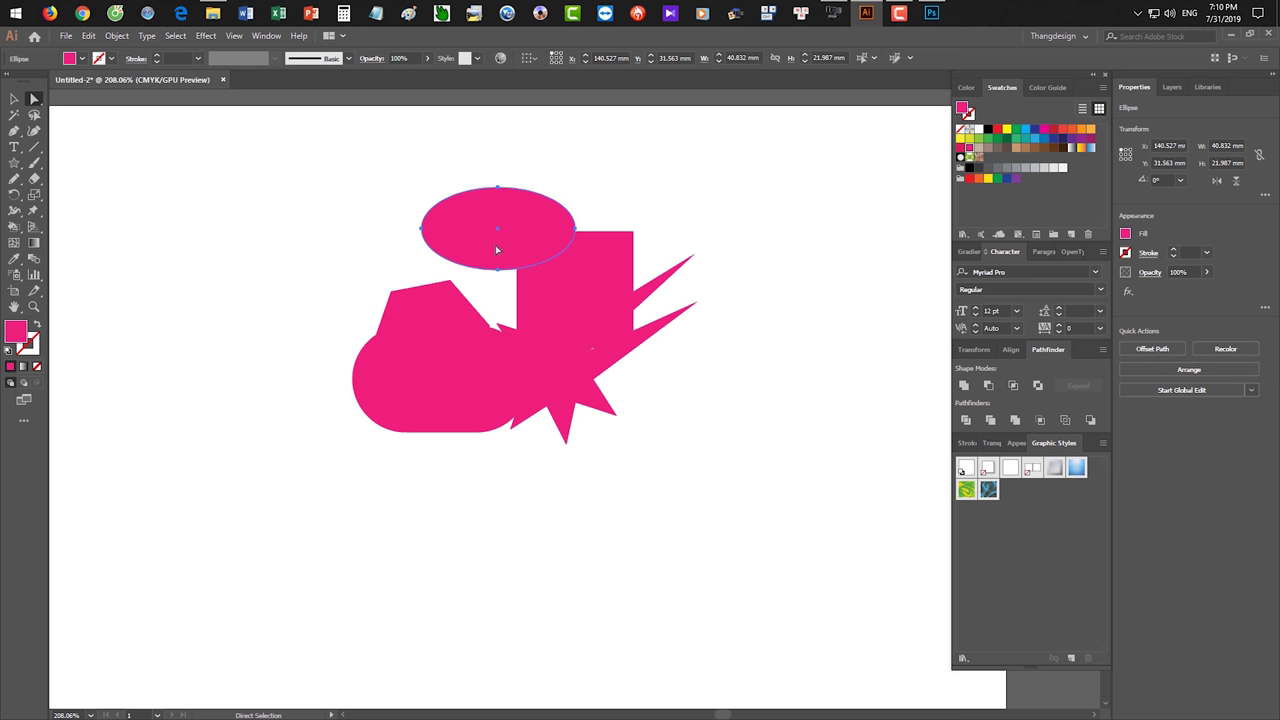
left_click_drag(498, 272, 506, 356)
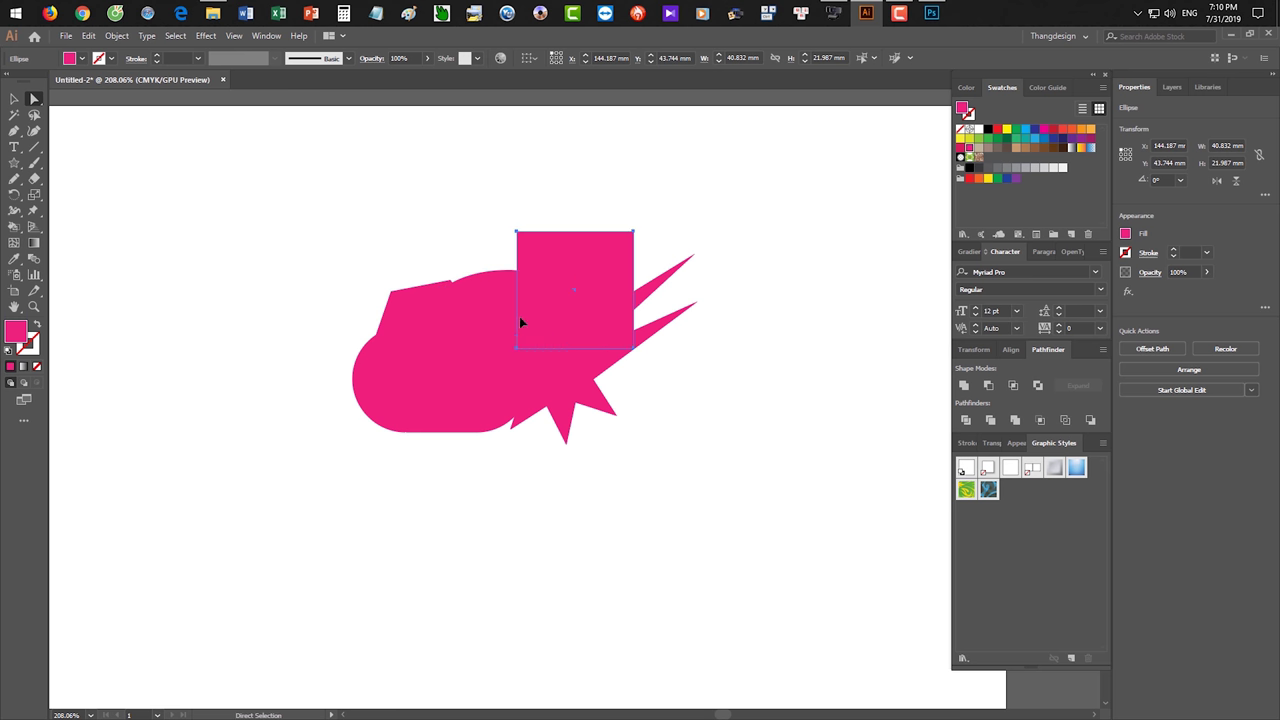
key("r")
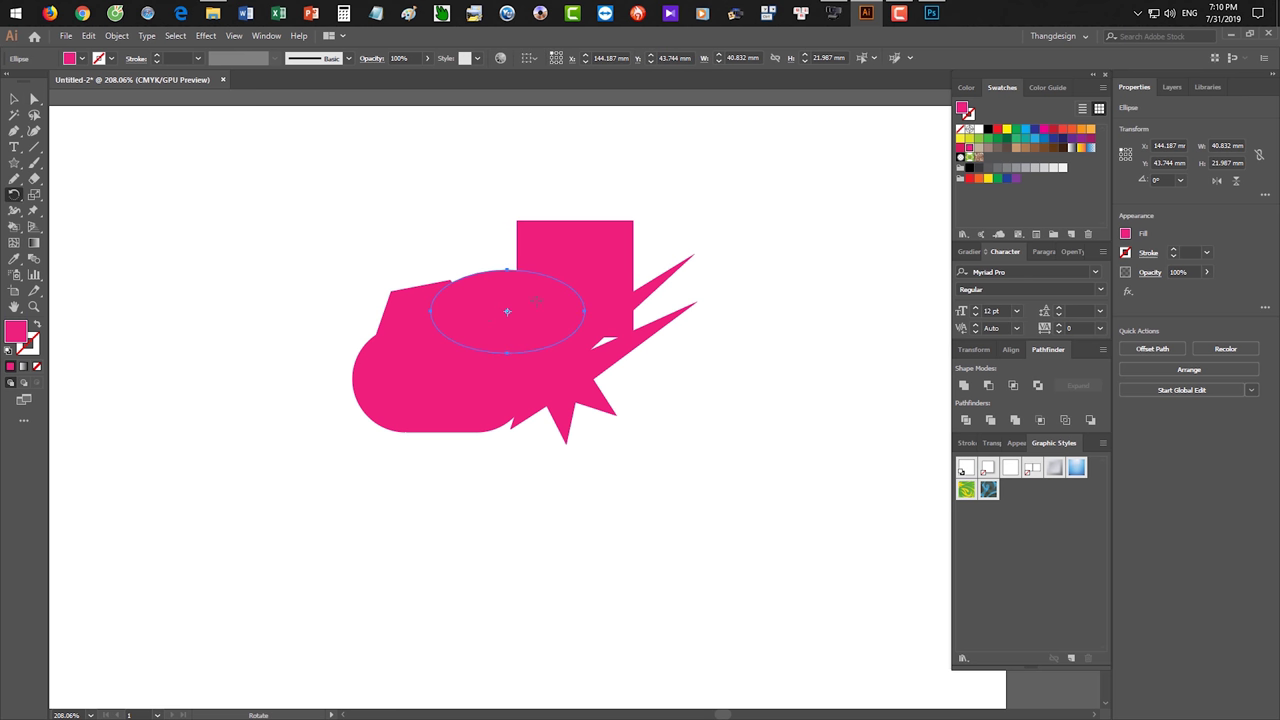
key("v")
mouse_move(560, 292)
left_mouse_down()
mouse_move(549, 250)
mouse_move(640, 183)
left_mouse_up()
left_click(650, 170)
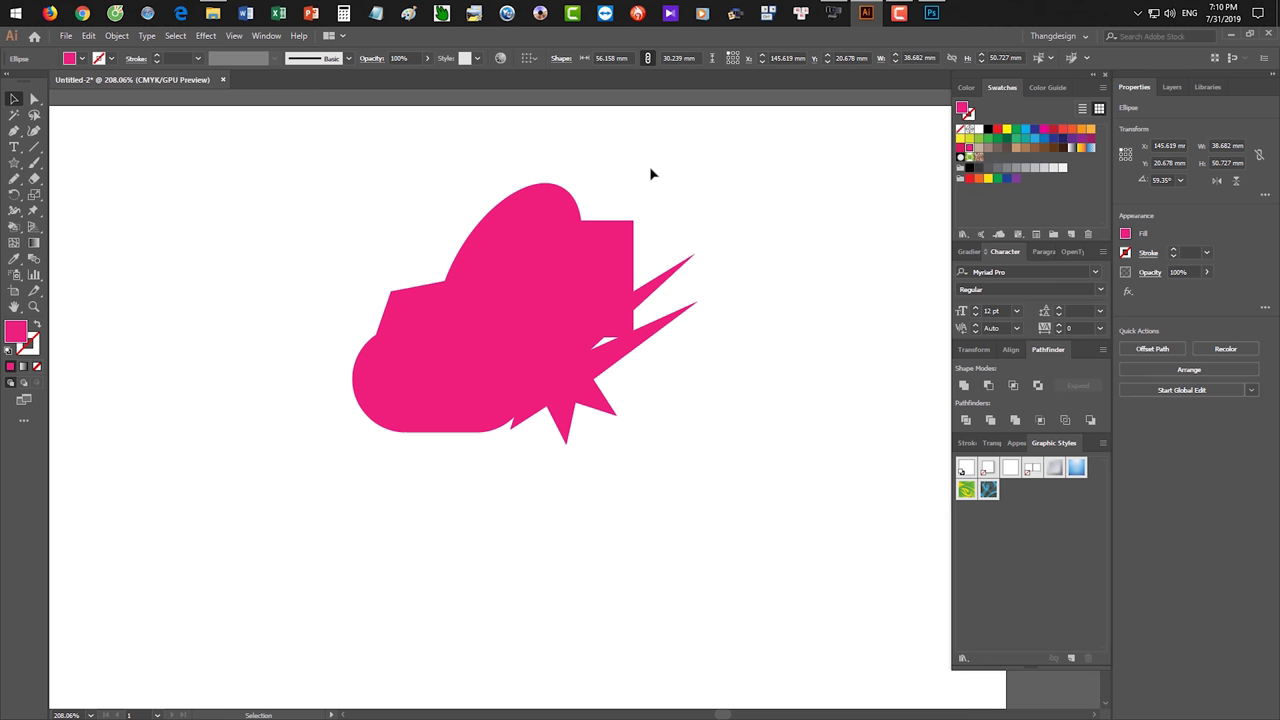
Expand the compound shape into one path, then delete the pink artwork.
left_click(486, 258)
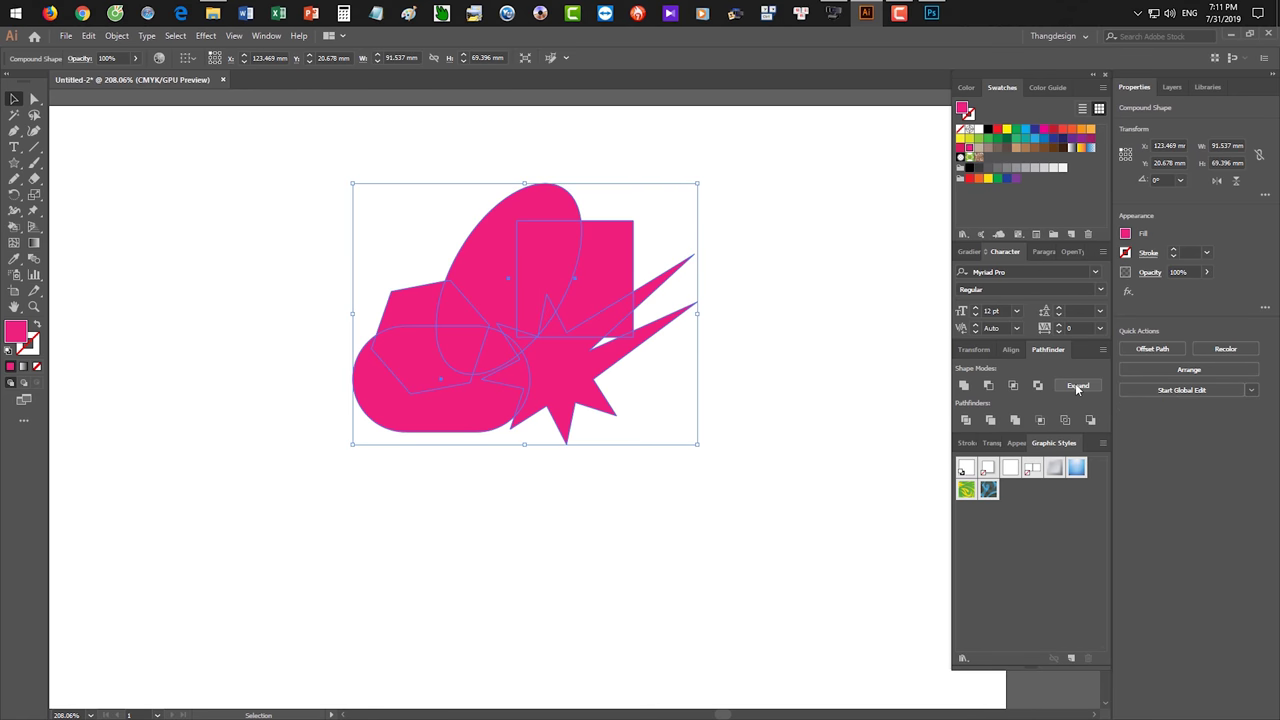
left_click(1077, 386)
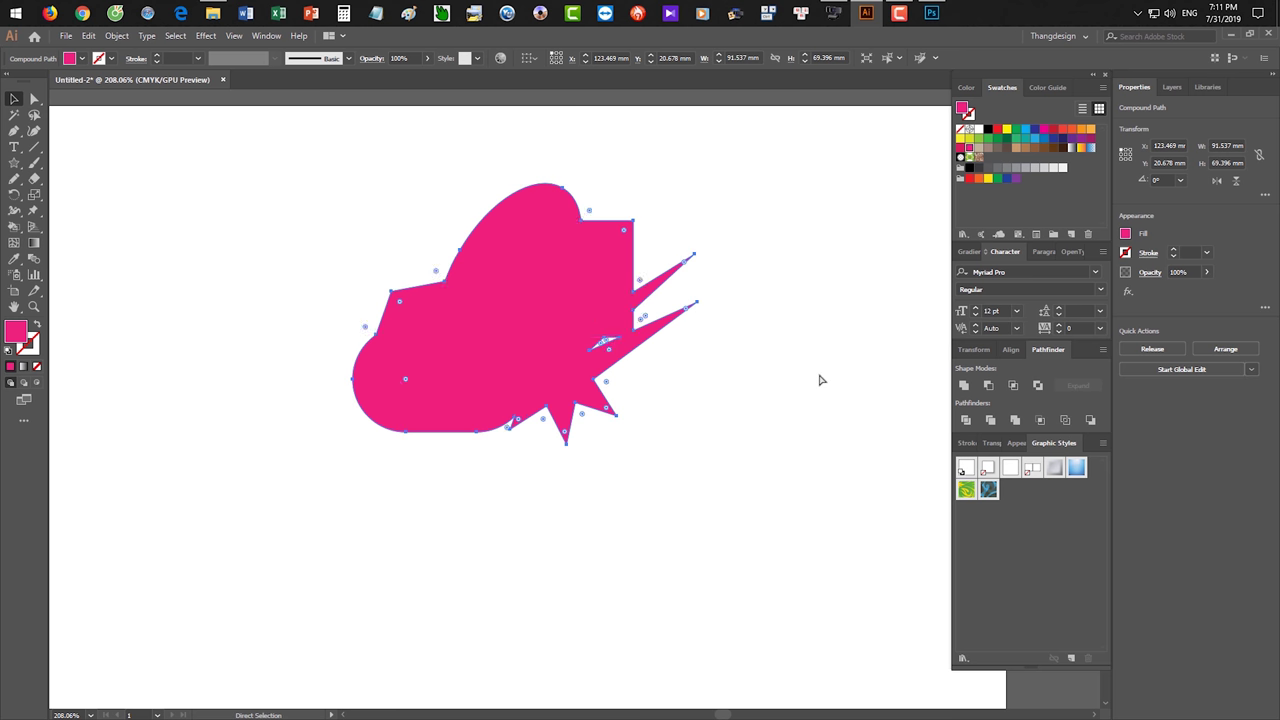
left_click(680, 358)
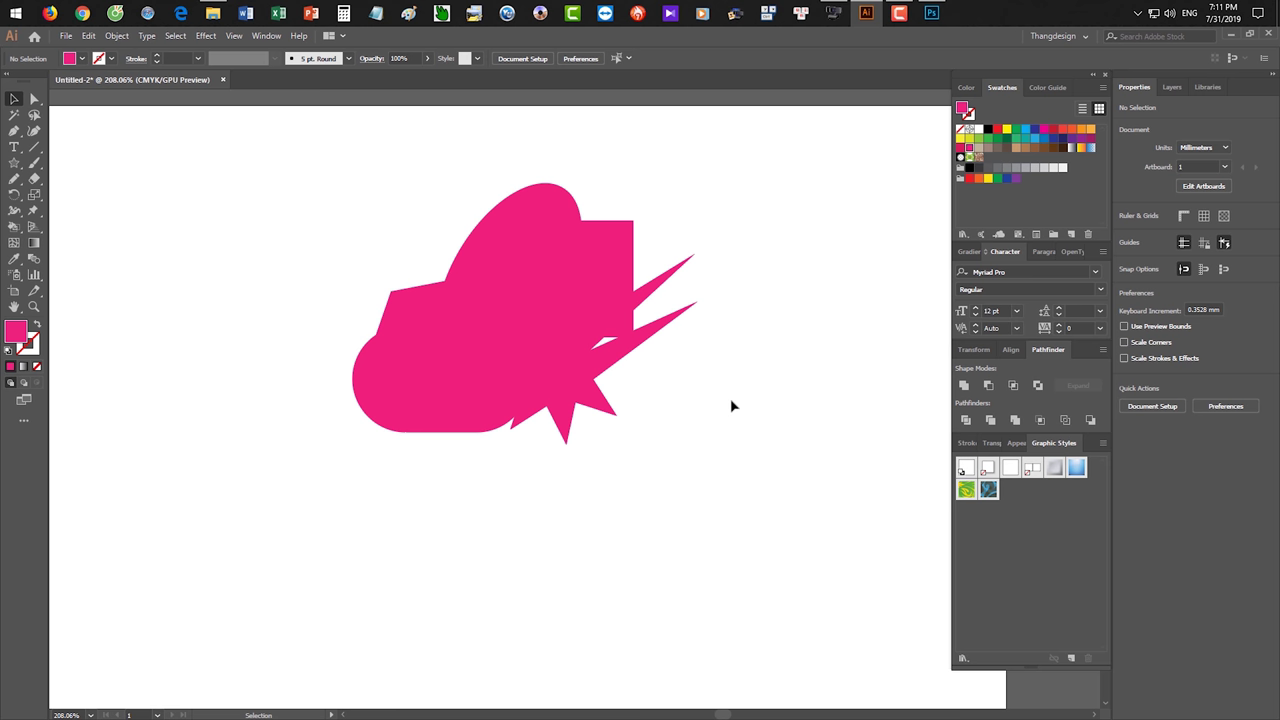
left_click_drag(730, 404, 608, 330)
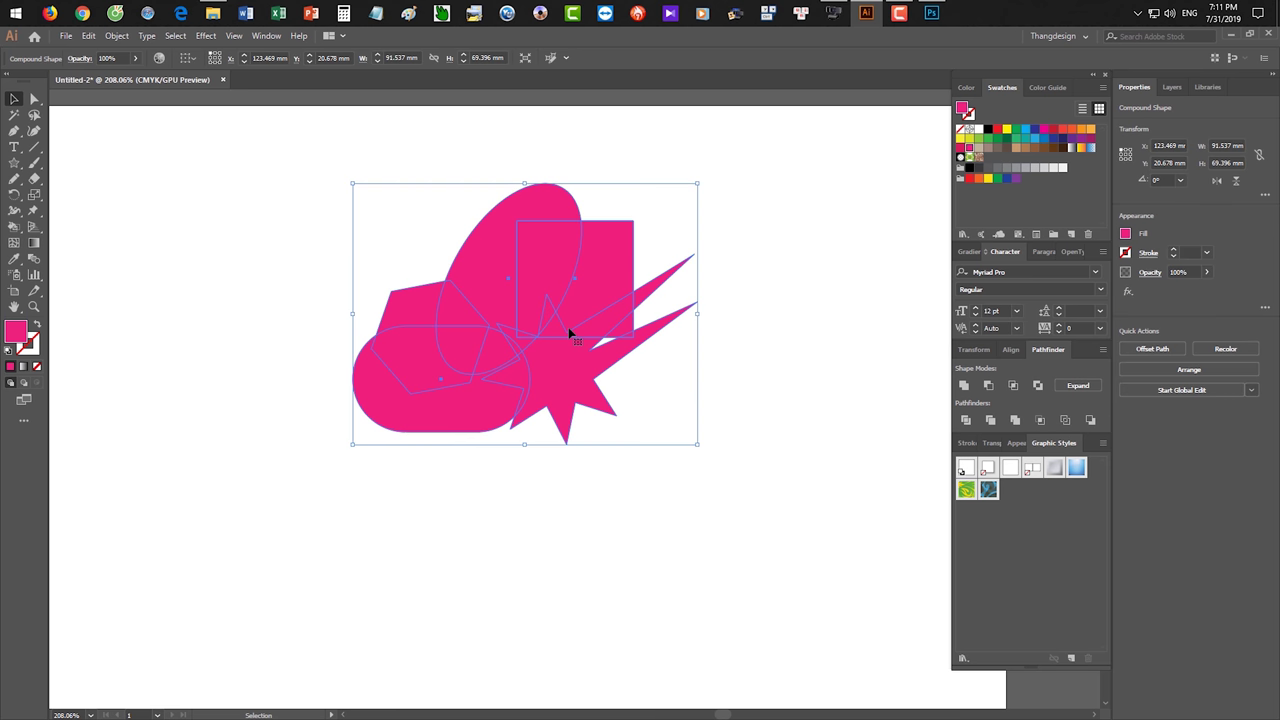
key("Delete")
Draw four overlapping pink ellipses and unite them into one compound shape.
left_click_drag(14, 162, 50, 190)
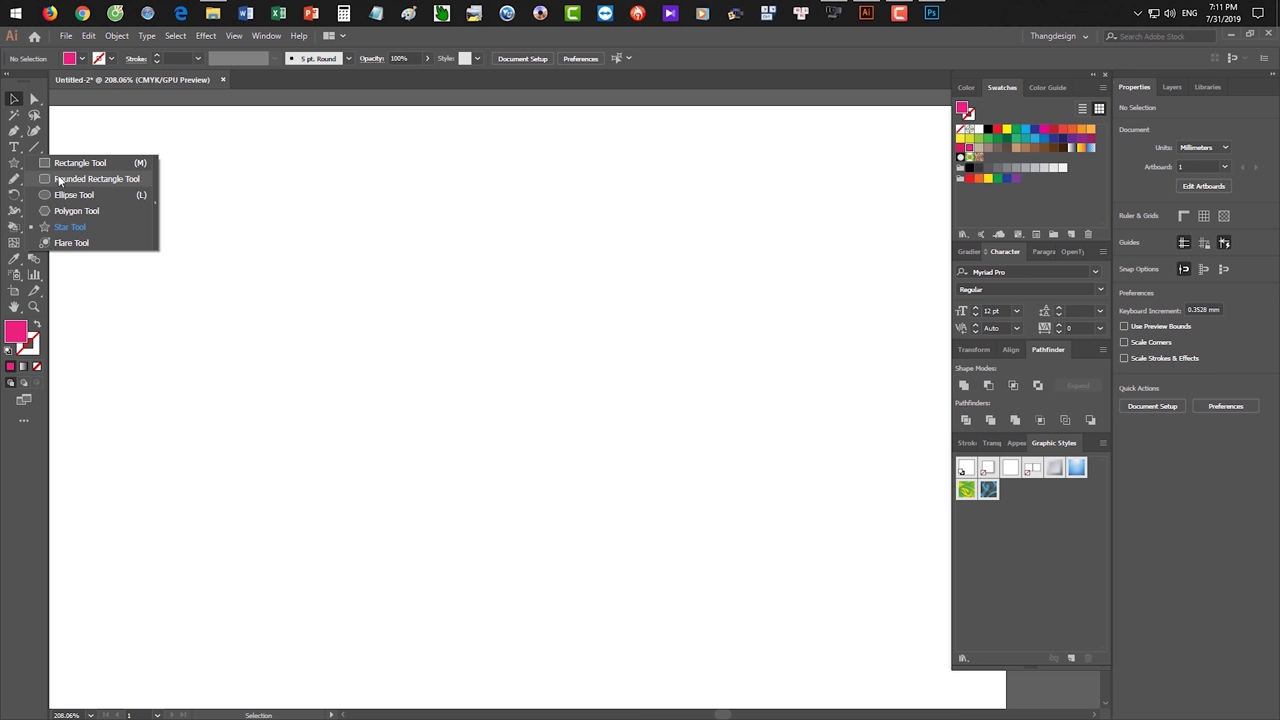
left_click_drag(313, 271, 462, 345)
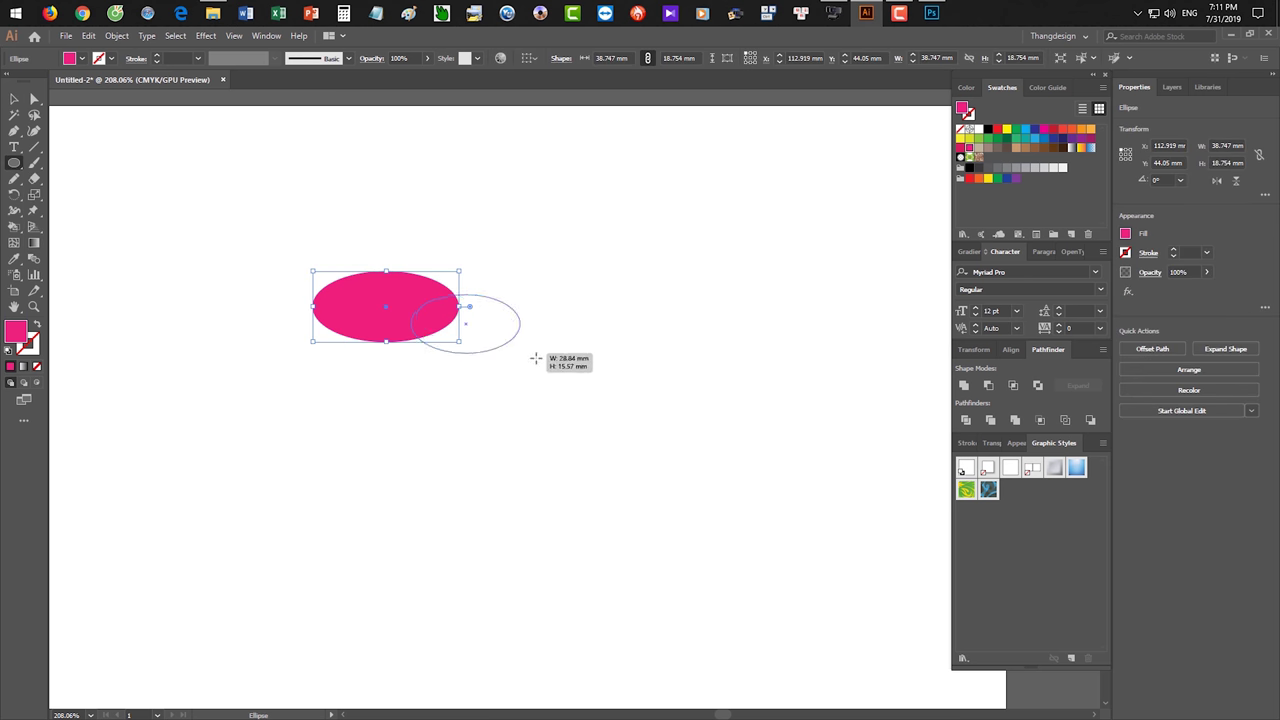
left_click_drag(412, 294, 565, 368)
left_click_drag(427, 267, 509, 318)
left_click_drag(487, 258, 611, 323)
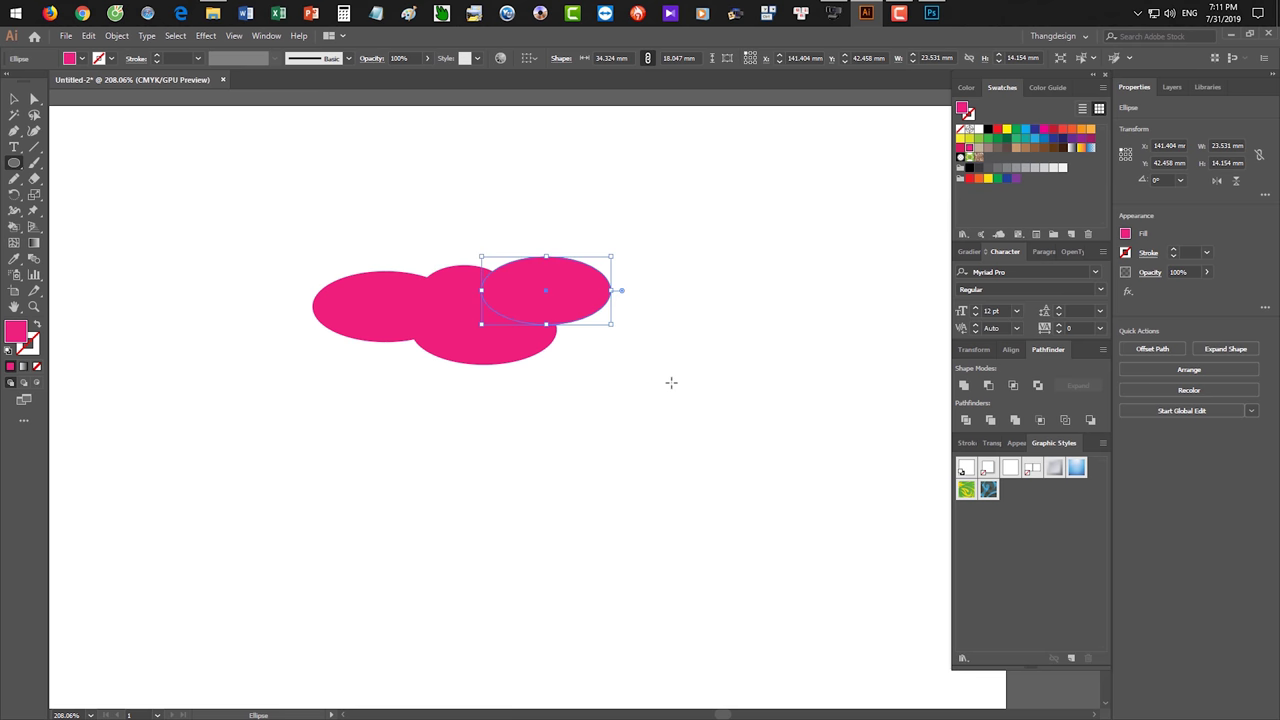
key("v")
left_click_drag(706, 434, 280, 188)
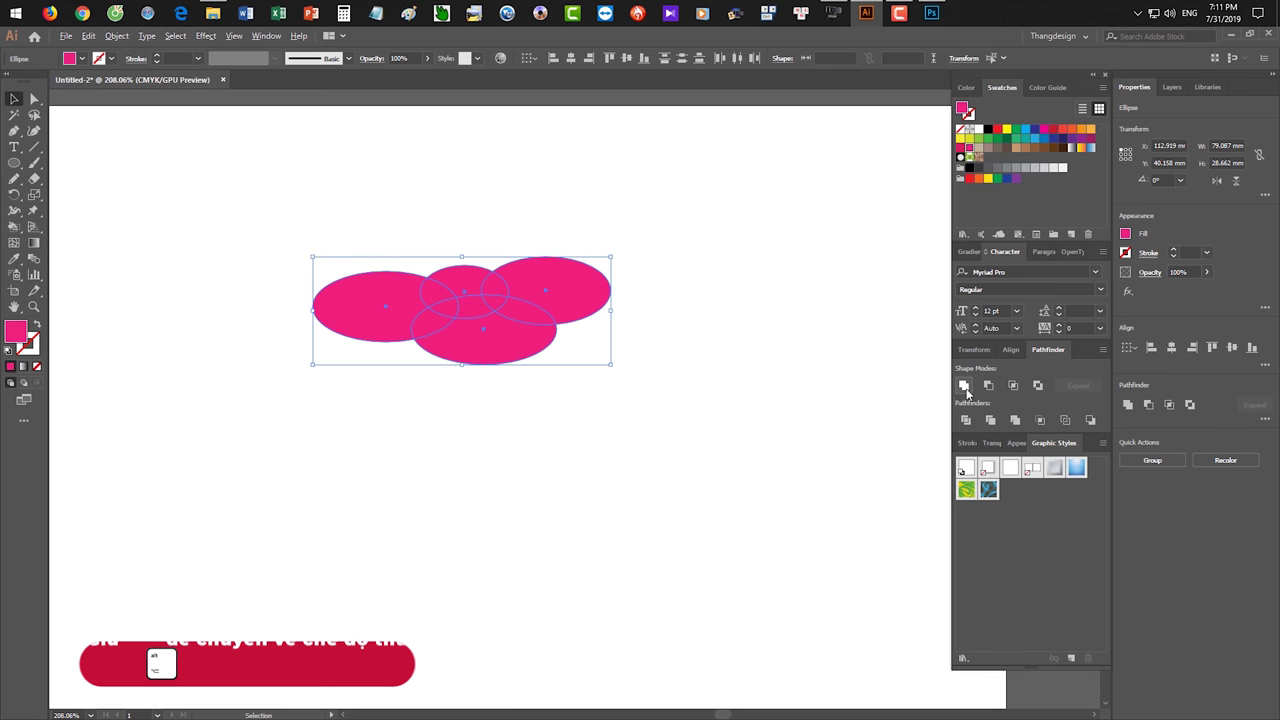
left_click(695, 376)
Move the cloud up, then nudge and enlarge its top middle ellipse.
left_click_drag(558, 299, 503, 220)
left_click(680, 351)
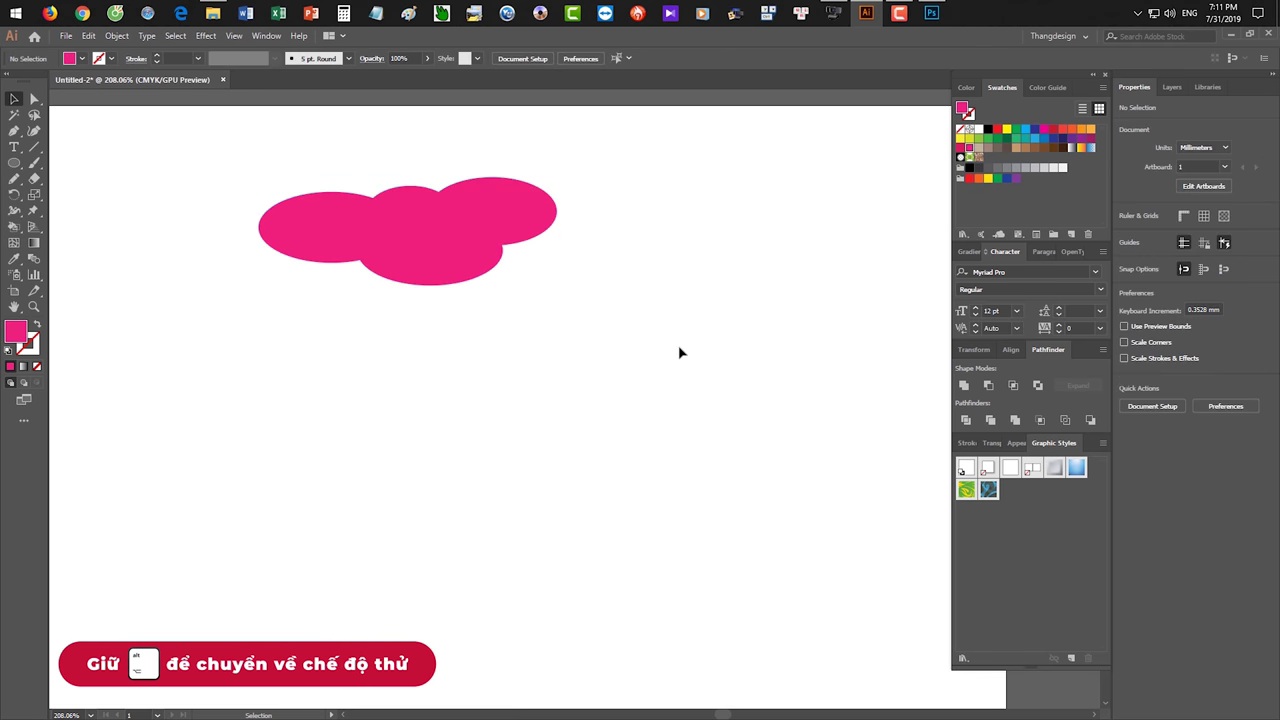
left_click_drag(592, 345, 655, 376)
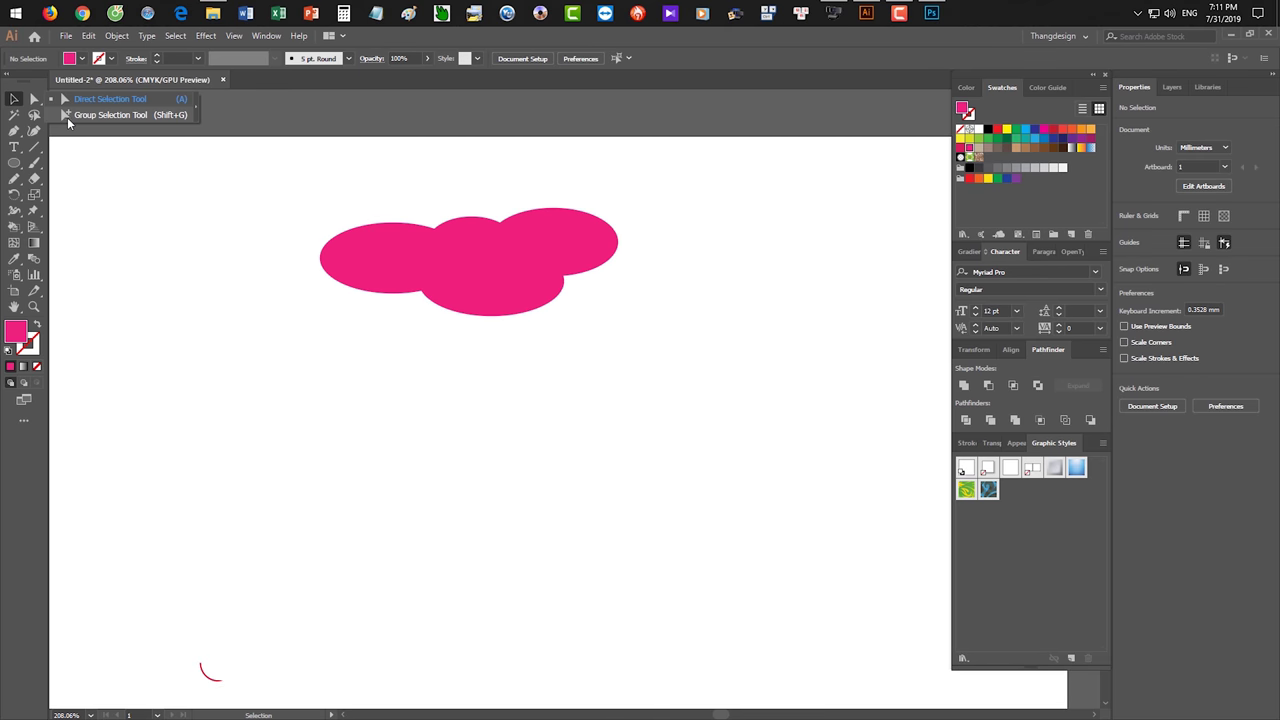
left_click_drag(34, 98, 75, 115)
left_click(480, 240)
left_click_drag(480, 240, 480, 232)
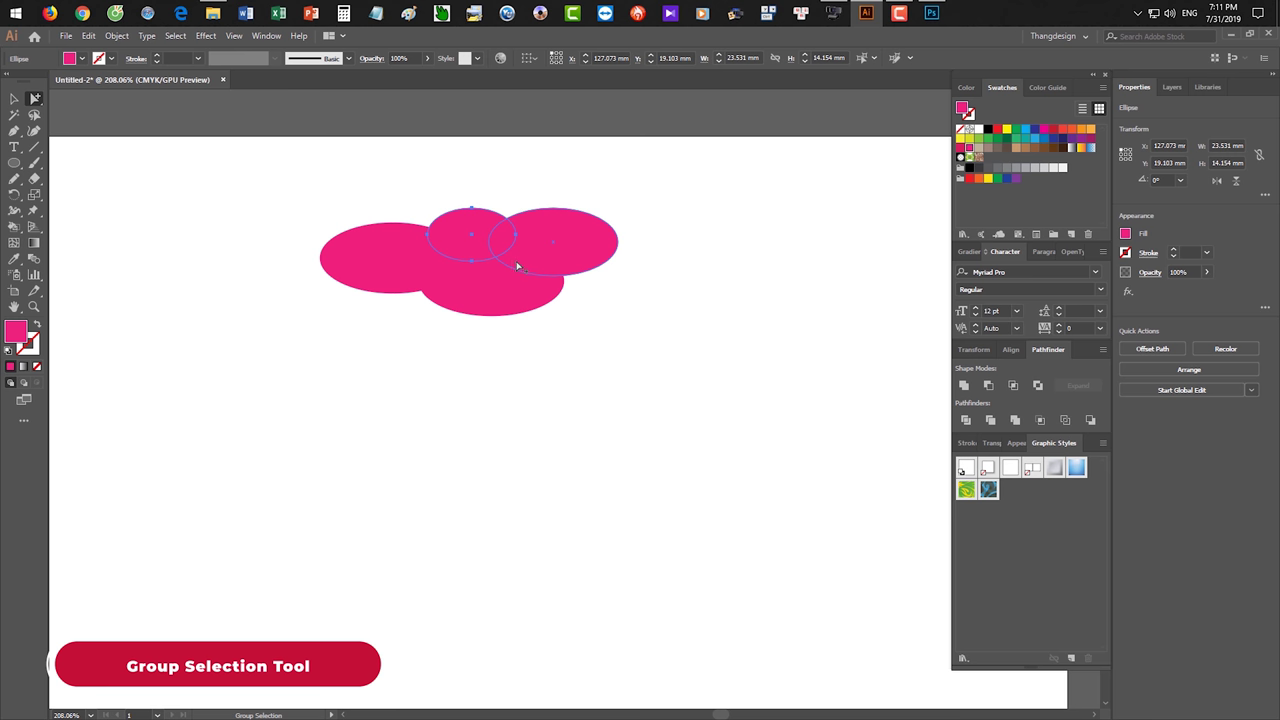
key("v")
left_click_drag(516, 209, 541, 193)
left_click_drag(507, 233, 501, 234)
left_click(614, 360)
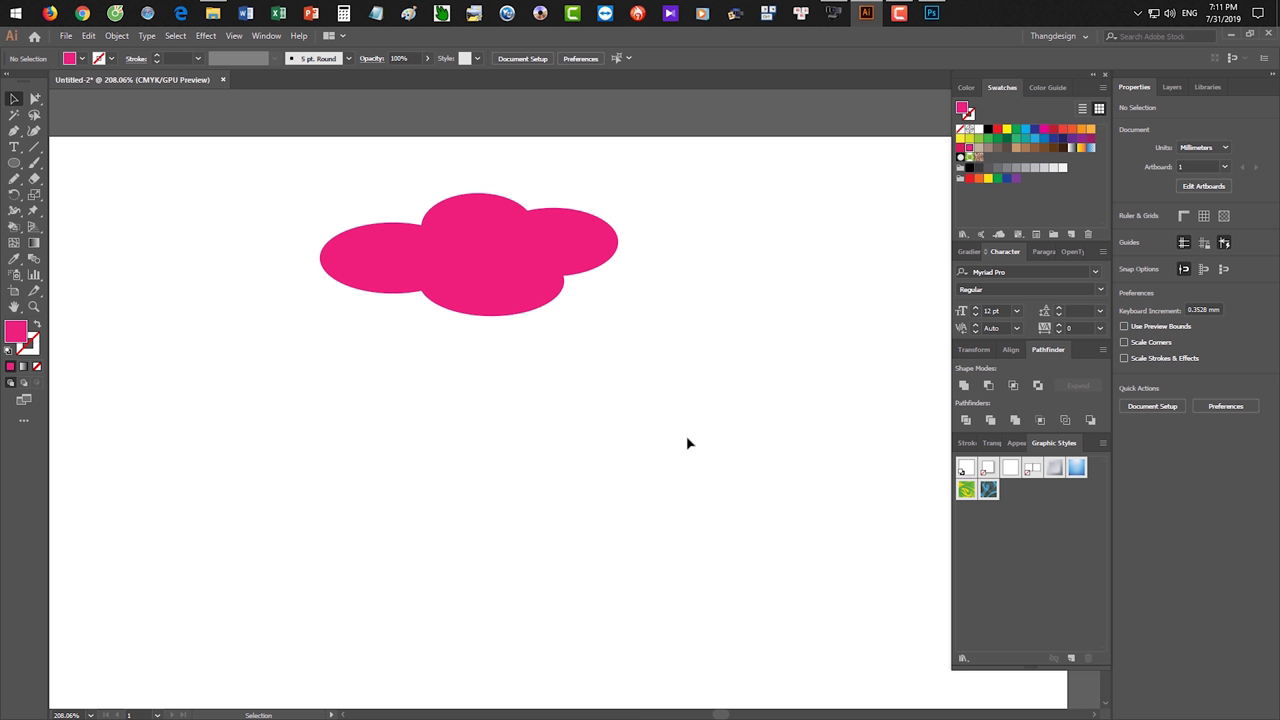
Paint a red box around the Minus Front button on the zoomed Pathfinder capture.
left_click(931, 13)
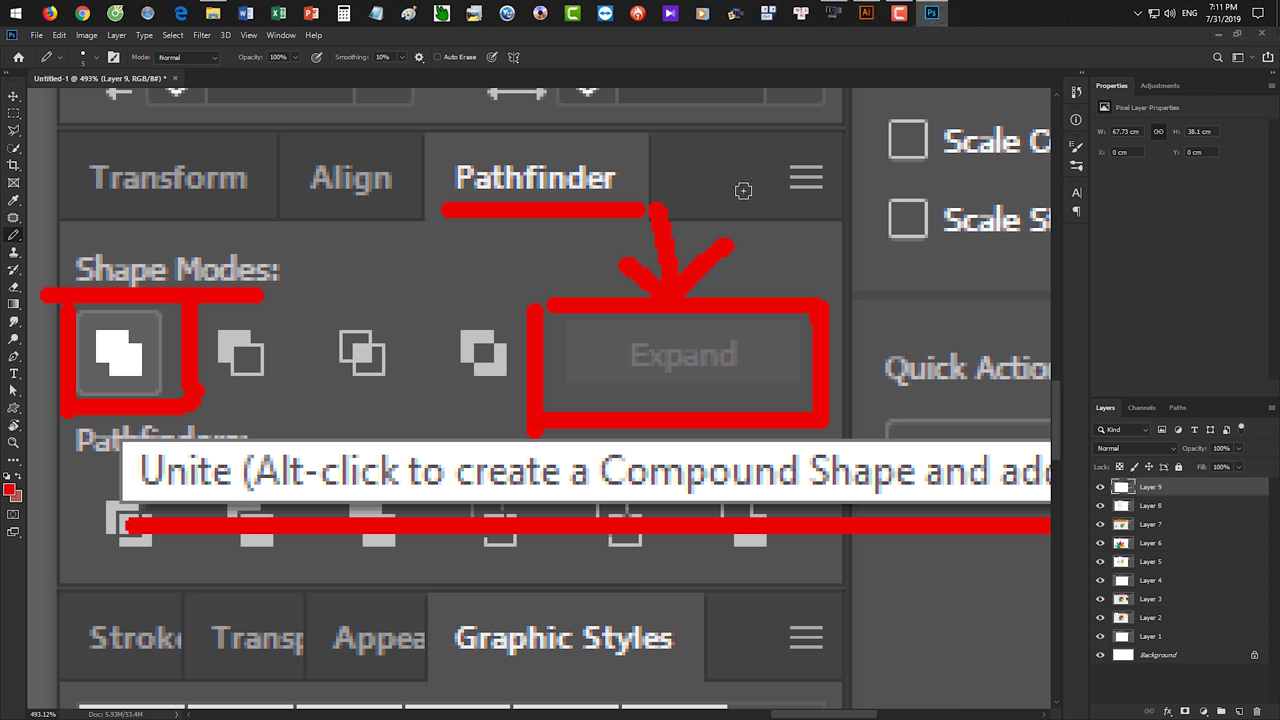
left_click(866, 13)
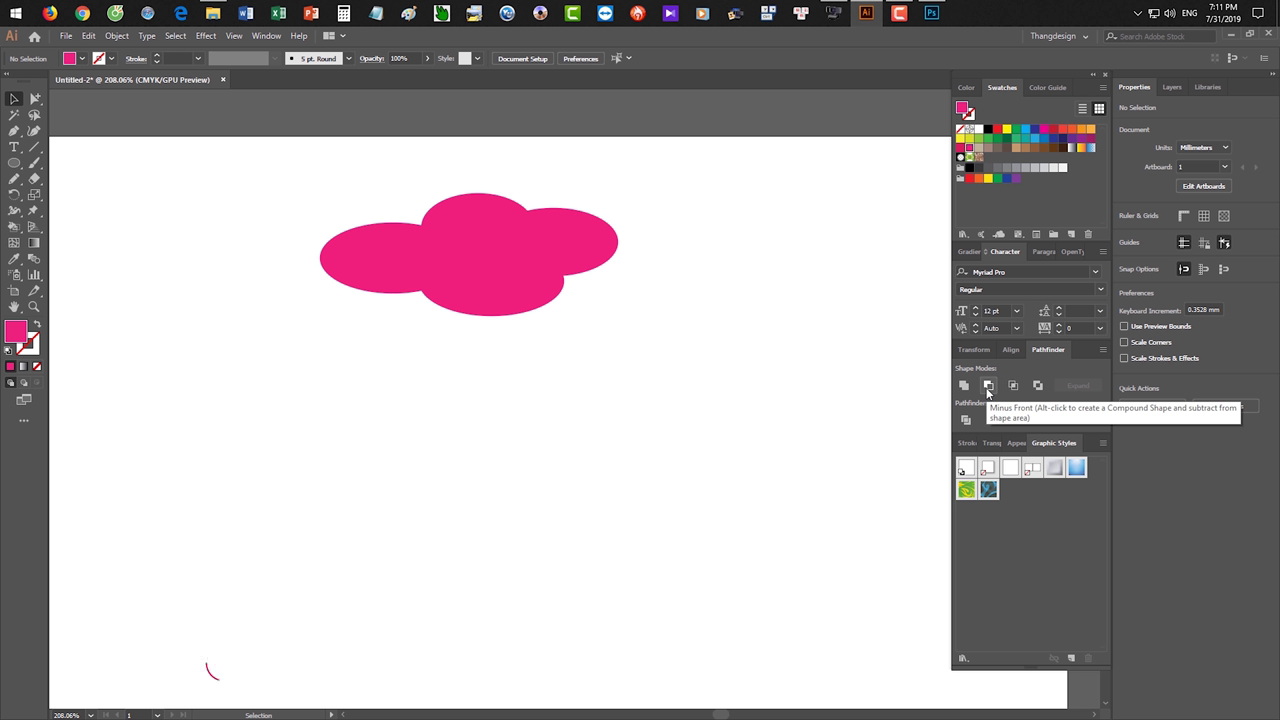
left_click(931, 13)
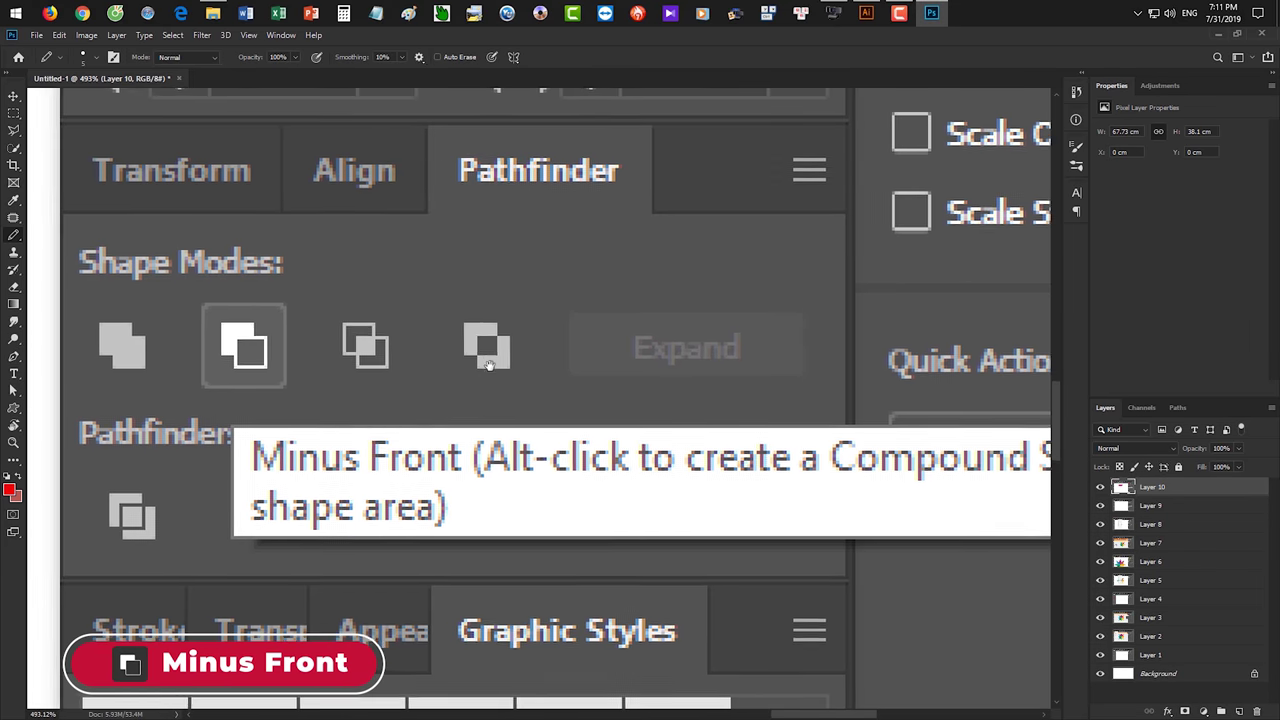
left_click_drag(415, 355, 384, 350)
left_click_drag(98, 281, 216, 390)
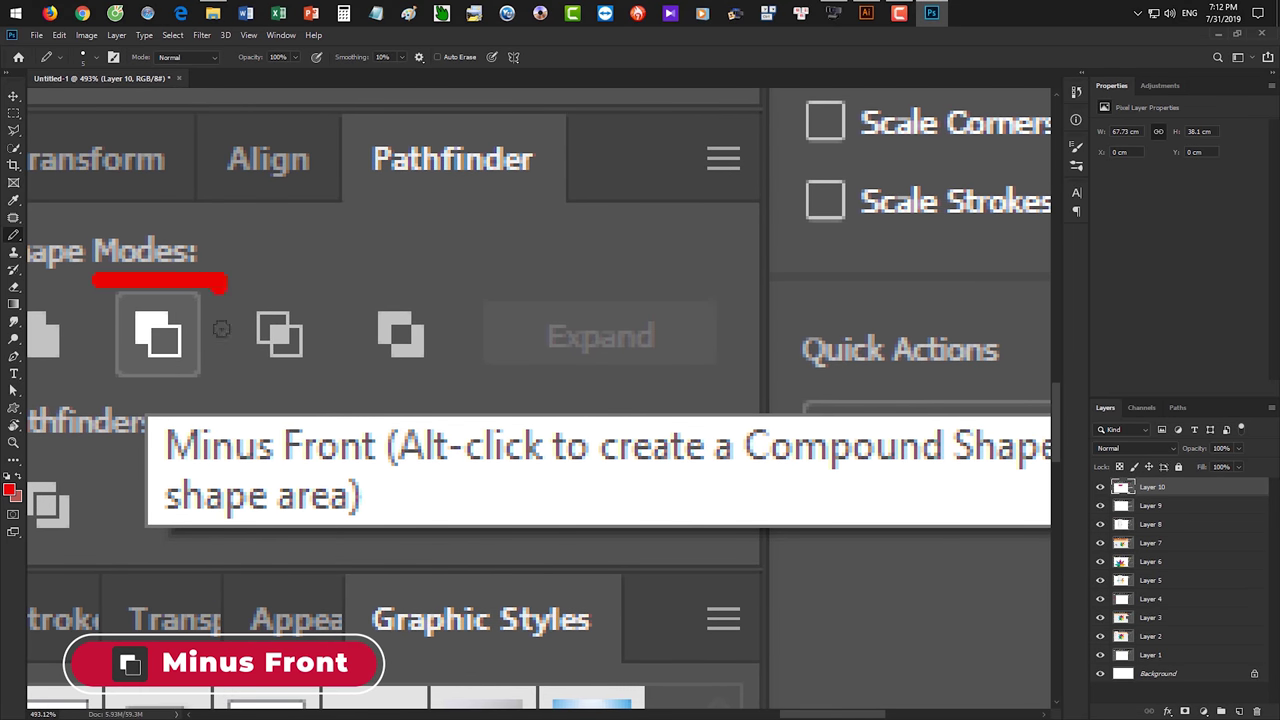
mouse_move(87, 282)
left_mouse_down()
mouse_move(406, 527)
mouse_move(380, 375)
mouse_move(216, 380)
left_mouse_up()
left_click(92, 524)
left_click_drag(238, 514, 738, 366)
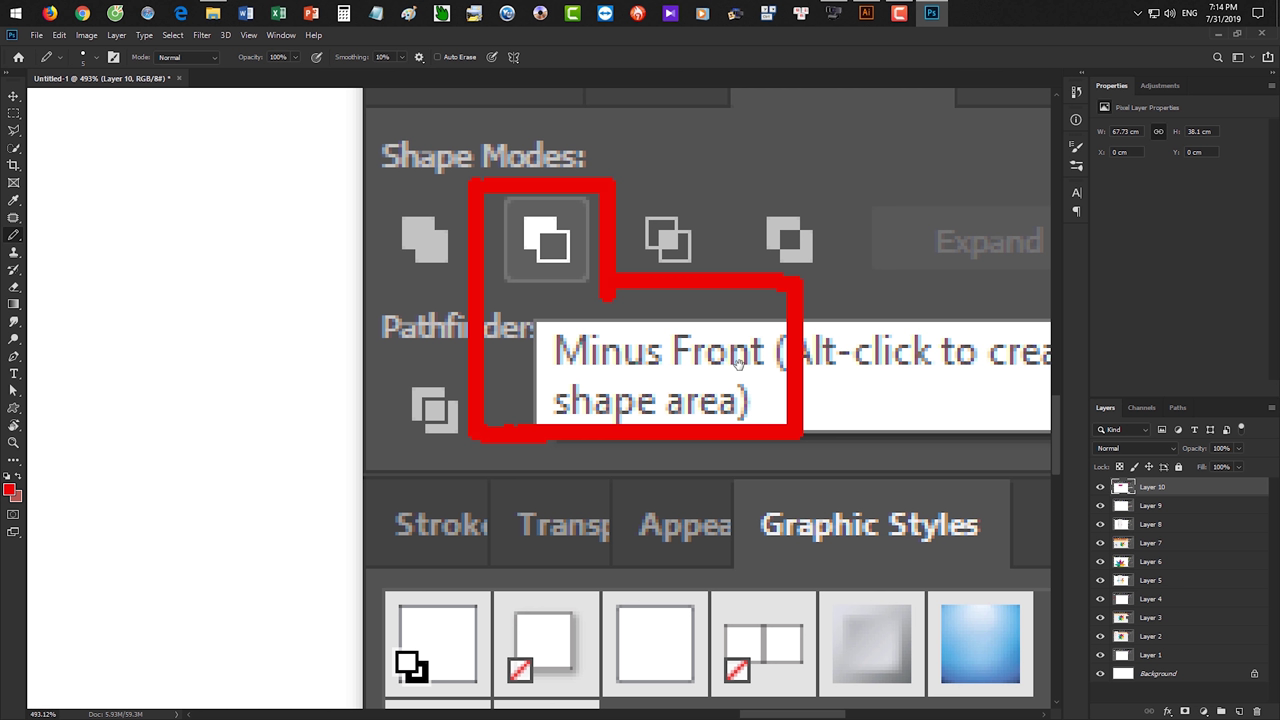
Switch from Photoshop to the Illustrator document showing the pink cloud shape.
left_click(866, 14)
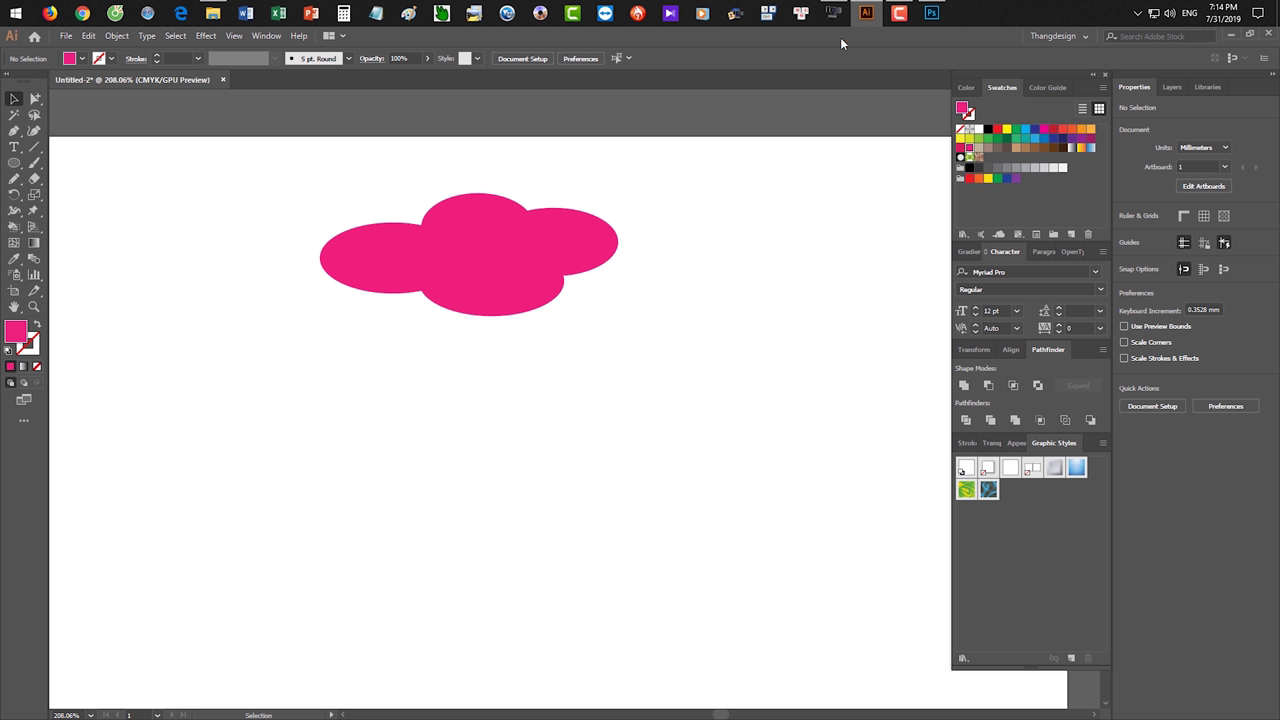
Move the pink cloud shape out of the way to the upper left of the artboard.
left_click(561, 249)
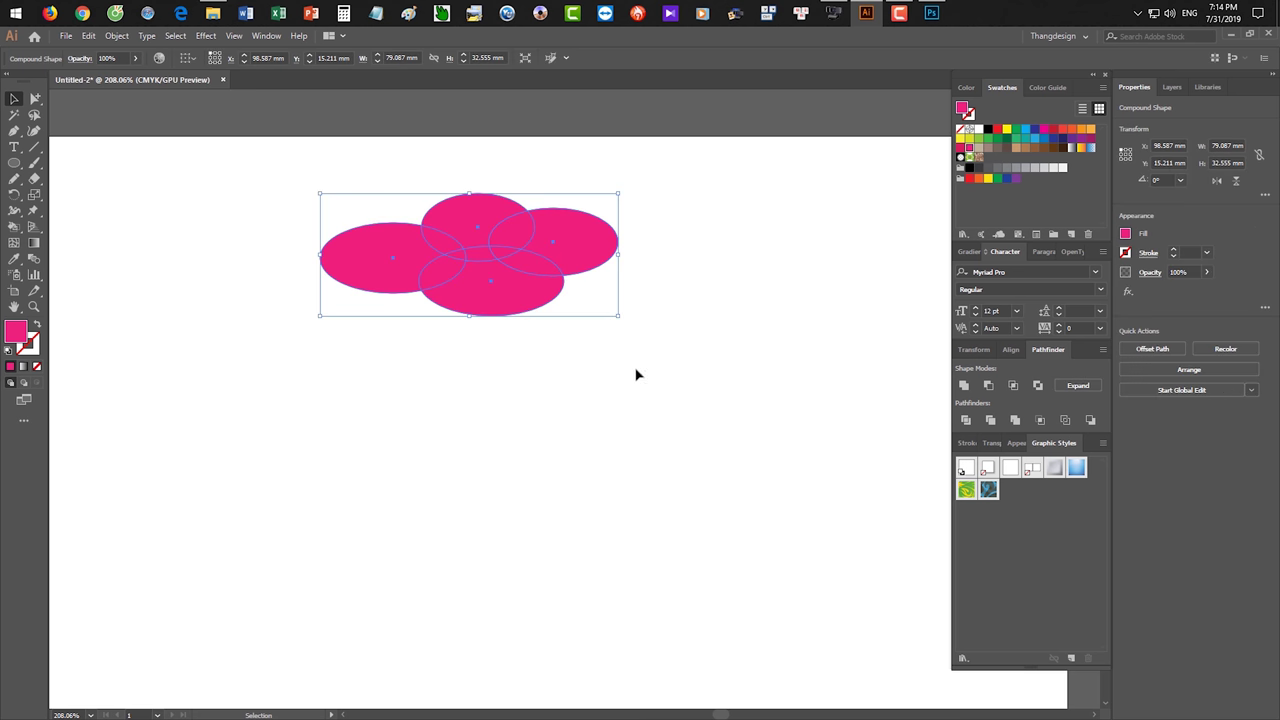
left_click_drag(636, 374, 400, 257)
key("Delete")
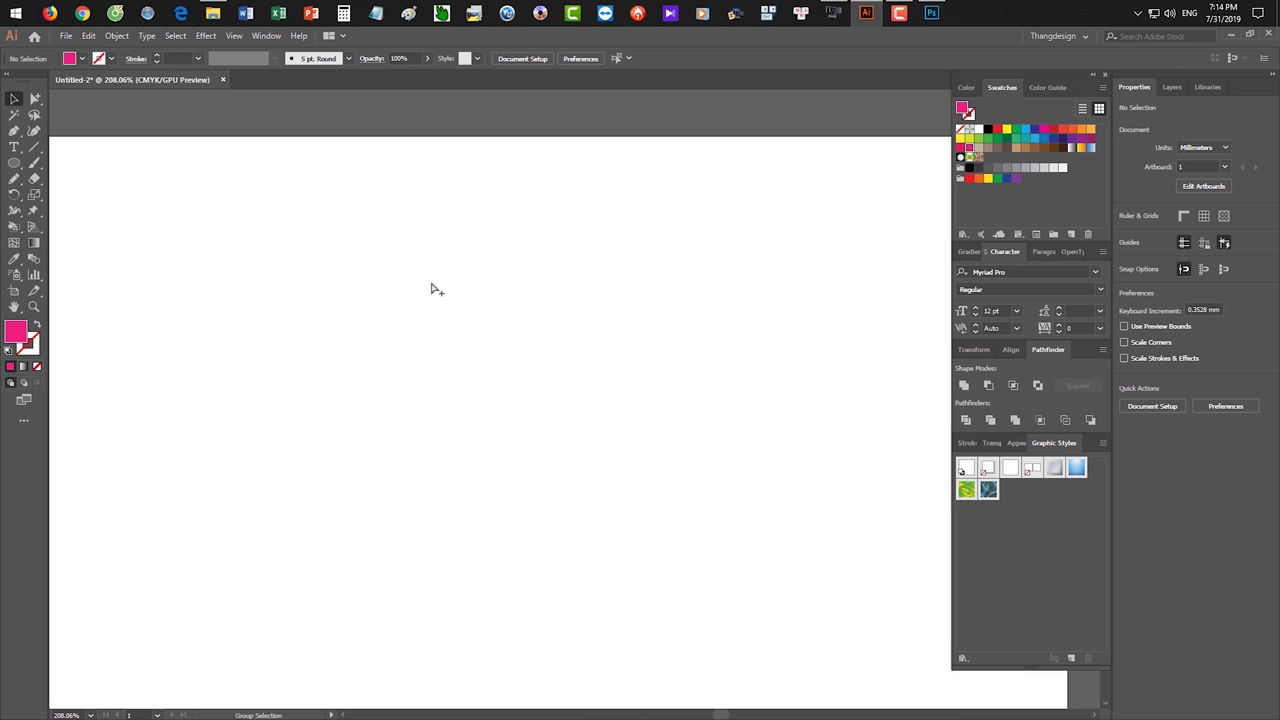
key("ctrl+z")
mouse_move(556, 219)
left_mouse_down()
mouse_move(640, 213)
mouse_move(629, 320)
left_mouse_up()
left_click(546, 346)
left_click_drag(728, 240, 200, 262)
left_click_drag(360, 266, 385, 264)
Draw a dark green ellipse and an overlapping yellow rounded rectangle.
left_click(14, 162)
left_click_drag(490, 250, 624, 337)
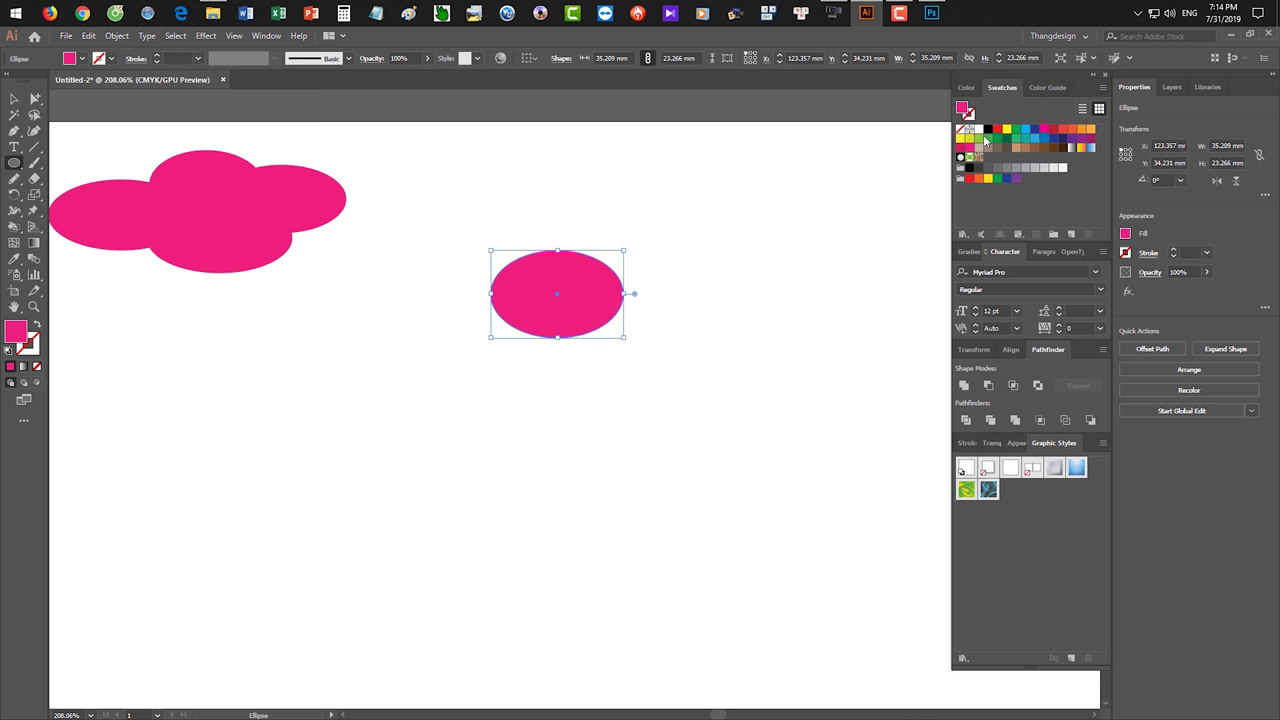
left_click(1007, 138)
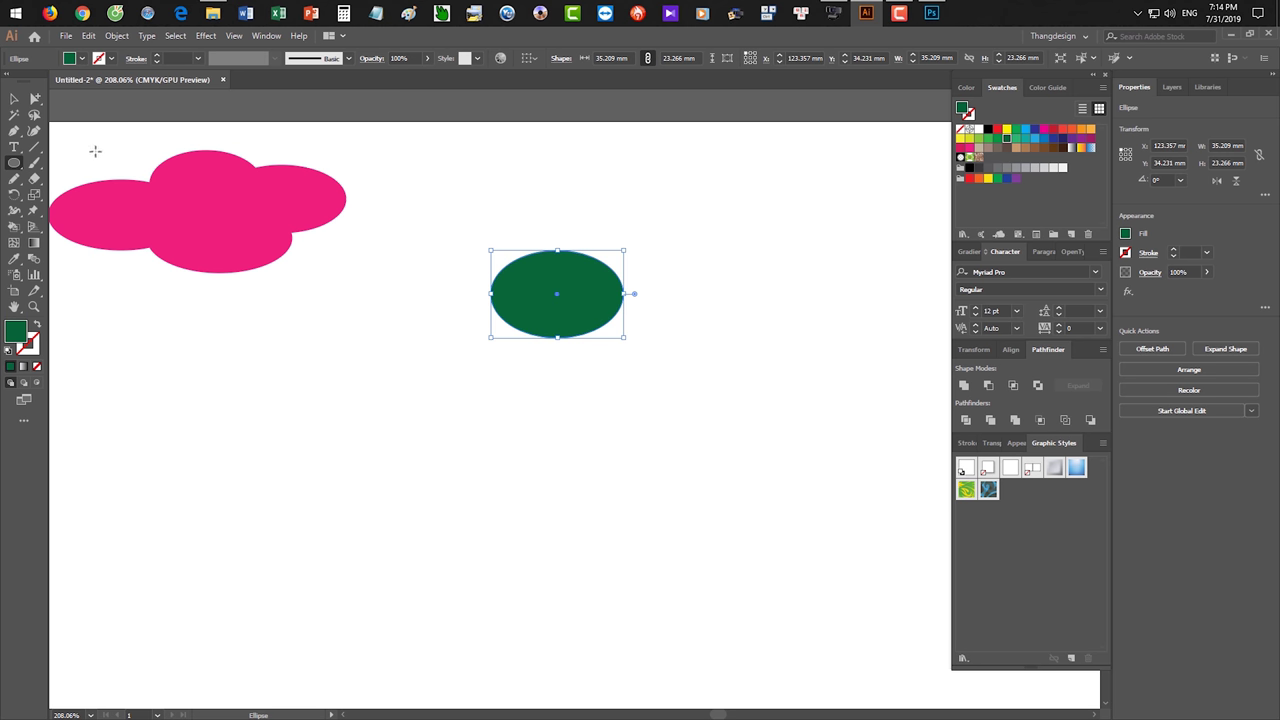
left_click_drag(14, 162, 60, 178)
left_click_drag(564, 294, 721, 382)
left_click(1007, 128)
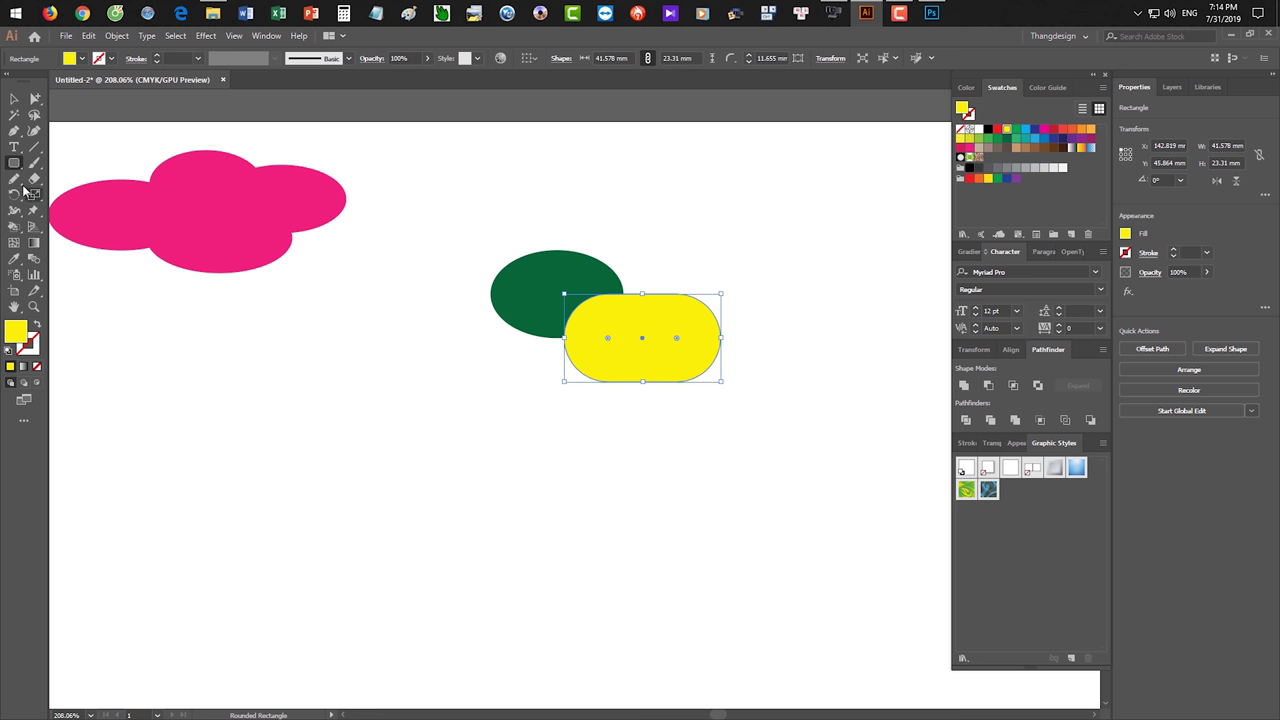
Draw a magenta hexagon and move it down and to the right.
left_click_drag(16, 164, 58, 211)
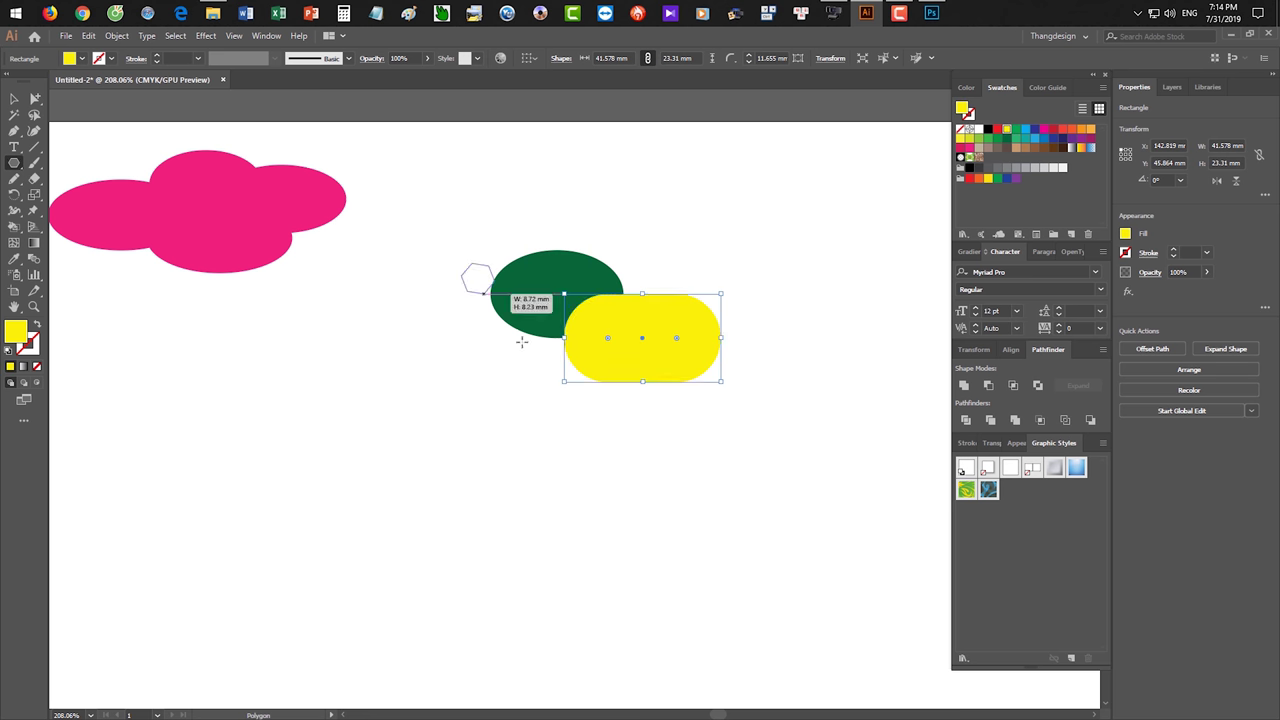
left_click_drag(477, 278, 612, 265)
left_click(1090, 138)
key("v")
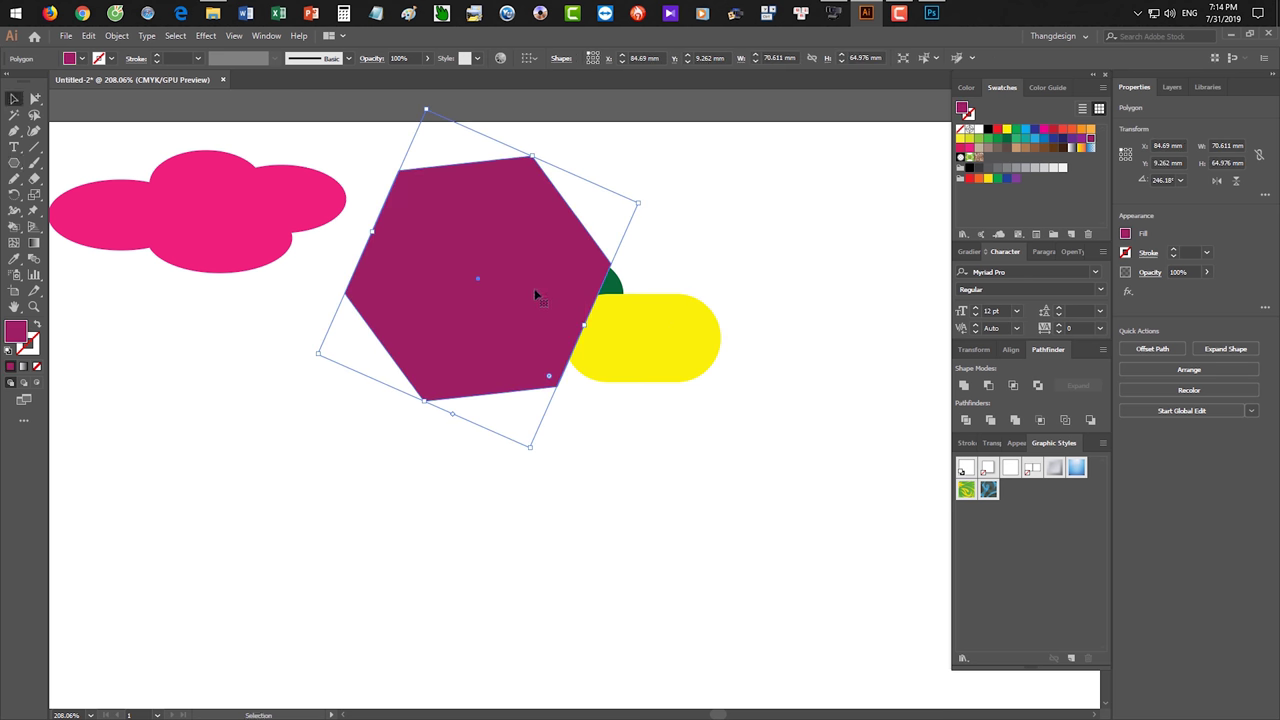
left_click_drag(537, 295, 569, 453)
Add an enlarged red star over the hexagon, then draw a thin horizontal rectangle.
left_click_drag(16, 164, 60, 229)
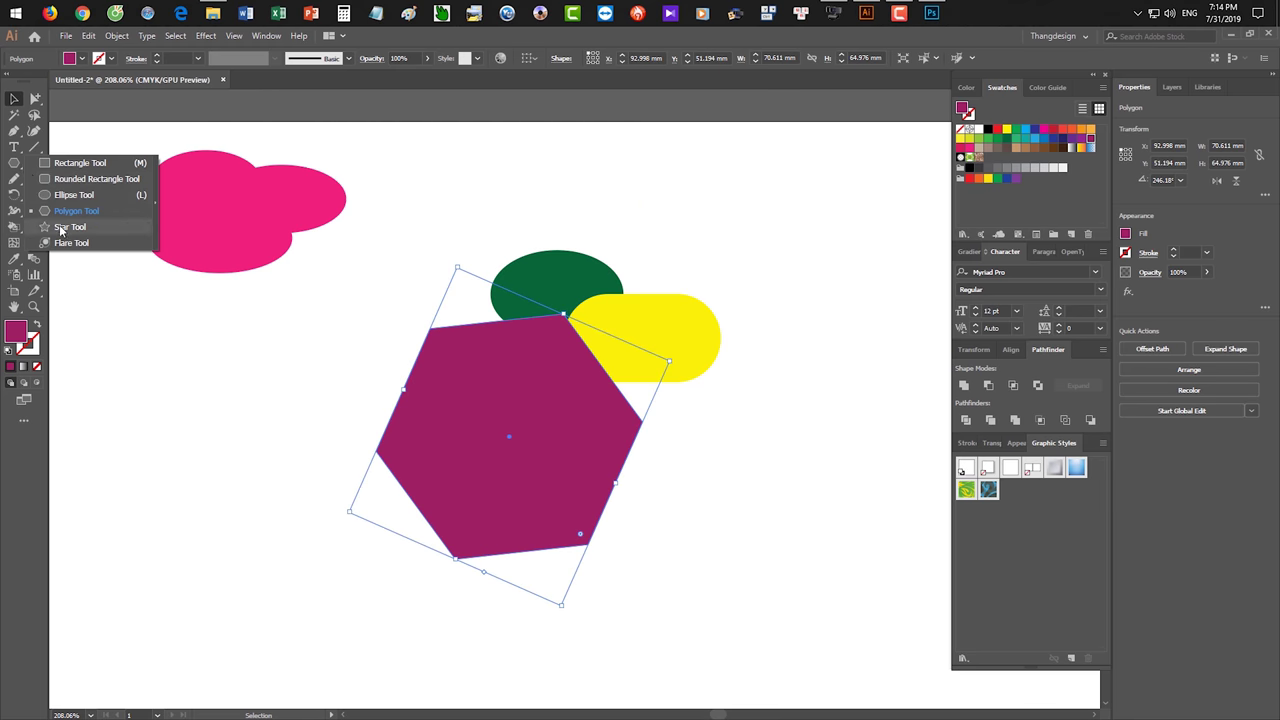
left_click_drag(652, 355, 708, 389)
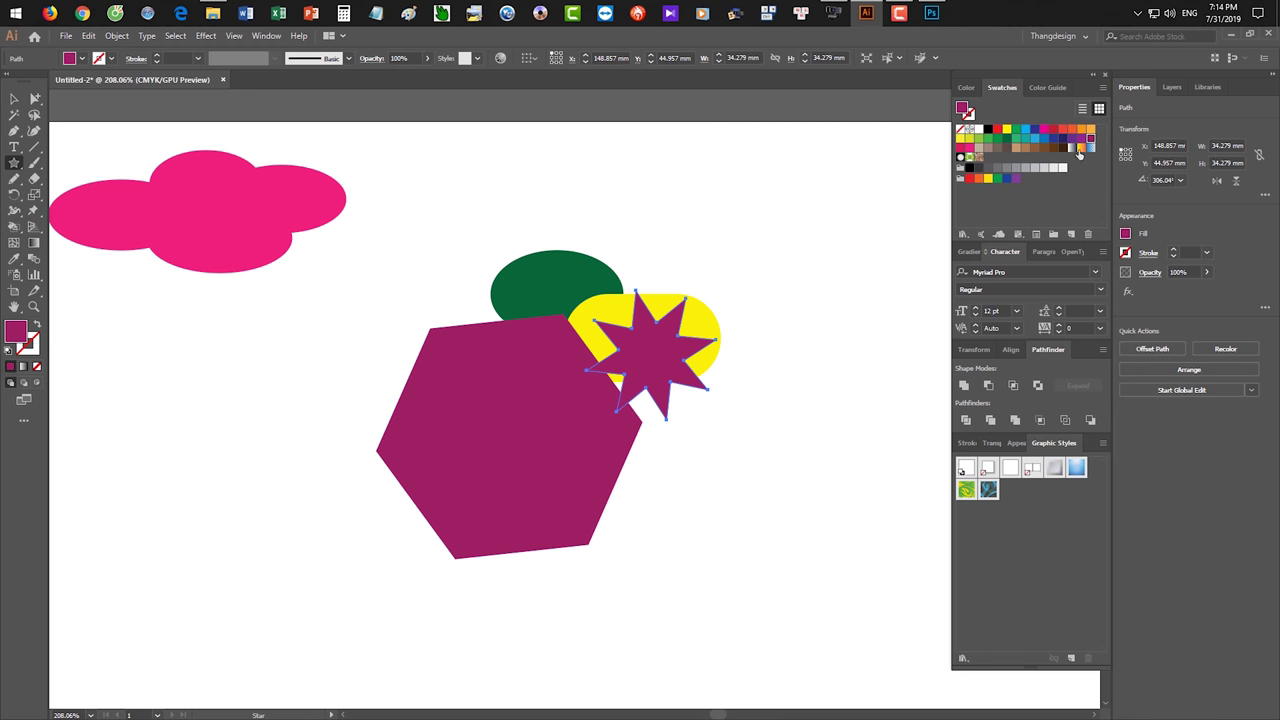
left_click(1005, 139)
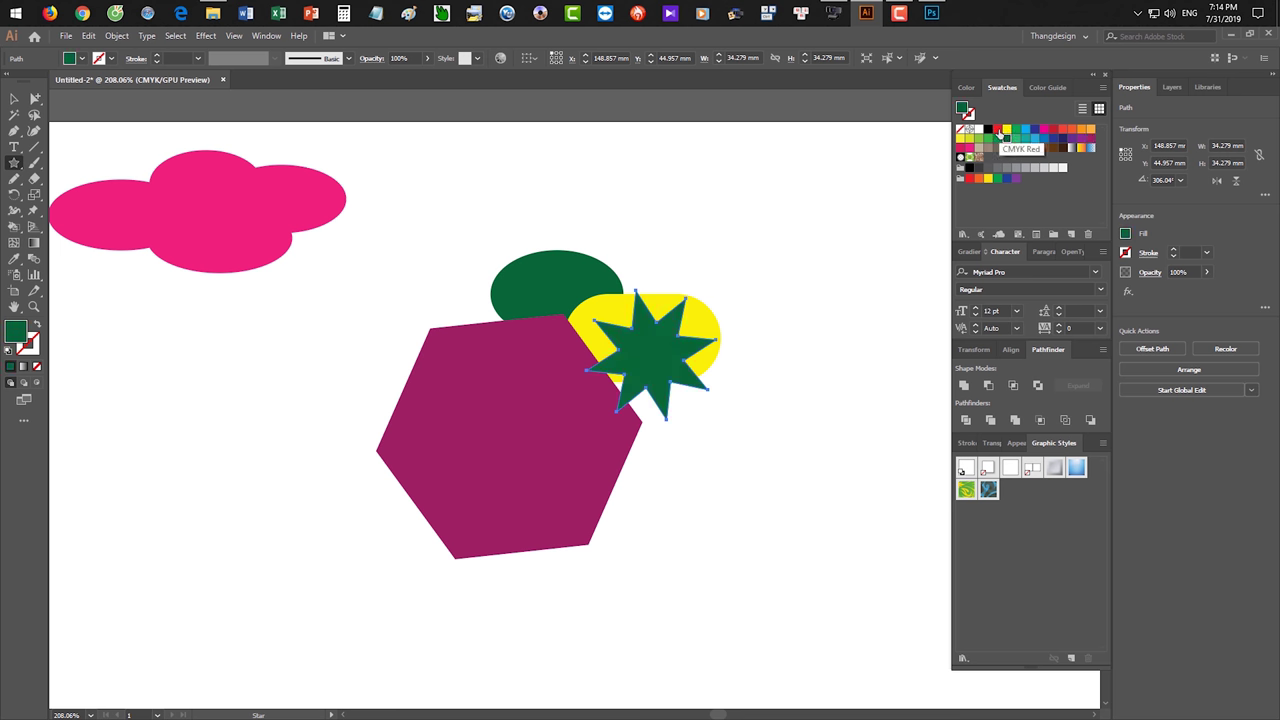
left_click(1006, 129)
key("v")
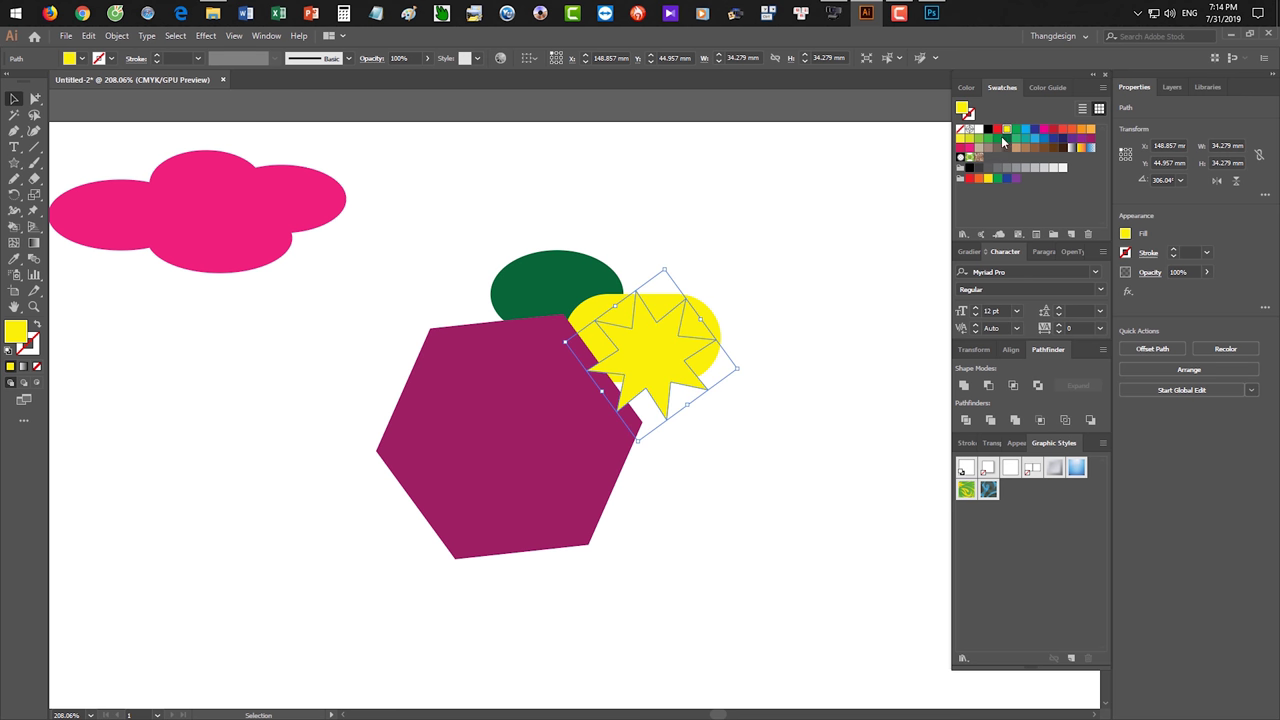
left_click(997, 129)
left_click_drag(670, 382, 647, 459)
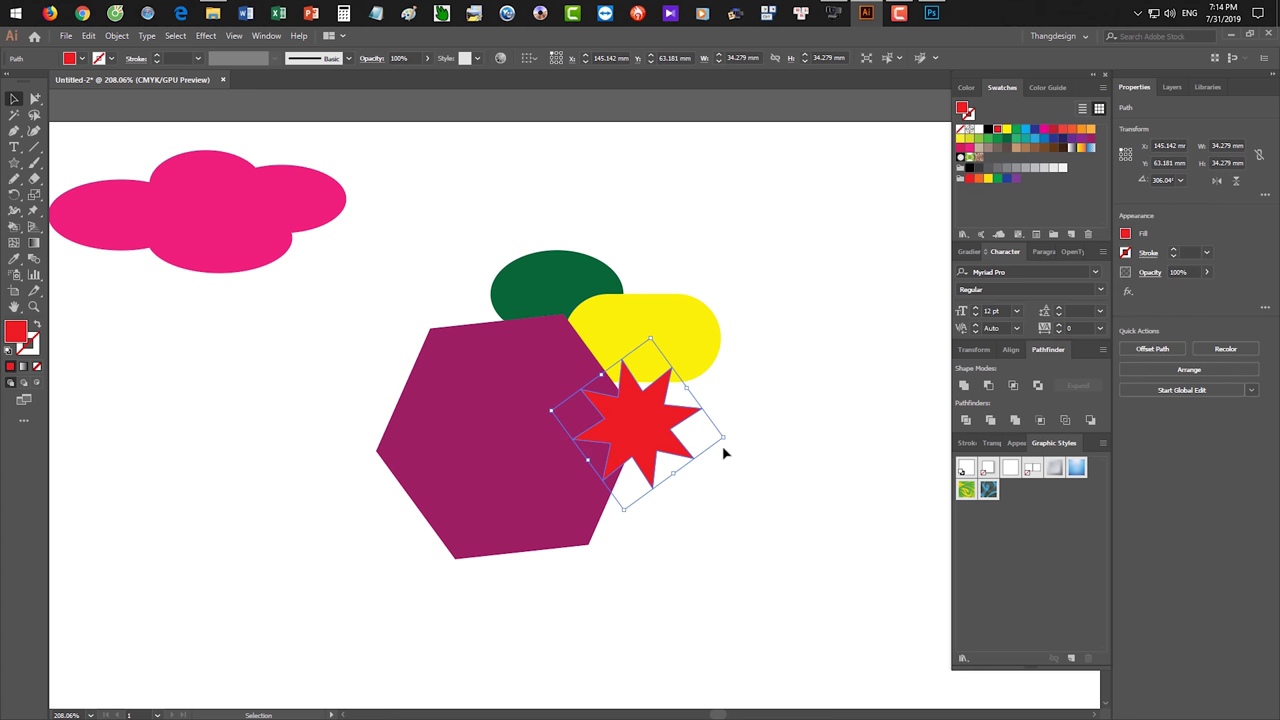
left_click_drag(725, 437, 806, 434)
left_click(806, 434)
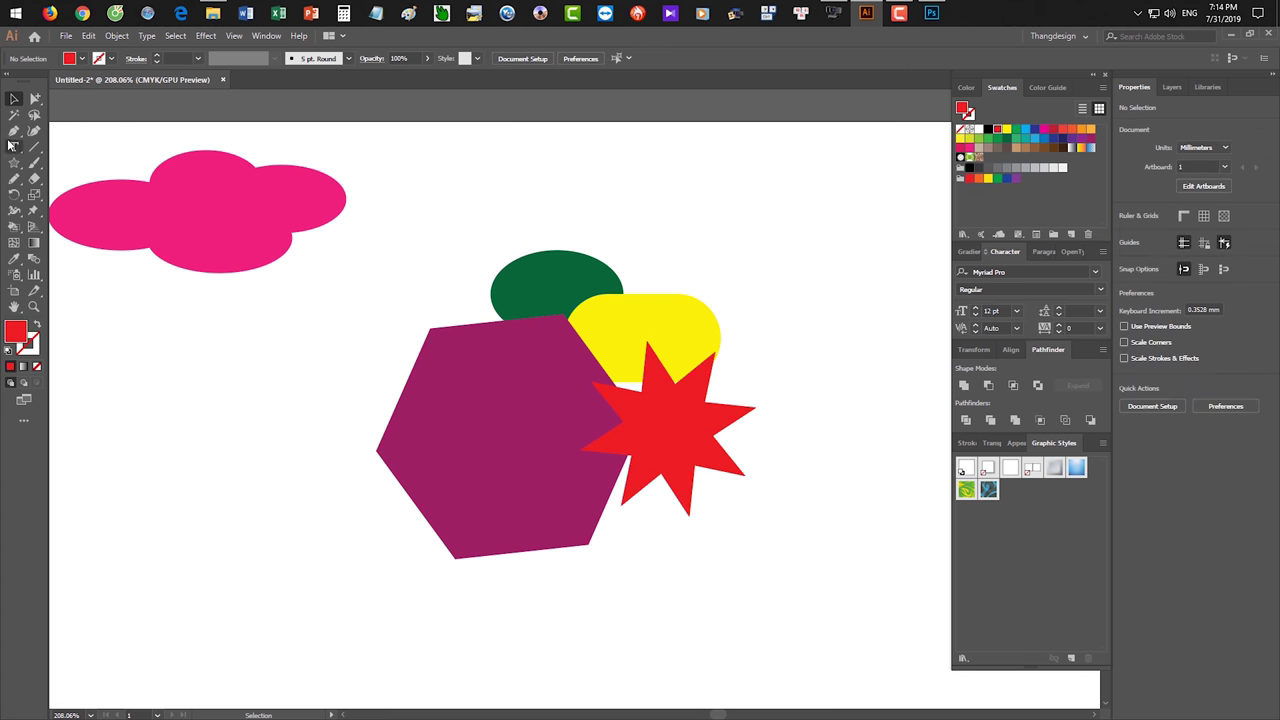
left_click_drag(13, 162, 70, 163)
left_click_drag(446, 219, 797, 224)
Fill the thin bar black and duplicate it into evenly spaced bars near the top.
left_click(968, 167)
key("v")
left_click(770, 167)
left_click_drag(735, 221, 728, 244)
key("ctrl+d")
key("ctrl+d")
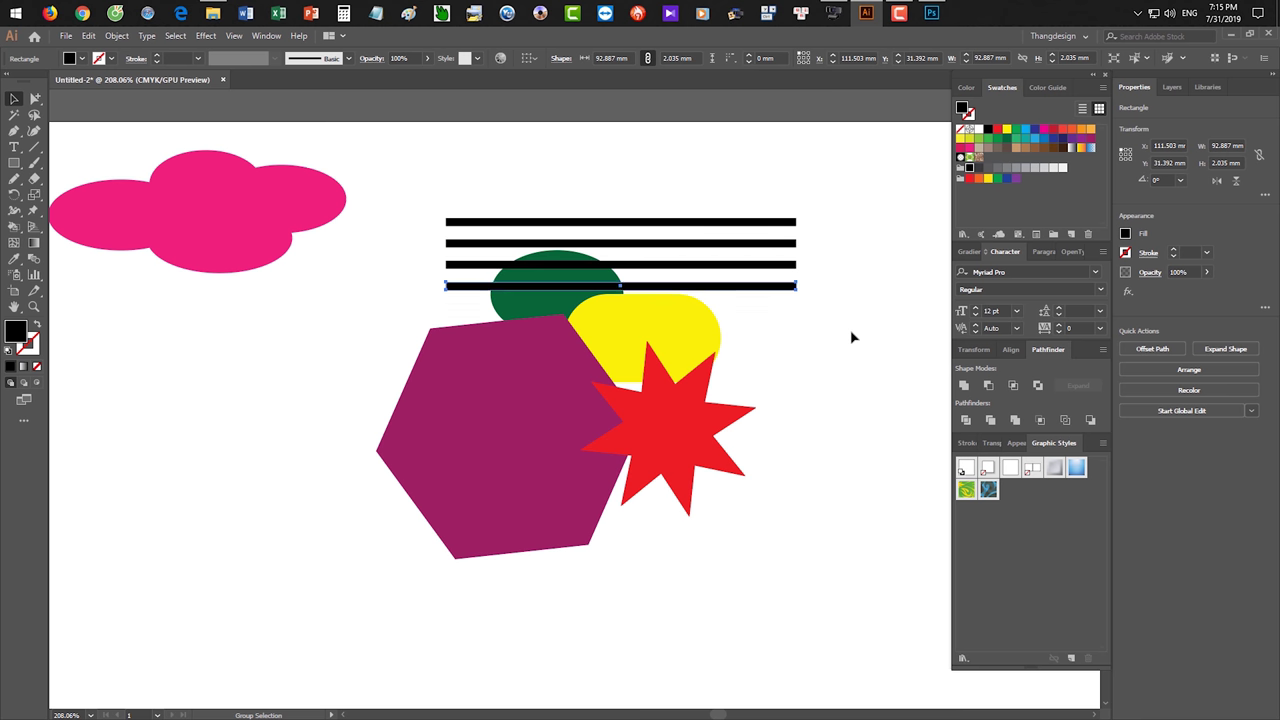
key("ctrl+d")
key("ctrl+d")
left_click_drag(863, 351, 771, 180)
left_click_drag(760, 223, 757, 140)
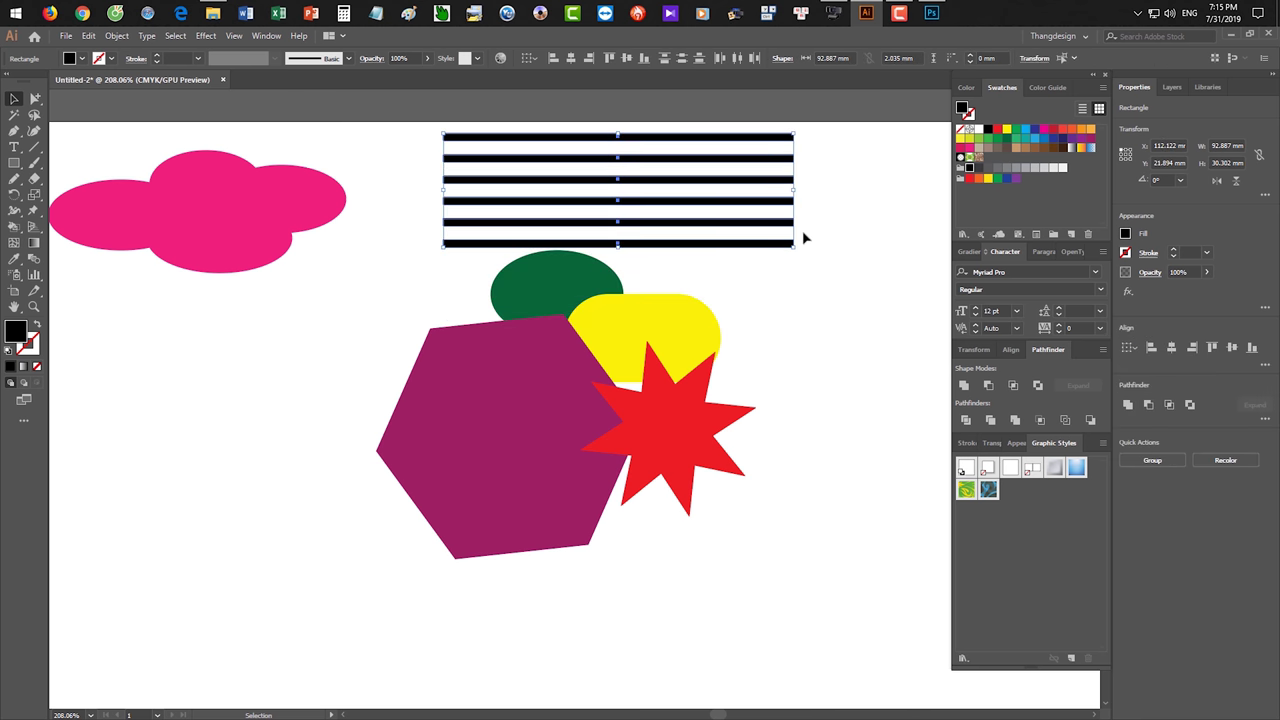
left_click_drag(803, 291, 777, 319)
Move the red star off the hexagon, tuck the yellow rounded rectangle behind it, select both.
left_click(761, 384)
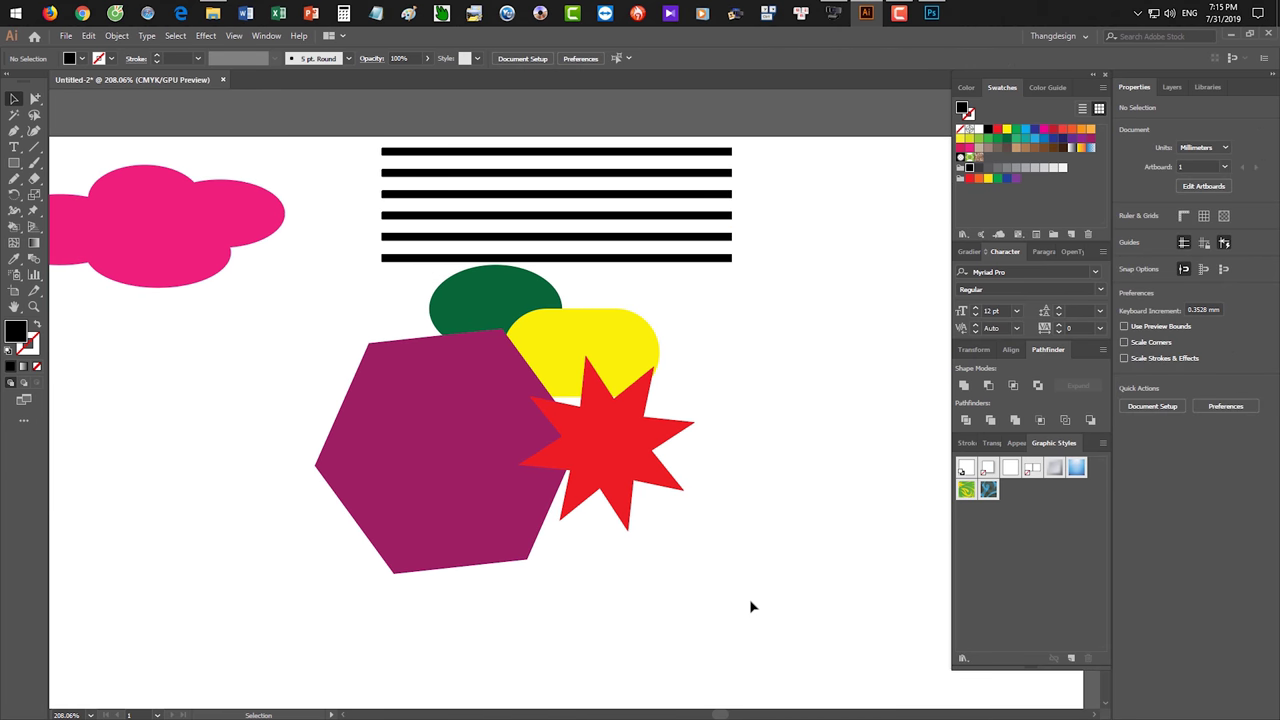
left_click(645, 488)
left_click_drag(729, 457, 684, 439)
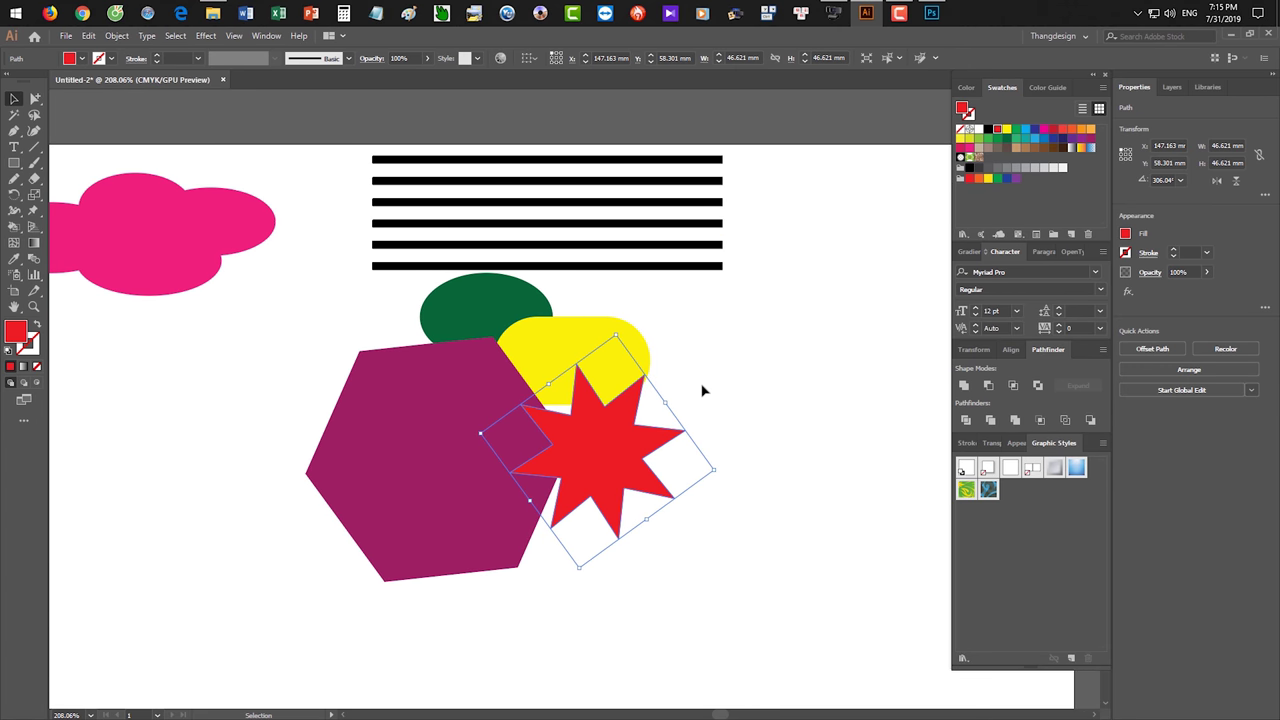
left_click_drag(446, 481, 386, 466)
left_click_drag(518, 430, 680, 500)
mouse_move(726, 309)
left_mouse_down()
mouse_move(580, 131)
mouse_move(676, 389)
mouse_move(804, 443)
left_mouse_up()
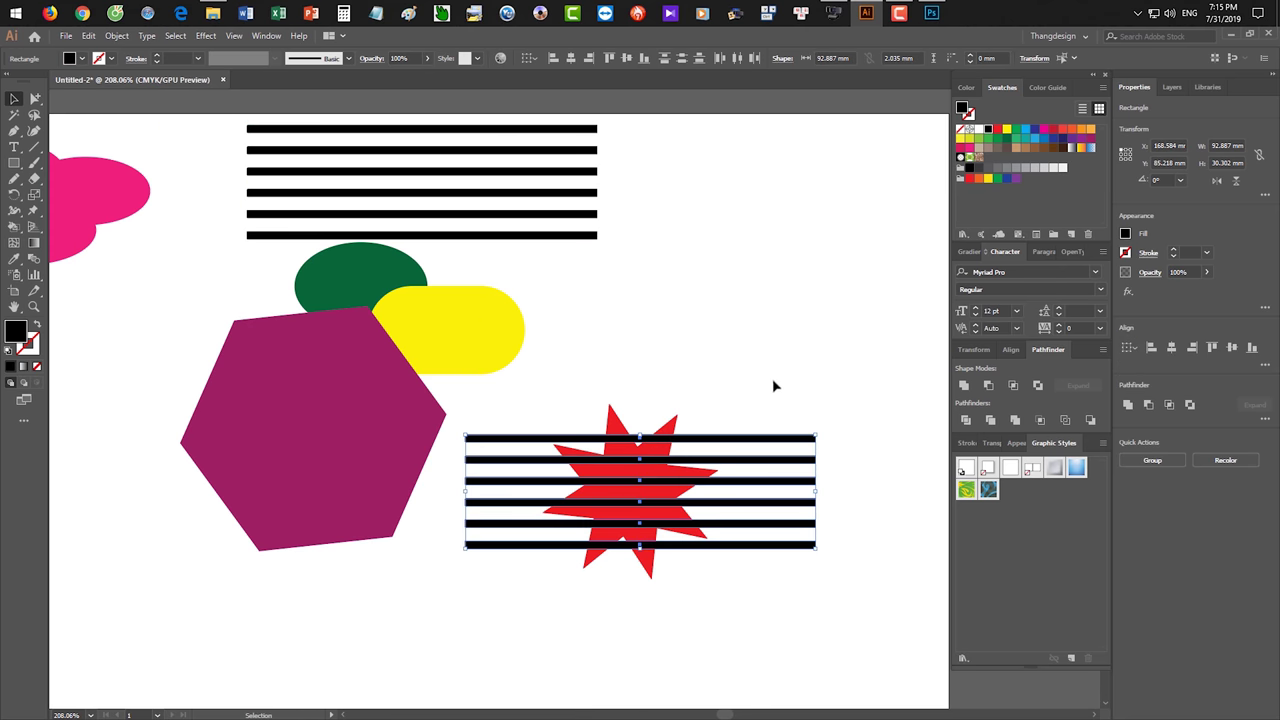
key("ctrl+z")
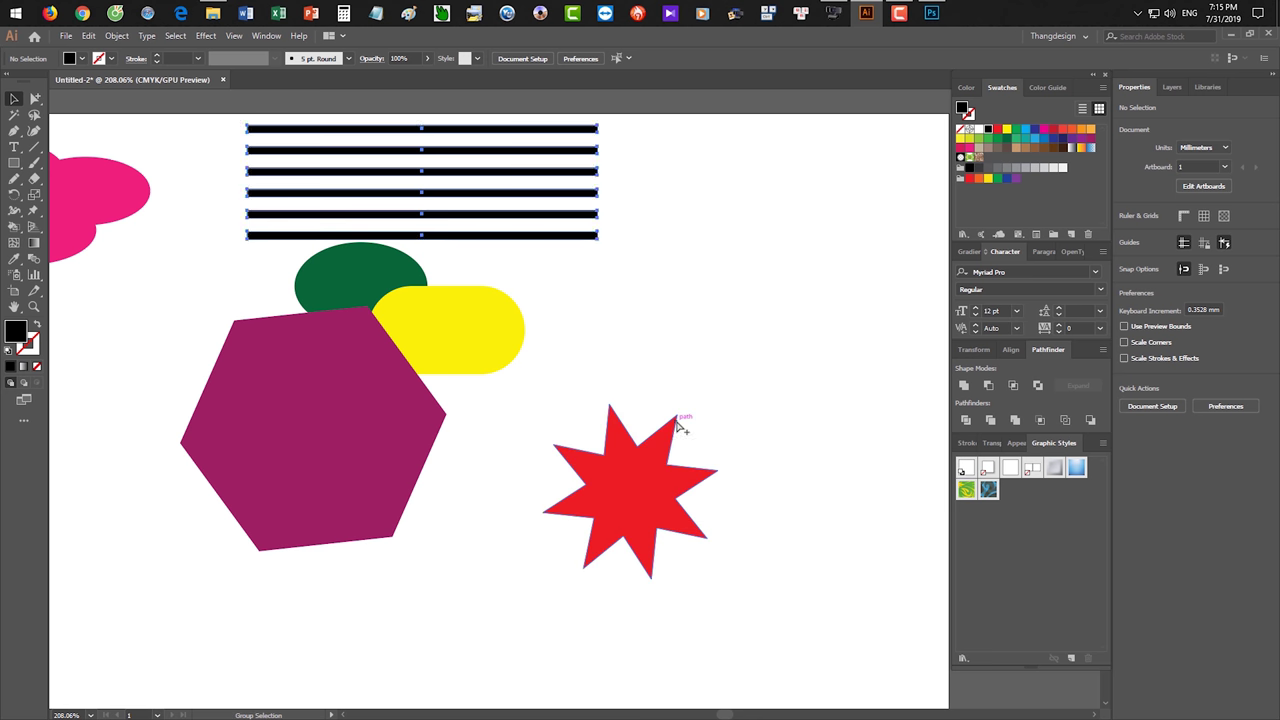
left_click_drag(483, 355, 731, 474)
left_click(766, 384)
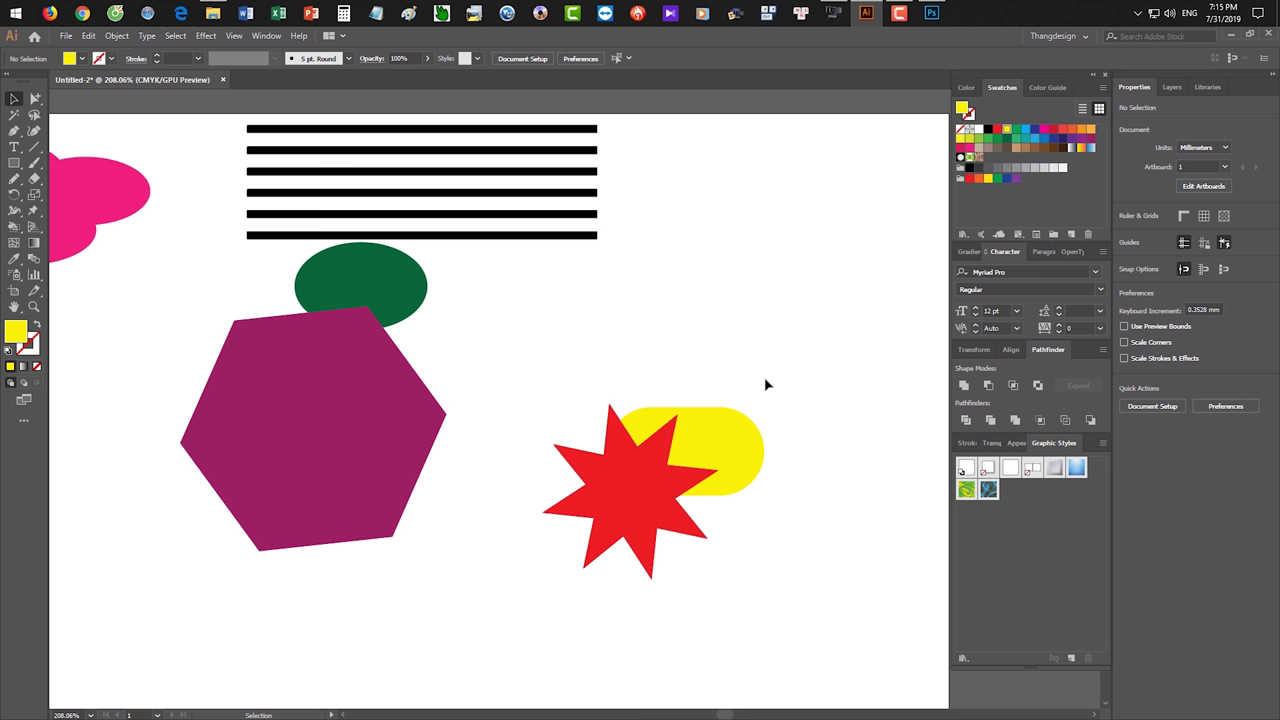
left_click_drag(588, 320, 730, 505)
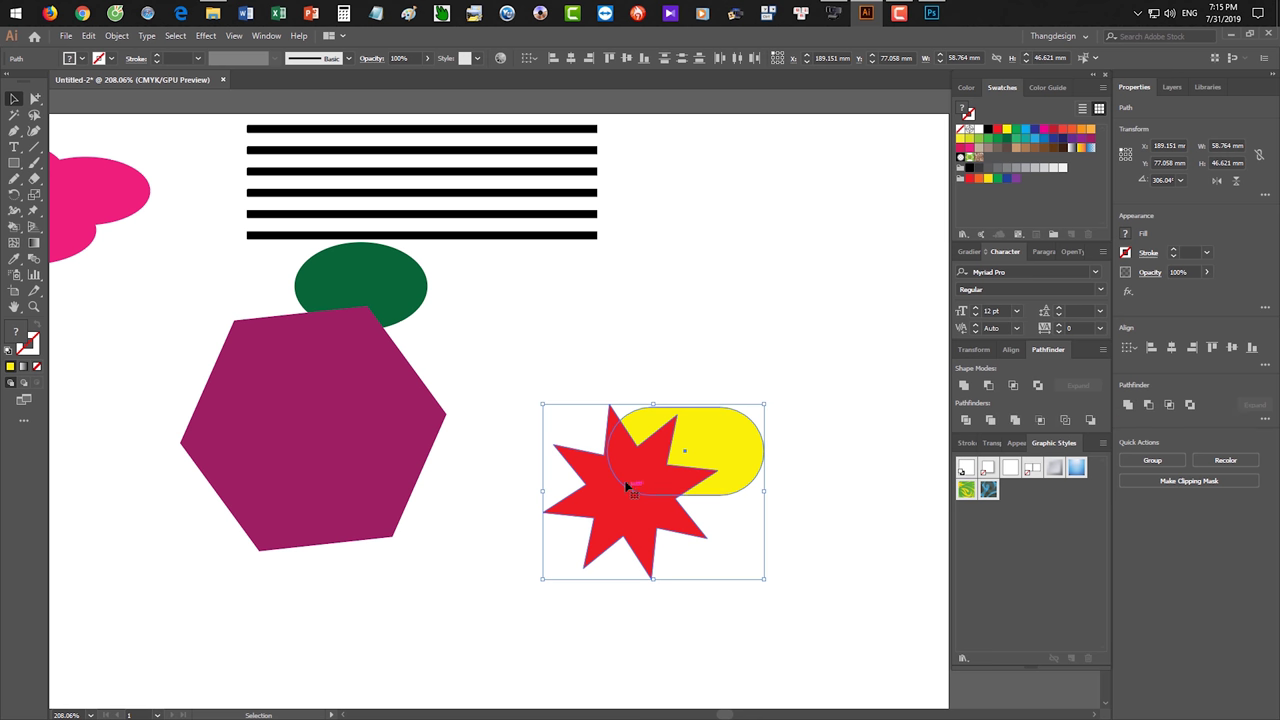
Subtract the red star from the yellow rounded rectangle with Minus Front, leaving a star-shaped hole.
left_click(988, 385)
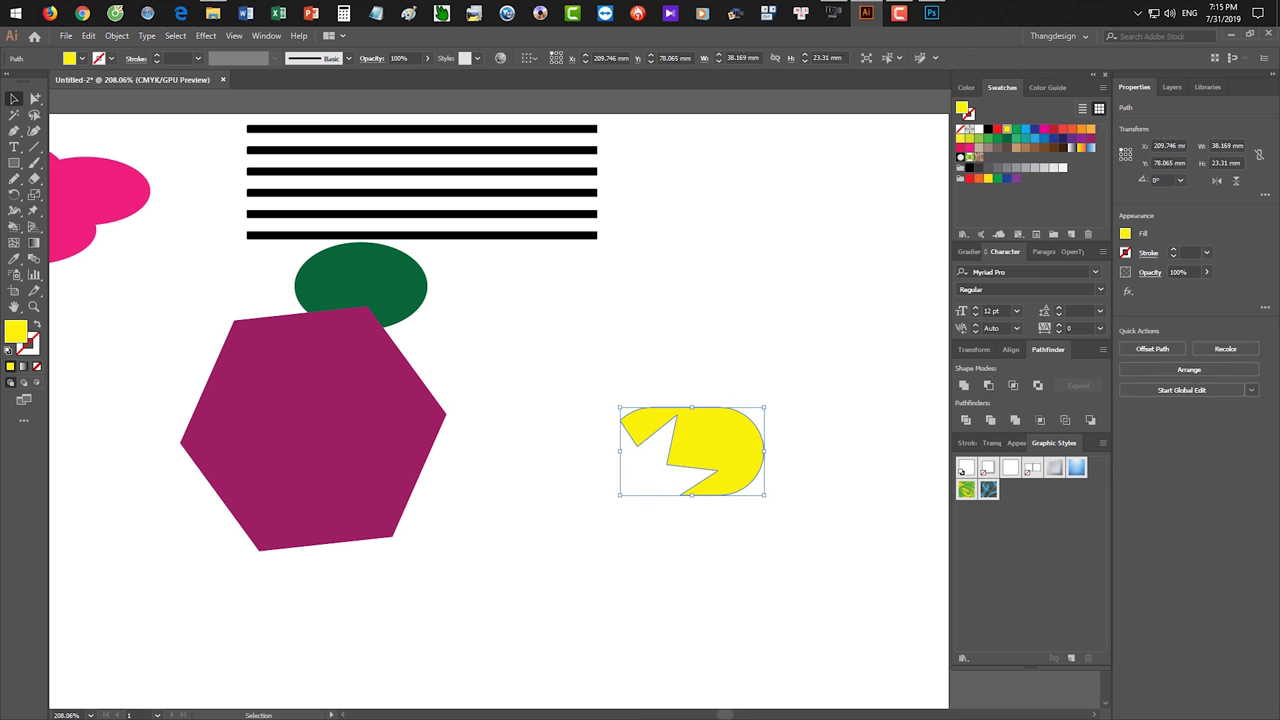
left_click(741, 690)
key("ctrl+z")
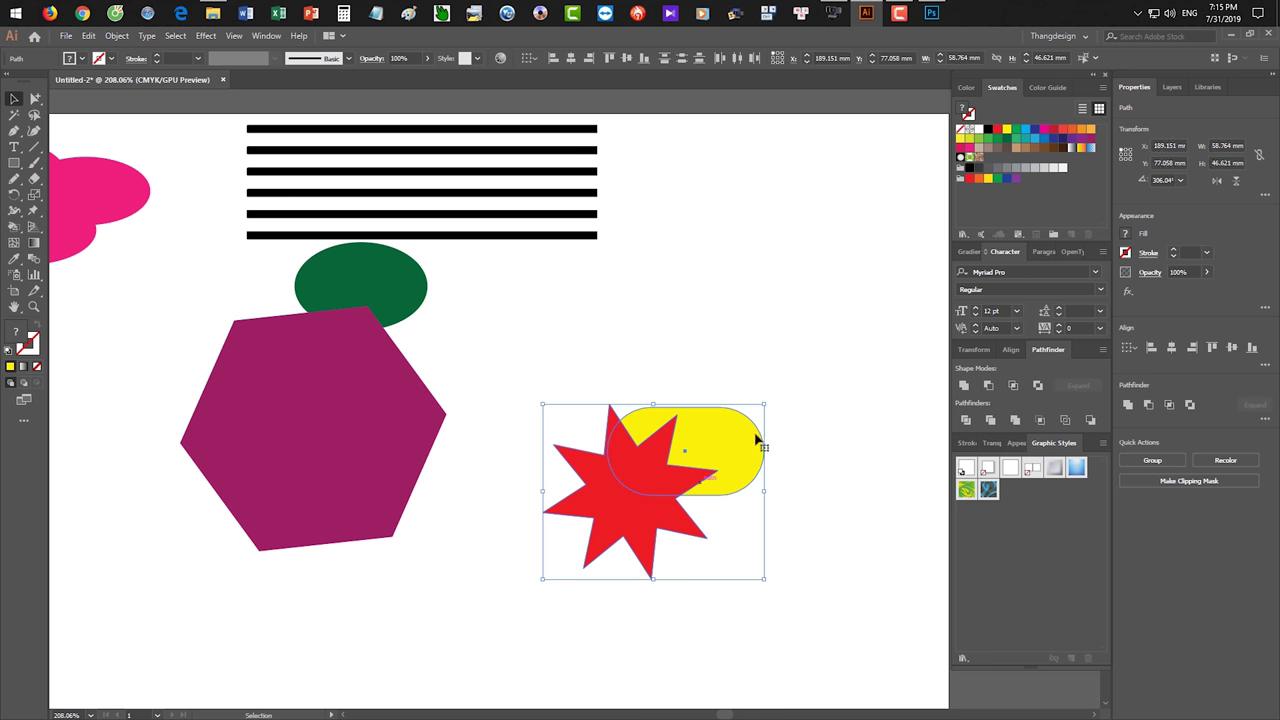
left_click(988, 385, "alt")
left_click(837, 557)
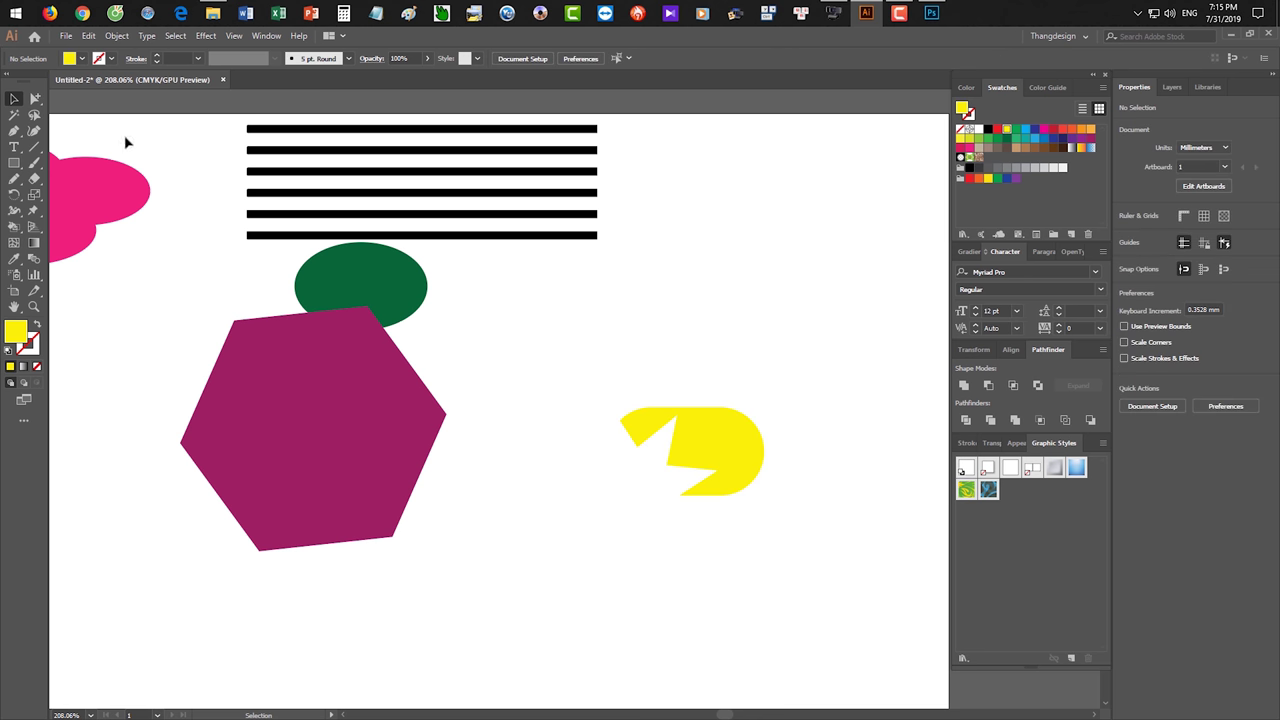
left_click(34, 98)
left_click_drag(606, 480, 686, 457)
left_click(757, 586)
key("ctrl+z")
key("ctrl+z")
key("ctrl+z")
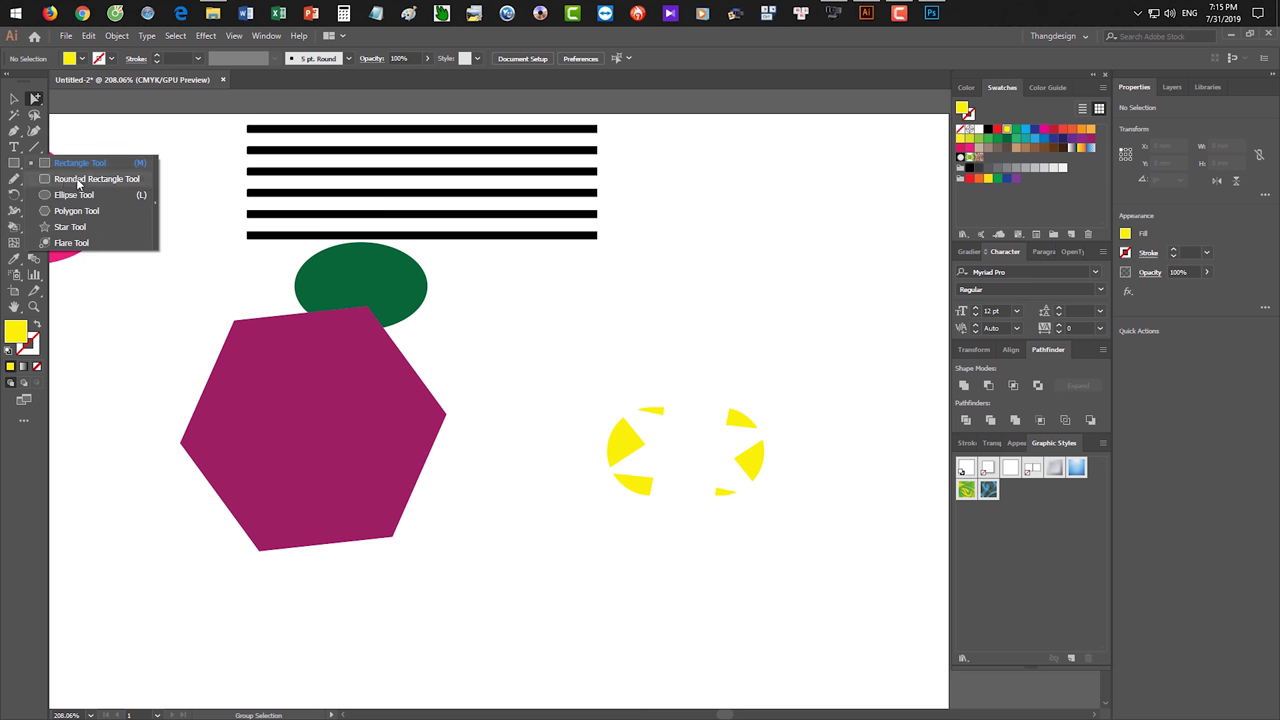
Draw a yellow circle, copy it as a black circle, and subtract it with Minus Front.
left_click_drag(19, 163, 79, 193)
mouse_move(662, 510)
left_mouse_down()
mouse_move(492, 383)
mouse_move(588, 255)
left_mouse_up()
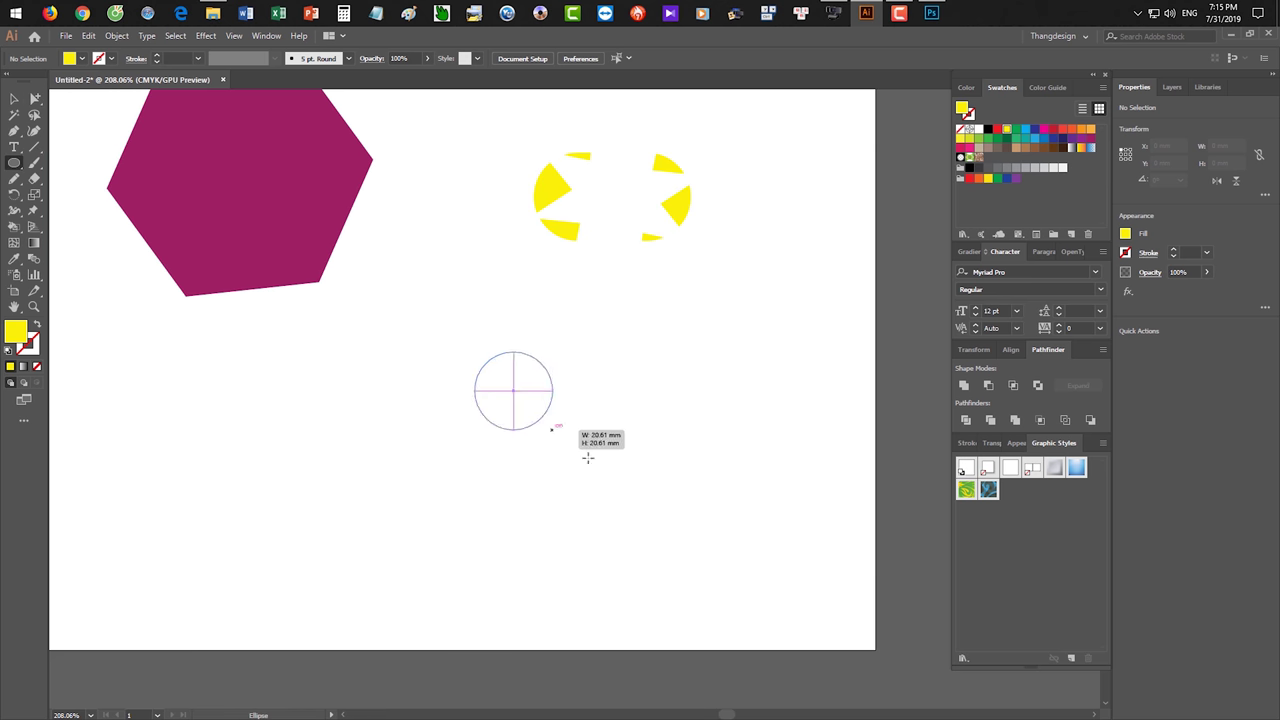
left_click_drag(474, 350, 632, 508)
key("v")
left_click_drag(590, 432, 624, 438)
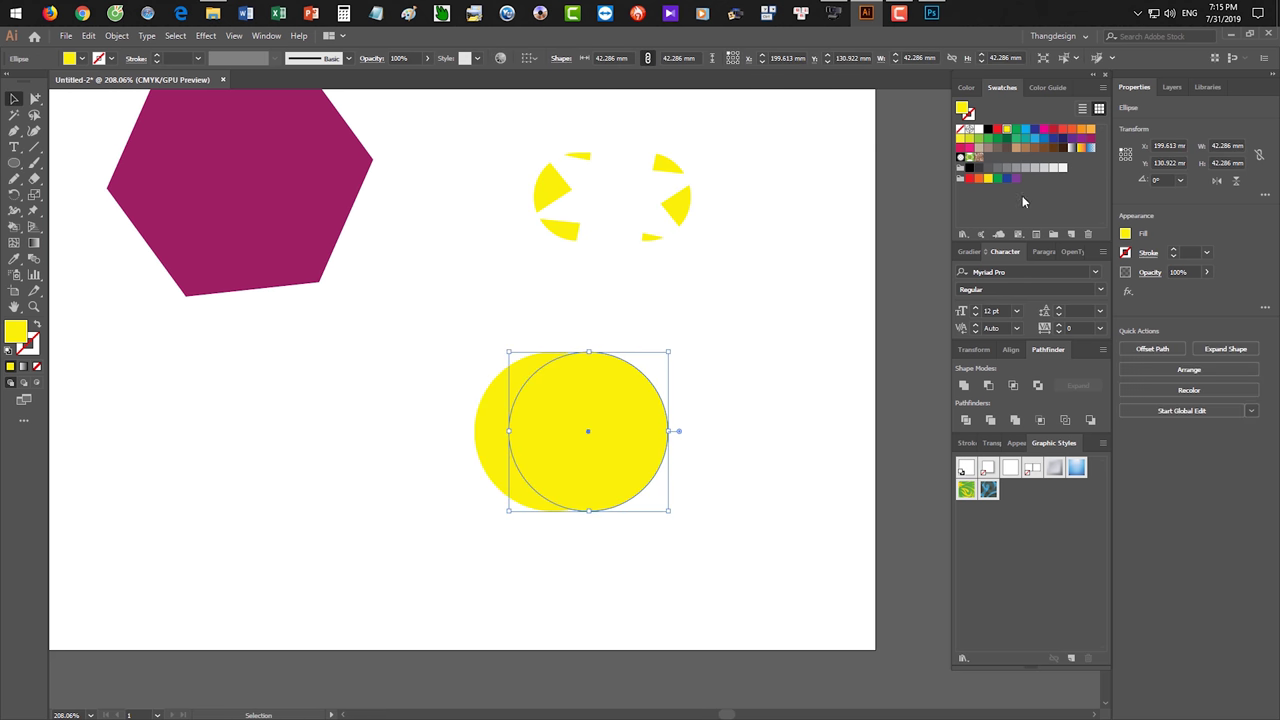
left_click(988, 130)
left_click_drag(780, 510, 362, 380)
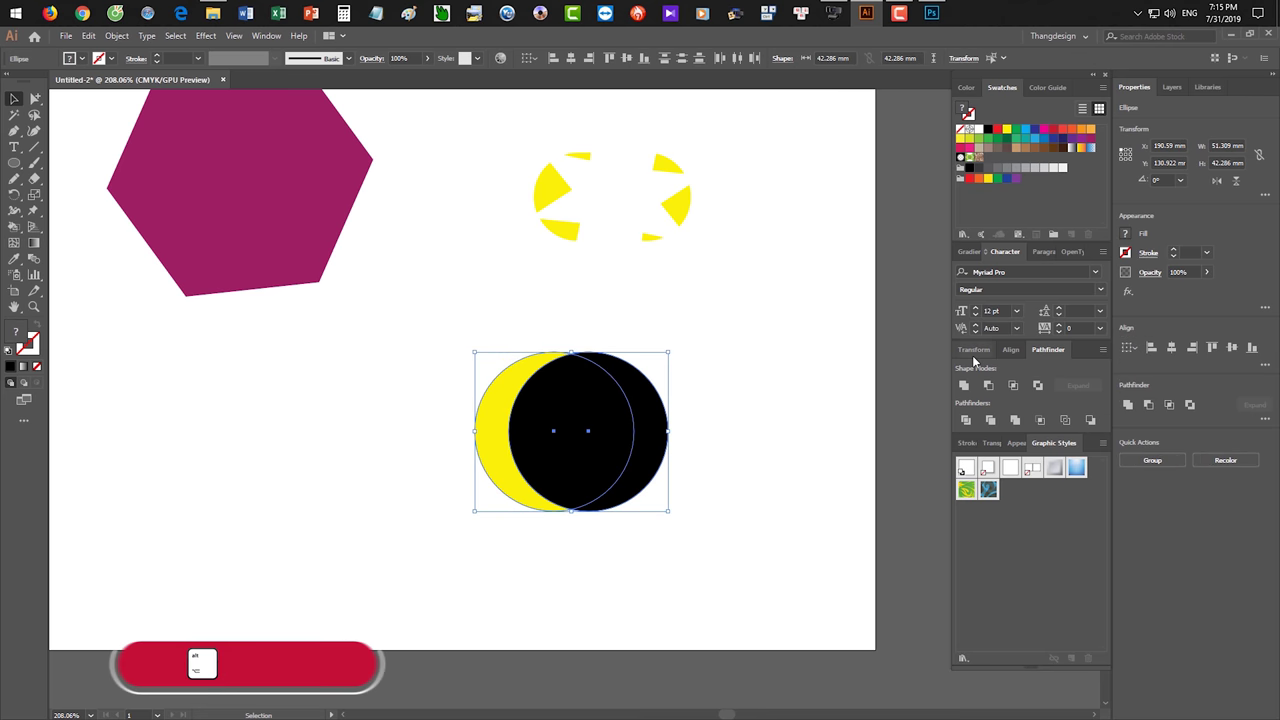
left_click(989, 387, "alt")
left_click(800, 455)
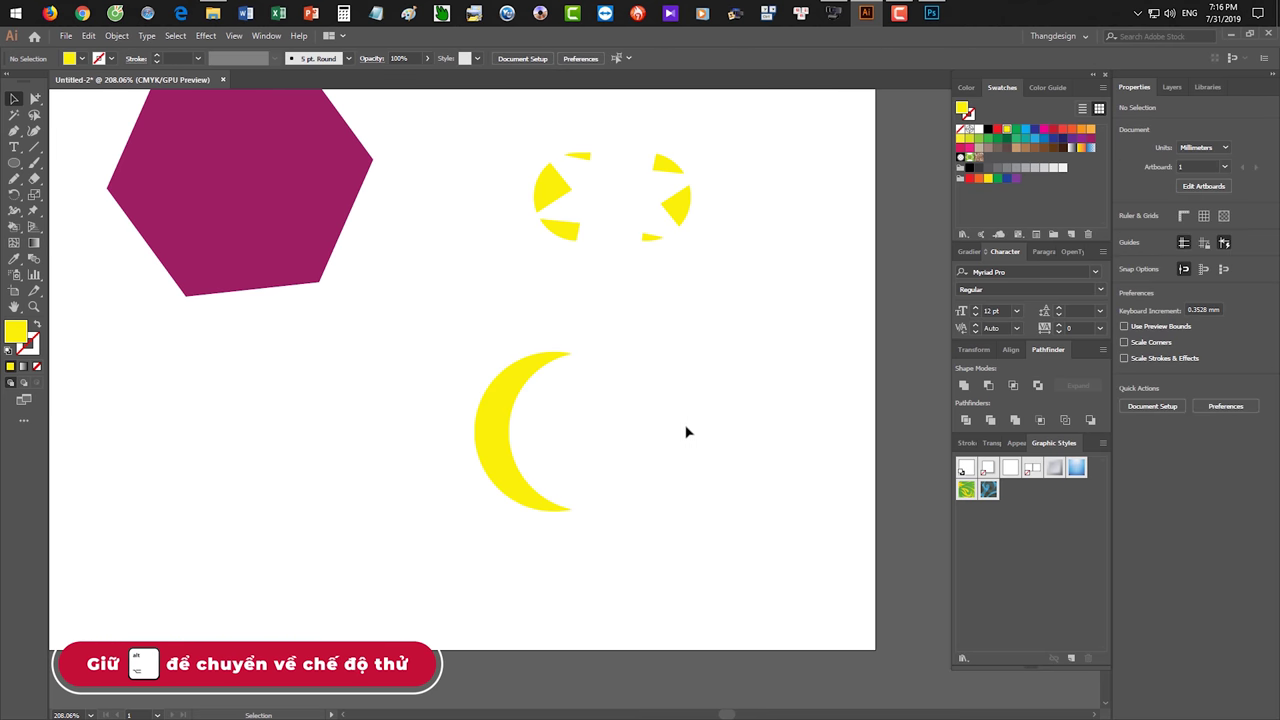
Shift the cutting circle with Group Selection to reshape the yellow crescent.
left_click(34, 98)
mouse_move(648, 430)
left_mouse_down()
mouse_move(597, 388)
mouse_move(619, 379)
left_mouse_up()
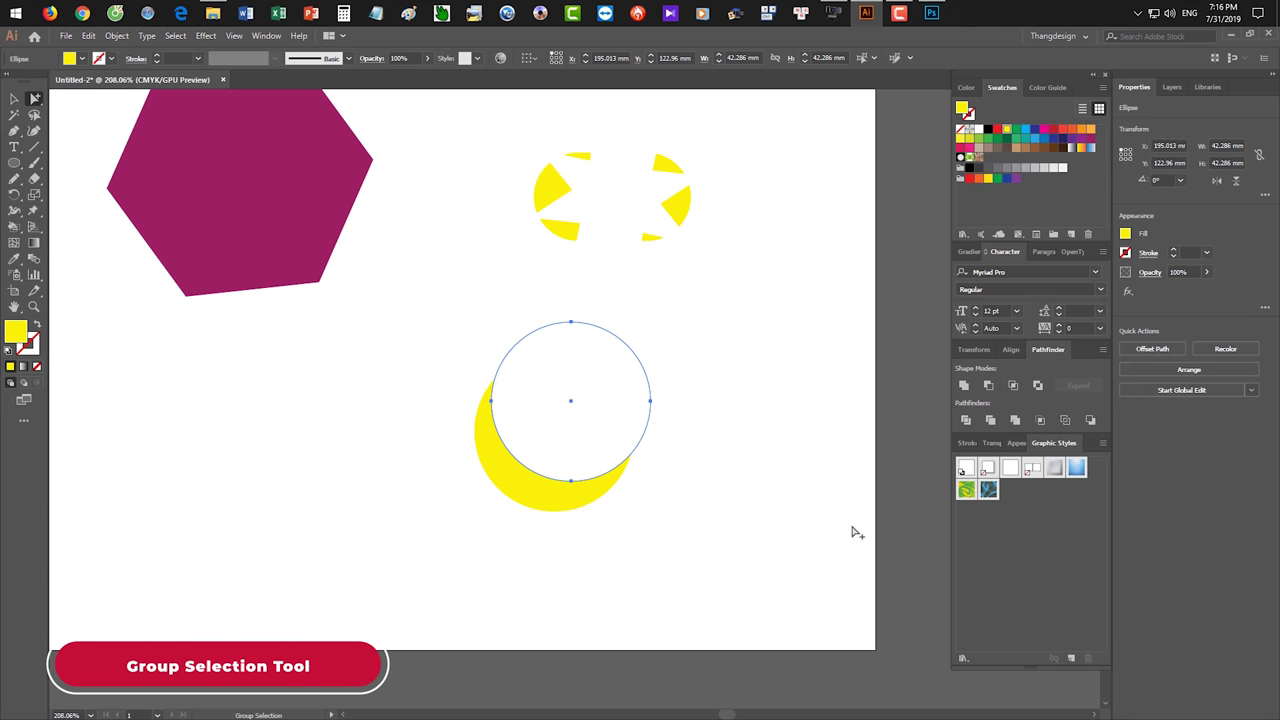
key("v")
left_click(790, 456)
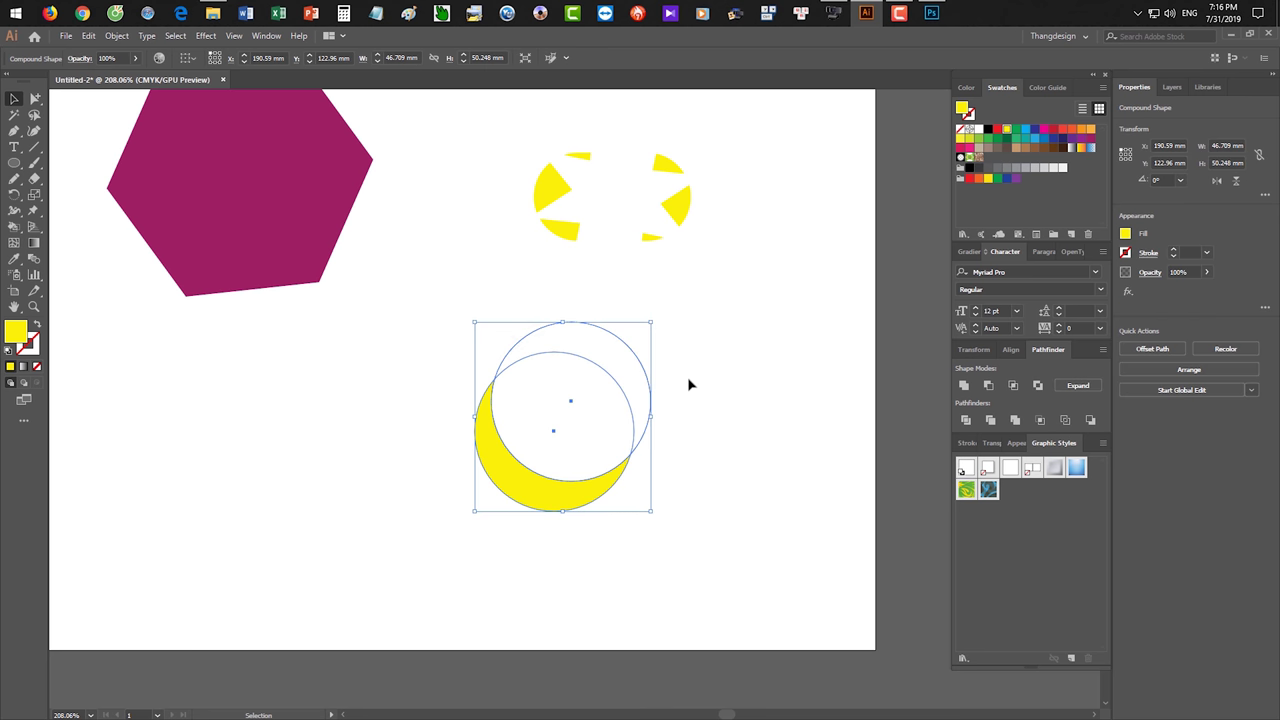
left_click_drag(663, 306, 717, 400)
left_click_drag(631, 267, 675, 374)
scroll(675, 374, "down", 2)
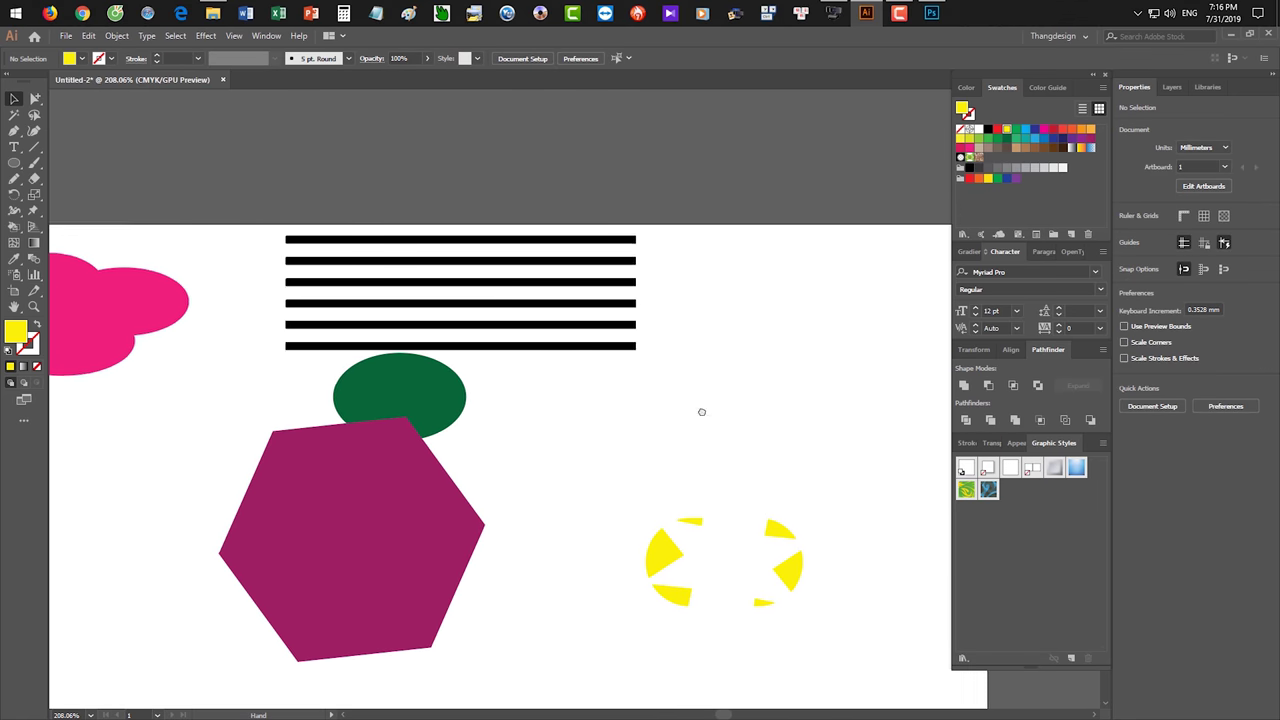
Delete the extra yellow circle and the crescent moon shape.
scroll(657, 405, "down", 2)
left_click_drag(668, 496, 748, 500)
left_click(755, 498)
left_click(706, 508)
key("Delete")
left_click(708, 380)
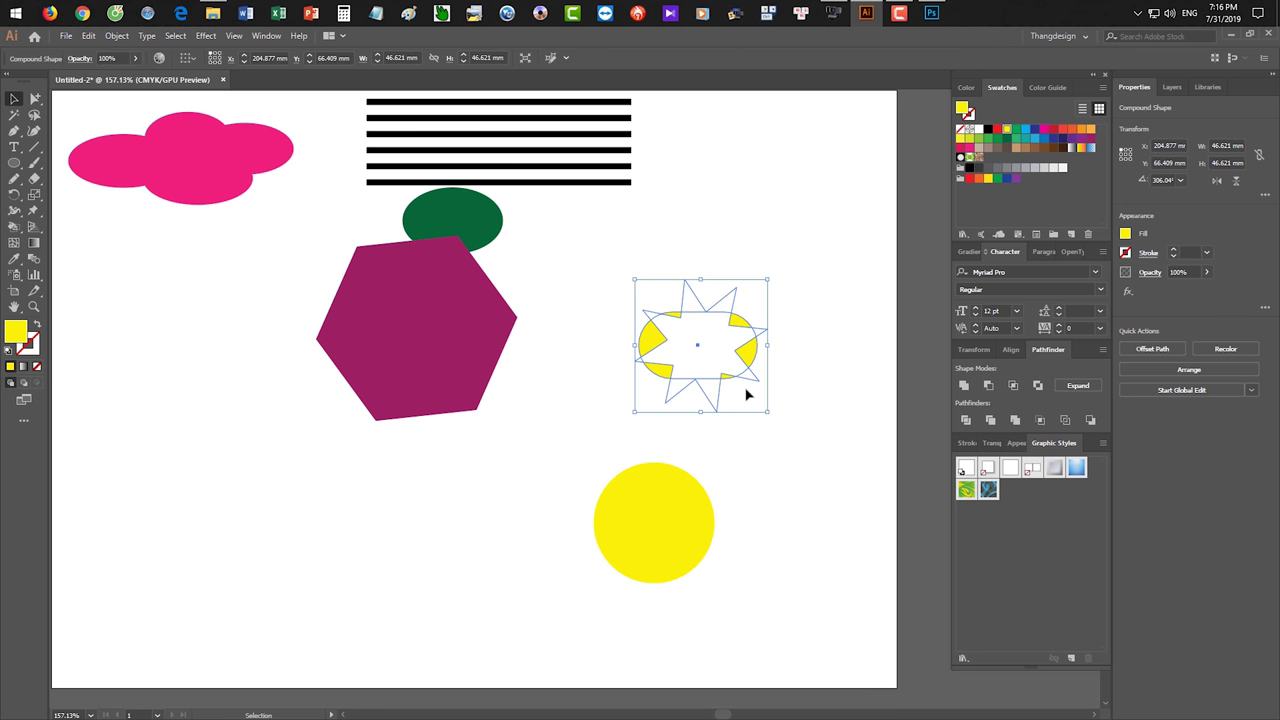
key("Delete")
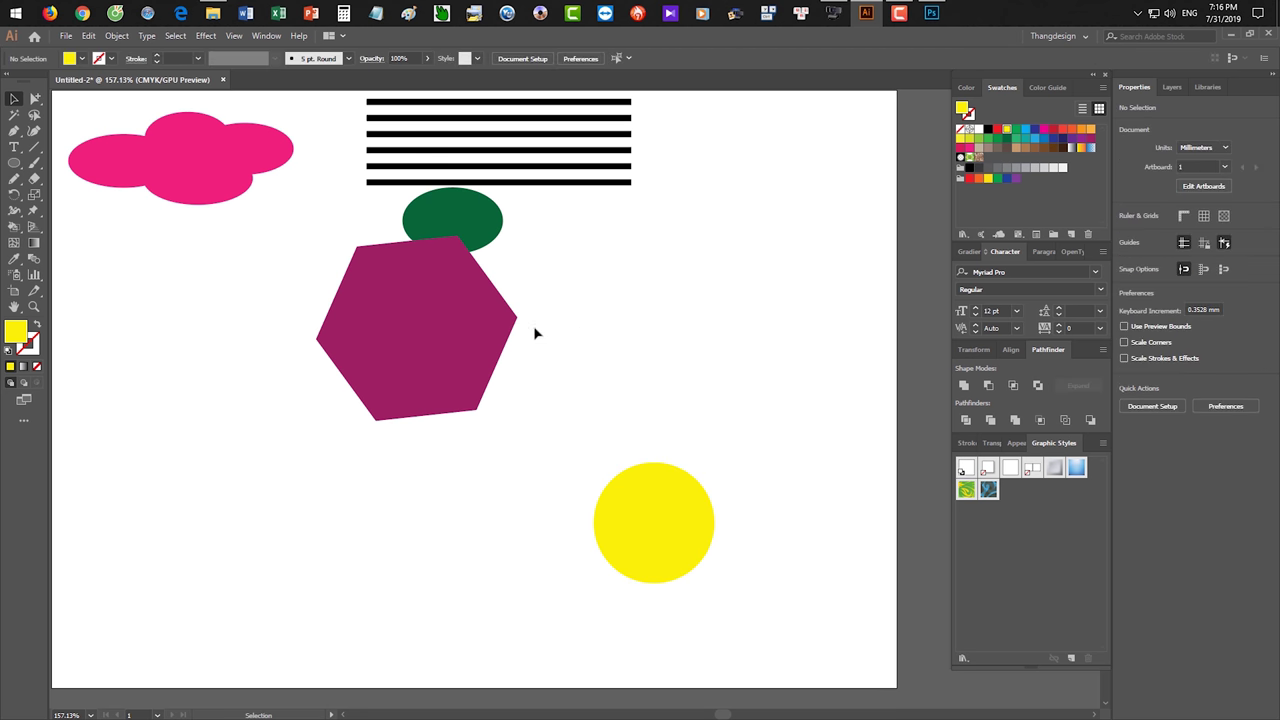
Place the yellow circle and six black bars over the hexagon, with the green ellipse below.
left_click_drag(660, 394, 603, 366)
scroll(631, 386, "right", 1)
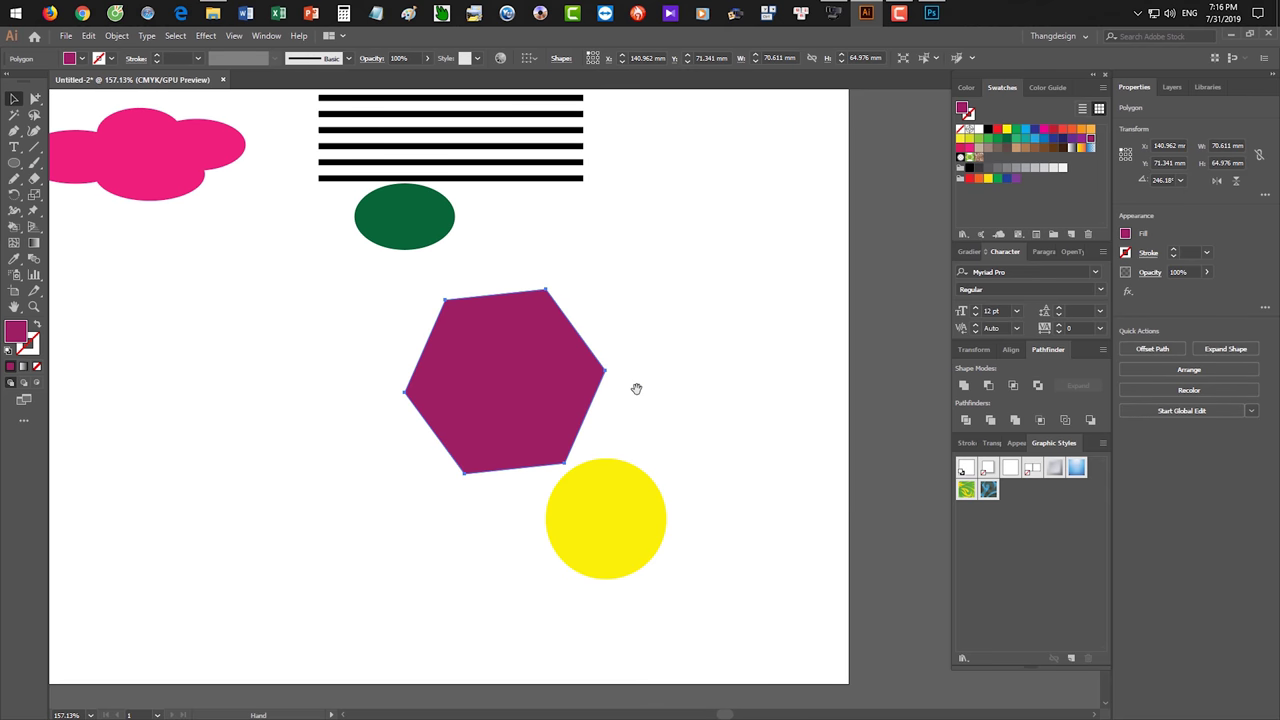
left_click_drag(403, 210, 439, 338)
mouse_move(584, 514)
left_mouse_down()
mouse_move(490, 366)
mouse_move(657, 345)
left_mouse_up()
left_click_drag(411, 337, 294, 342)
left_click_drag(708, 343, 801, 343)
scroll(646, 366, "up", 2)
left_click_drag(543, 163, 598, 398)
left_click(660, 489)
left_click_drag(771, 404, 546, 322)
mouse_move(355, 408)
left_mouse_down()
mouse_move(423, 534)
mouse_move(508, 545)
left_mouse_up()
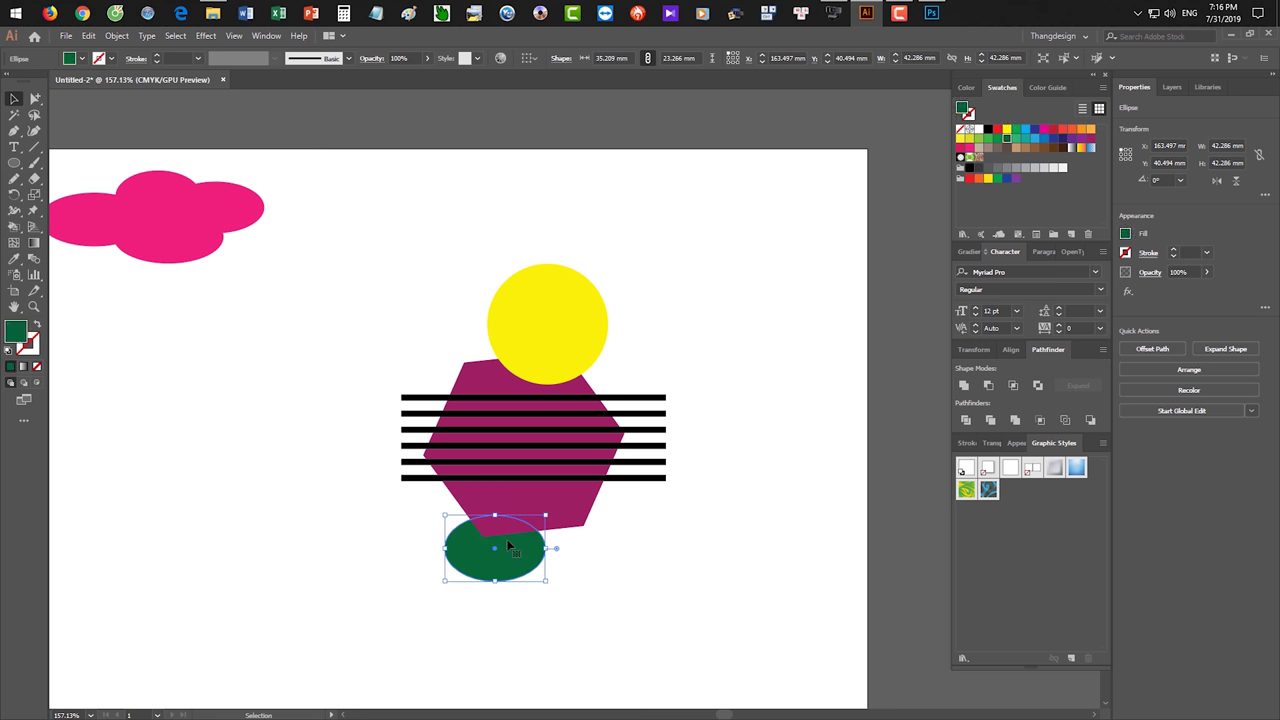
left_click(645, 590)
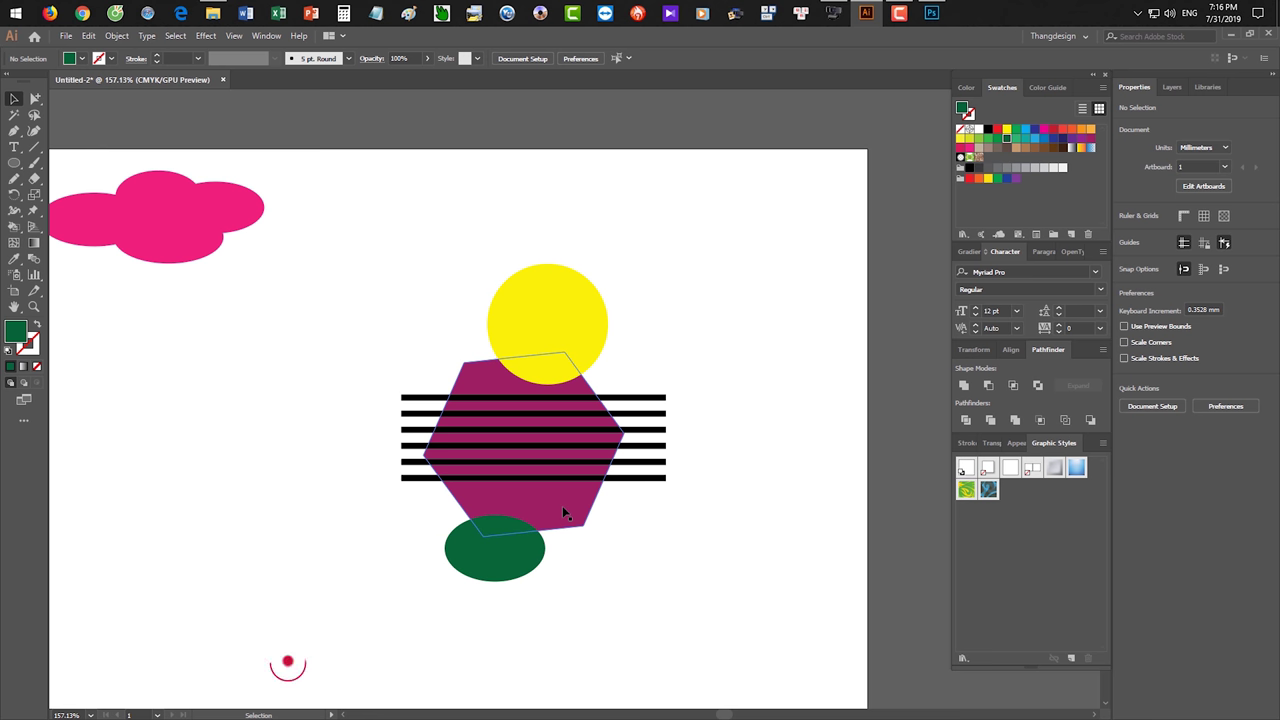
left_click_drag(757, 645, 378, 256)
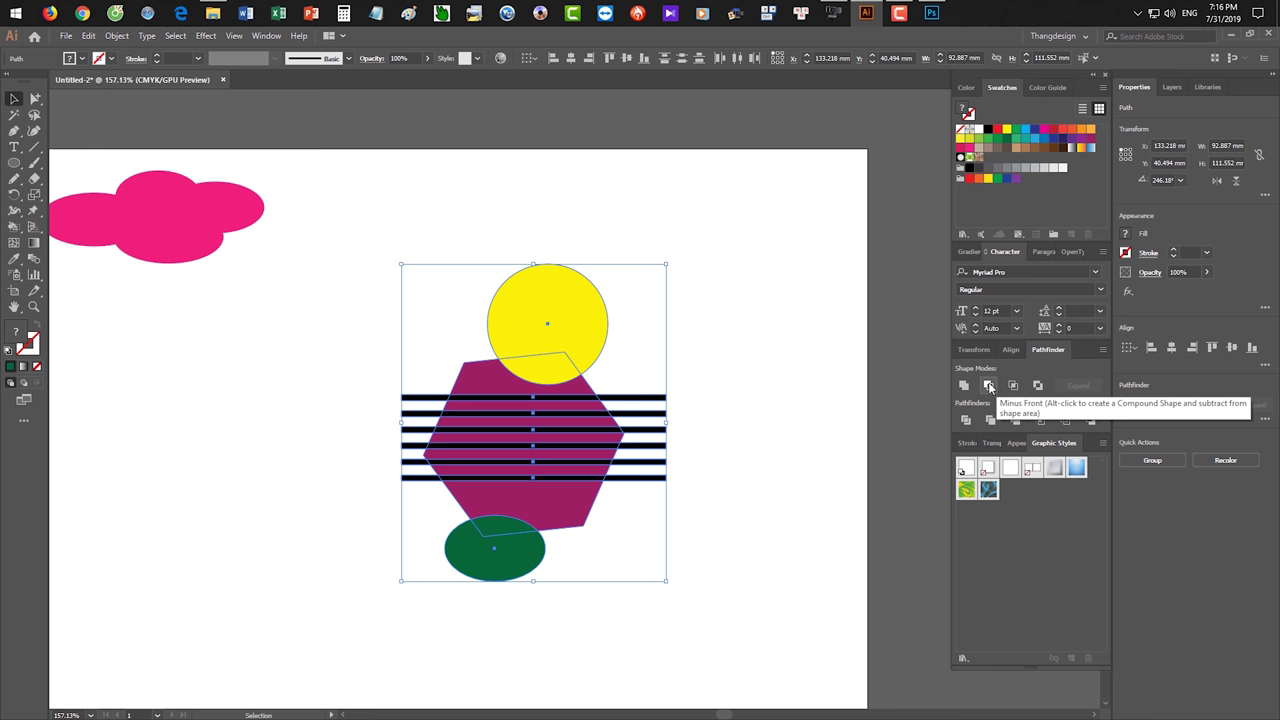
left_click(989, 386)
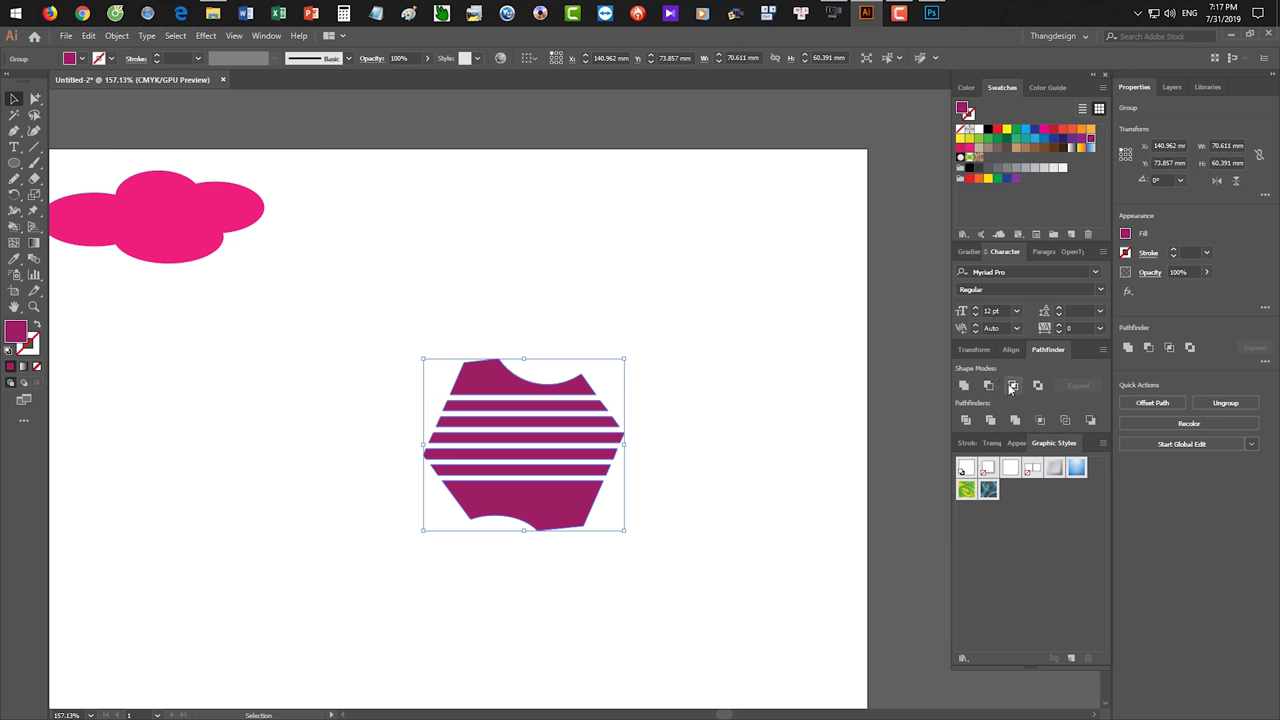
key("ctrl+z")
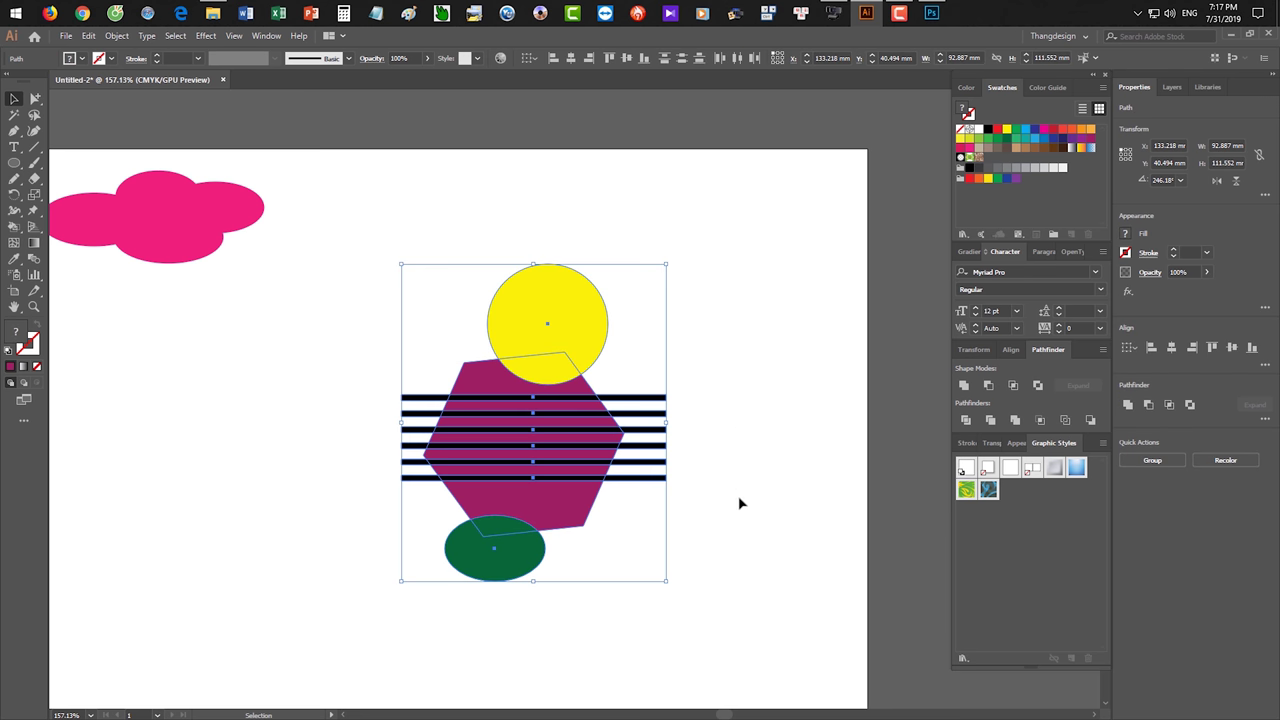
left_click(740, 537)
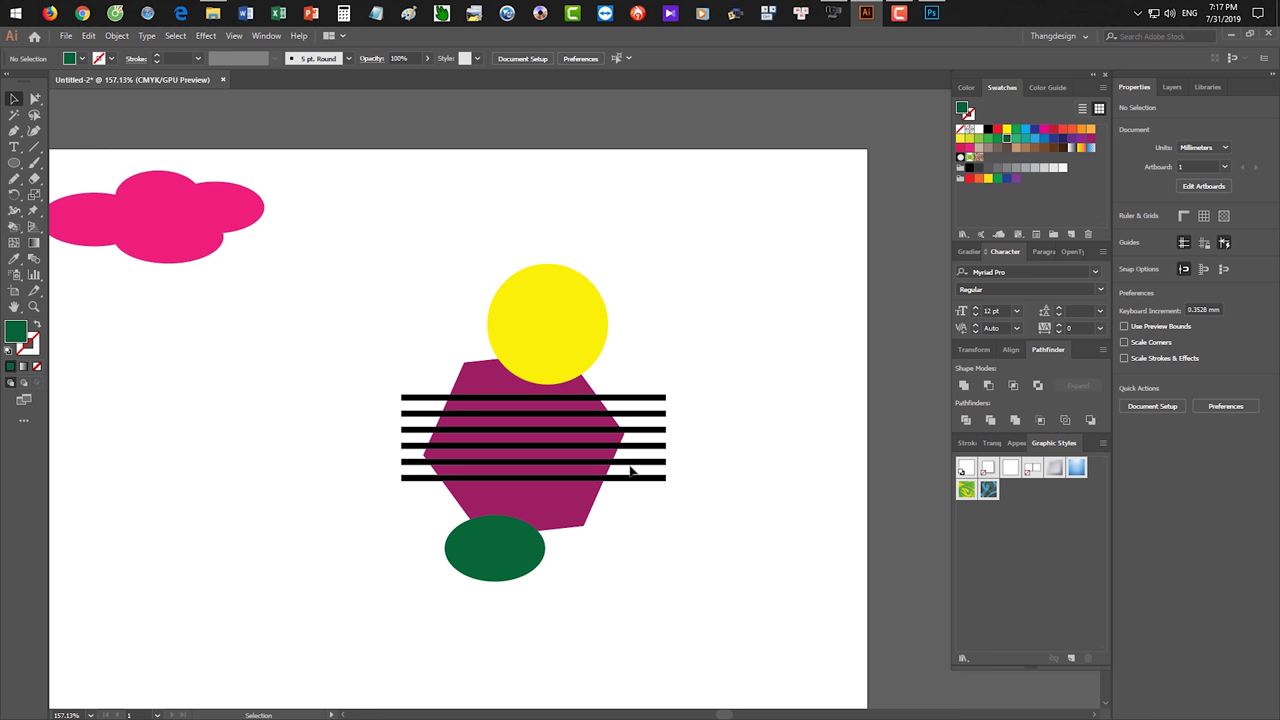
left_click(494, 374)
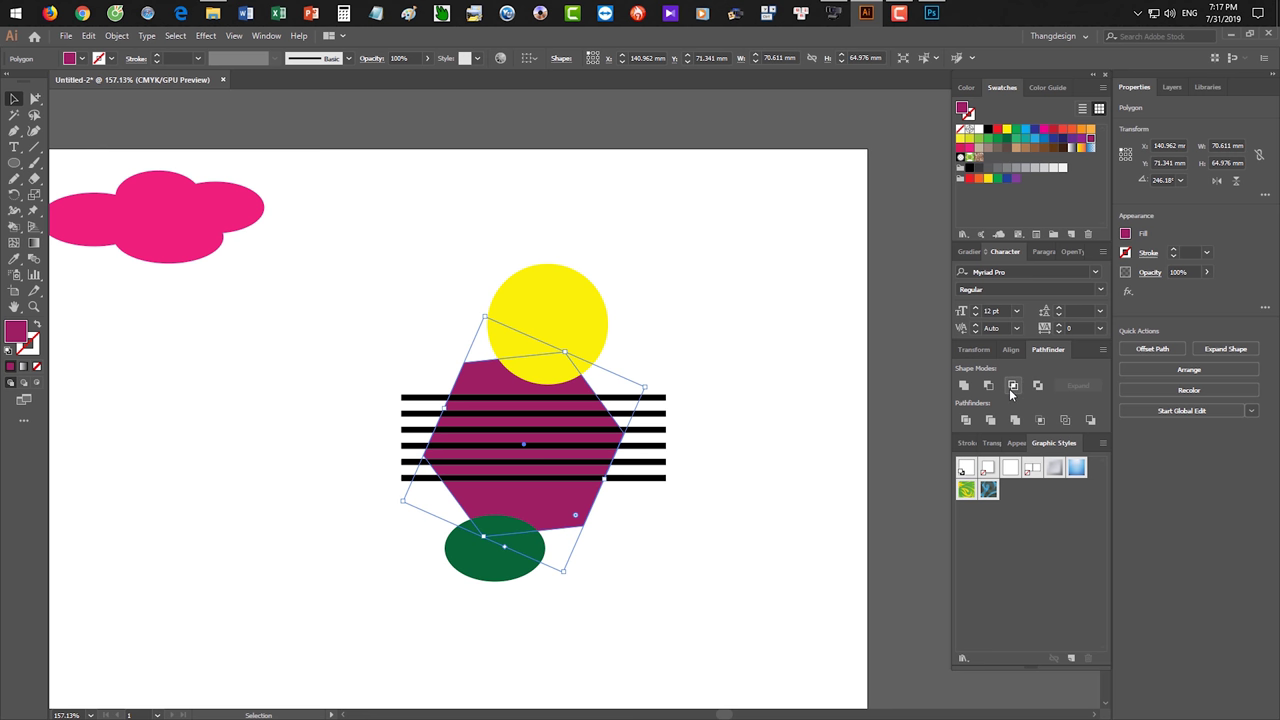
left_click(931, 13)
left_click_drag(746, 421, 458, 455)
Circle the Intersect option in red in Photoshop's panel screenshot, then return to Illustrator.
mouse_move(303, 213)
left_mouse_down()
mouse_move(586, 350)
mouse_move(560, 460)
mouse_move(300, 460)
mouse_move(305, 212)
left_mouse_up()
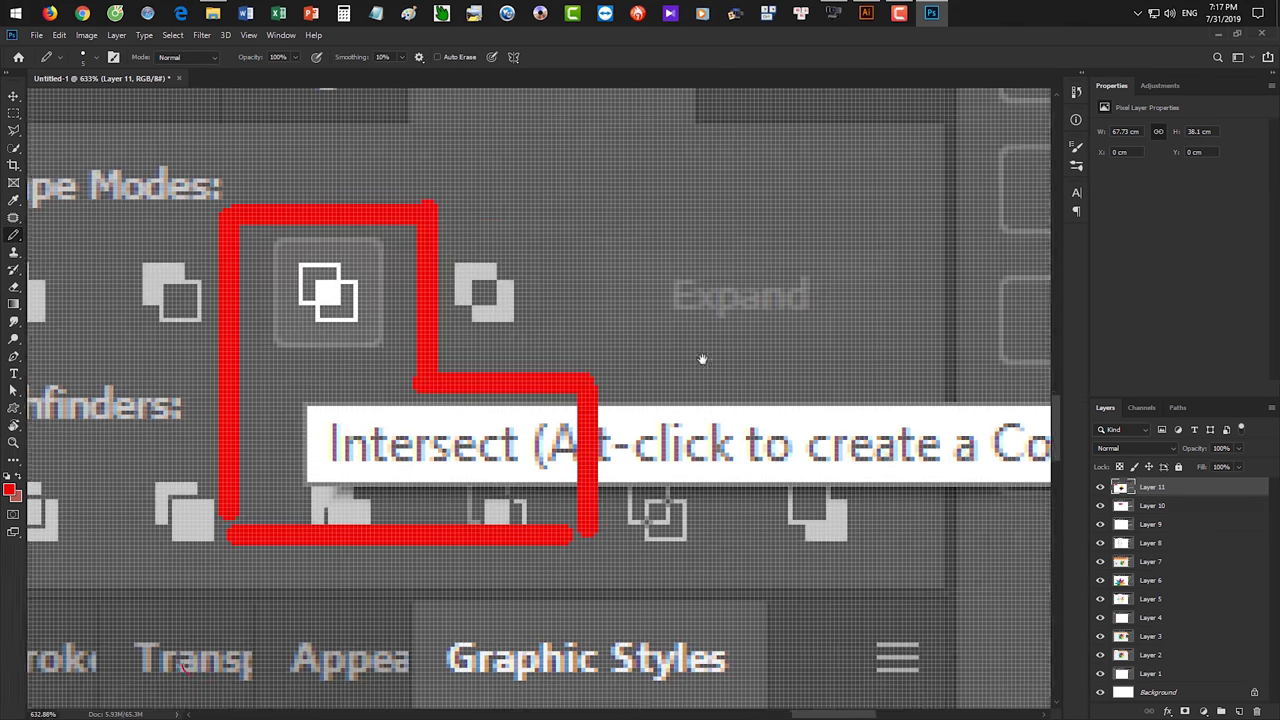
scroll(682, 353, "down", 2)
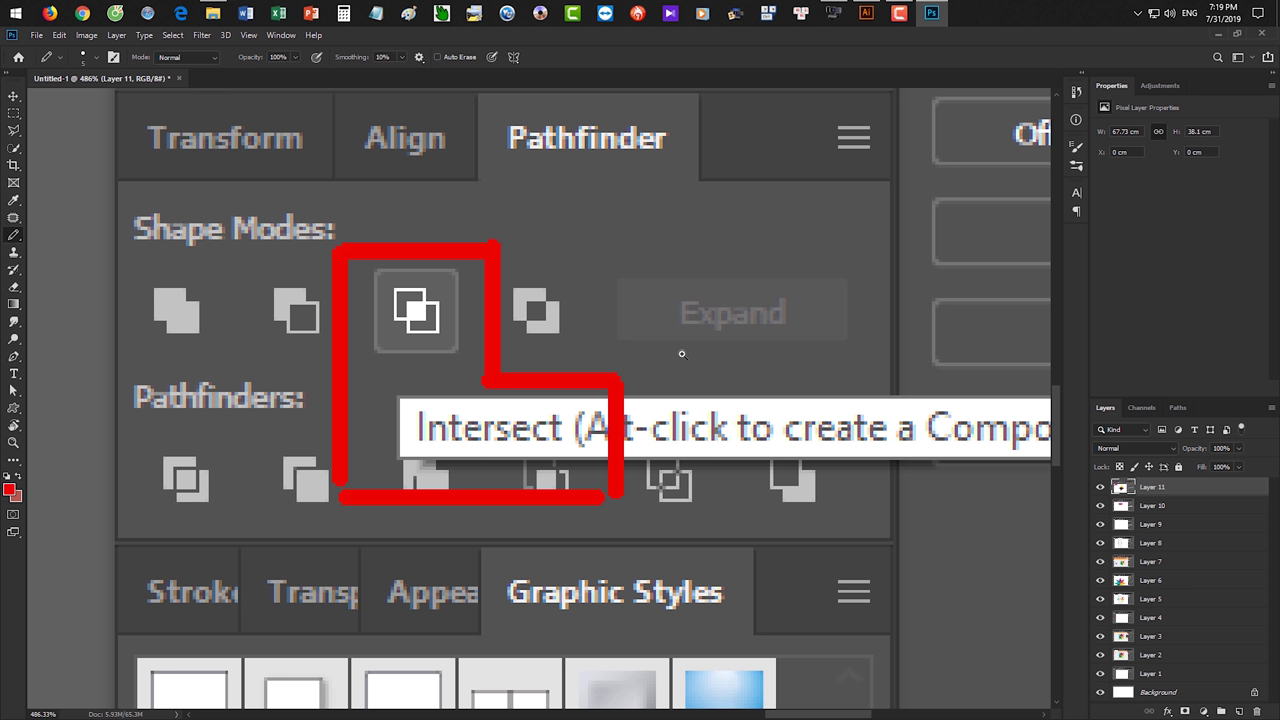
left_click(866, 13)
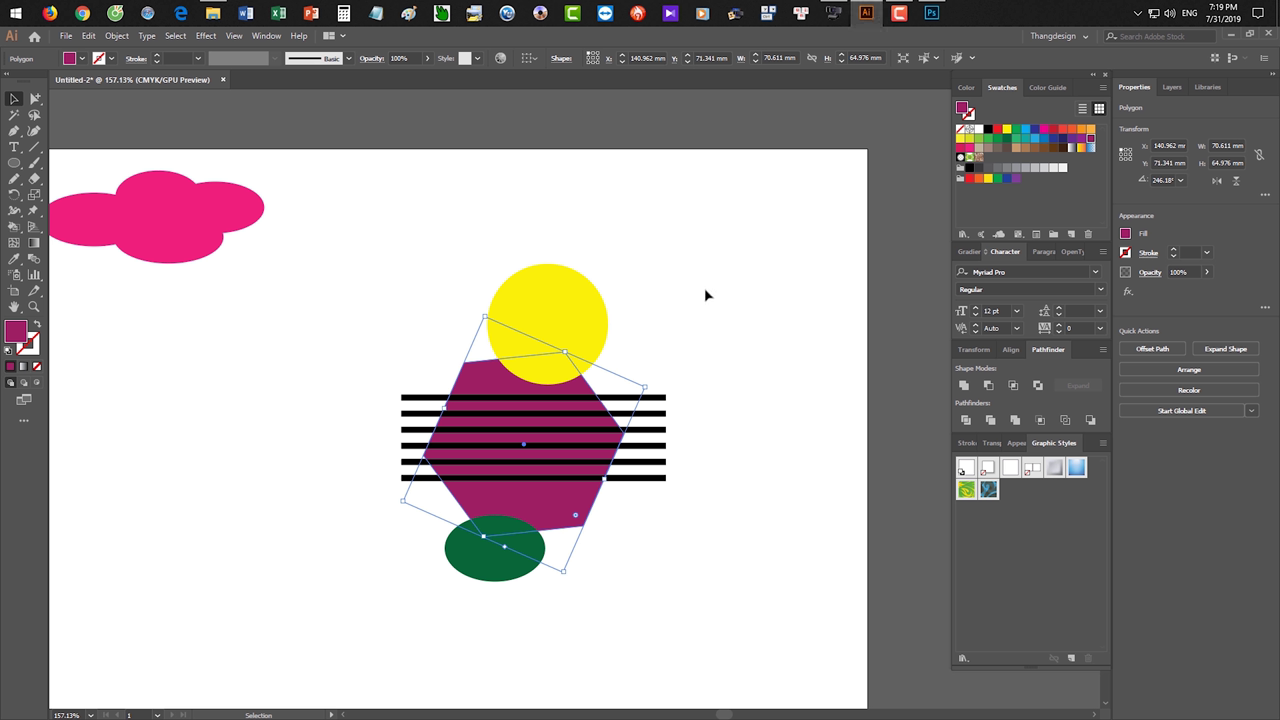
left_click(297, 304)
Alt-drag a copy of the yellow circle and magenta hexagon to the left.
mouse_move(341, 297)
left_mouse_down()
mouse_move(386, 309)
mouse_move(394, 289)
mouse_move(429, 289)
left_mouse_up()
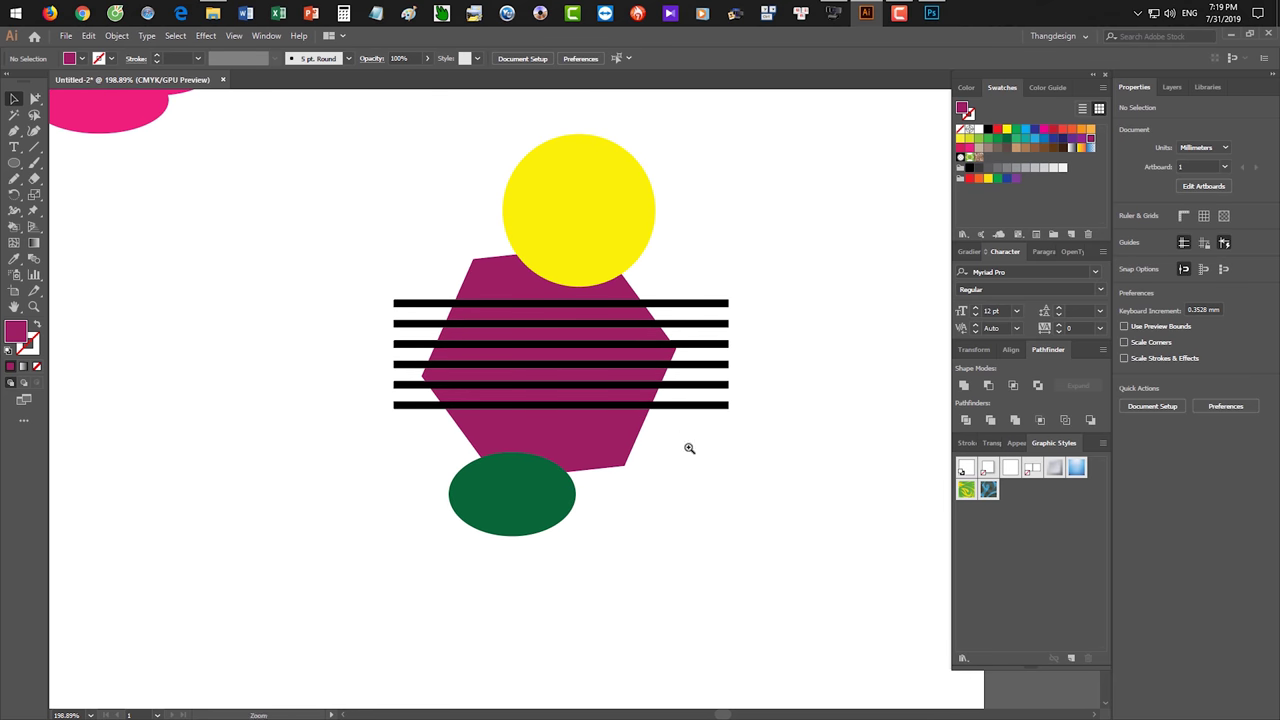
left_click_drag(689, 448, 723, 497)
mouse_move(493, 183)
left_mouse_down()
mouse_move(557, 221)
mouse_move(214, 271)
mouse_move(228, 265)
left_mouse_up()
left_click(357, 214)
mouse_move(275, 230)
left_mouse_down()
mouse_move(445, 245)
mouse_move(446, 266)
left_mouse_up()
left_click(489, 271)
Try Intersect on the copy and undo it, then move the green ellipse to its bottom edge.
left_click_drag(243, 222, 549, 420)
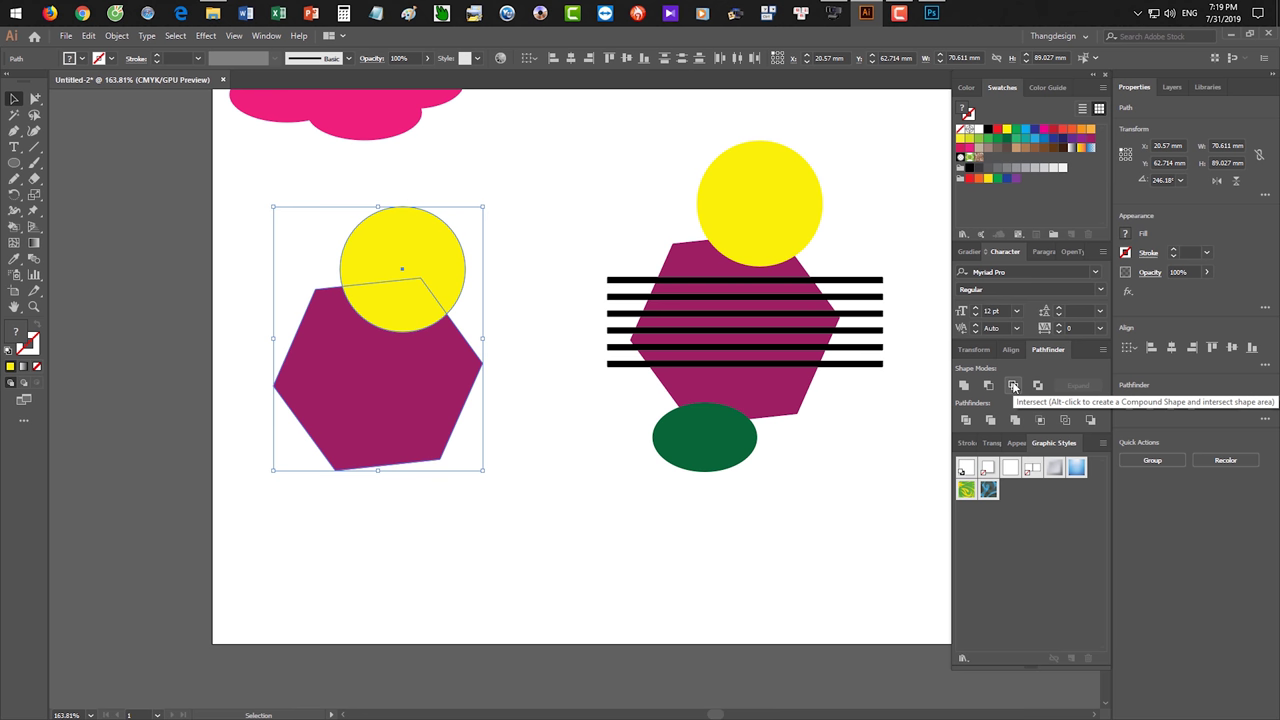
left_click(1013, 386)
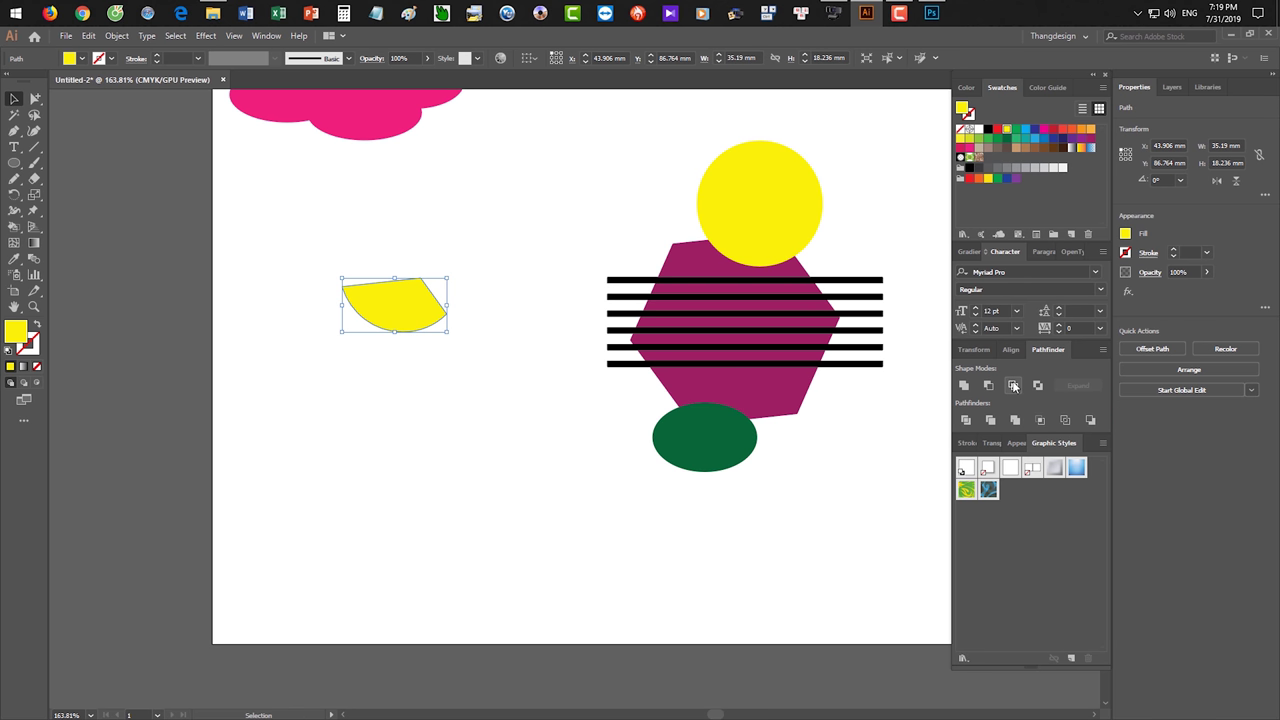
key("ctrl+z")
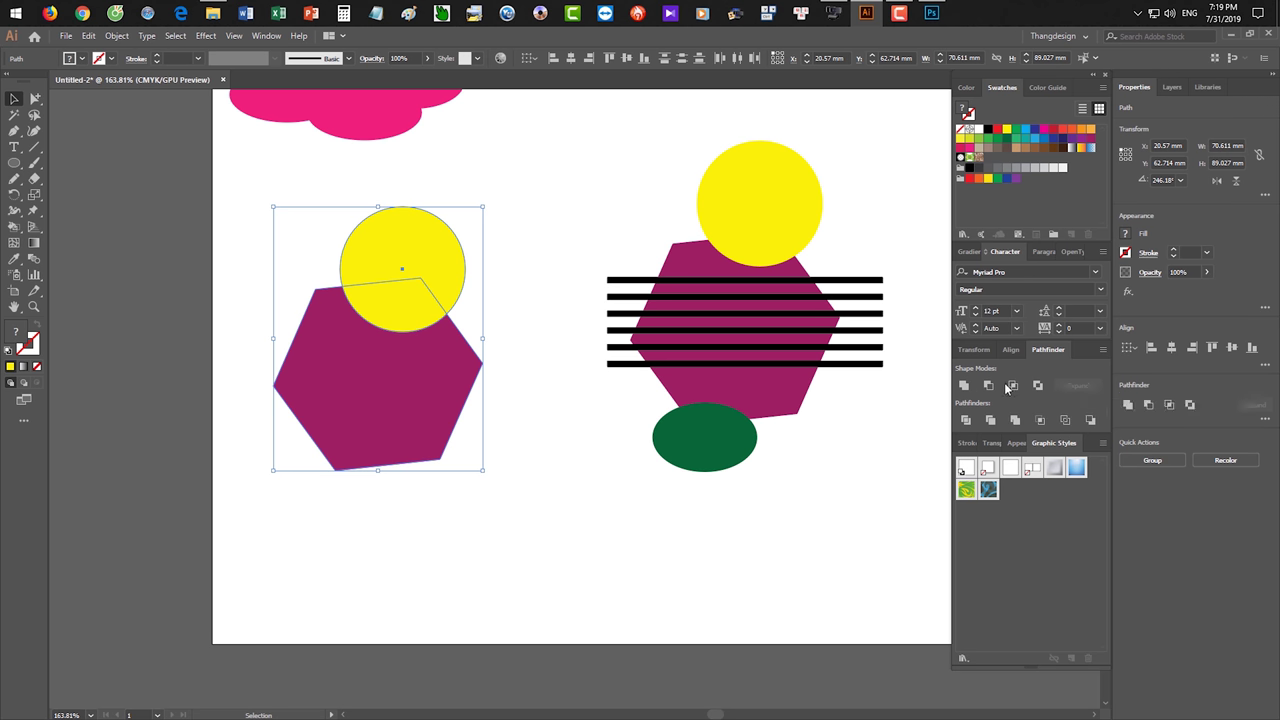
left_click(601, 496)
left_click_drag(738, 457, 449, 478)
left_click(549, 527)
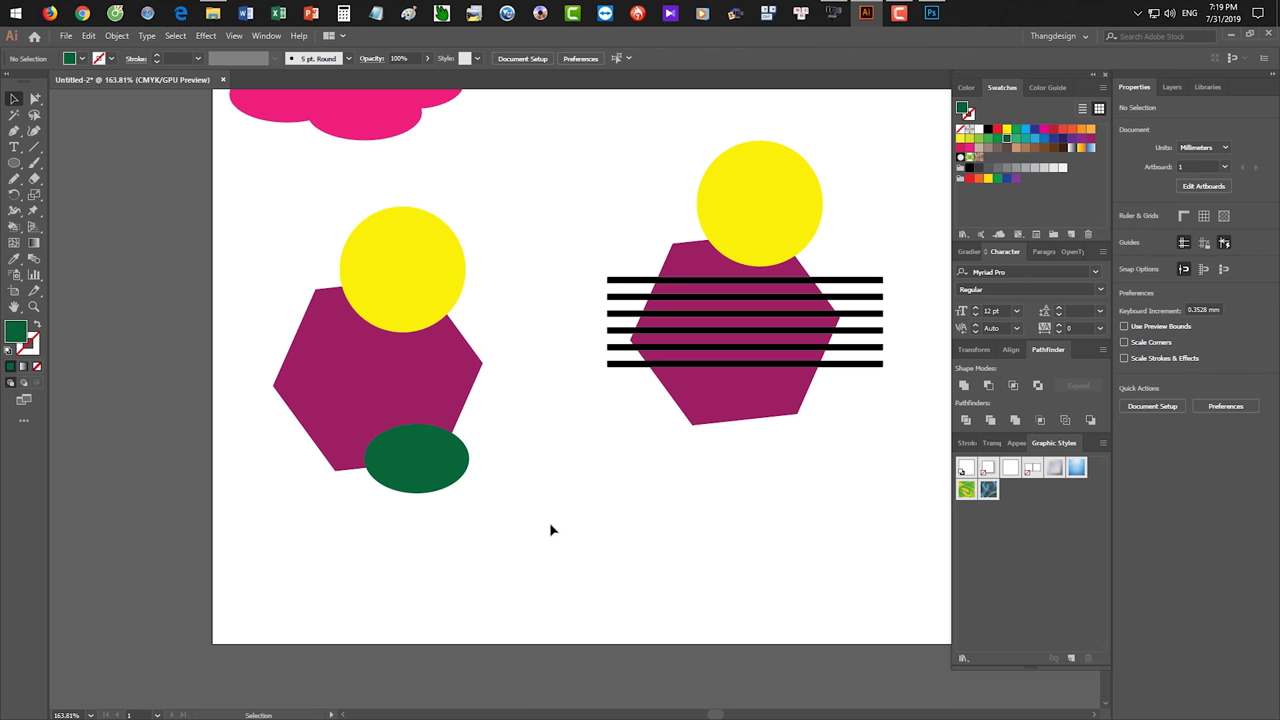
Attempt Pathfinder Intersect on the left shapes and dismiss the no-results warning.
left_click_drag(214, 234, 541, 508)
key("ctrl+h")
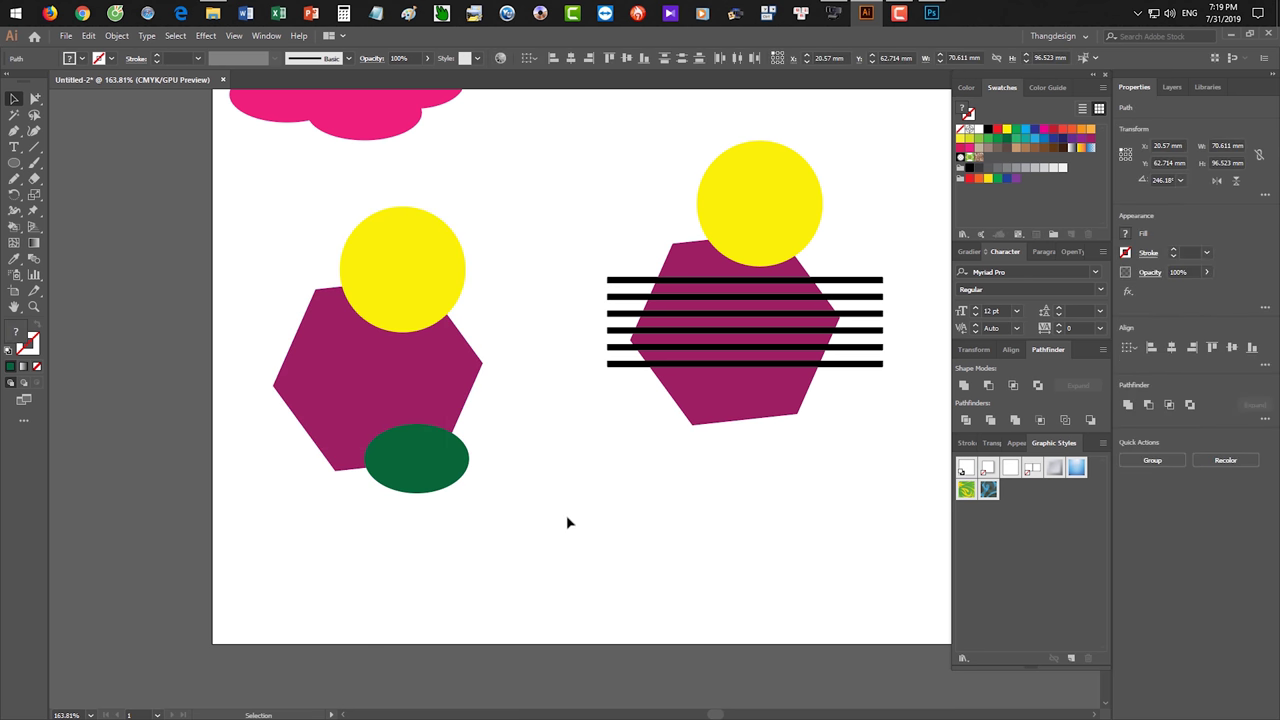
mouse_move(309, 240)
left_mouse_down()
mouse_move(580, 531)
mouse_move(323, 280)
mouse_move(271, 263)
mouse_move(476, 497)
left_mouse_up()
key("ctrl+h")
left_click(587, 542)
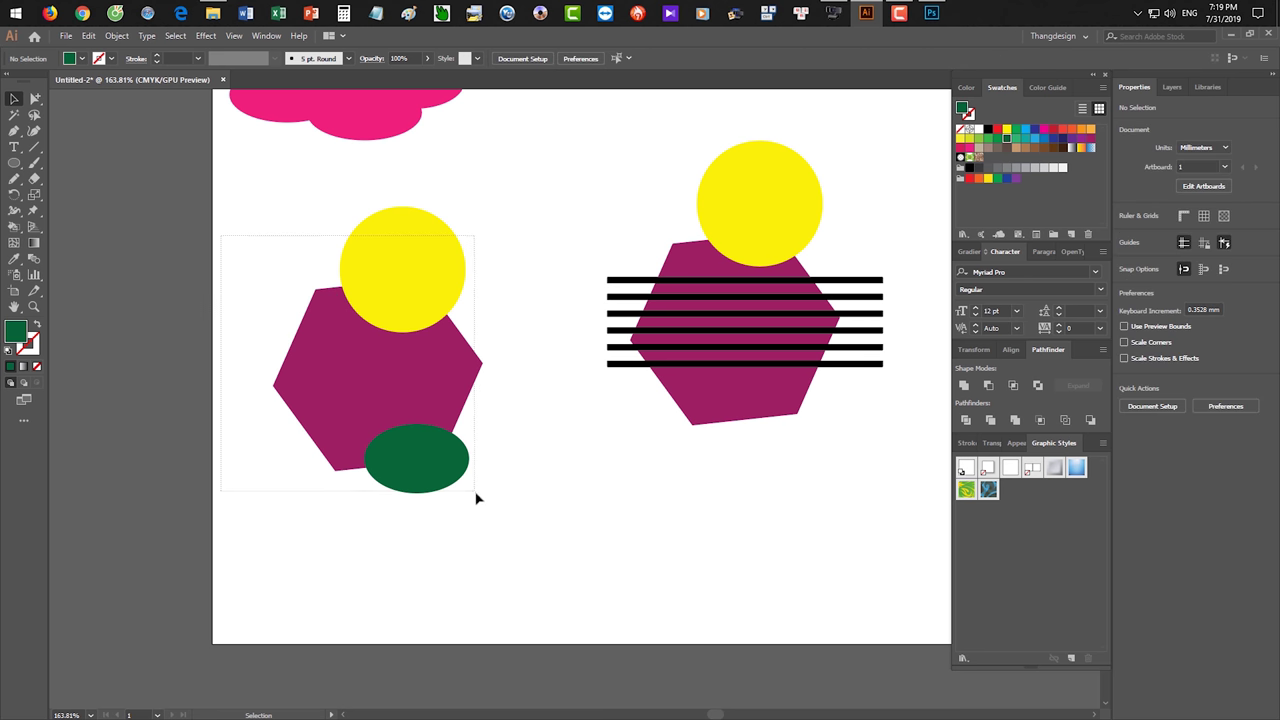
left_click(1013, 385)
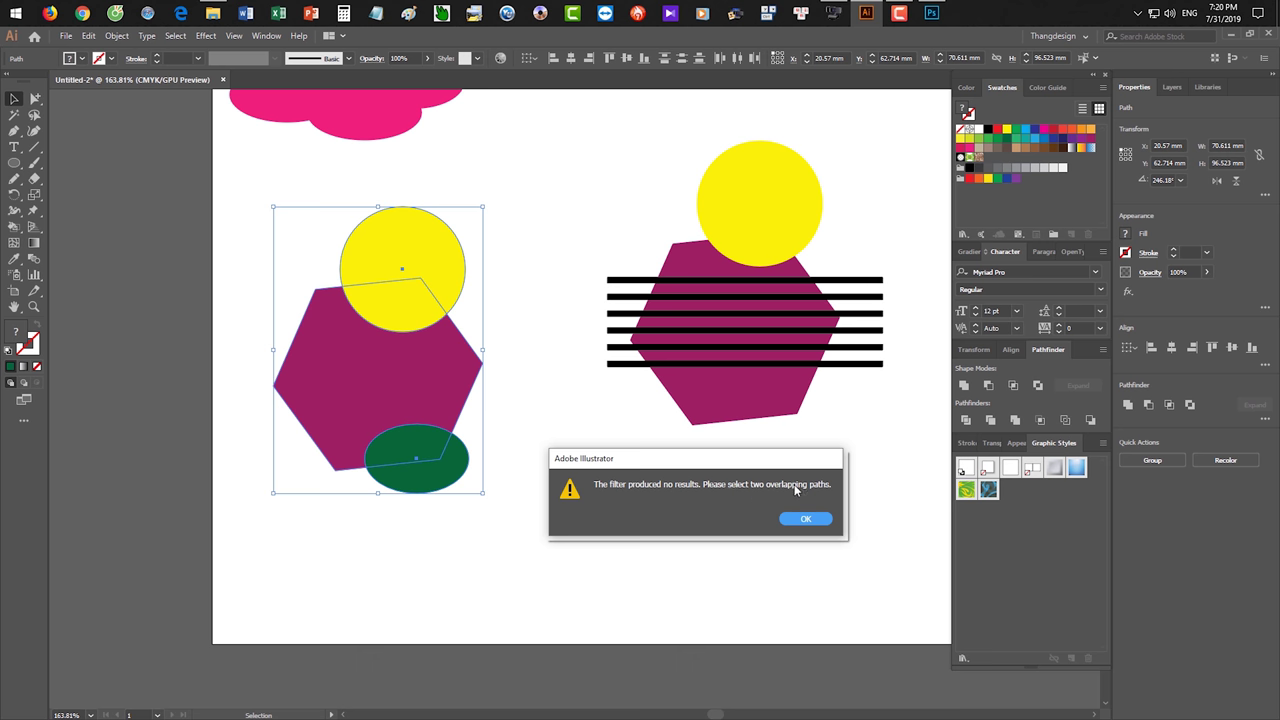
left_click(812, 518)
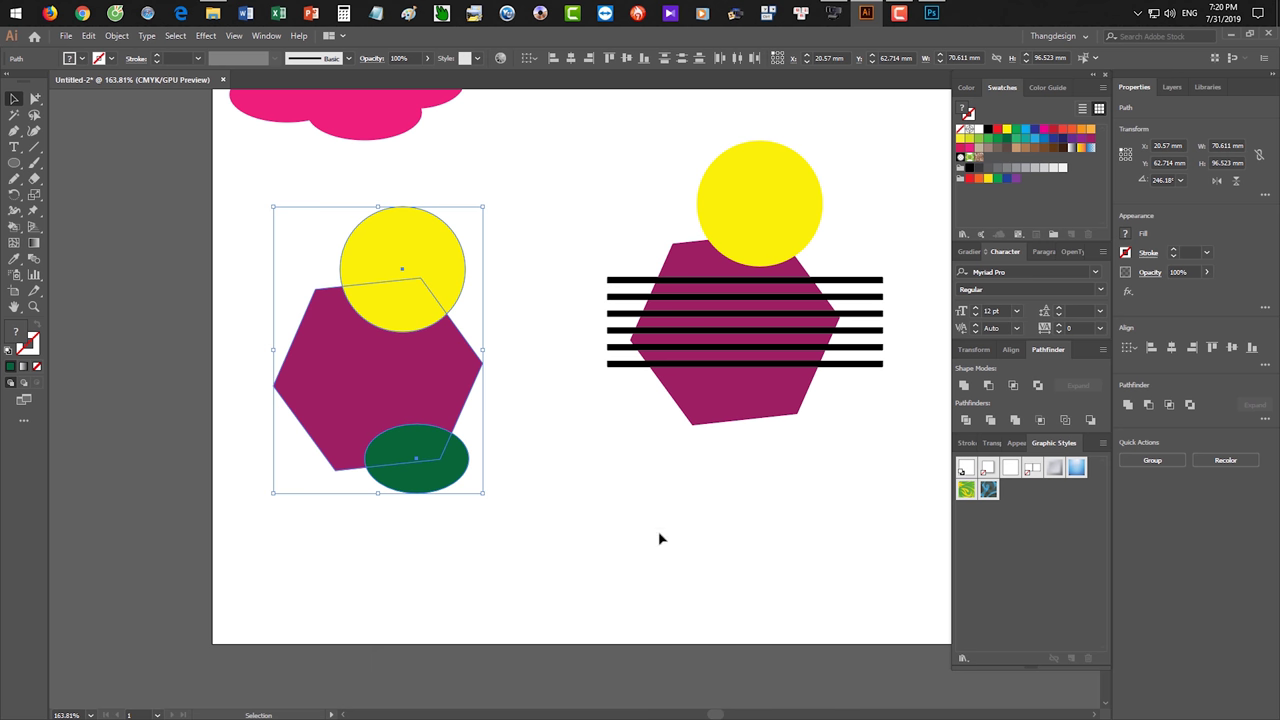
left_click(660, 537)
Move the green ellipse up onto the hexagon, intersect all three shapes, then undo it.
left_click_drag(447, 476, 443, 372)
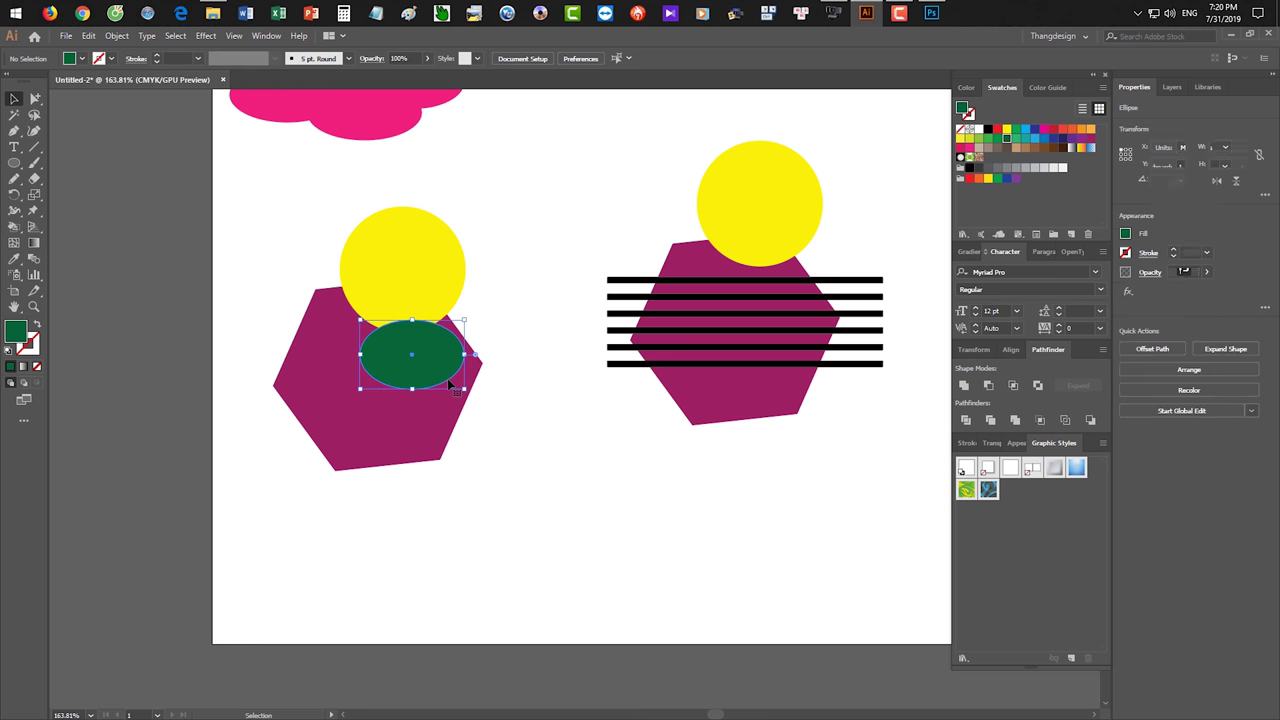
left_click_drag(594, 488, 271, 266)
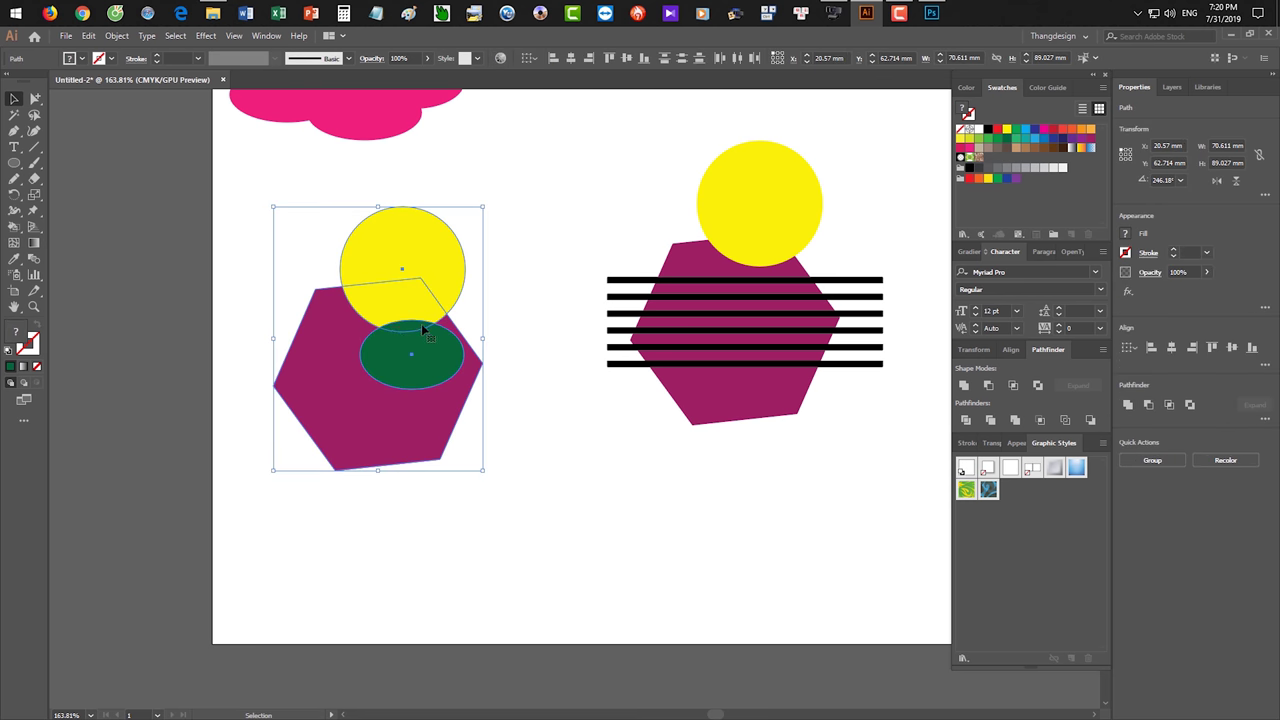
left_click(1013, 385)
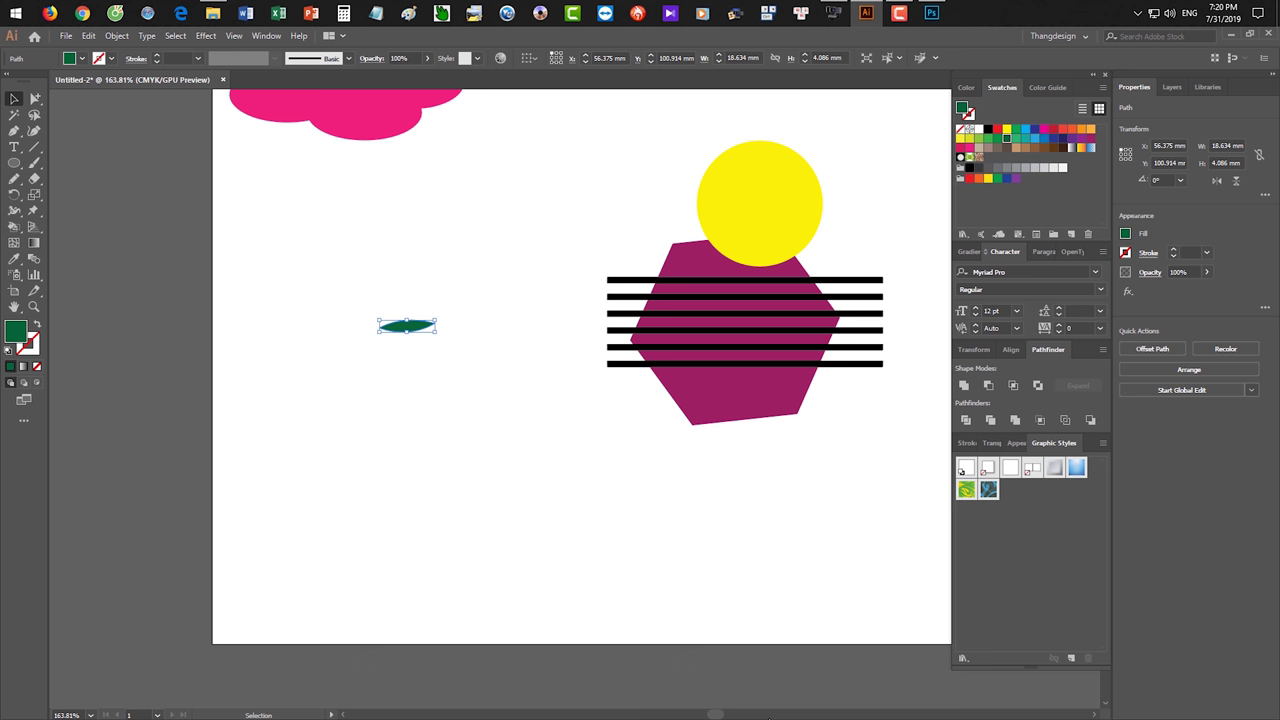
key("ctrl+z")
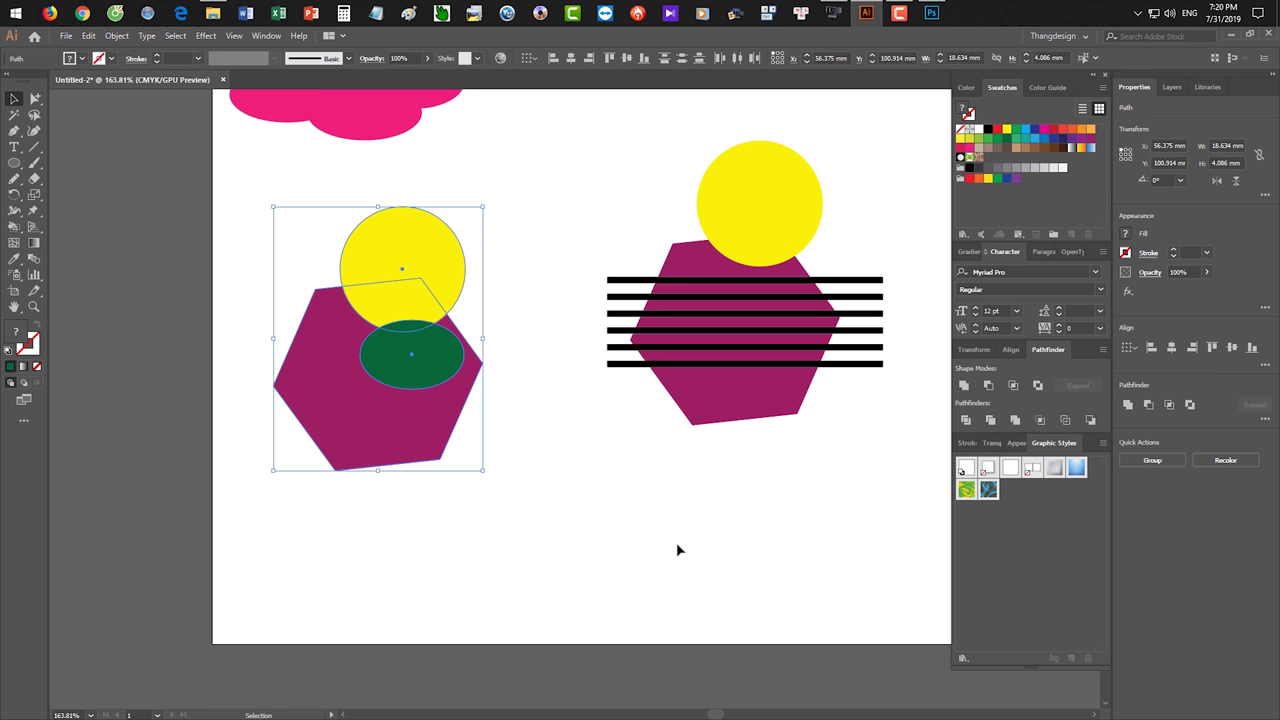
left_click(643, 514)
mouse_move(643, 514)
left_mouse_down()
mouse_move(532, 455)
mouse_move(520, 498)
left_mouse_up()
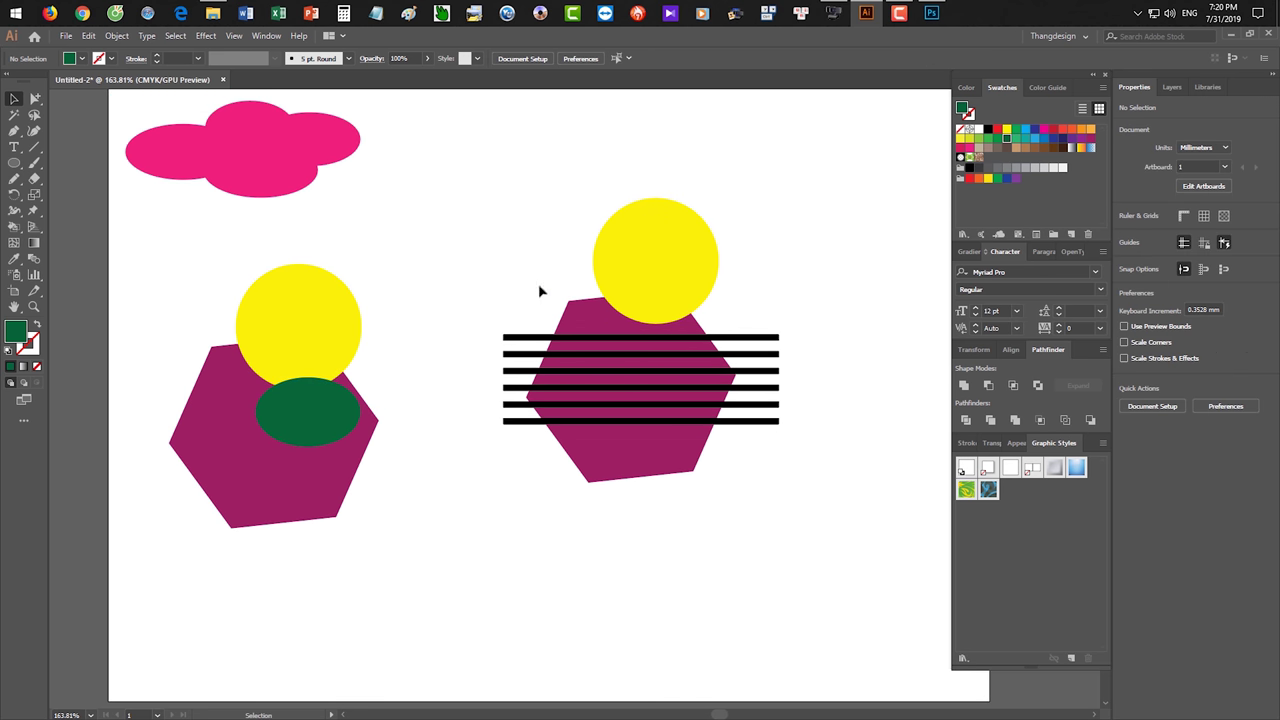
Drag the green ellipse down below the right-hand striped hexagon.
mouse_move(323, 404)
left_mouse_down()
mouse_move(505, 472)
mouse_move(612, 487)
left_mouse_up()
left_click_drag(179, 268, 450, 494)
left_click(450, 494)
left_click_drag(531, 276, 819, 570)
left_click(819, 570)
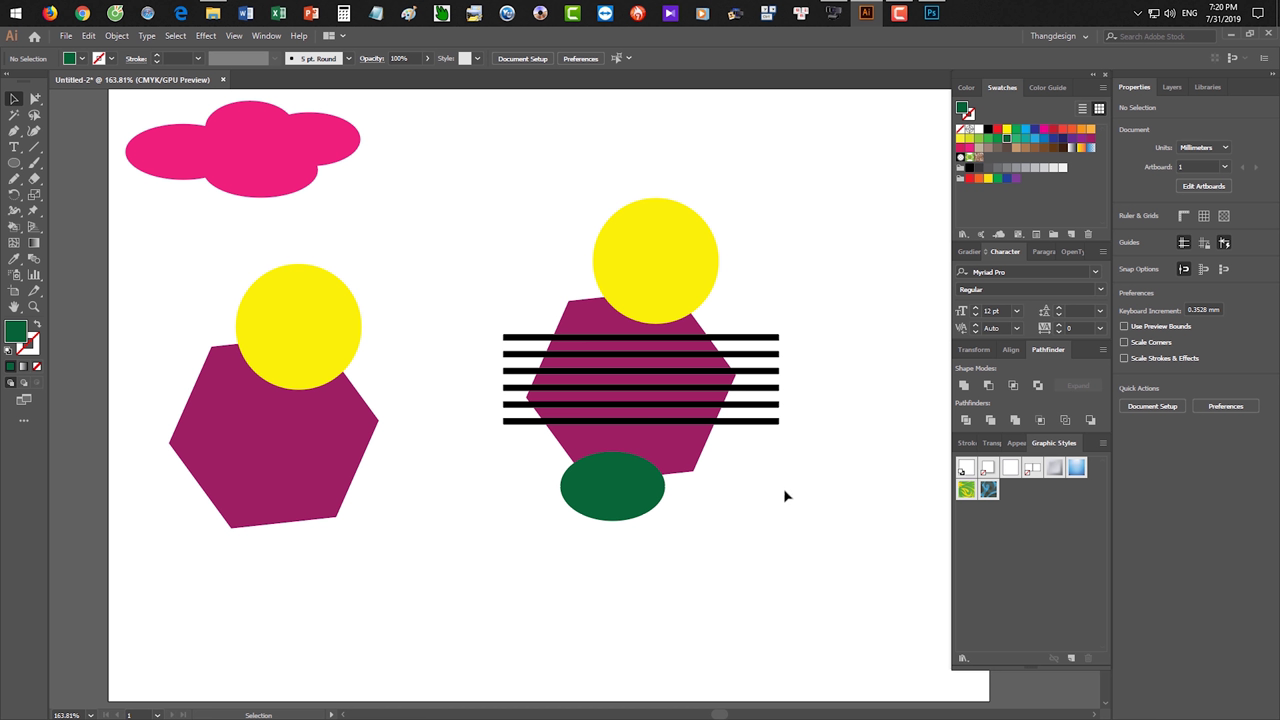
Select the right circle, stripes, ellipse and hexagon, dismissing the no-results warning.
left_click(703, 271)
left_click_drag(763, 306, 818, 460)
left_click(630, 497, "shift")
left_click(670, 447, "shift")
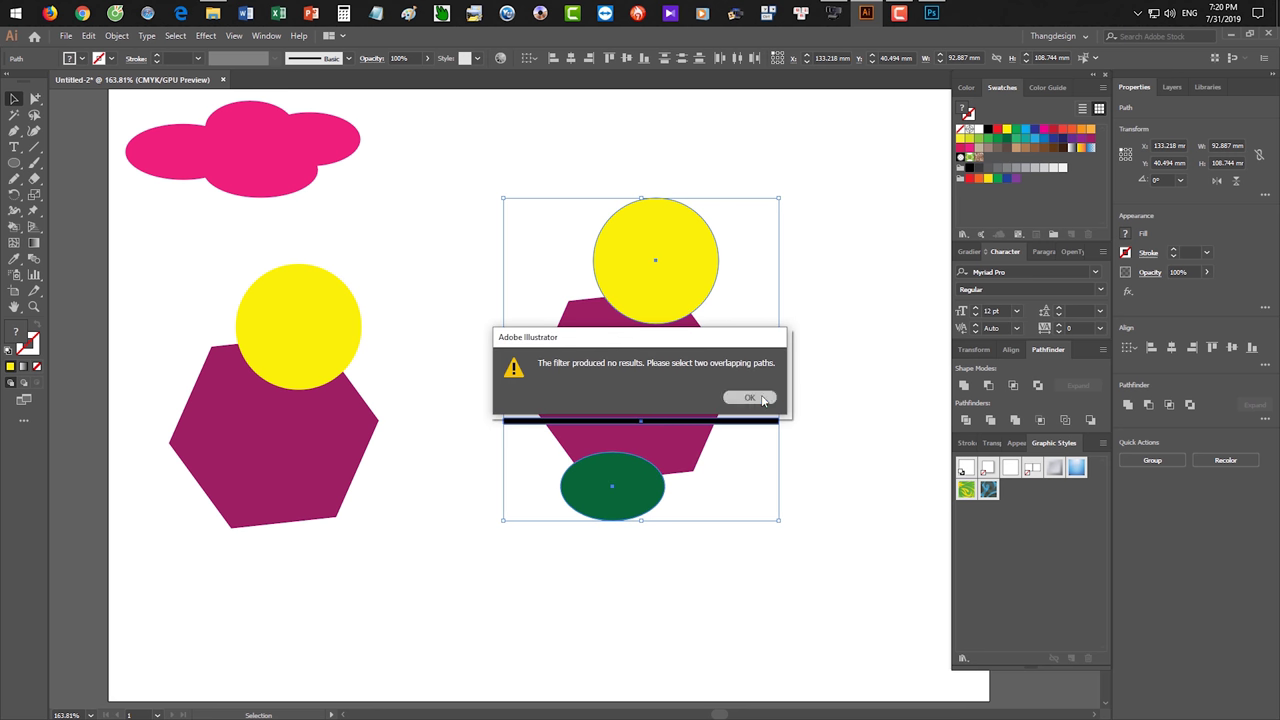
left_click(770, 398)
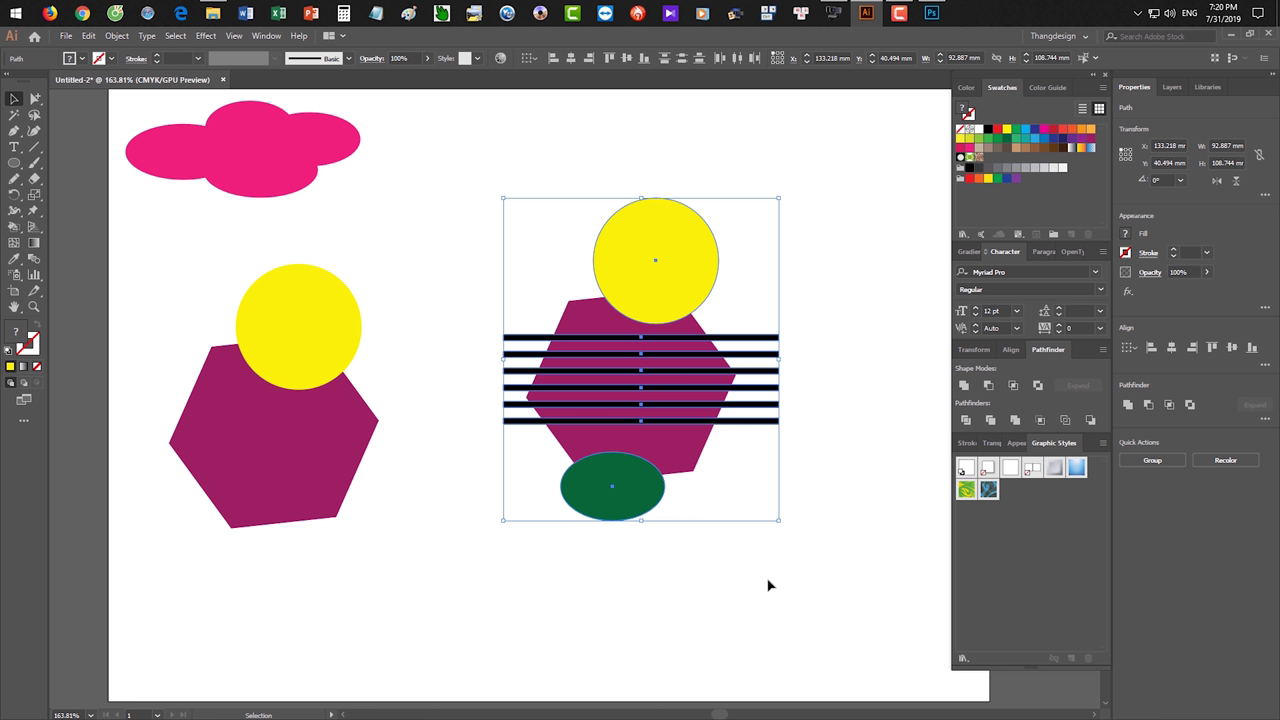
Group then ungroup the right-hand shapes, and try Pathfinder Intersect, dismissing the warning.
key("ctrl+g")
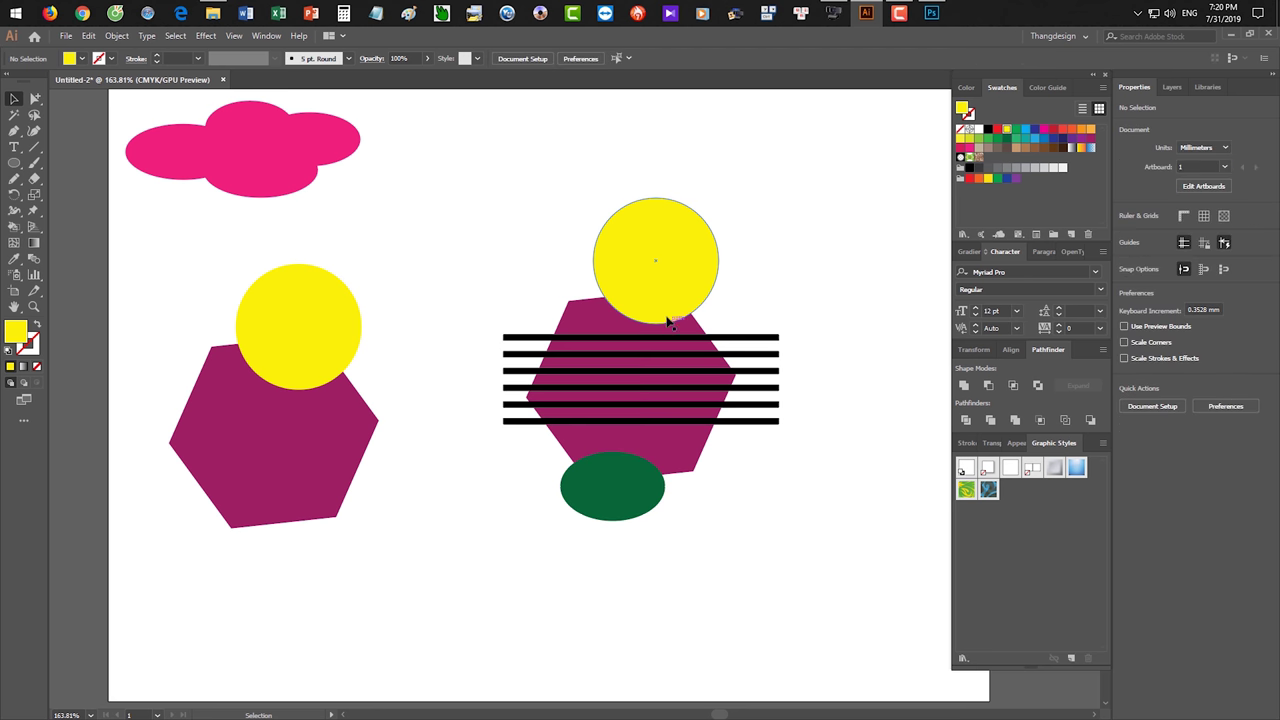
left_click_drag(662, 295, 704, 297)
key("ctrl+z")
key("ctrl+shift+g")
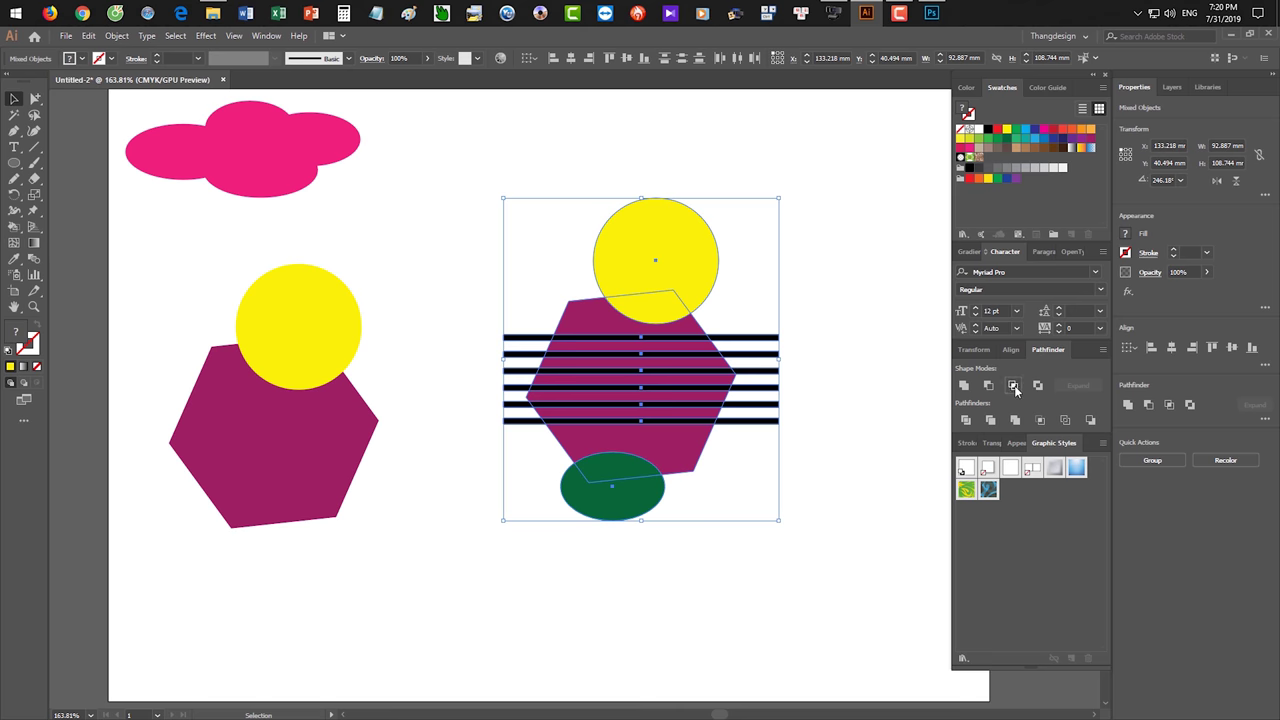
left_click(1013, 386)
left_click(750, 397)
Test selecting the black stripes and the right yellow circle.
left_click(803, 449)
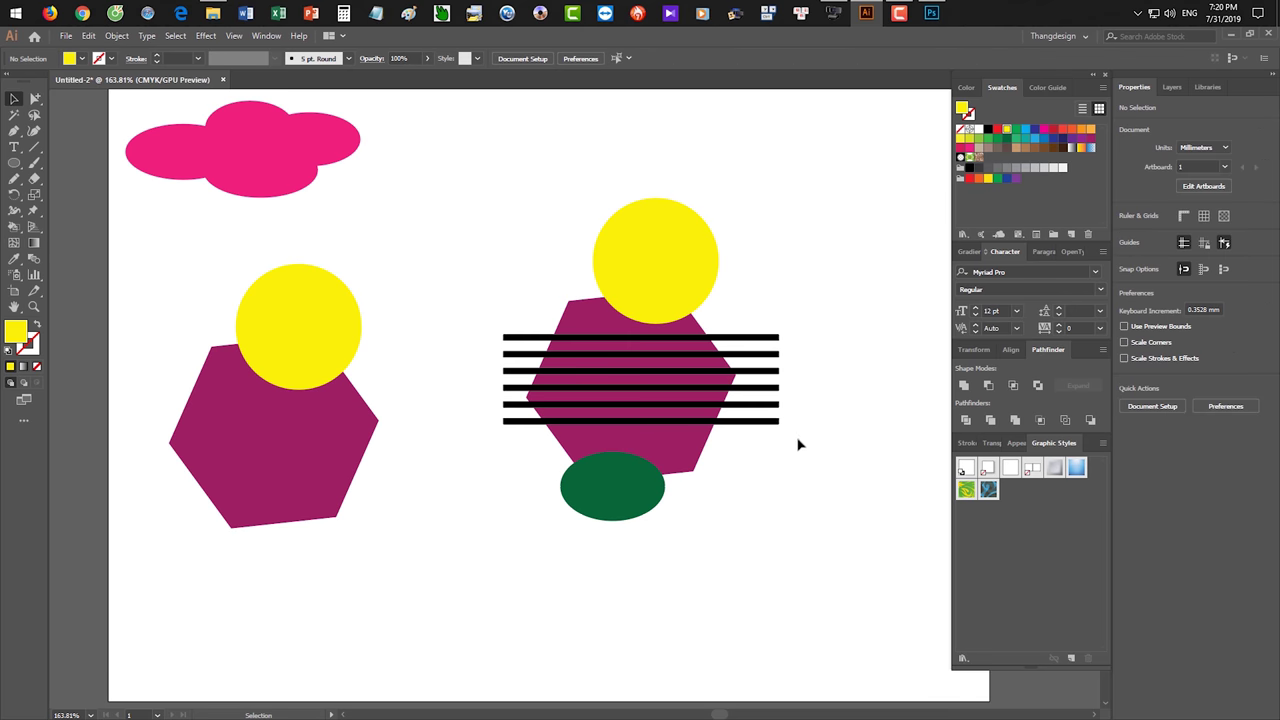
left_click(772, 403)
left_click(806, 523)
left_click(772, 403)
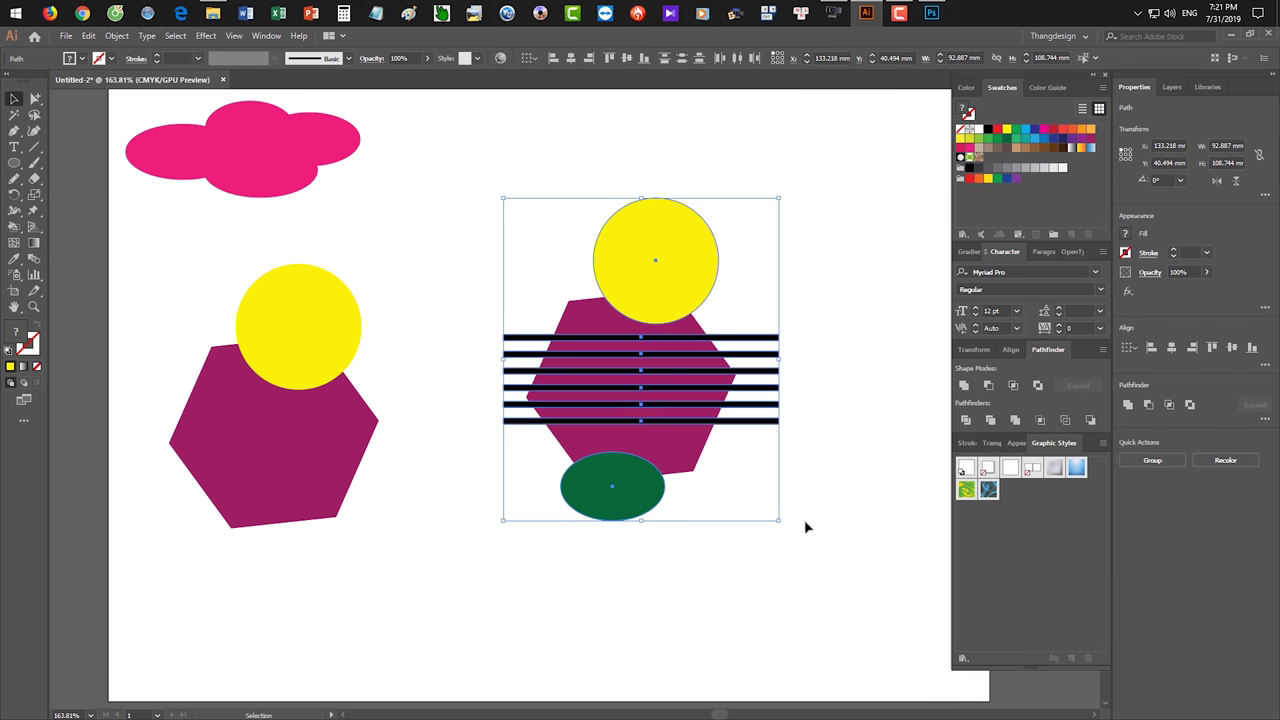
left_click(806, 523)
left_click(662, 306)
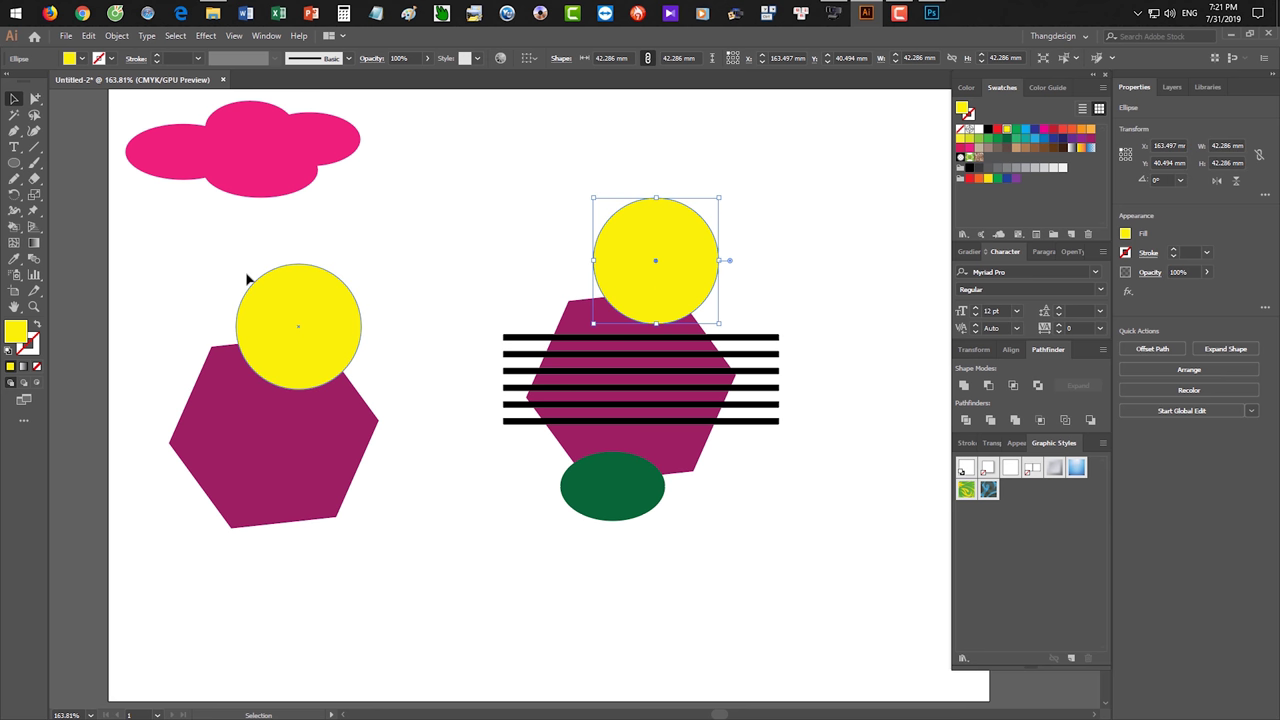
Select the right yellow circle, black stripes and green ellipse together.
left_click_drag(208, 270, 290, 360)
left_click(672, 484)
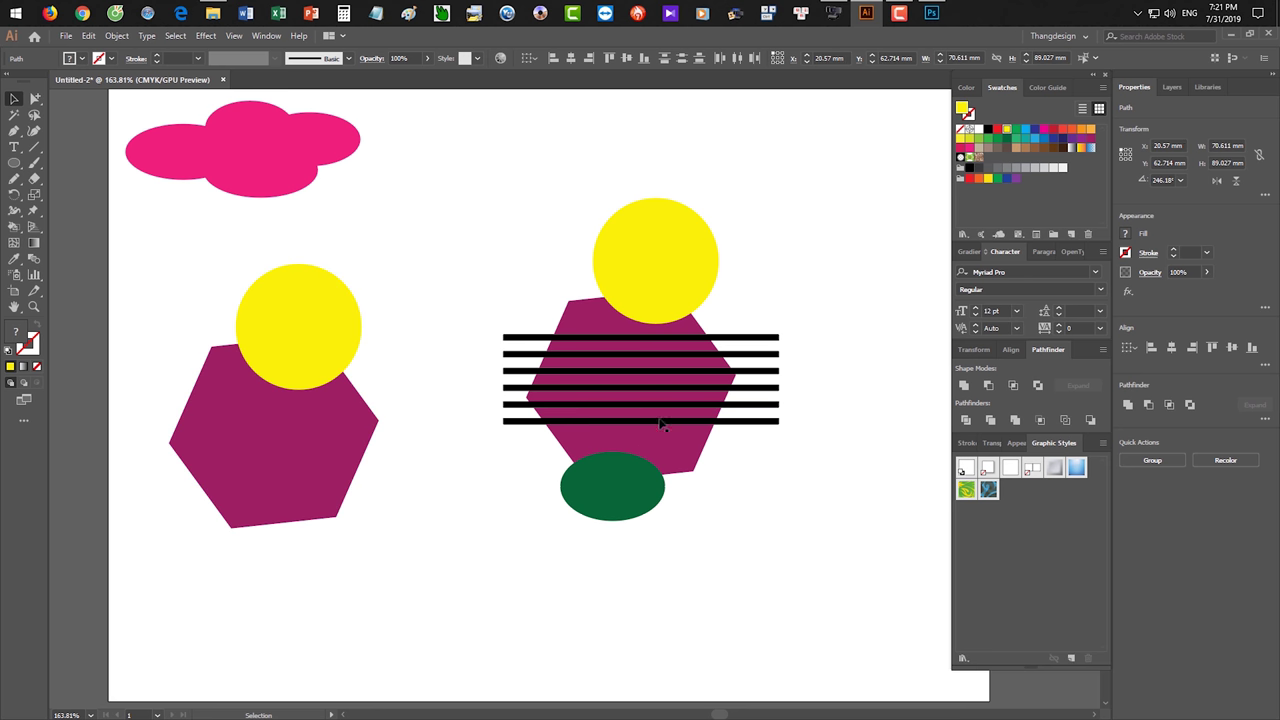
left_click(659, 261)
left_click_drag(762, 297, 826, 457)
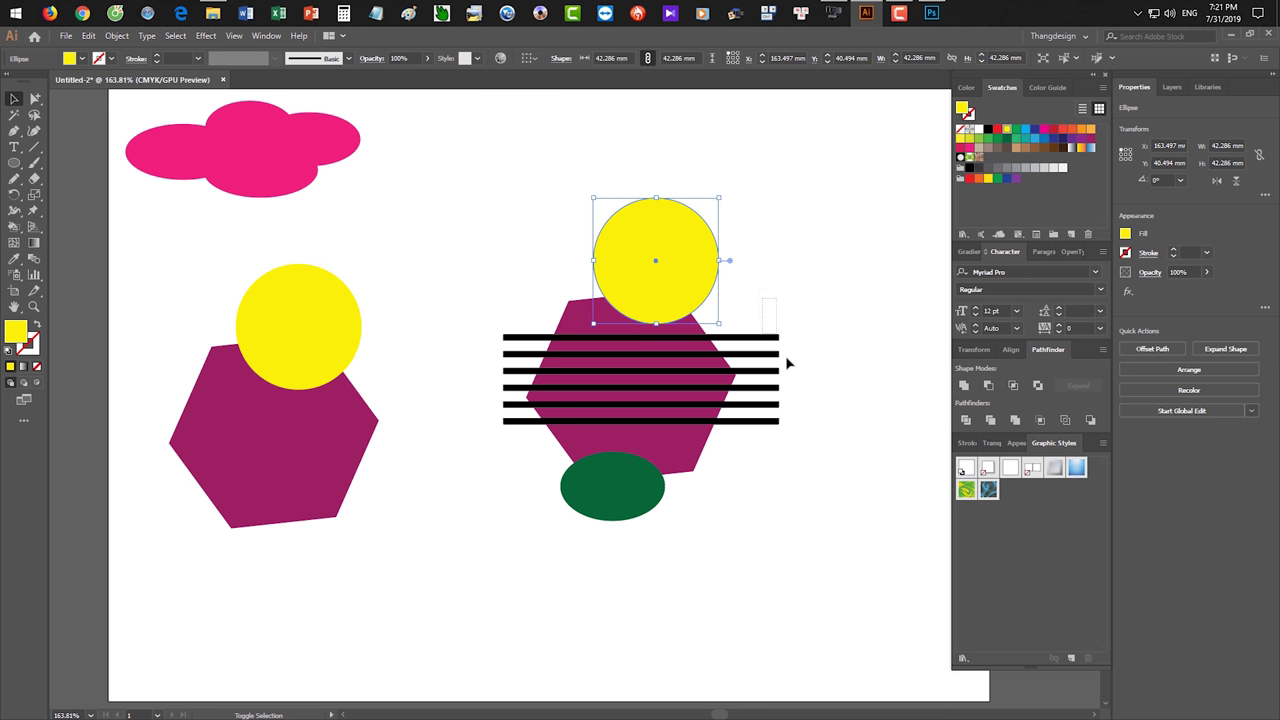
left_click(655, 506, "shift")
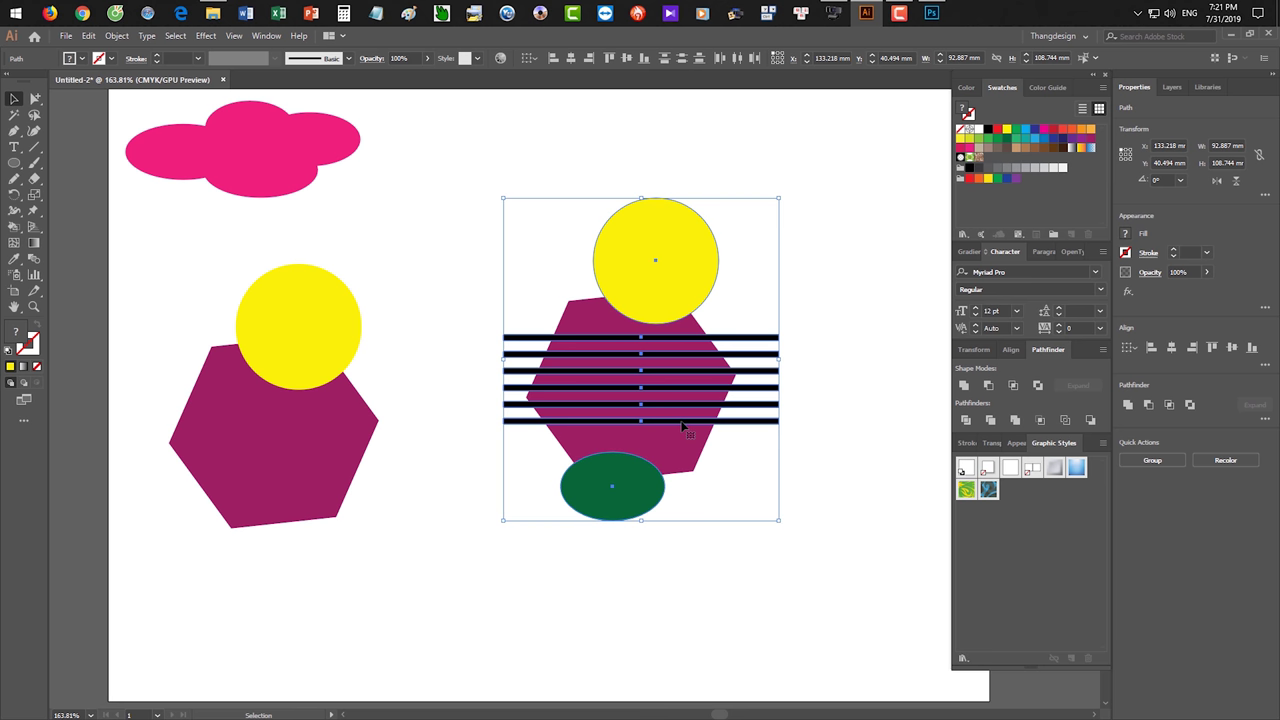
Open the Object menu to reach the Compound Path commands.
left_click(116, 35)
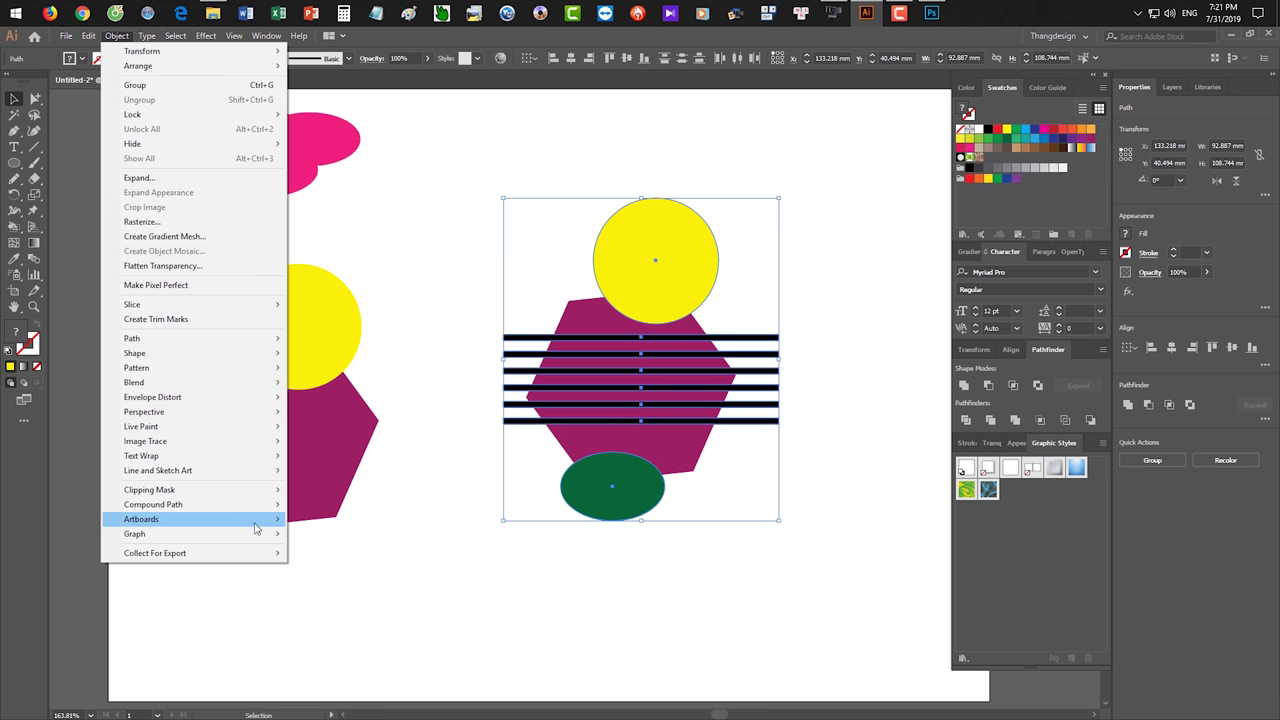
mouse_move(256, 474)
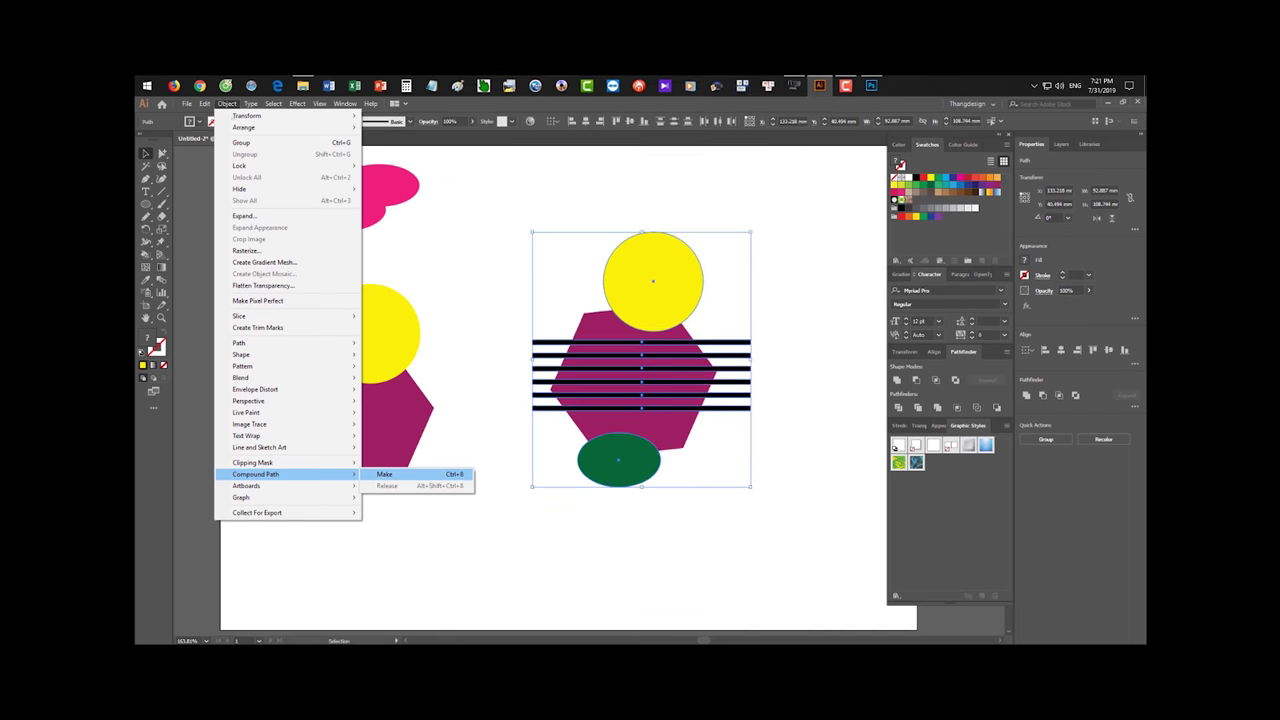
Choose the regular red Brush tool and switch Photoshop to full-screen mode.
key("ctrl+f")
type("b")
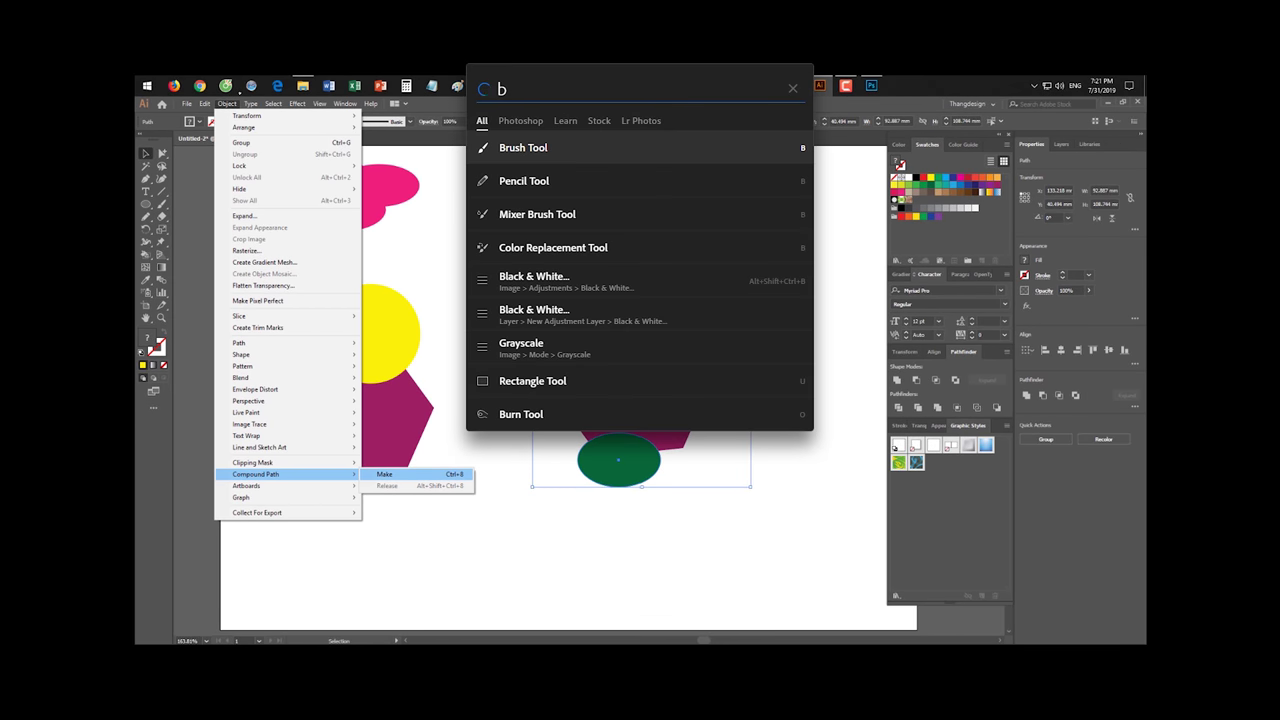
key("Escape")
key("shift+b")
key("shift+b")
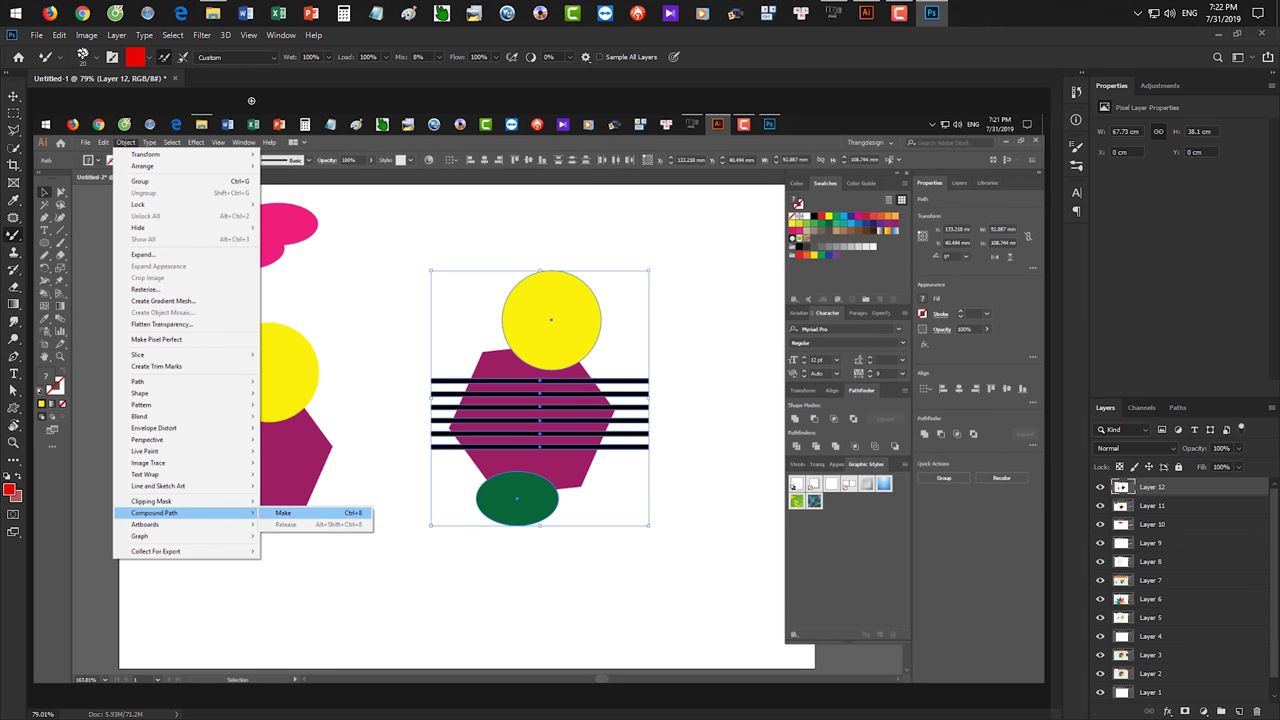
right_click(14, 236)
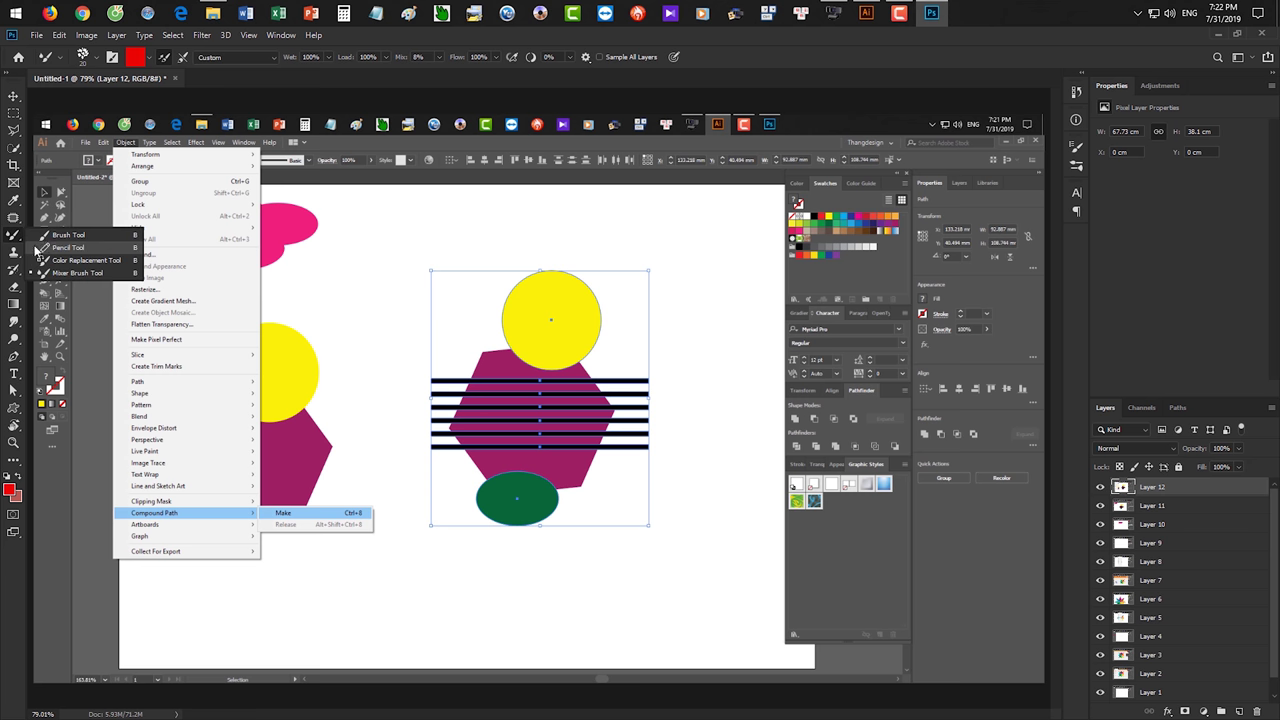
left_click(80, 236)
key("f")
right_click(14, 206)
left_click(60, 220)
key("f")
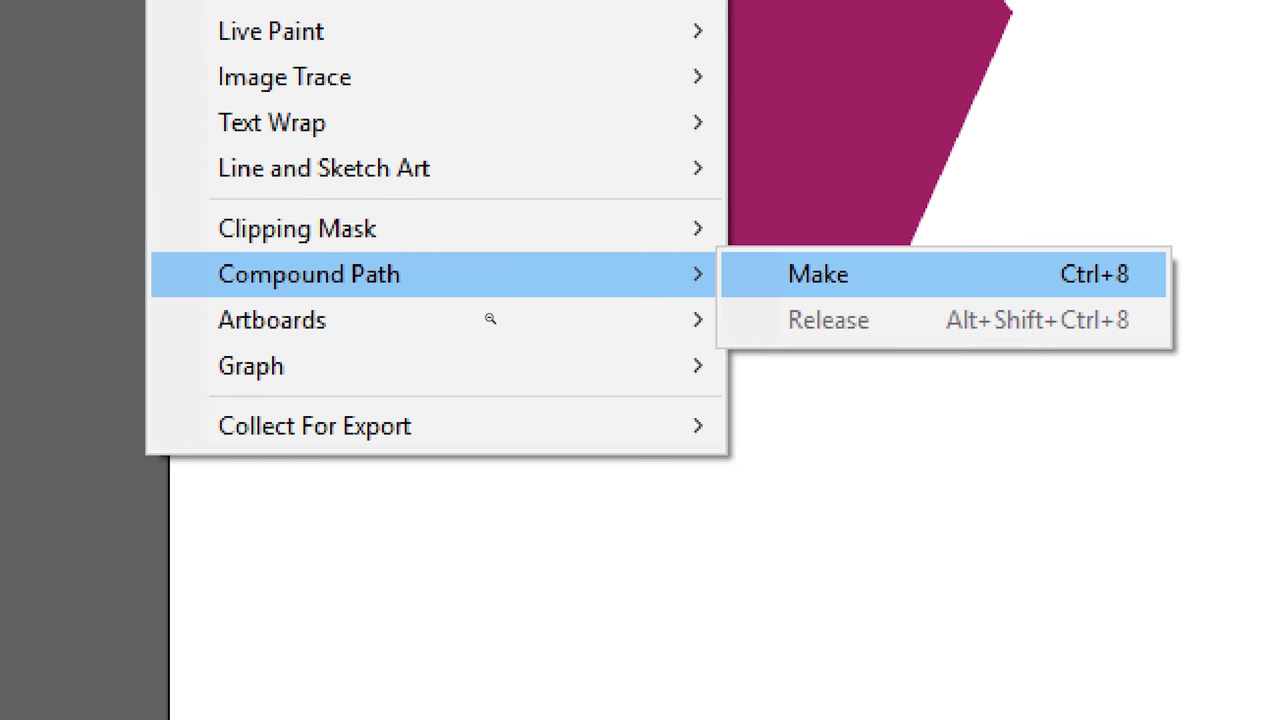
Draw red underlines under Compound Path, Make and Release on the menu screenshot.
left_click_drag(226, 303, 452, 302)
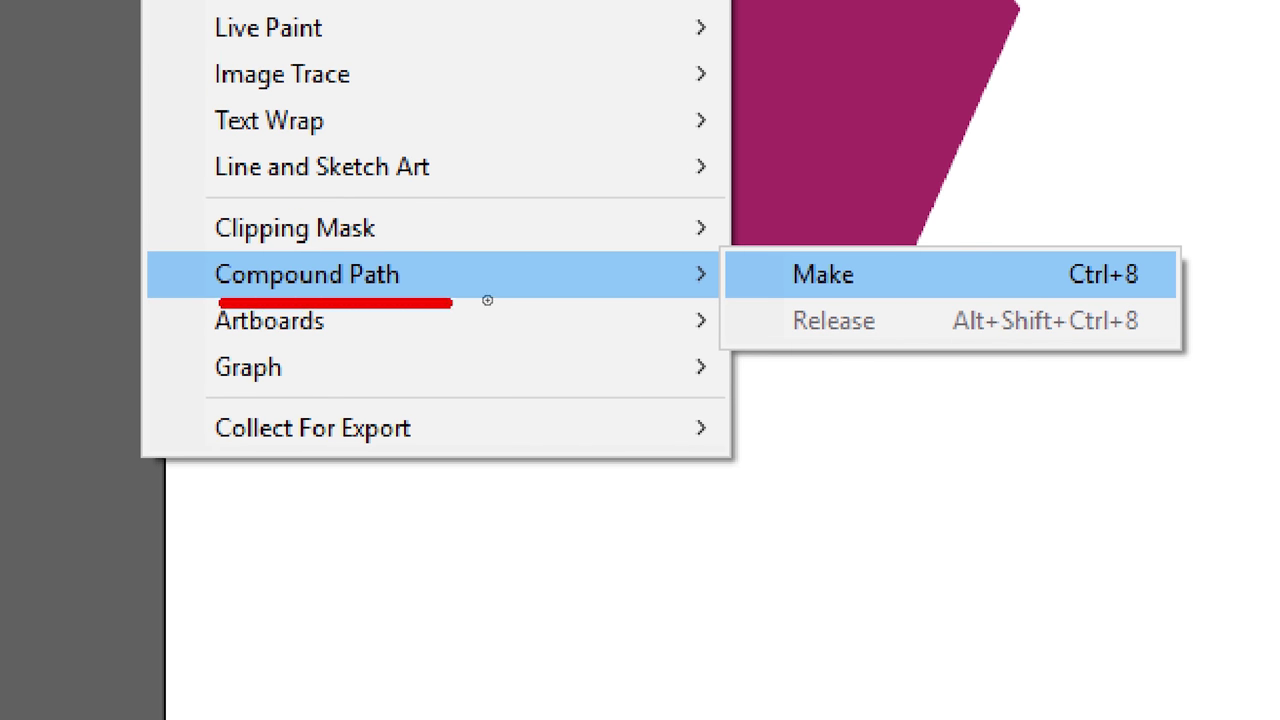
left_click_drag(776, 298, 1214, 298)
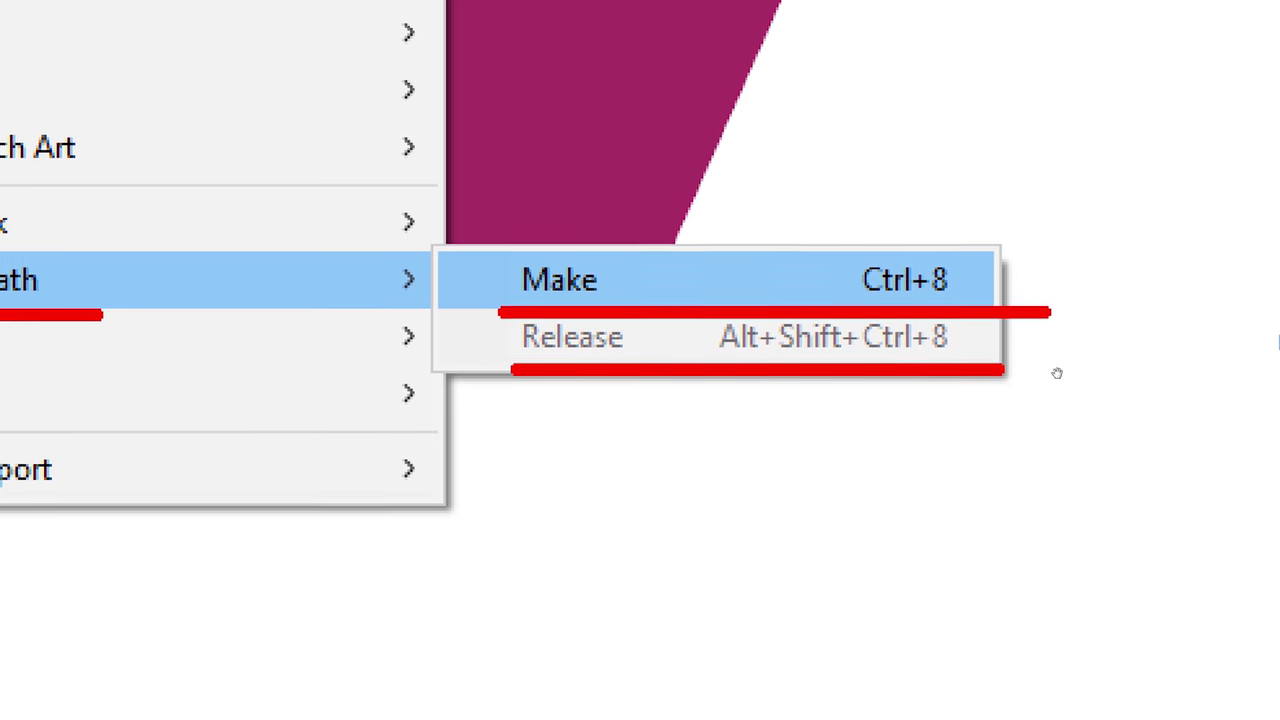
mouse_move(1022, 358)
left_mouse_down()
mouse_move(1115, 358)
mouse_move(1143, 271)
mouse_move(800, 177)
mouse_move(620, 258)
mouse_move(688, 282)
left_mouse_up()
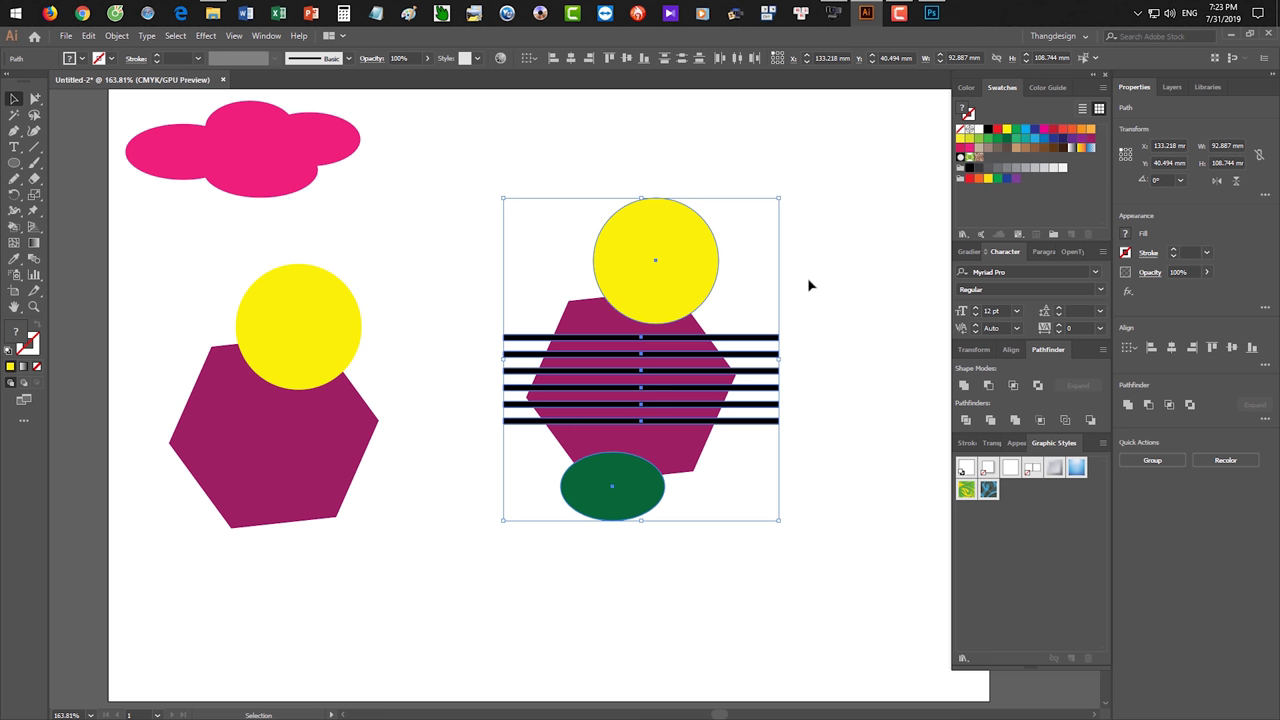
left_click(810, 286)
Try Pathfinder Intersect on the right-hand shapes and dismiss the no-results warning.
left_click(608, 280)
left_click(1015, 385)
left_click(760, 402)
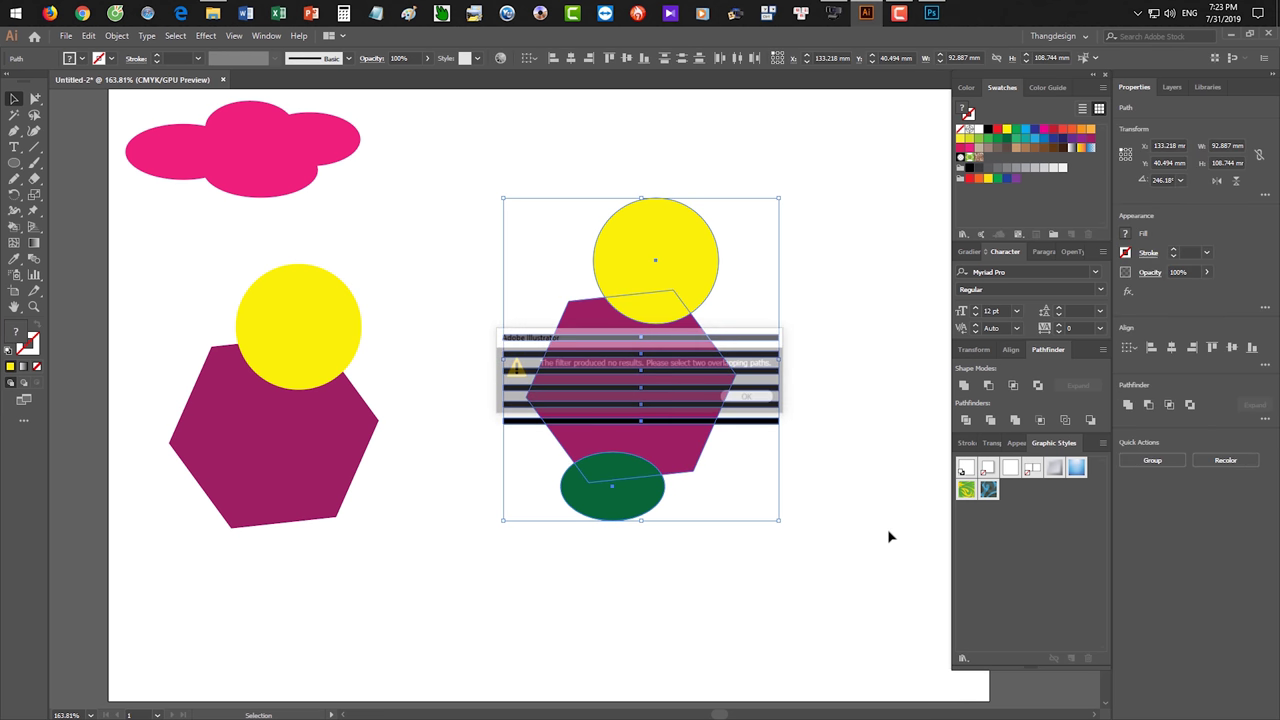
left_click(891, 539)
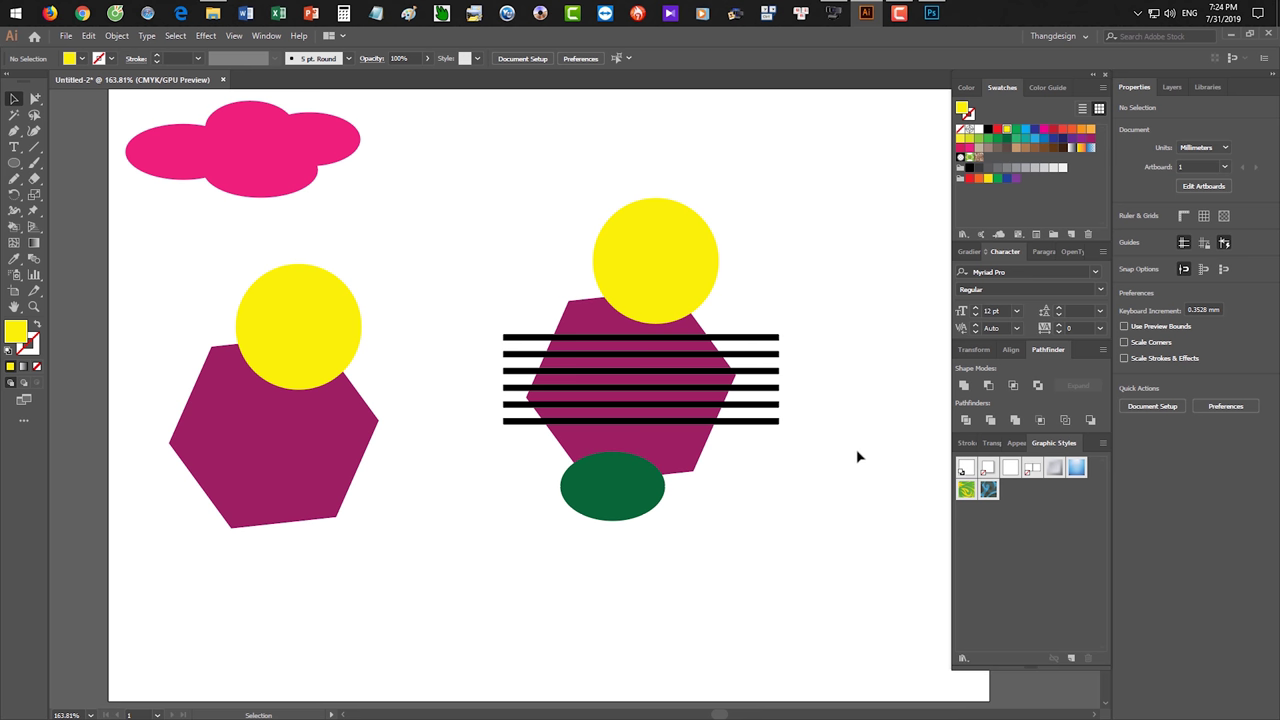
Make the right yellow circle and green ellipse into one compound path.
left_click(677, 258)
left_click(645, 505, "shift")
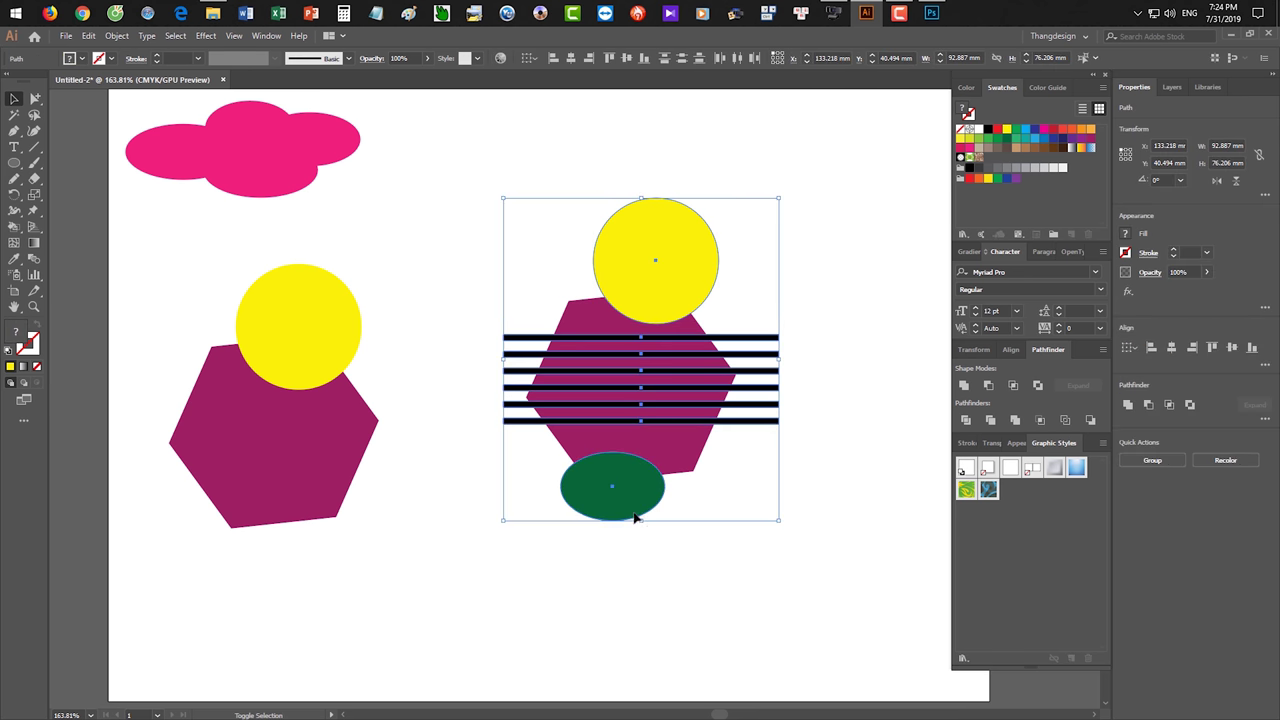
left_click(116, 36)
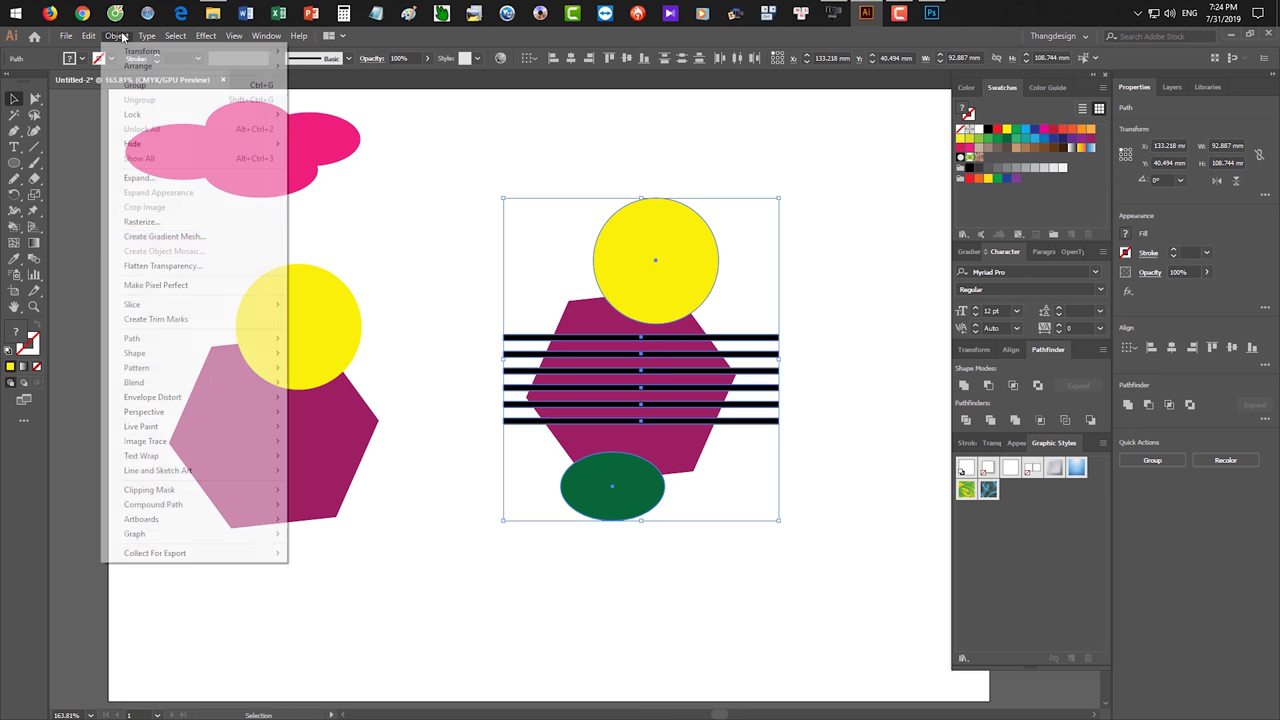
mouse_move(153, 504)
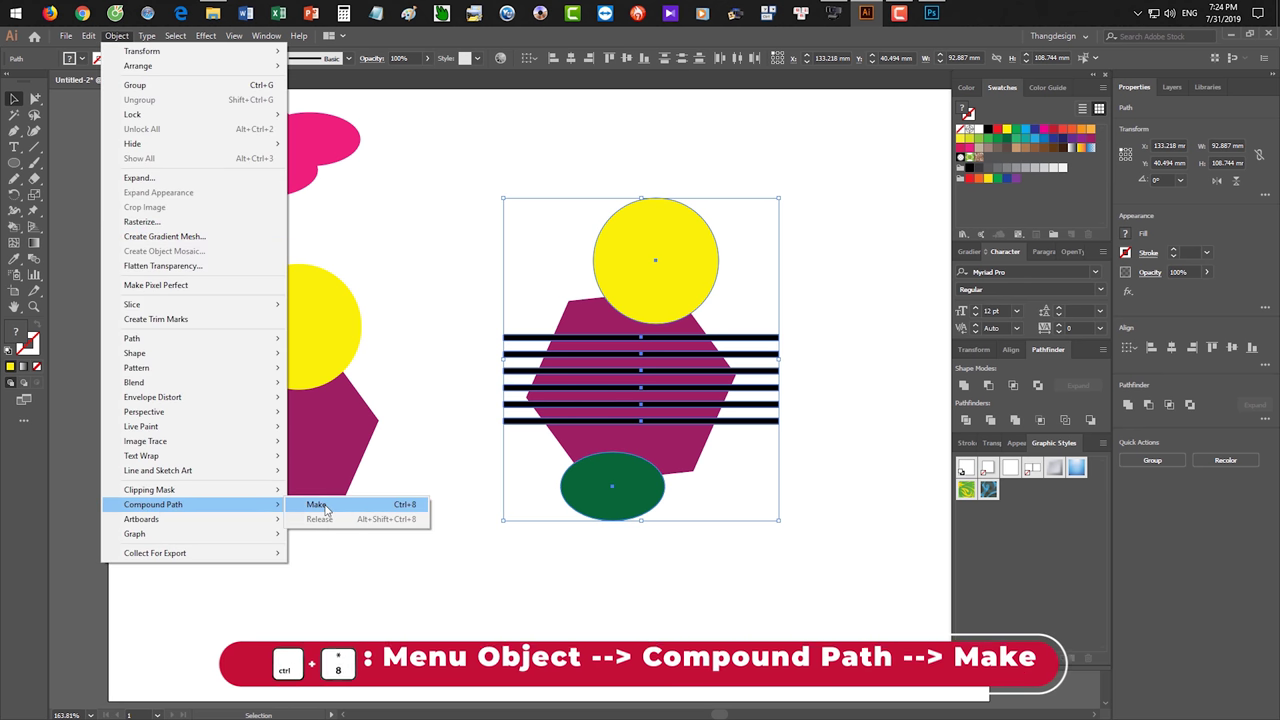
left_click(326, 507)
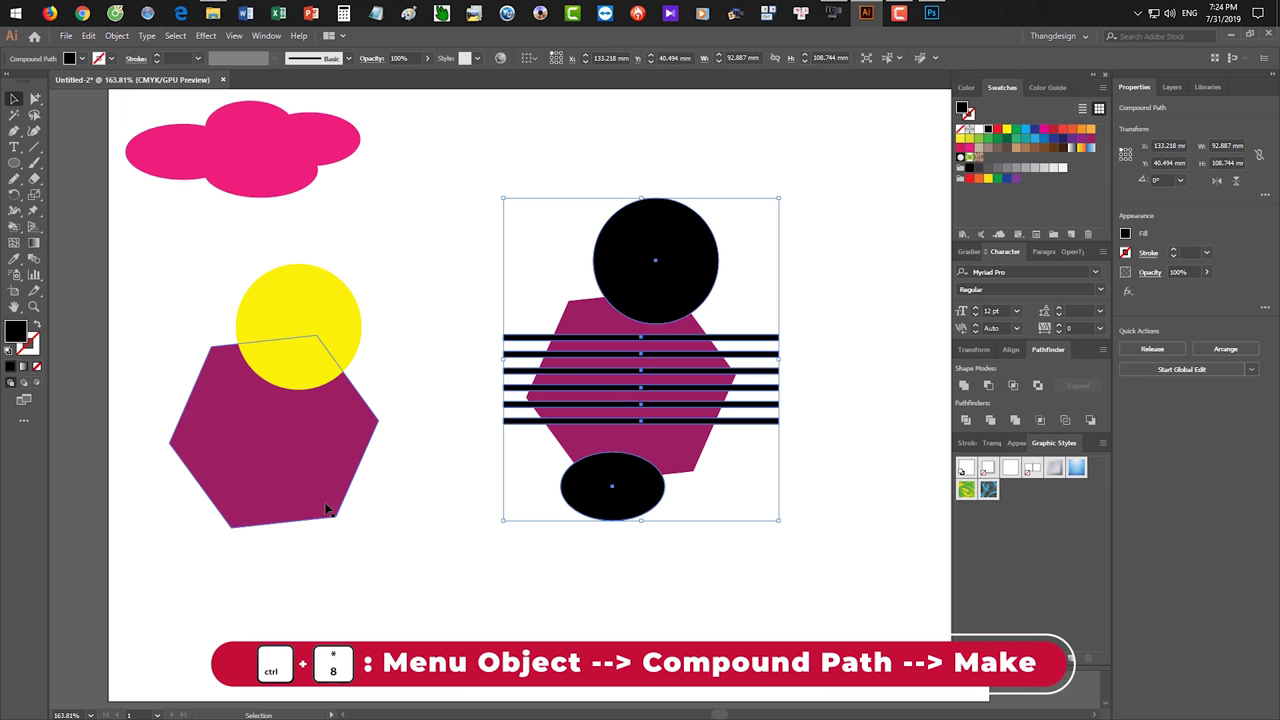
left_click(580, 617)
left_click(690, 280)
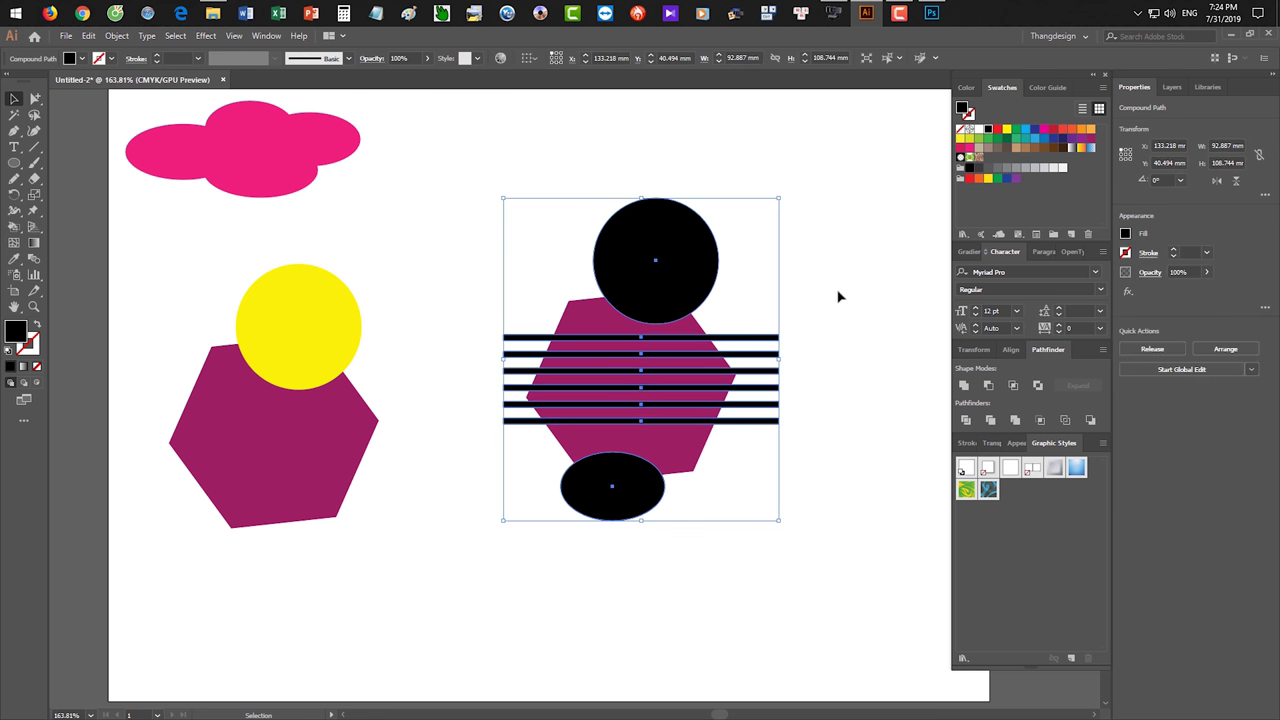
Intersect the compound path with the hexagon, then undo the result and deselect.
left_click_drag(497, 222, 694, 457)
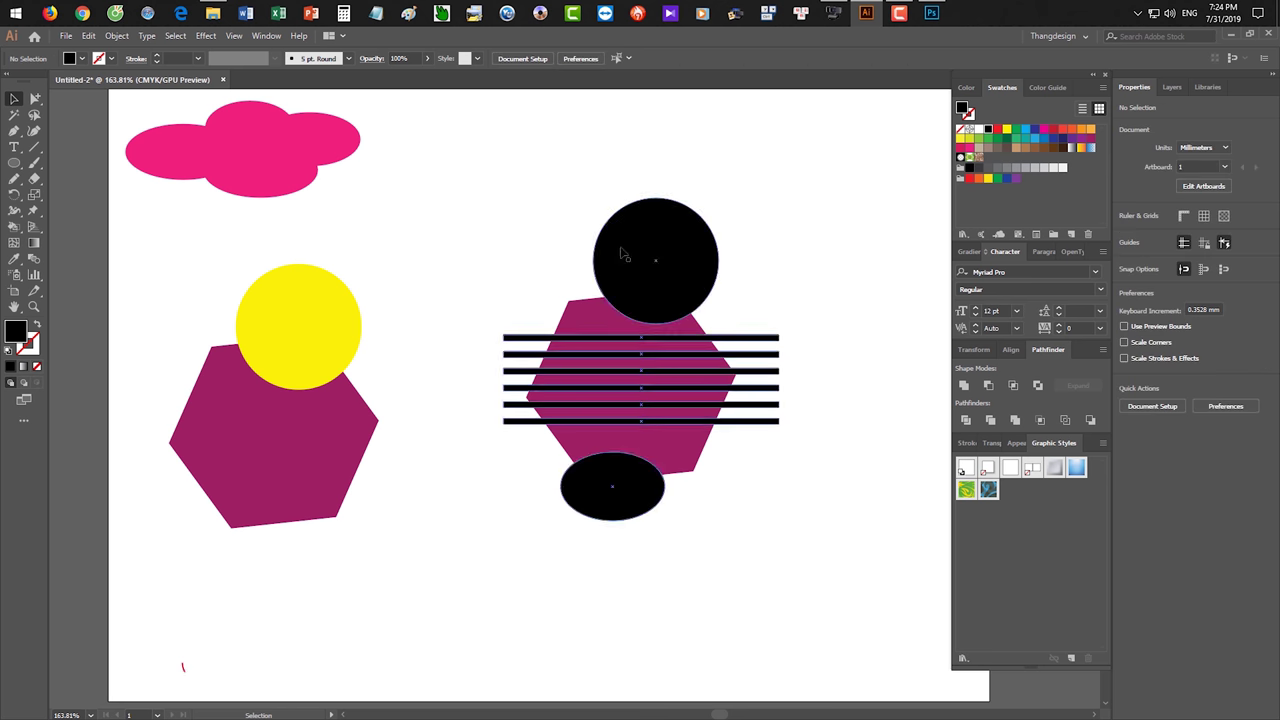
left_click(1013, 386)
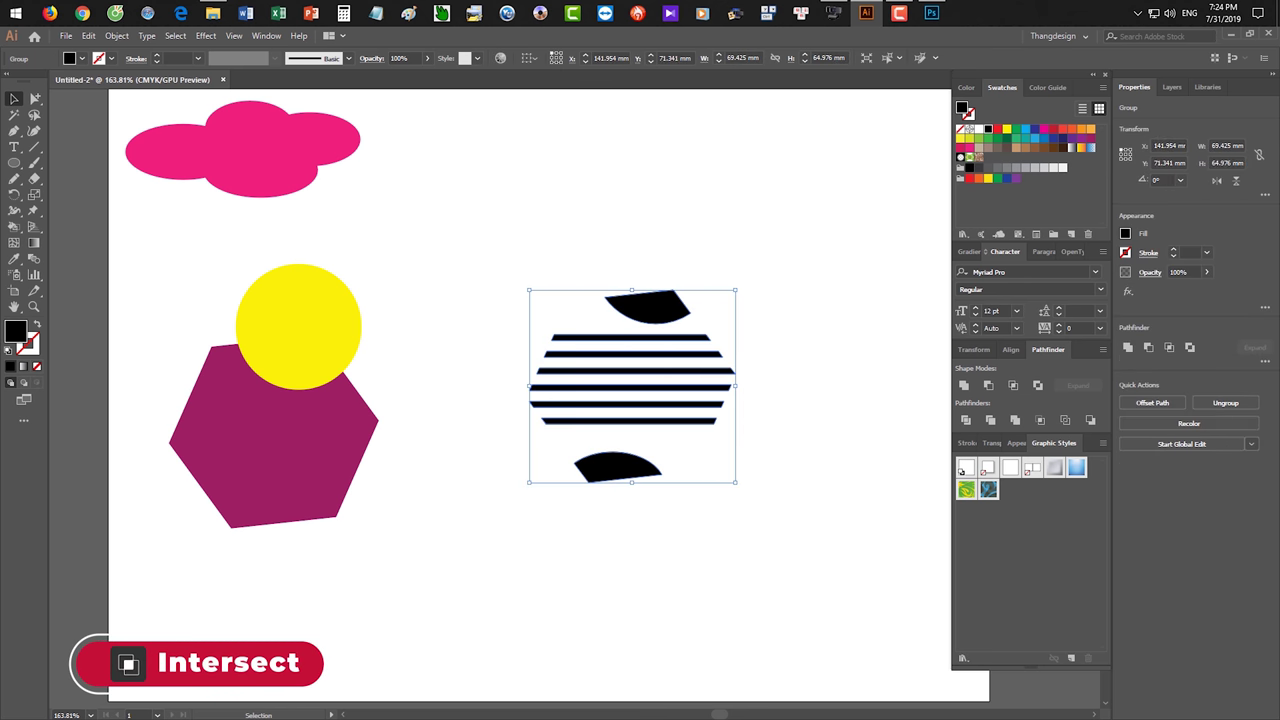
key("ctrl+z")
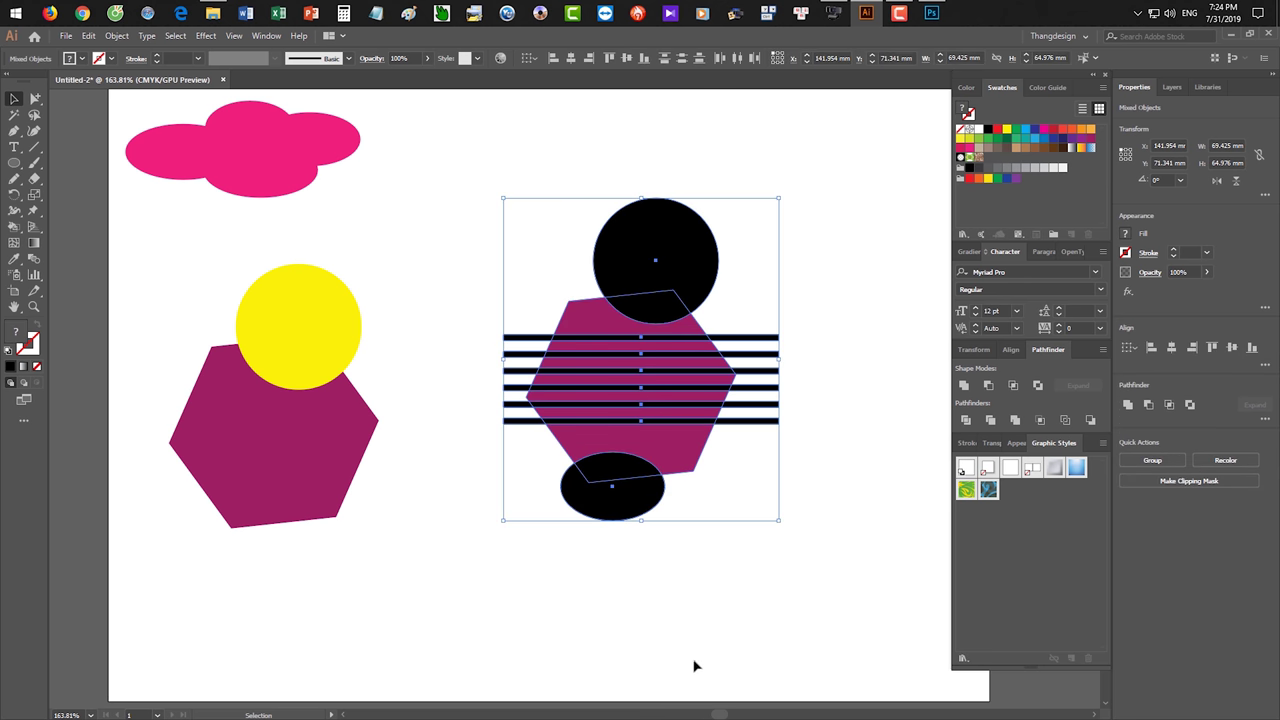
left_click(722, 615)
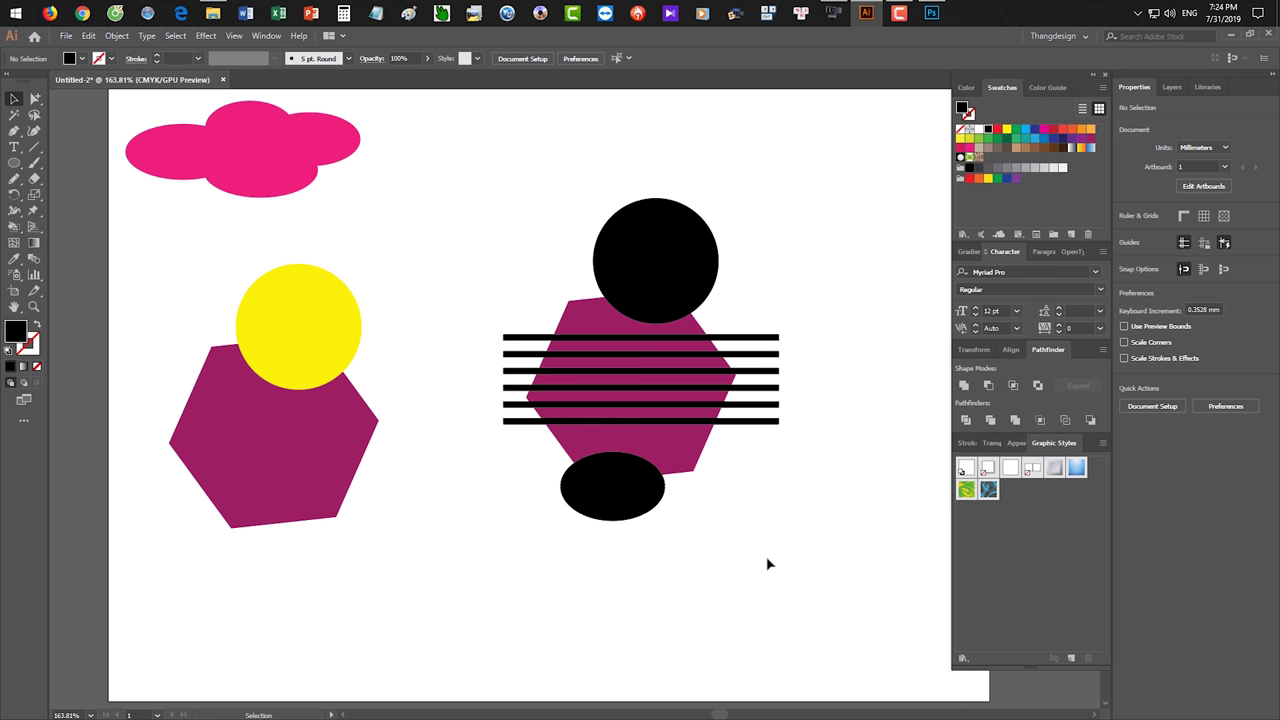
Undo, then unite the yellow circle, black stripes and green ellipse into one shape.
key("ctrl+z")
left_click(757, 429)
left_click(655, 255)
left_click_drag(758, 290, 822, 458)
left_click(610, 515, "shift")
left_click(963, 385)
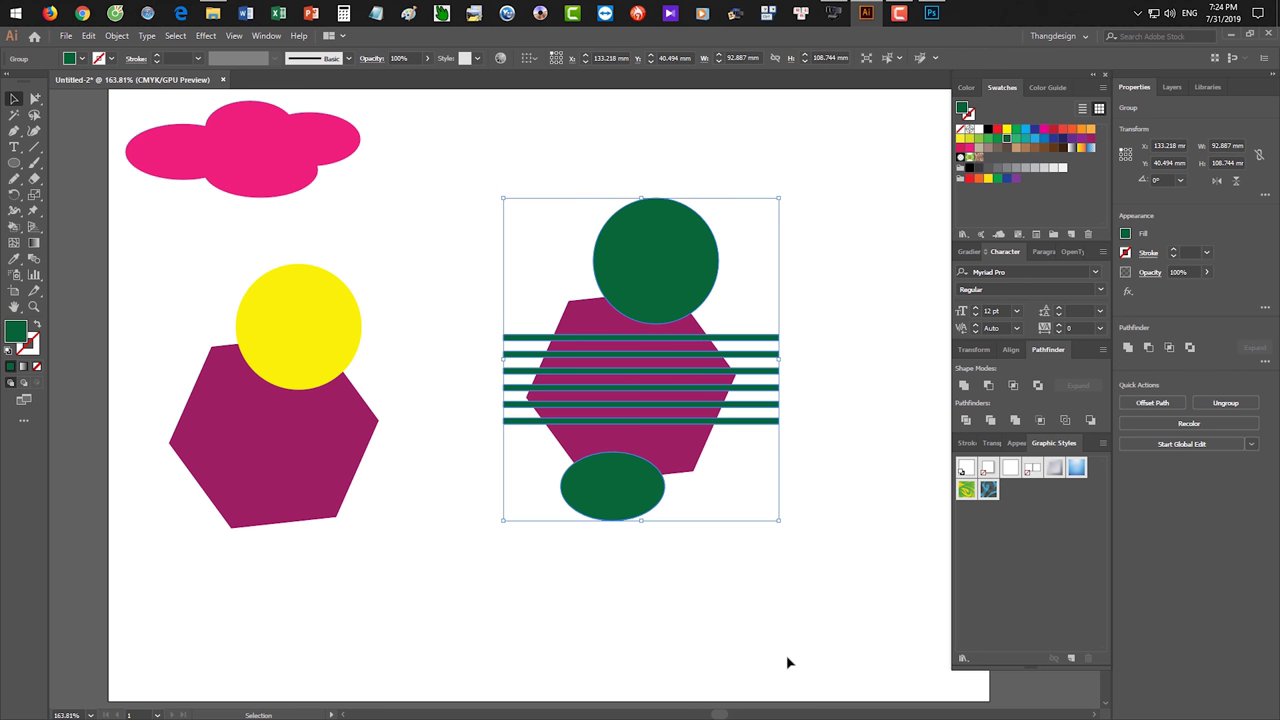
left_click(793, 649)
Try intersecting the merged green shape with the hexagon, dismissing the no-results warnings.
left_click_drag(811, 606, 634, 290)
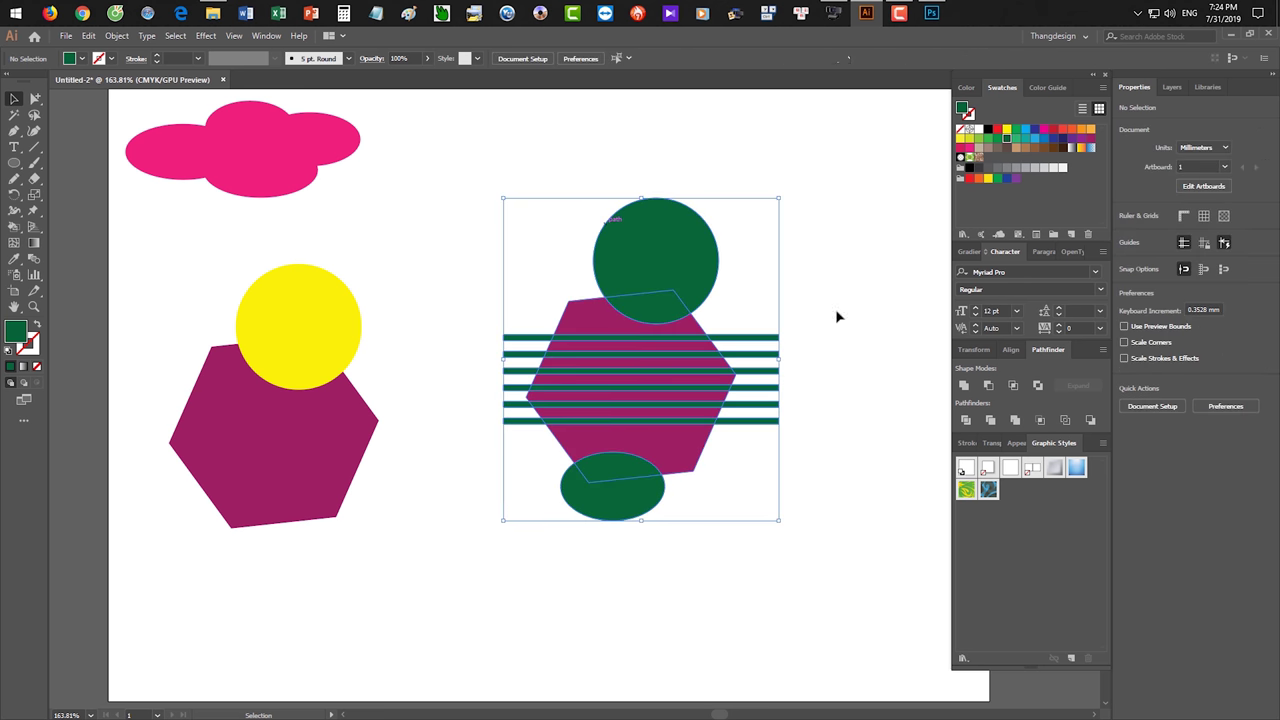
left_click(1013, 385)
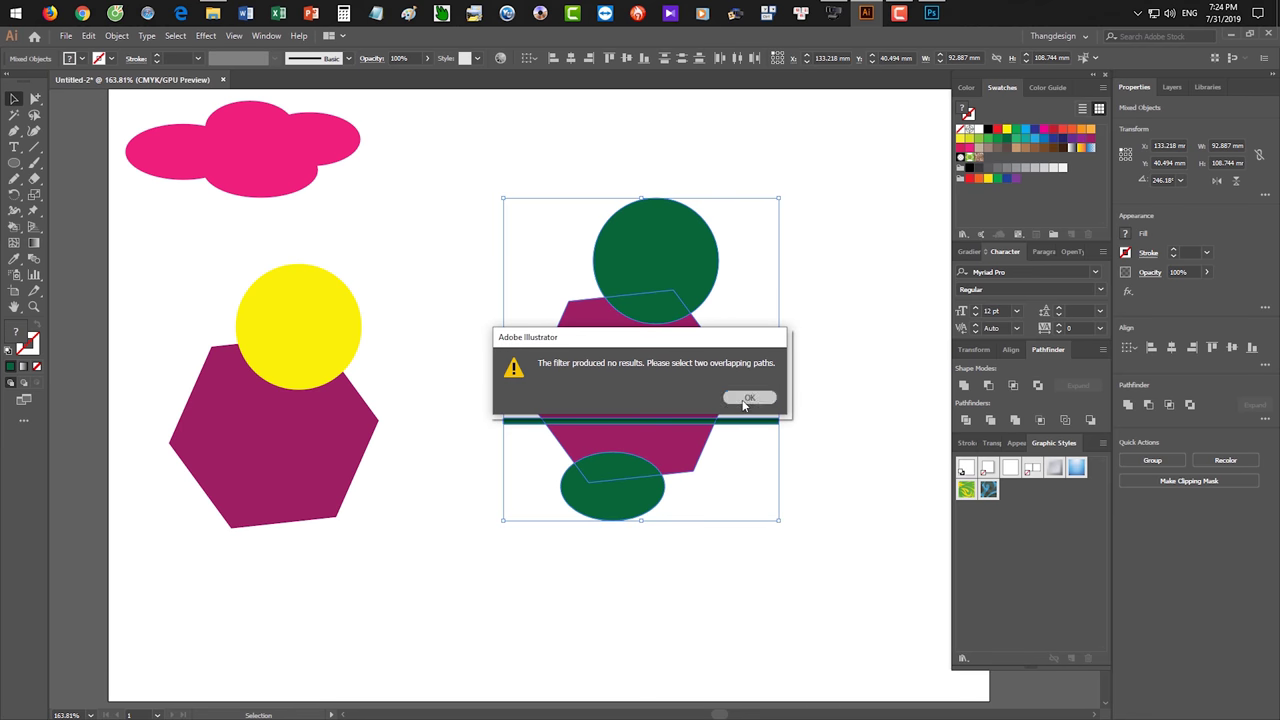
left_click(751, 398)
left_click(825, 532)
left_click_drag(602, 301, 600, 298)
left_click(1013, 385)
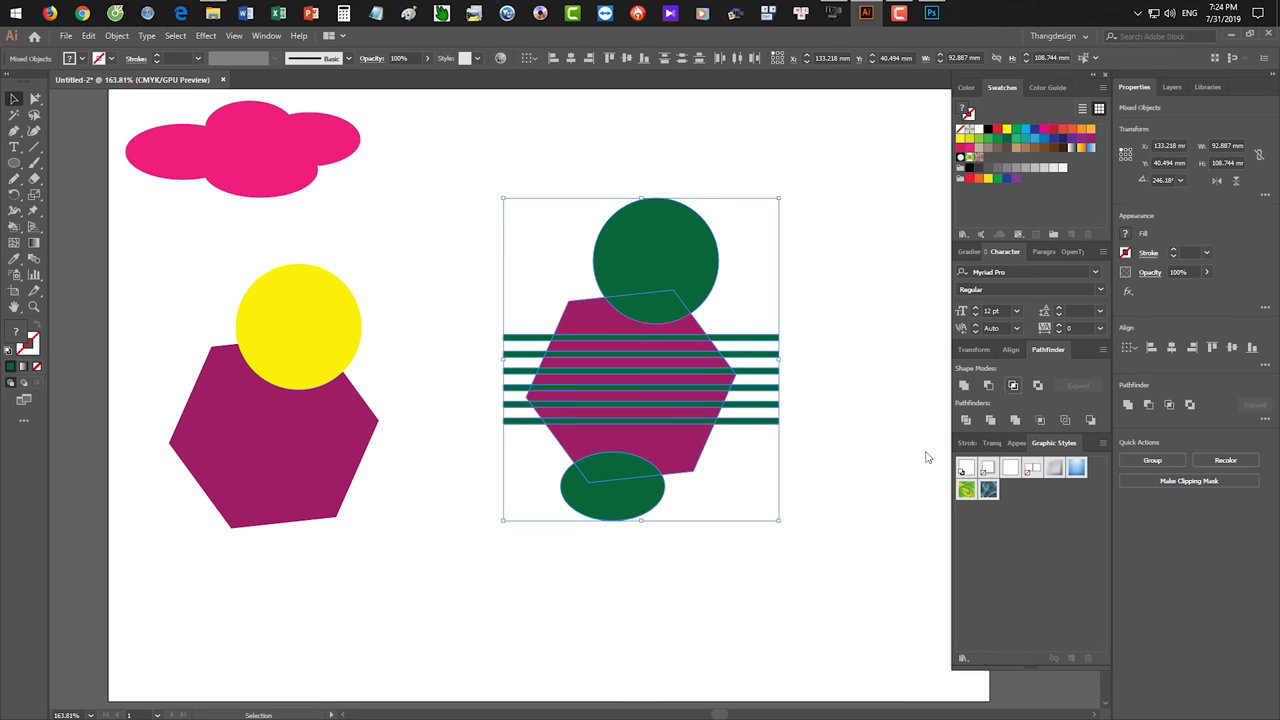
left_click(731, 394)
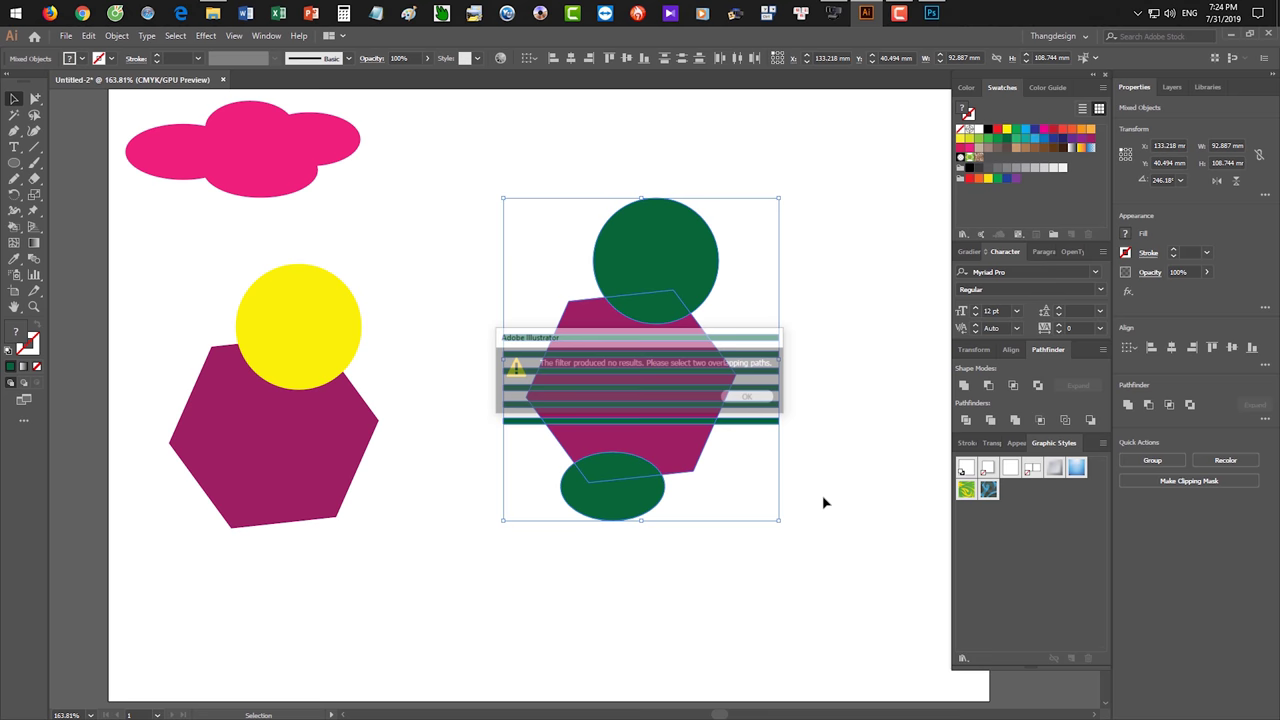
Undo and unite the circle, stripes and ellipse once more.
key("ctrl+z")
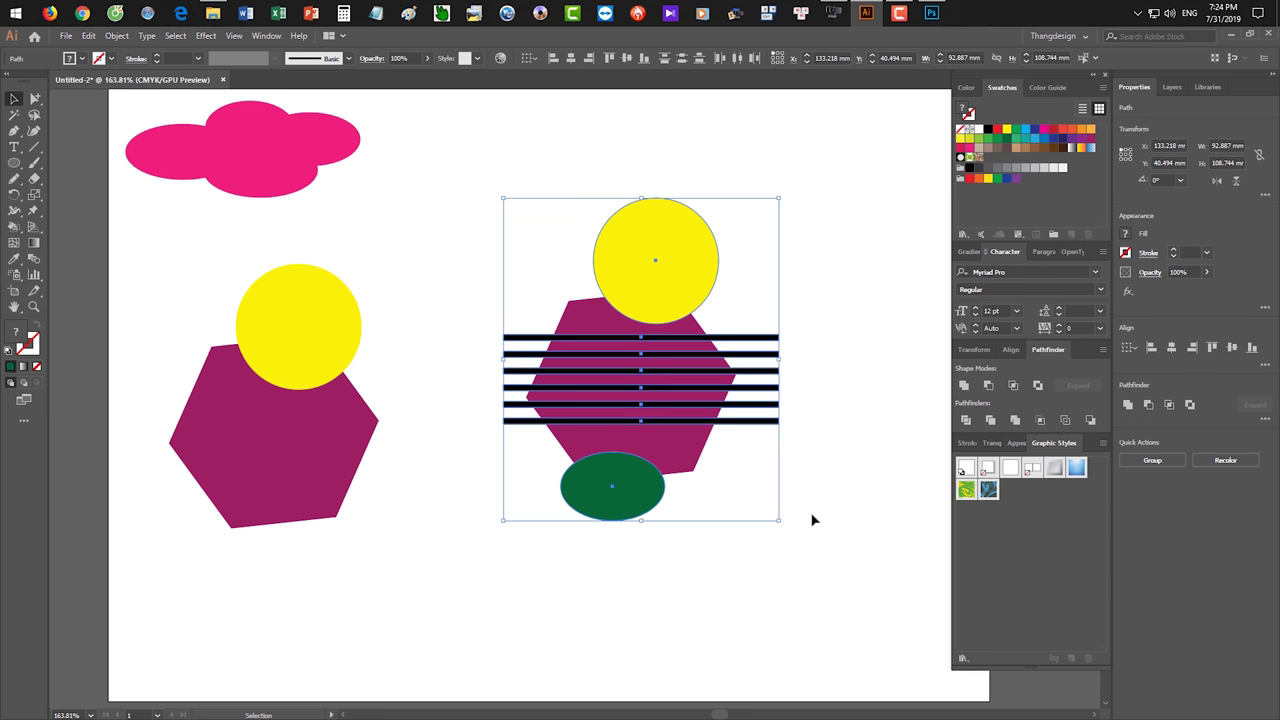
left_click(677, 280)
left_click_drag(760, 288, 823, 463)
left_click(646, 517, "shift")
left_click(963, 386)
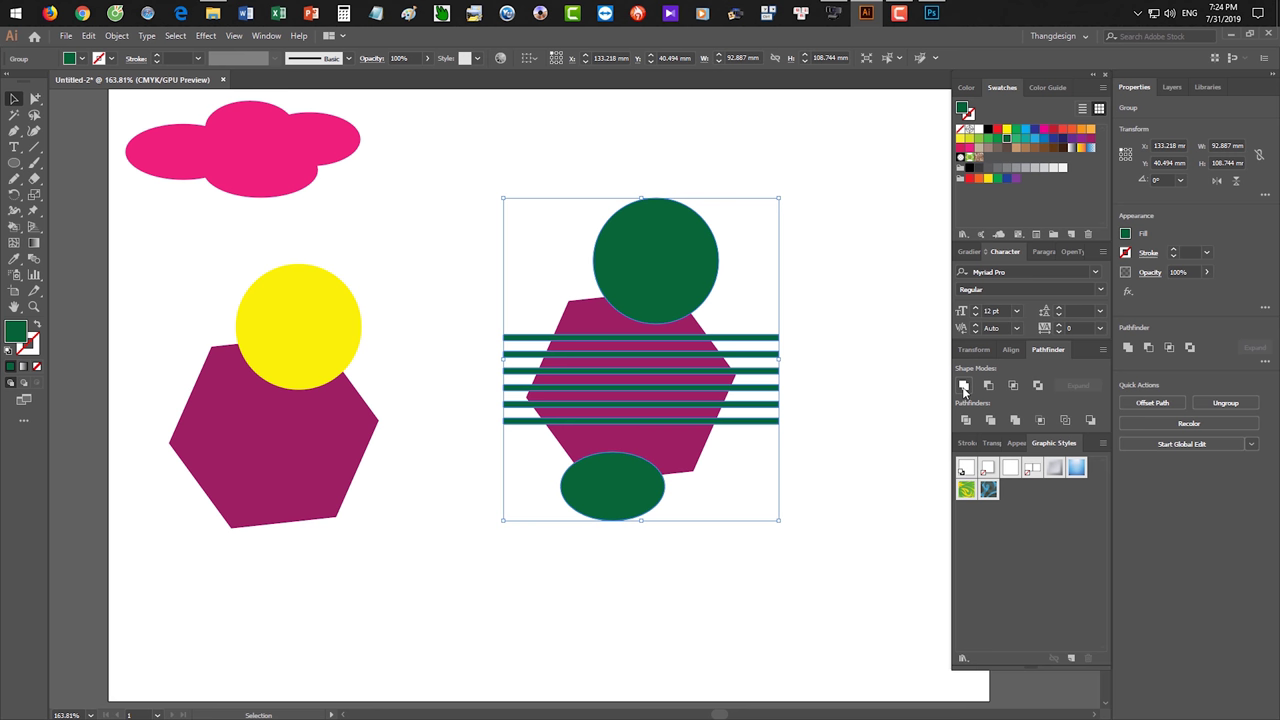
Intersect the green shape with the hexagon again, then group and undo back to the originals.
left_click_drag(806, 566, 622, 279)
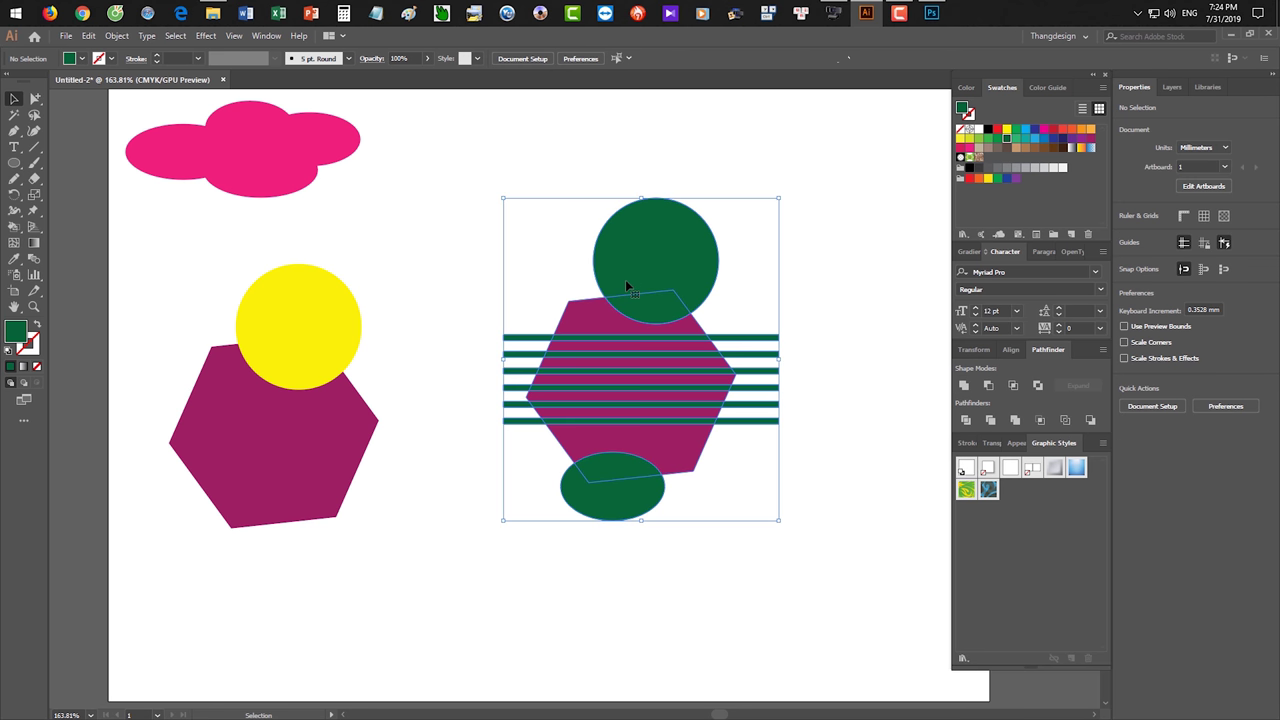
left_click(1013, 385)
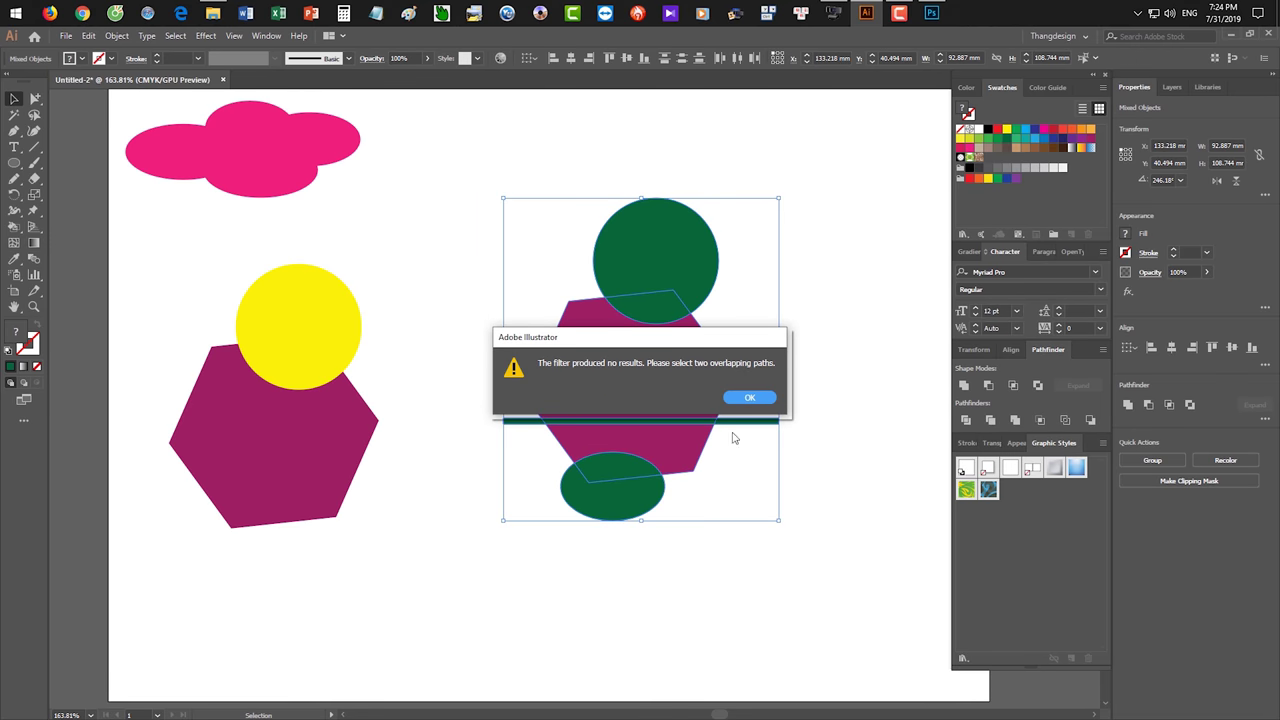
left_click(752, 398)
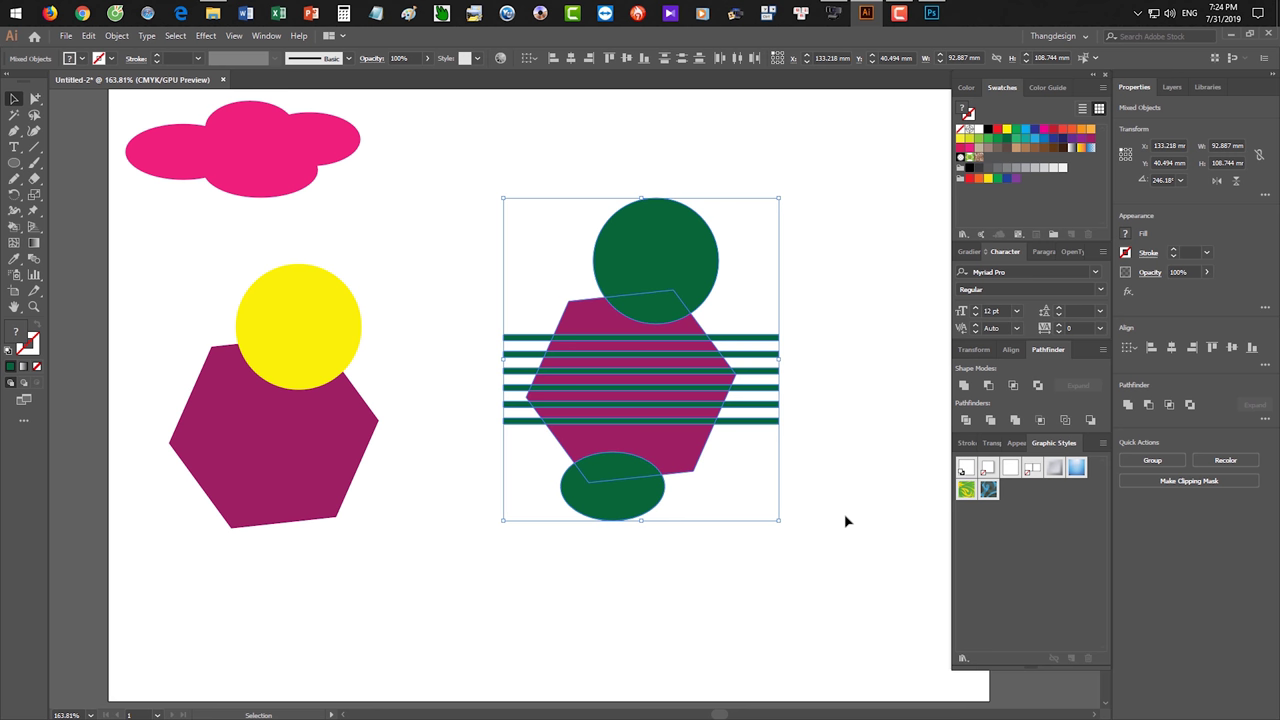
key("ctrl+g")
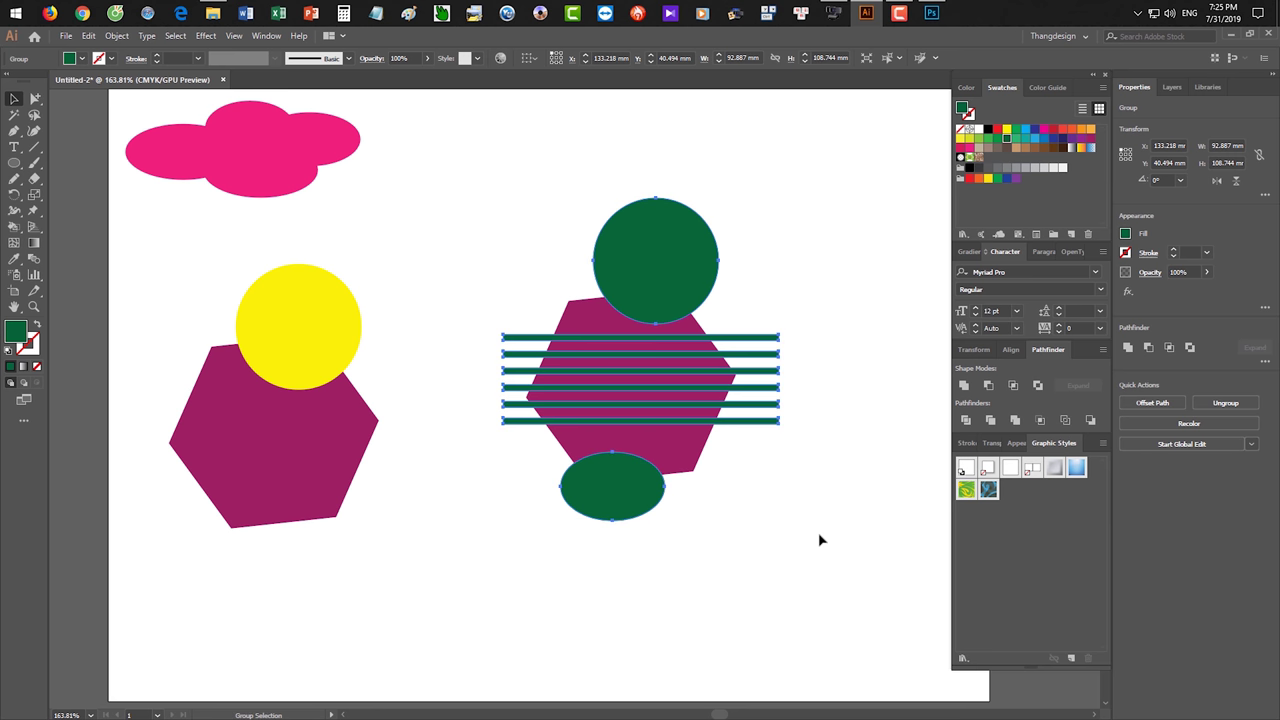
key("ctrl+z")
Make the yellow circle, black stripes and green ellipse into one black compound path.
left_click(818, 532)
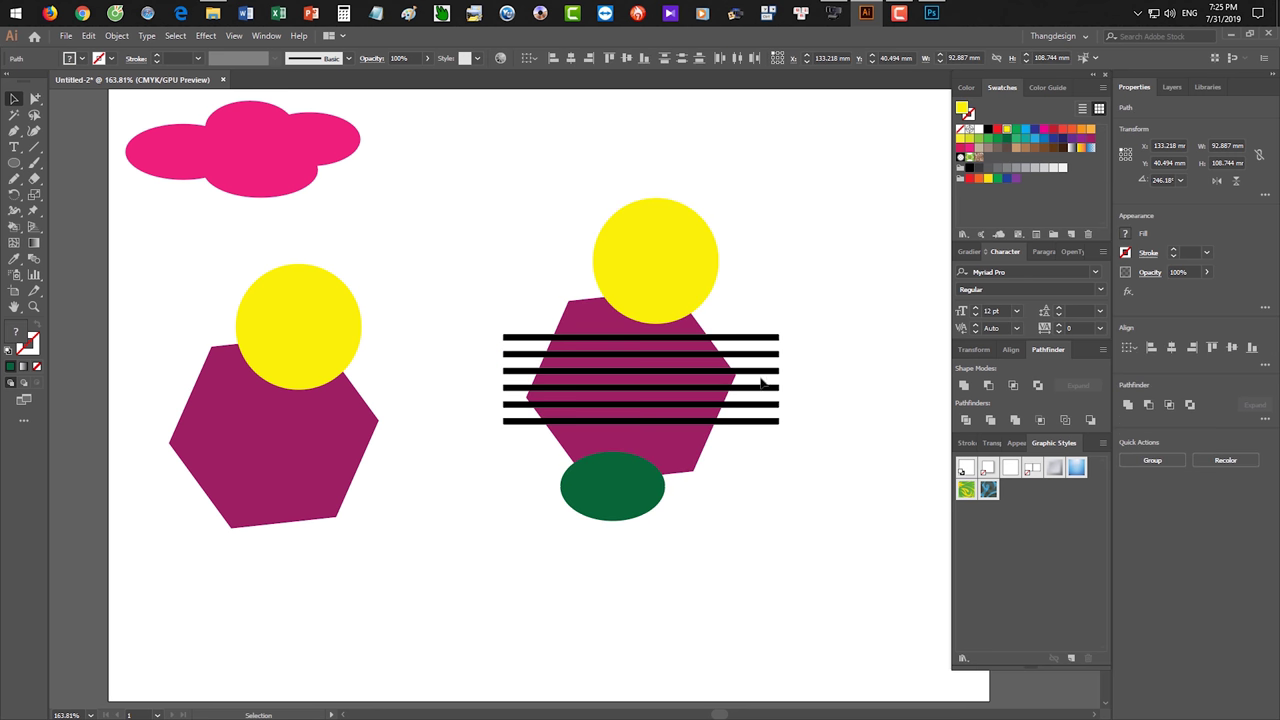
left_click(700, 277)
left_click_drag(760, 290, 829, 451)
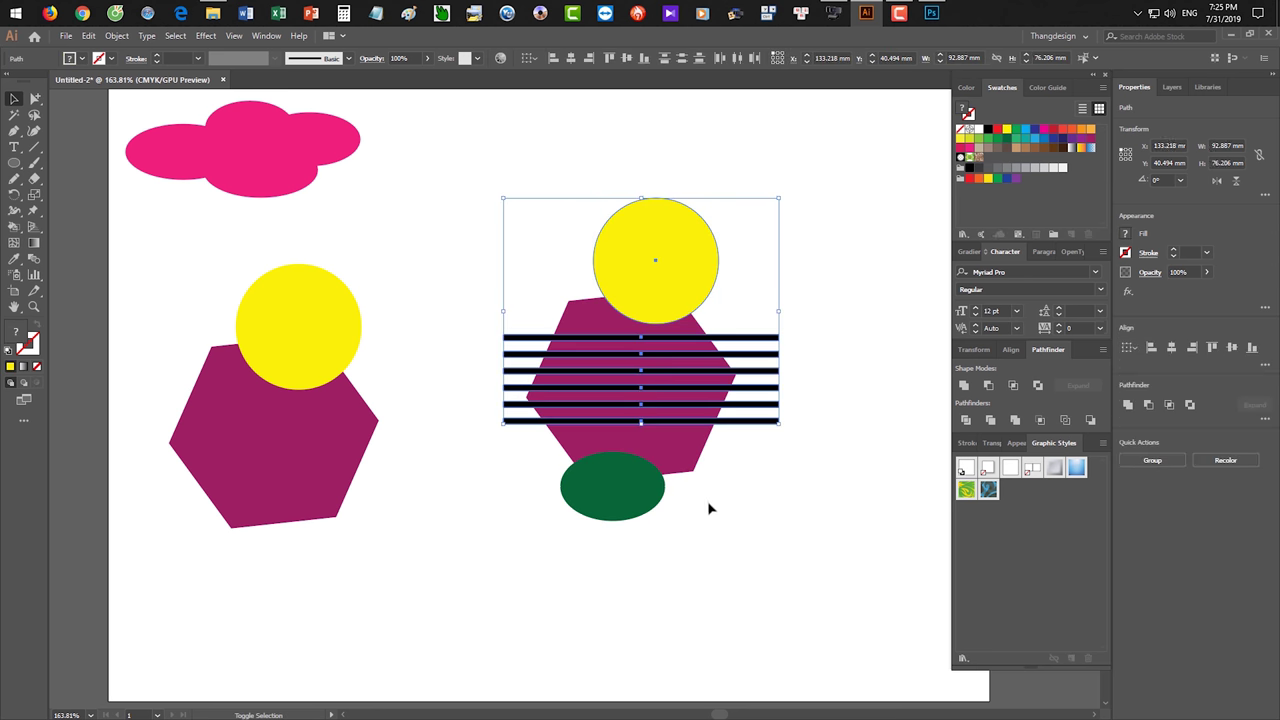
left_click(655, 507, "shift")
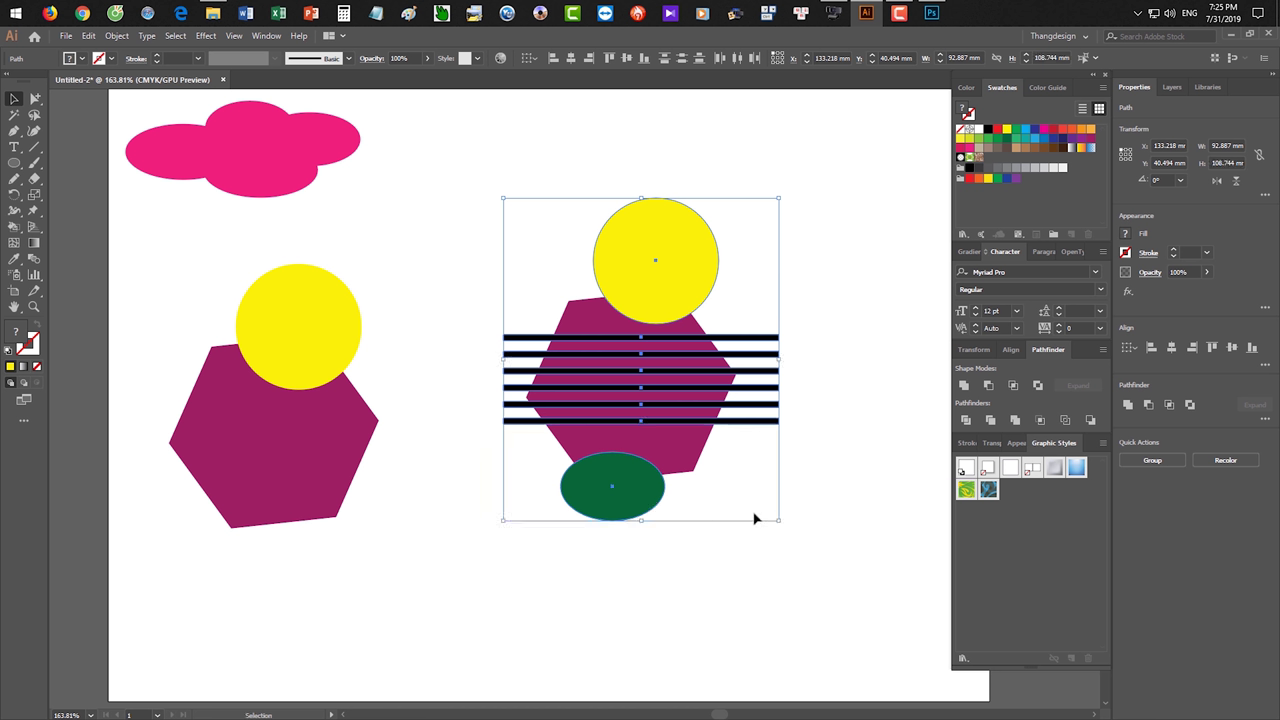
left_click(116, 35)
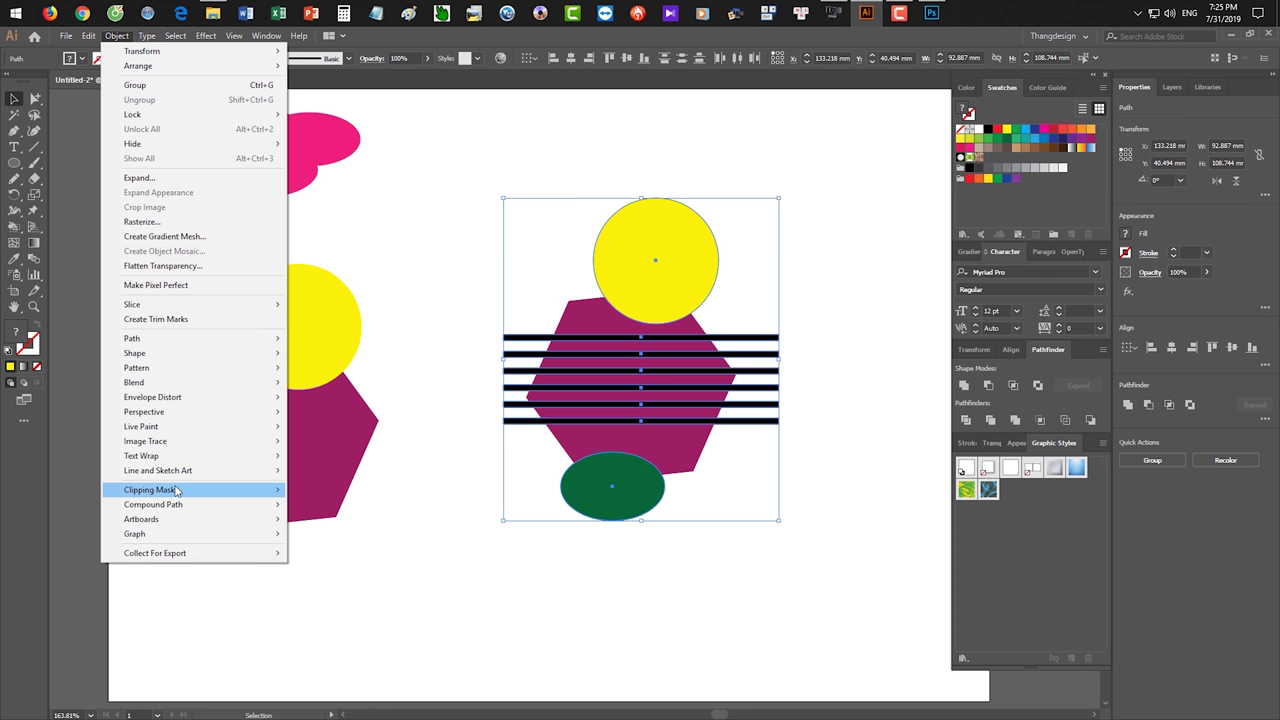
mouse_move(153, 504)
left_click(309, 505)
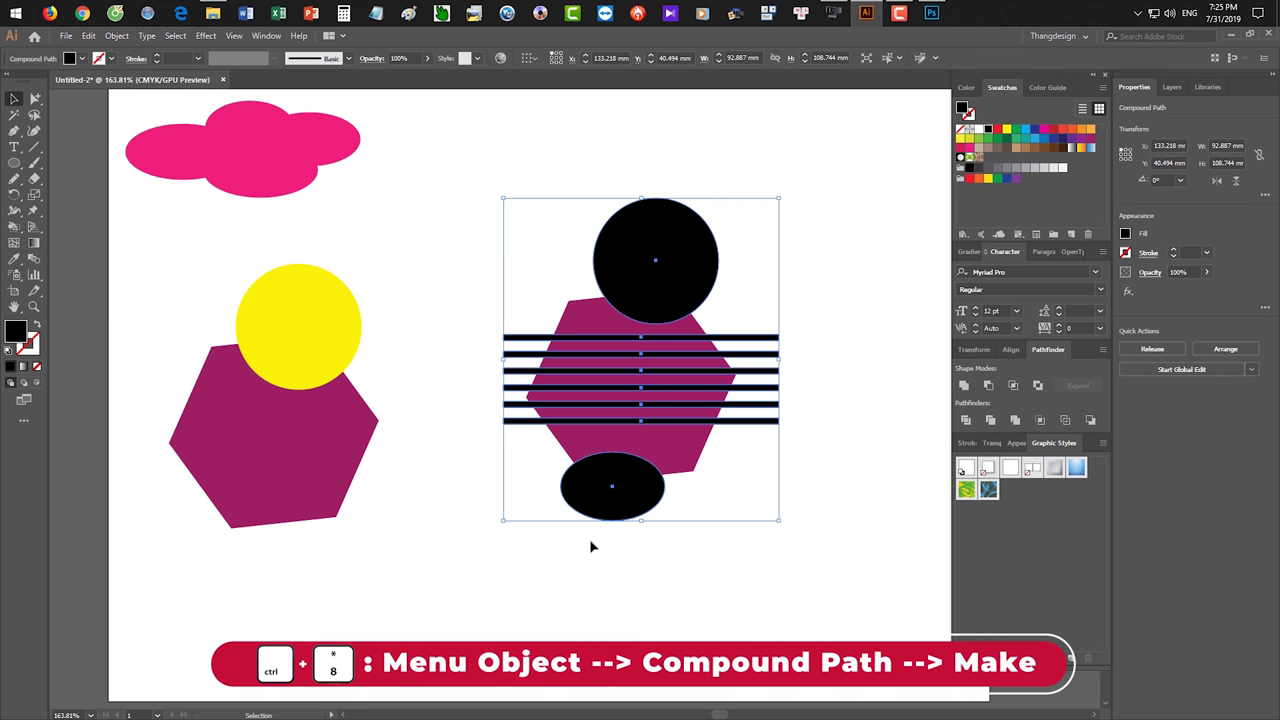
left_click(749, 182)
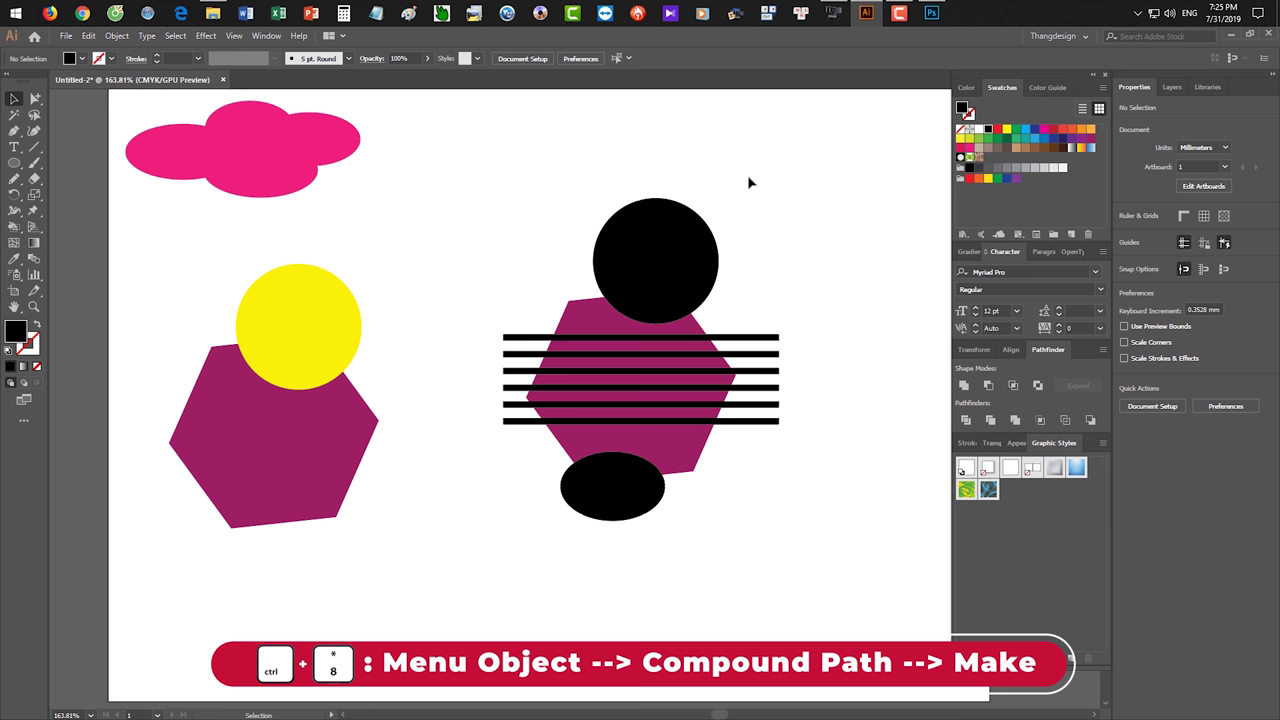
left_click(665, 244)
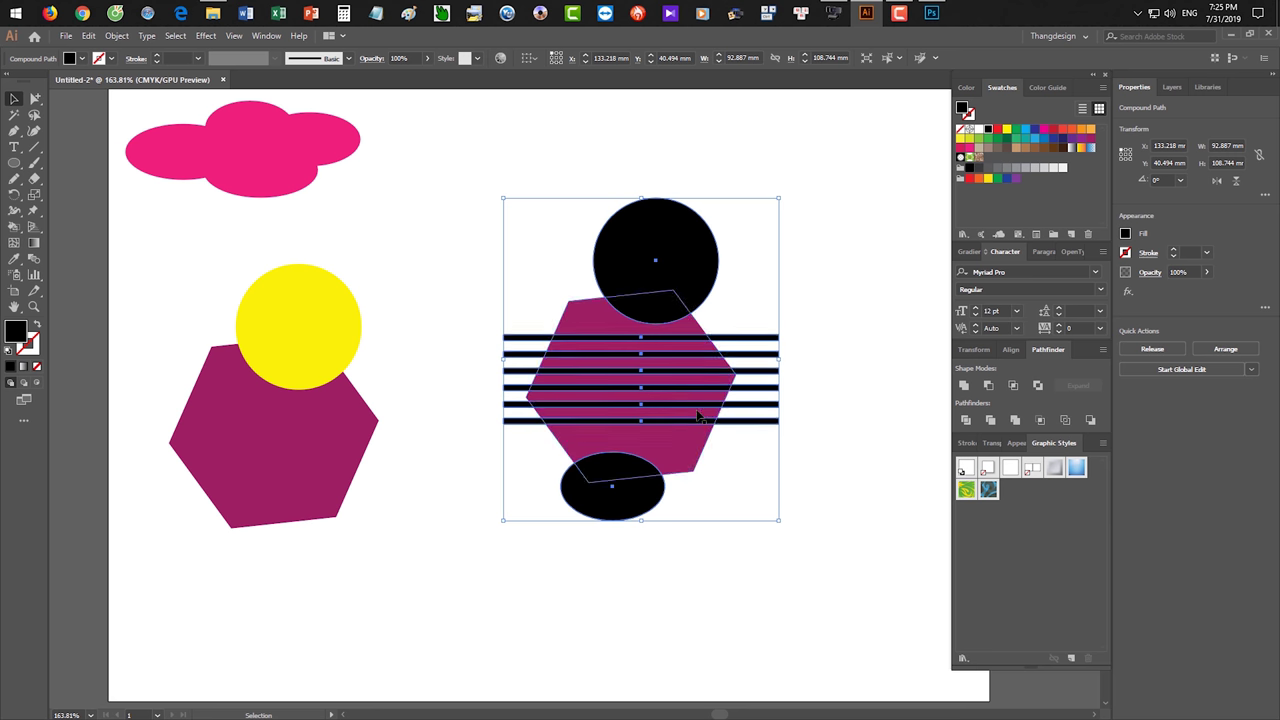
Test Intersect of the compound path with the hexagon, then undo it.
left_click_drag(480, 163, 790, 530)
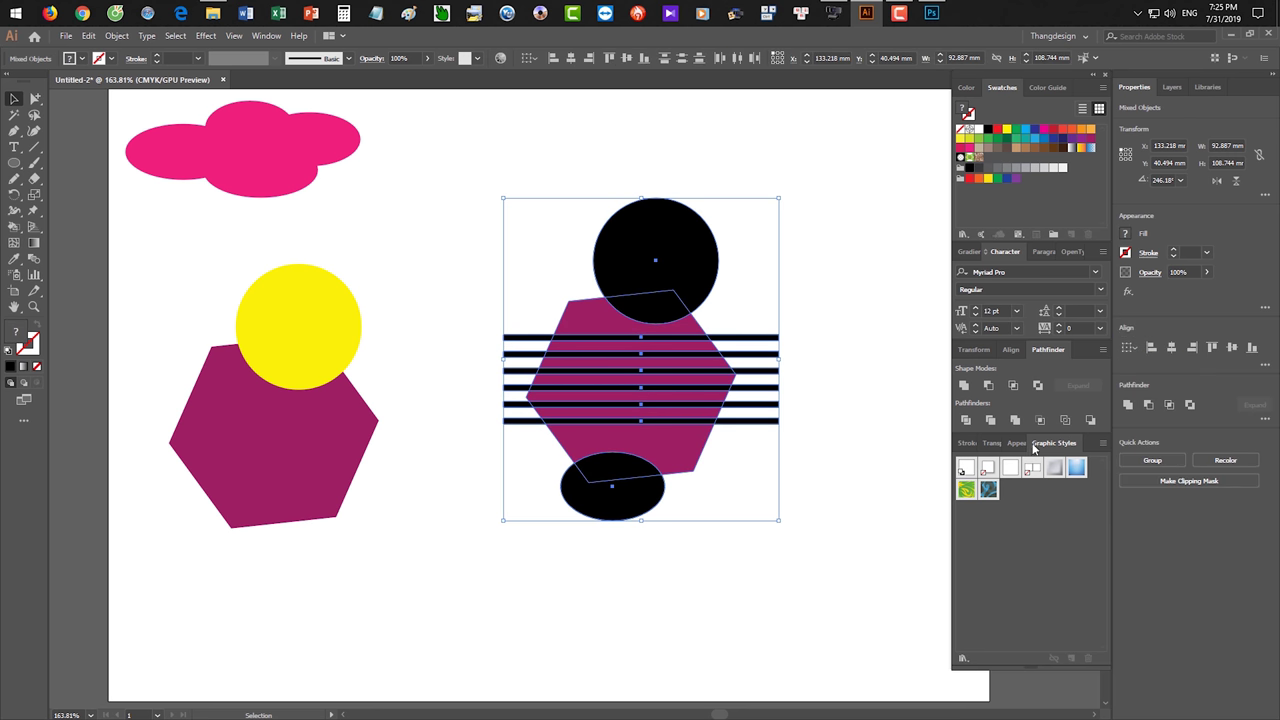
left_click(1013, 386)
key("ctrl+z")
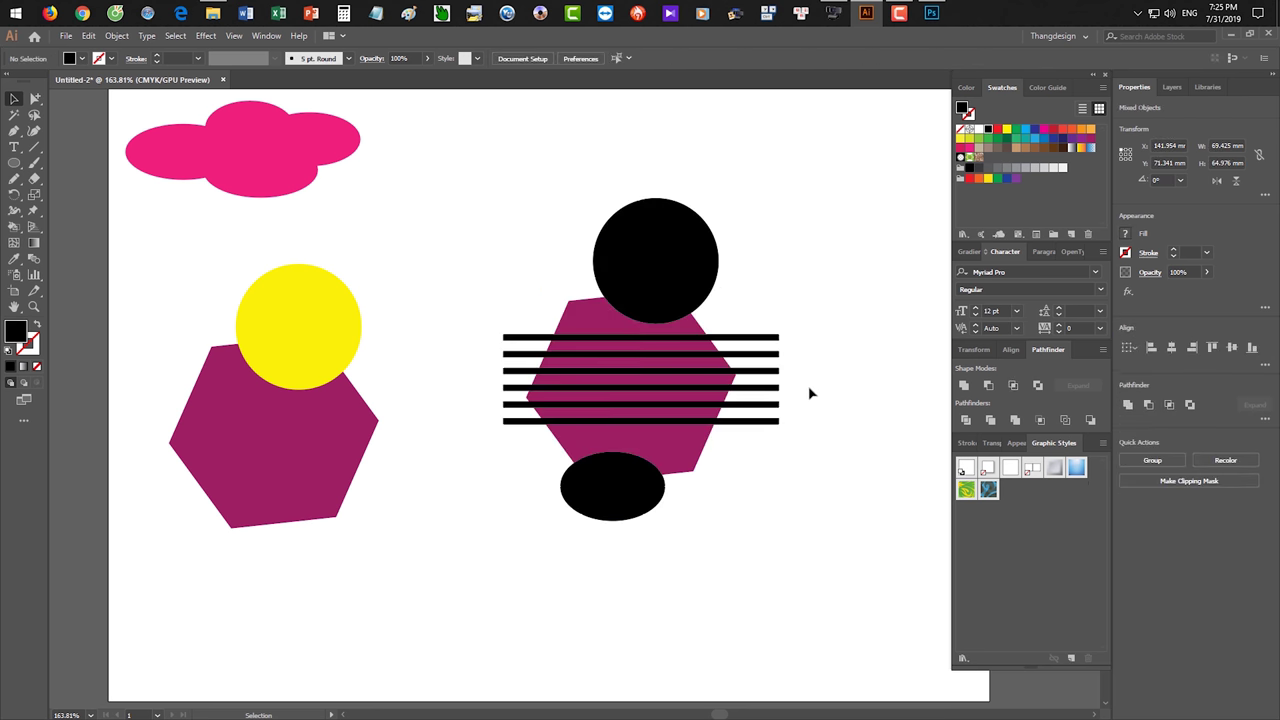
left_click(817, 403)
Place a duplicate of the compound path to the right of the hexagon.
scroll(817, 403, "up", 2)
scroll(686, 360, "right", 3)
left_click_drag(407, 289, 672, 320)
left_click(116, 35)
mouse_move(153, 504)
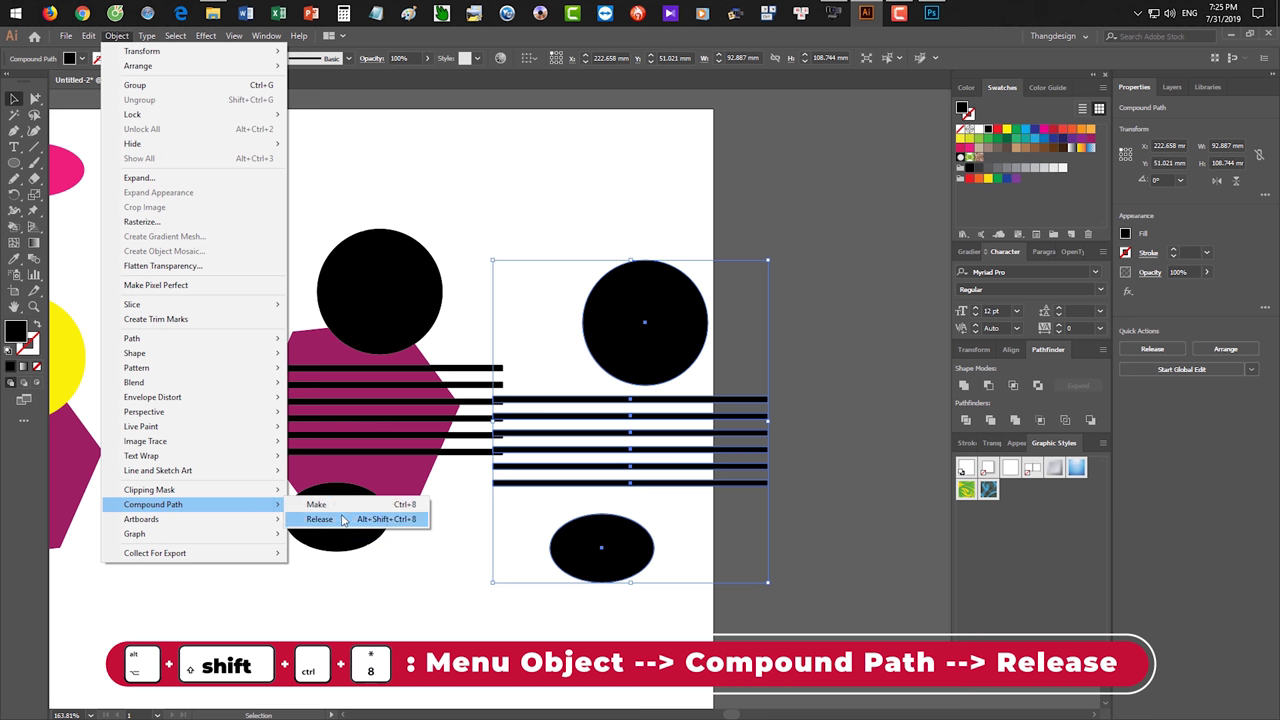
Release the copy and stagger its circle and top three stripes up and to the right.
left_click(319, 519)
left_click(788, 627)
left_click_drag(663, 303, 683, 241)
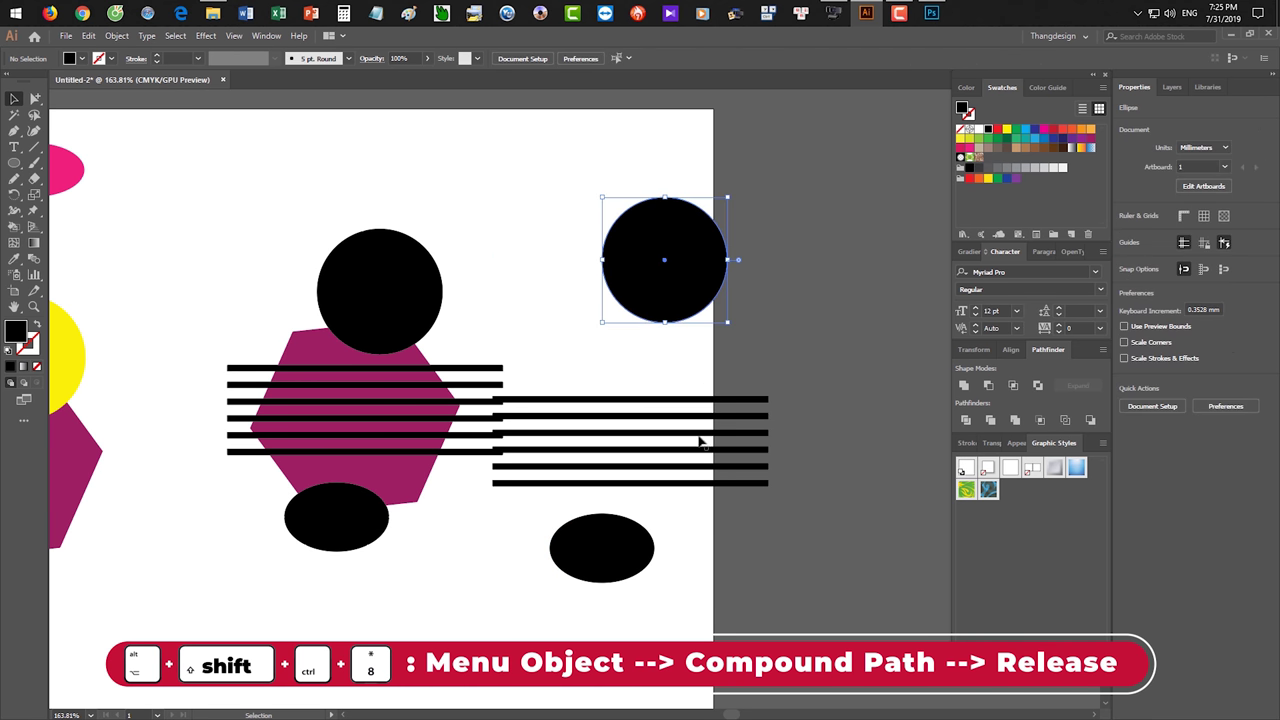
left_click_drag(742, 399, 777, 376)
mouse_move(745, 418)
left_mouse_down()
mouse_move(787, 403)
mouse_move(803, 425)
left_mouse_up()
left_click(801, 607)
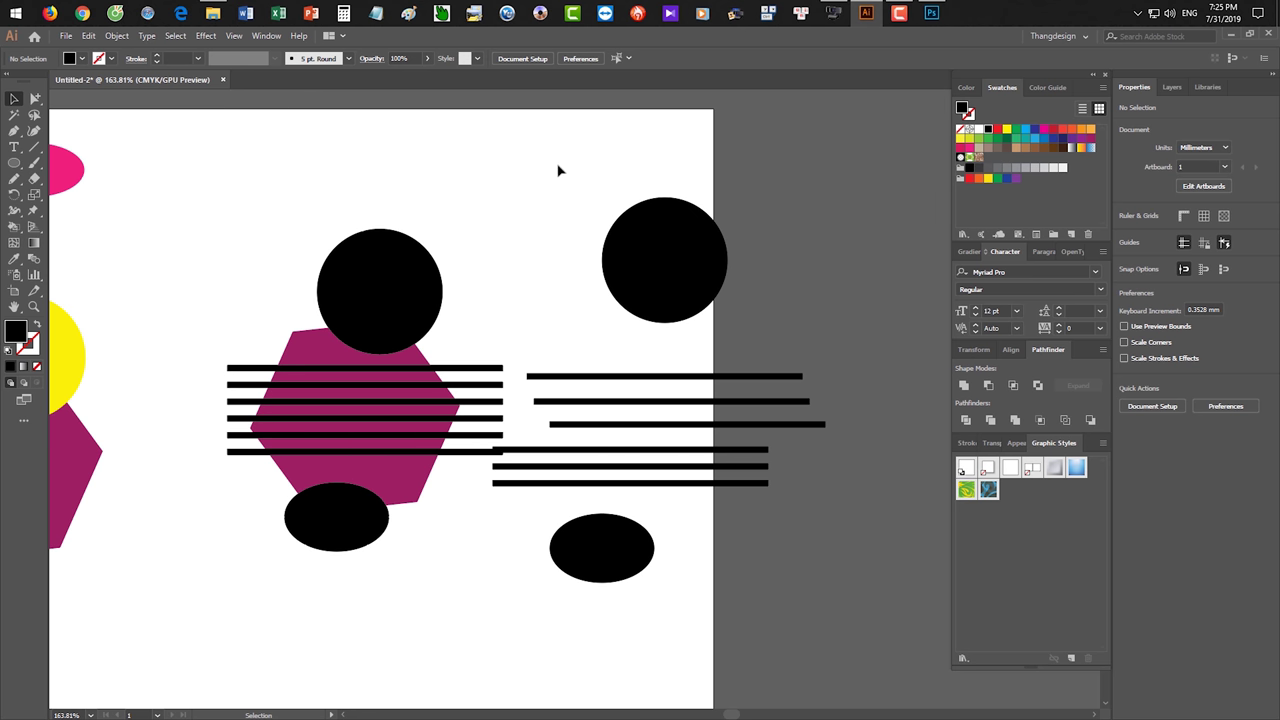
Select the right-hand circle and stripes to check them, then deselect.
scroll(479, 298, "down", 2)
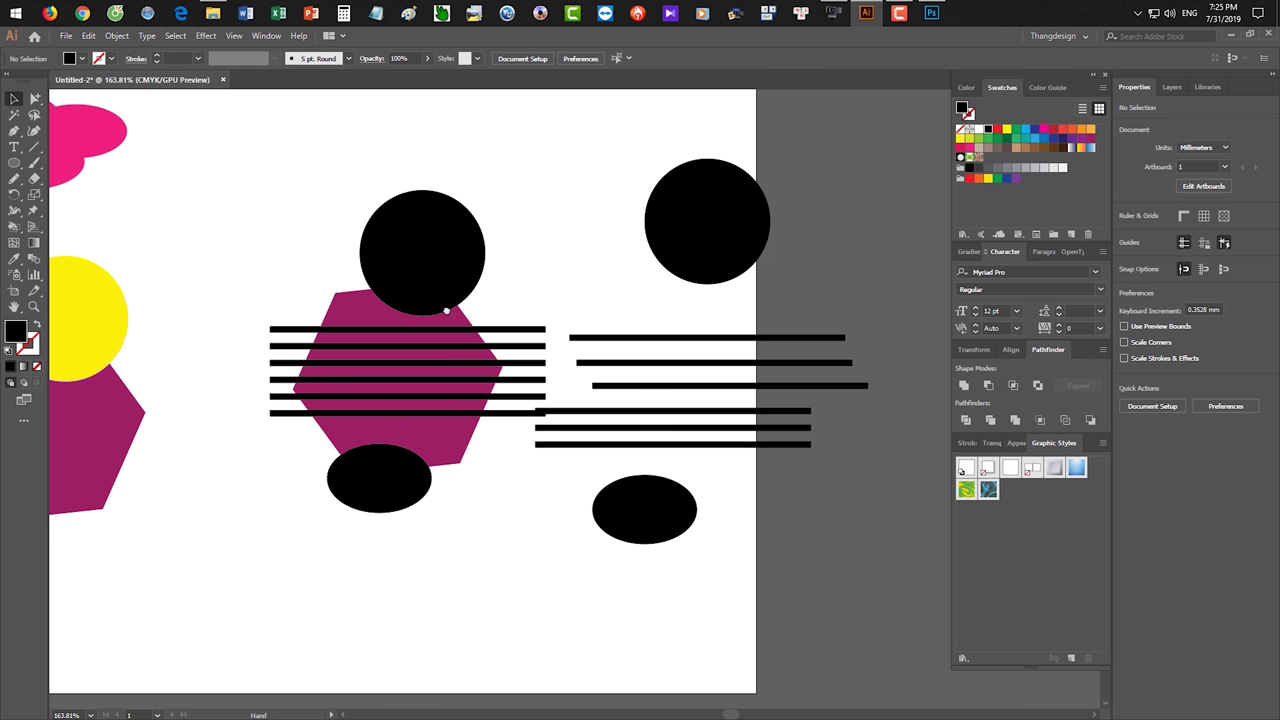
left_click_drag(553, 180, 856, 494)
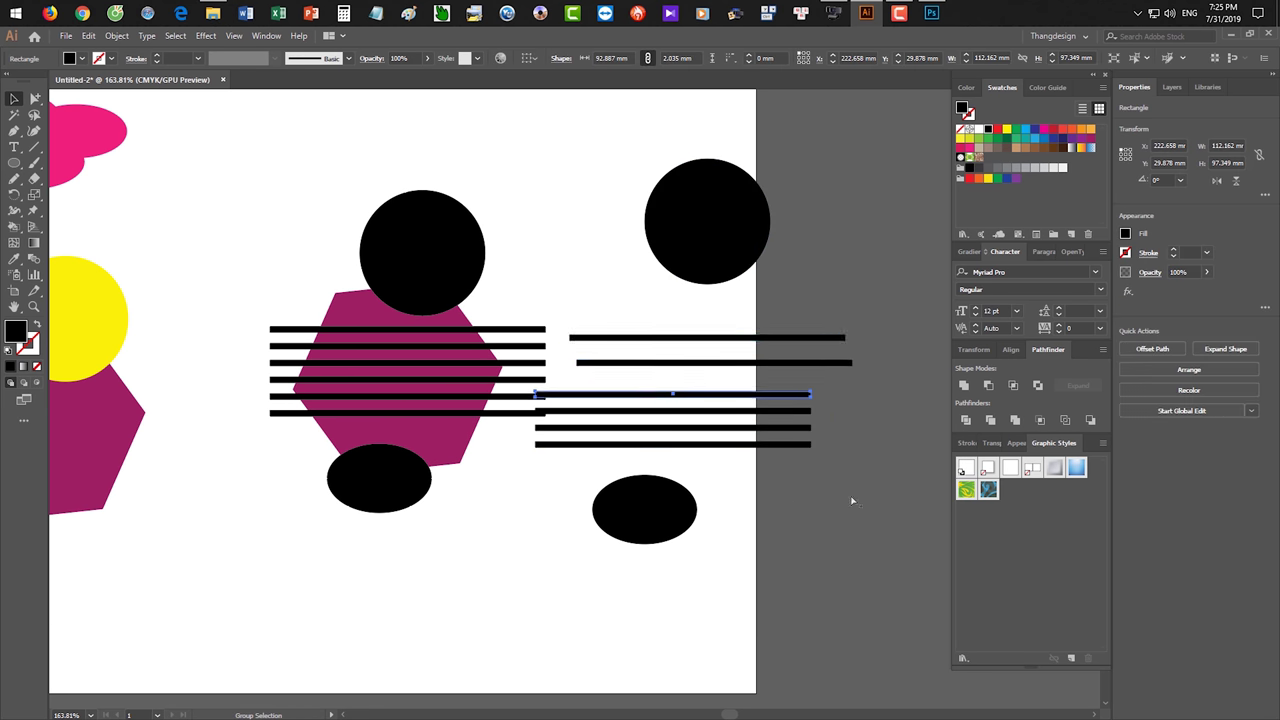
left_click(673, 525)
scroll(600, 400, "left", 2)
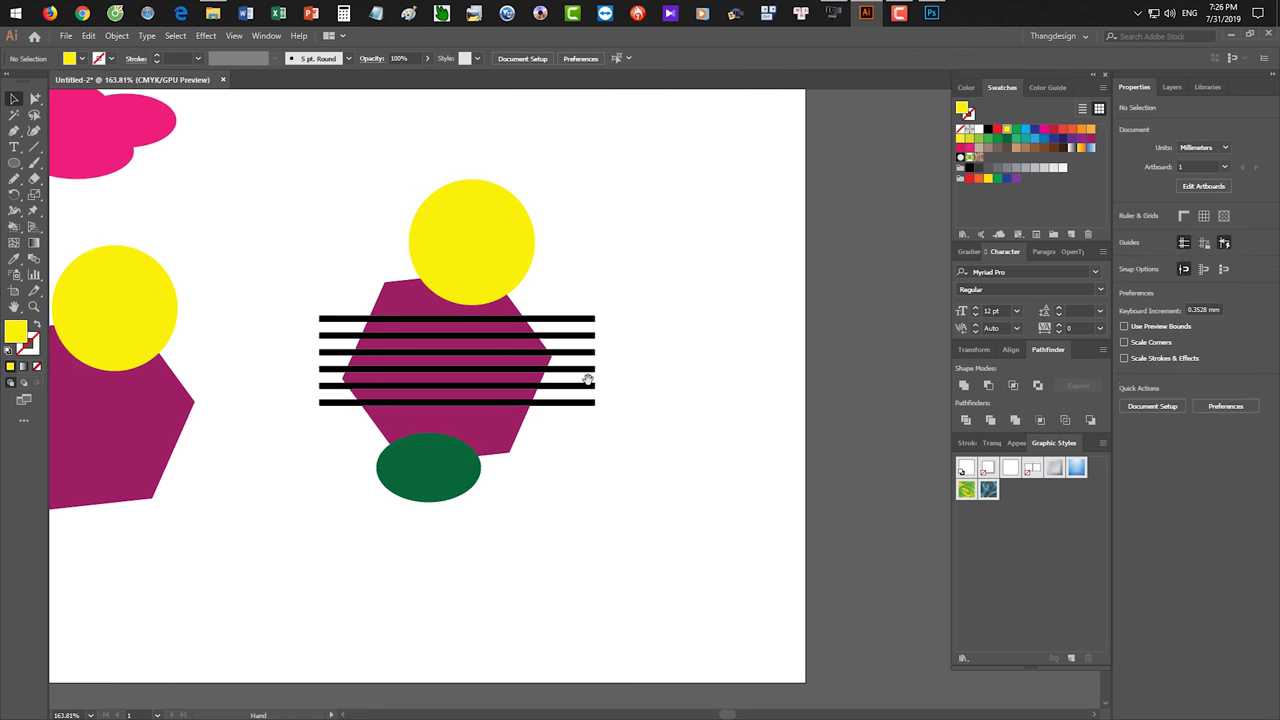
Draw five small yellow stars around the circle and hexagon, discarding one oversized star.
scroll(310, 265, "left", 2)
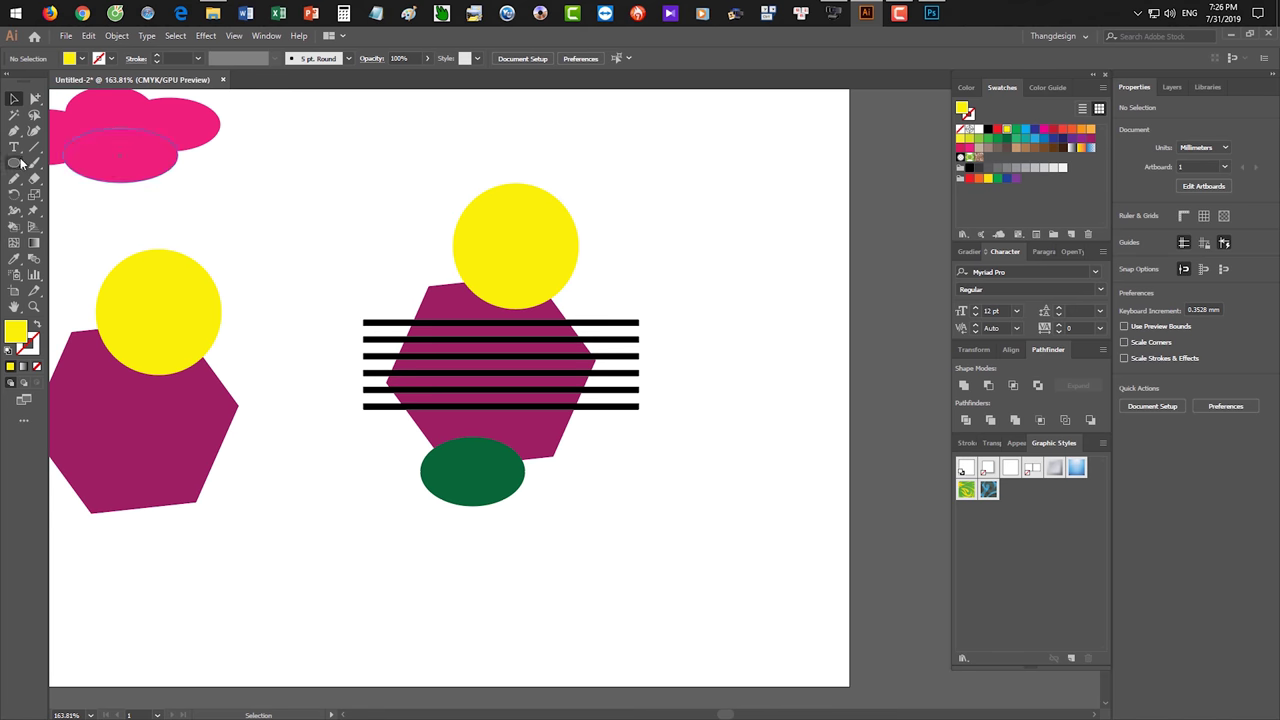
left_click_drag(16, 166, 60, 226)
left_click_drag(413, 232, 420, 246)
left_click_drag(638, 275, 652, 290)
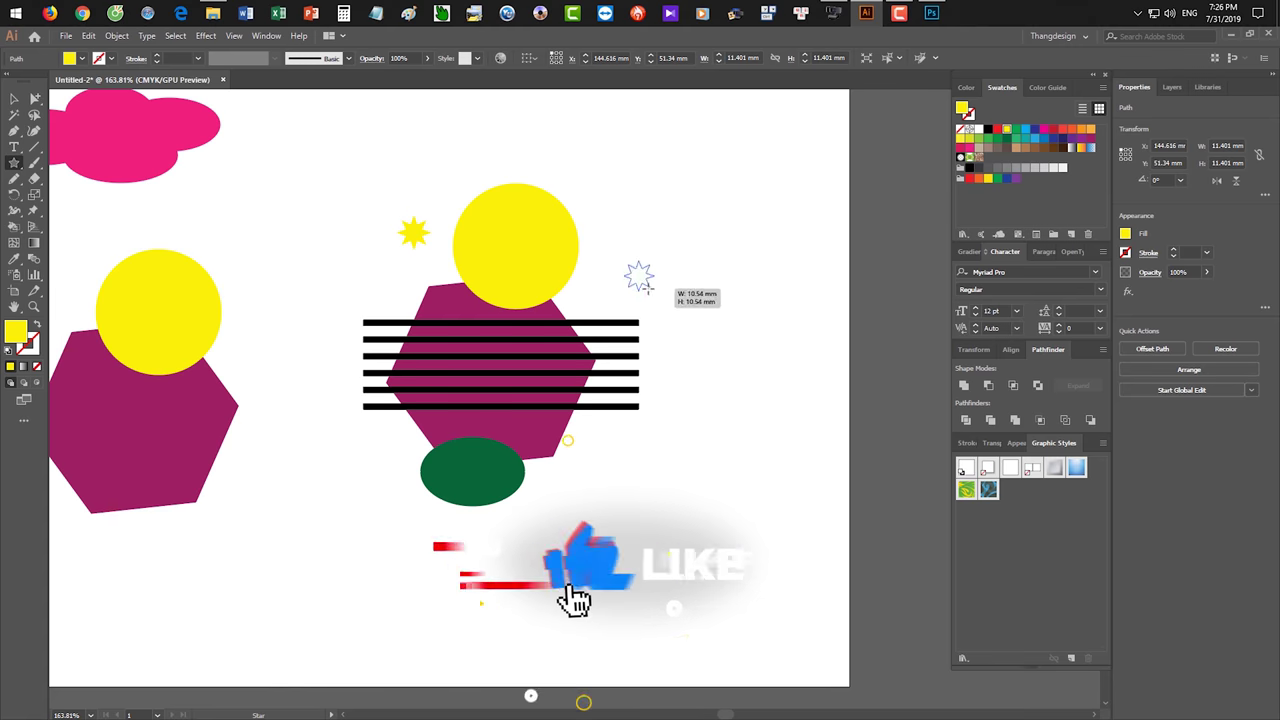
left_click_drag(602, 444, 614, 456)
left_click_drag(371, 443, 420, 369)
key("ctrl+z")
left_click_drag(357, 277, 378, 297)
left_click_drag(348, 444, 372, 466)
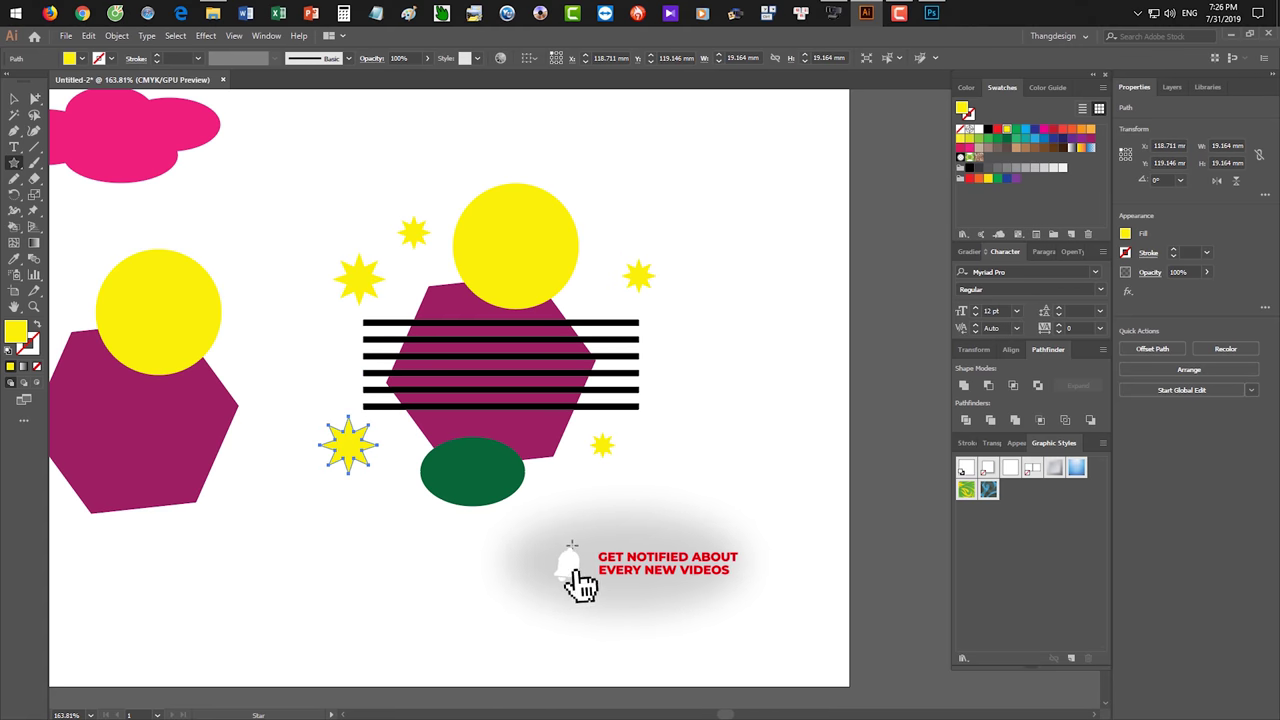
Reposition the stars around the hexagon, one at its top edge and one on the lower stripes.
key("v")
left_click_drag(358, 463, 381, 444)
left_click_drag(356, 293, 384, 329)
left_click_drag(413, 226, 452, 256)
left_click(642, 281)
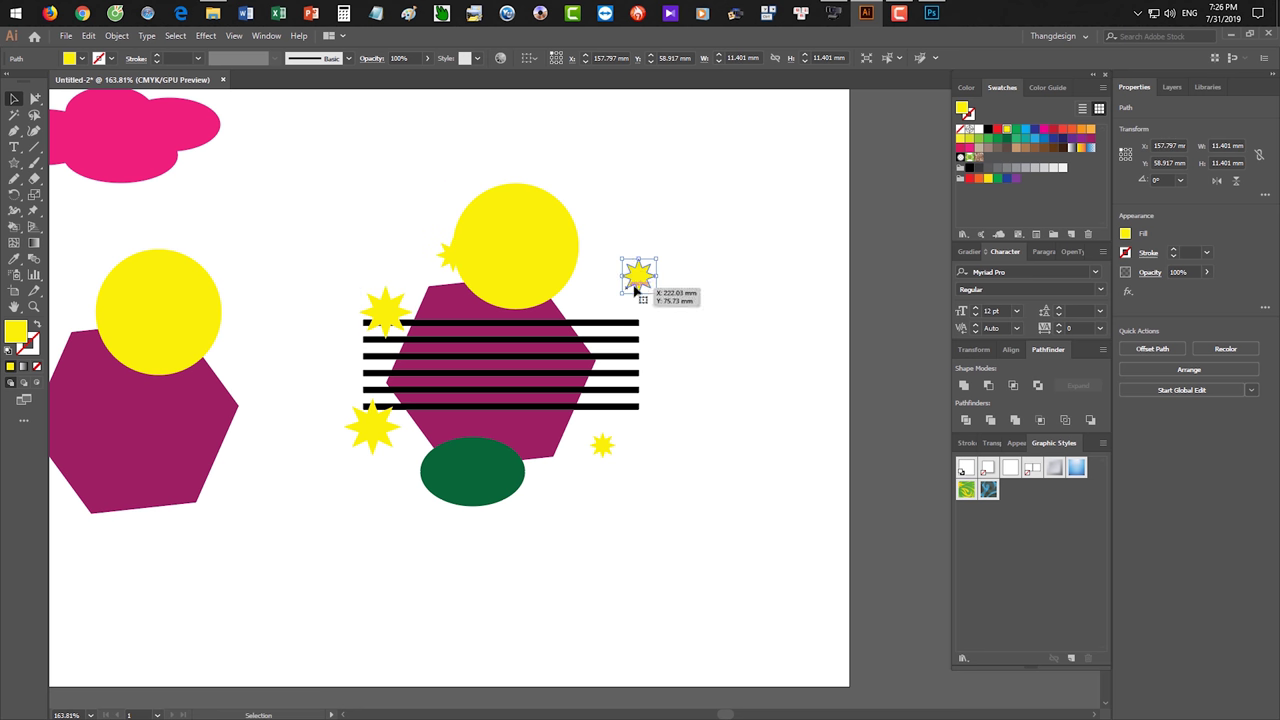
left_click_drag(643, 283, 583, 310)
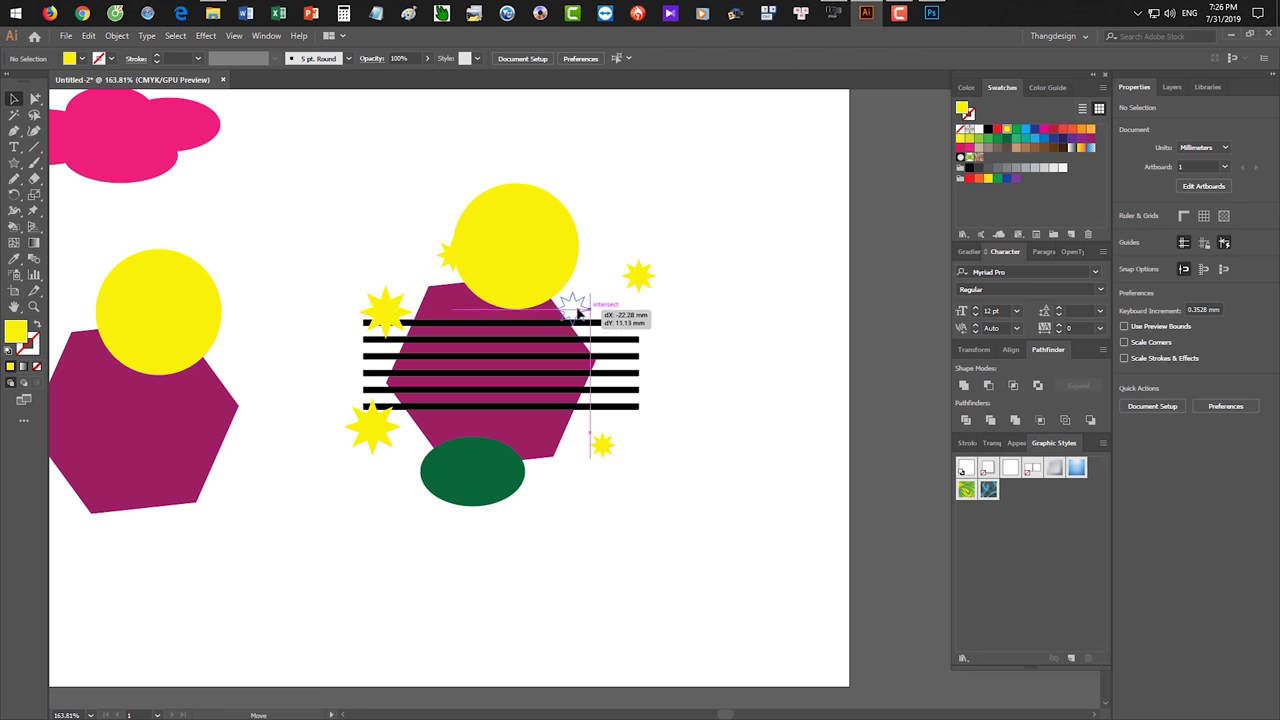
left_click_drag(583, 310, 604, 313)
mouse_move(604, 449)
left_mouse_down()
mouse_move(597, 421)
mouse_move(583, 420)
left_mouse_up()
left_click(650, 487)
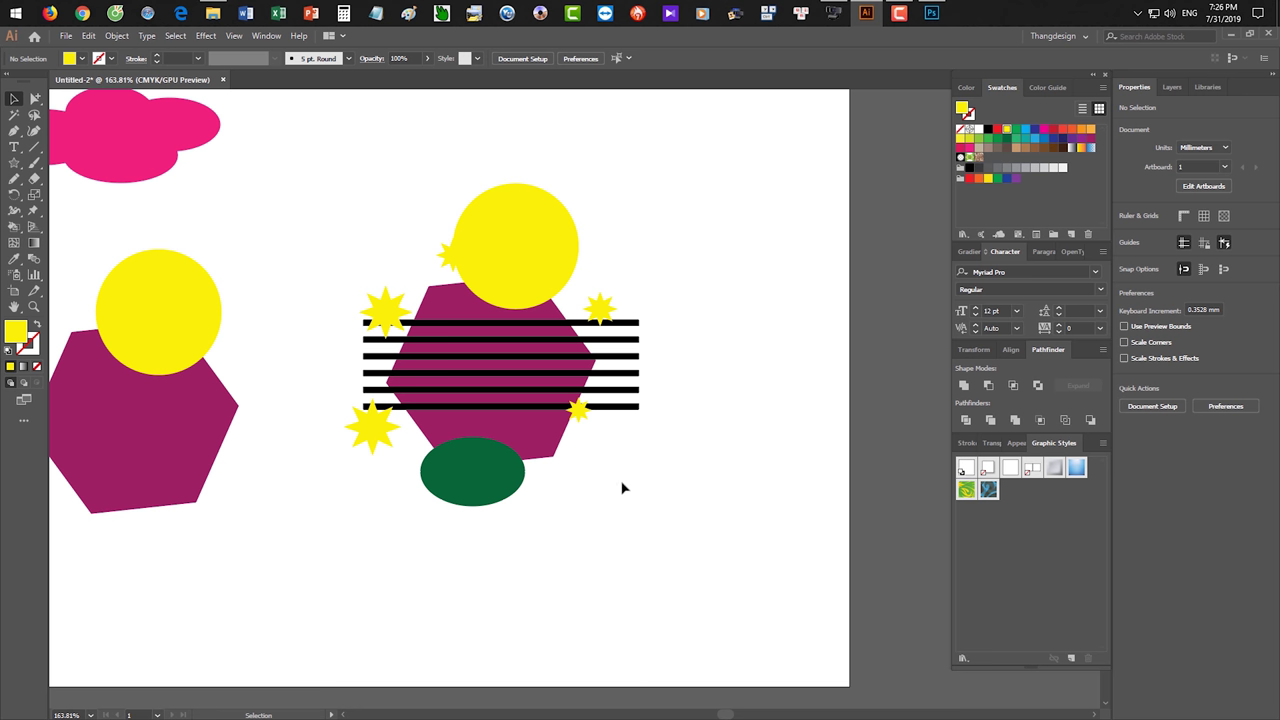
left_click(440, 305)
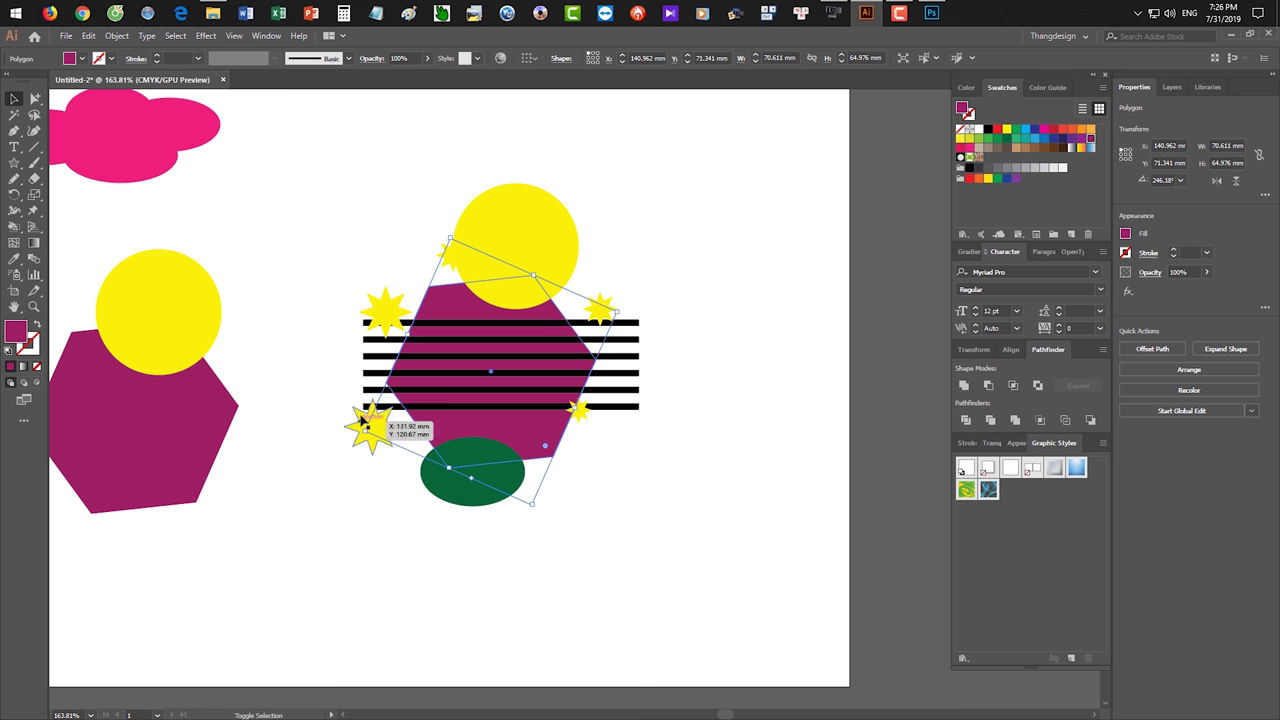
Give the five yellow stars the hexagon's magenta fill, then deselect them.
left_click(385, 310)
left_click(451, 253, "shift")
left_click(600, 308, "shift")
left_click(576, 412, "shift")
left_click(367, 432, "shift")
key("i")
left_click(522, 430)
key("v")
left_click(621, 520)
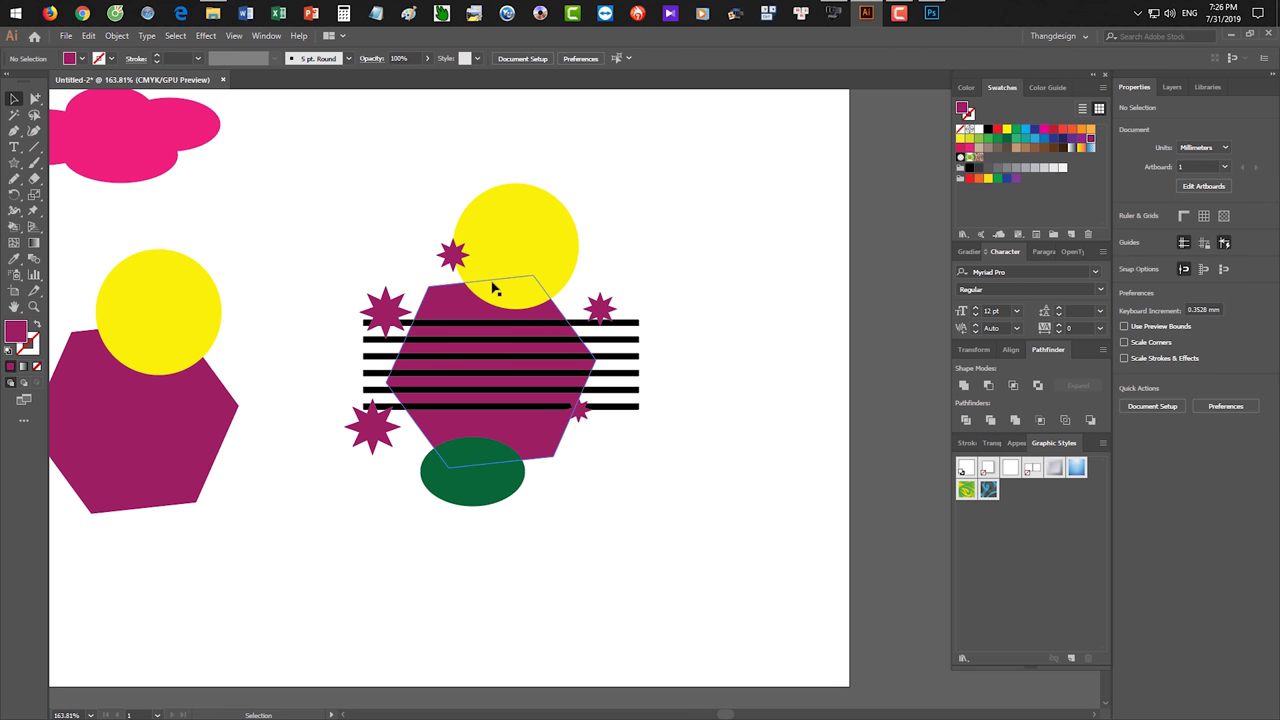
Select the magenta hexagon together with all five stars.
left_click(537, 260)
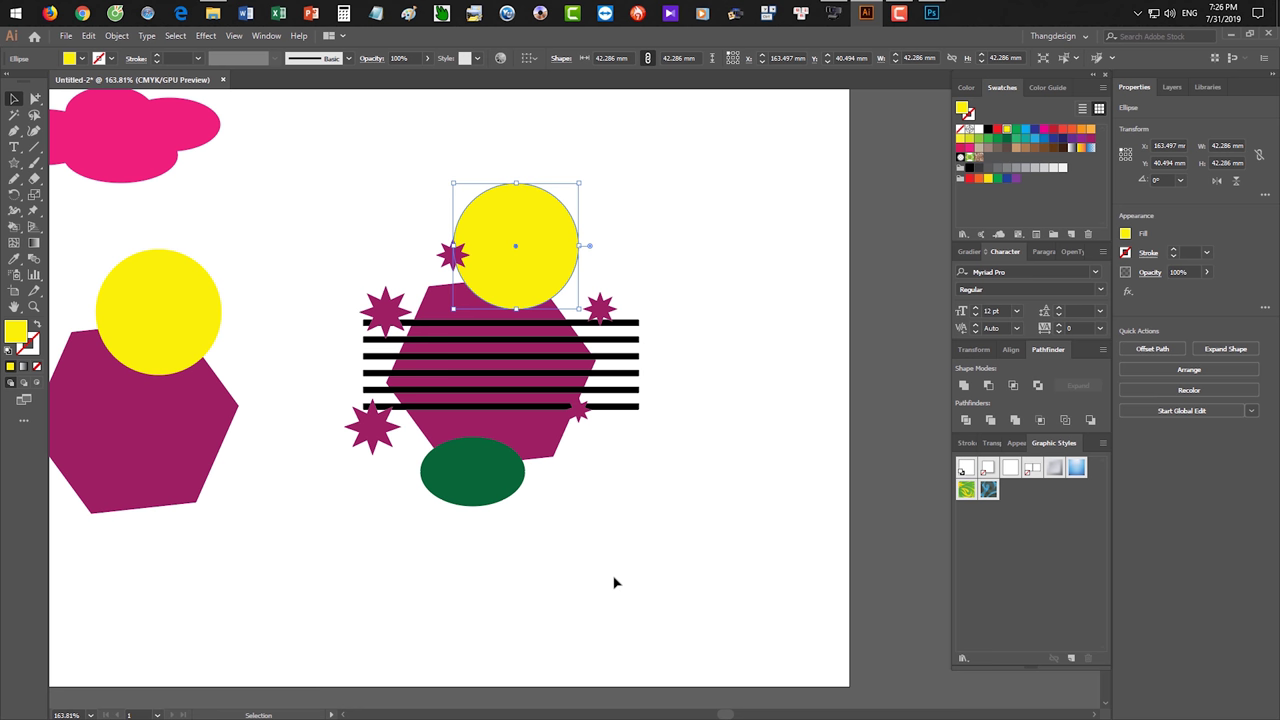
left_click(431, 290)
left_click(390, 316, "shift")
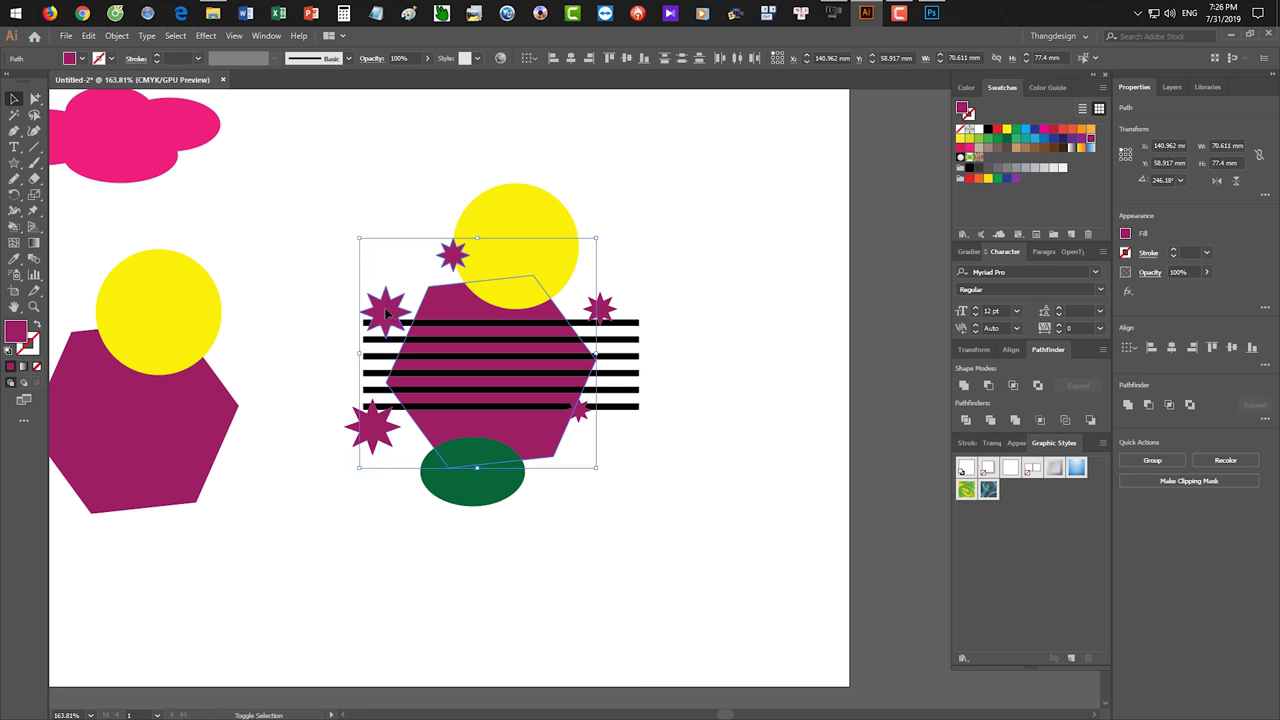
left_click(378, 427, "shift")
left_click(580, 412, "shift")
left_click(600, 308, "shift")
left_click(116, 36)
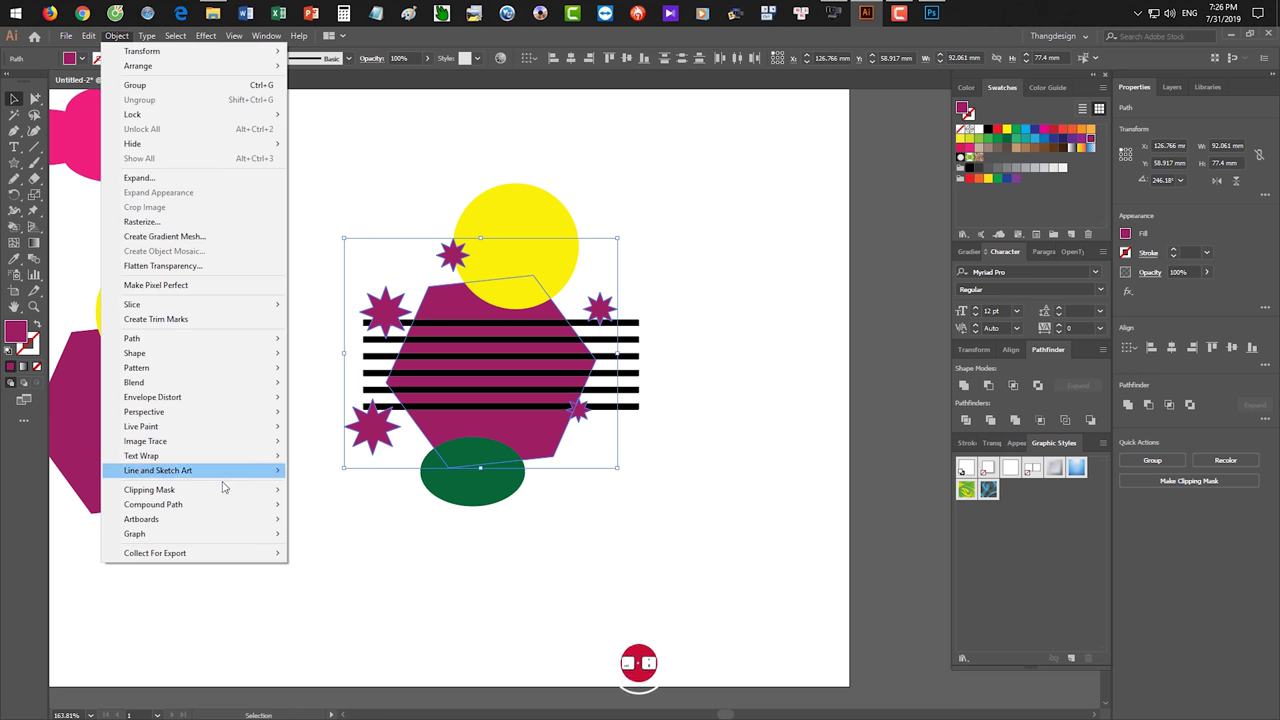
Make the hexagon and stars one compound path, and the circle, stripes and ellipse another.
mouse_move(153, 504)
left_click(339, 512)
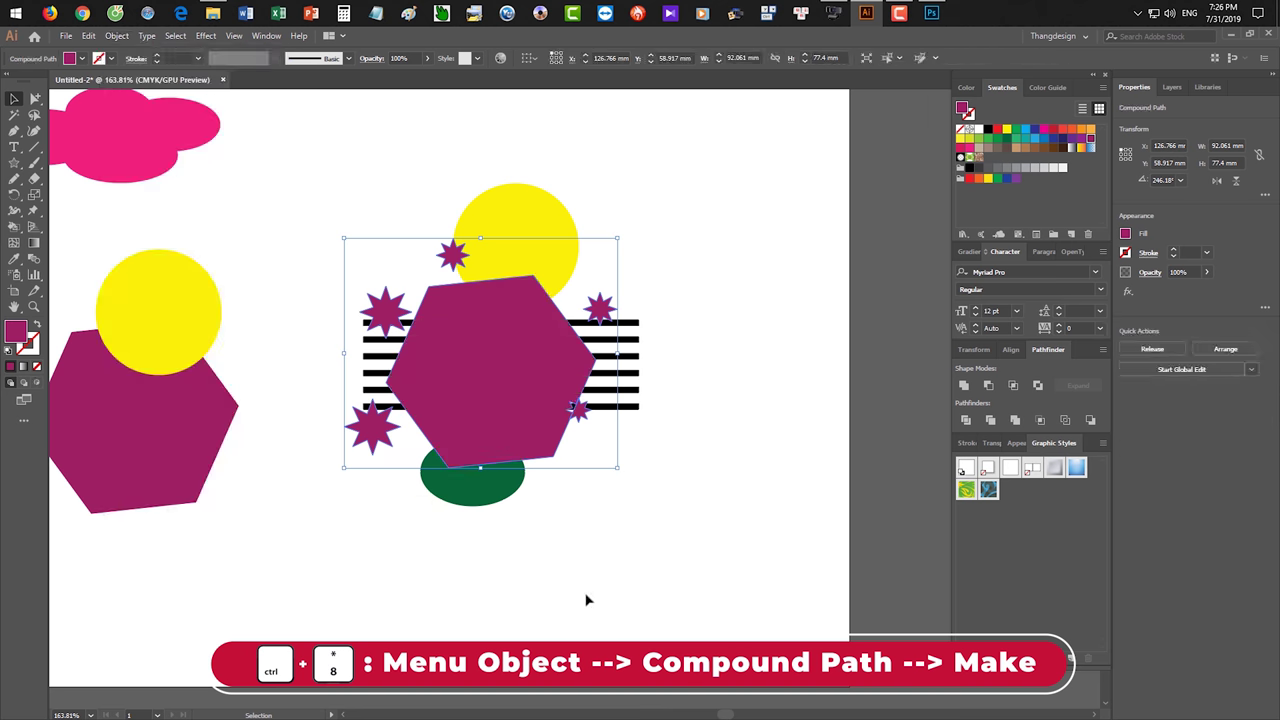
left_click(587, 600)
left_click(531, 214)
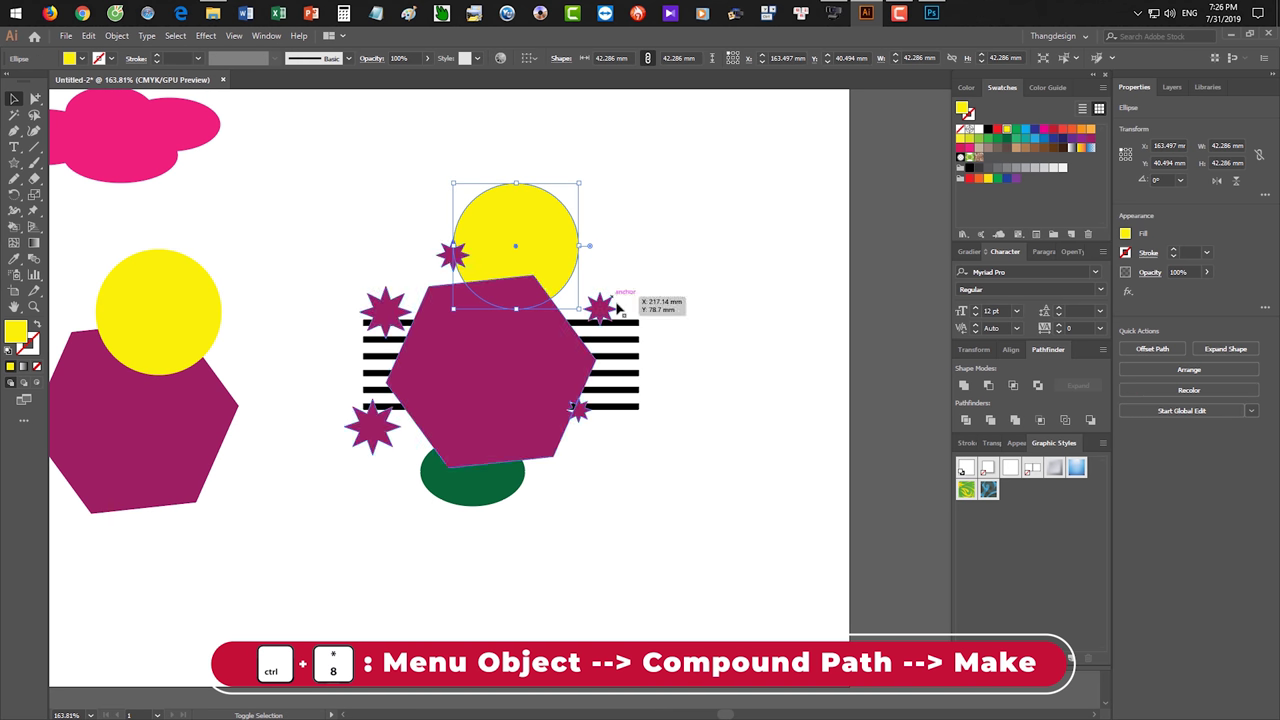
left_click(505, 490, "shift")
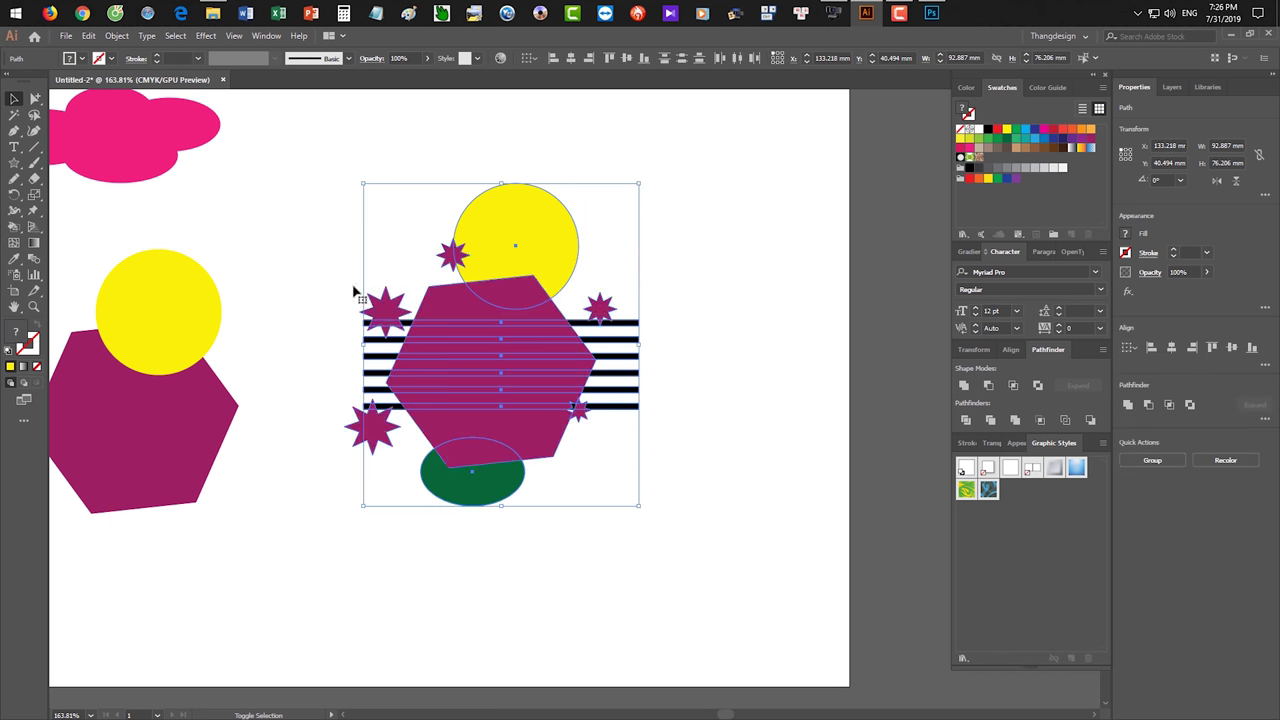
left_click(116, 35)
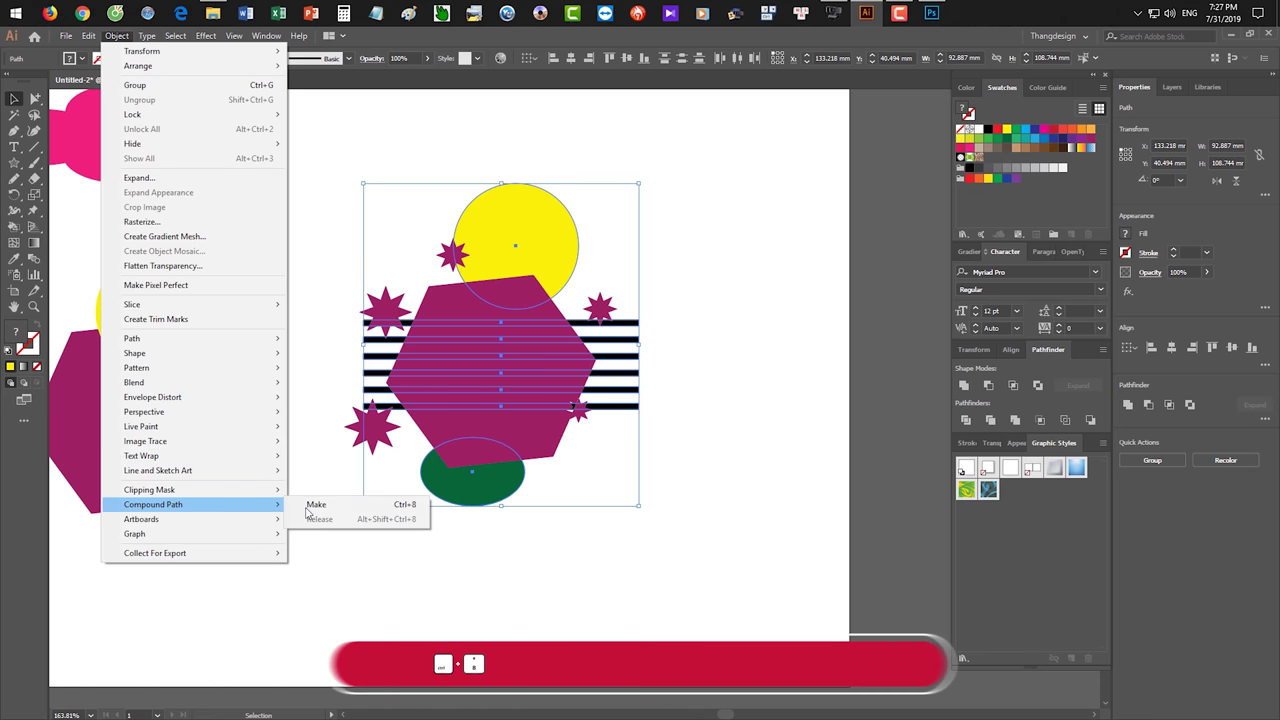
left_click(315, 504)
Try Pathfinder Intersect on the whole central composition, then undo it.
left_click_drag(657, 567, 337, 127)
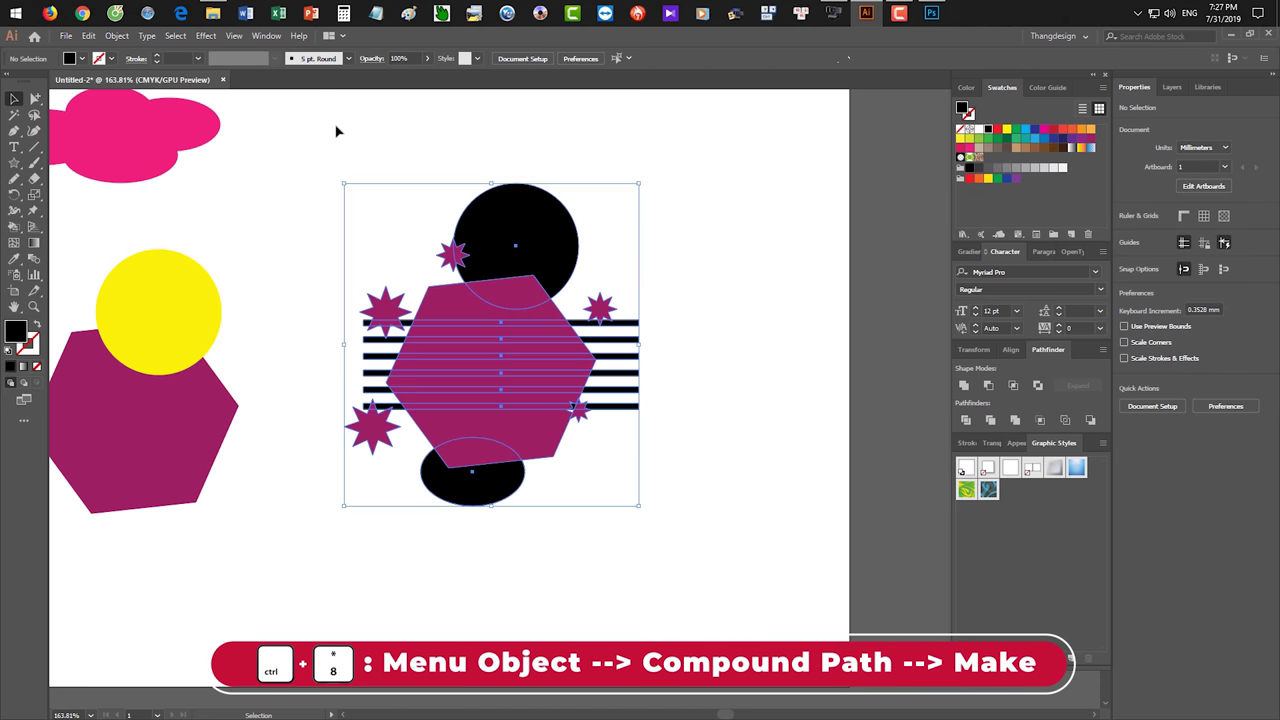
left_click(1013, 386)
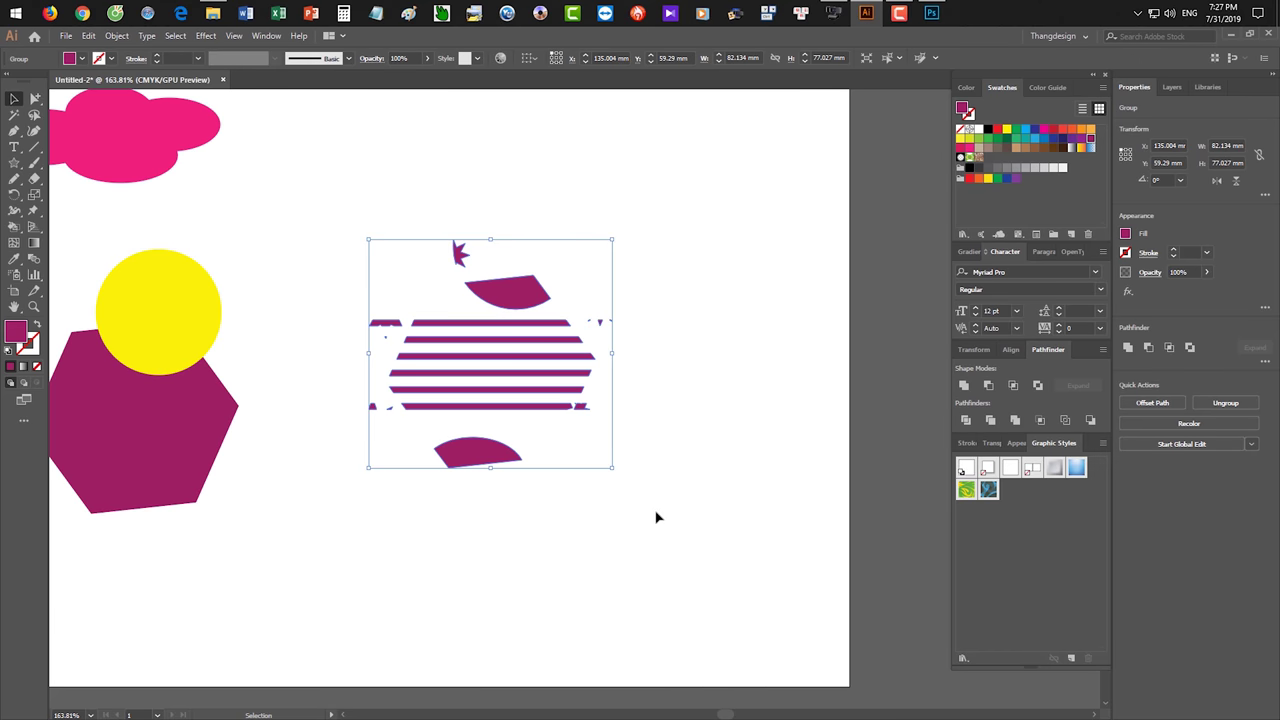
key("ctrl+z")
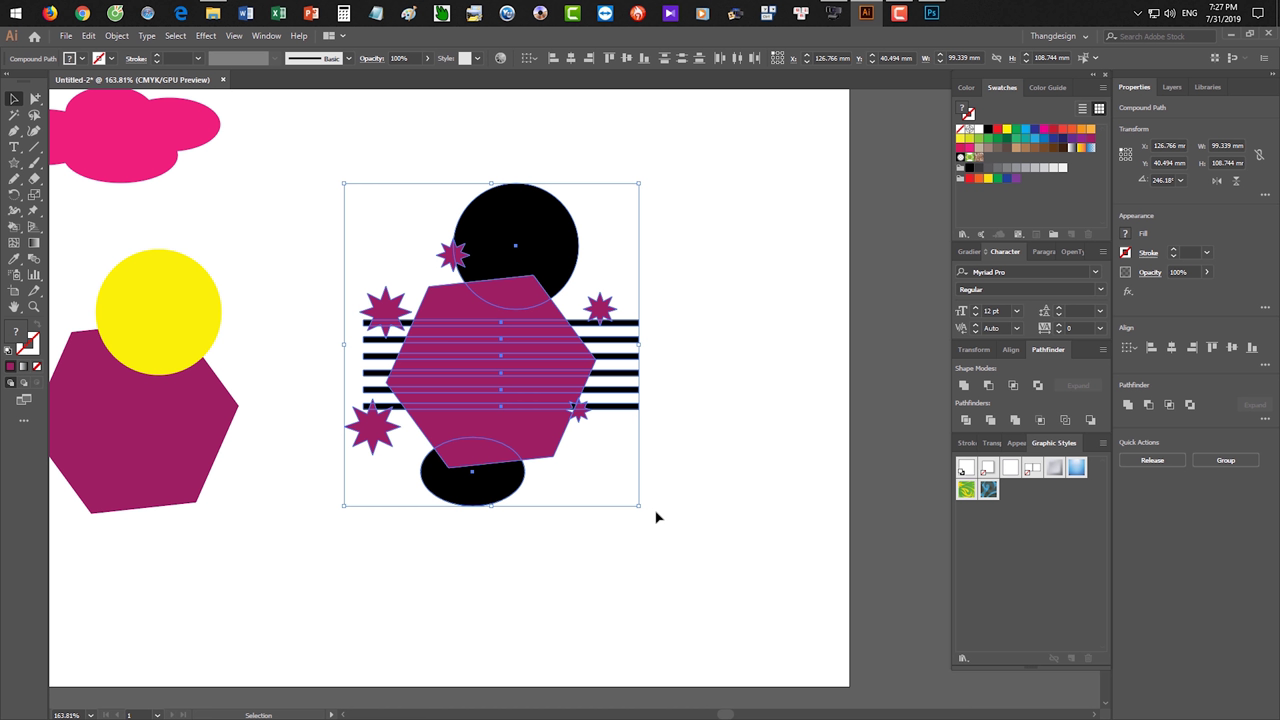
Offset the magenta and black compound paths, intersect them, then undo the result.
key("ctrl+z")
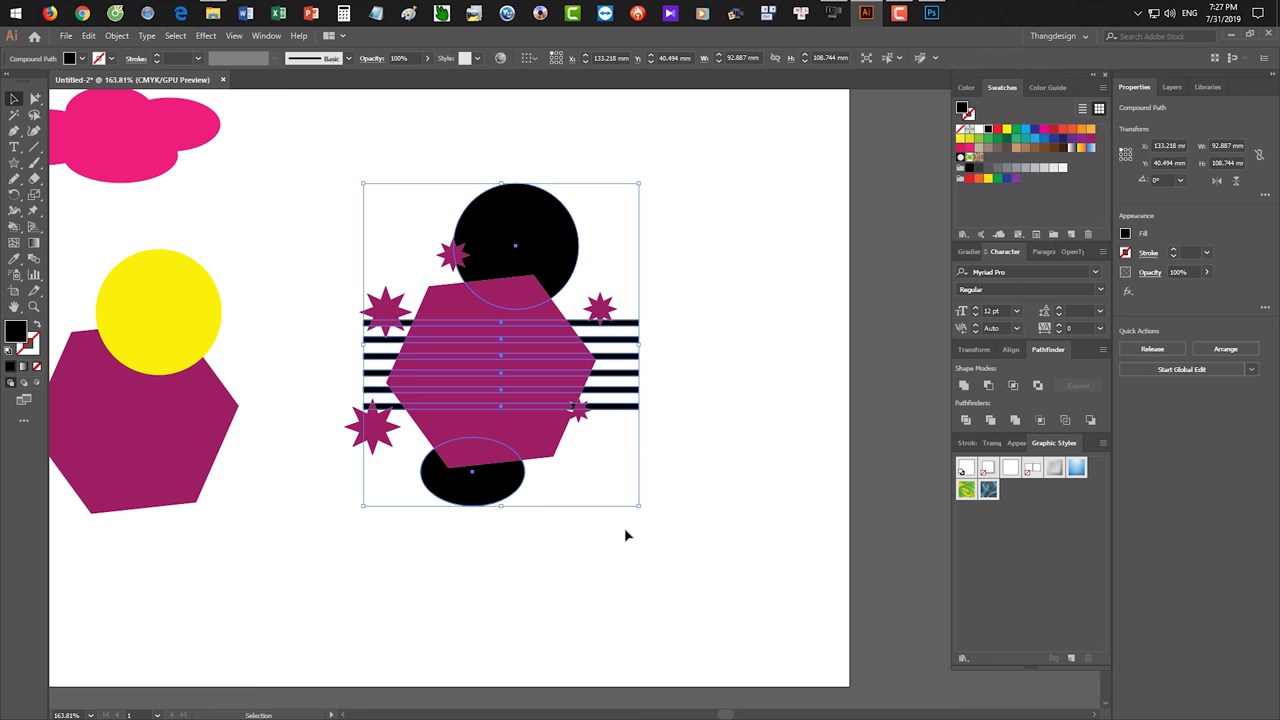
left_click(602, 450)
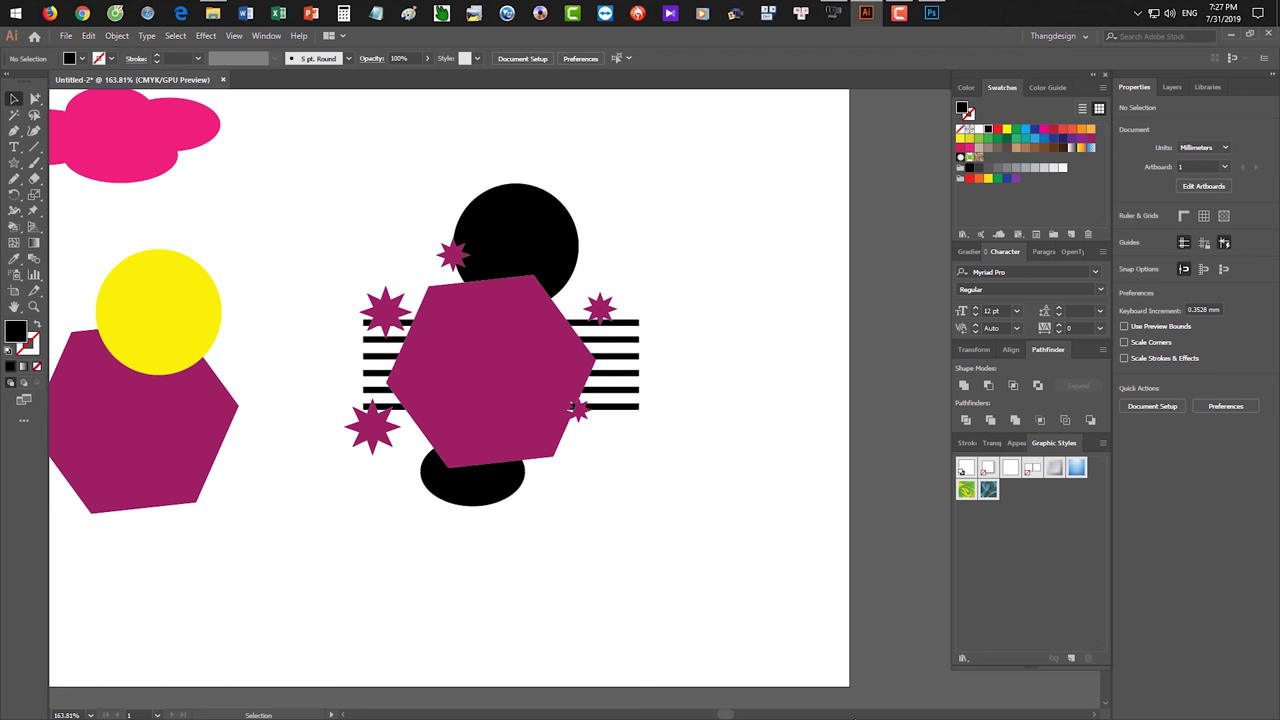
mouse_move(492, 374)
left_mouse_down()
mouse_move(606, 481)
mouse_move(532, 369)
left_mouse_up()
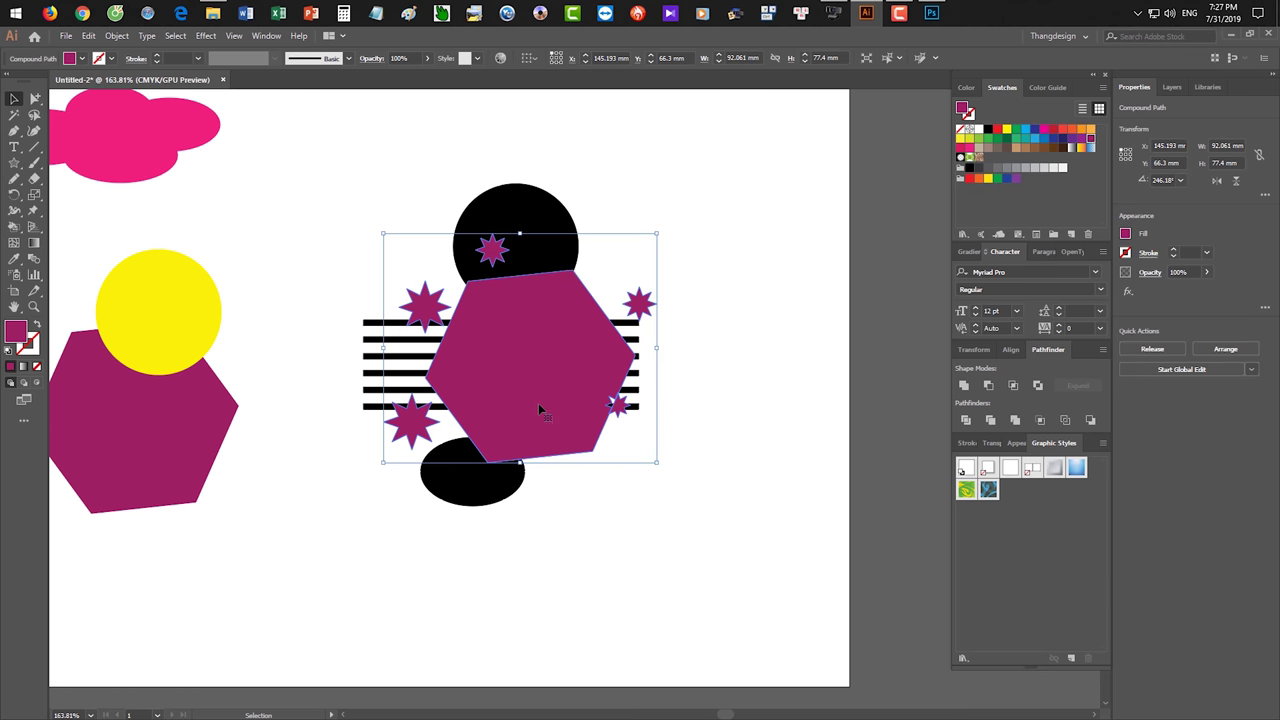
mouse_move(510, 195)
left_mouse_down()
mouse_move(560, 170)
mouse_move(553, 221)
left_mouse_up()
left_click(341, 190)
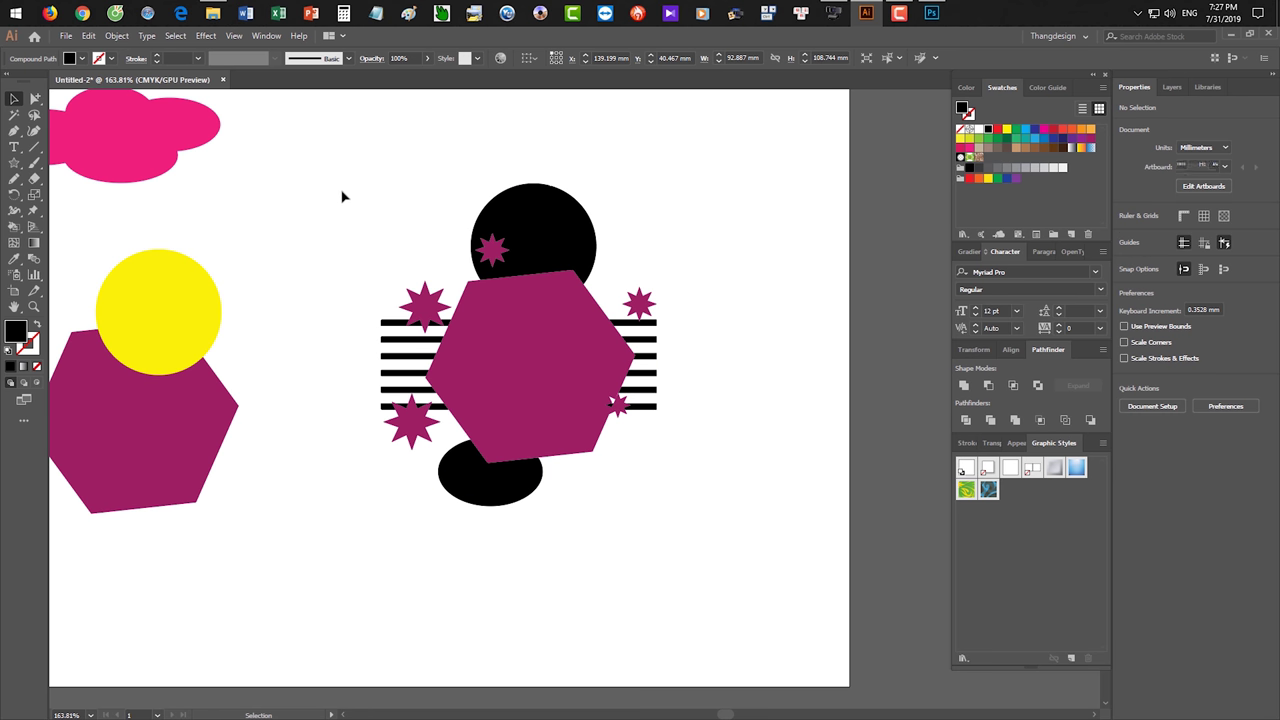
left_click_drag(391, 240, 711, 480)
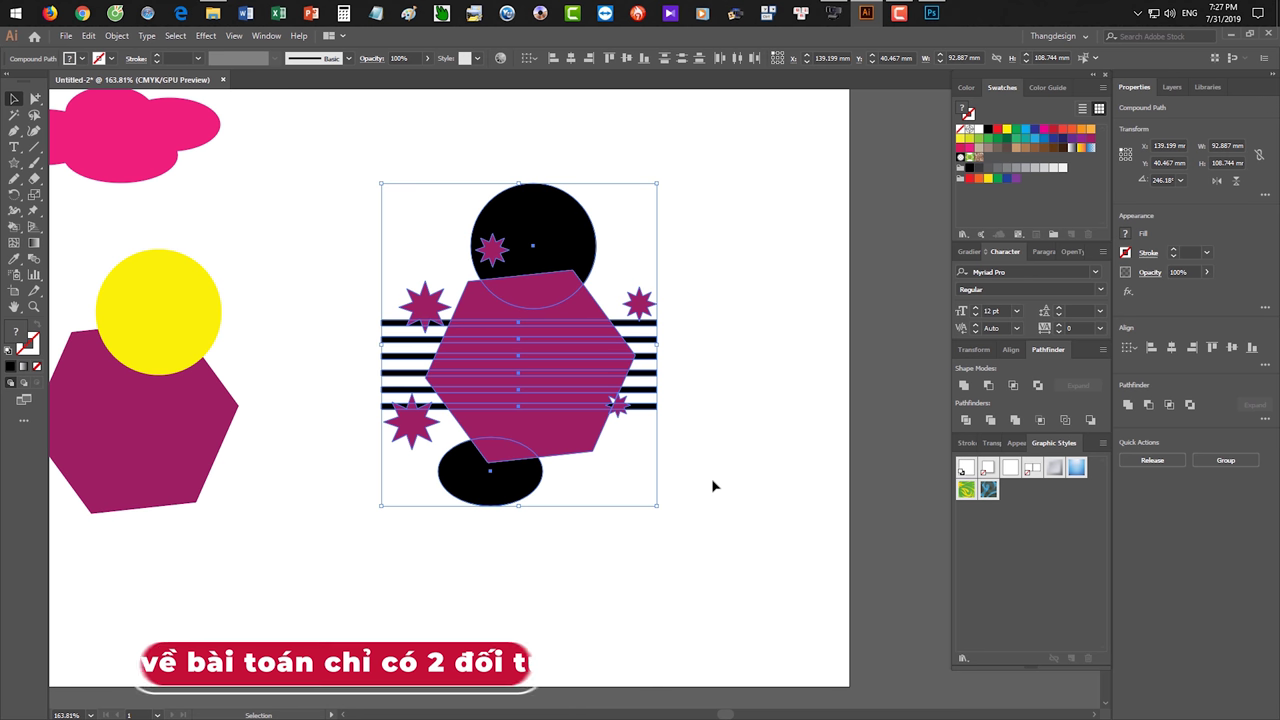
left_click(1013, 385)
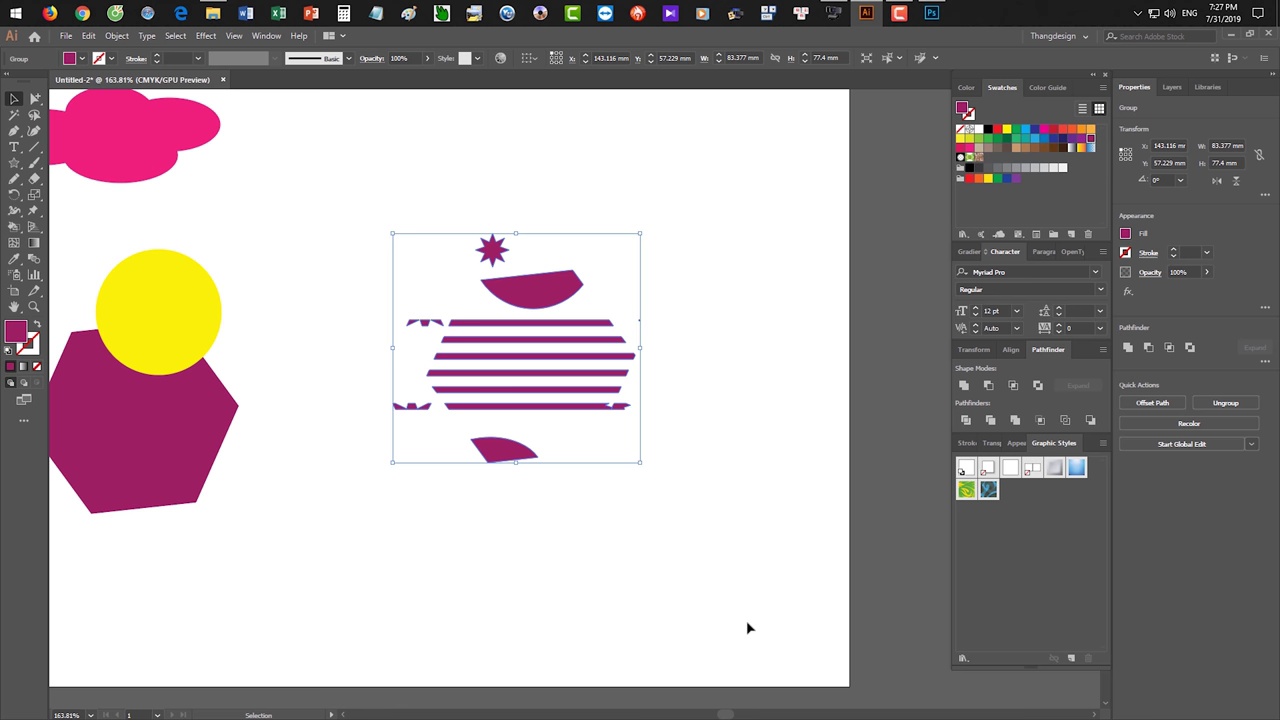
key("ctrl+z")
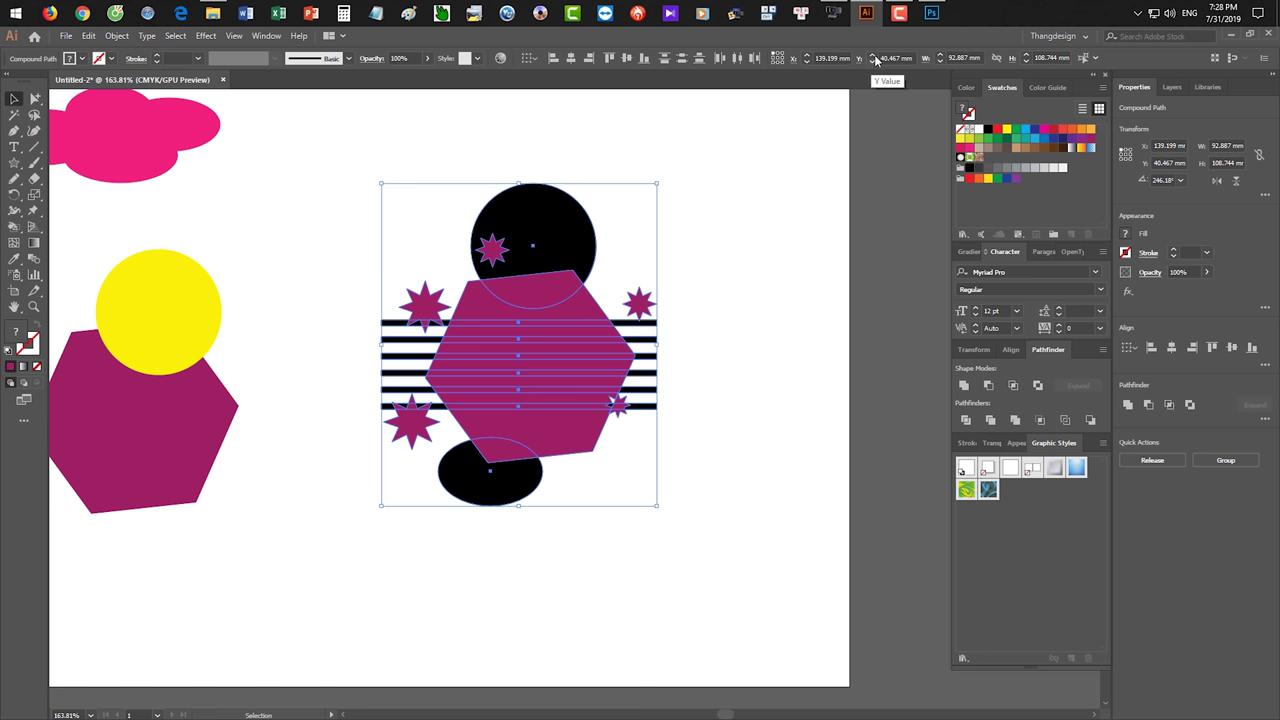
Paste the screenshot into Photoshop's Untitled-1 document as new Layer 13.
left_click(931, 13)
key("ctrl+v")
scroll(738, 378, "down", 10)
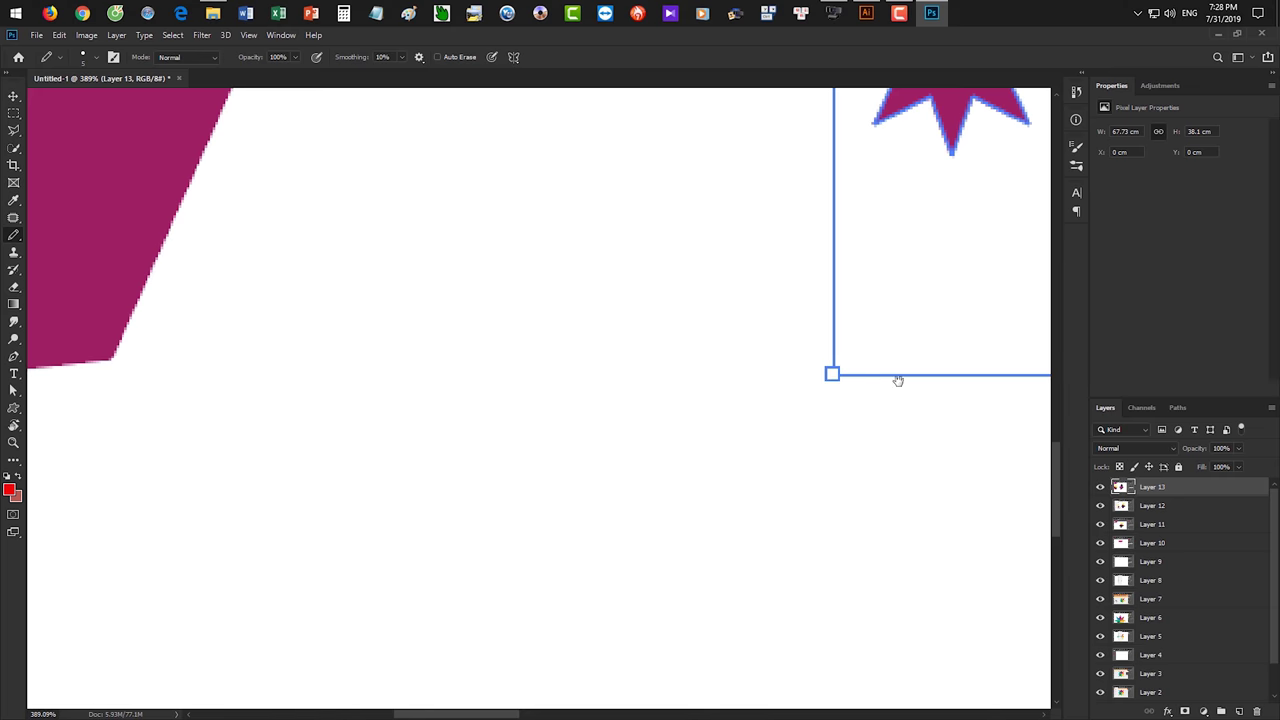
Outline the Exclude icon in red on the Pathfinder screenshot, then return to Illustrator.
scroll(662, 425, "up", 10)
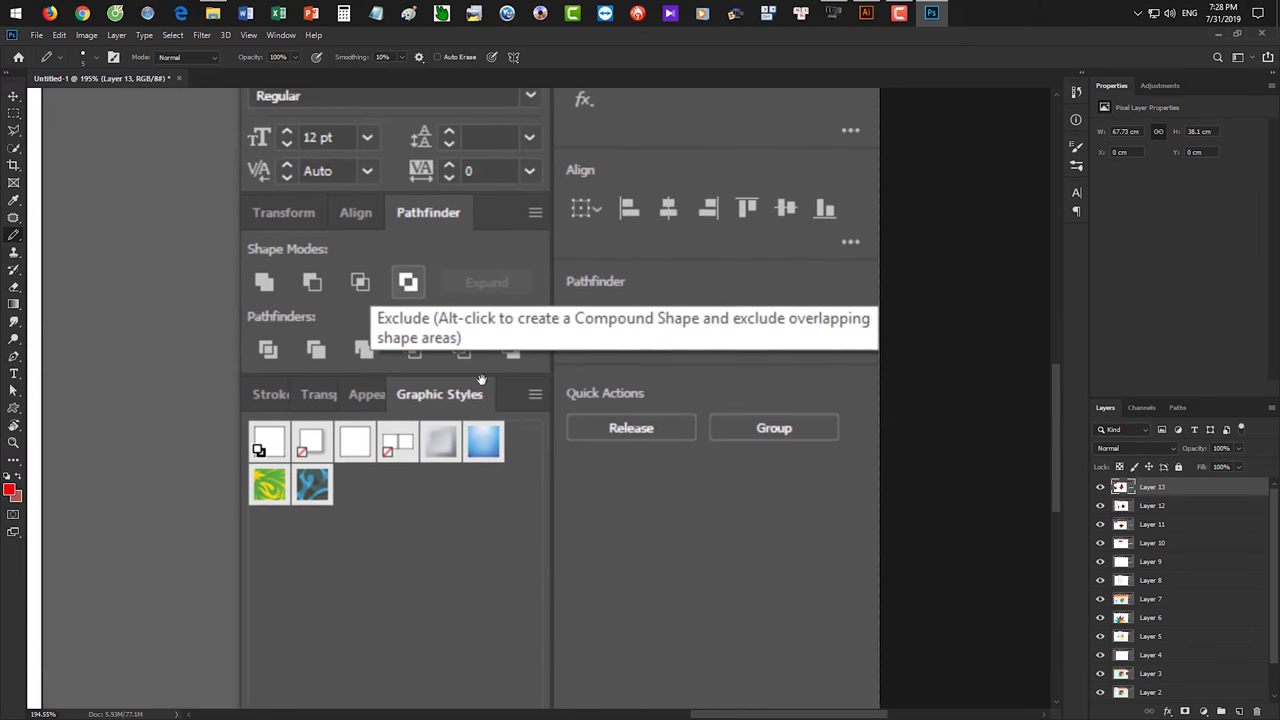
scroll(387, 325, "up", 1)
scroll(395, 321, "up", 1)
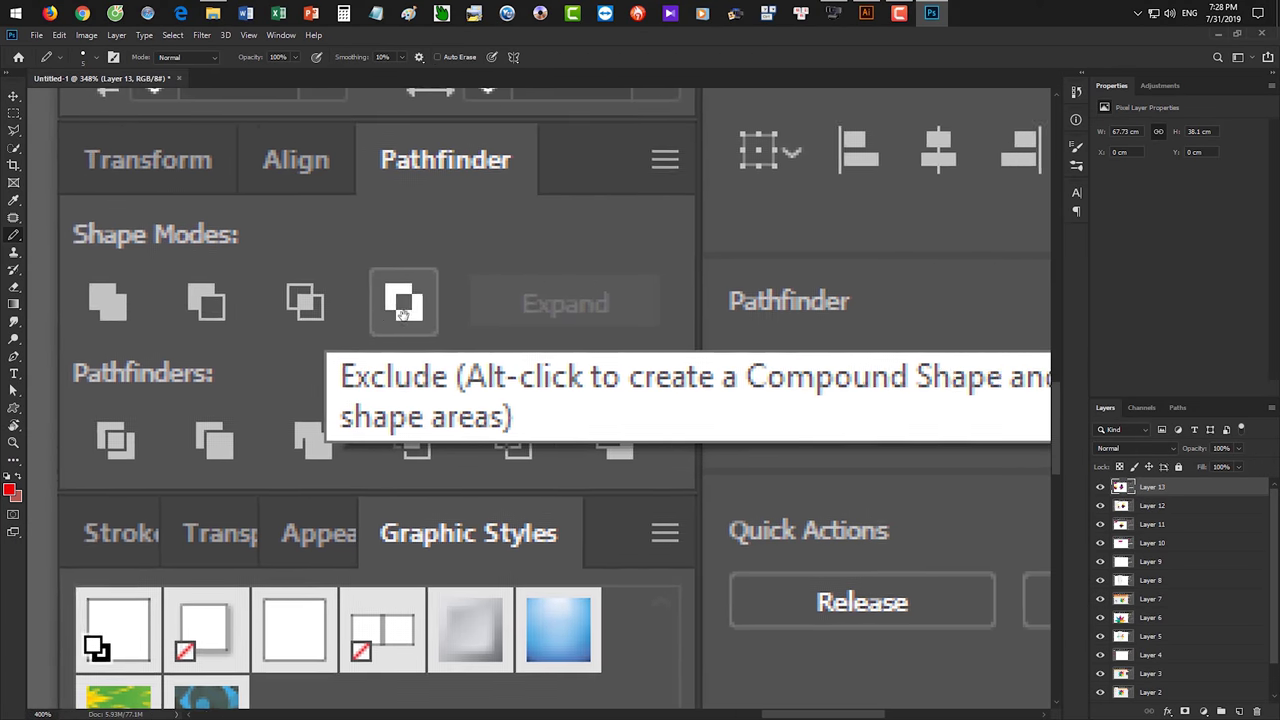
scroll(403, 317, "up", 1)
scroll(413, 313, "up", 2)
scroll(413, 313, "up", 2)
mouse_move(264, 256)
left_mouse_down()
mouse_move(418, 352)
mouse_move(481, 470)
mouse_move(232, 520)
mouse_move(216, 270)
left_mouse_up()
scroll(342, 297, "down", 1)
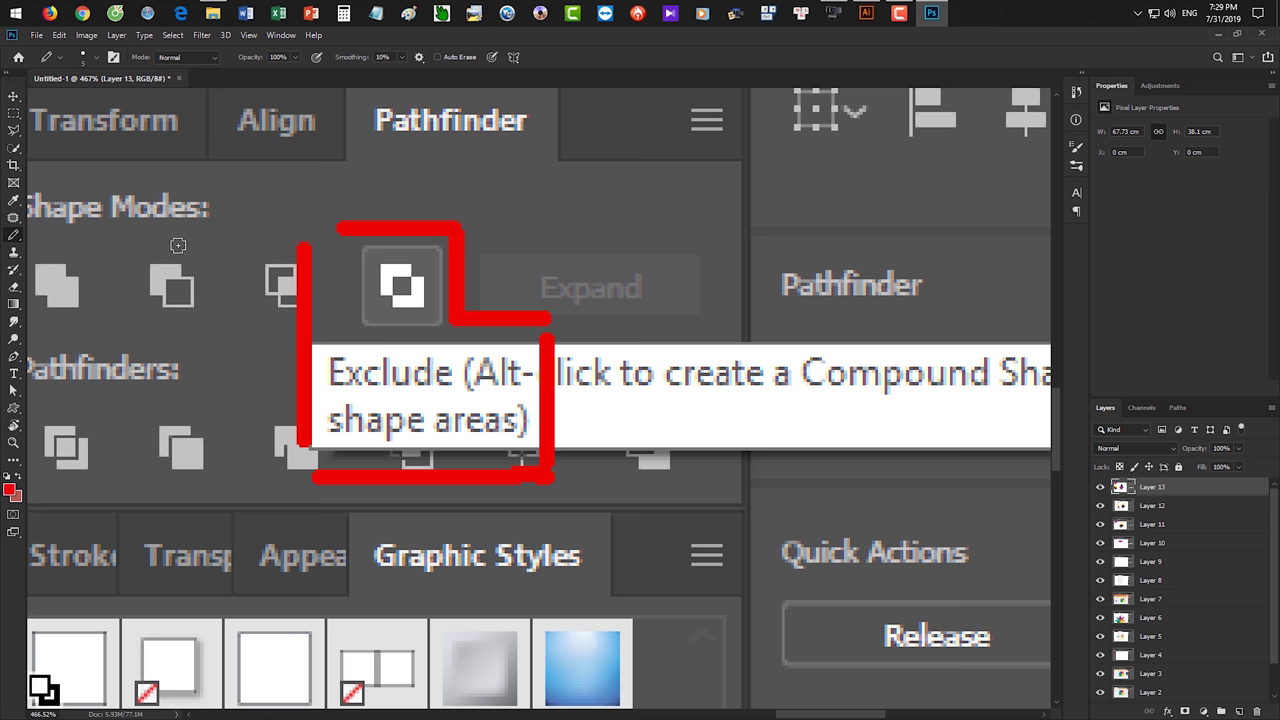
left_click_drag(150, 276, 422, 322)
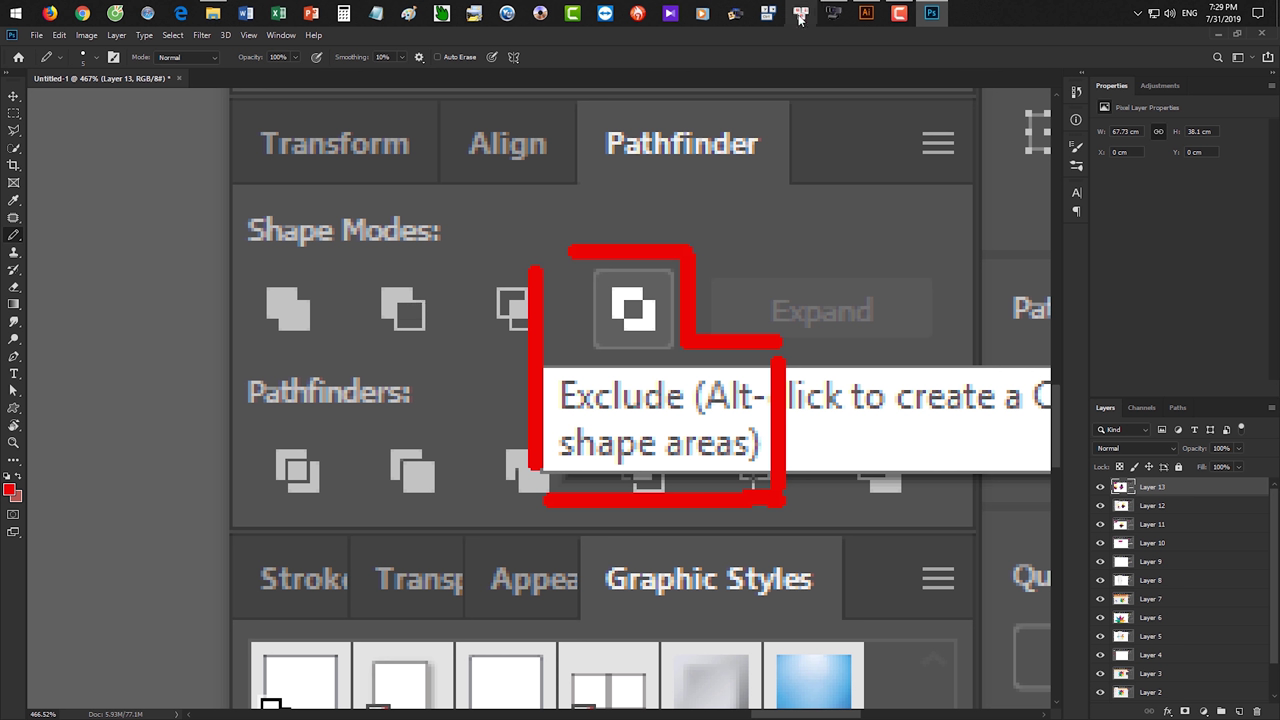
left_click(866, 13)
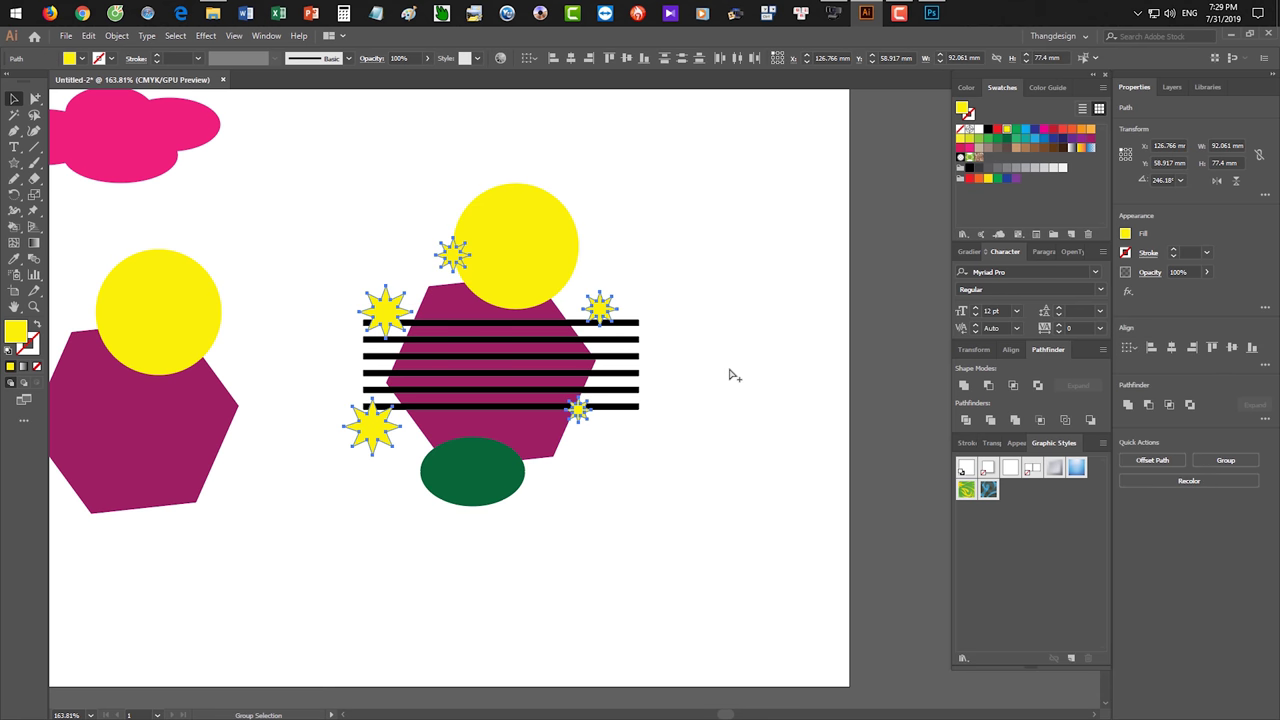
Recolour three stars with brown, blue and light-blue swatches.
left_click(600, 308)
left_click(1006, 148)
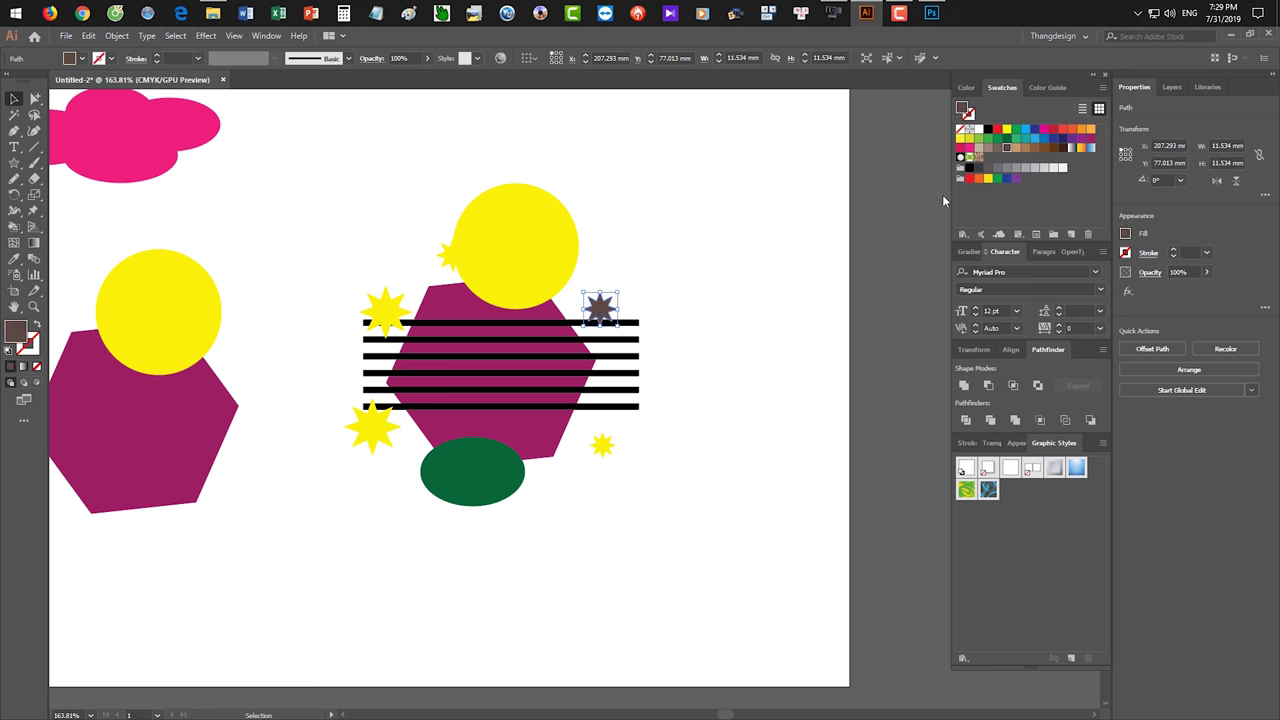
left_click(447, 255)
left_click(1063, 148)
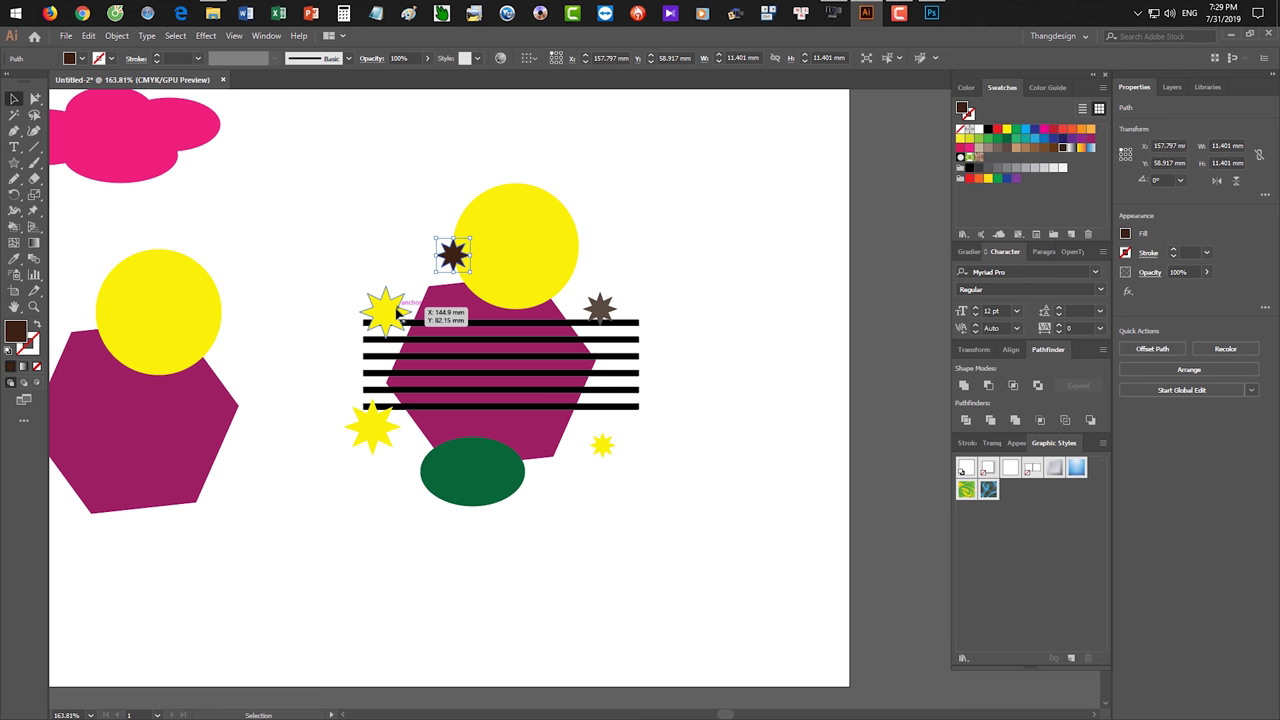
left_click(1034, 130)
left_click(404, 314)
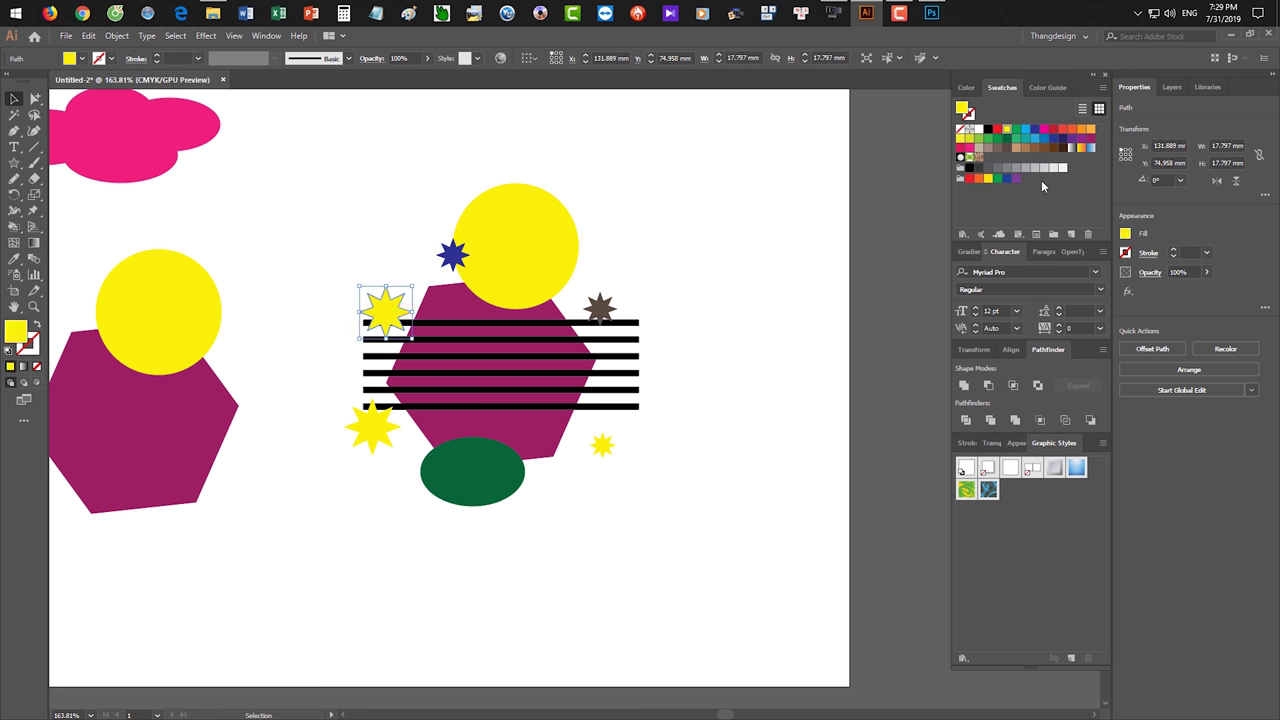
left_click(1038, 140)
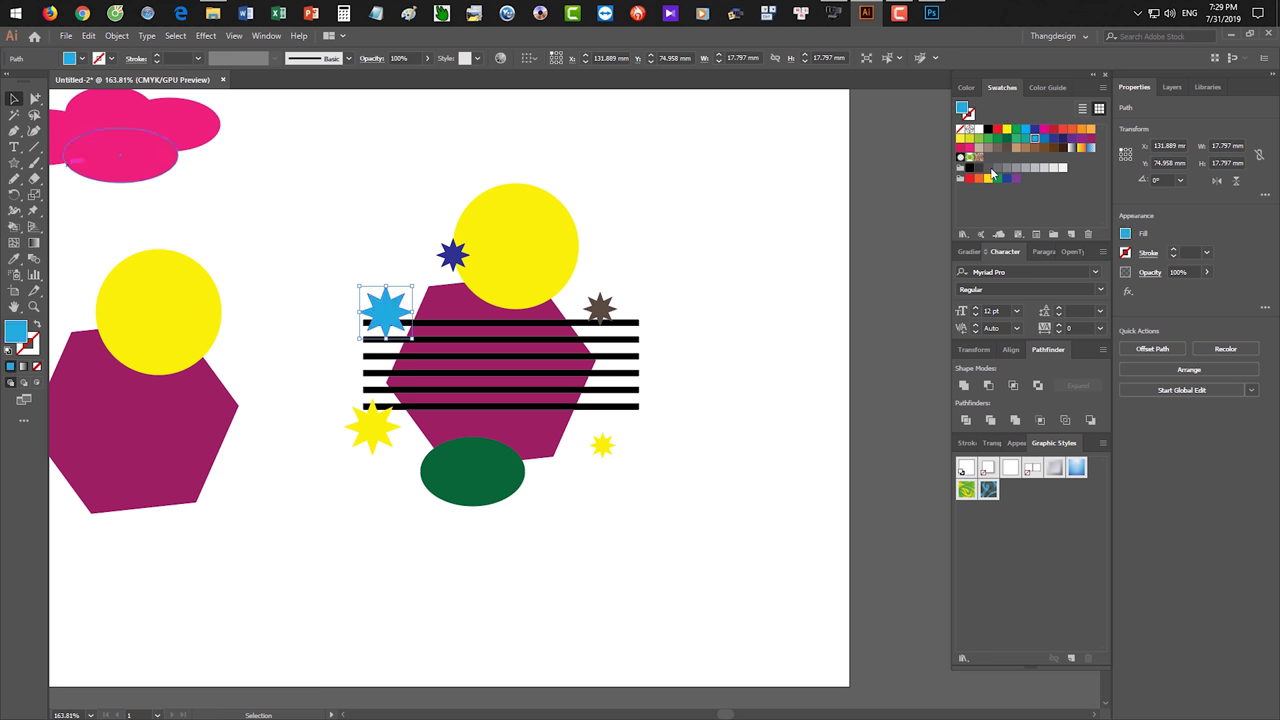
left_click(774, 494)
Move the navy star left, then apply Pathfinder Exclude to all central shapes.
left_click(383, 312)
left_click_drag(452, 255, 418, 249)
left_click(598, 305)
left_click_drag(690, 546, 344, 151)
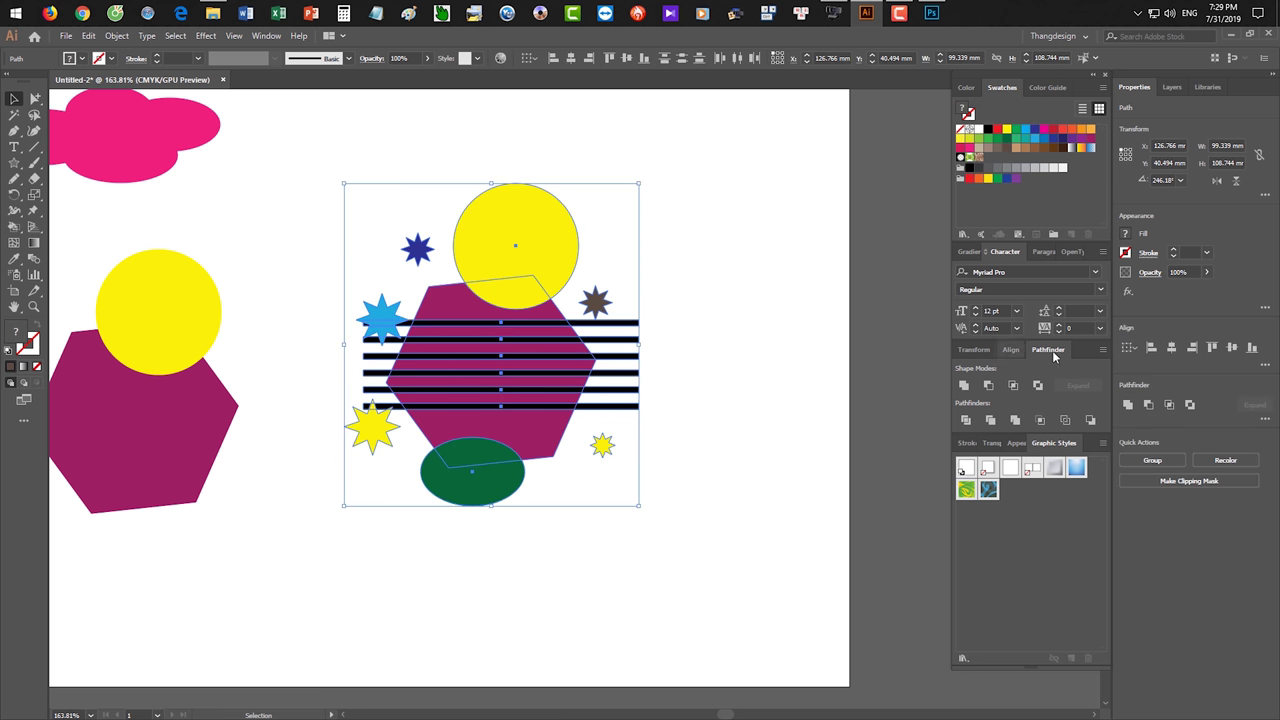
left_click(1037, 385)
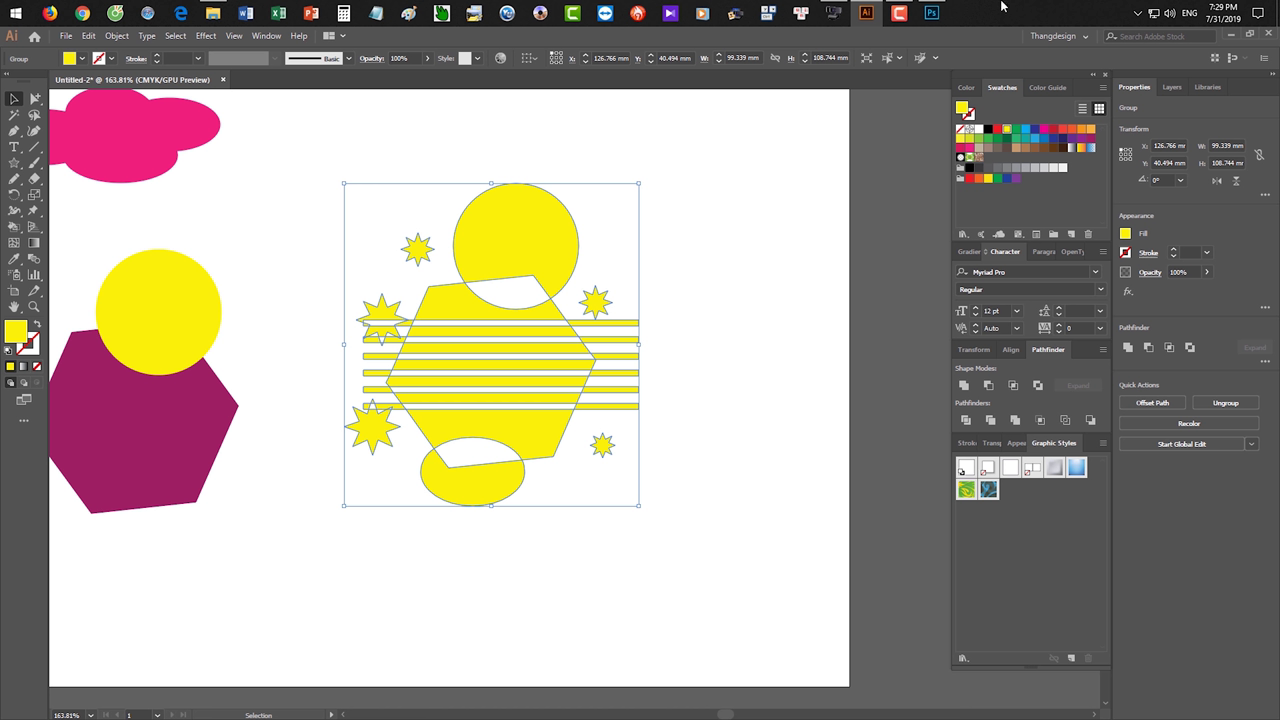
left_click(931, 13)
Underline 'Shape Modes:' in red on the Pathfinder capture, then return to Illustrator.
left_click_drag(235, 267, 482, 267)
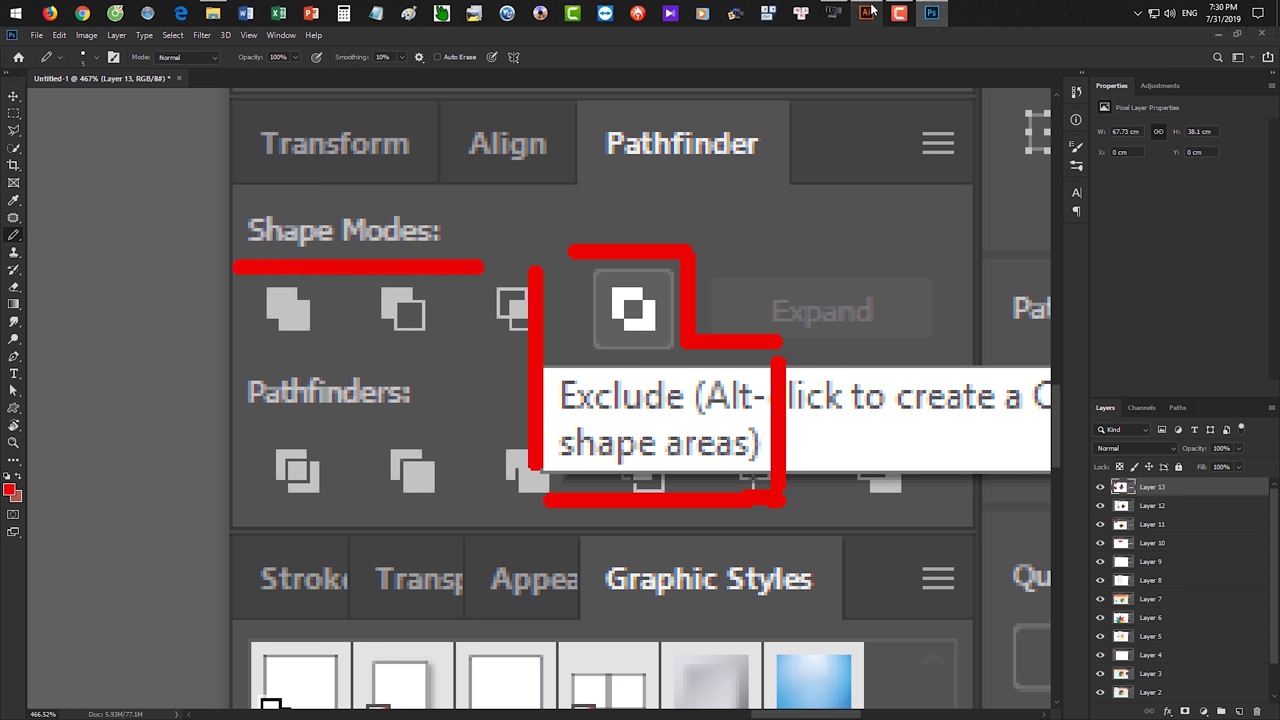
left_click(868, 12)
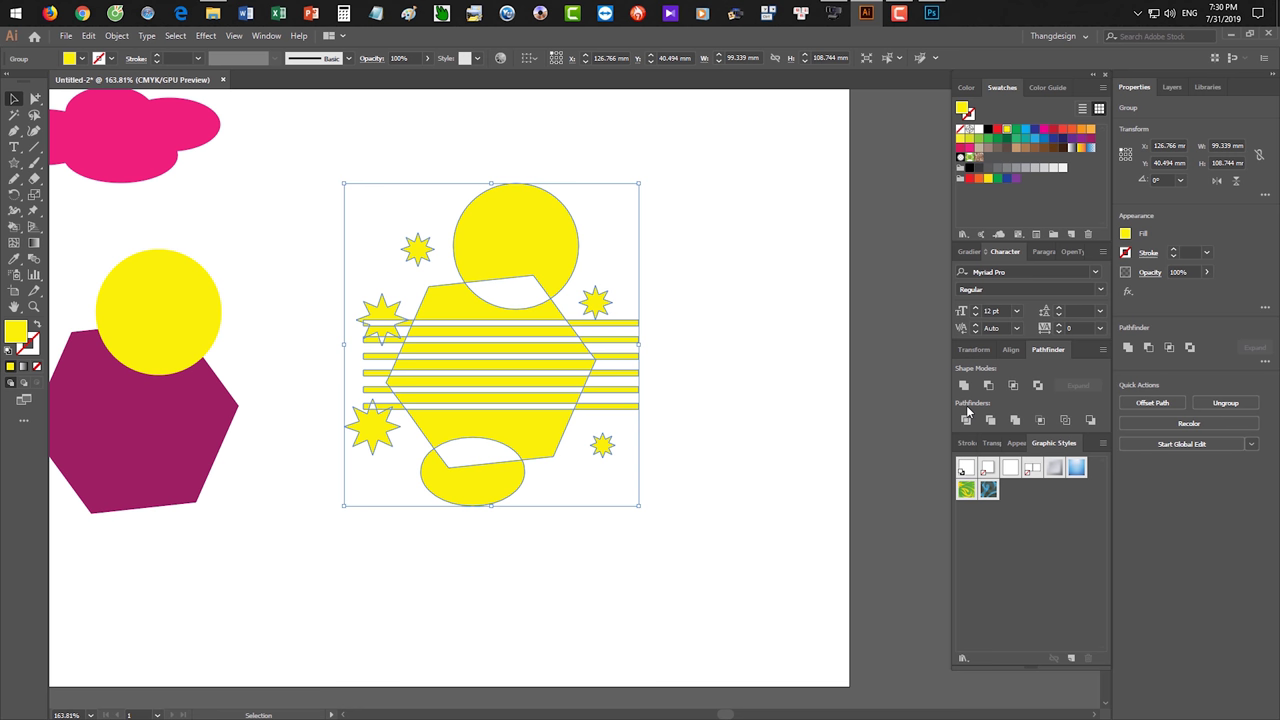
Close the practice document without saving and open 'Lesson04 Logos & Book.ai' from File Explorer.
key("ctrl+w")
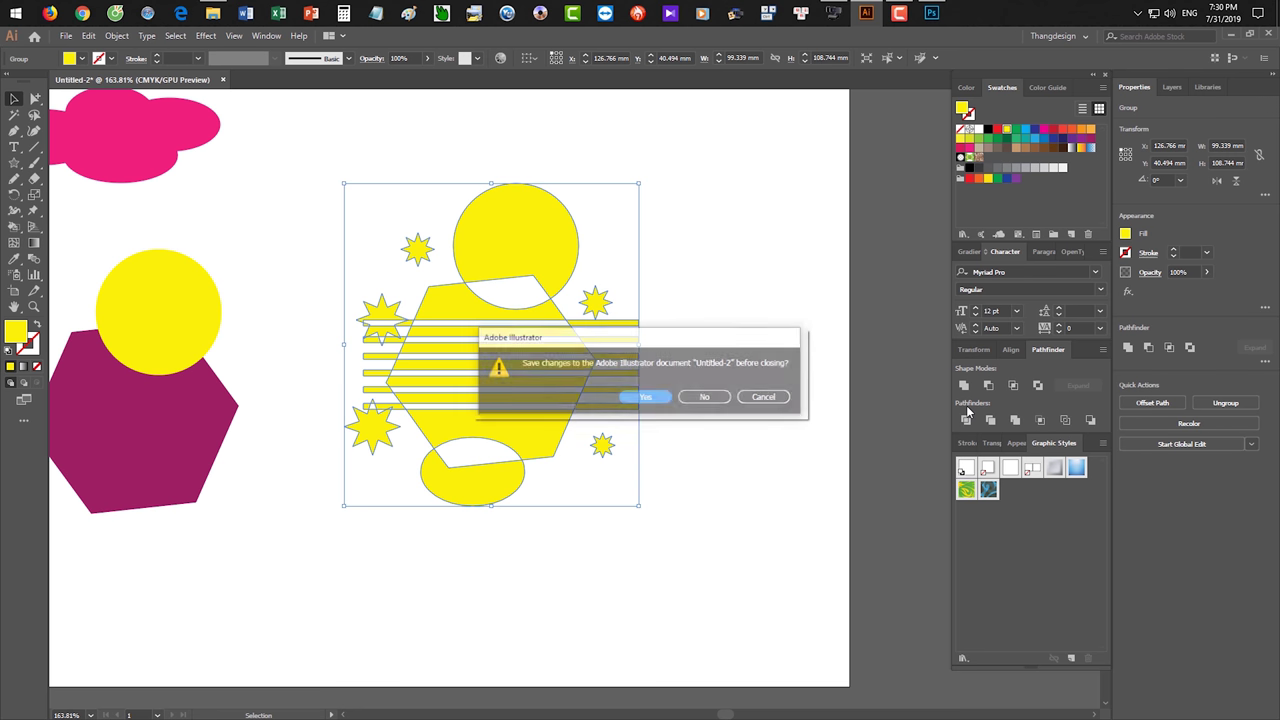
key("n")
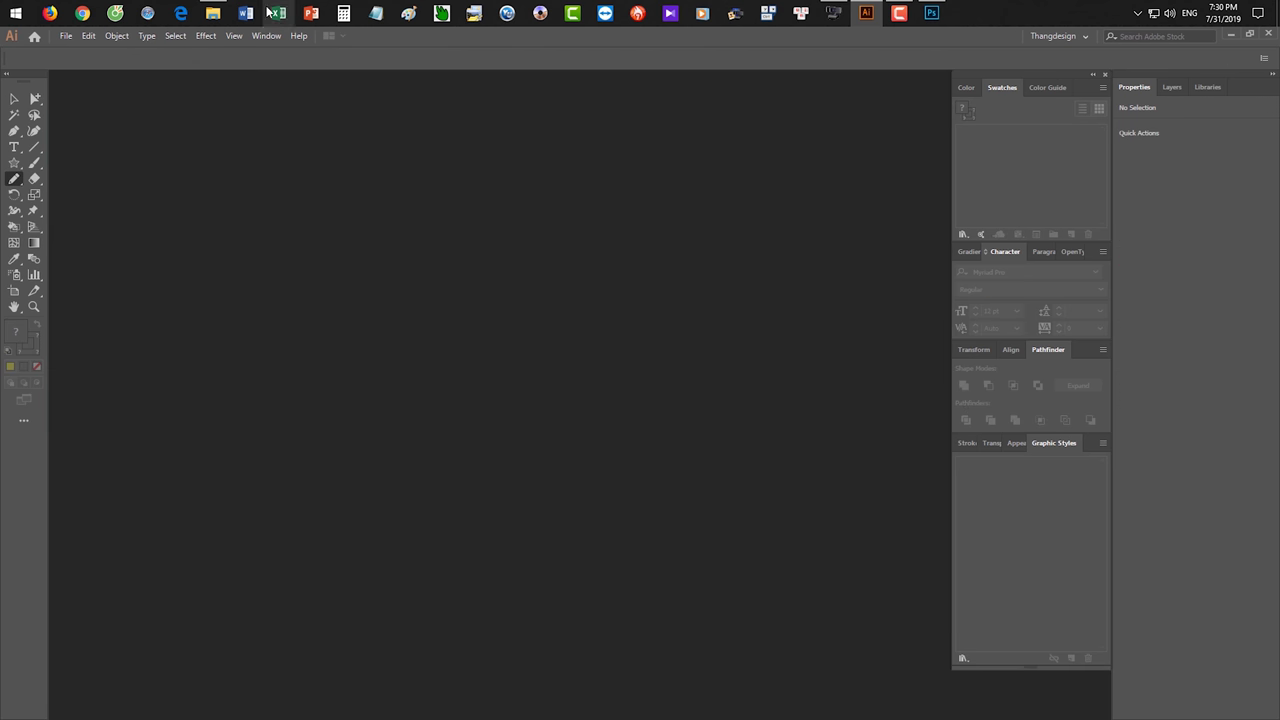
left_click(213, 13)
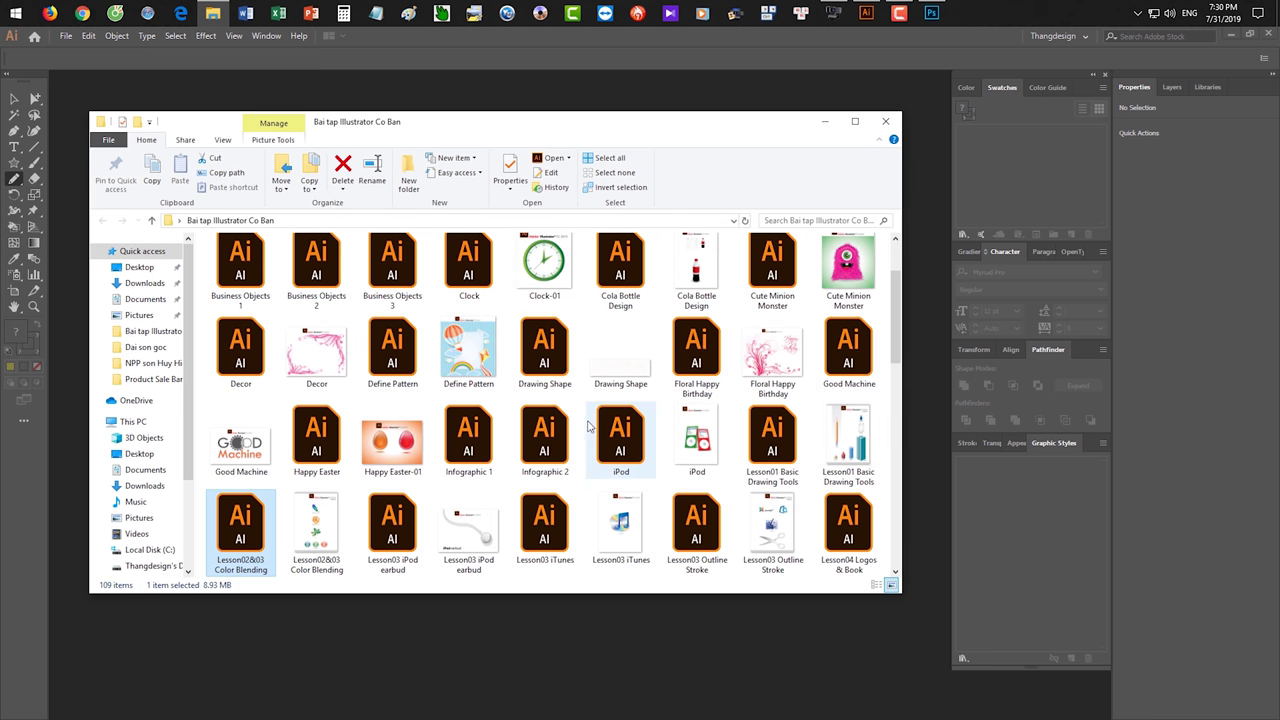
scroll(589, 427, "up", 2)
scroll(589, 427, "down", 3)
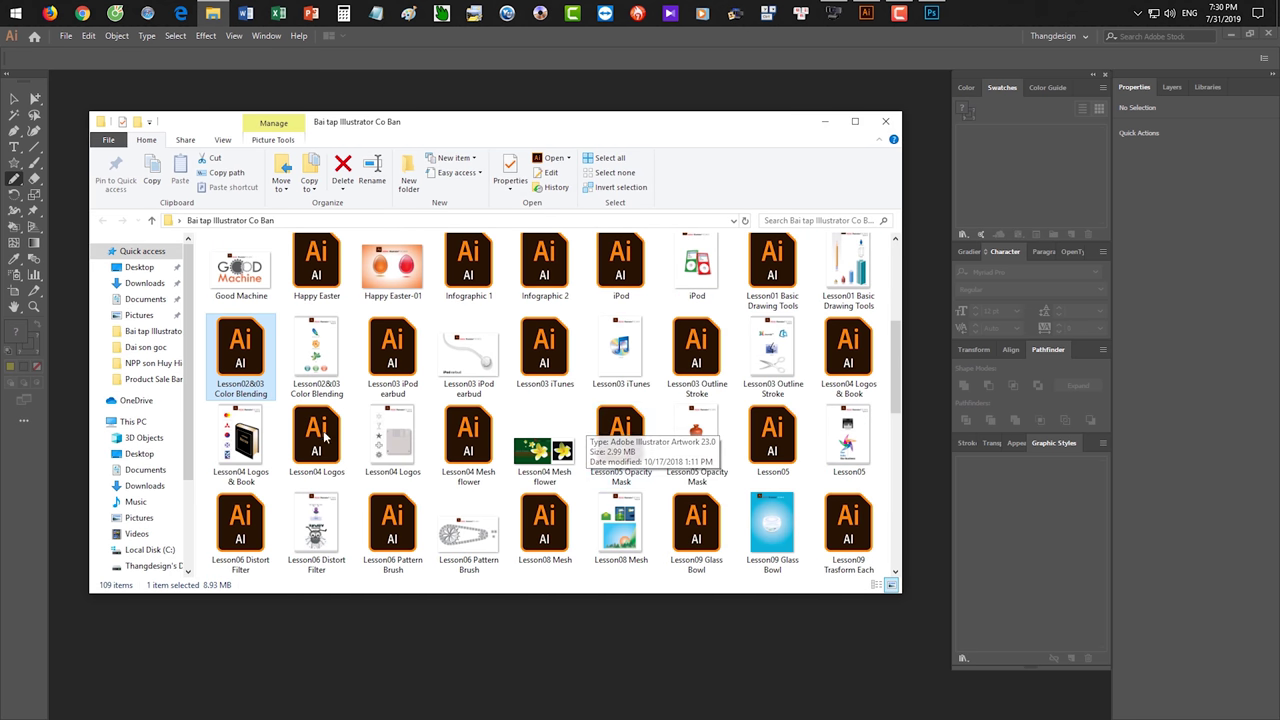
double_click(848, 348)
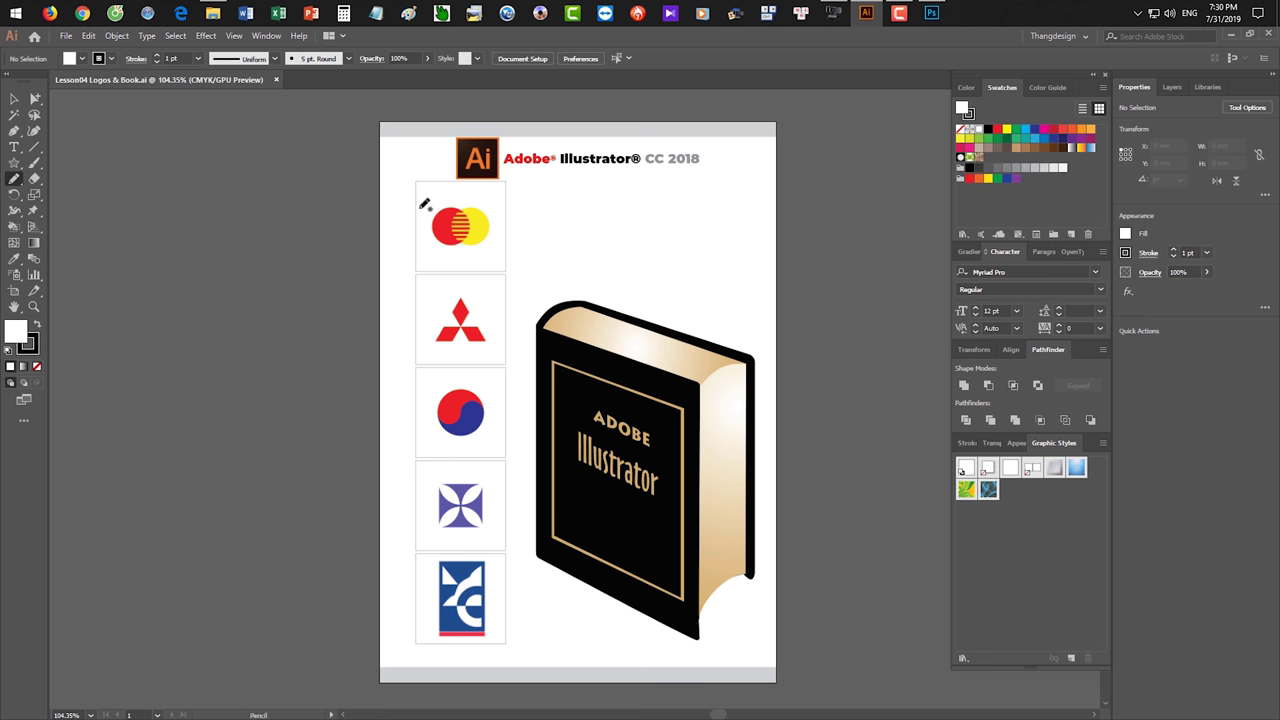
Zoom in and centre the view on the red and yellow striped circle logo.
mouse_move(417, 197)
left_mouse_down()
mouse_move(536, 268)
mouse_move(649, 294)
mouse_move(443, 354)
mouse_move(477, 400)
mouse_move(557, 383)
left_mouse_up()
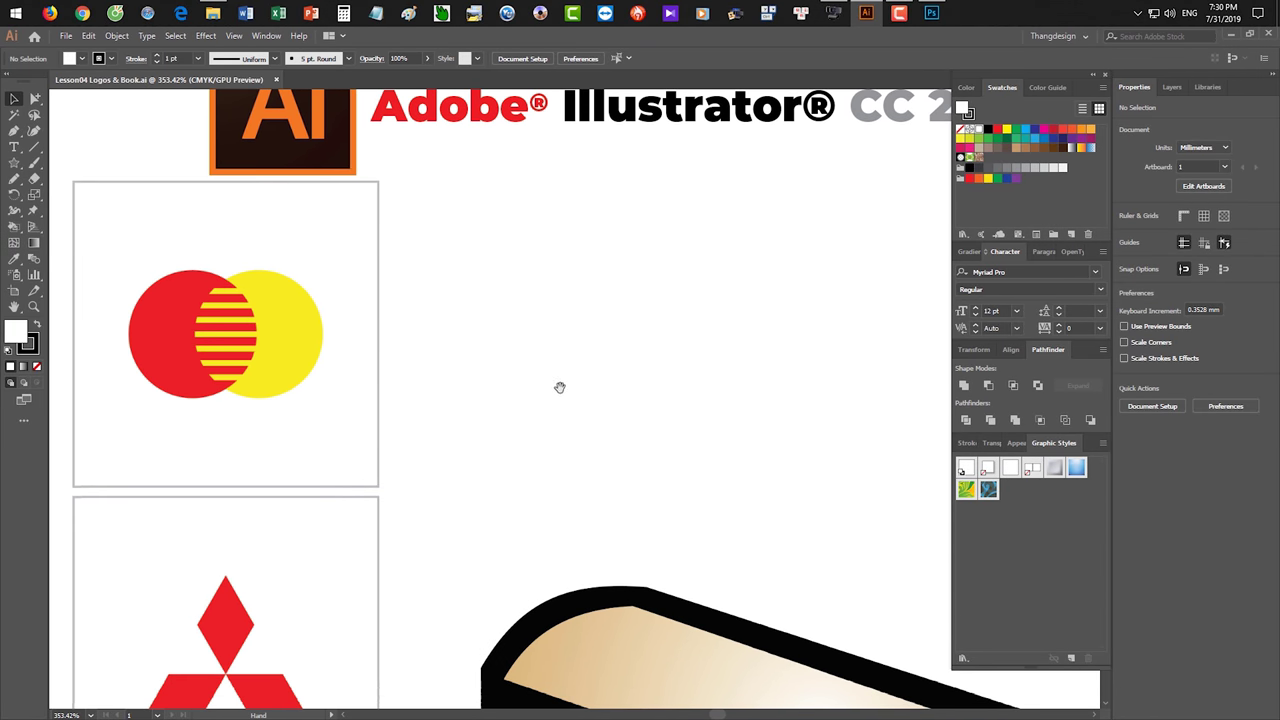
left_click_drag(308, 364, 528, 337)
scroll(528, 337, "up", 1)
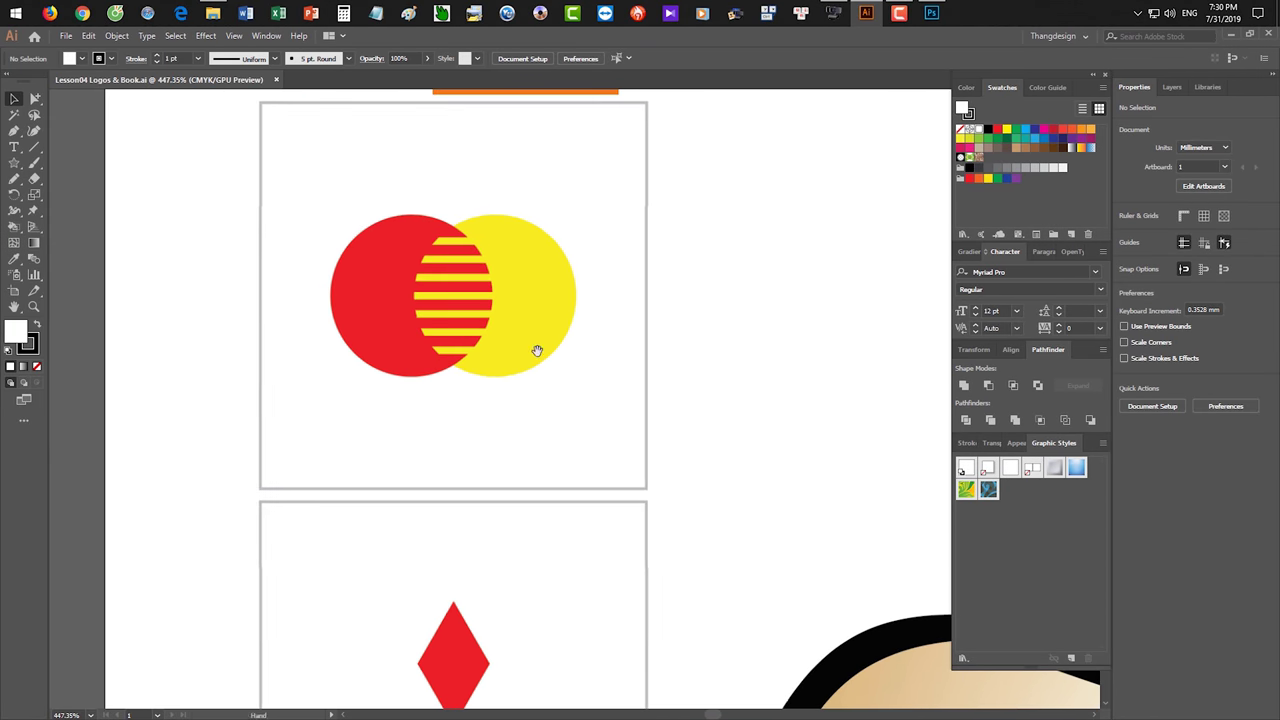
scroll(486, 366, "up", 1)
left_click_drag(539, 386, 447, 406)
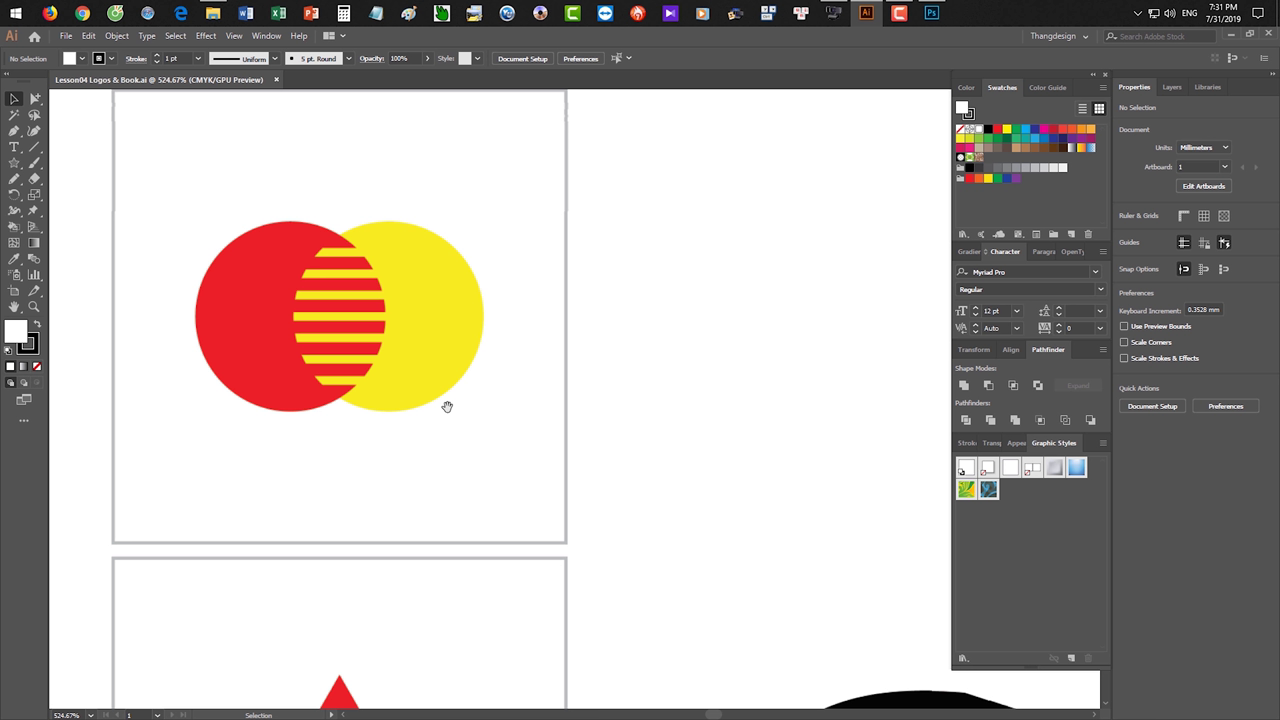
scroll(417, 366, "up", 2)
left_click_drag(454, 357, 548, 355)
key("space")
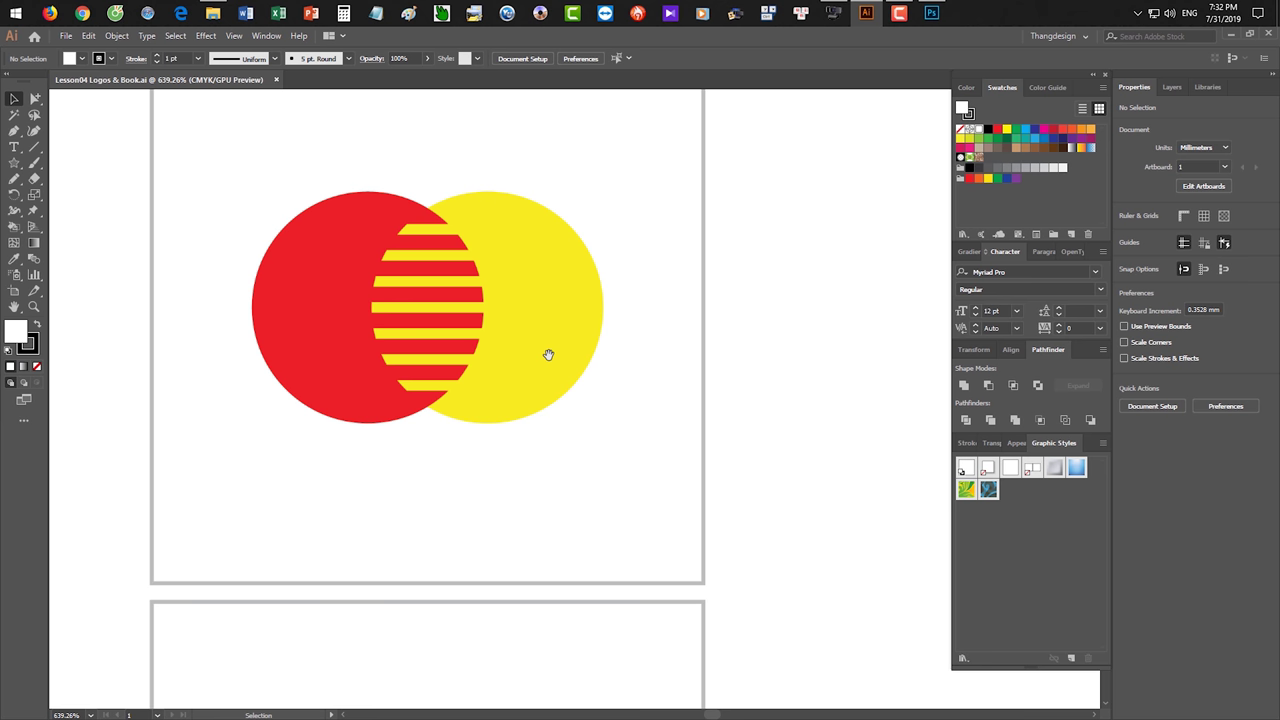
left_click_drag(548, 355, 481, 375)
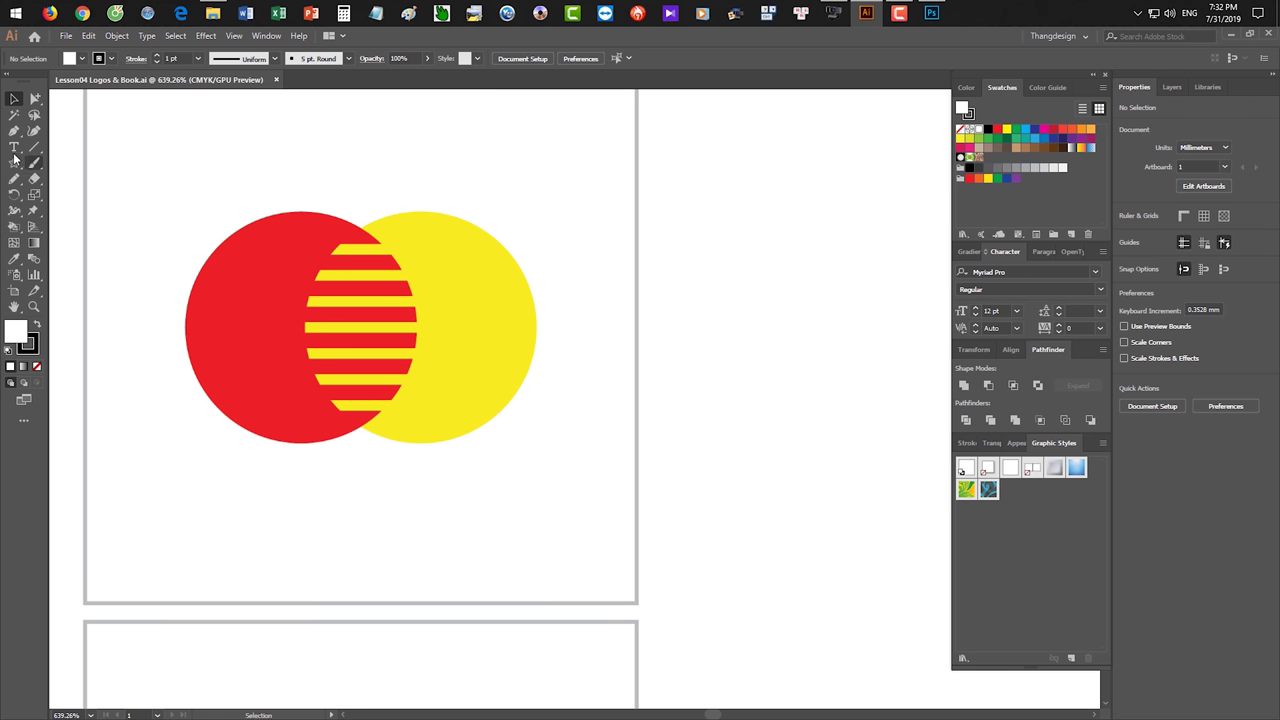
Draw a 19.579 mm red circle with no stroke right of the reference logo.
left_click(14, 163)
left_click(70, 194)
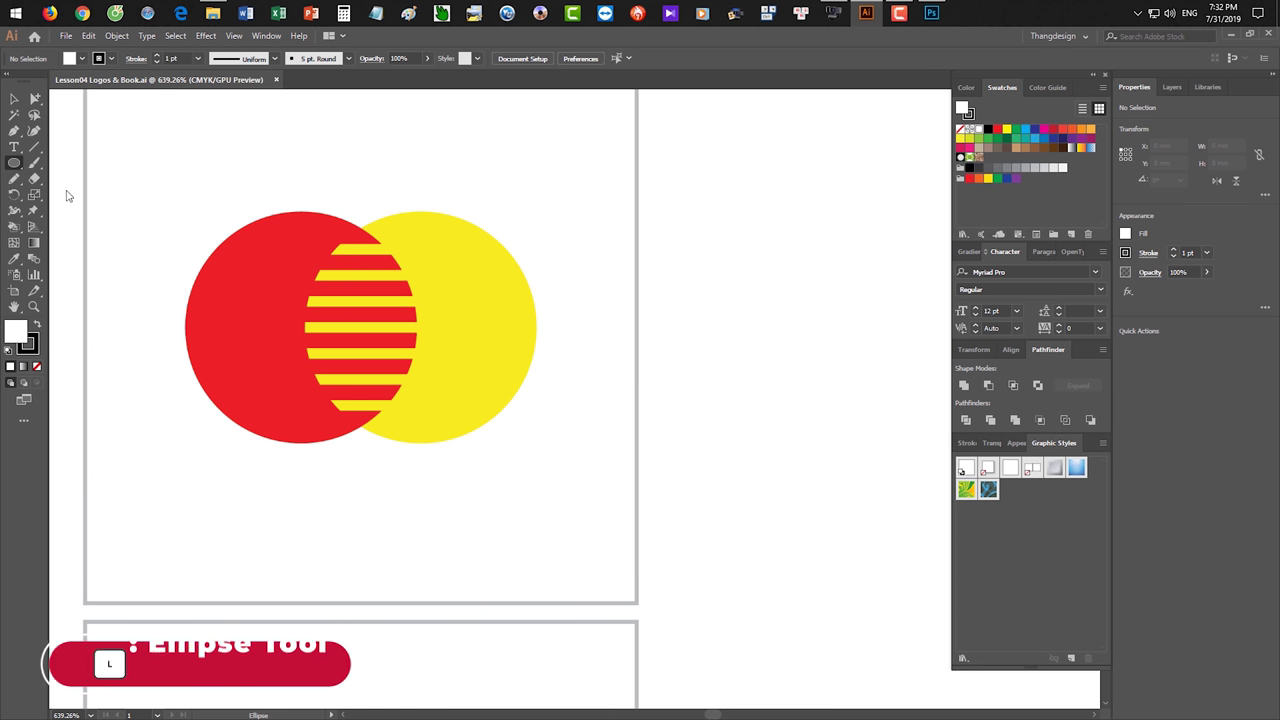
key("x")
key("slash")
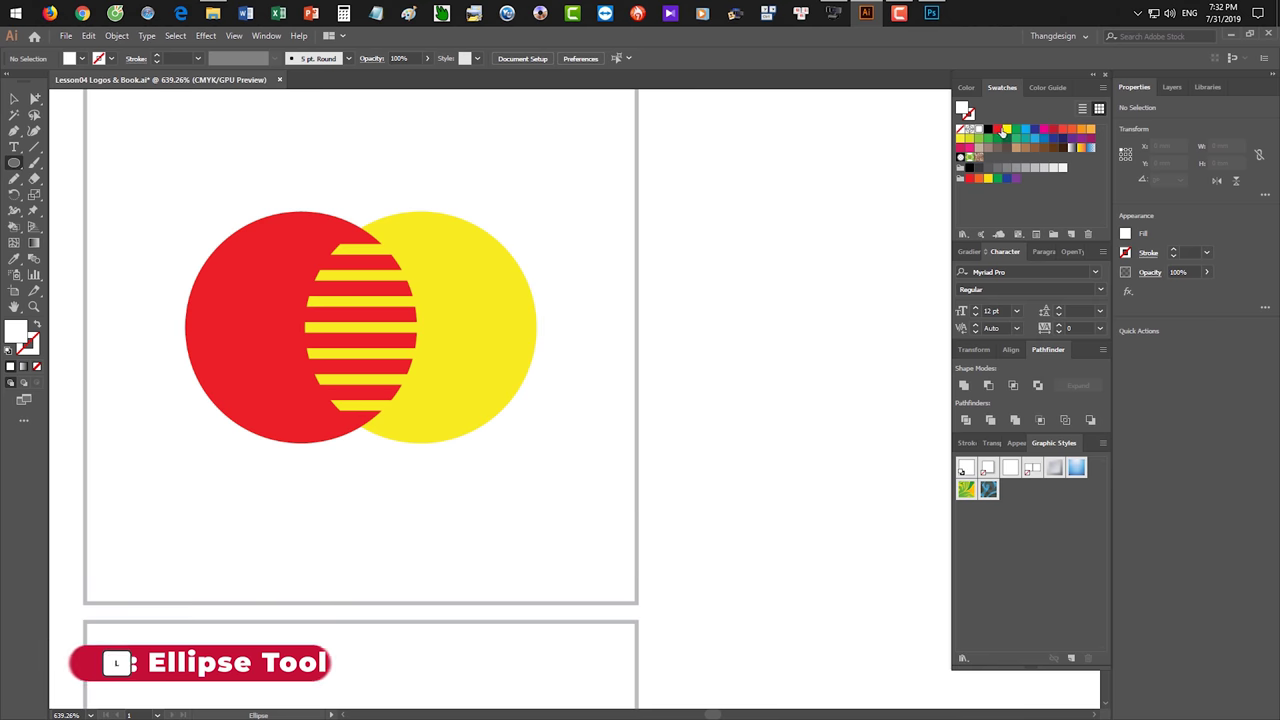
left_click(997, 129)
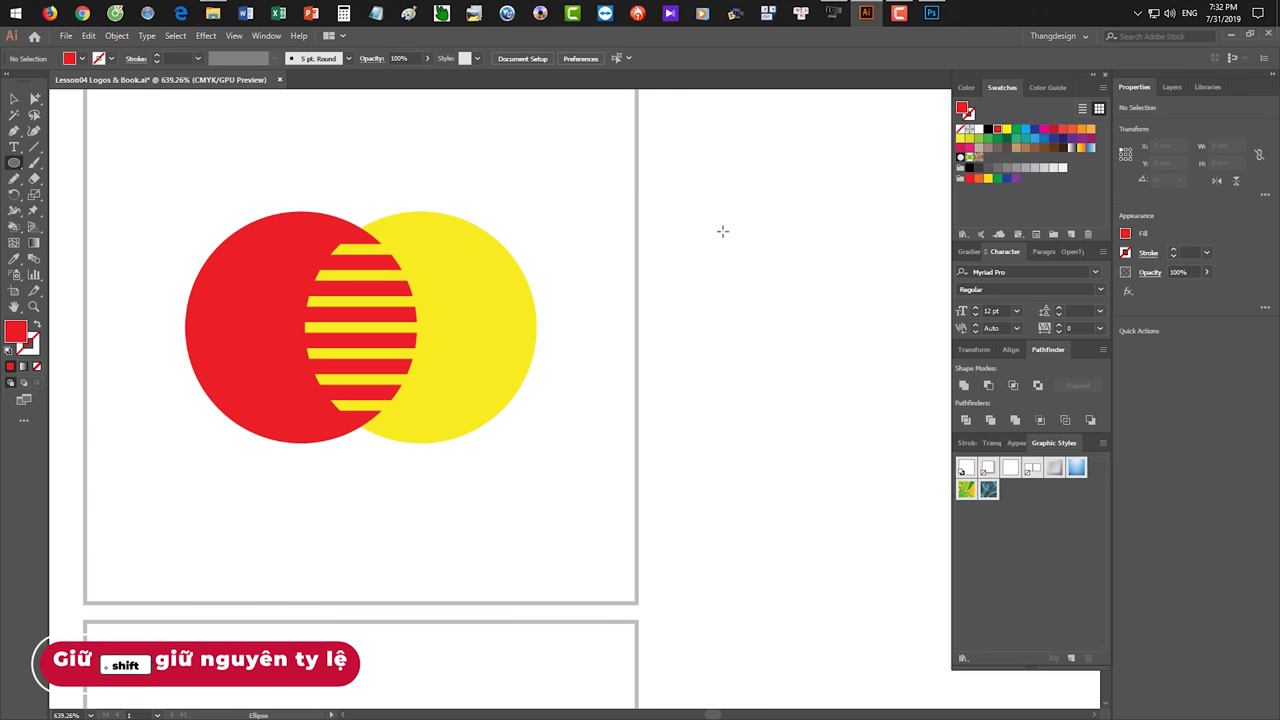
left_click_drag(609, 228, 835, 441)
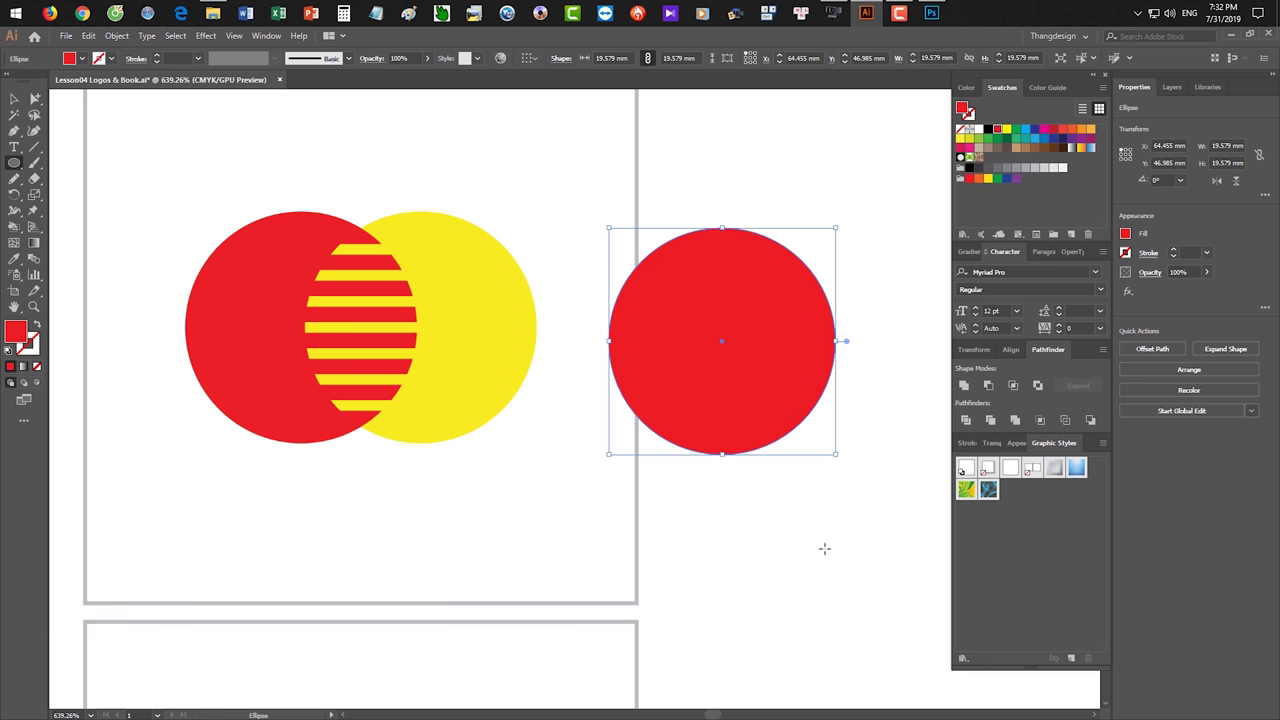
Add an overlapping yellow copy to its right, keeping the red circle in front.
key("v")
left_click_drag(594, 329, 703, 340)
left_click(1006, 128)
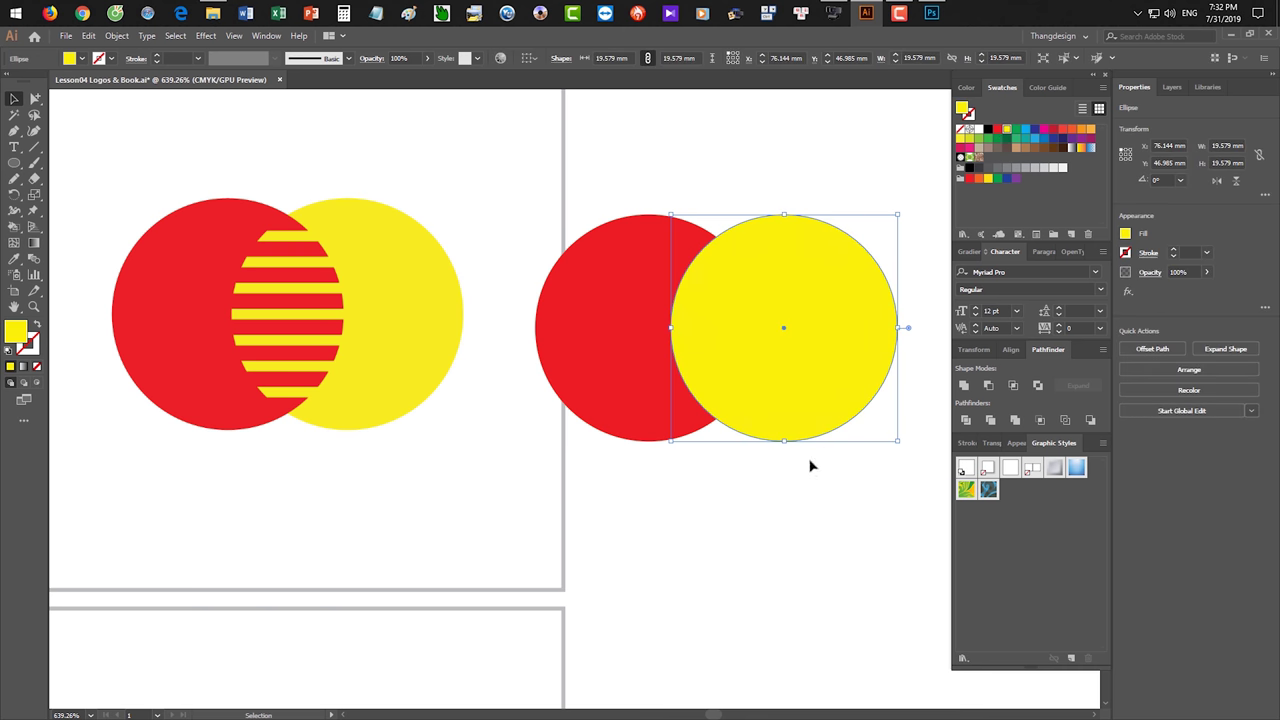
left_click(686, 518)
left_click(637, 405)
key("ctrl+shift+bracketright")
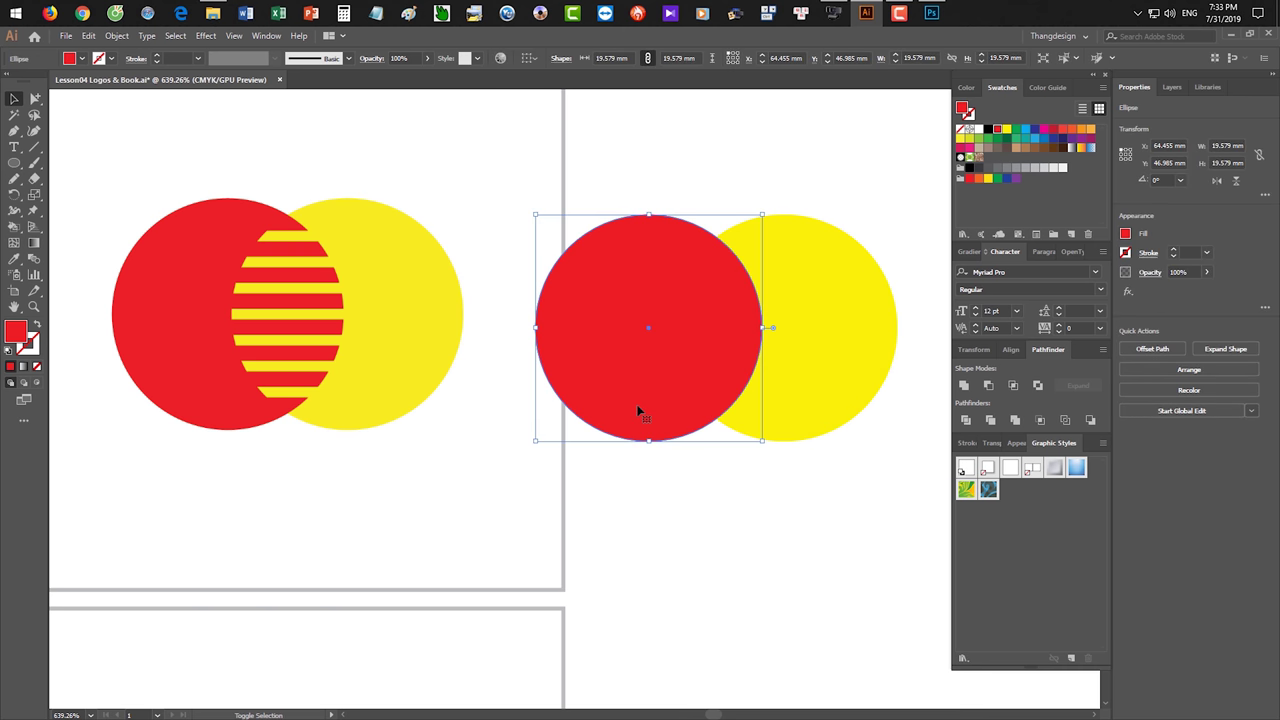
left_click(680, 498)
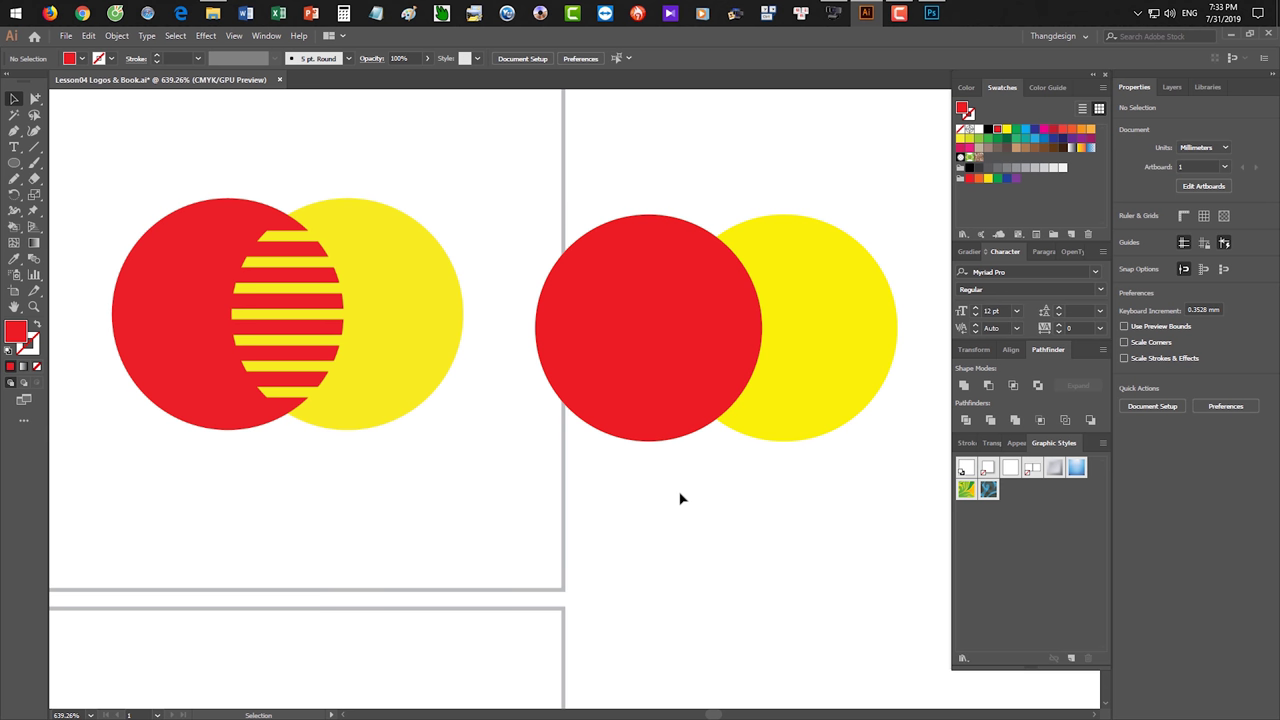
Try intersecting the two right-hand circles, then undo back to the two circles.
scroll(600, 470, "left", 1)
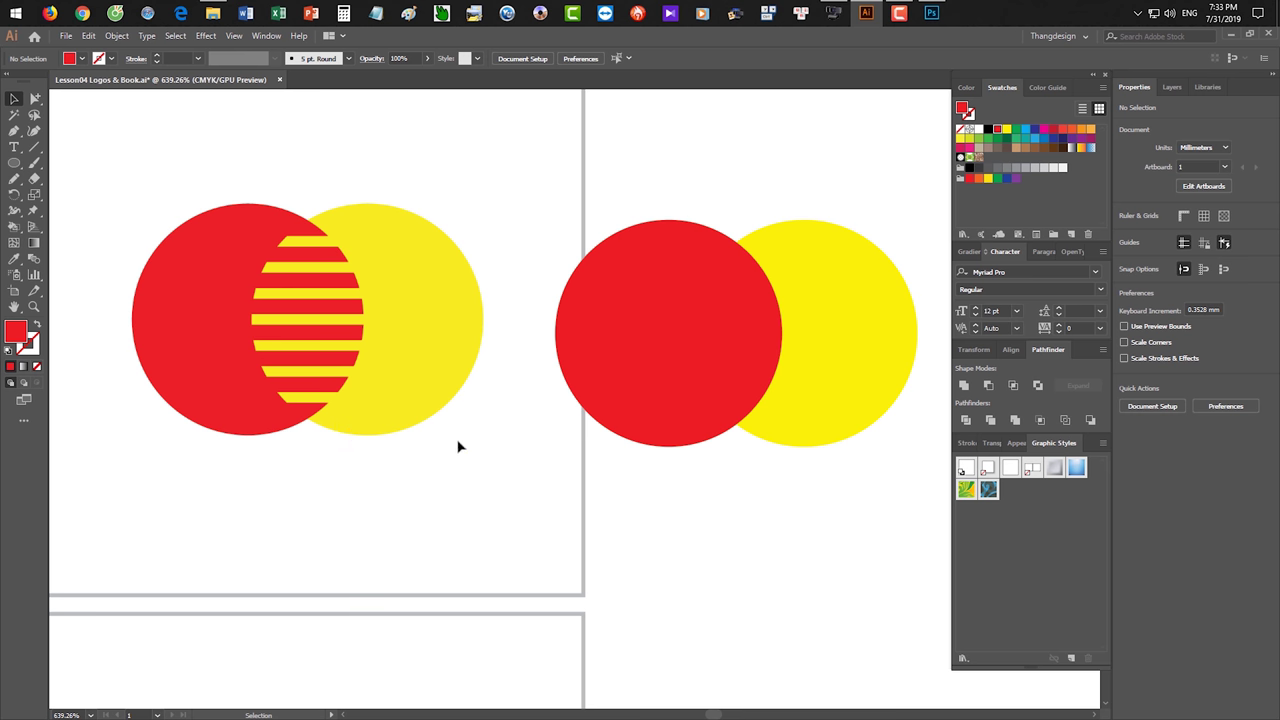
left_click_drag(655, 241, 760, 322)
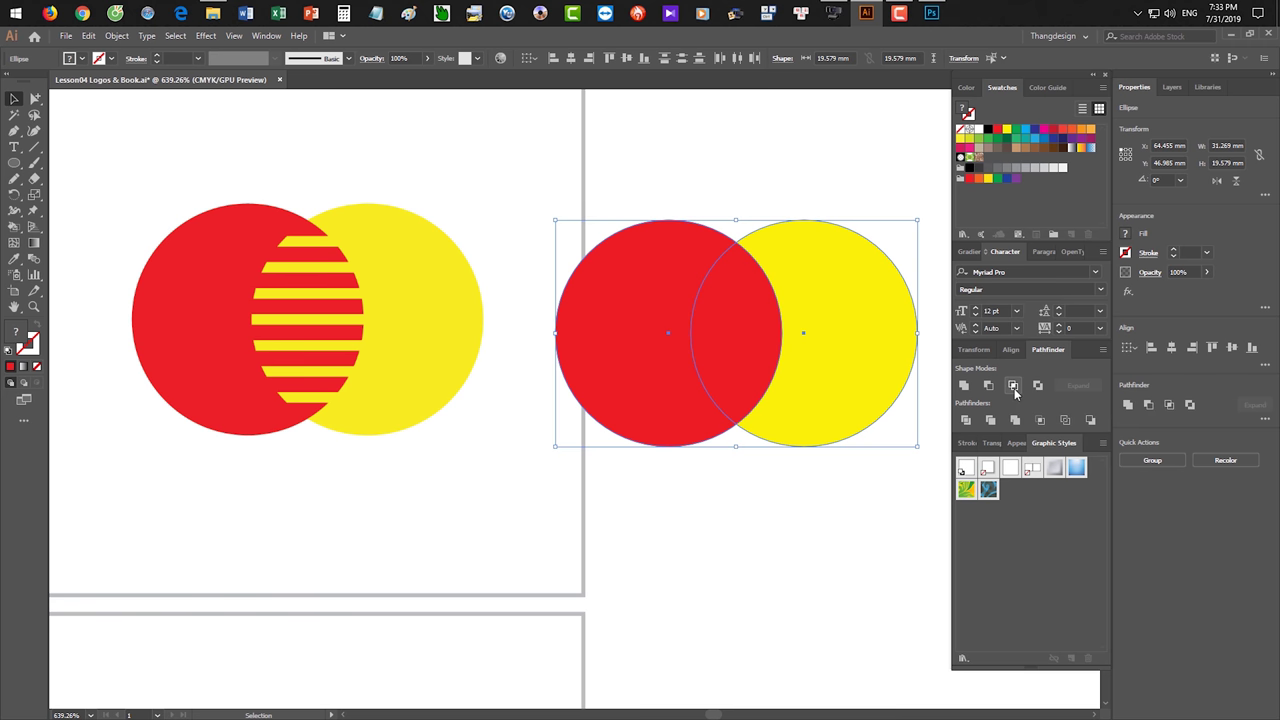
left_click(1014, 389)
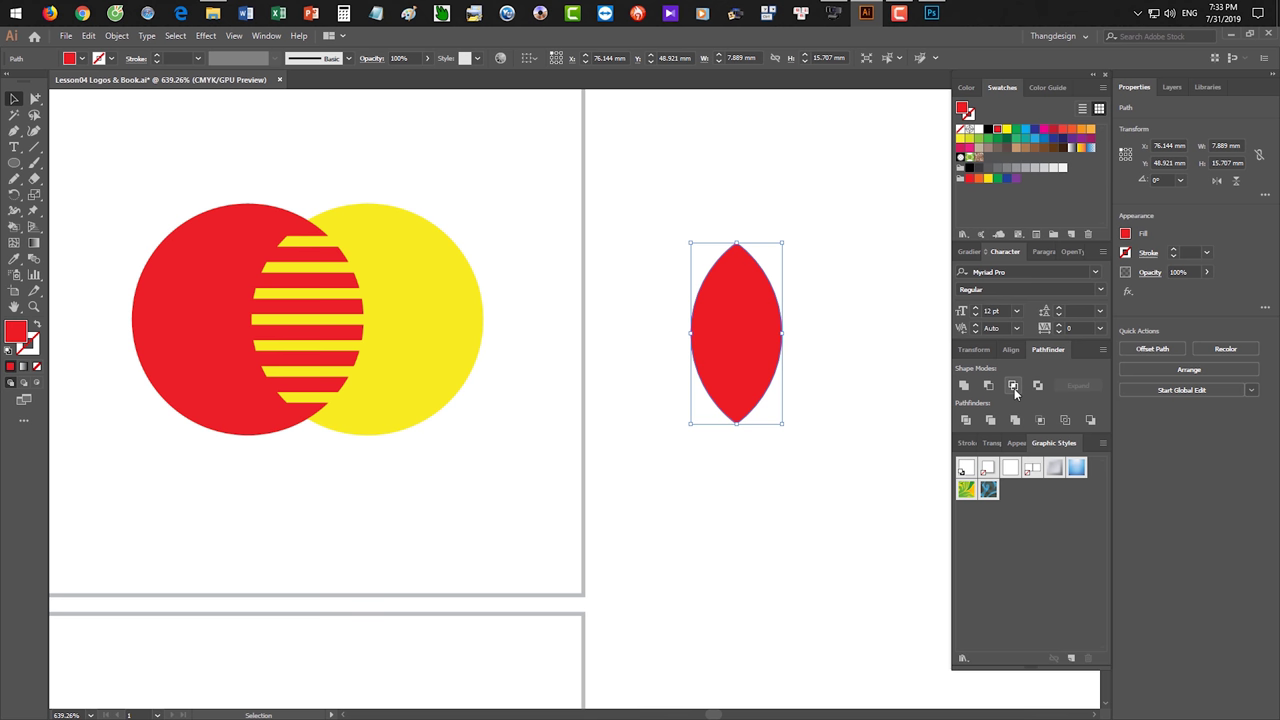
key("ctrl+z")
Copy both circles, paste them in place, and intersect the copies into a lens shape.
left_click_drag(836, 519, 685, 410)
key("ctrl+c")
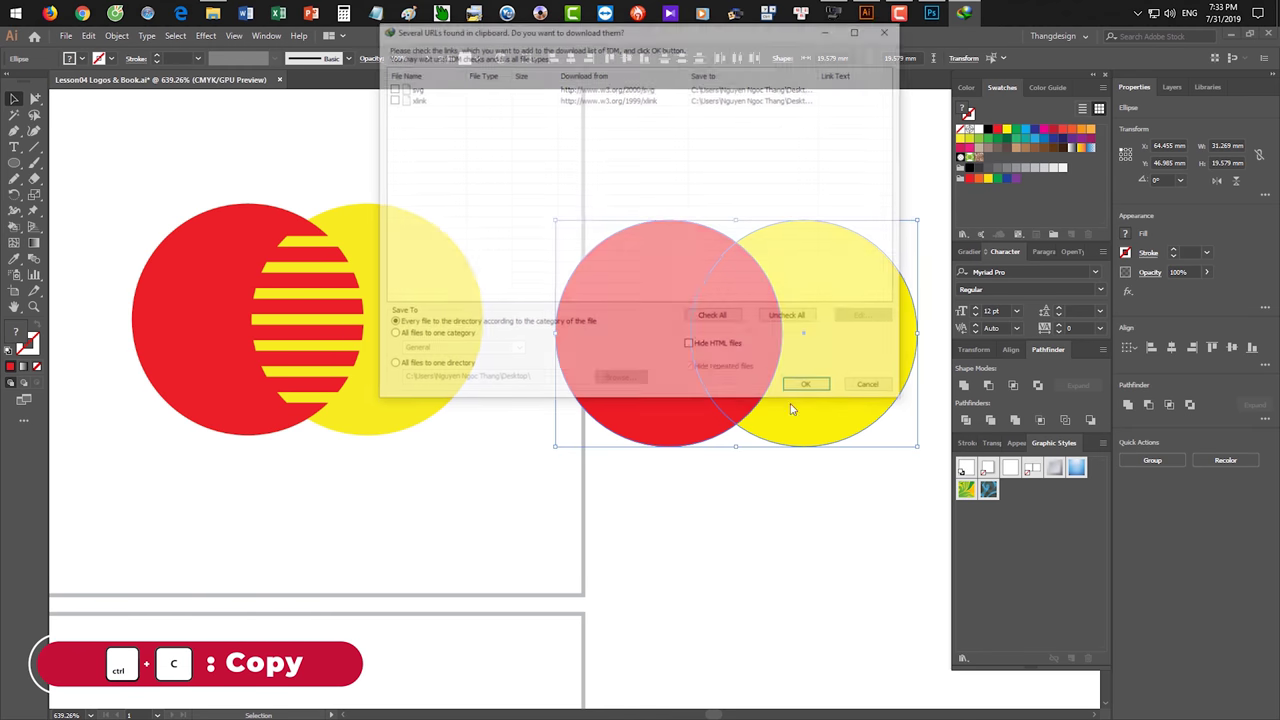
left_click(866, 394)
left_click(857, 529)
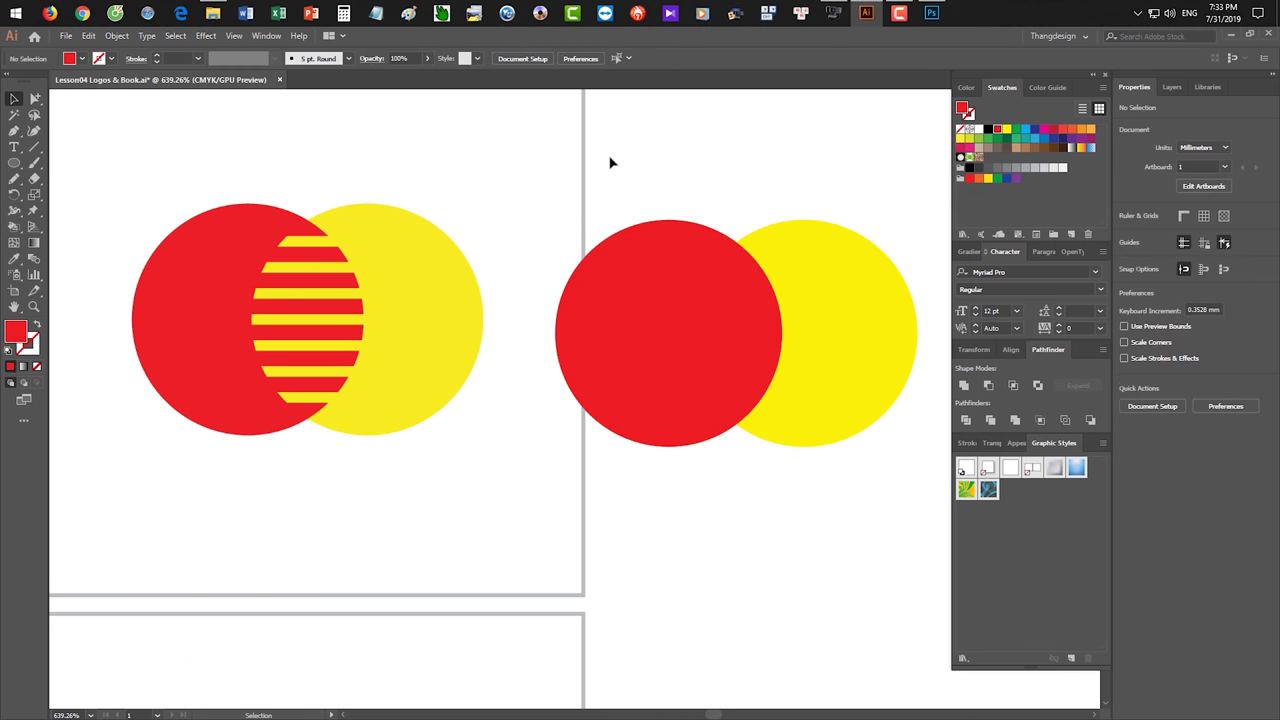
key("ctrl+f")
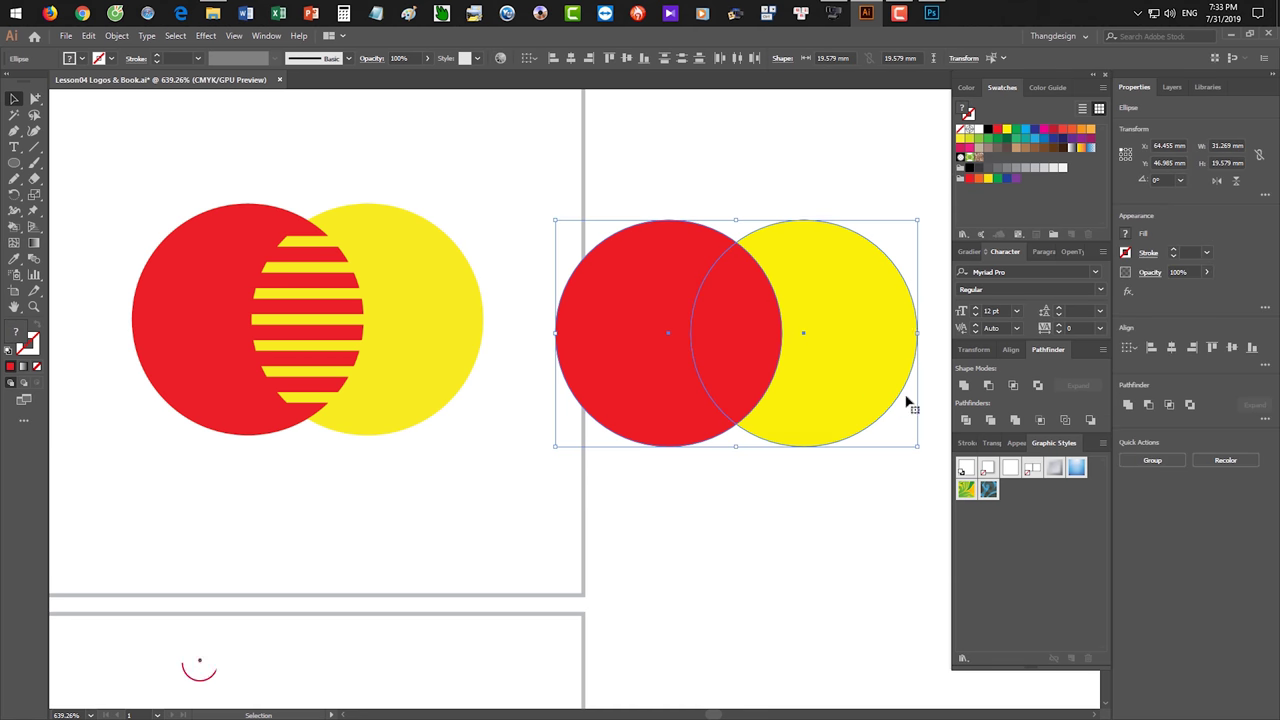
left_click(1013, 385)
left_click(803, 520)
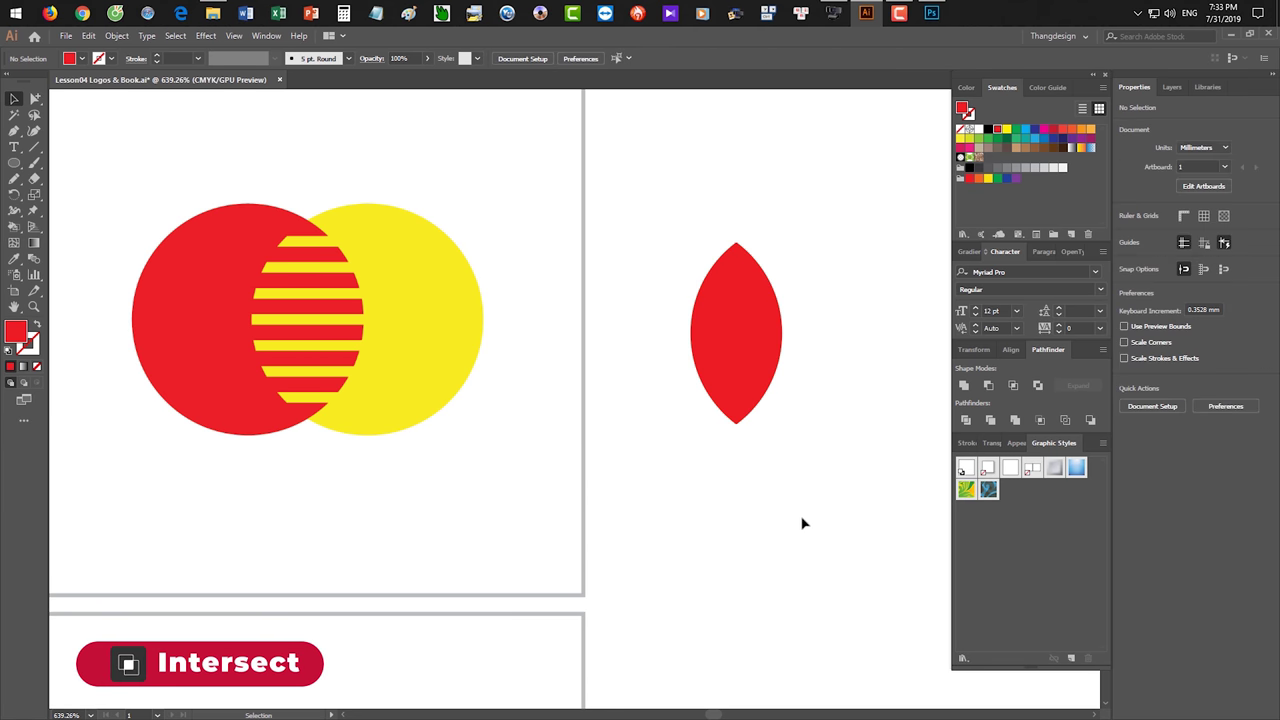
Recolour the red lens shape with the yellow swatch.
left_click_drag(769, 501, 752, 490)
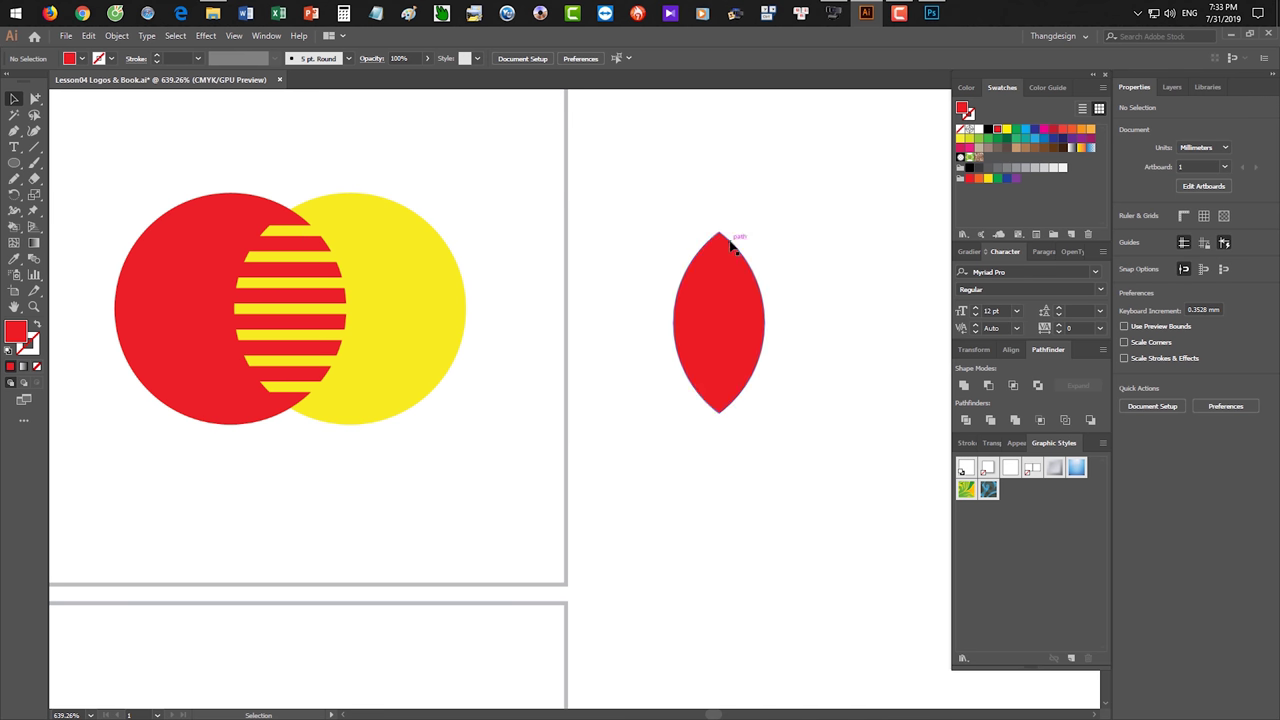
left_click(728, 284)
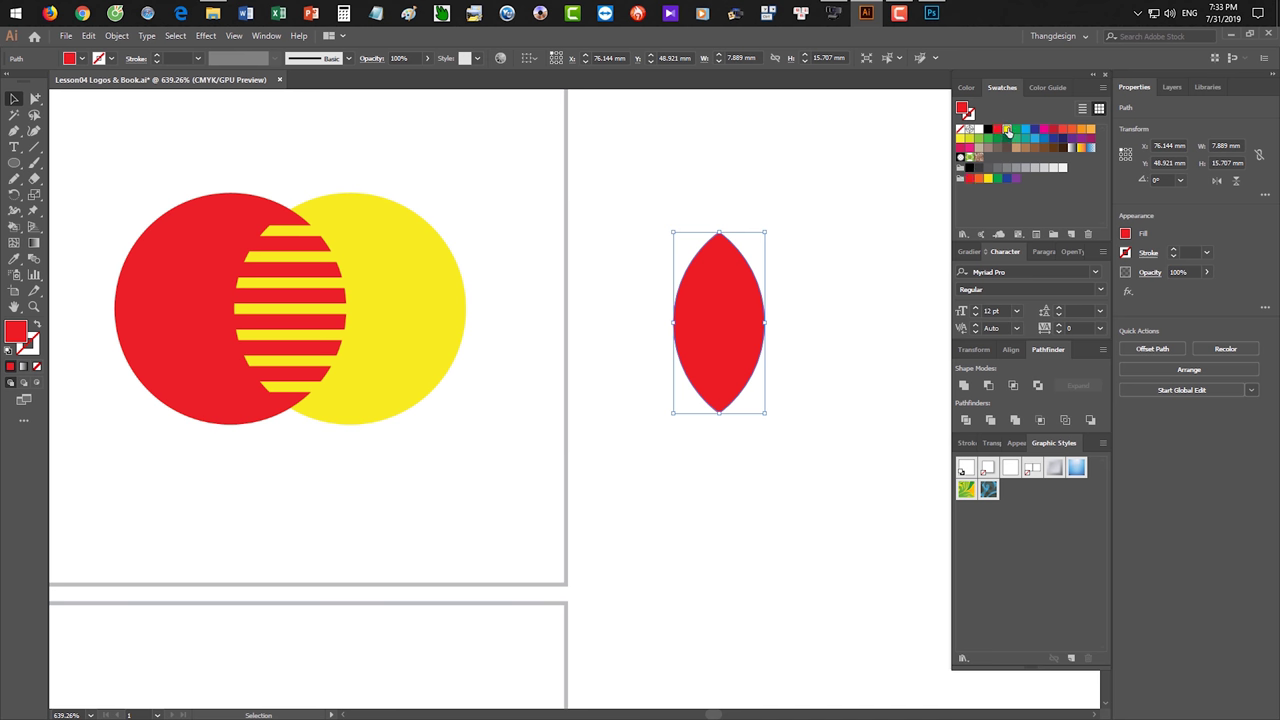
left_click(1006, 129)
left_click(519, 218)
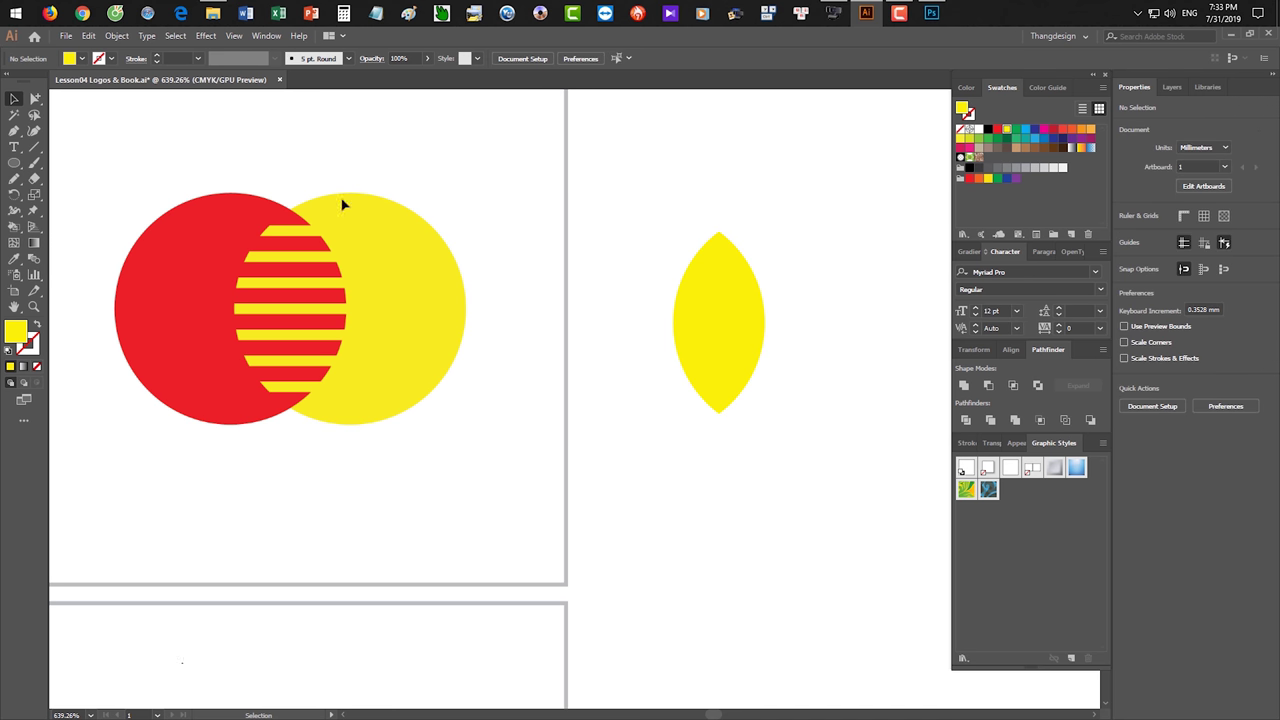
key("m")
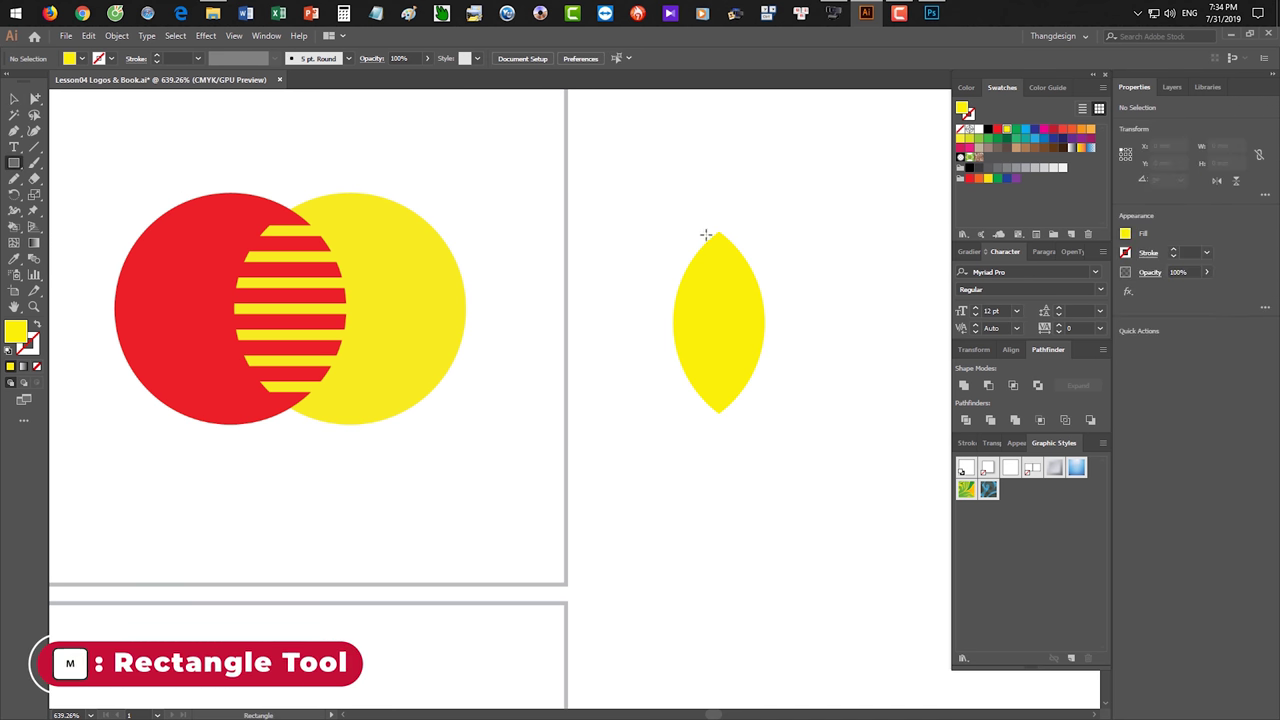
Draw a thin black bar at the lens tip, overhanging its left side.
left_click_drag(880, 237, 915, 237)
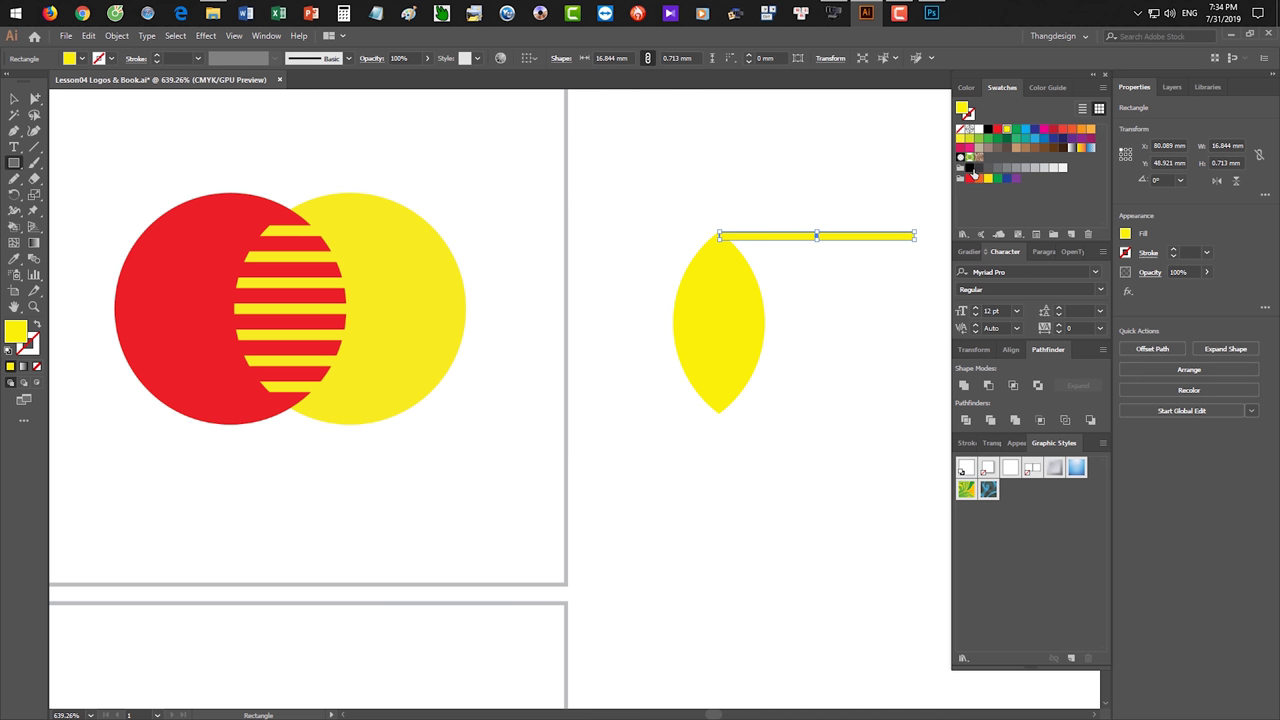
left_click(969, 168)
key("v")
left_click_drag(846, 235, 772, 236)
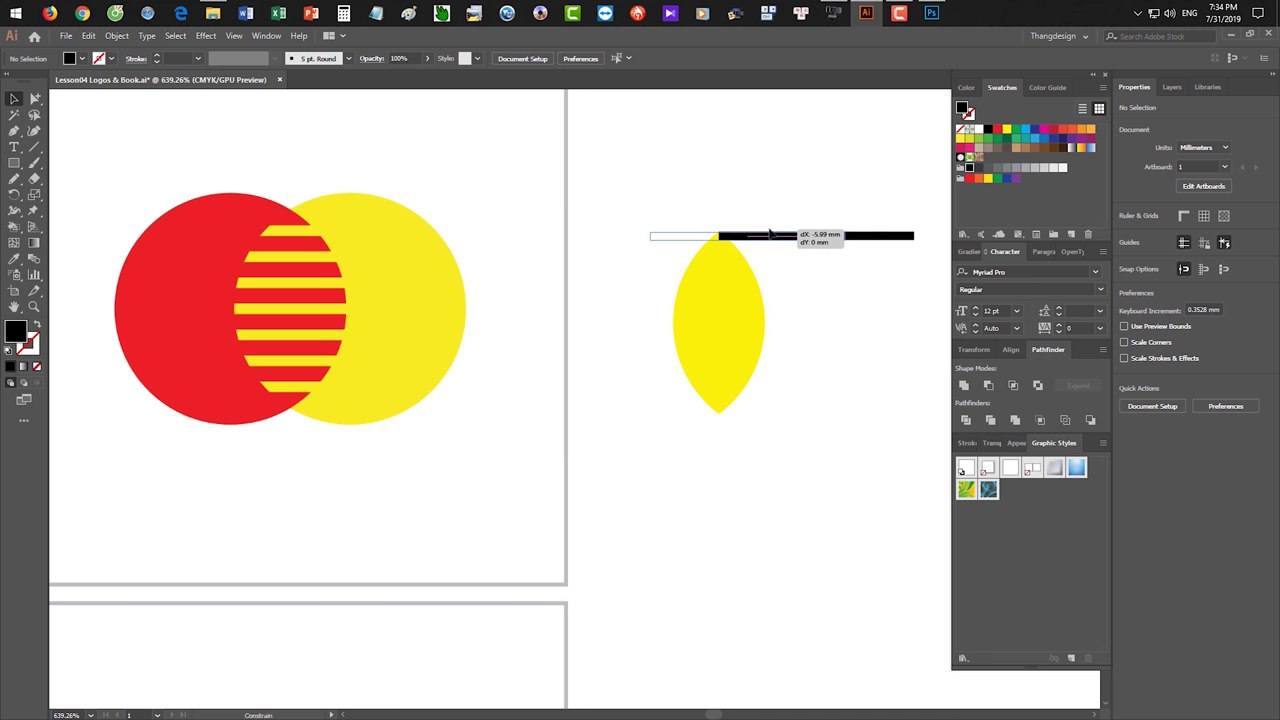
left_click(829, 347)
Duplicate the bar straight down and repeat with Ctrl+D to stack bars over the lens.
key("shift")
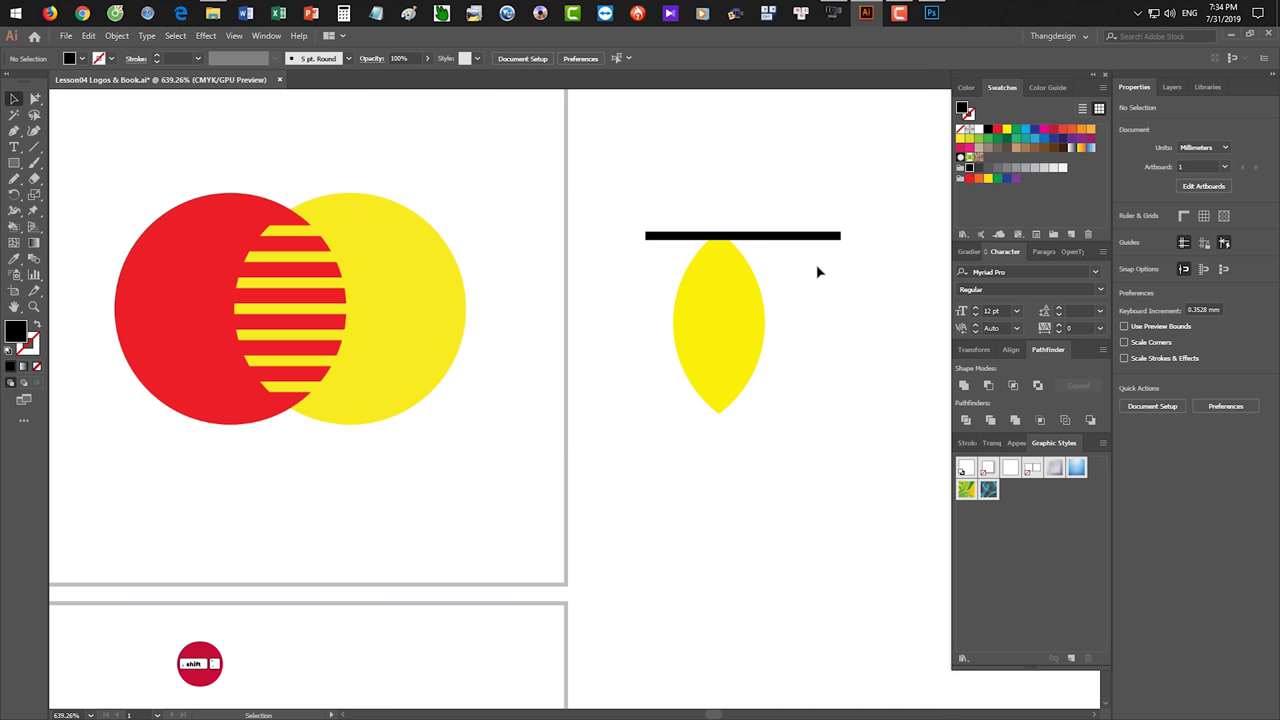
left_click_drag(817, 241, 771, 251)
left_click(820, 297)
key("ctrl+d")
key("ctrl+d")
key("ctrl+d")
key("ctrl+d")
key("ctrl+d")
key("ctrl+d")
key("ctrl+d")
key("ctrl+d")
key("ctrl+d")
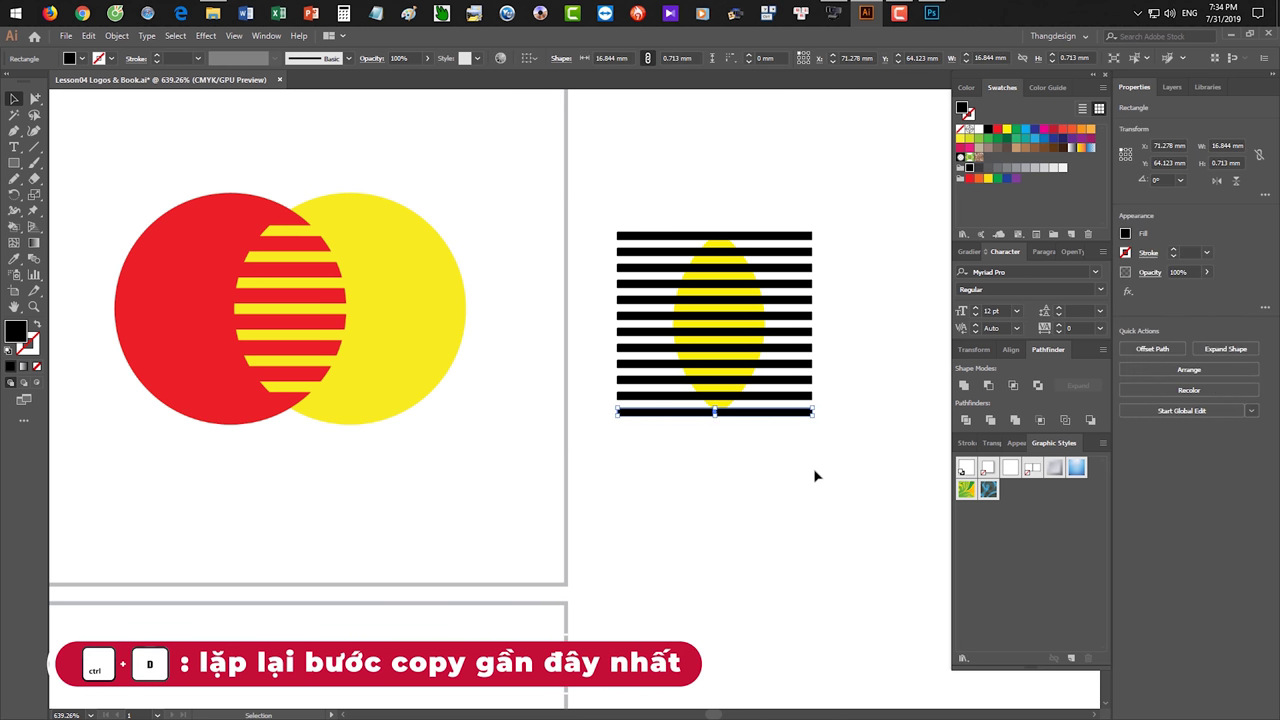
left_click(815, 476)
left_click_drag(815, 476, 640, 148)
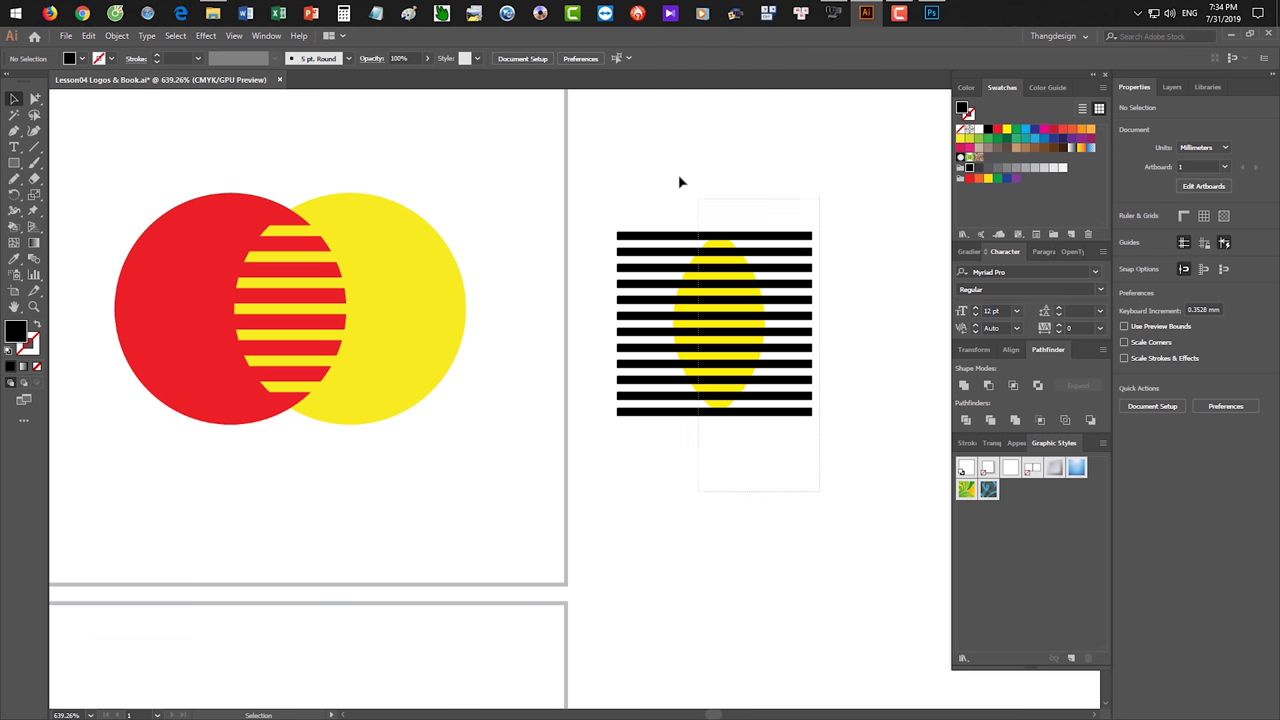
left_click(588, 212)
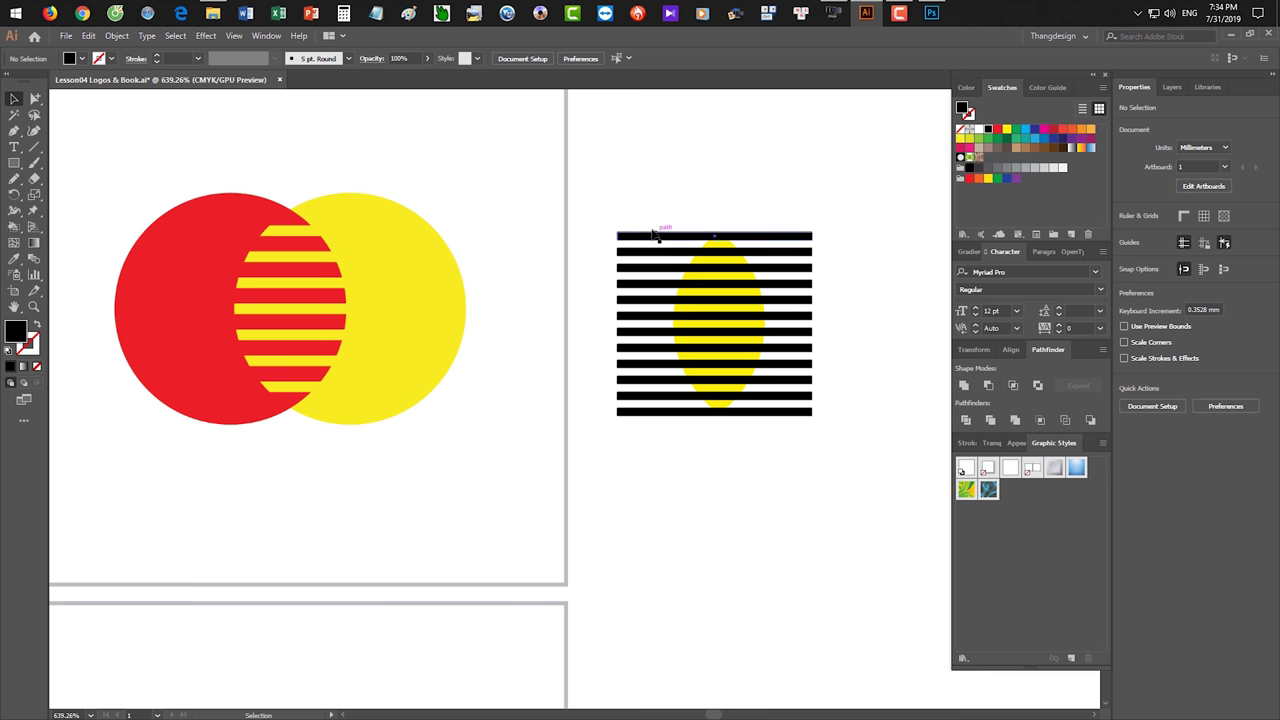
Subtract all black bars from the yellow lens with Minus Front, then paste the circles behind.
left_click_drag(586, 219, 788, 486)
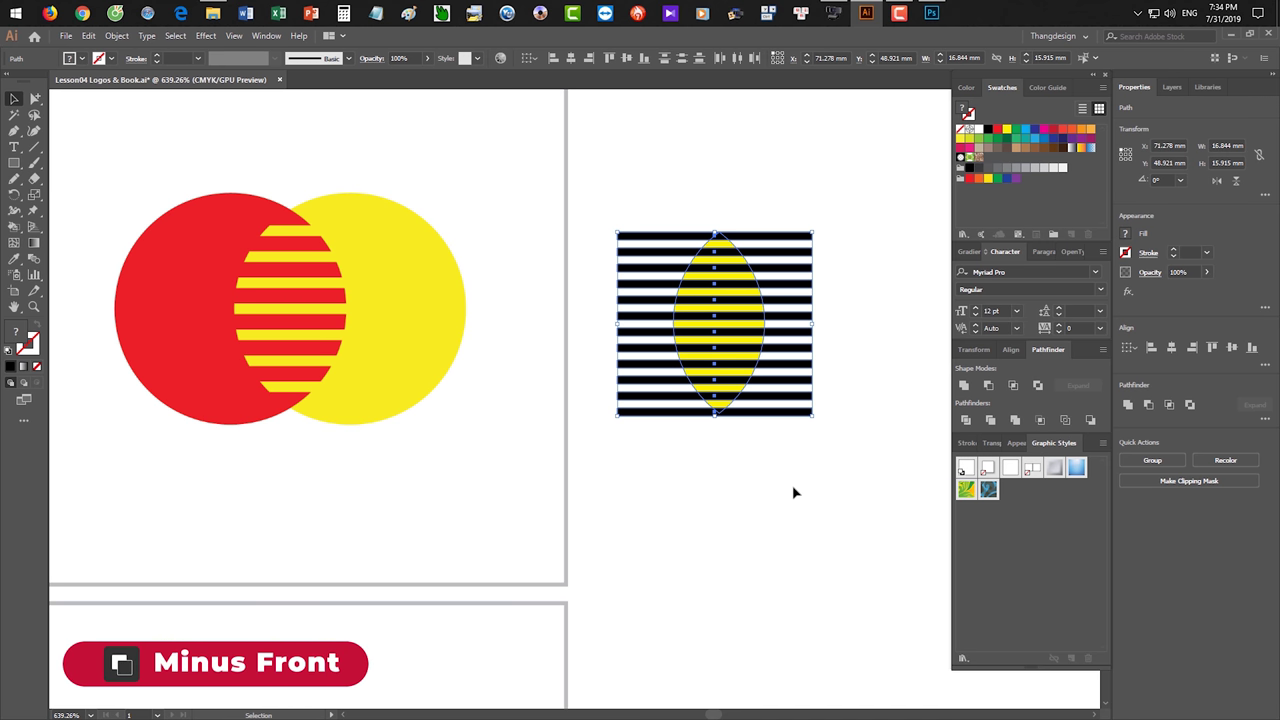
left_click(988, 385)
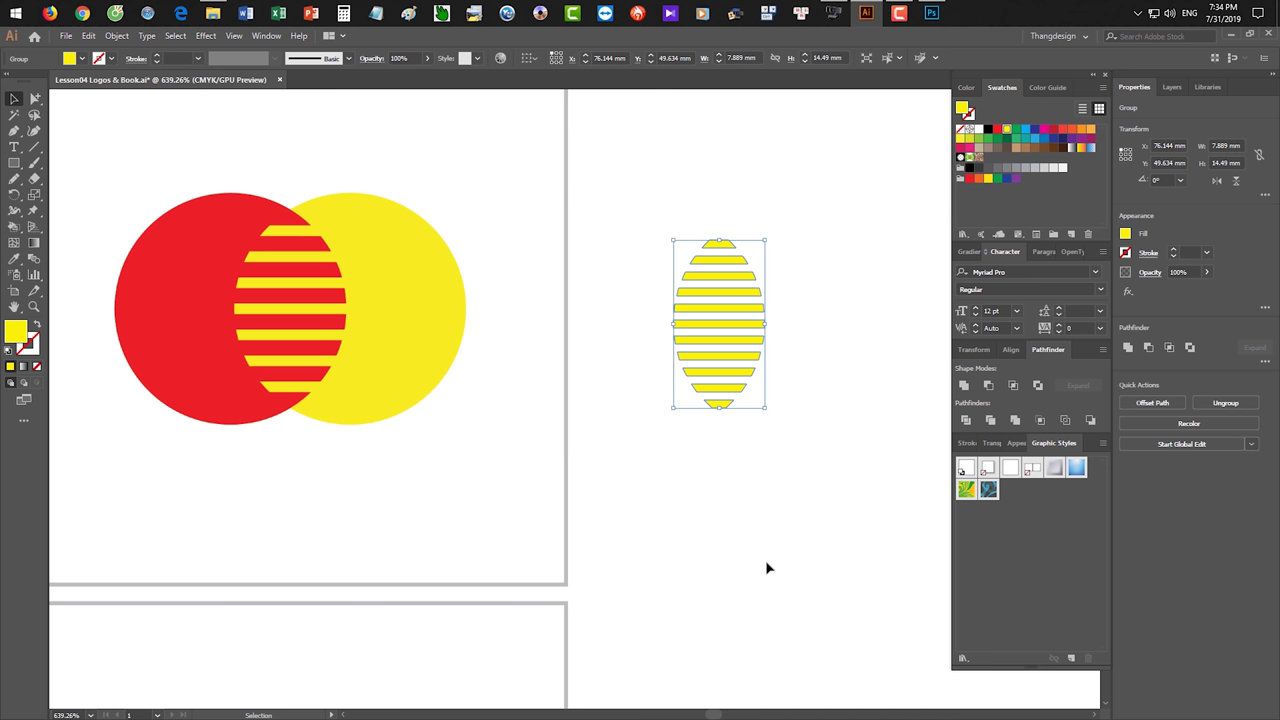
left_click(699, 495)
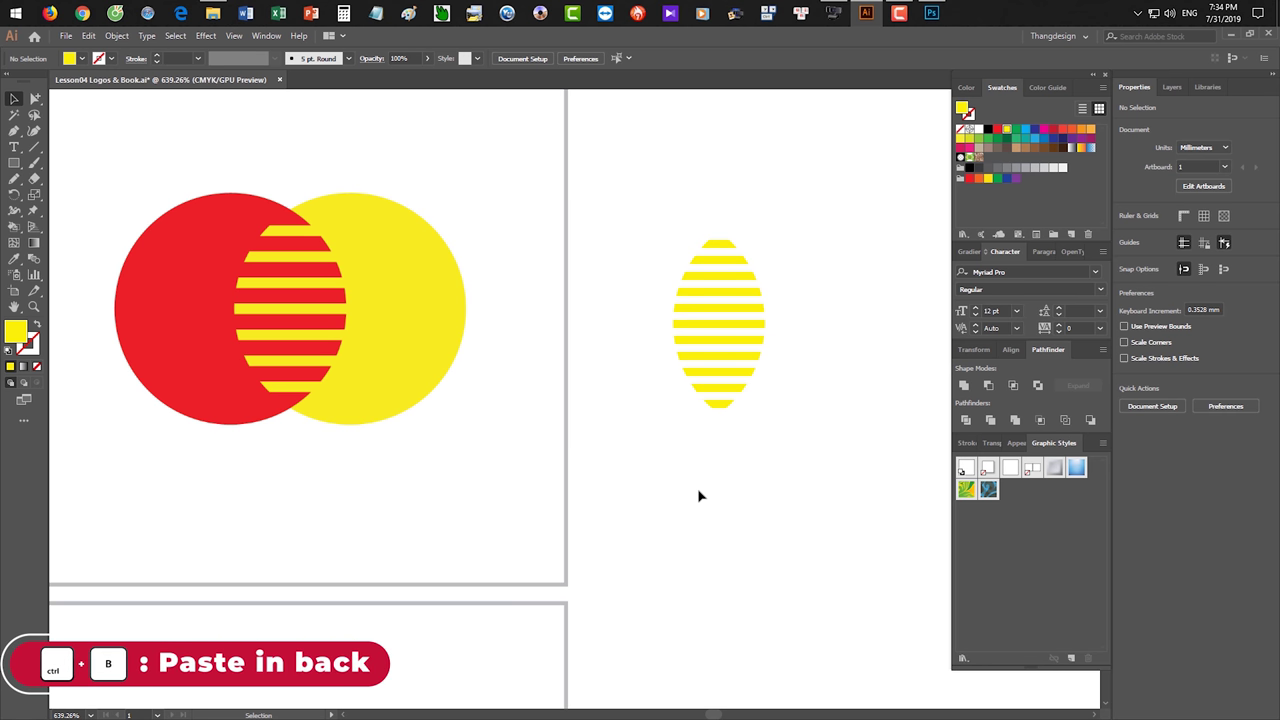
key("ctrl+b")
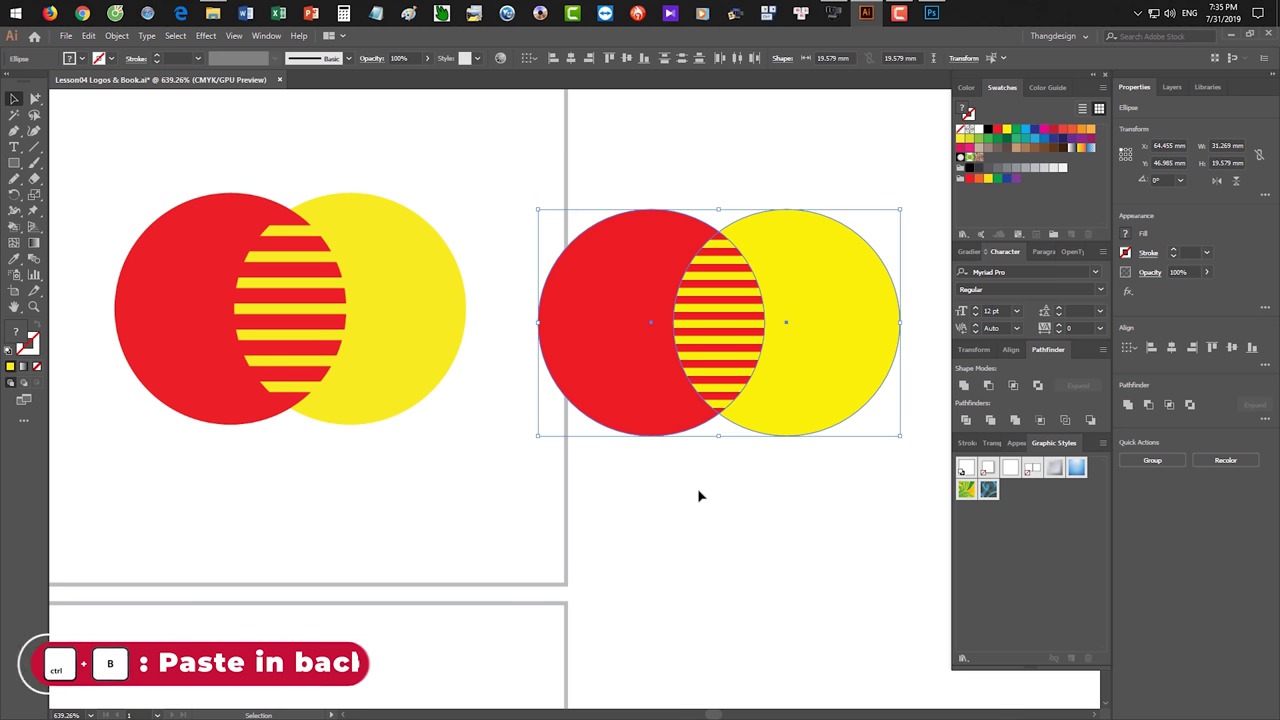
Move the yellow circle down-right and the red circle down-left, and place the striped lens between them.
left_click(699, 491)
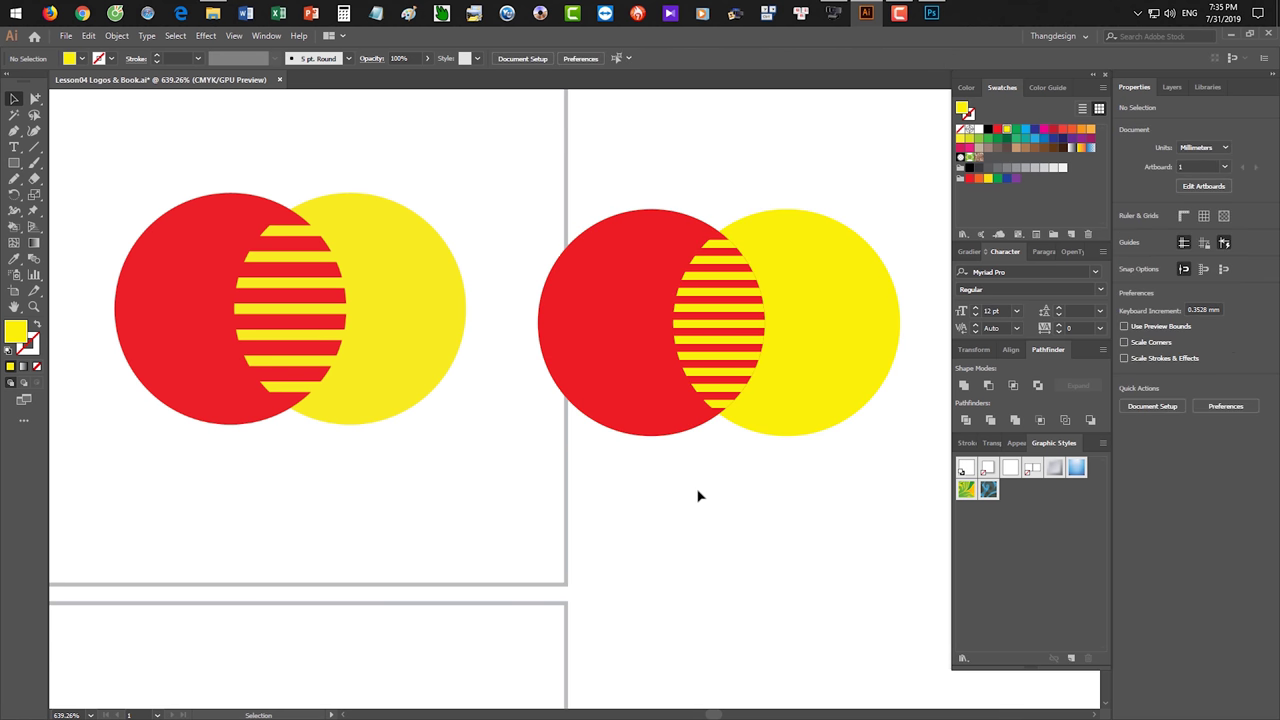
left_click_drag(826, 363, 915, 530)
left_click_drag(594, 352, 400, 530)
left_click_drag(727, 252, 770, 195)
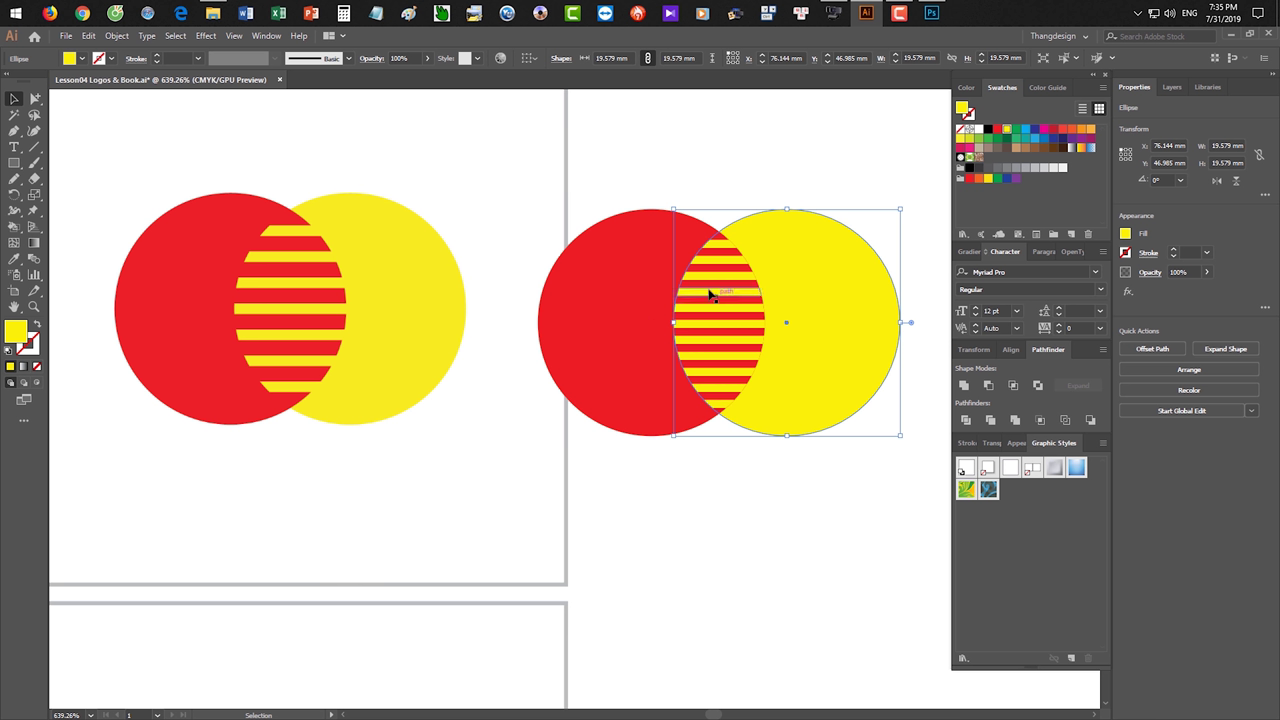
left_click(688, 580)
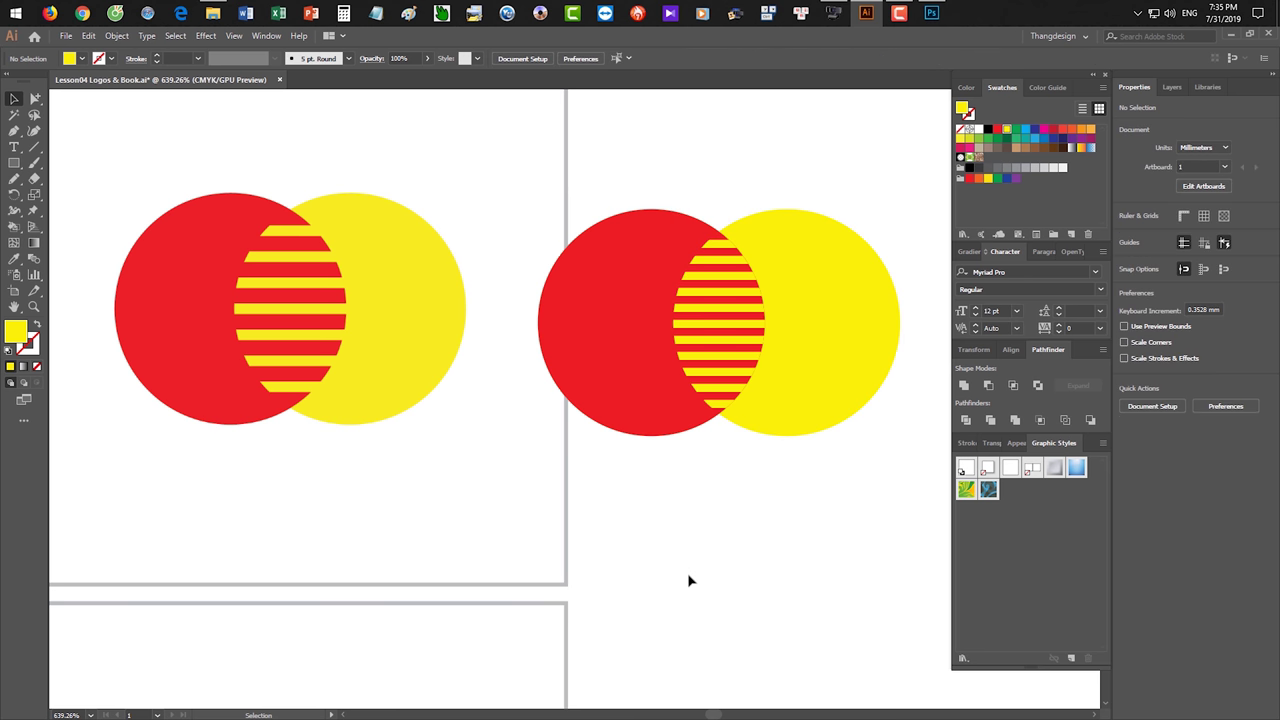
Zoom out, pan to the Mitsubishi artboard, and zoom in on the three-diamond logo.
key("ctrl+minus")
key("ctrl+minus")
left_click_drag(689, 580, 597, 477)
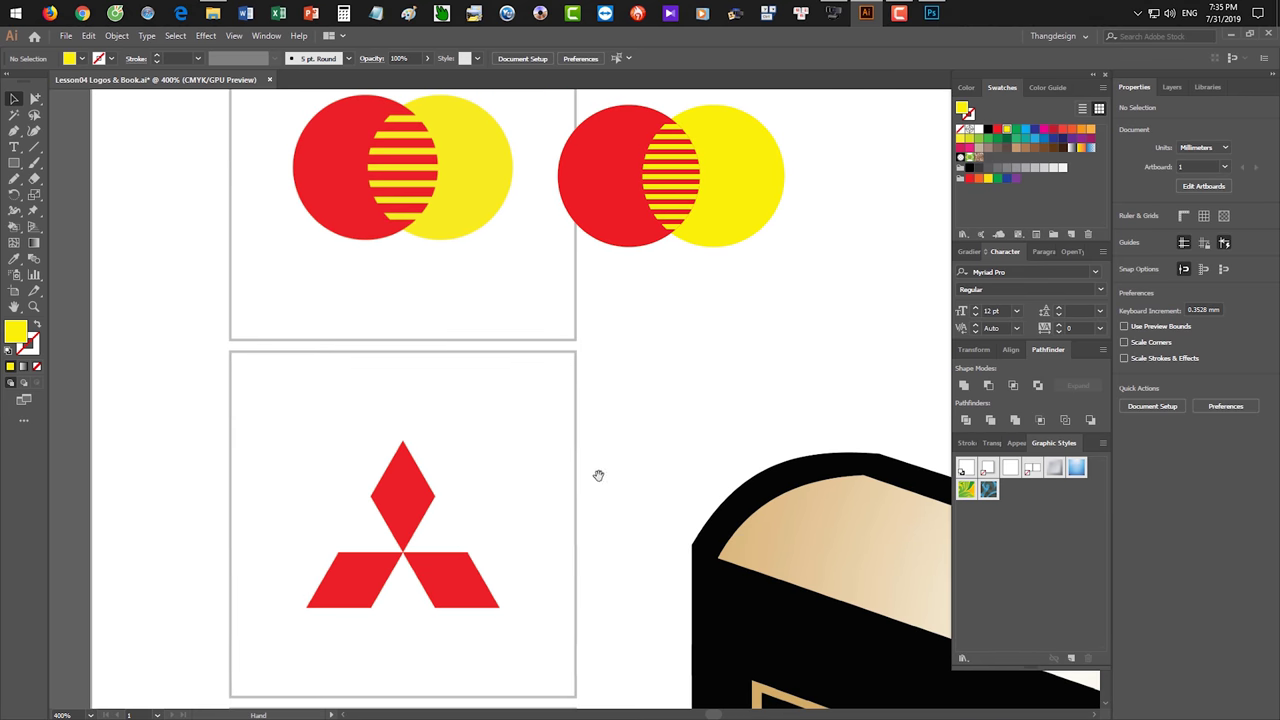
mouse_move(561, 148)
left_mouse_down()
mouse_move(557, 406)
mouse_move(574, 246)
mouse_move(600, 234)
left_mouse_up()
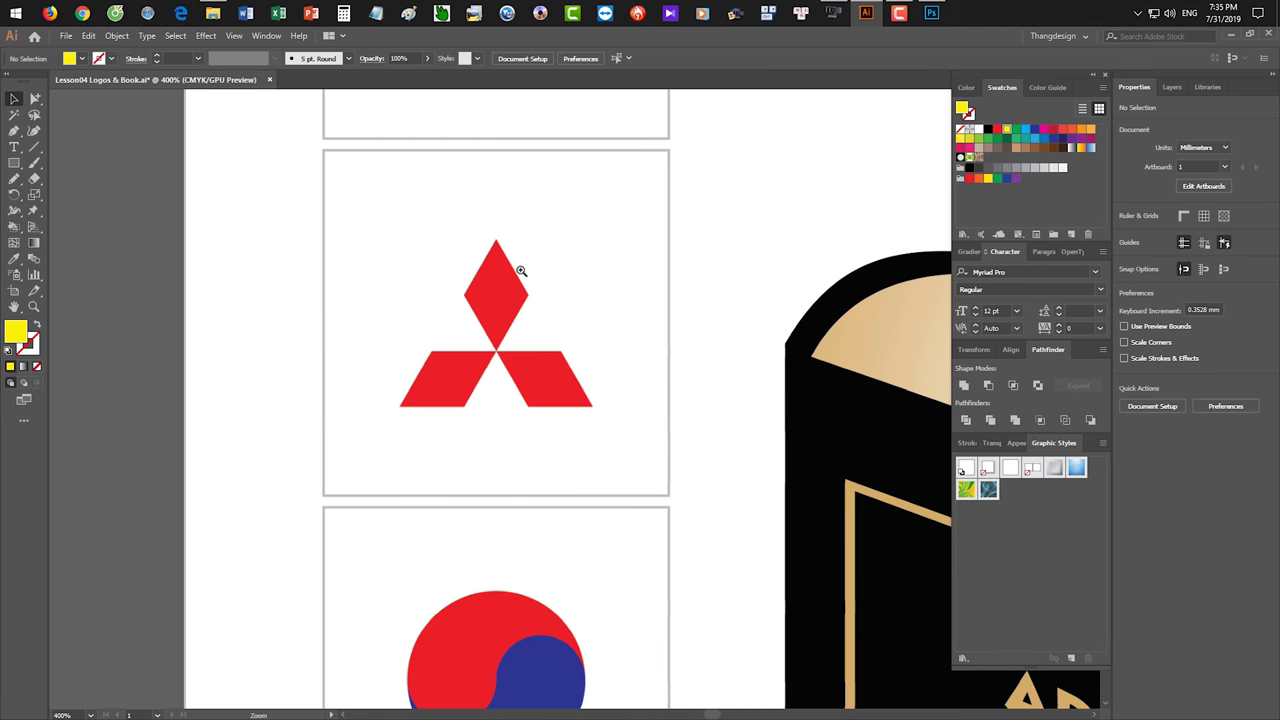
left_click(569, 285, "ctrl")
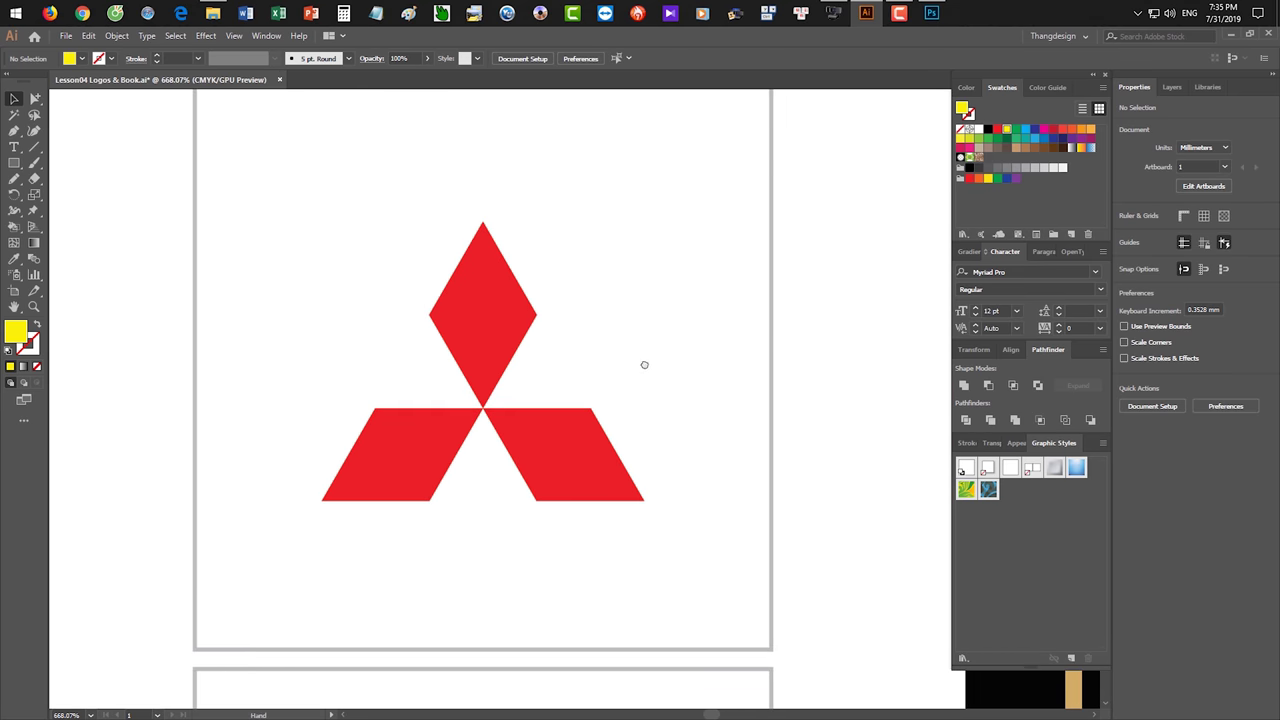
left_click(596, 313)
mouse_move(596, 313)
left_mouse_down()
mouse_move(743, 326)
mouse_move(748, 315)
left_mouse_up()
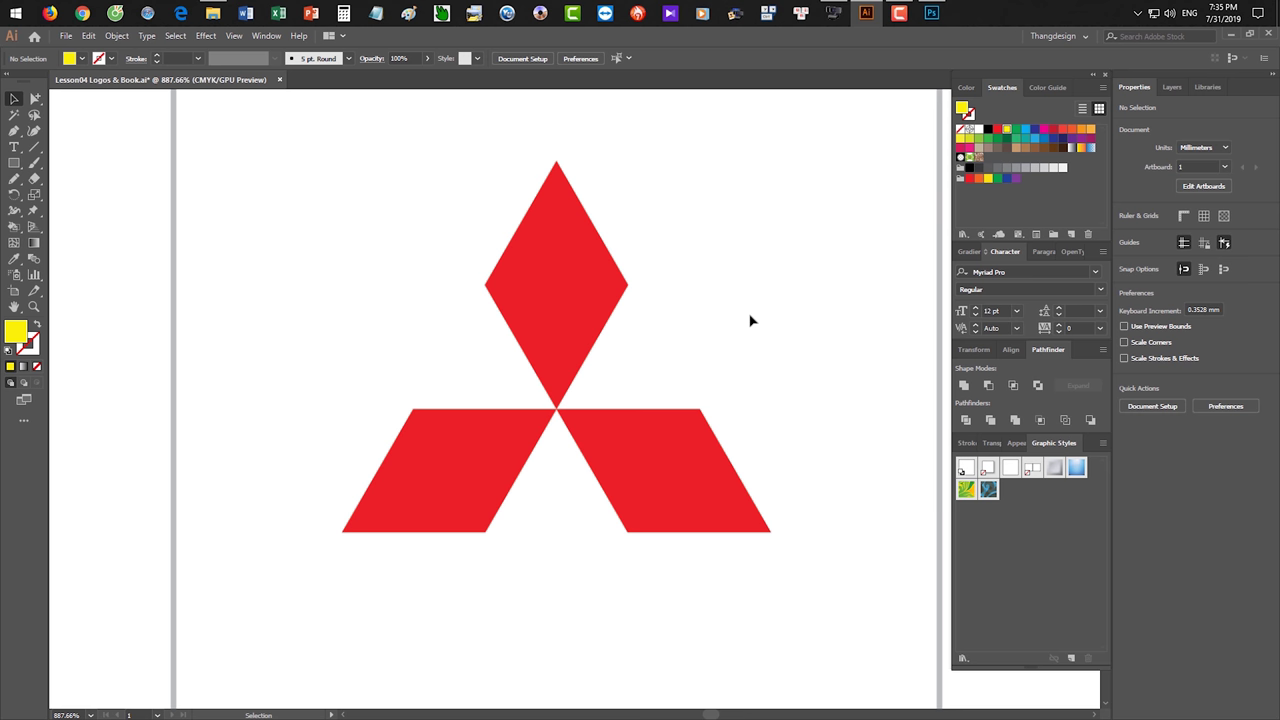
mouse_move(683, 343)
left_mouse_down()
mouse_move(589, 377)
mouse_move(607, 370)
mouse_move(580, 369)
mouse_move(586, 346)
left_mouse_up()
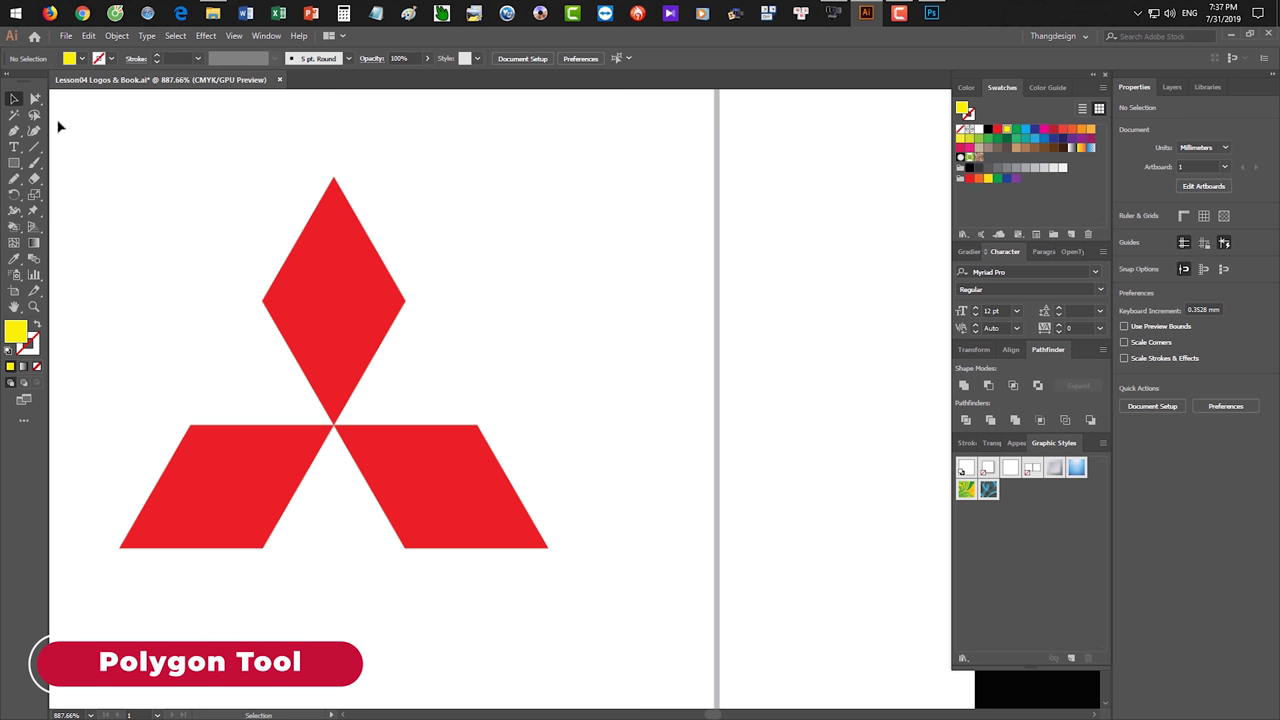
left_click_drag(14, 162, 80, 214)
Draw a red triangle to the right of the Mitsubishi logo.
left_click_drag(615, 287, 670, 329)
key("Down")
key("Down")
key("Down")
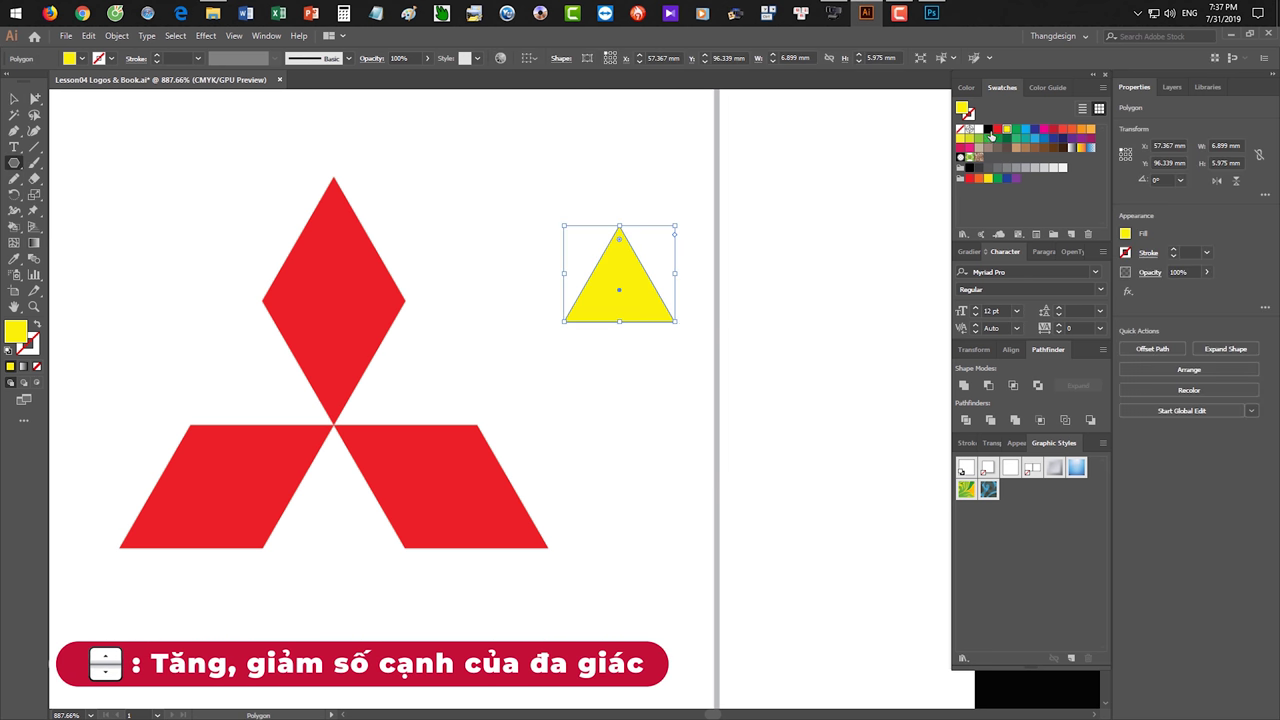
left_click(997, 129)
key("v")
left_click(806, 248)
left_click_drag(631, 296, 640, 298)
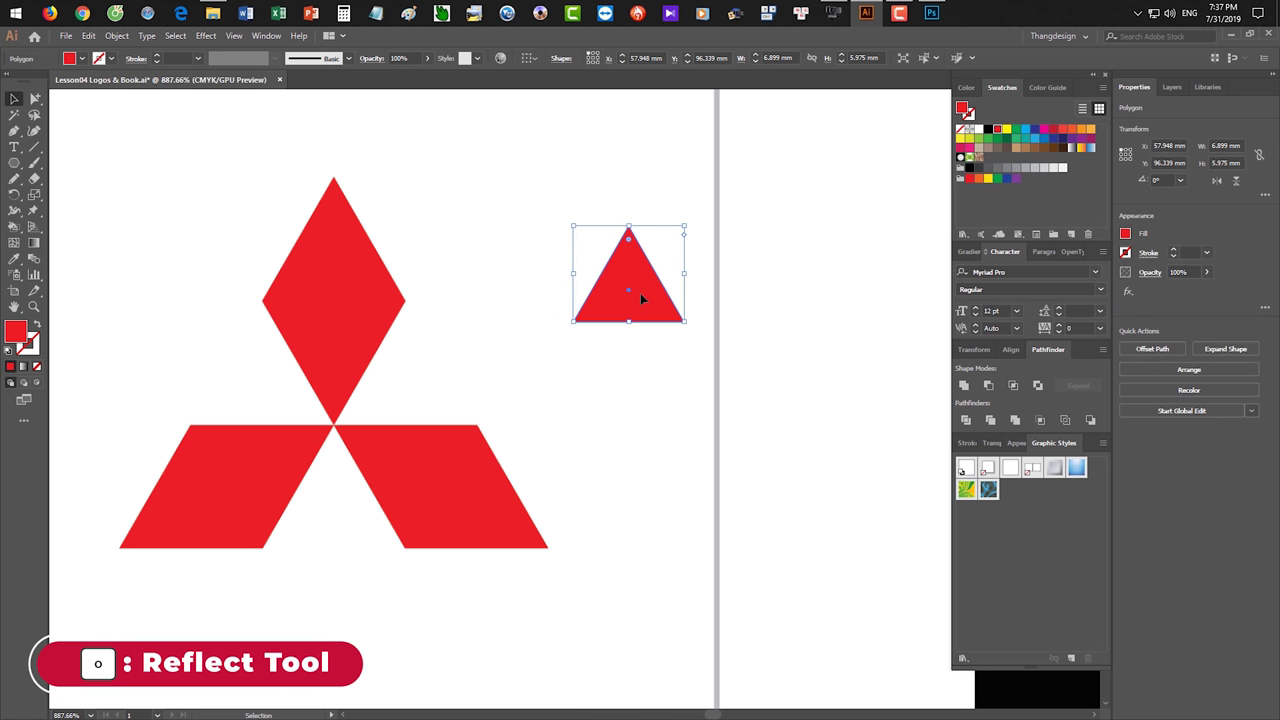
Reflect a copy of the triangle downward across its base, then select both halves.
key("o")
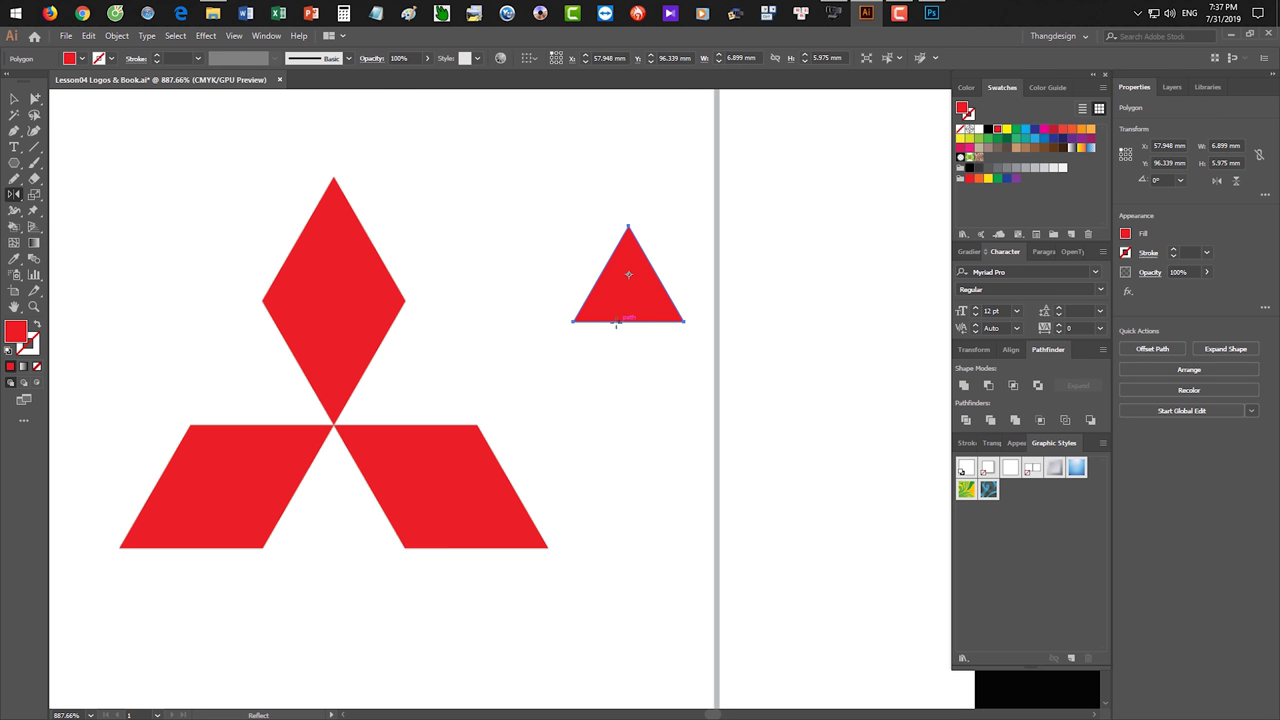
left_click(622, 321)
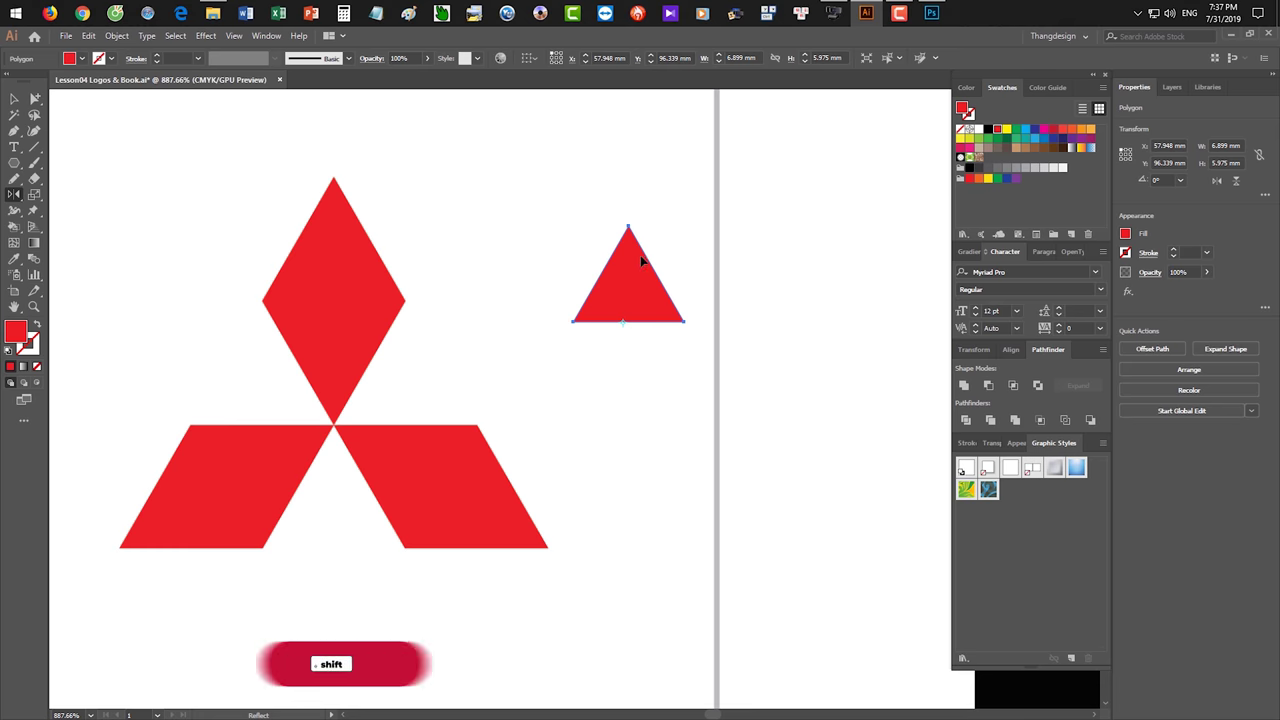
left_click_drag(632, 256, 636, 360)
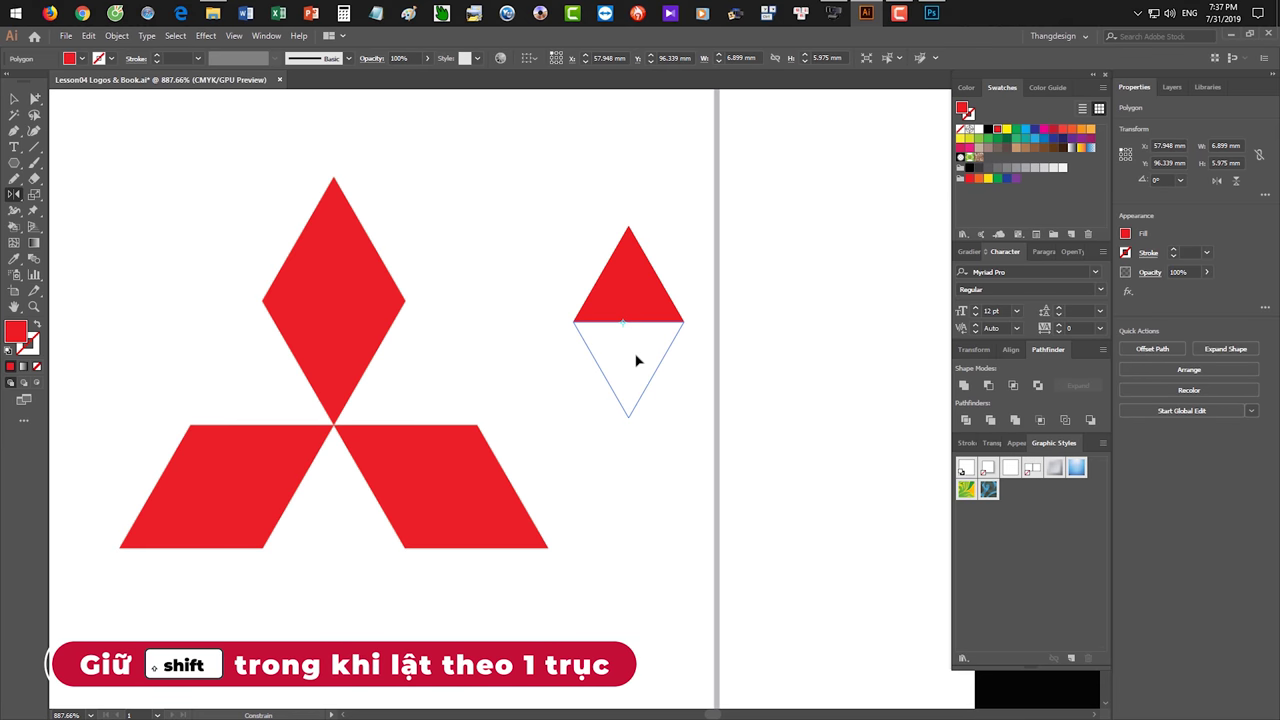
key("alt")
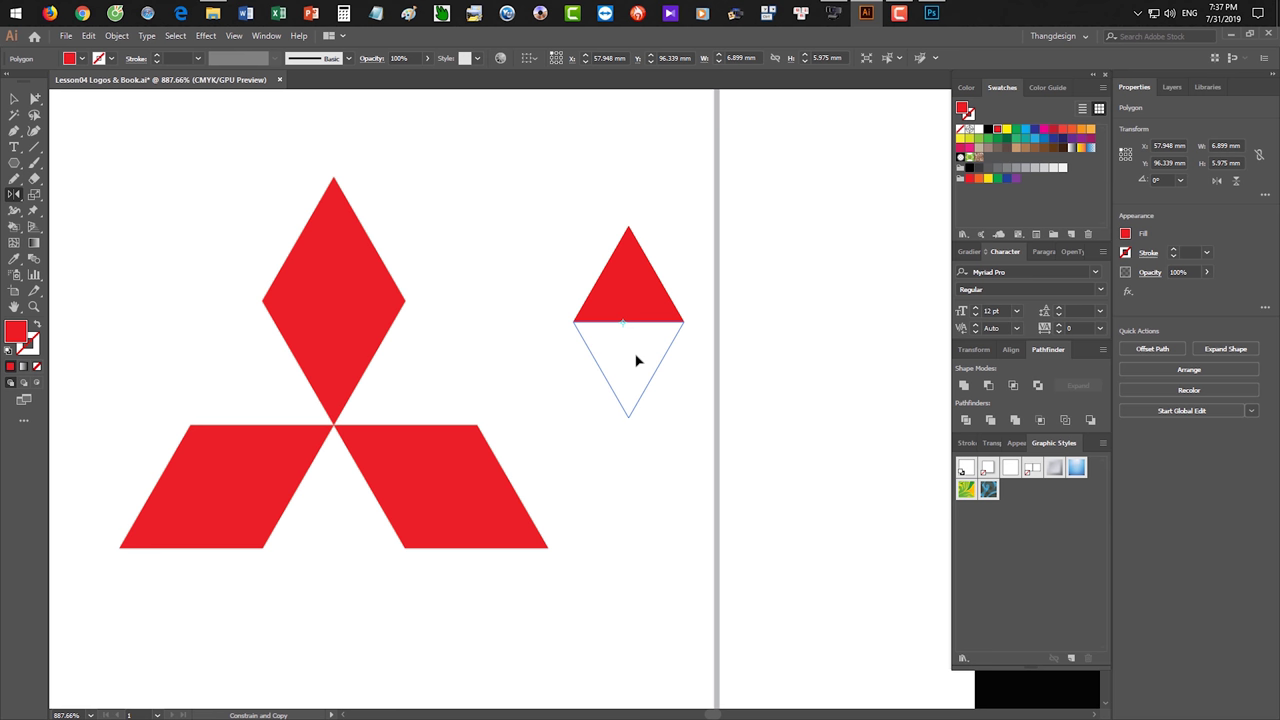
left_click_drag(636, 360, 636, 360)
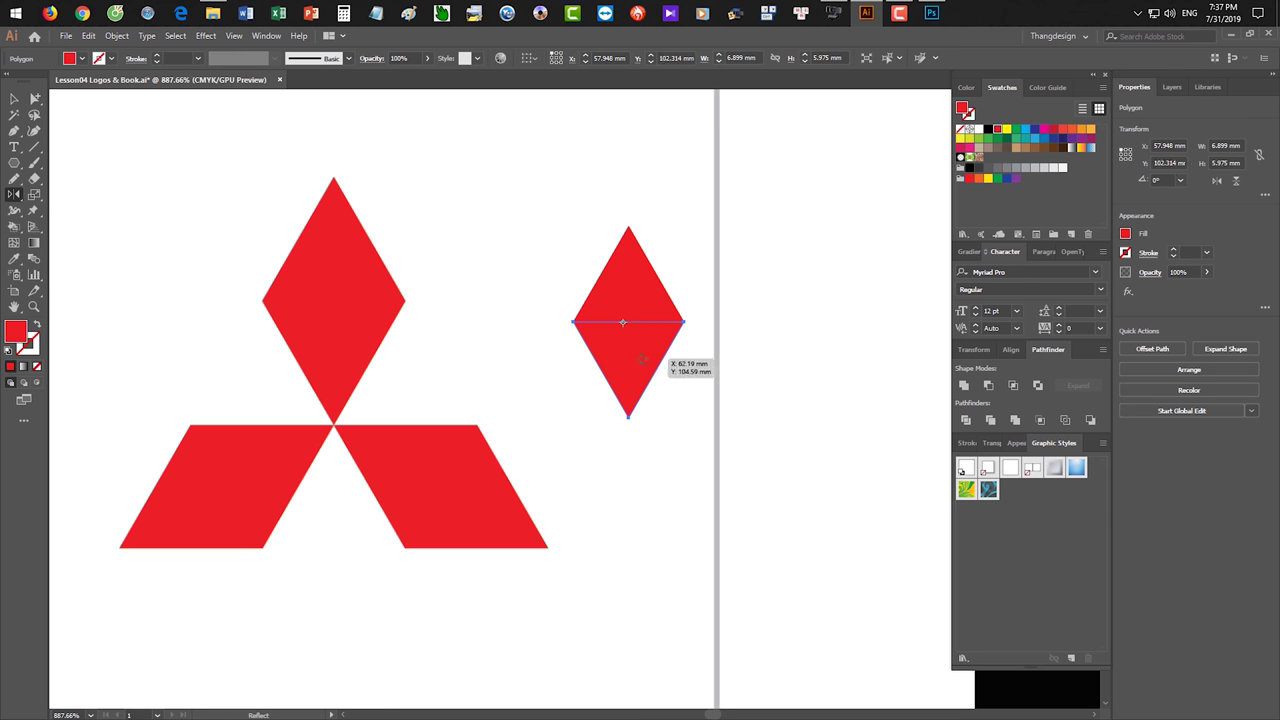
key("v")
left_click_drag(557, 220, 717, 374)
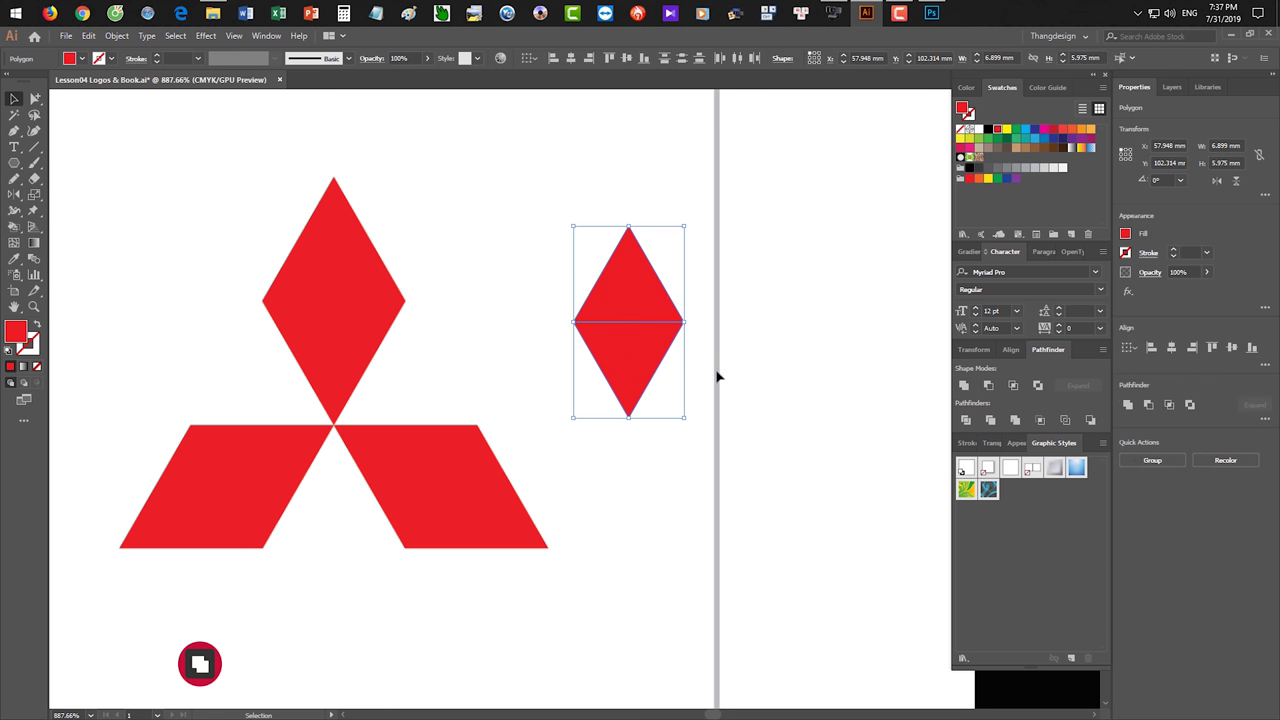
Unite the two halves into one diamond and move it up and to the right.
left_click(963, 386)
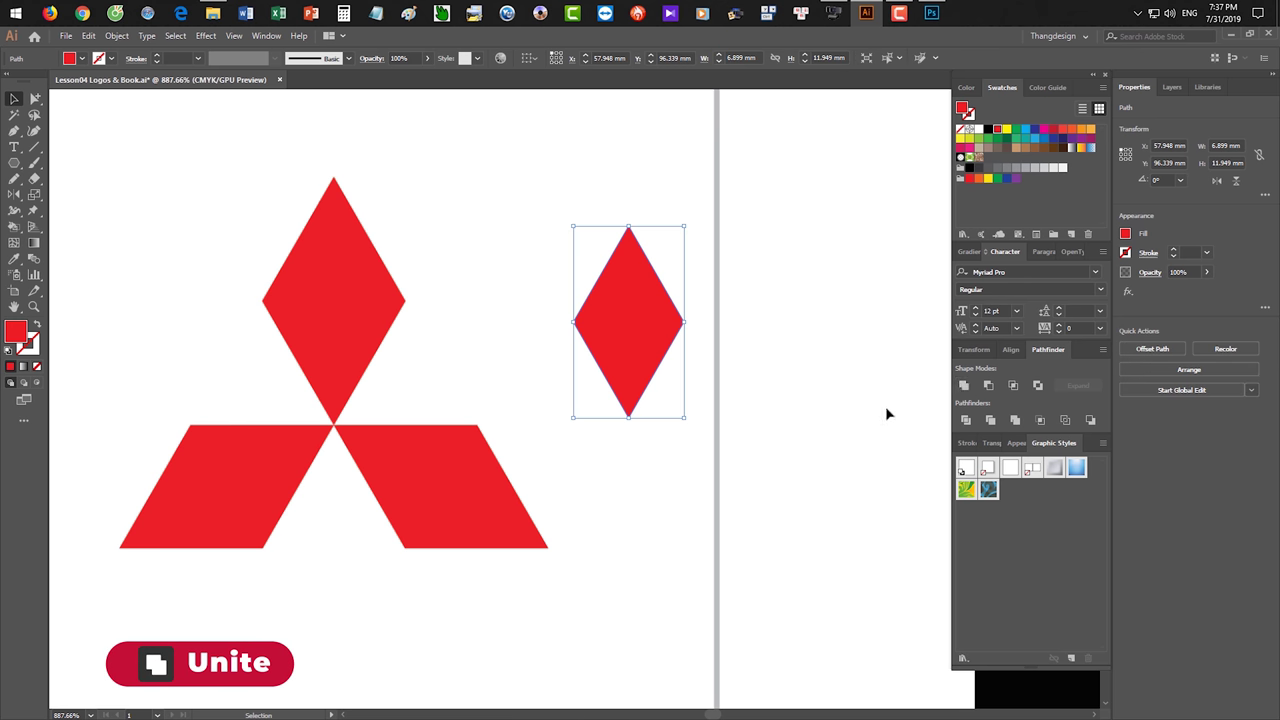
left_click_drag(746, 409, 770, 355)
left_click_drag(656, 264, 786, 206)
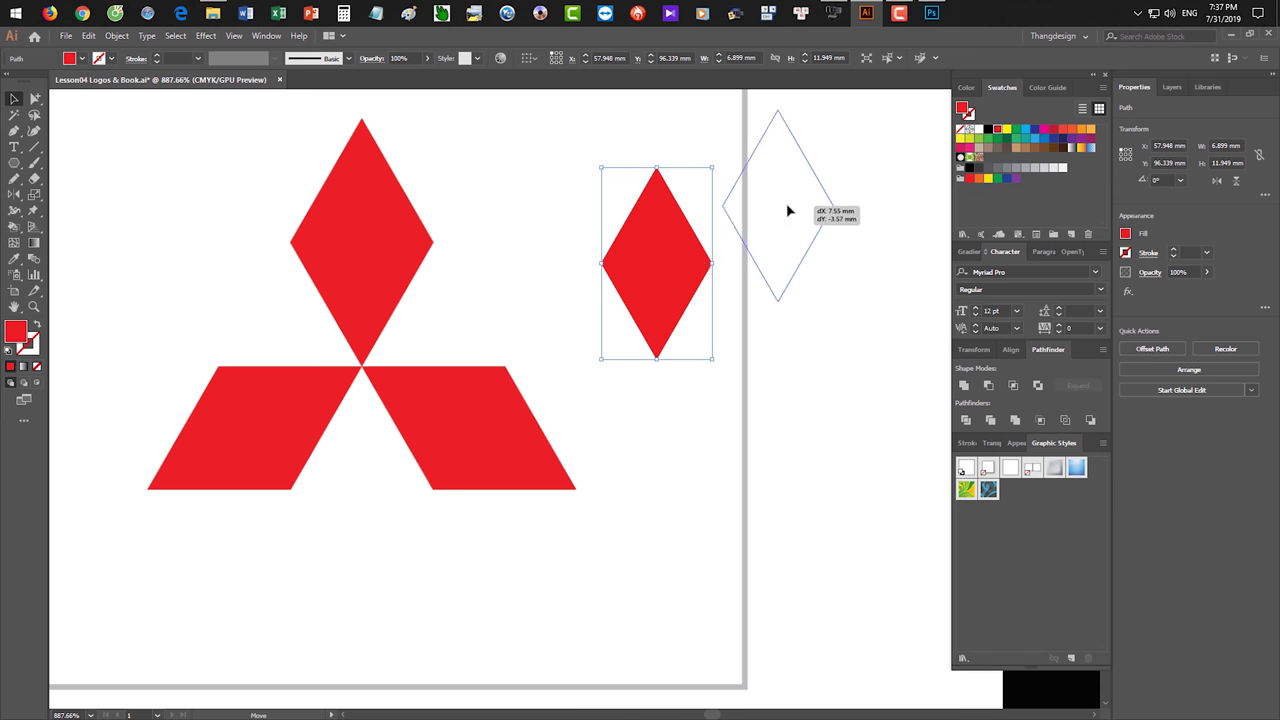
left_click_drag(833, 344, 764, 381)
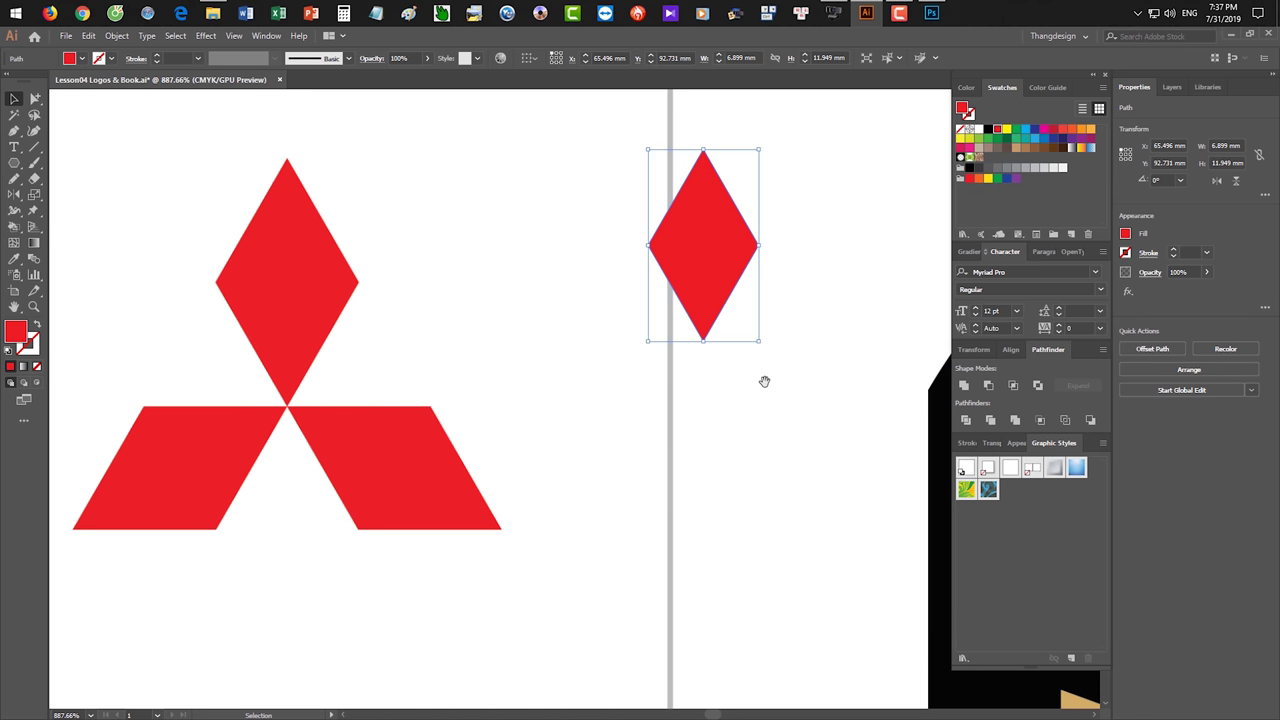
left_click(785, 427)
left_click(686, 294)
Rotate a copy of the diamond by 360/3 around its bottom point, repeating once for the third diamond.
key("r")
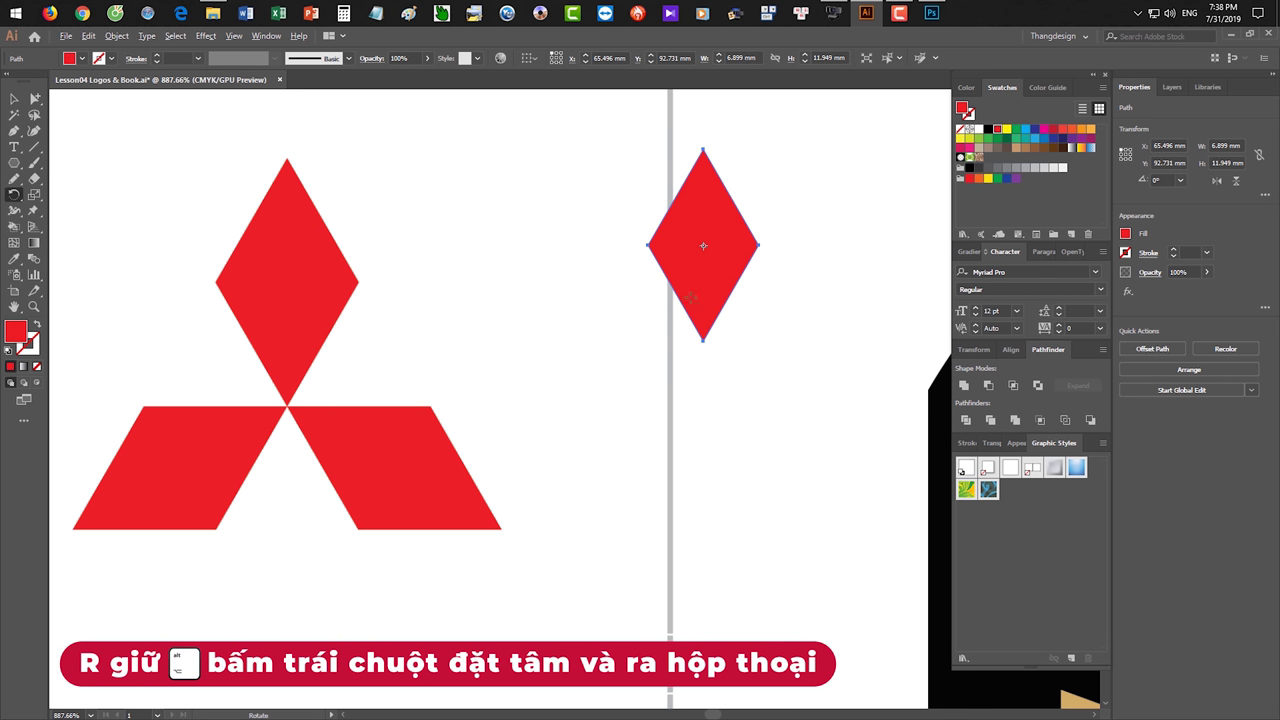
left_click(703, 340, "alt")
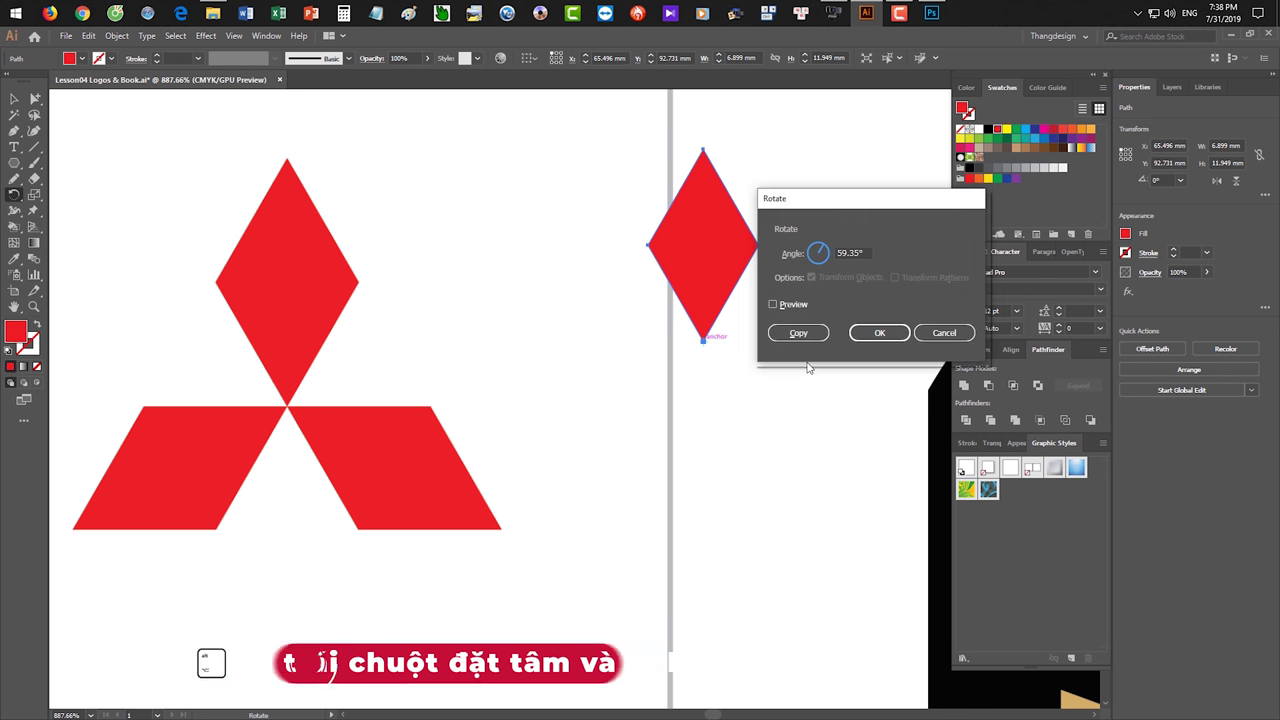
double_click(869, 252)
type("360/3")
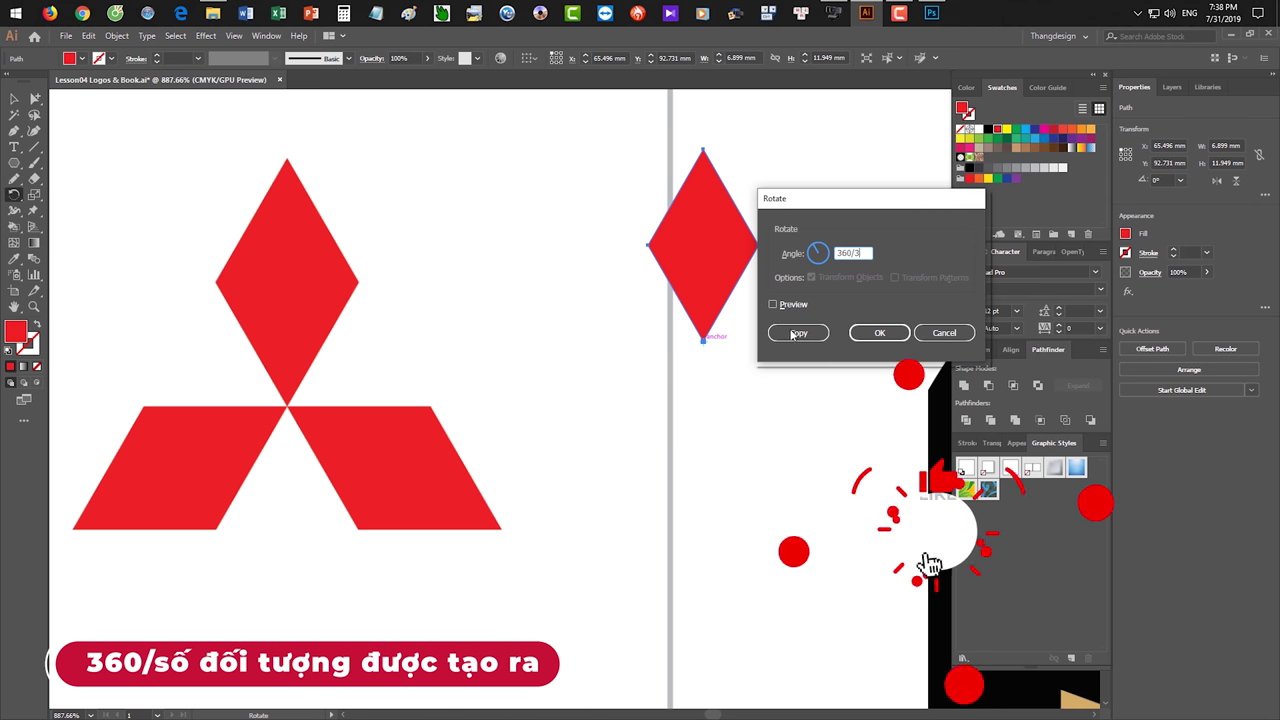
left_click(798, 332)
key("ctrl+d")
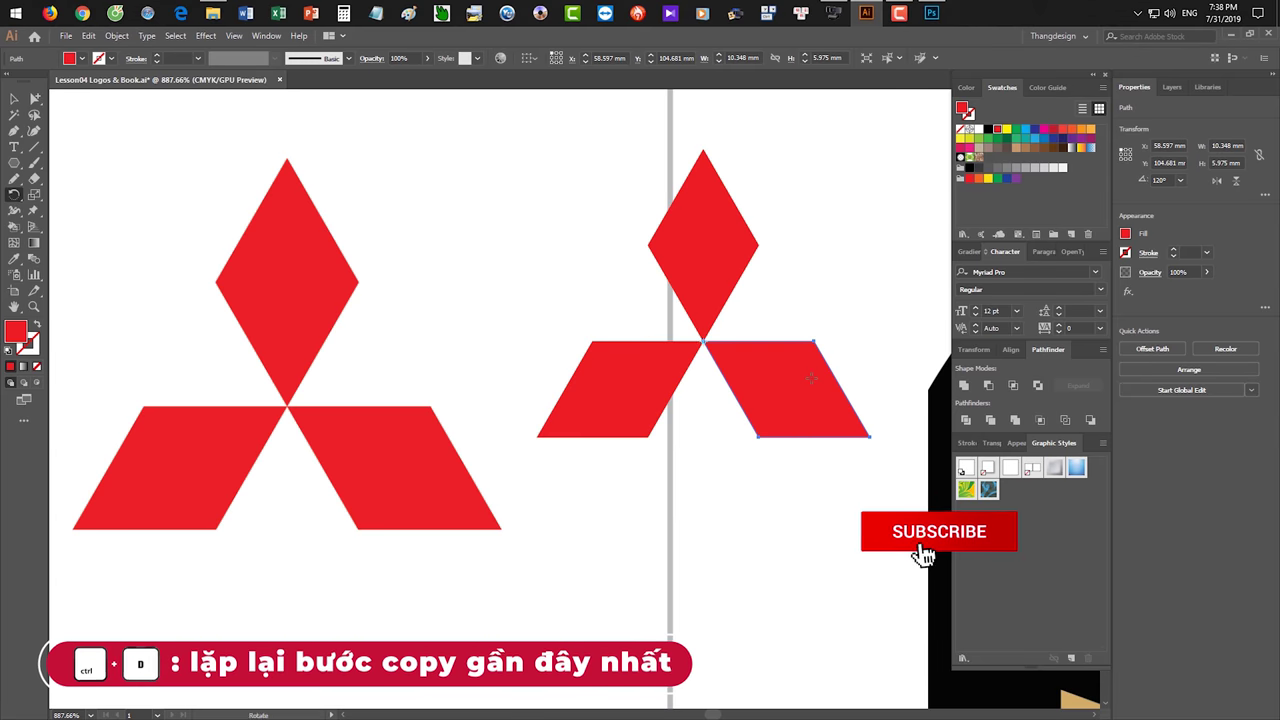
key("v")
left_click(779, 499)
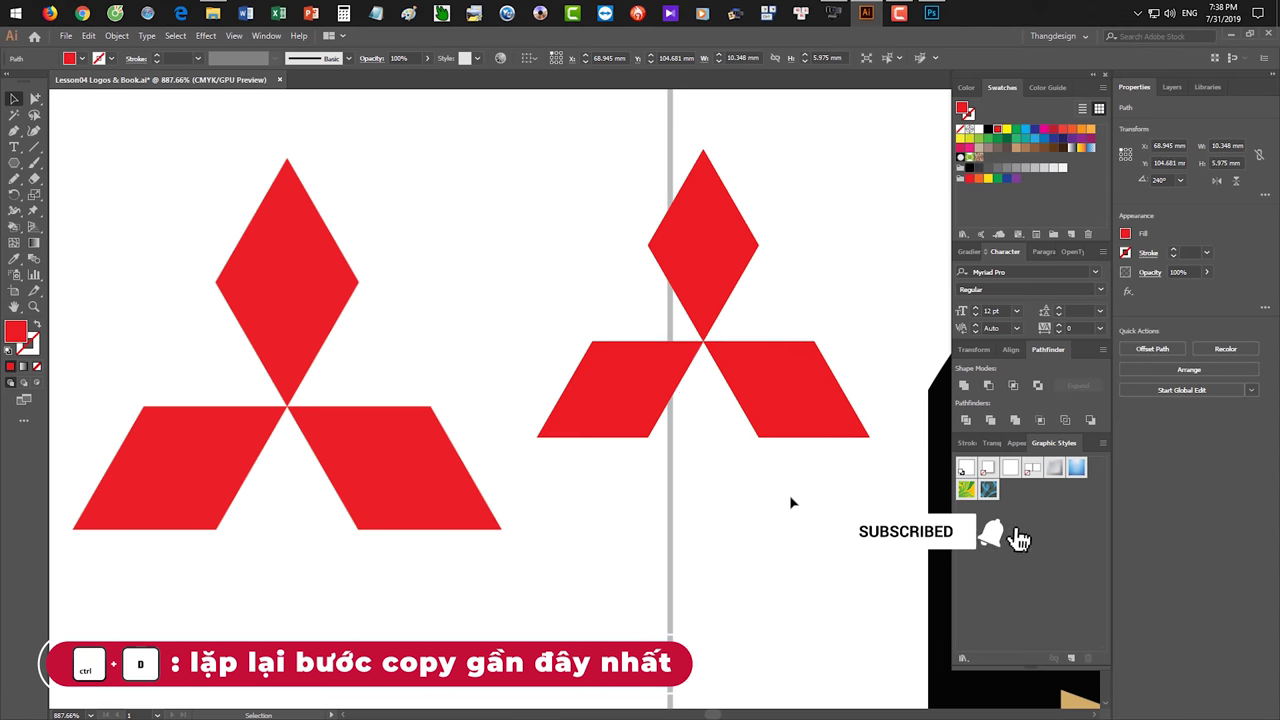
left_click_drag(779, 499, 746, 499)
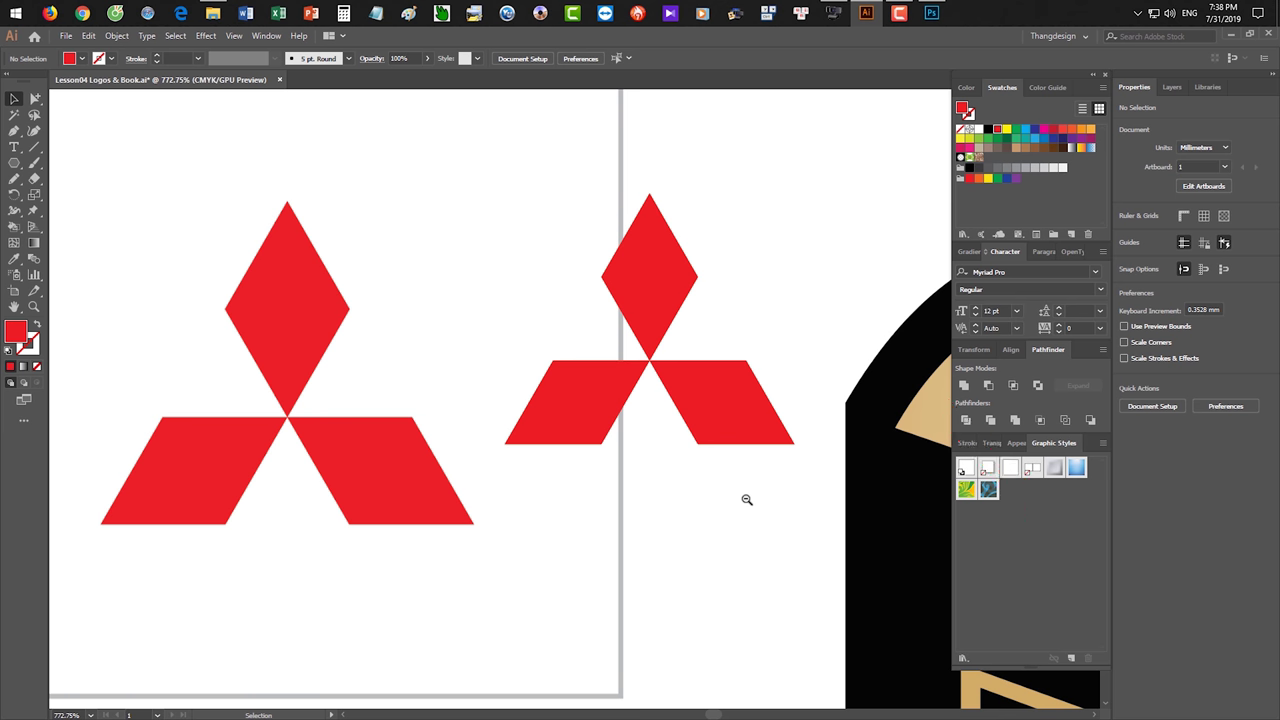
scroll(746, 499, "down", 5)
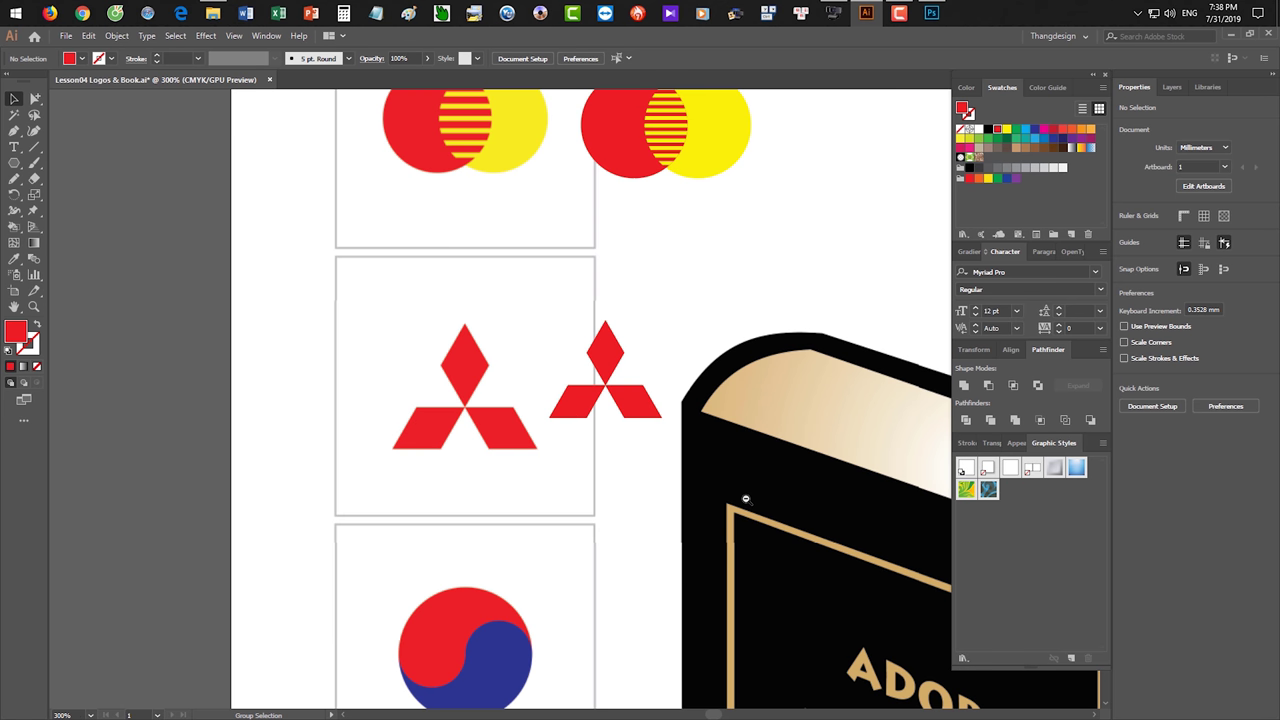
Scroll-zoom over the recreated logos, then open the Bai tap Illustrator Co Ban folder in File Explorer.
scroll(637, 422, "down", 2)
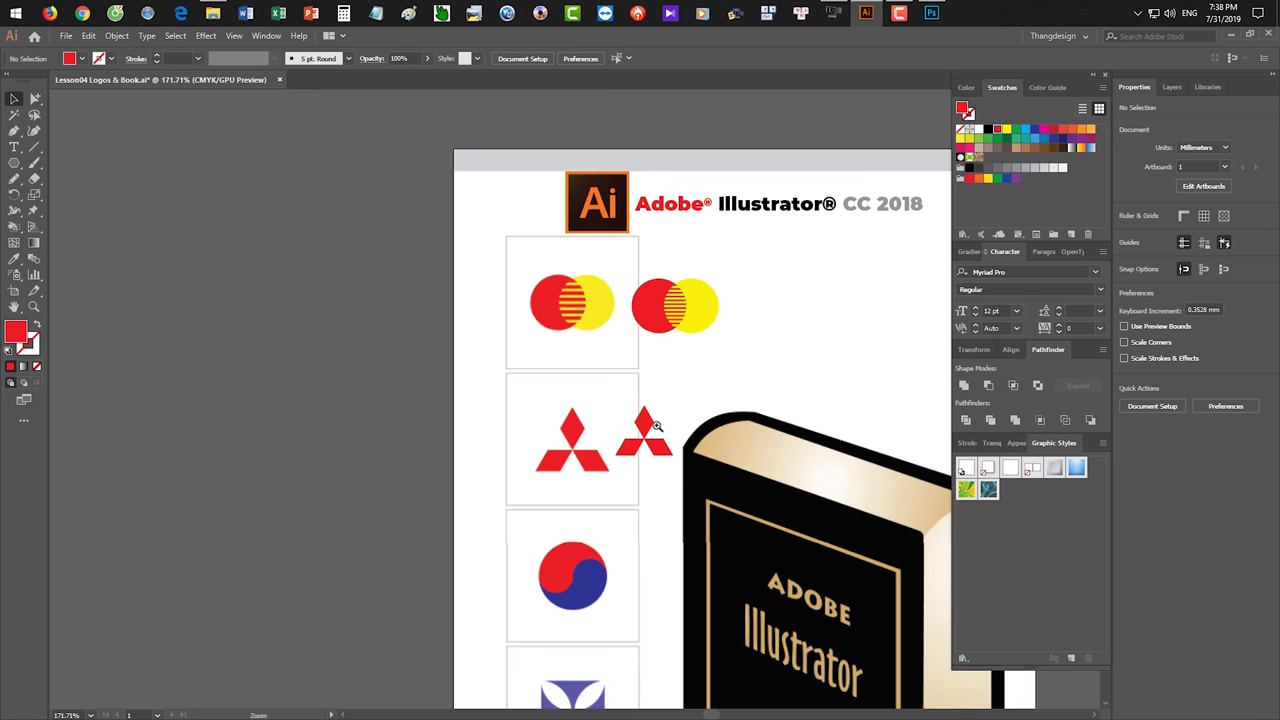
scroll(604, 297, "down", 5)
scroll(560, 330, "up", 2)
scroll(560, 330, "up", 2)
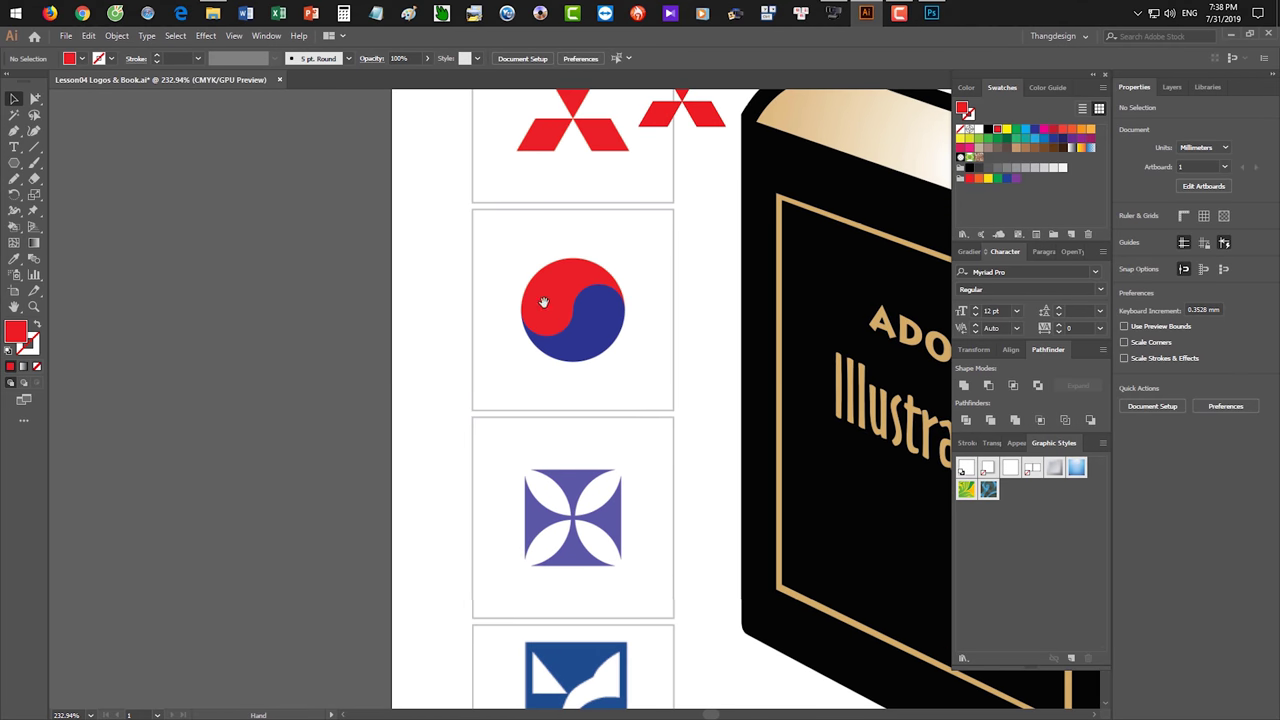
scroll(600, 335, "down", 2)
scroll(610, 337, "up", 2)
scroll(587, 327, "up", 2)
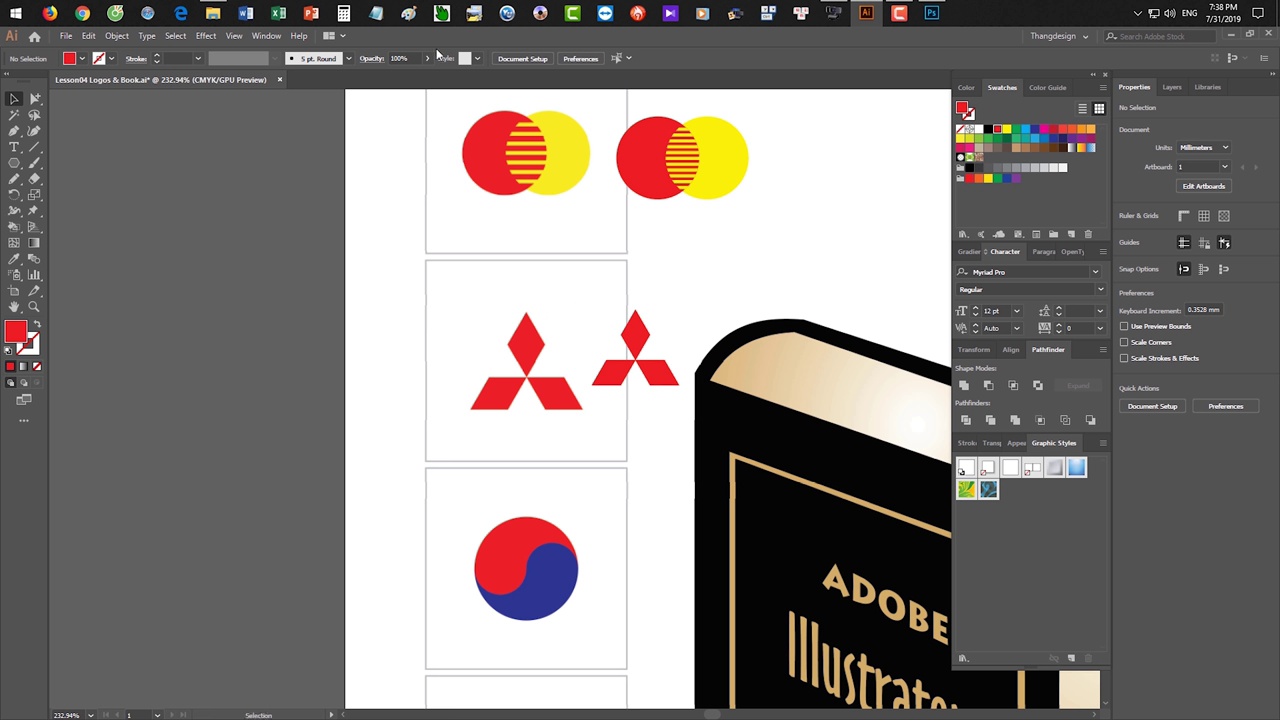
left_click(213, 12)
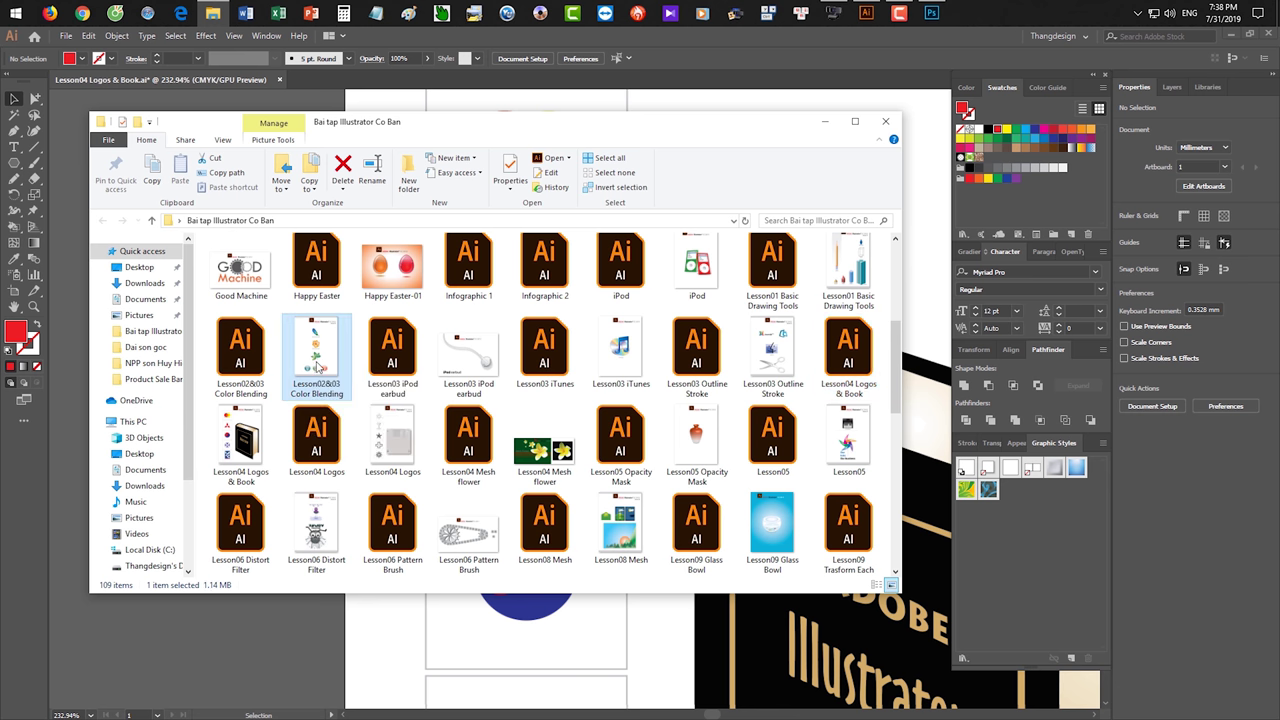
Preview Lesson02&03 Color Blending, then inspect Lesson04 Logos & Book.jpg and close it.
double_click(316, 372)
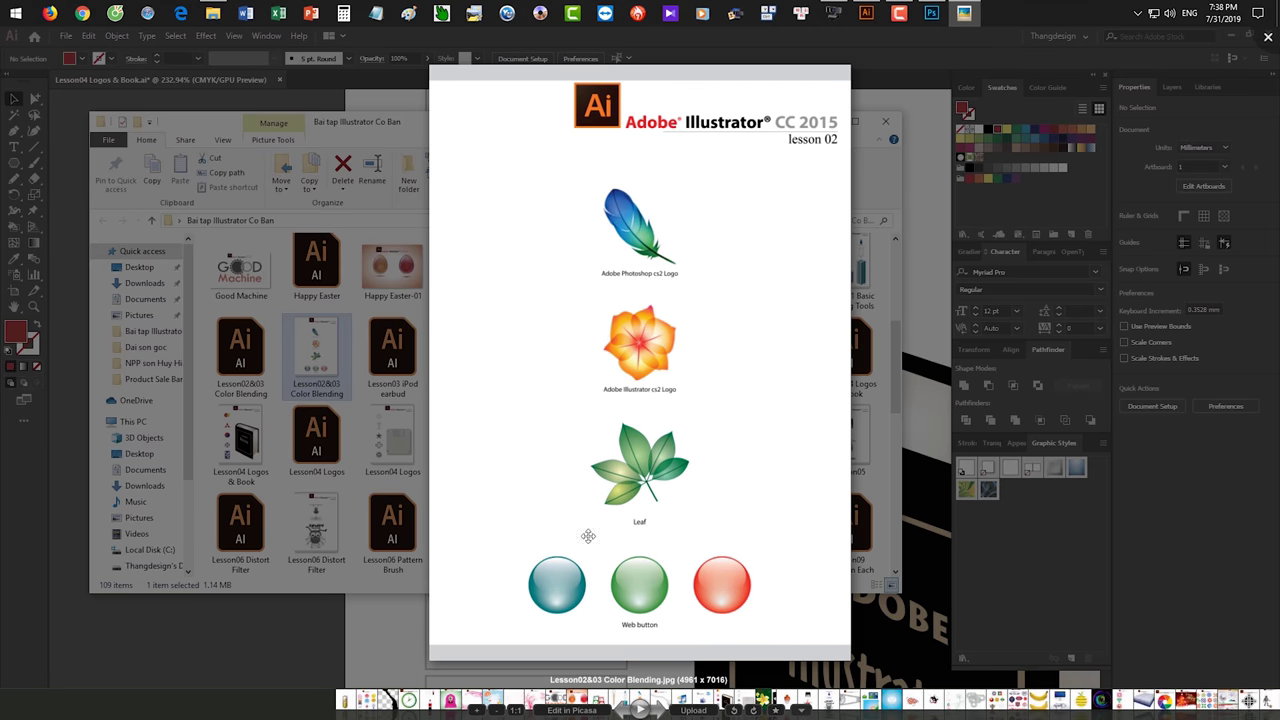
key("Escape")
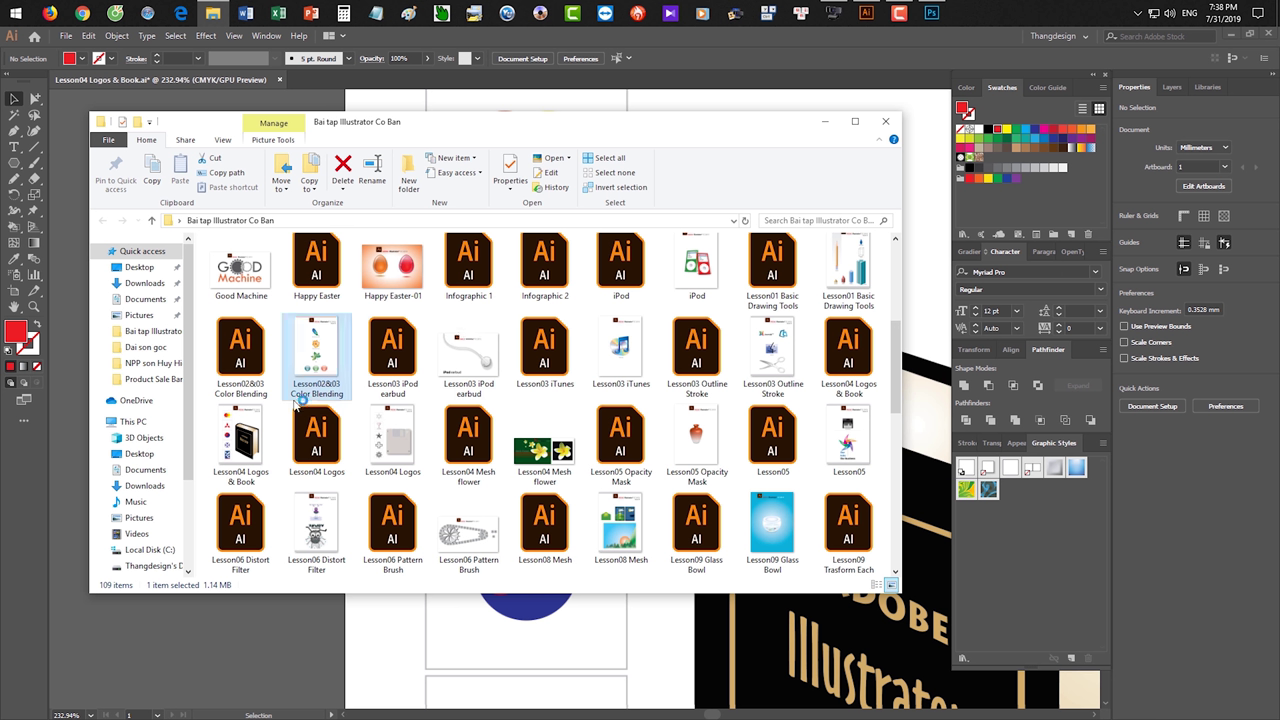
double_click(241, 441)
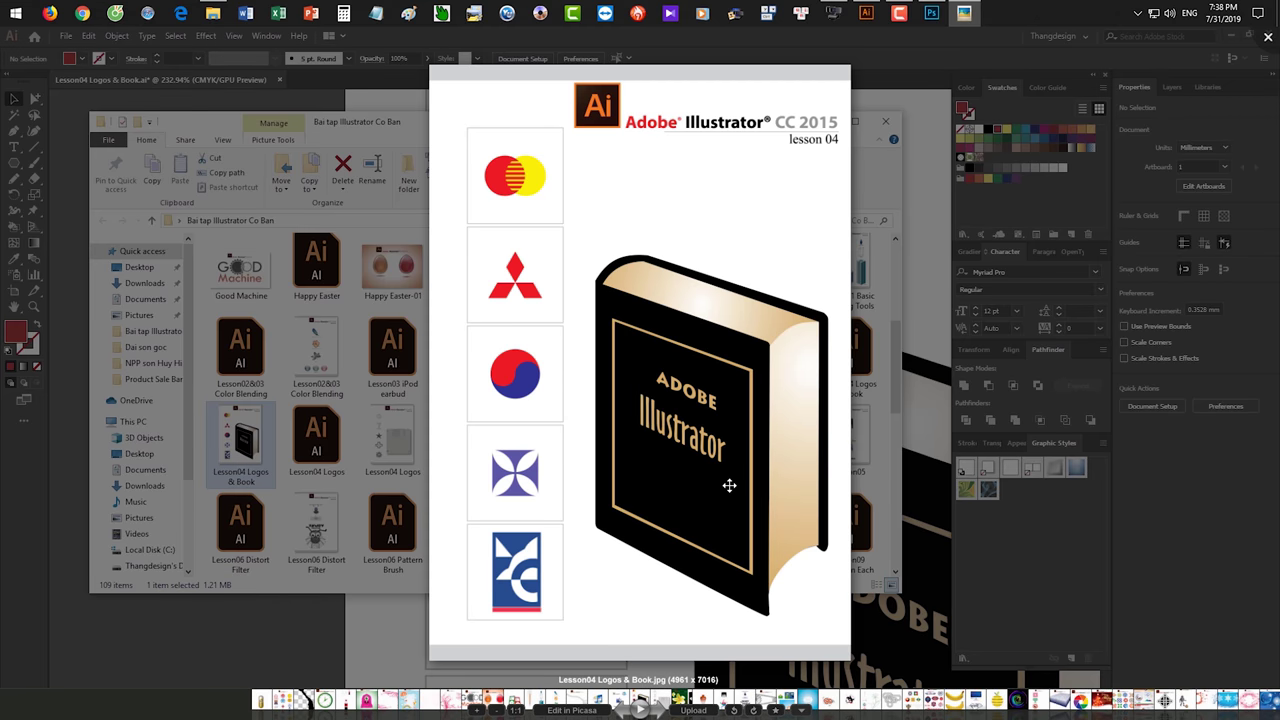
scroll(789, 285, "up", 1)
scroll(747, 297, "up", 1)
scroll(747, 297, "down", 1)
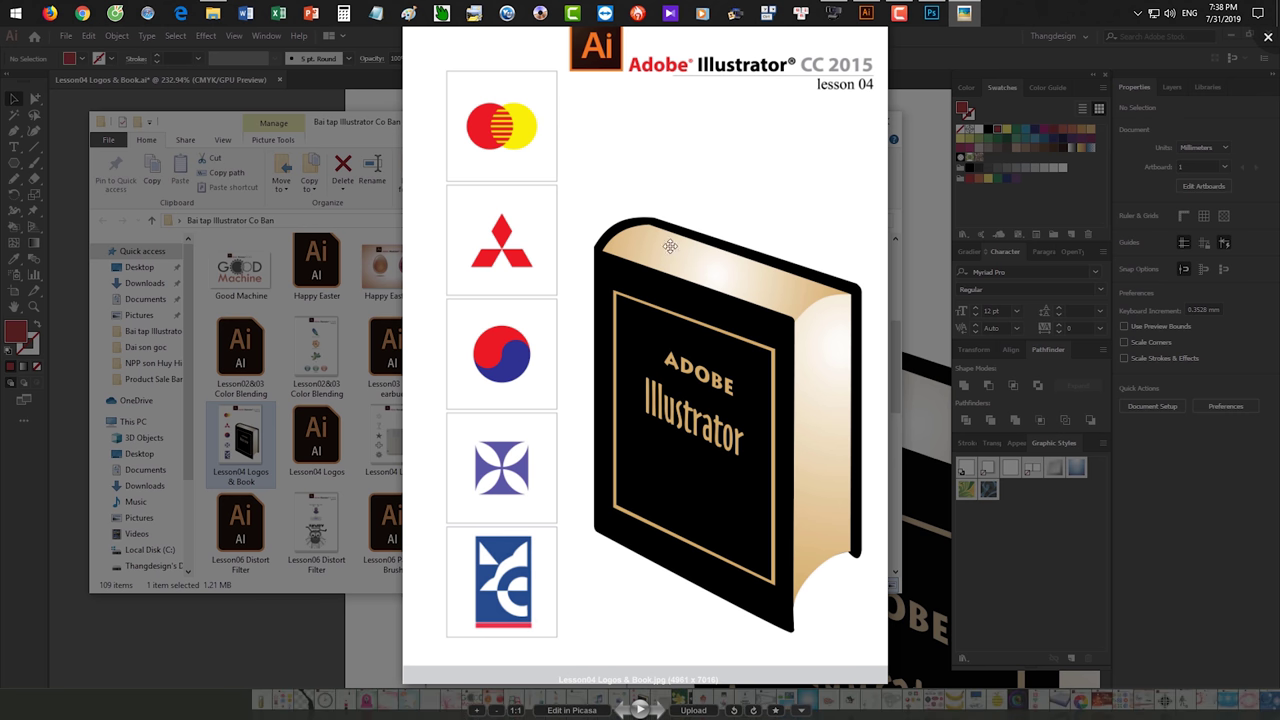
left_click(893, 176)
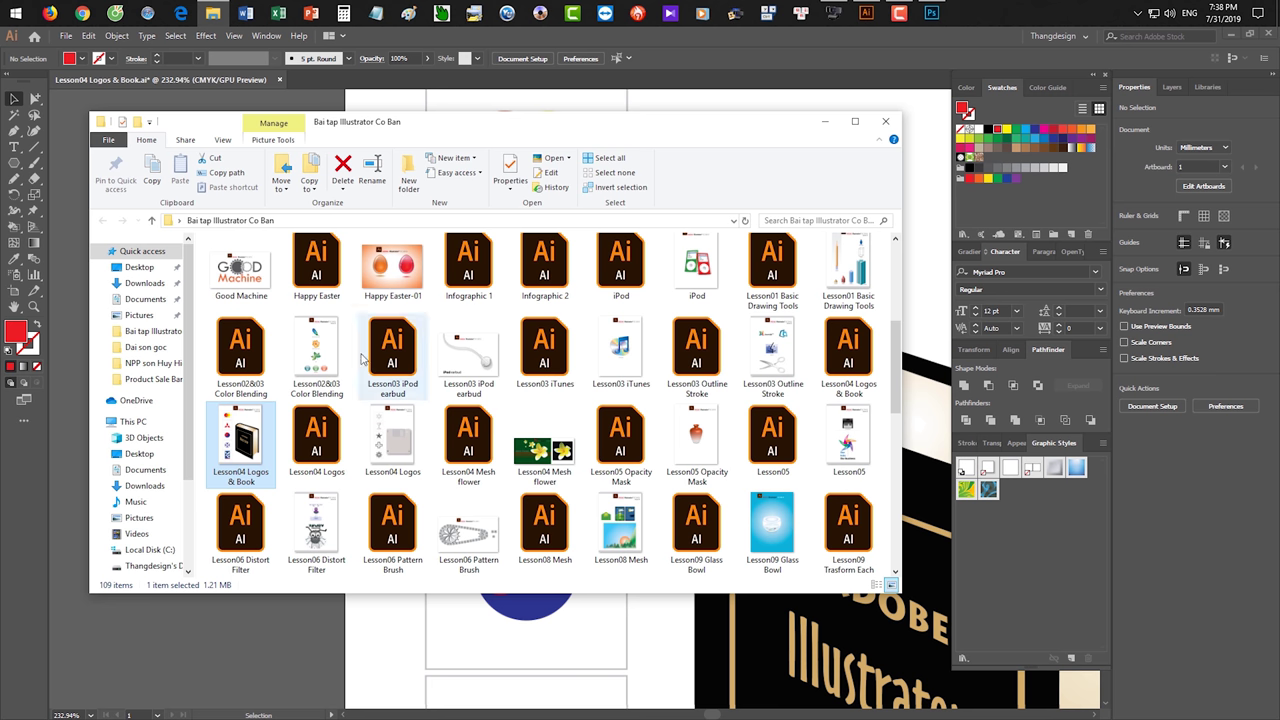
Briefly reopen Color Blending, then view Lesson04 Logos & Book.jpg again and close the viewer.
double_click(316, 350)
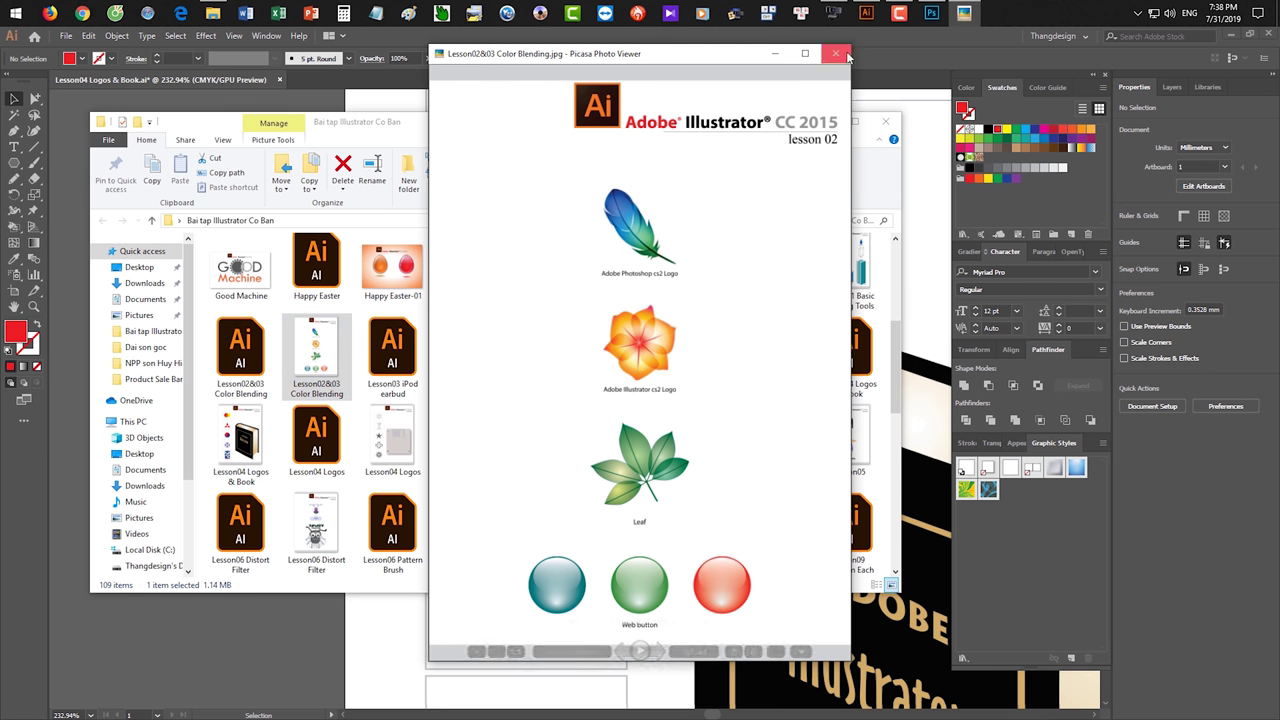
key("Escape")
double_click(245, 440)
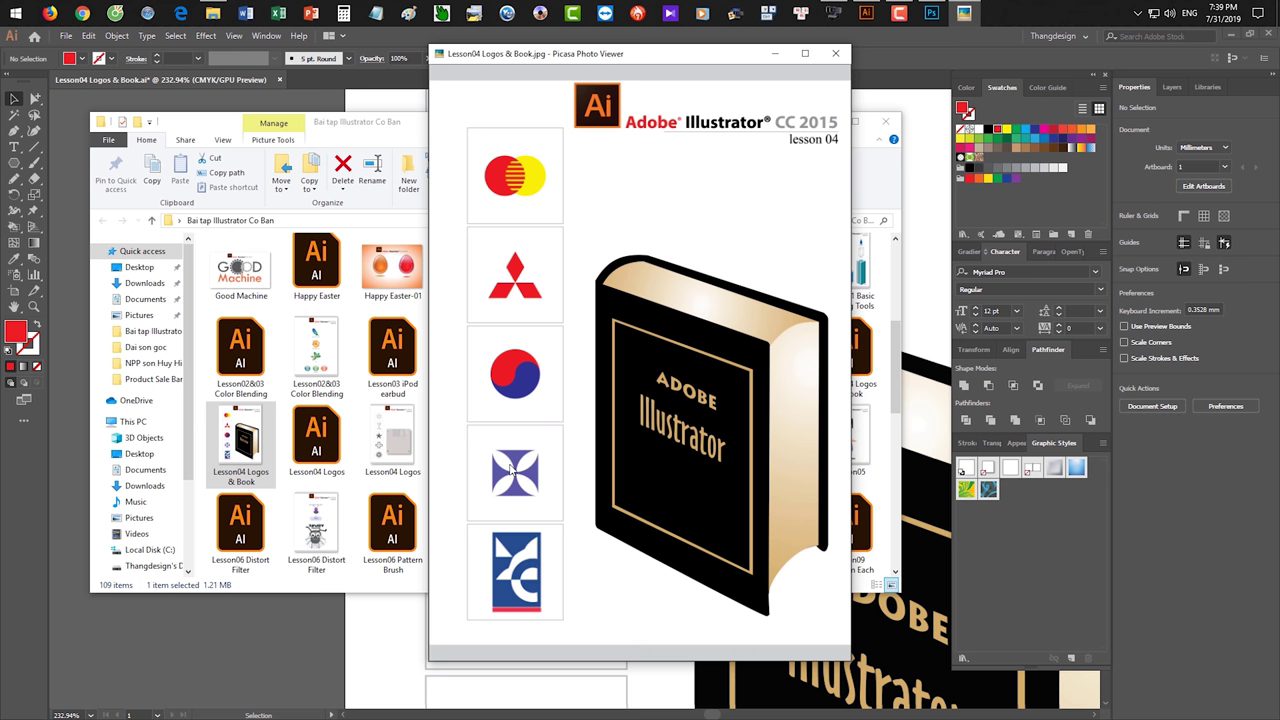
left_click(836, 53)
Close the exercise folder window and pan the canvas to frame both logo pairs.
left_click(886, 121)
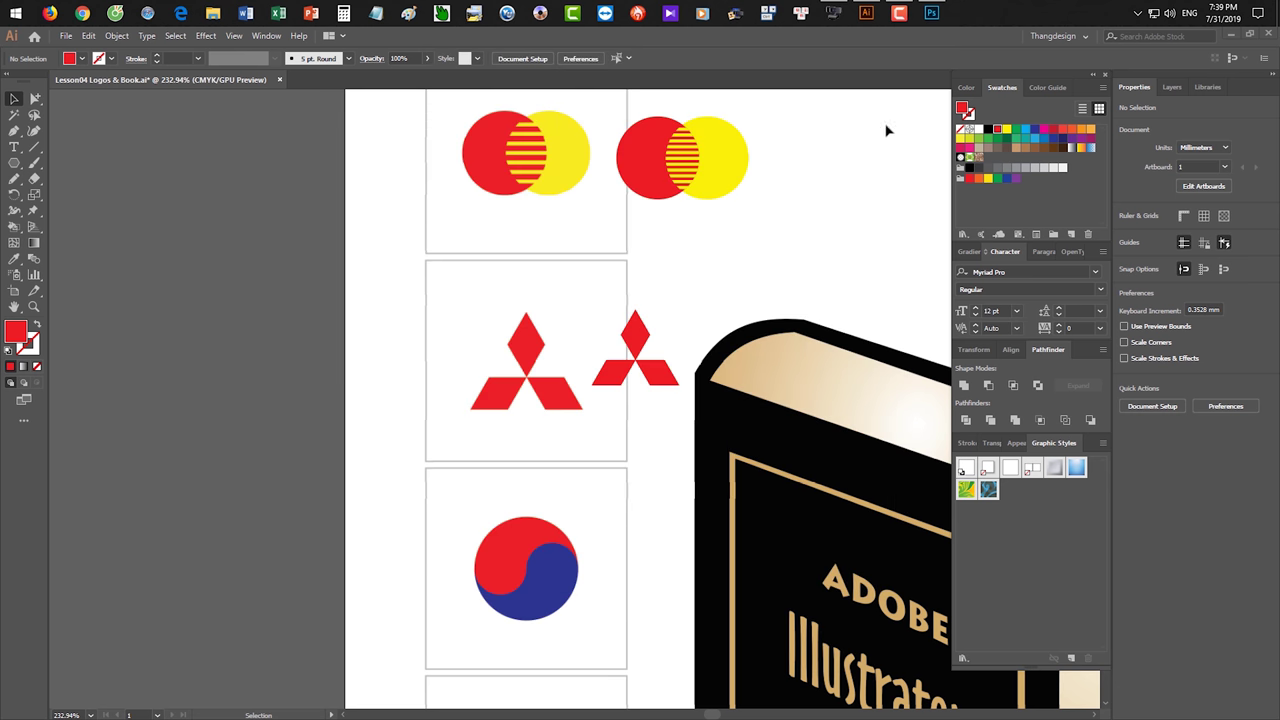
left_click_drag(674, 434, 563, 474)
scroll(590, 537, "up", 1)
left_click_drag(590, 537, 529, 545)
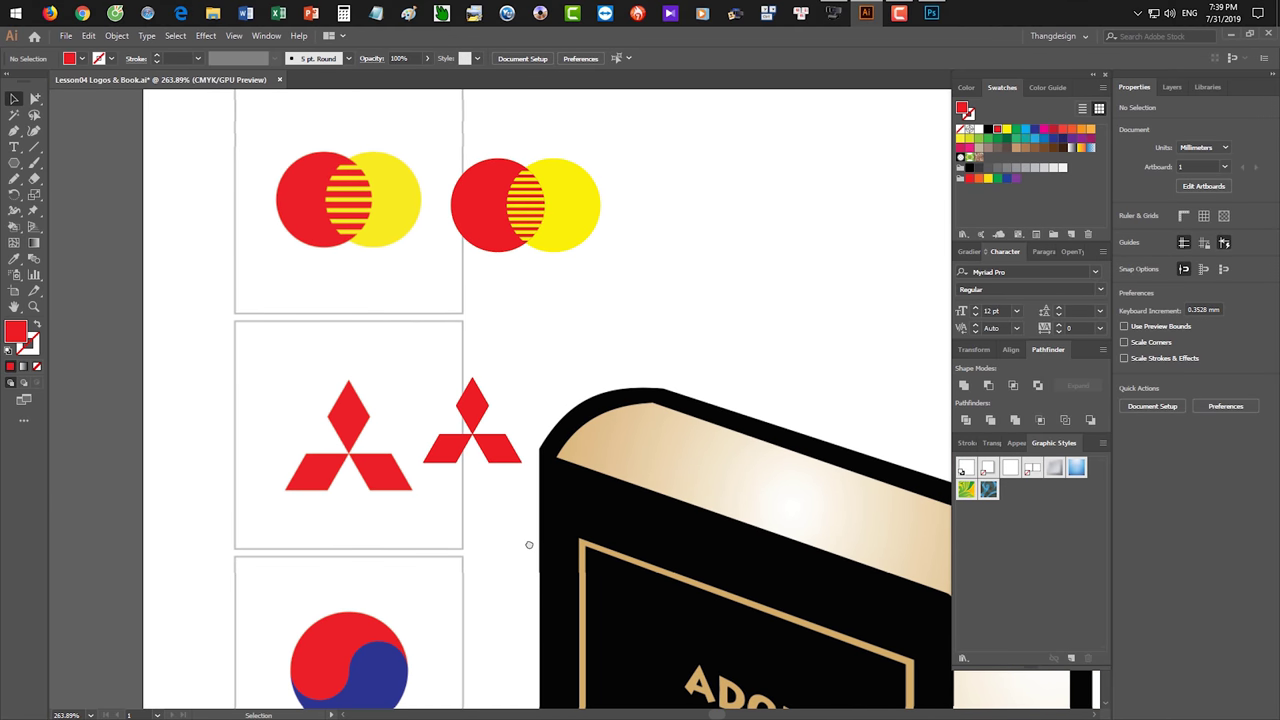